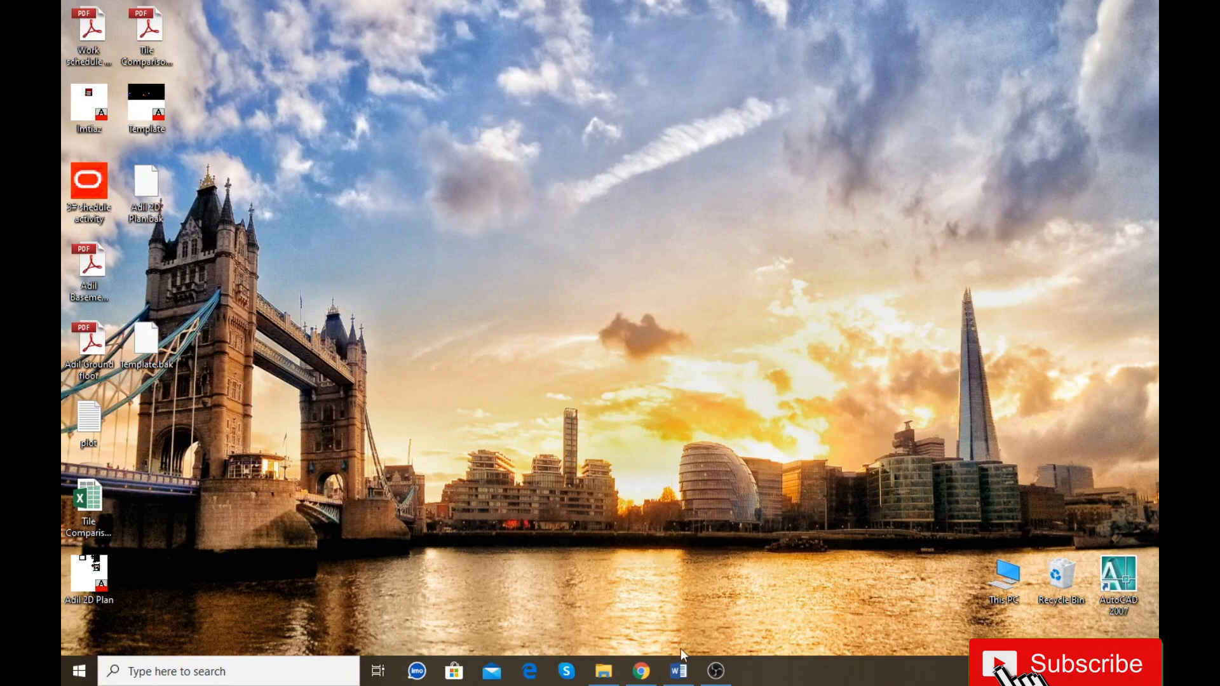
Step: Switch to the Lesson 48 Word document and extend the first bullet to read "How to make 2D Plan in AutoCAD."
{"action": "left_click", "coordinate": [678, 668]}
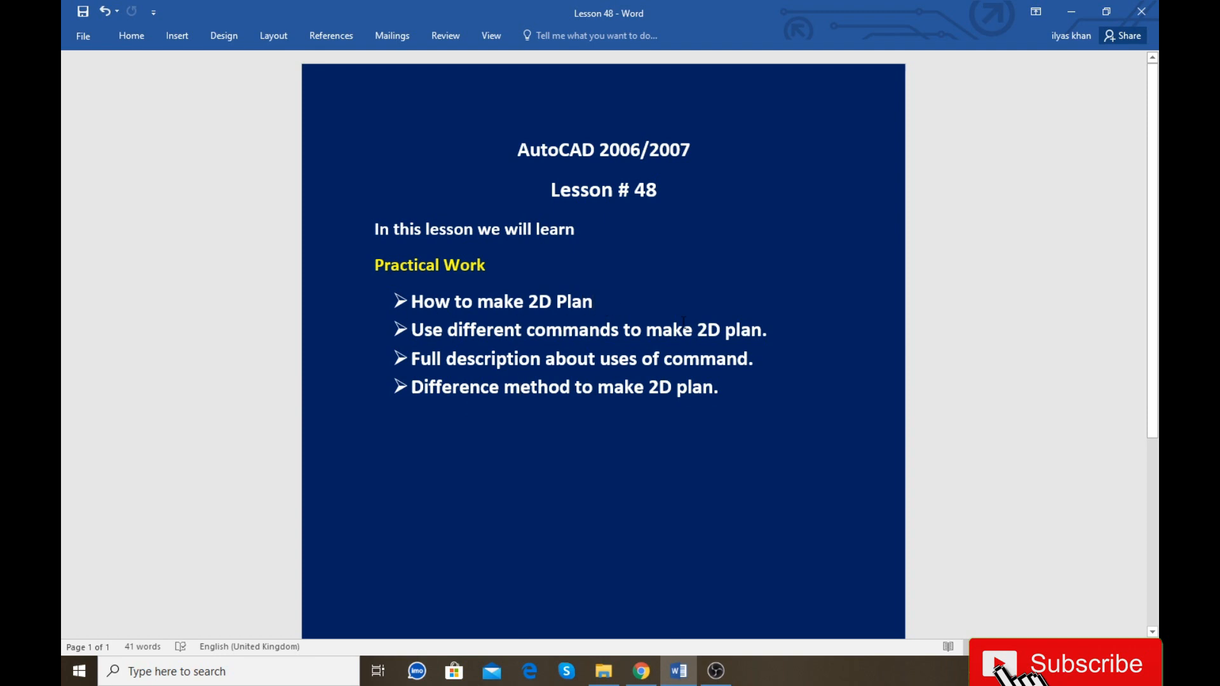
{"action": "type", "text": "in AutoCAD."}
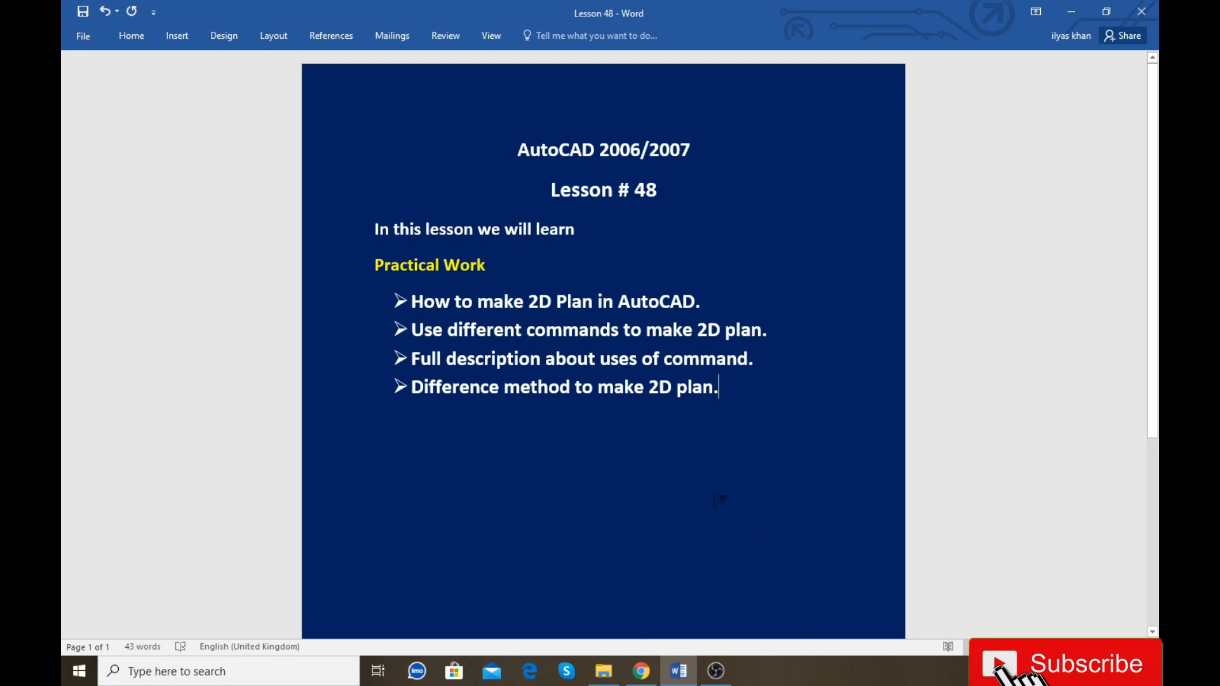
{"action": "mouse_move", "coordinate": [680, 674]}
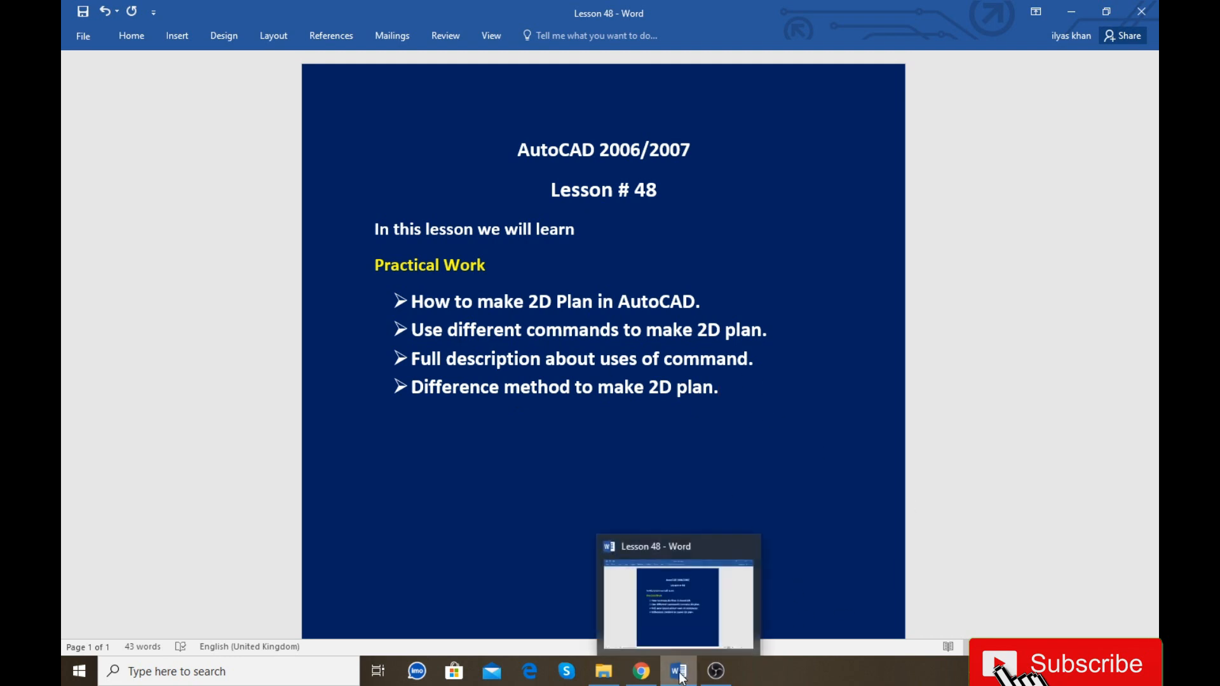
{"action": "left_click", "coordinate": [680, 677]}
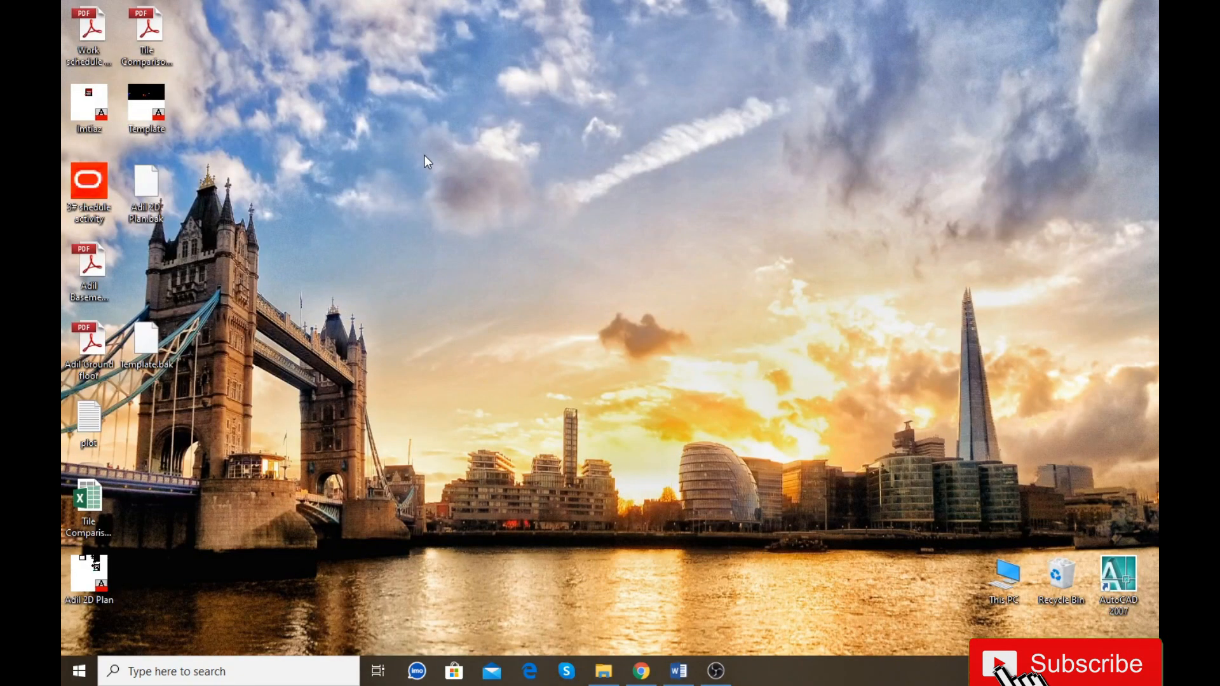
{"action": "right_click", "coordinate": [425, 156]}
{"action": "left_click", "coordinate": [464, 202]}
{"action": "right_click", "coordinate": [447, 186]}
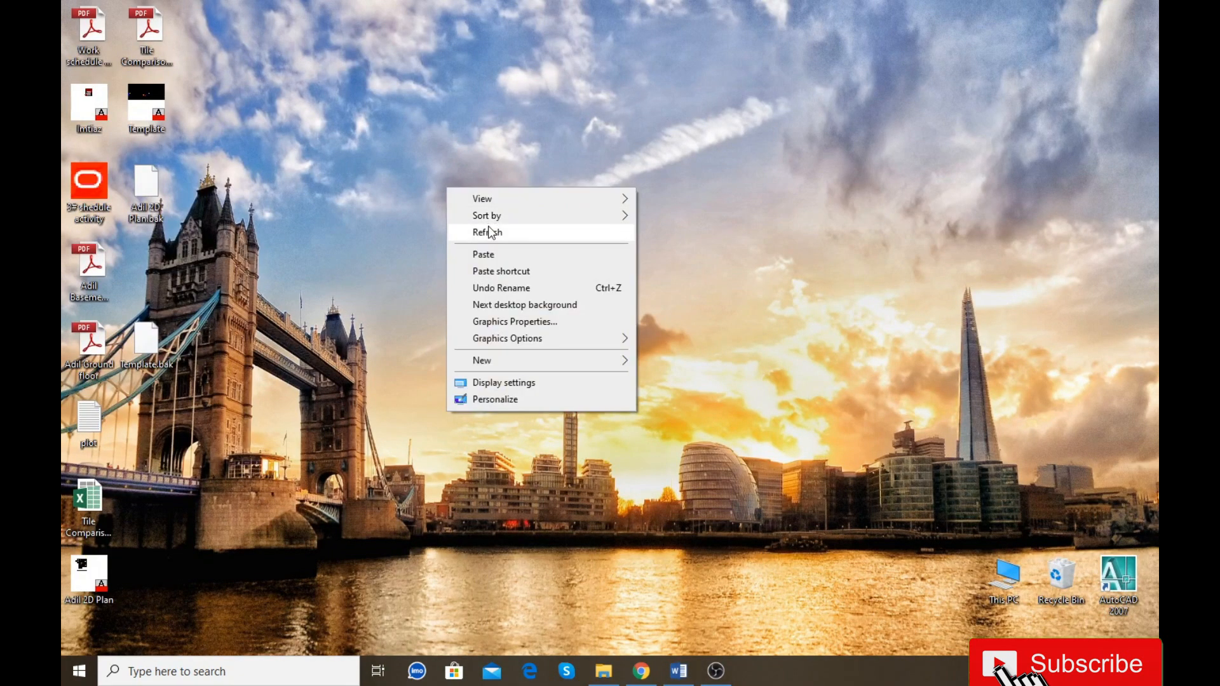
{"action": "left_click", "coordinate": [482, 232]}
{"action": "right_click", "coordinate": [447, 191]}
{"action": "left_click", "coordinate": [460, 234]}
{"action": "right_click", "coordinate": [433, 183]}
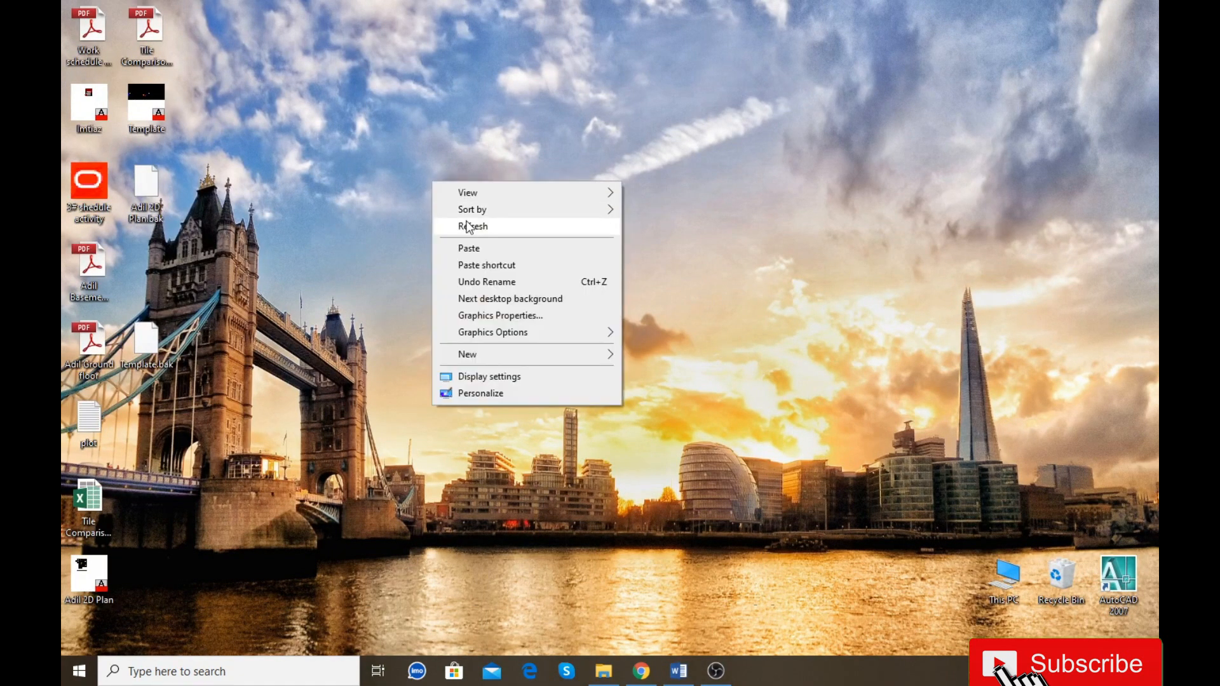
{"action": "left_click", "coordinate": [470, 229]}
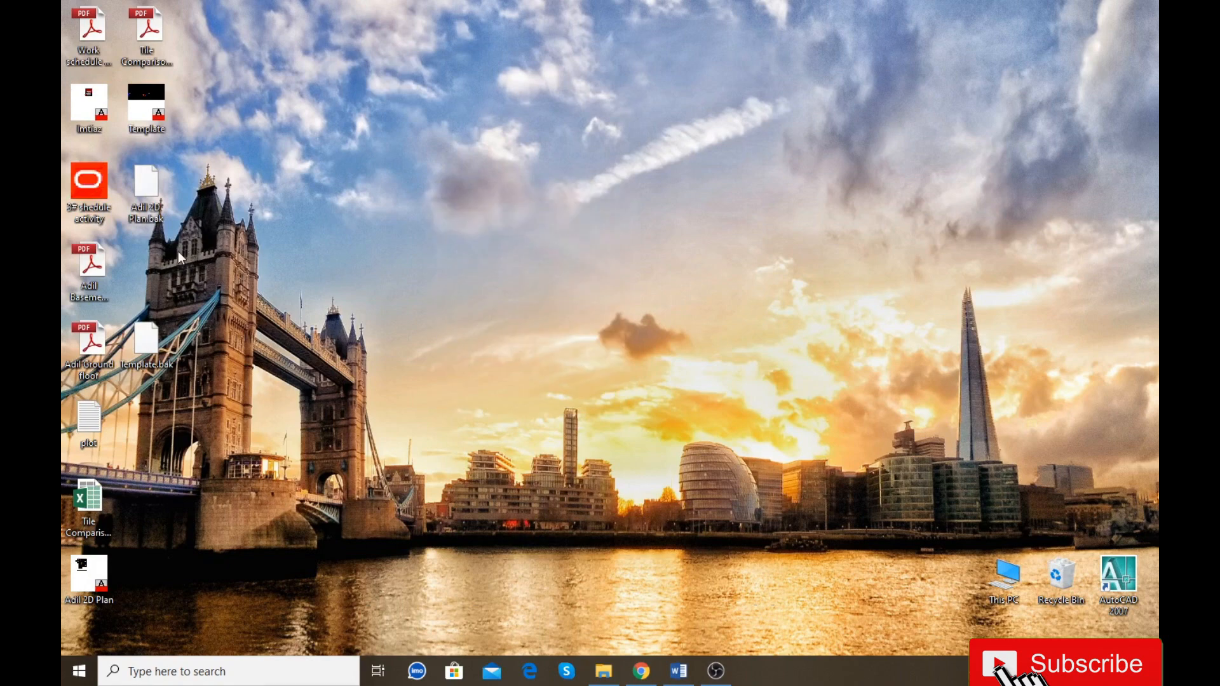
{"action": "right_click", "coordinate": [86, 576]}
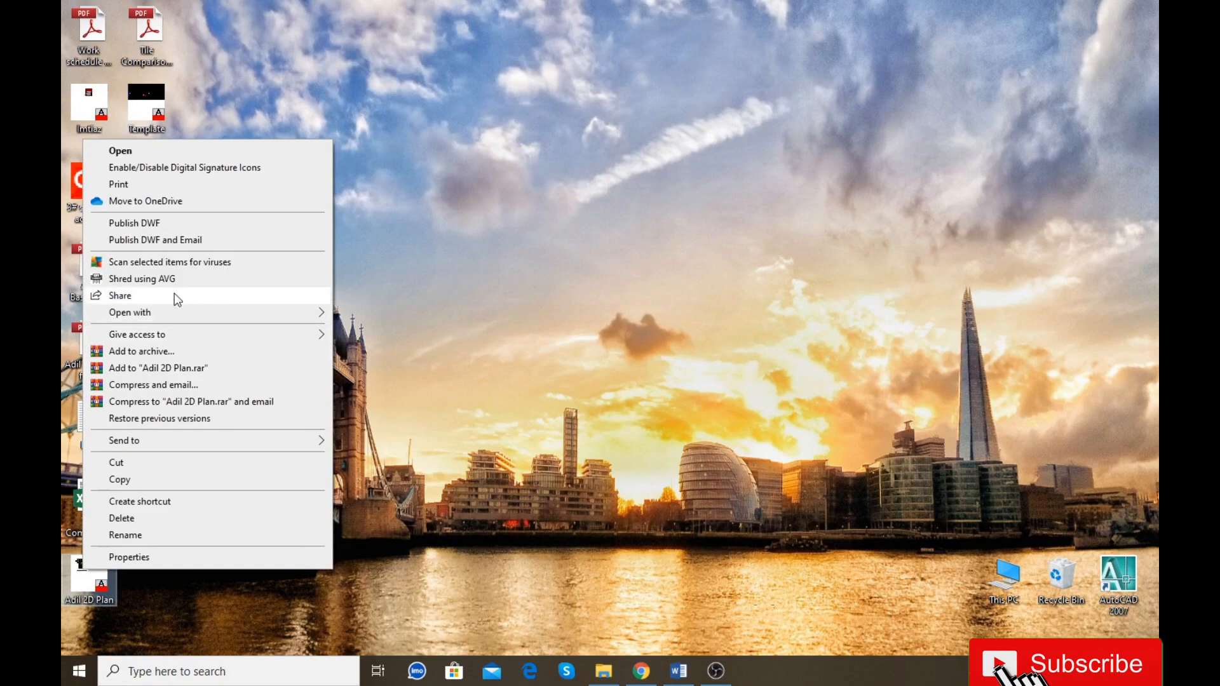
{"action": "mouse_move", "coordinate": [162, 314]}
{"action": "left_click", "coordinate": [401, 331]}
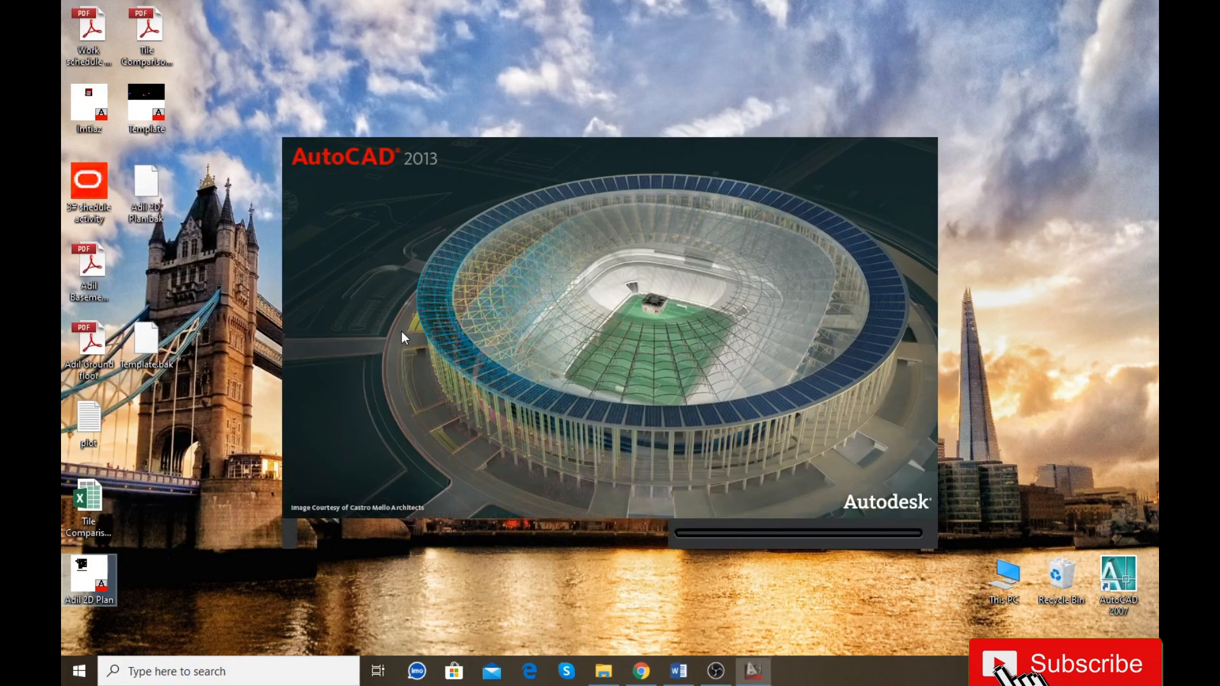
{"action": "right_click", "coordinate": [917, 679]}
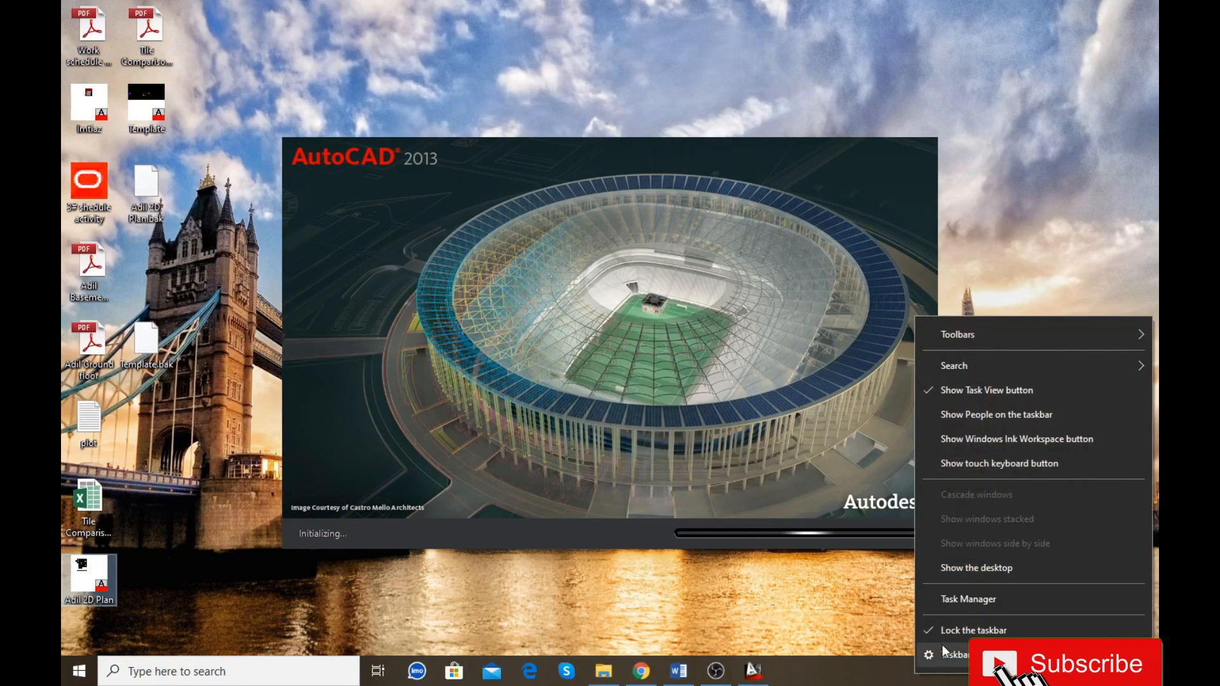
{"action": "left_click", "coordinate": [934, 596]}
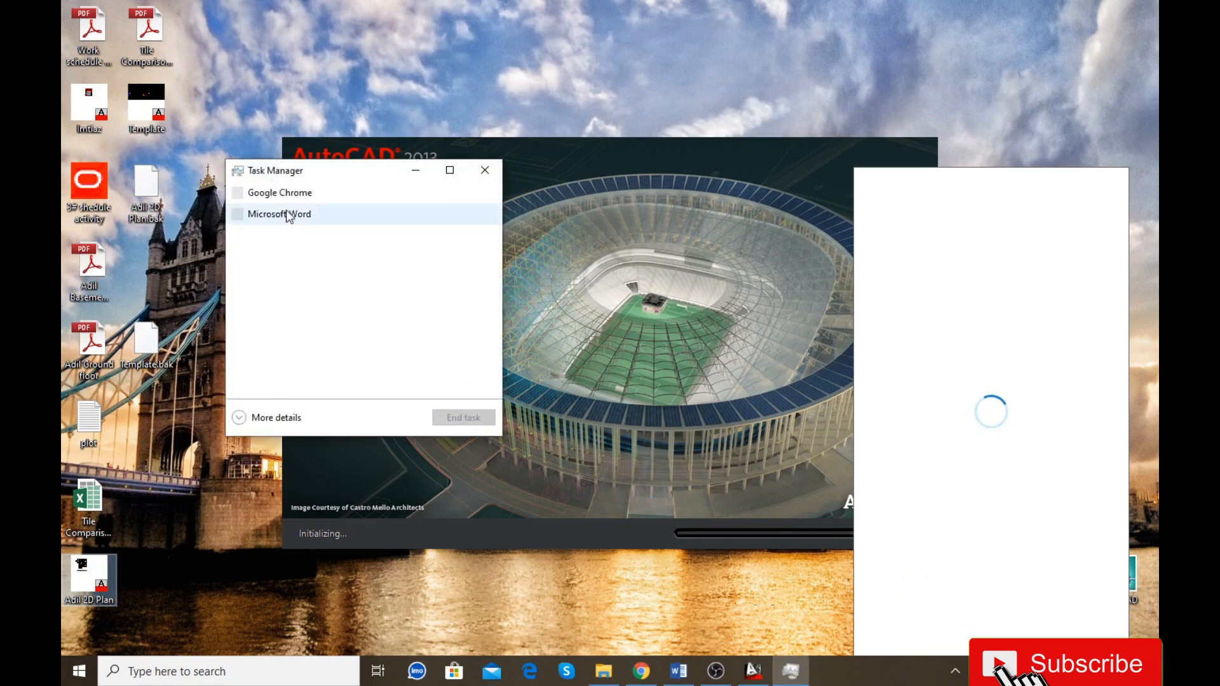
{"action": "left_click", "coordinate": [294, 197]}
{"action": "left_click", "coordinate": [472, 429]}
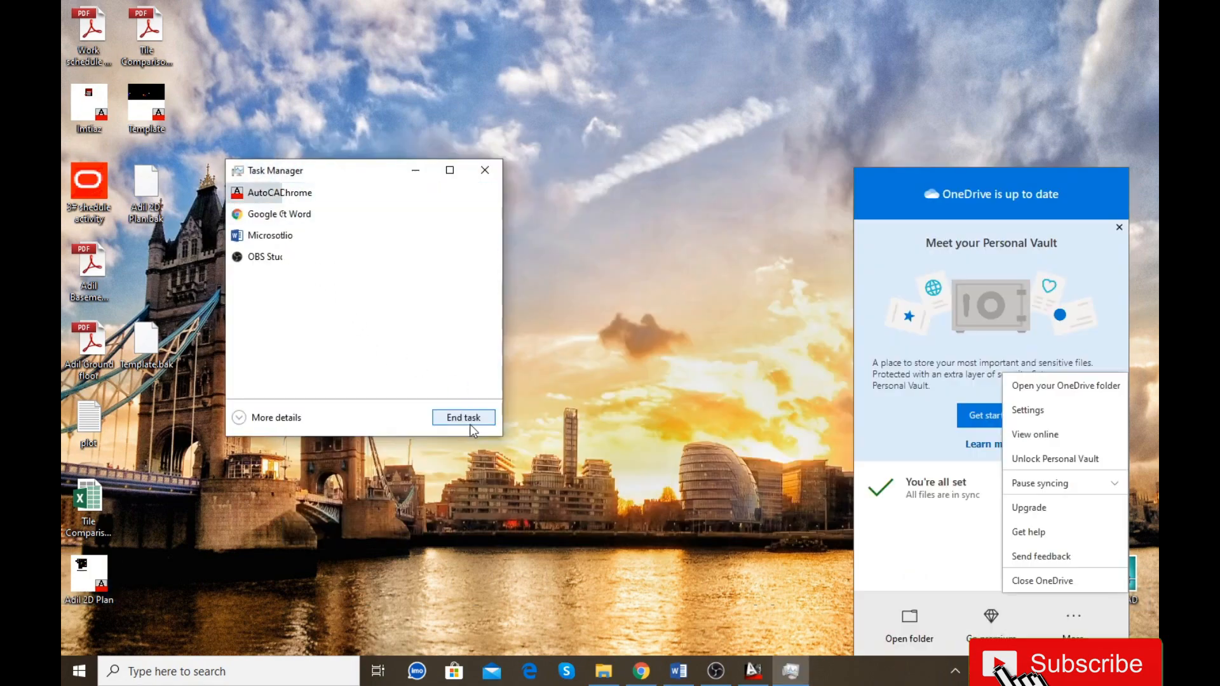
{"action": "left_click", "coordinate": [1119, 227]}
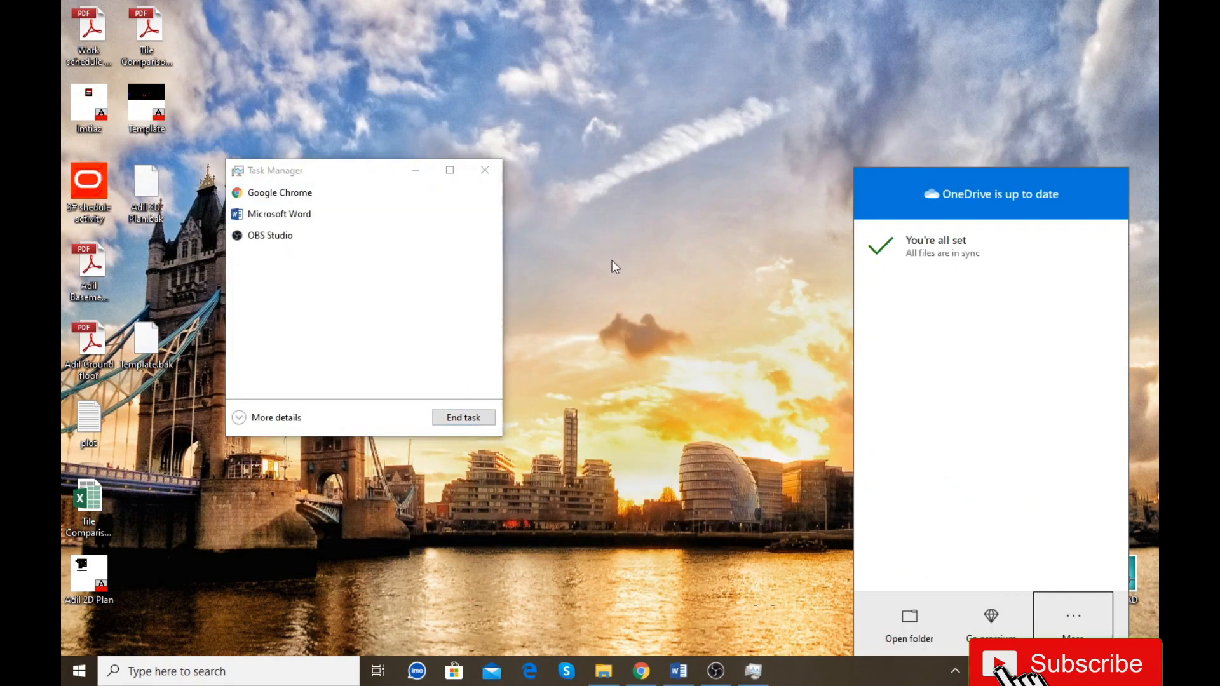
{"action": "left_click", "coordinate": [603, 464]}
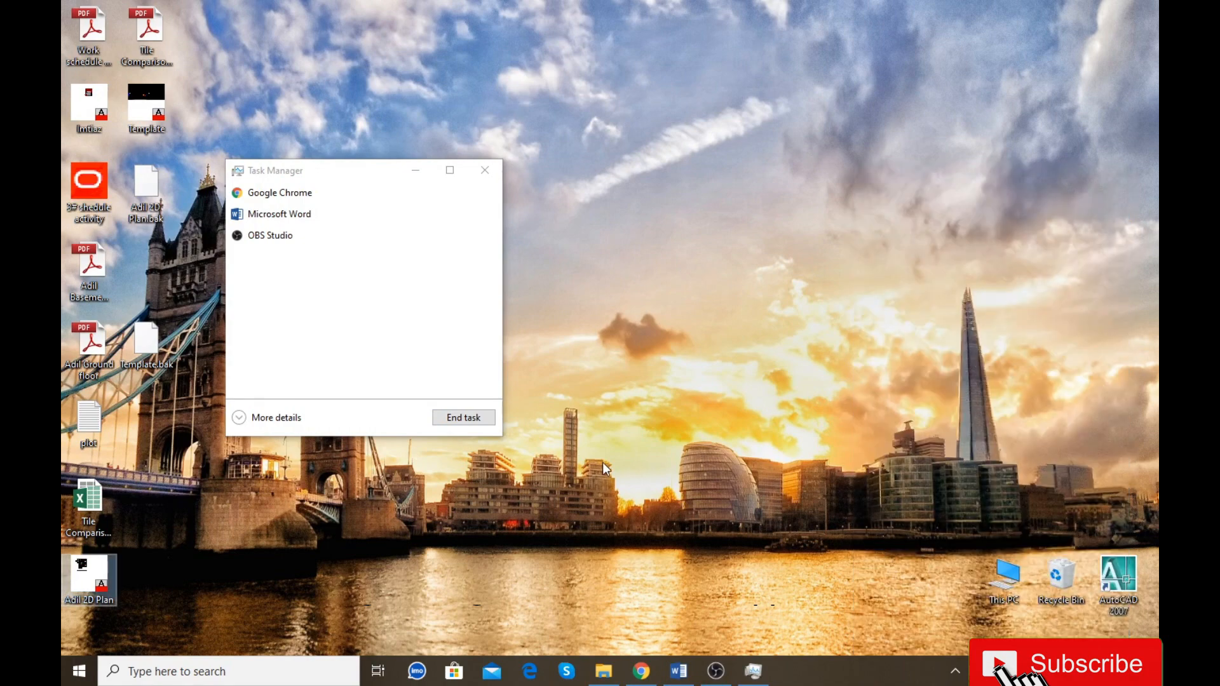
{"action": "left_click", "coordinate": [485, 169]}
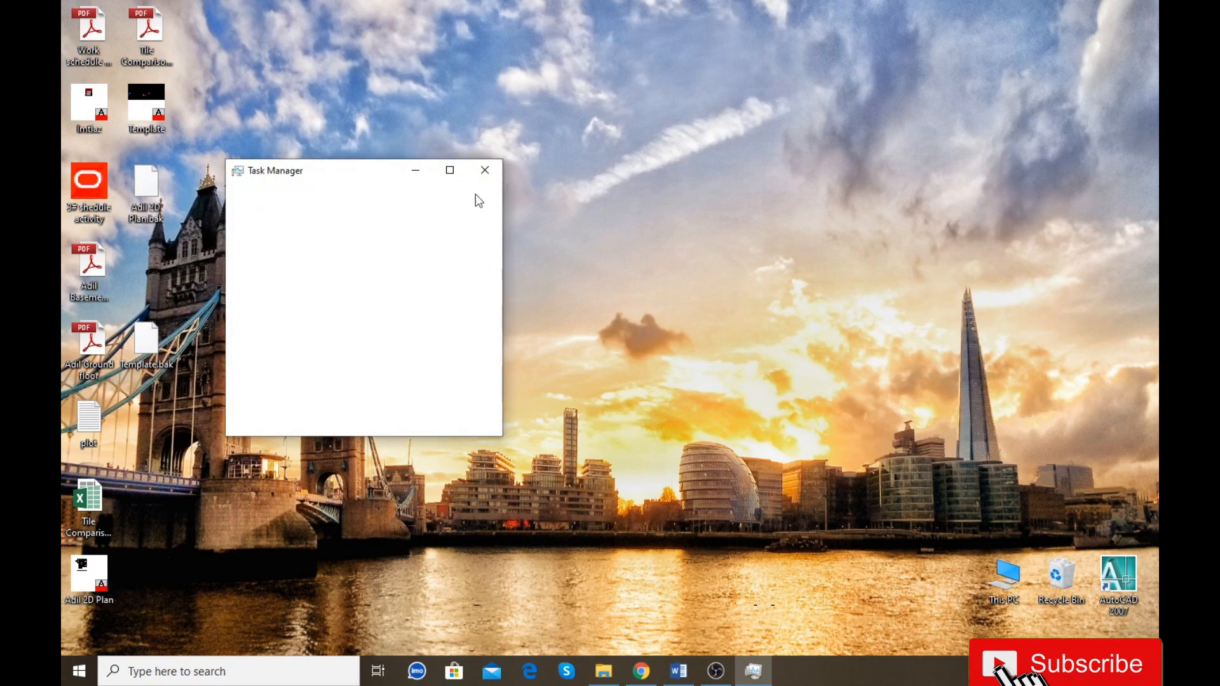
Step: Open the 2D Plan drawing from the desktop with AutoCAD 2007
{"action": "right_click", "coordinate": [96, 602]}
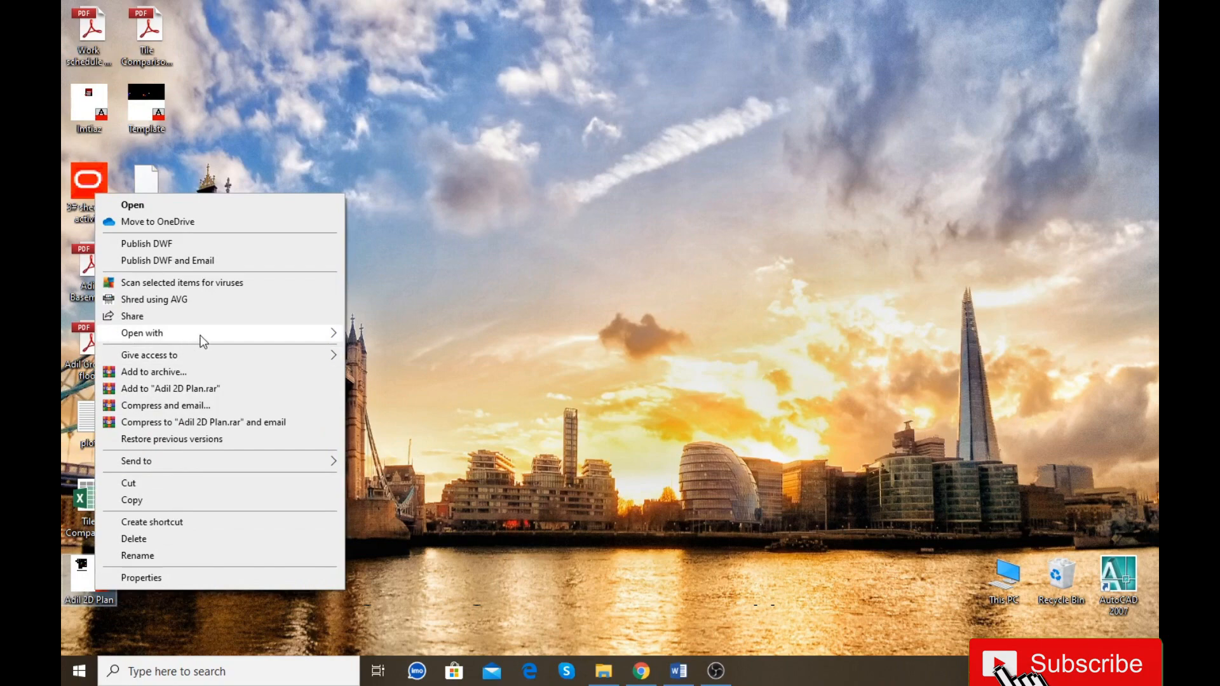
{"action": "mouse_move", "coordinate": [227, 337]}
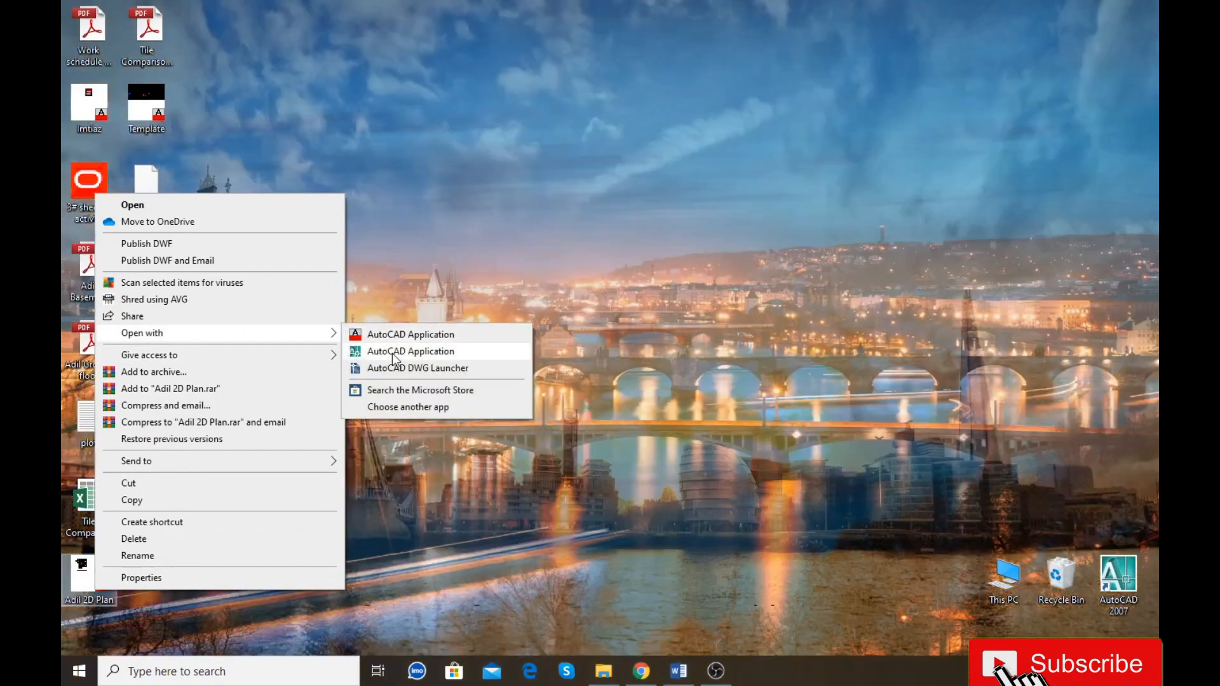
{"action": "left_click", "coordinate": [386, 337]}
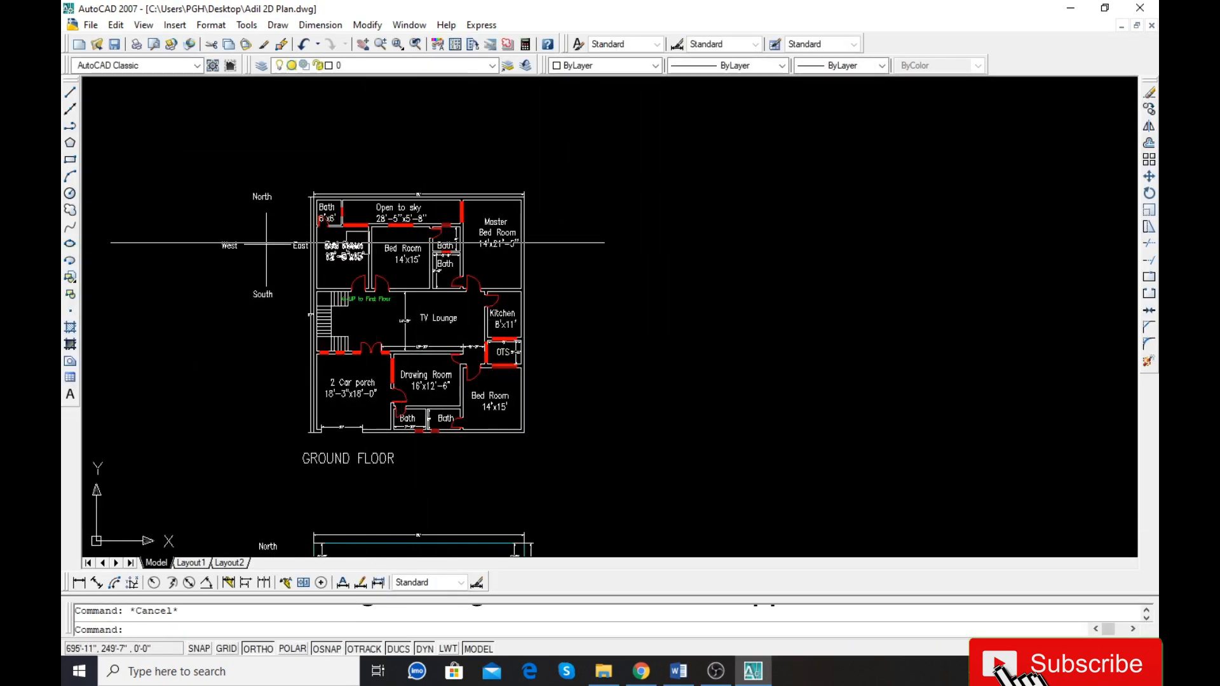
Step: Check the drawing's length type, precision and insertion scale in the Drawing Units settings
{"action": "scroll", "coordinate": [298, 237], "scroll_direction": "up", "scroll_amount": 2}
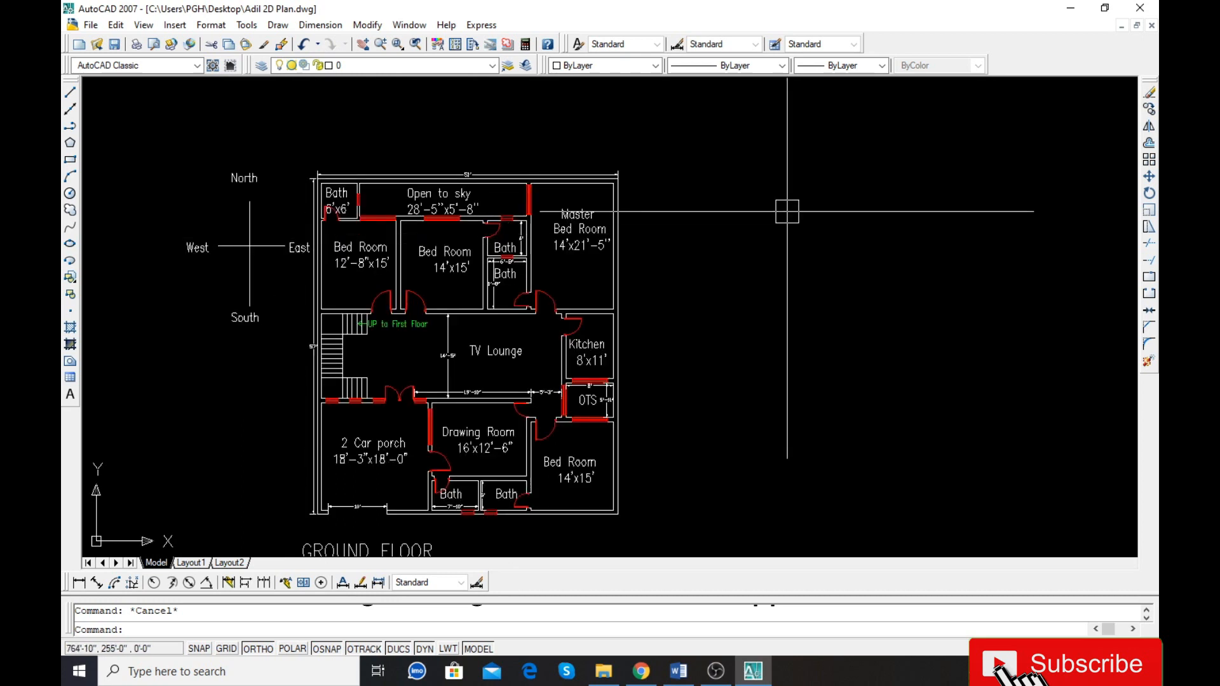
{"action": "middle_click_drag", "start_coordinate": [787, 212], "coordinate": [718, 205]}
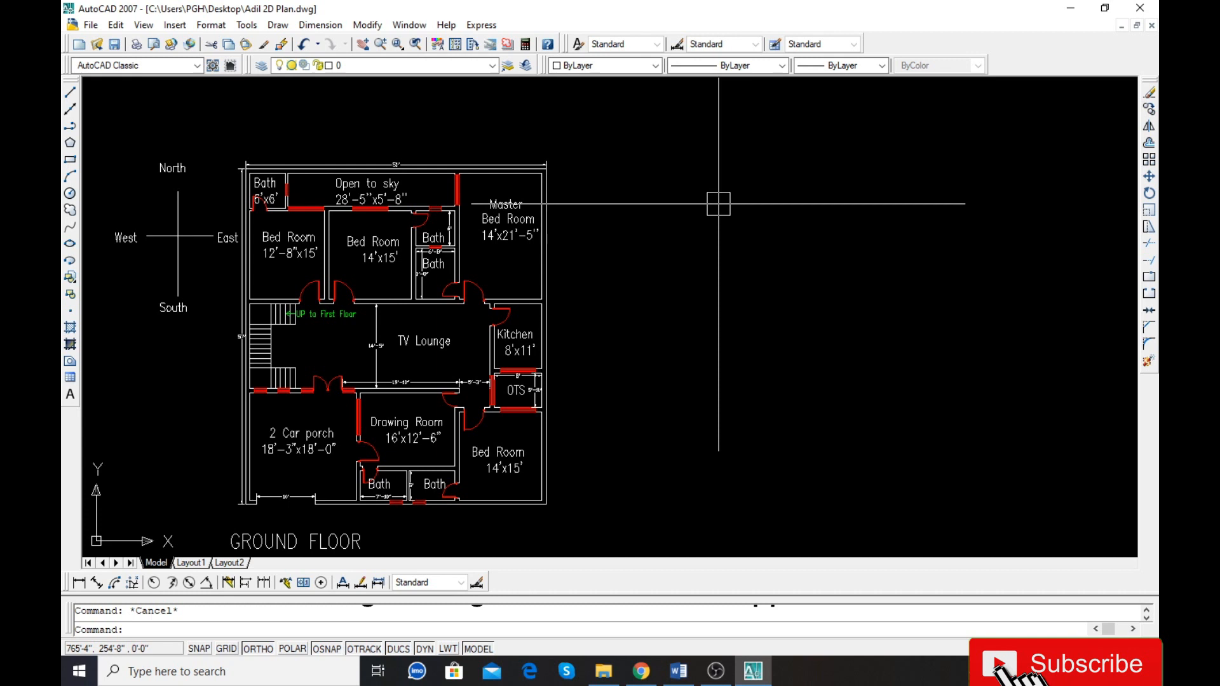
{"action": "type", "text": "un"}
{"action": "key", "text": "Return"}
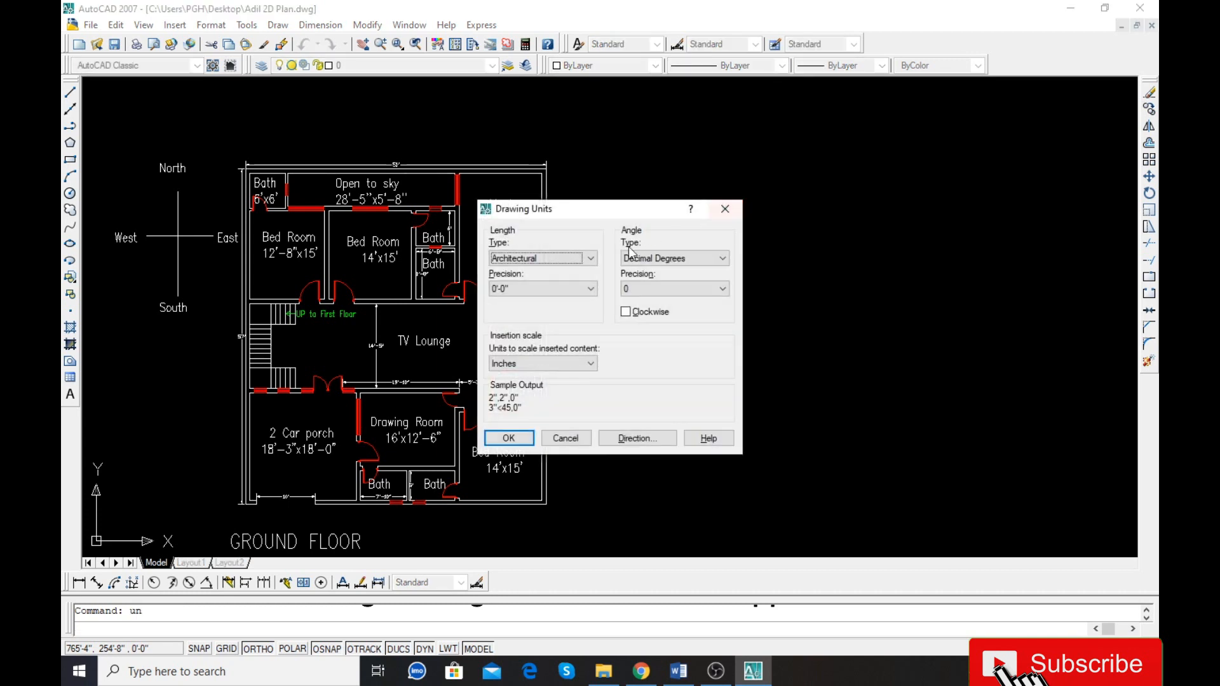
{"action": "left_click", "coordinate": [509, 438]}
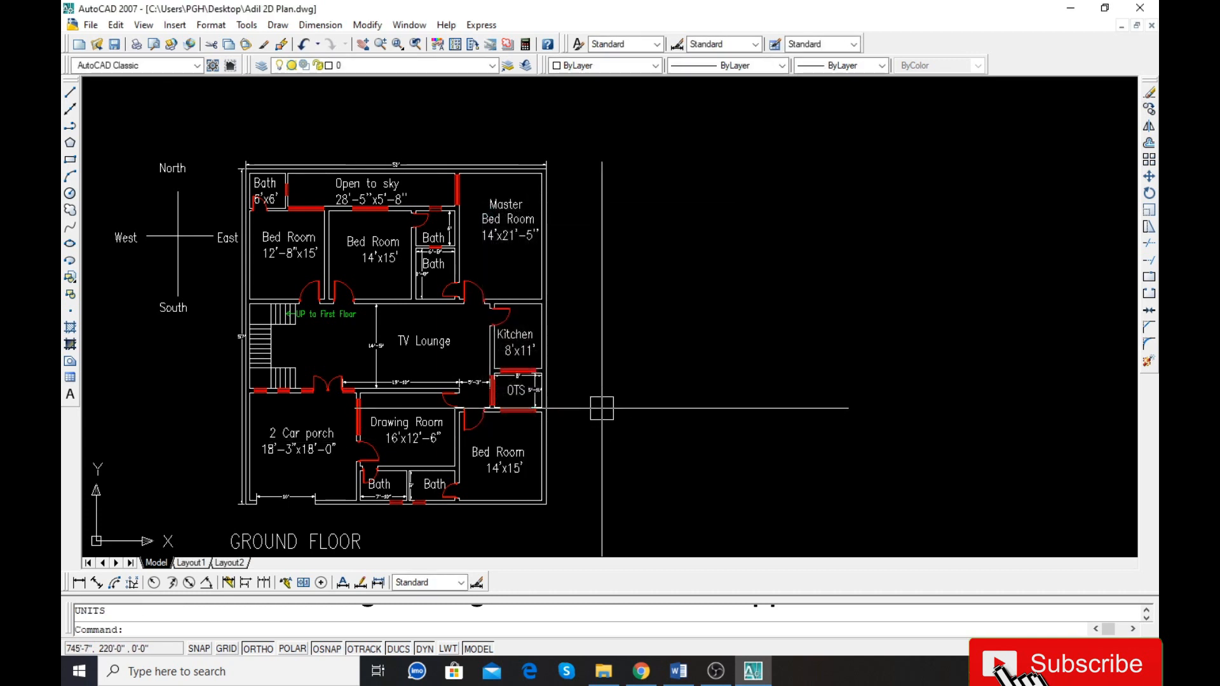
Step: Check the primary units of the Standard dimension style's overrides in the Dimension Style Manager
{"action": "type", "text": "d"}
{"action": "key", "text": "Return"}
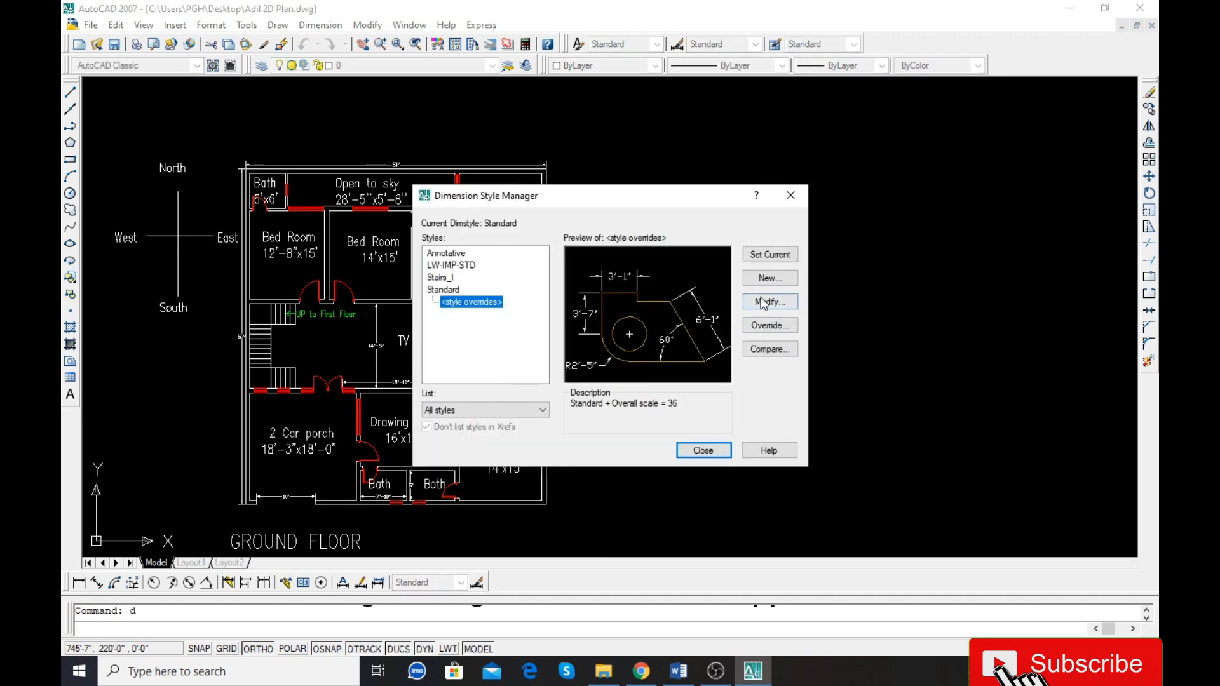
{"action": "left_click", "coordinate": [763, 303]}
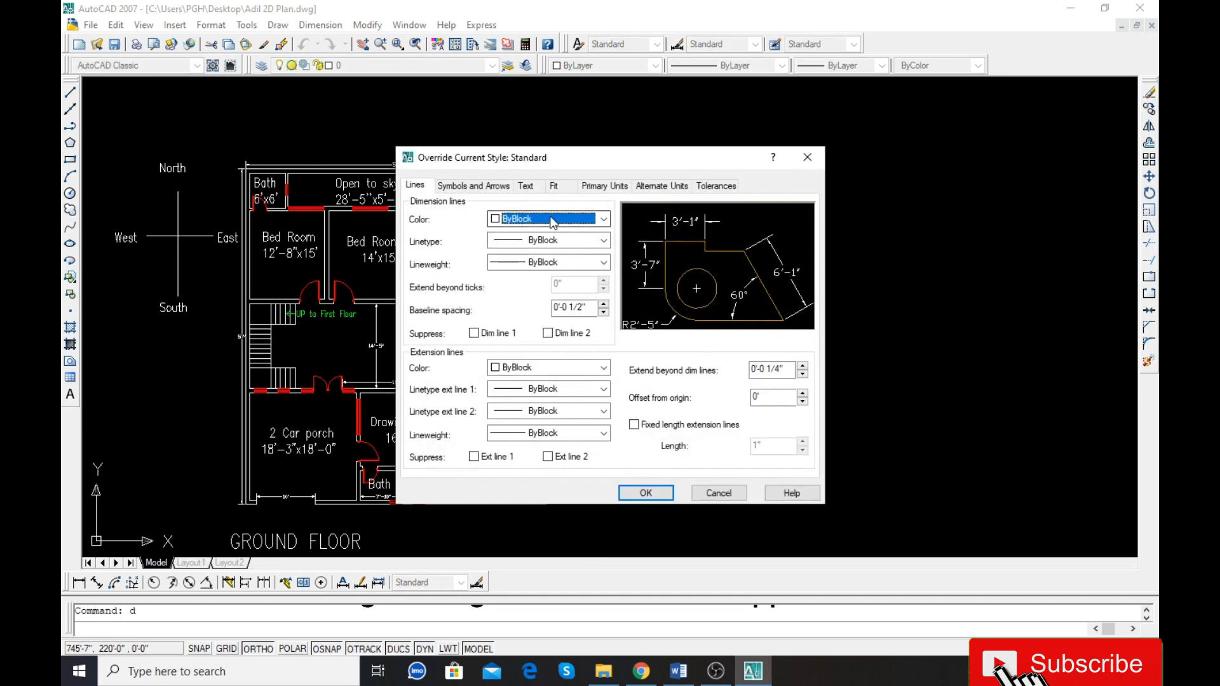
{"action": "left_click", "coordinate": [610, 186]}
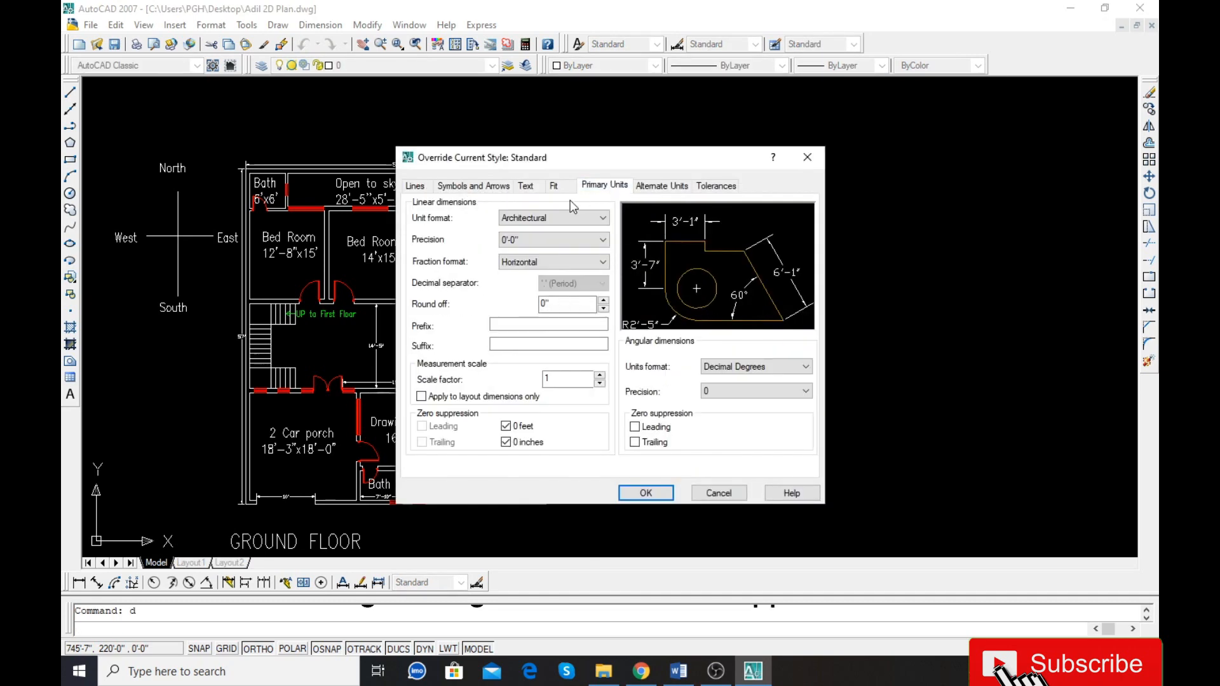
{"action": "left_click", "coordinate": [646, 493]}
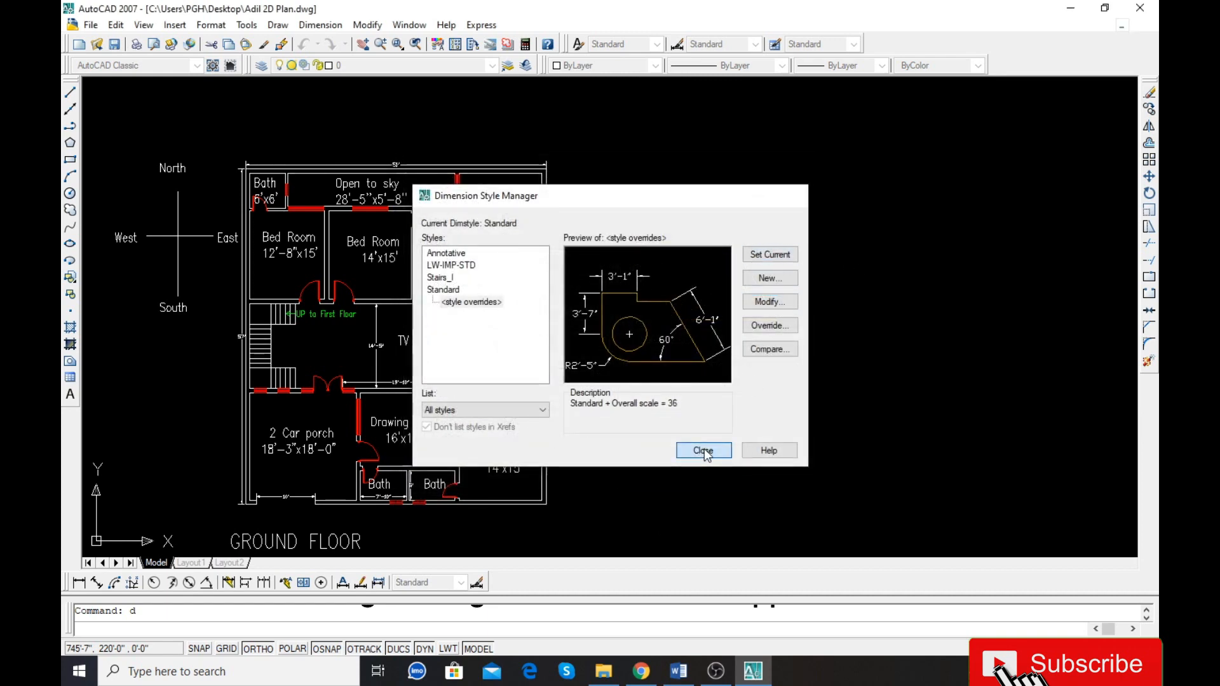
{"action": "left_click", "coordinate": [704, 450]}
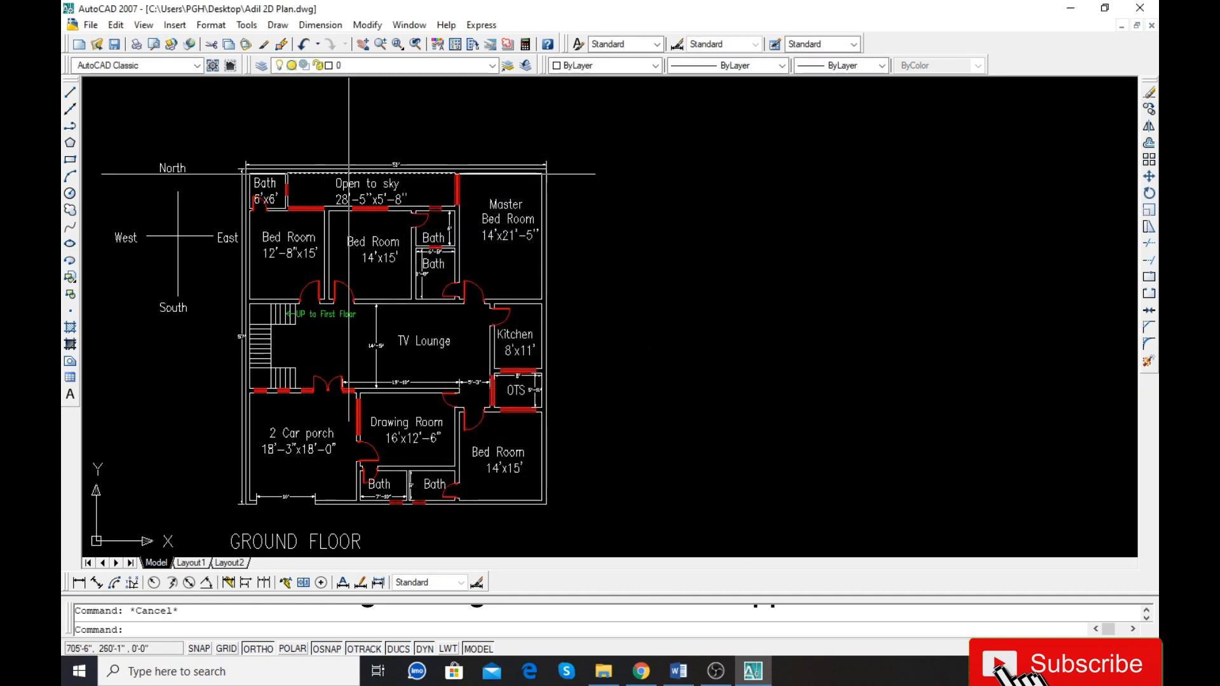
Step: Examine the ground floor plan's overall dimensions, room layout and compass directions
{"action": "scroll", "coordinate": [373, 155], "scroll_direction": "up", "scroll_amount": 3}
{"action": "scroll", "coordinate": [503, 161], "scroll_direction": "down", "scroll_amount": 1}
{"action": "scroll", "coordinate": [504, 160], "scroll_direction": "up", "scroll_amount": 3}
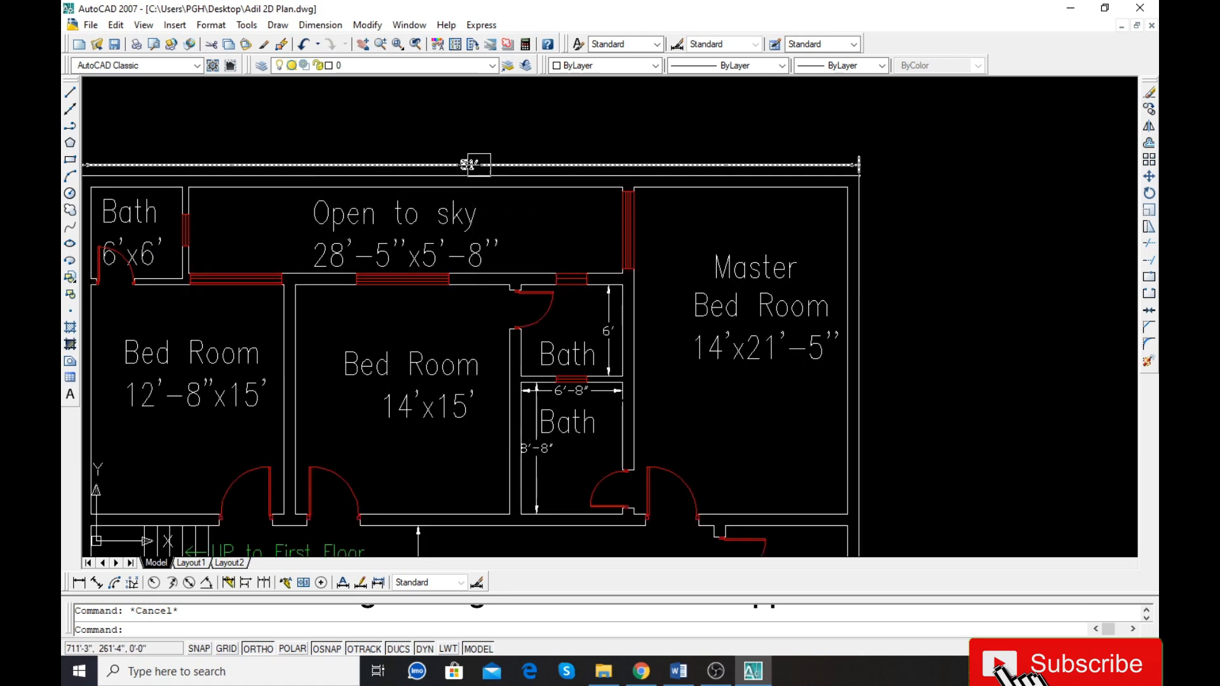
{"action": "scroll", "coordinate": [556, 140], "scroll_direction": "down", "scroll_amount": 4}
{"action": "scroll", "coordinate": [349, 354], "scroll_direction": "up", "scroll_amount": 5}
{"action": "scroll", "coordinate": [384, 358], "scroll_direction": "down", "scroll_amount": 4}
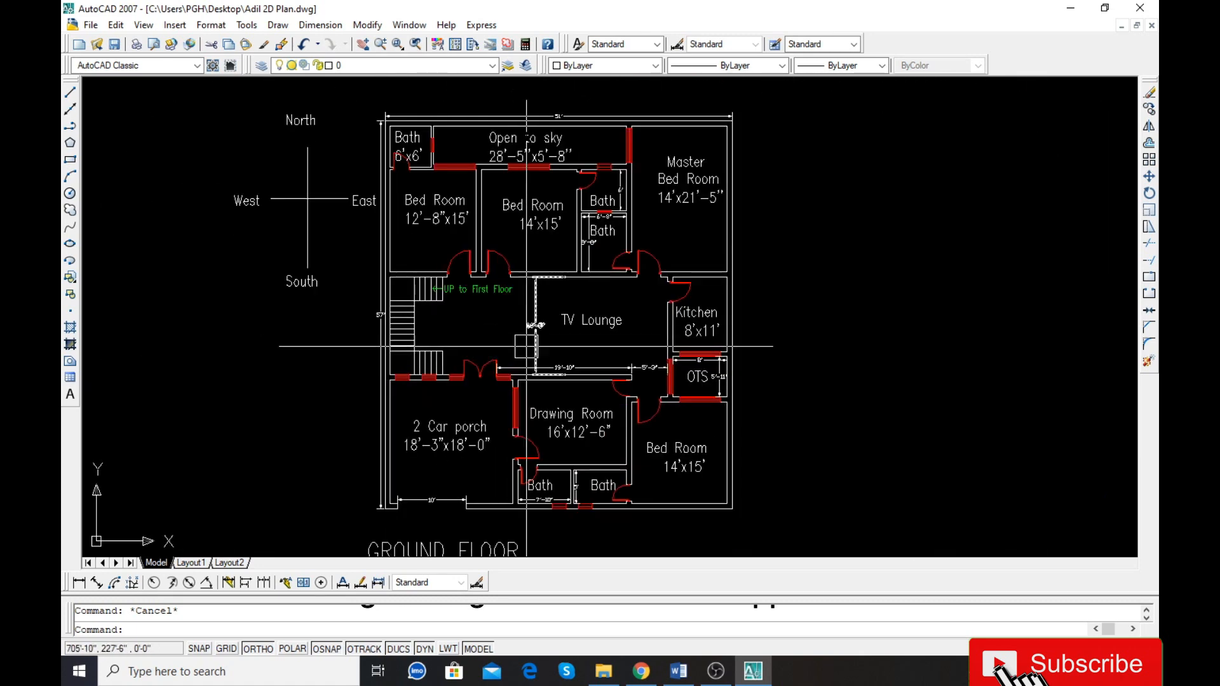
{"action": "left_click", "coordinate": [328, 114]}
{"action": "left_click", "coordinate": [336, 171]}
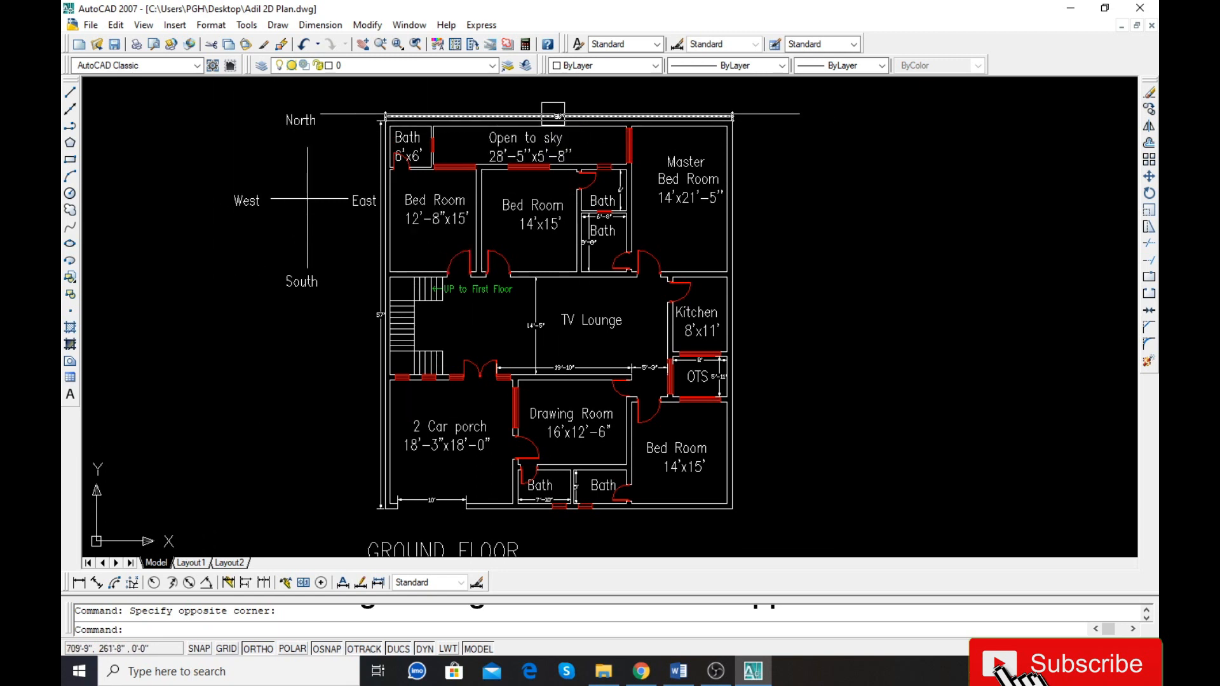
{"action": "scroll", "coordinate": [245, 311], "scroll_direction": "down", "scroll_amount": 2}
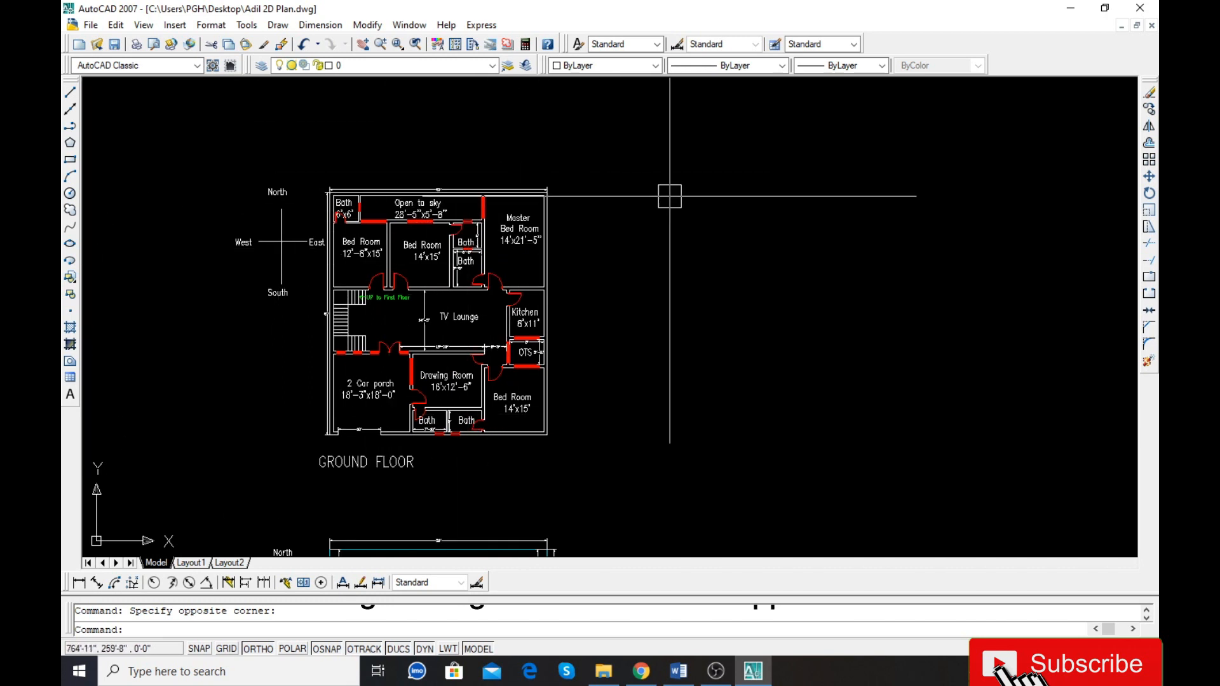
{"action": "scroll", "coordinate": [813, 219], "scroll_direction": "up", "scroll_amount": 2}
{"action": "key", "text": "Escape"}
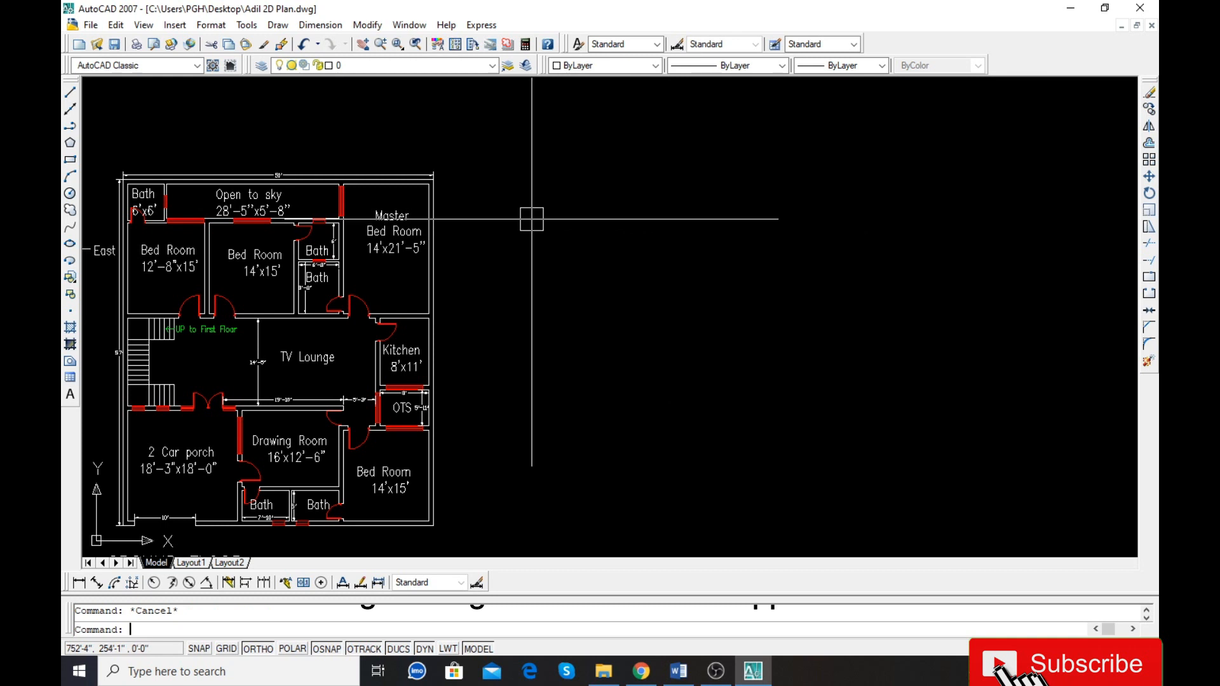
Step: Draw a vertical line 57' long downward beside the reference plan as one side of the new outline
{"action": "type", "text": "l"}
{"action": "key", "text": "Return"}
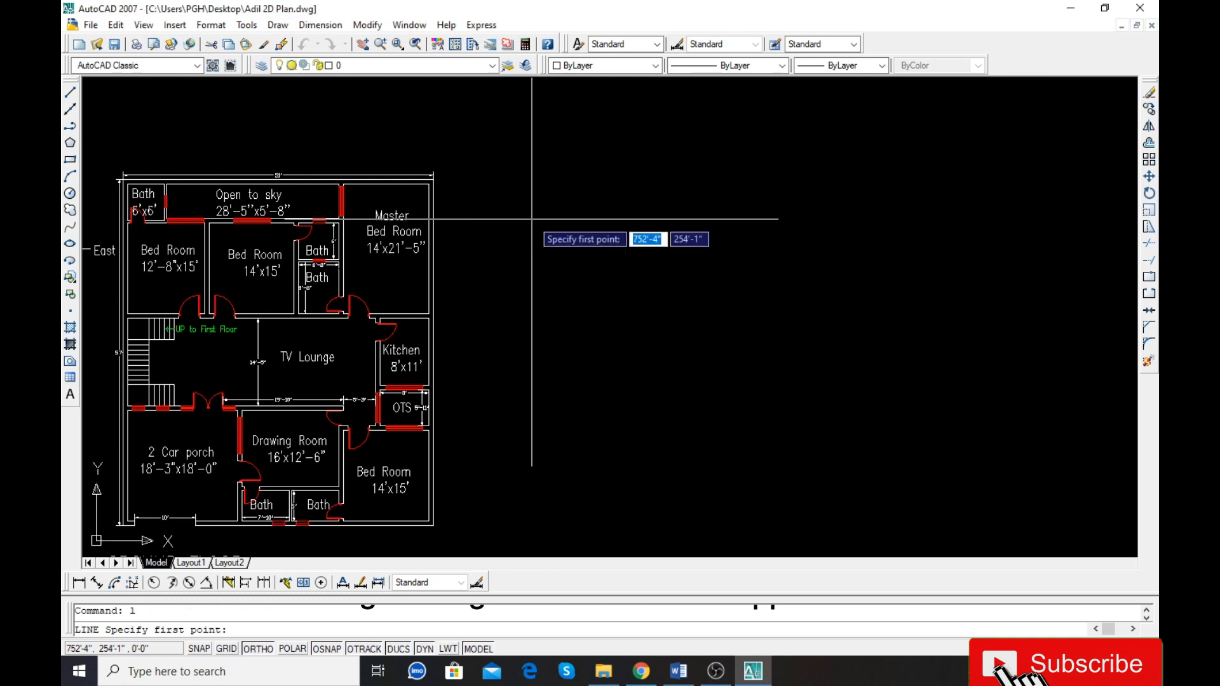
{"action": "left_click", "coordinate": [515, 182]}
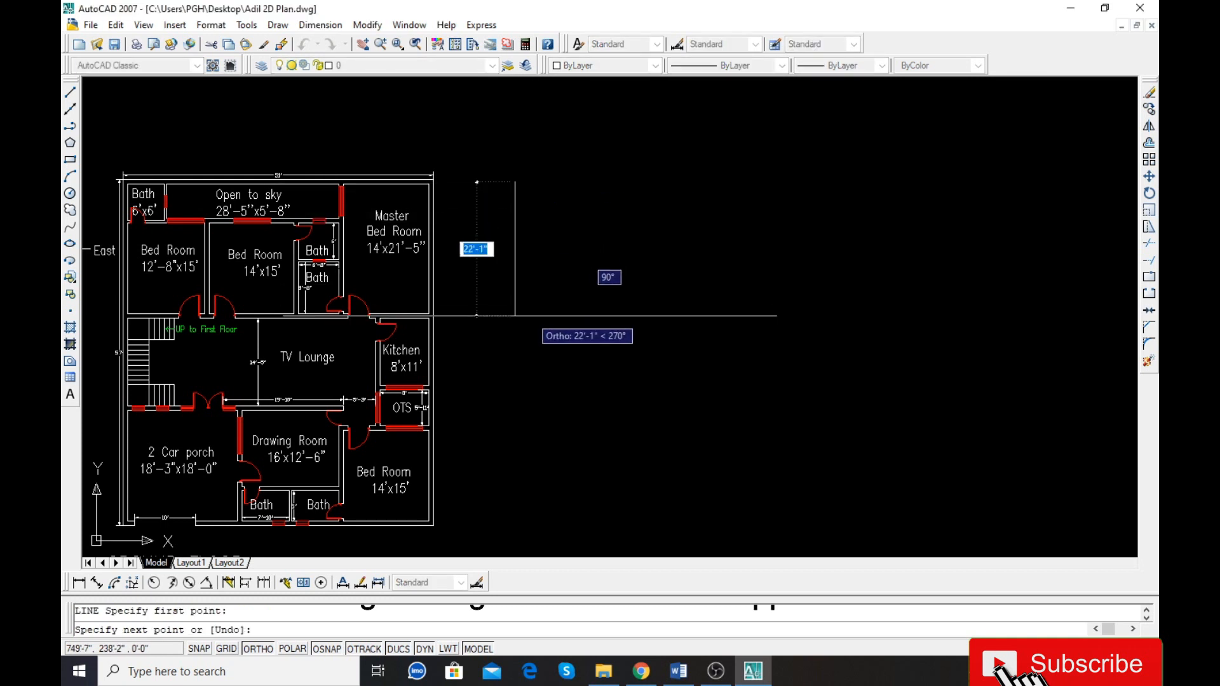
{"action": "type", "text": "5"}
{"action": "key", "text": "Return"}
{"action": "key", "text": "Return"}
Step: Draw a horizontal 51' line to the right from the upper end of the vertical line
{"action": "key", "text": "Return"}
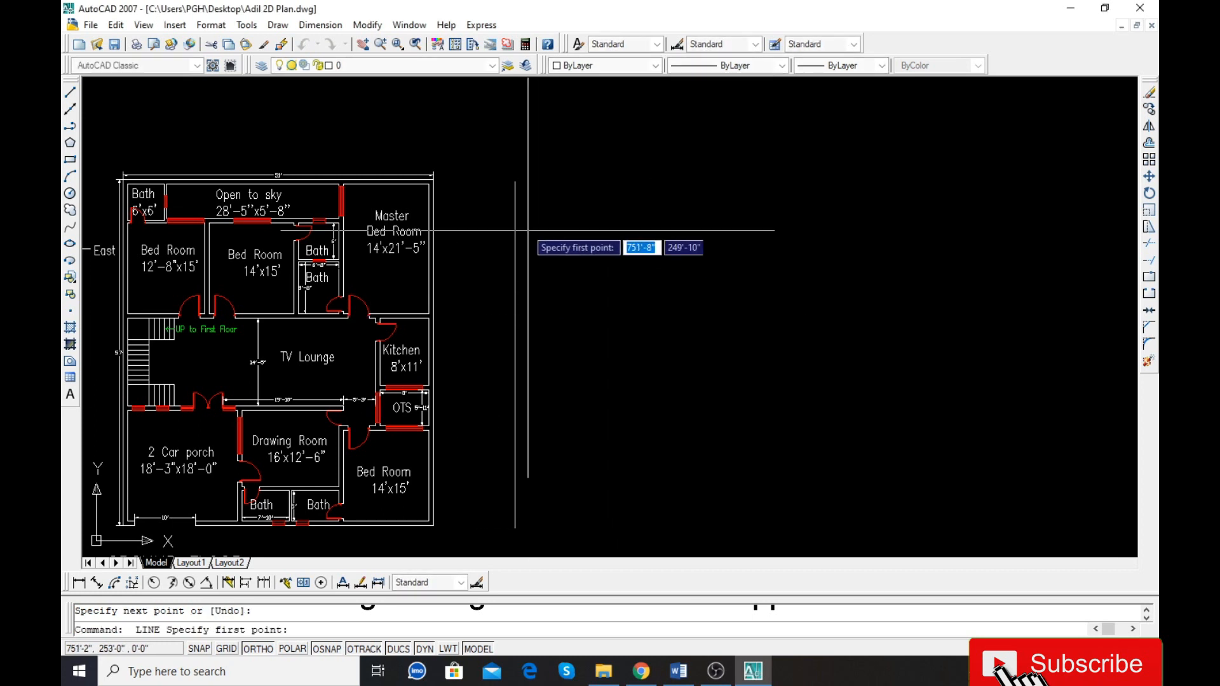
{"action": "left_click", "coordinate": [514, 182]}
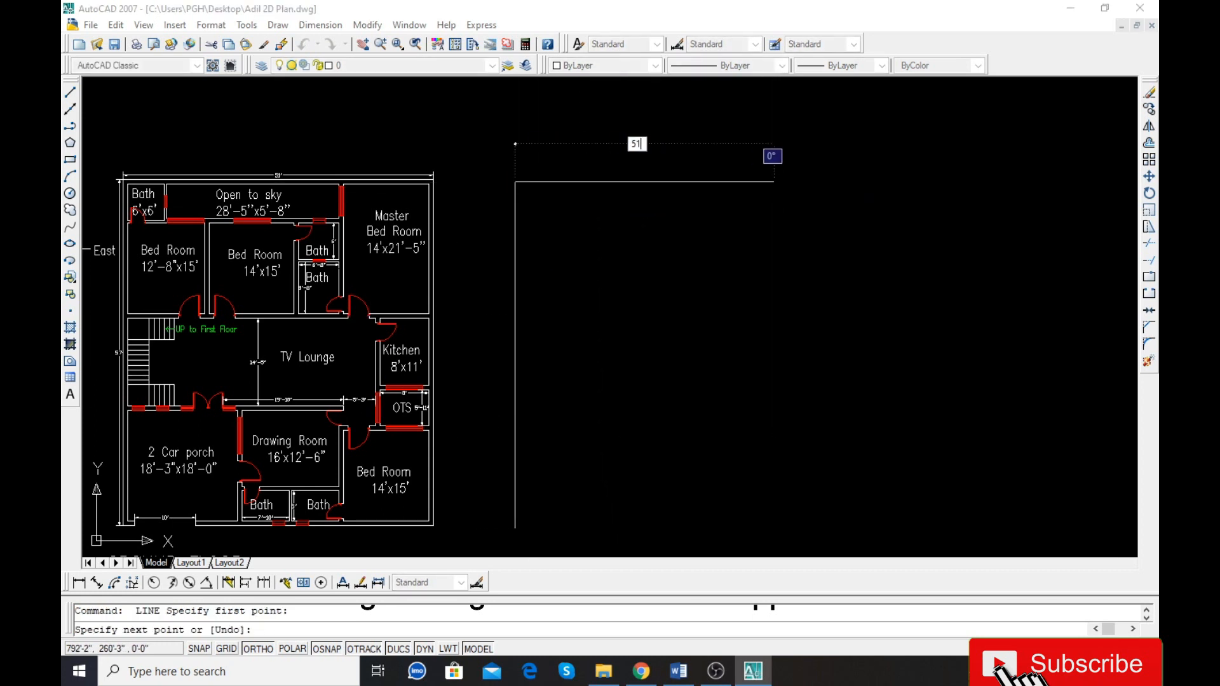
{"action": "type", "text": "51'"}
{"action": "key", "text": "Return"}
{"action": "key", "text": "Return"}
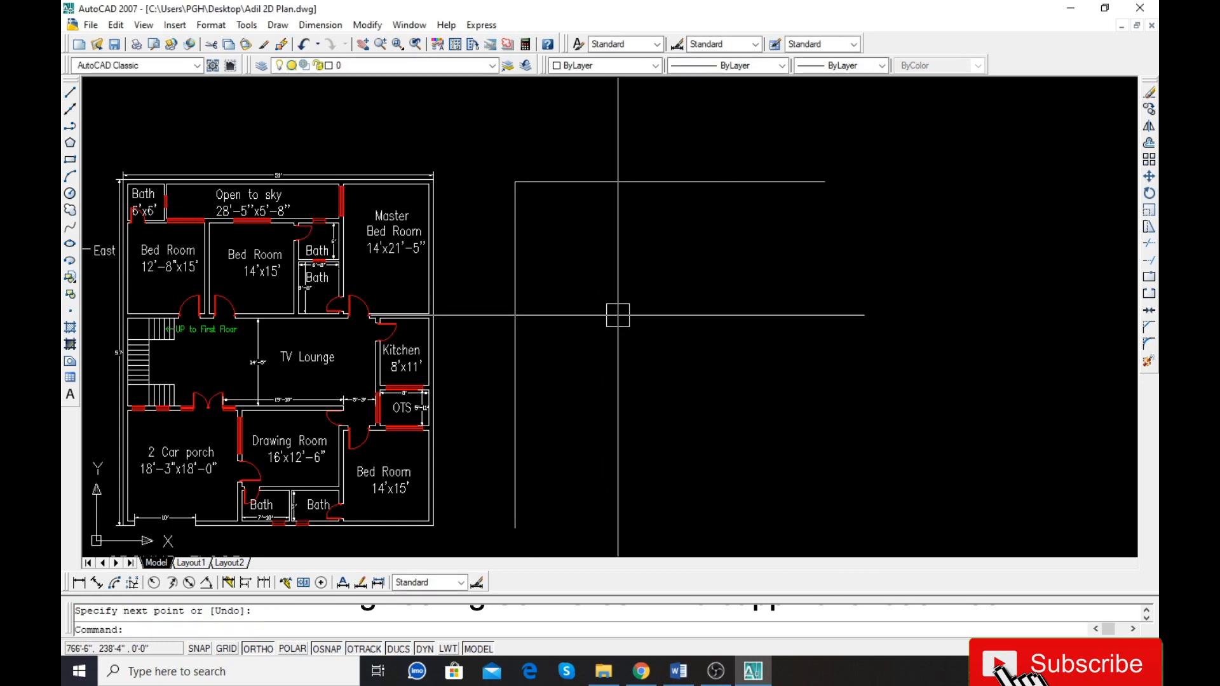
Step: Offset the vertical line 51' to the right to create the opposite side of the outline
{"action": "type", "text": "o"}
{"action": "key", "text": "Return"}
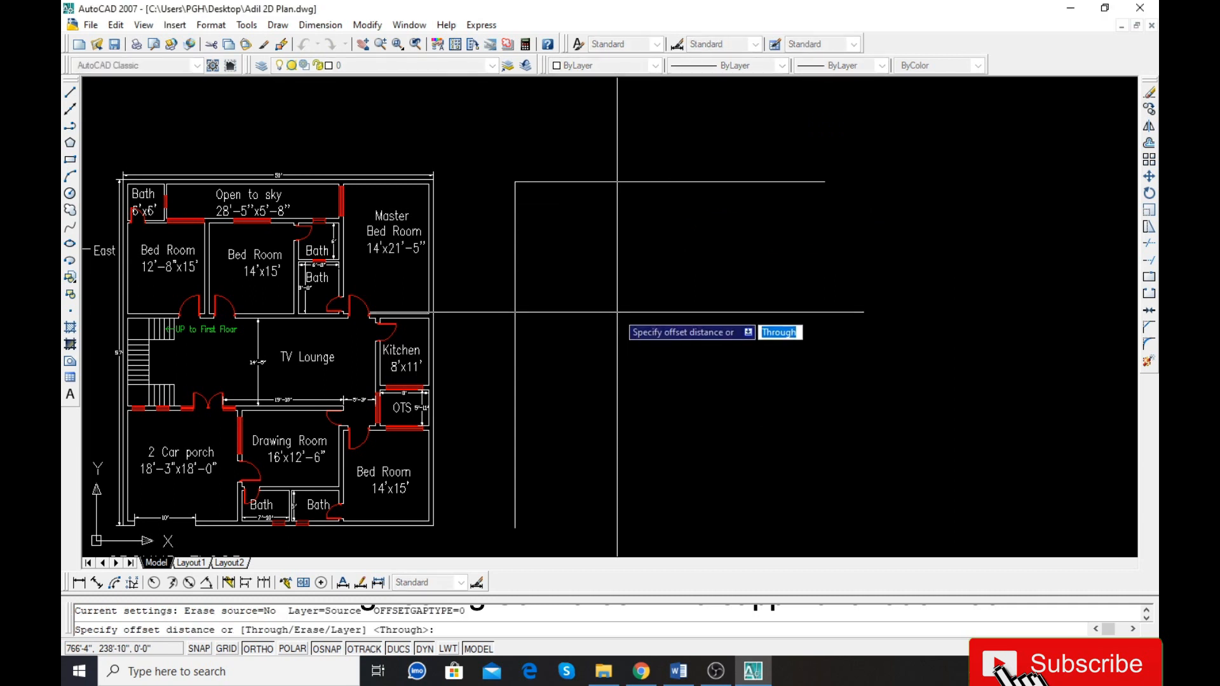
{"action": "type", "text": "51"}
{"action": "key", "text": "Return"}
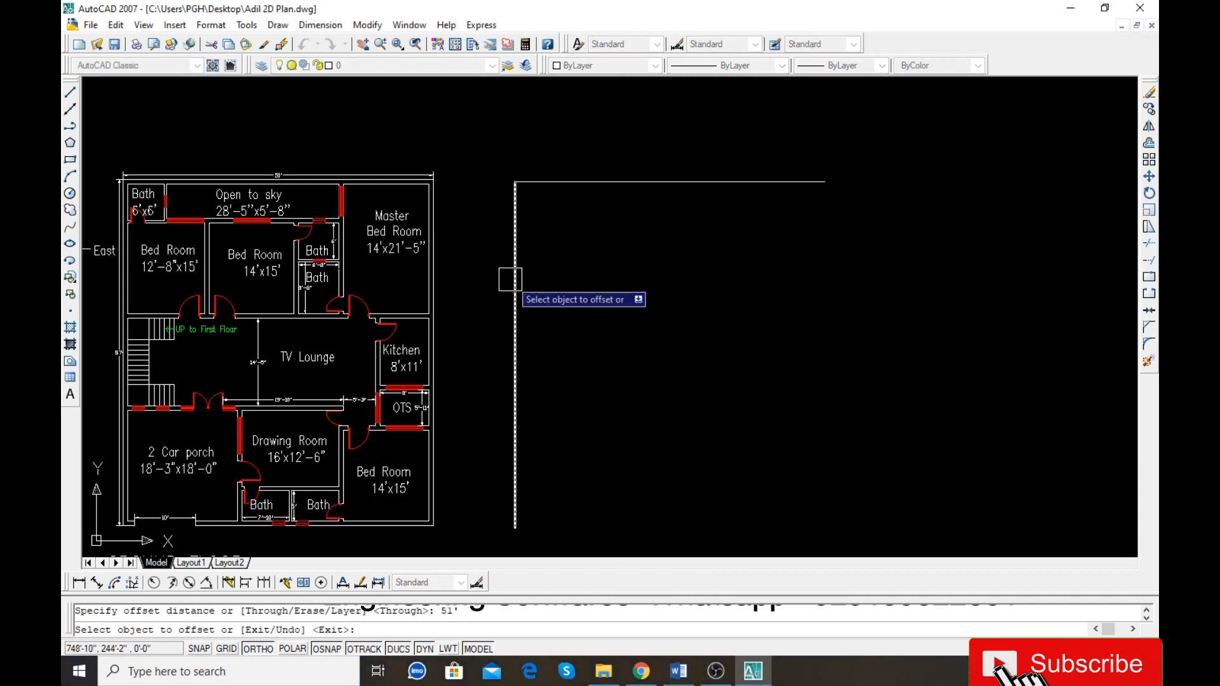
{"action": "left_click", "coordinate": [508, 279]}
{"action": "left_click", "coordinate": [741, 313]}
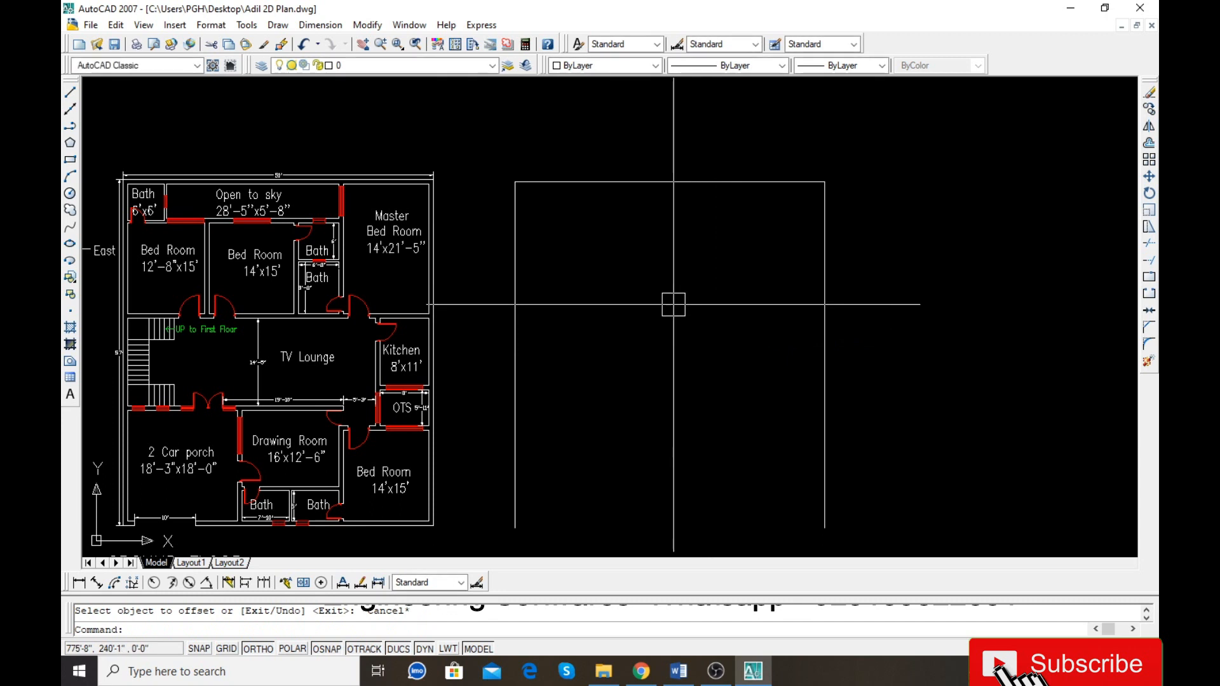
Step: Offset the top horizontal line 57' downward to close the rectangular outline
{"action": "key", "text": "Return"}
{"action": "key", "text": "Return"}
{"action": "type", "text": "57"}
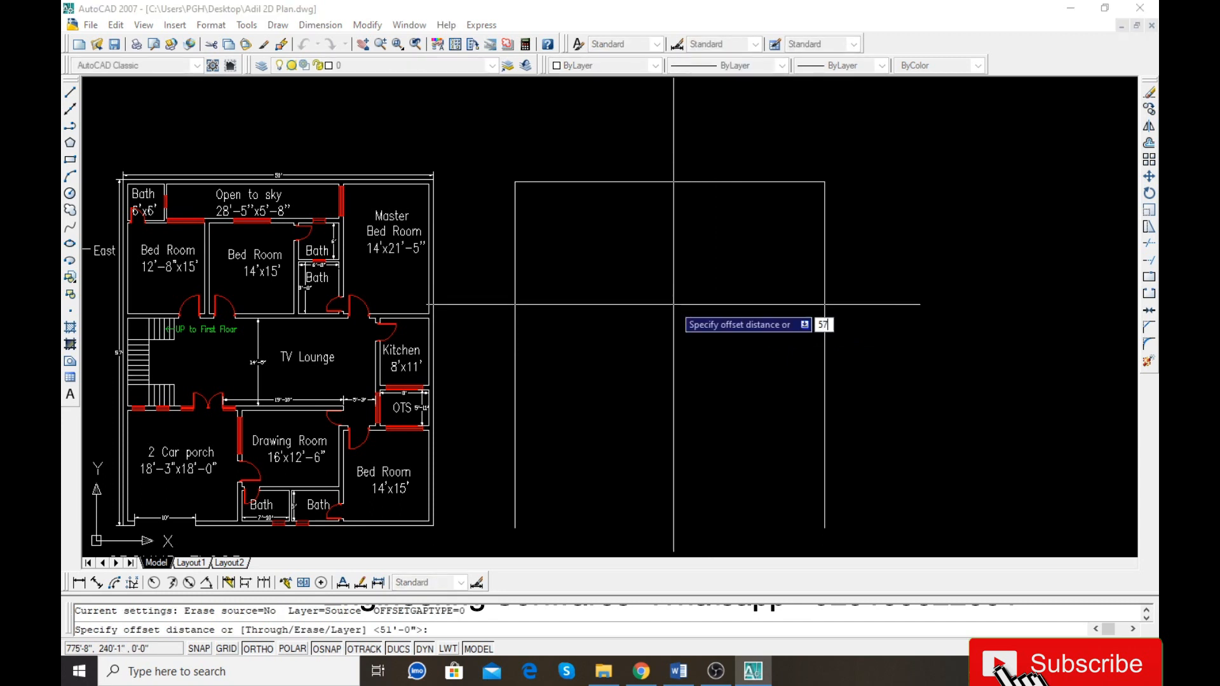
{"action": "key", "text": "Return"}
{"action": "left_click", "coordinate": [647, 183]}
{"action": "left_click", "coordinate": [645, 335]}
{"action": "key", "text": "Escape"}
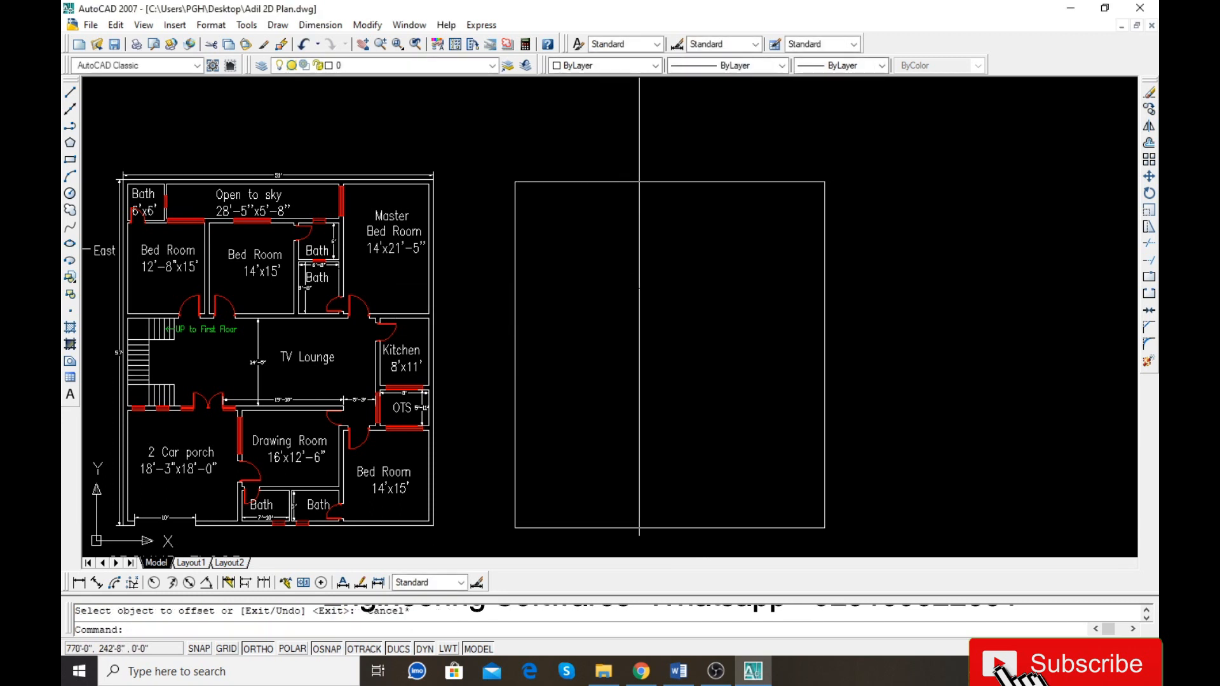
{"action": "key", "text": "Escape"}
Step: Add an aligned dimension above the top edge of the new outline
{"action": "type", "text": "da"}
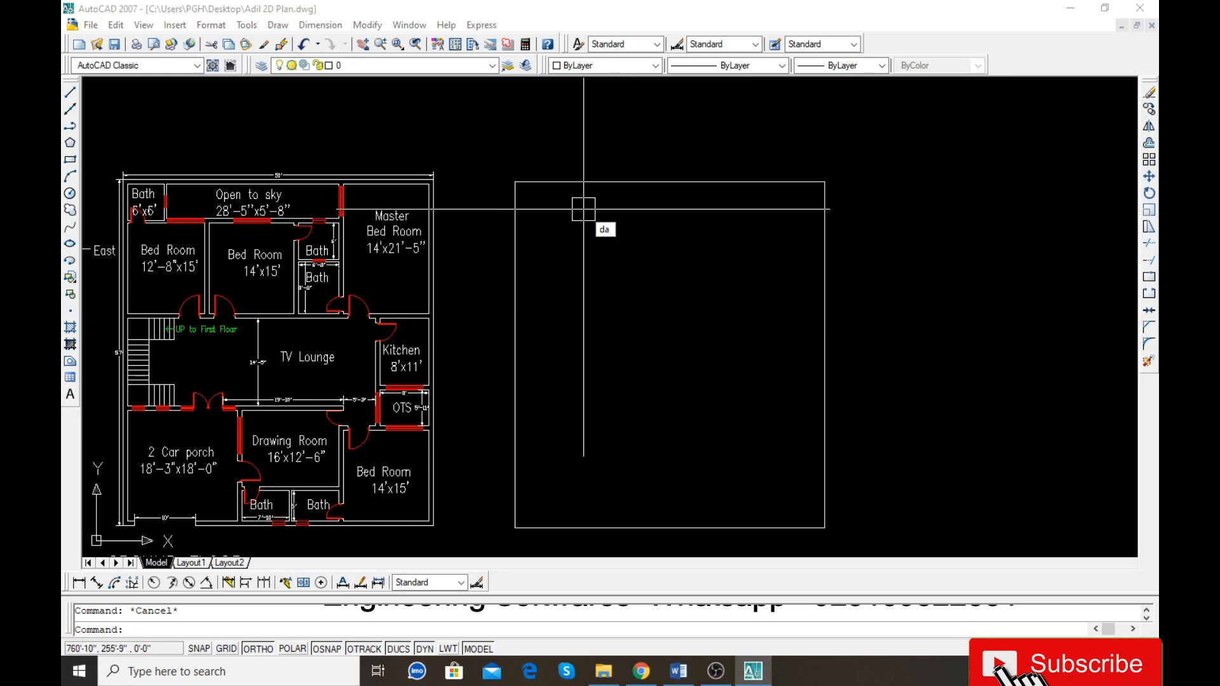
{"action": "key", "text": "Escape"}
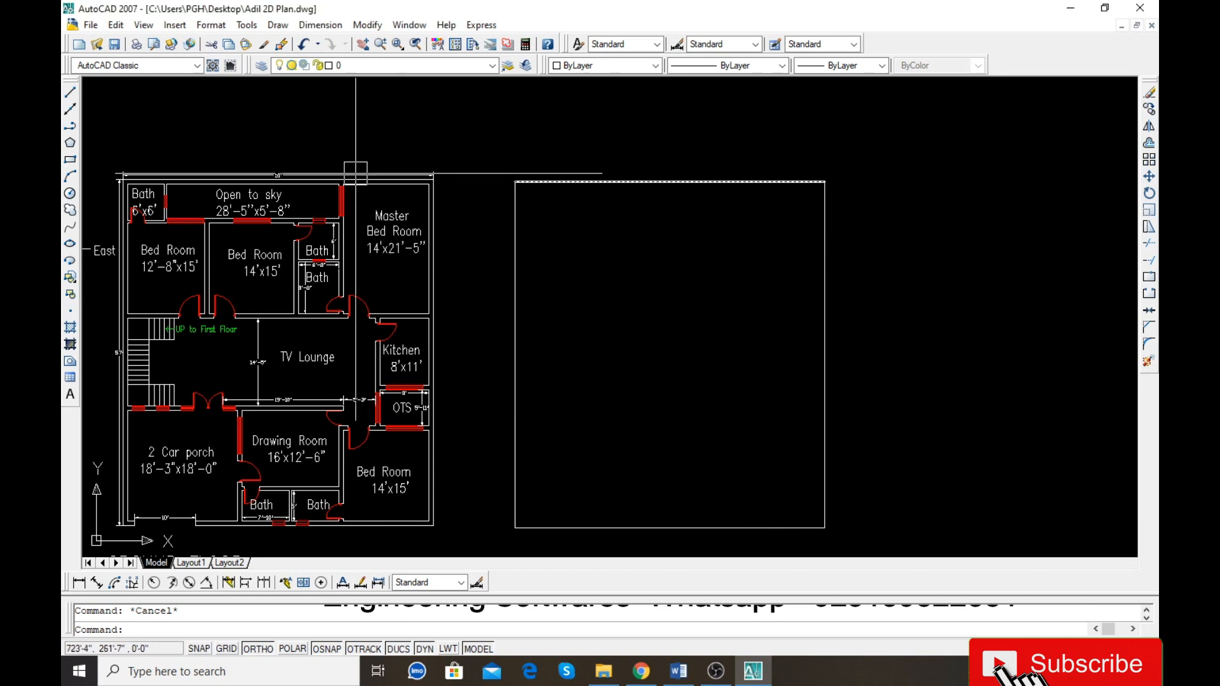
{"action": "left_click", "coordinate": [100, 582]}
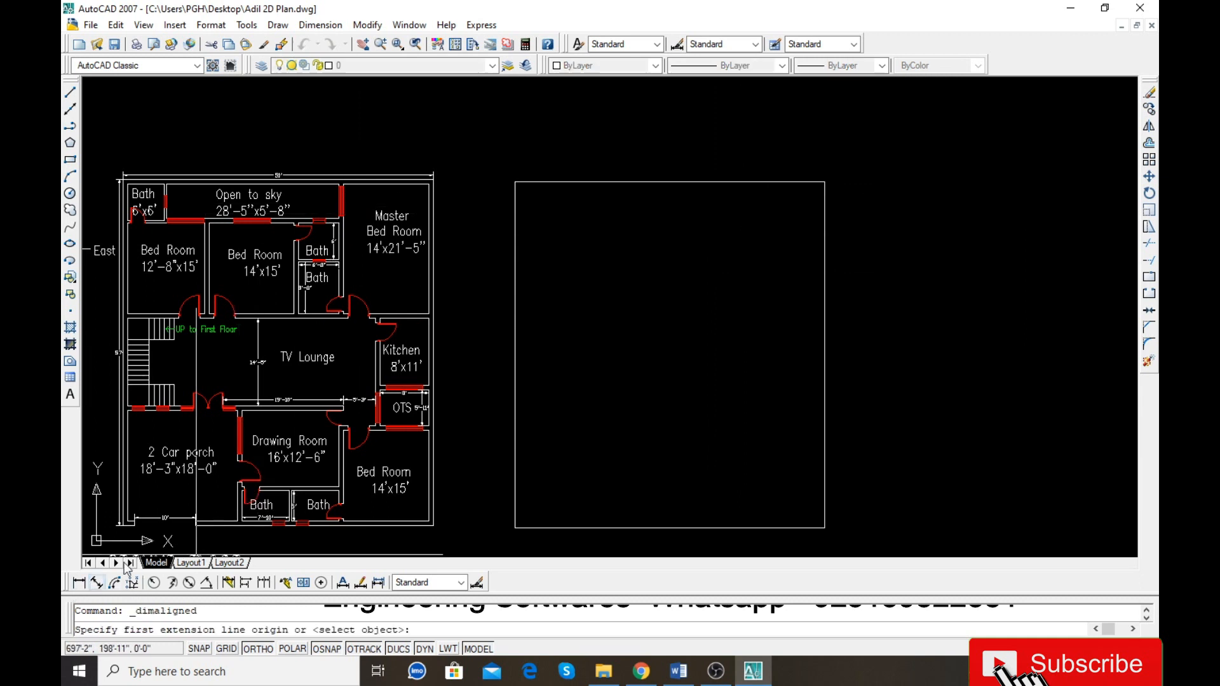
{"action": "key", "text": "Return"}
{"action": "left_click", "coordinate": [651, 181]}
{"action": "left_click", "coordinate": [648, 157]}
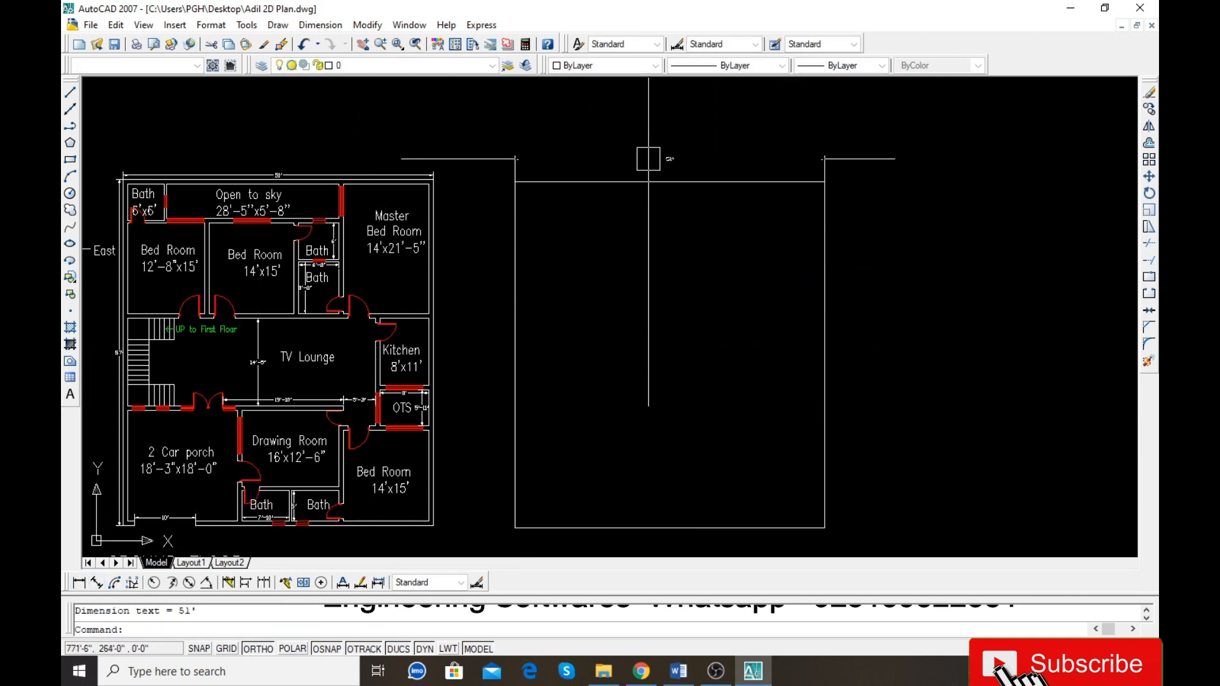
Step: Add an aligned dimension beside the left edge of the new outline
{"action": "key", "text": "Return"}
{"action": "key", "text": "Return"}
{"action": "left_click", "coordinate": [514, 279]}
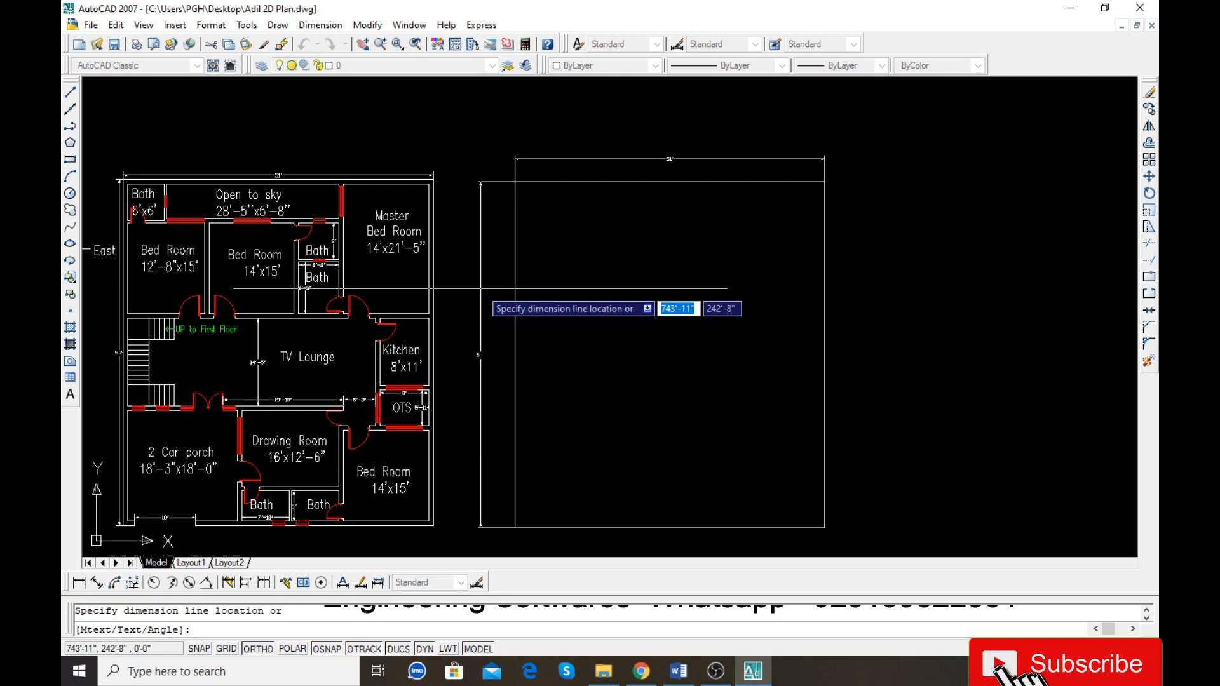
{"action": "left_click", "coordinate": [480, 317]}
{"action": "left_click", "coordinate": [468, 434]}
{"action": "left_click", "coordinate": [490, 318]}
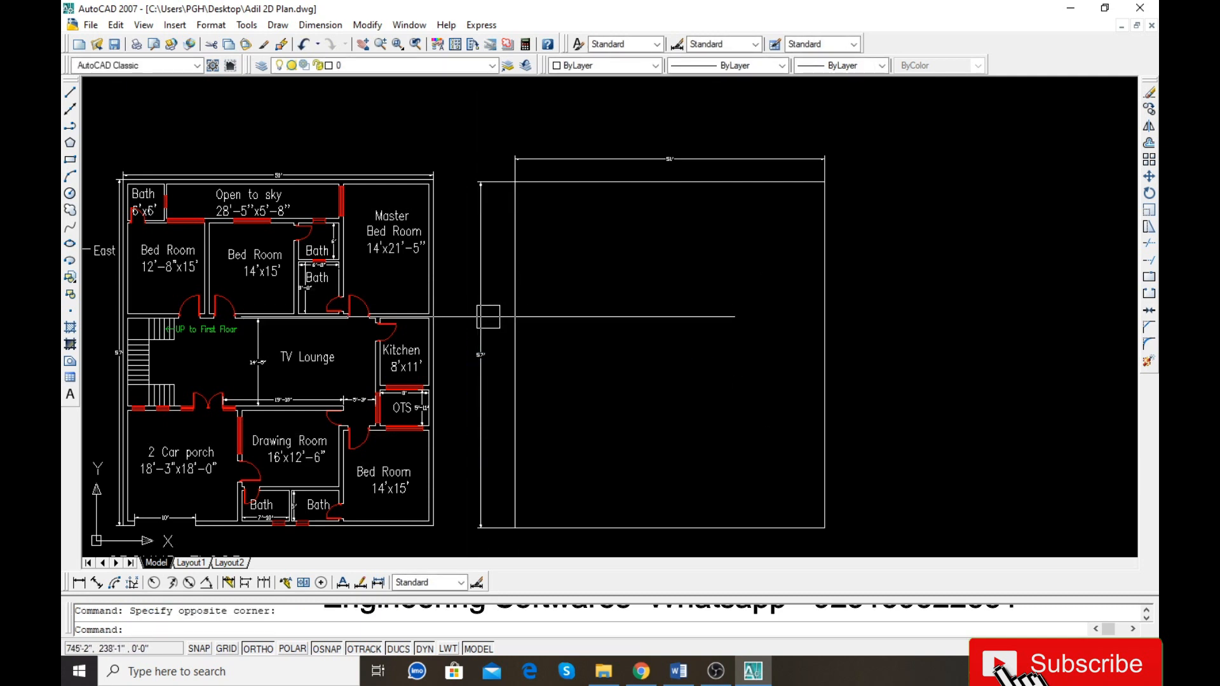
Step: Delete the two aligned dimensions from the new outline
{"action": "left_click", "coordinate": [480, 318]}
{"action": "left_click", "coordinate": [617, 158]}
{"action": "key", "text": "Delete"}
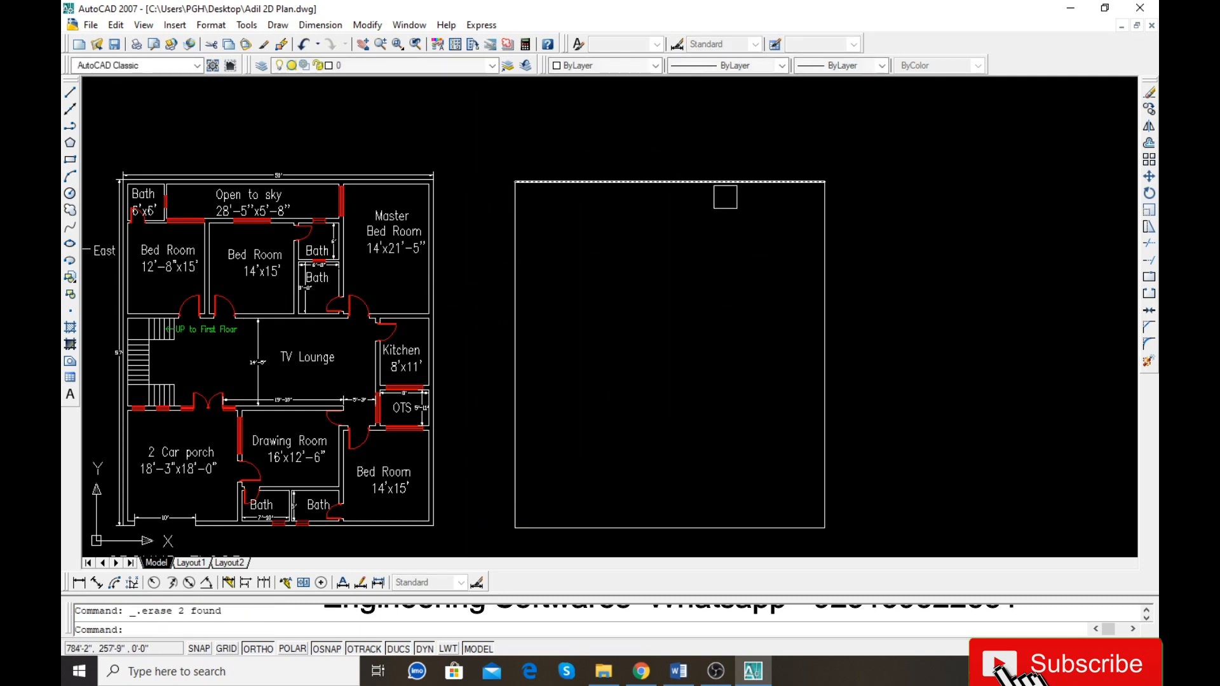
{"action": "key", "text": "Escape"}
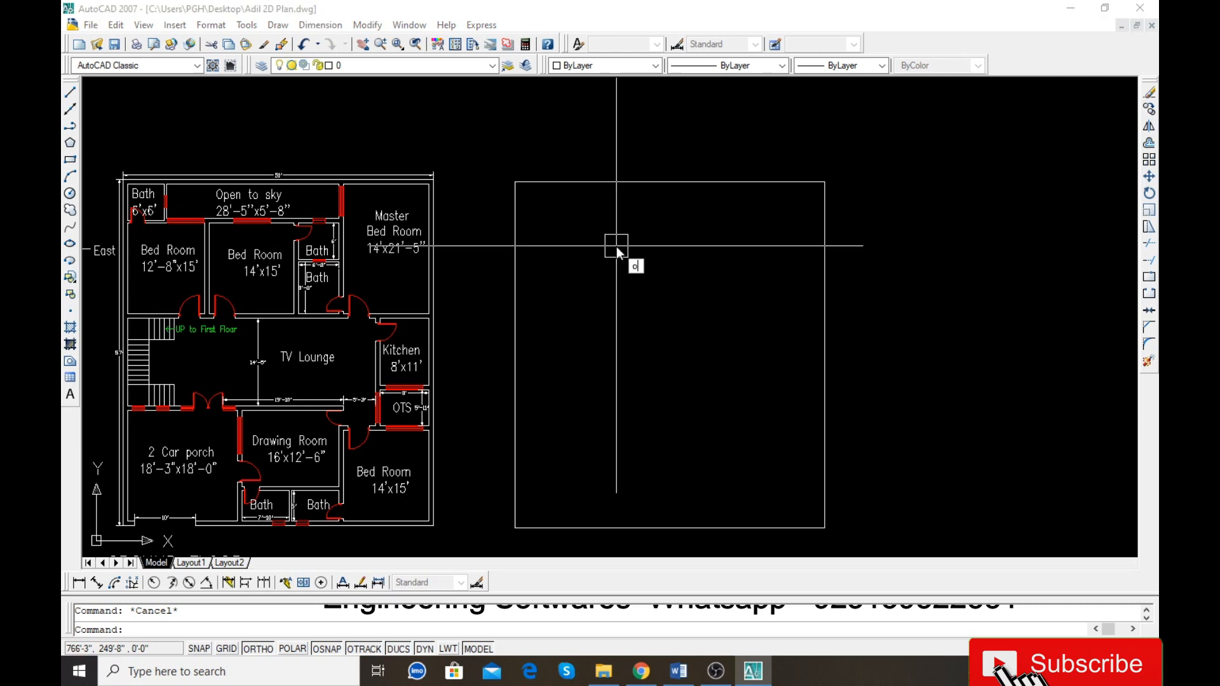
Step: Offset the outline's top and both side lines 9" inward to form the outer wall thickness
{"action": "type", "text": "o"}
{"action": "key", "text": "Return"}
{"action": "key", "text": "Return"}
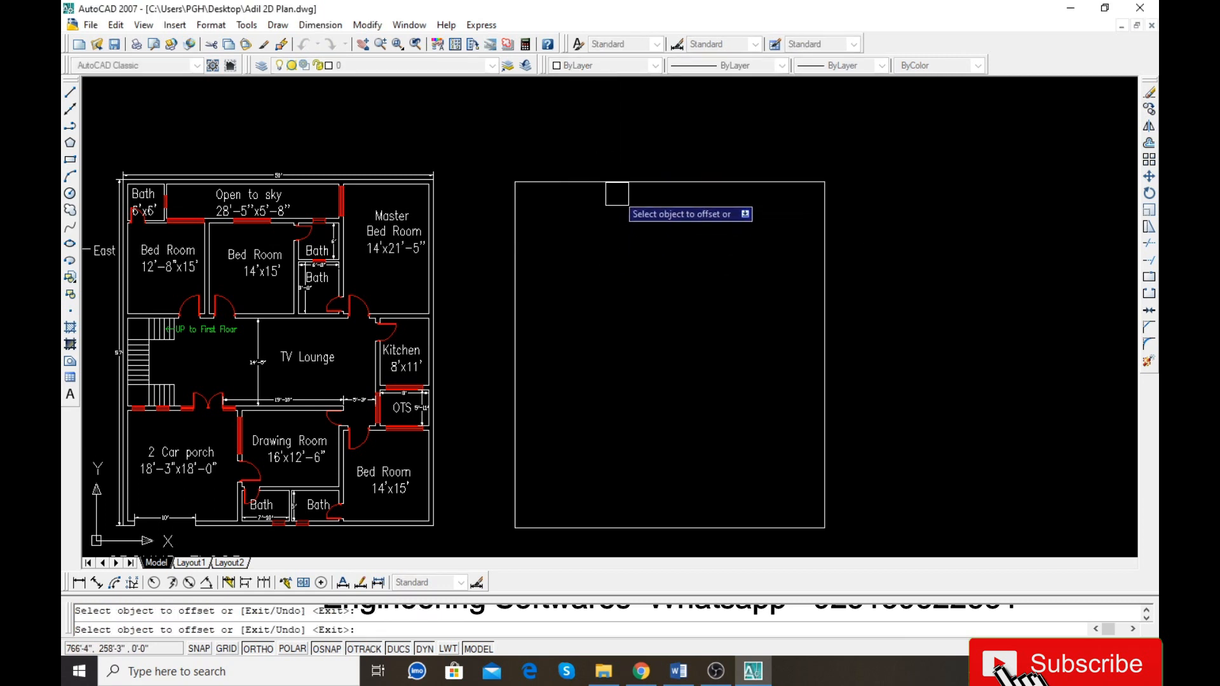
{"action": "left_click", "coordinate": [594, 184]}
{"action": "left_click", "coordinate": [540, 280]}
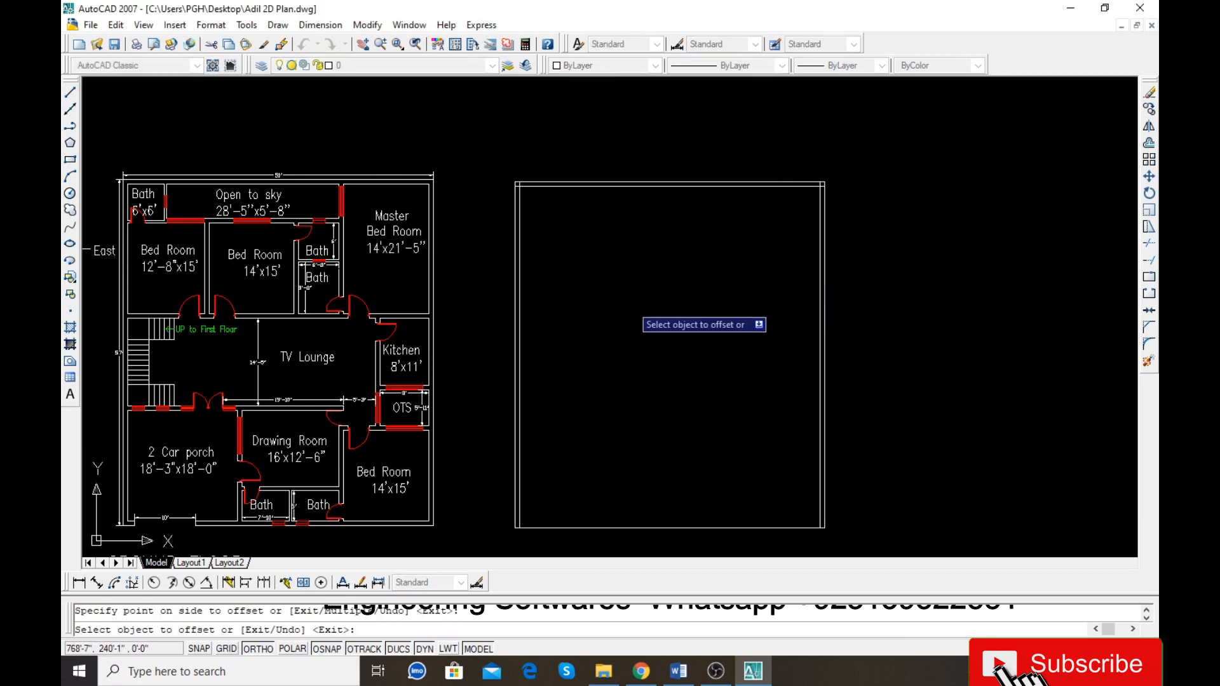
{"action": "key", "text": "Escape"}
Step: Trim the overlapping inner wall lines at the outline's upper-left corner
{"action": "scroll", "coordinate": [531, 179], "scroll_direction": "up", "scroll_amount": 8}
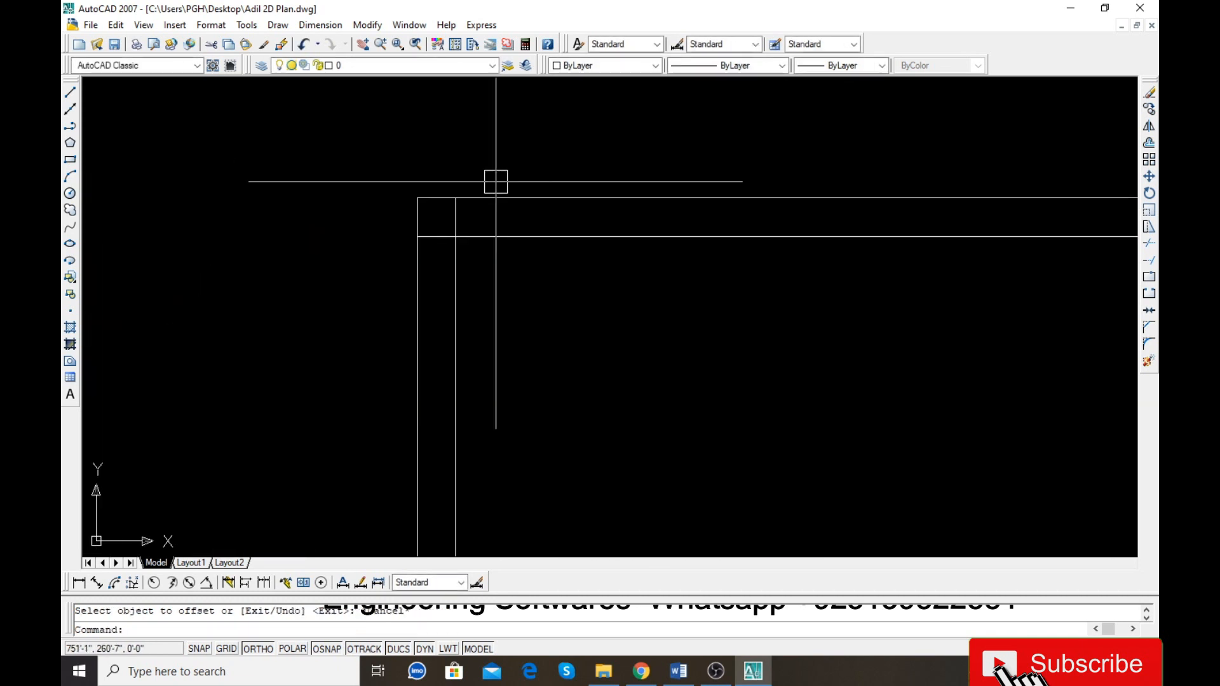
{"action": "type", "text": "tr"}
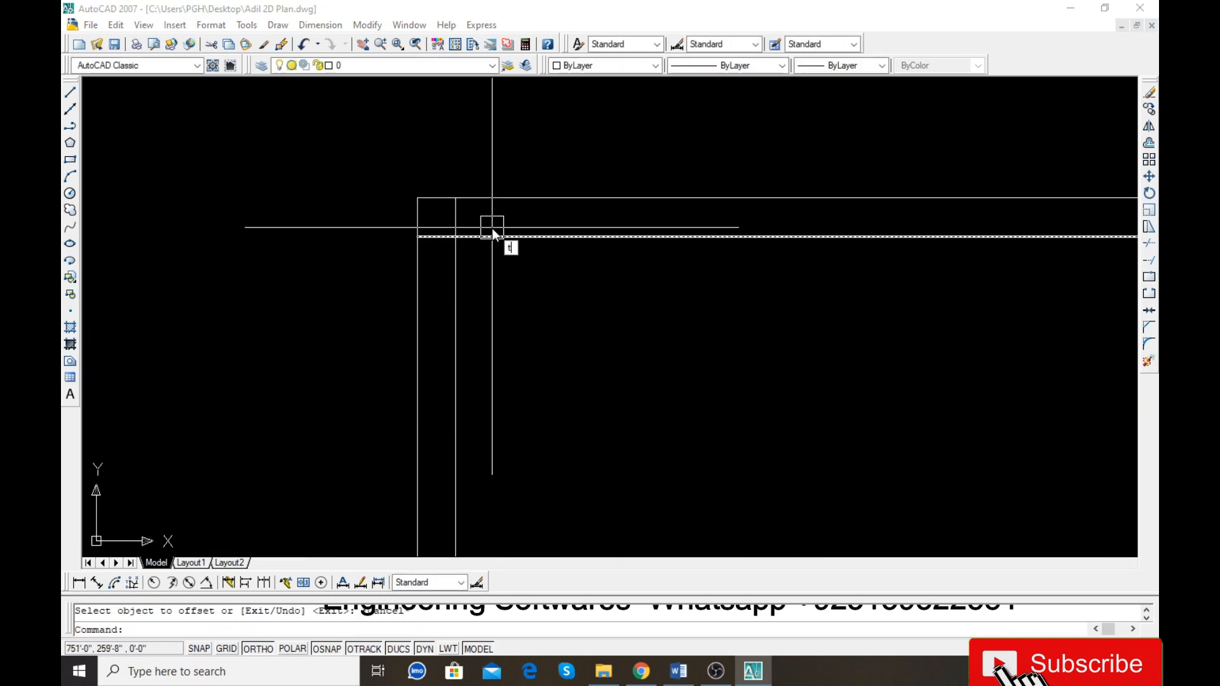
{"action": "key", "text": "Return"}
{"action": "key", "text": "Return"}
{"action": "key", "text": "Escape"}
Step: Offset the inner left and inner top wall lines 6' inward to lay out the 6'x6' corner bath
{"action": "scroll", "coordinate": [365, 184], "scroll_direction": "down", "scroll_amount": 10}
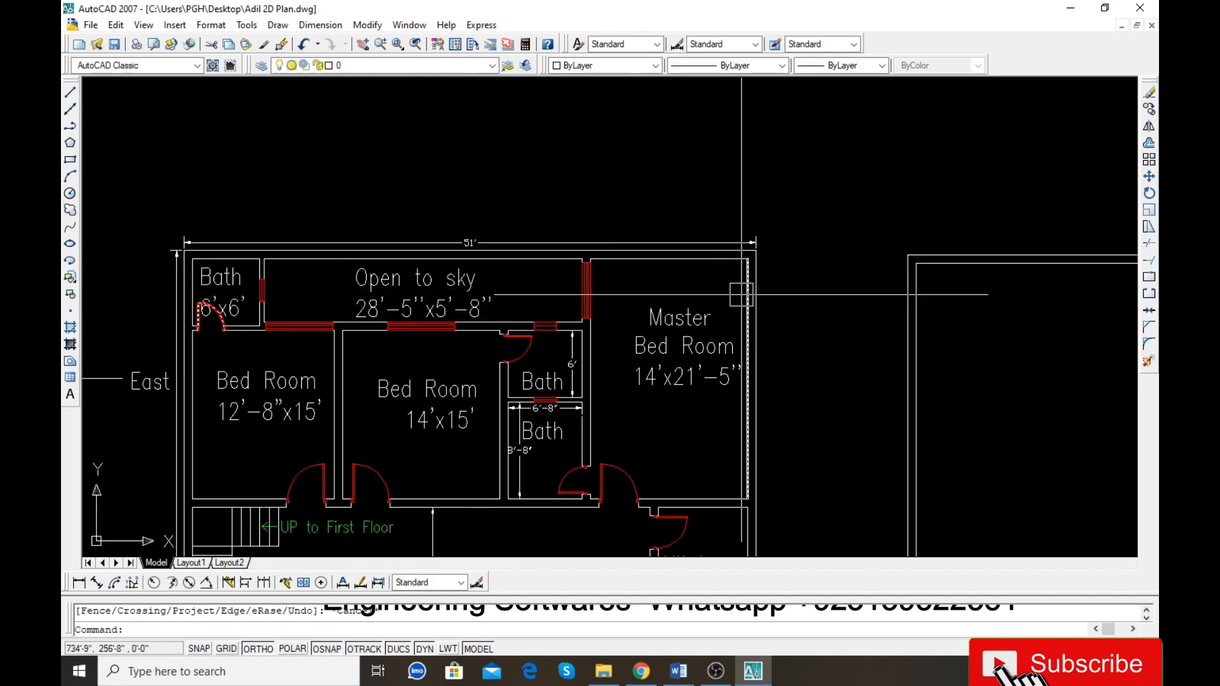
{"action": "scroll", "coordinate": [379, 219], "scroll_direction": "down", "scroll_amount": 2}
{"action": "scroll", "coordinate": [756, 254], "scroll_direction": "up", "scroll_amount": 3}
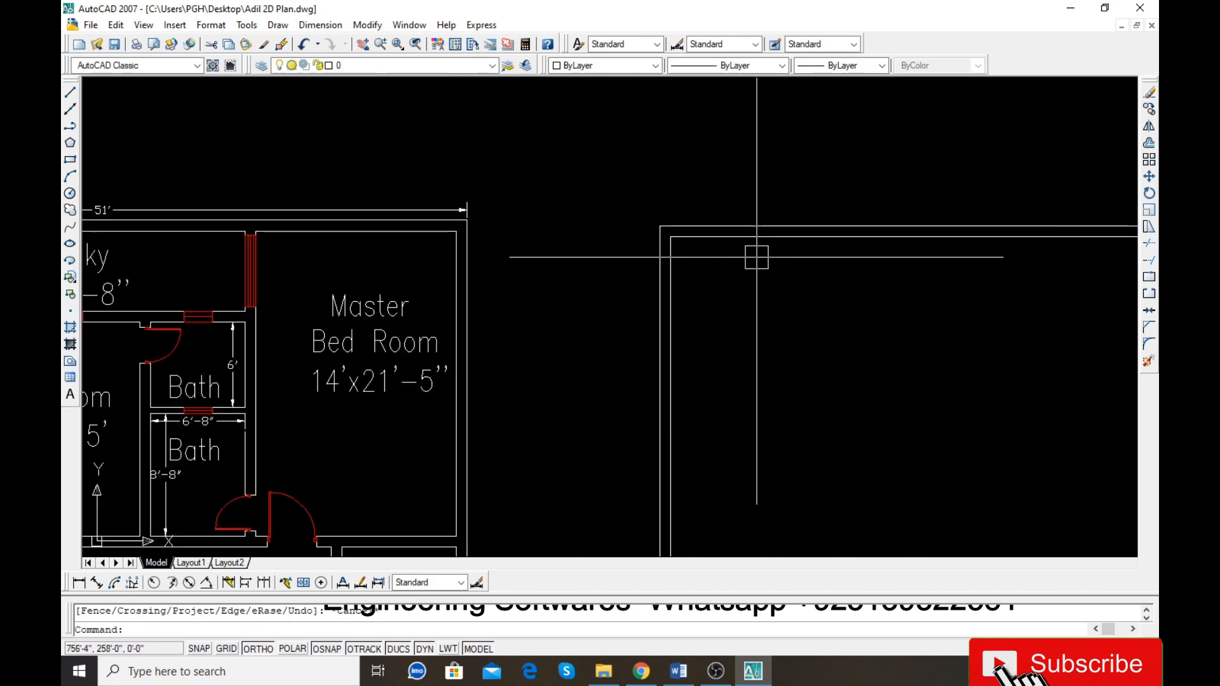
{"action": "type", "text": "o"}
{"action": "key", "text": "Return"}
{"action": "type", "text": "6"}
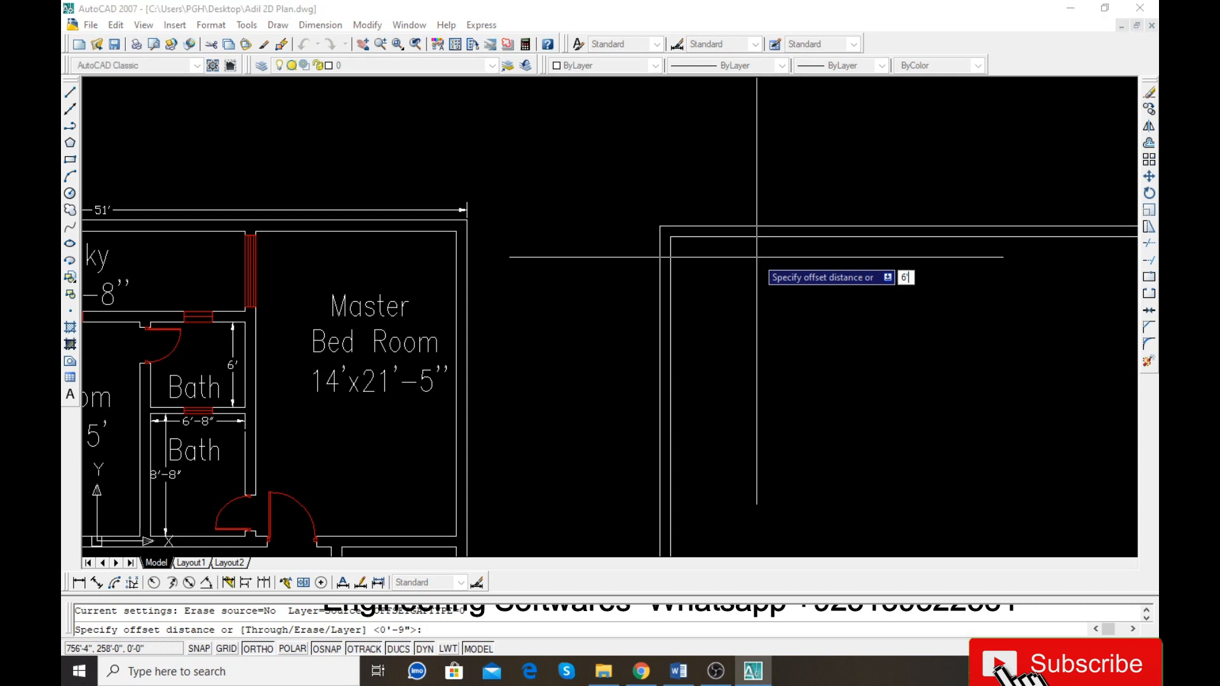
{"action": "key", "text": "Return"}
{"action": "left_click", "coordinate": [673, 266]}
{"action": "left_click", "coordinate": [820, 267]}
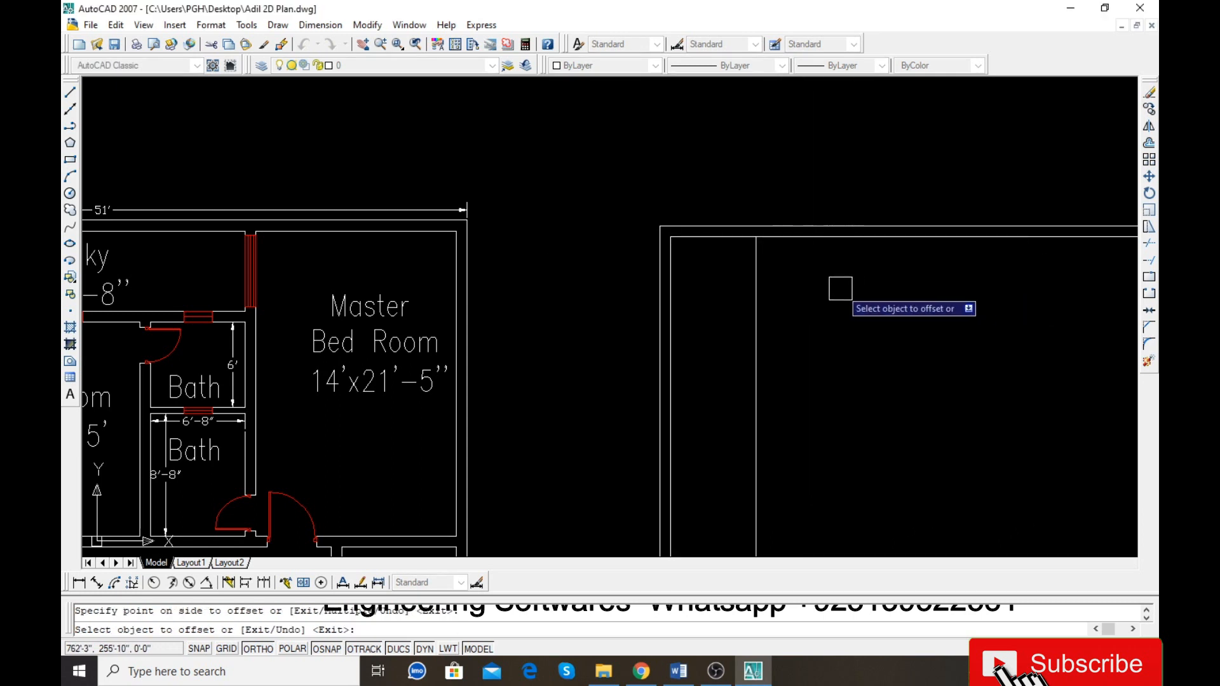
Step: Offset both bath boundary lines outward by about half the outer wall's thickness to form the partition walls
{"action": "key", "text": "Return"}
{"action": "key", "text": "Return"}
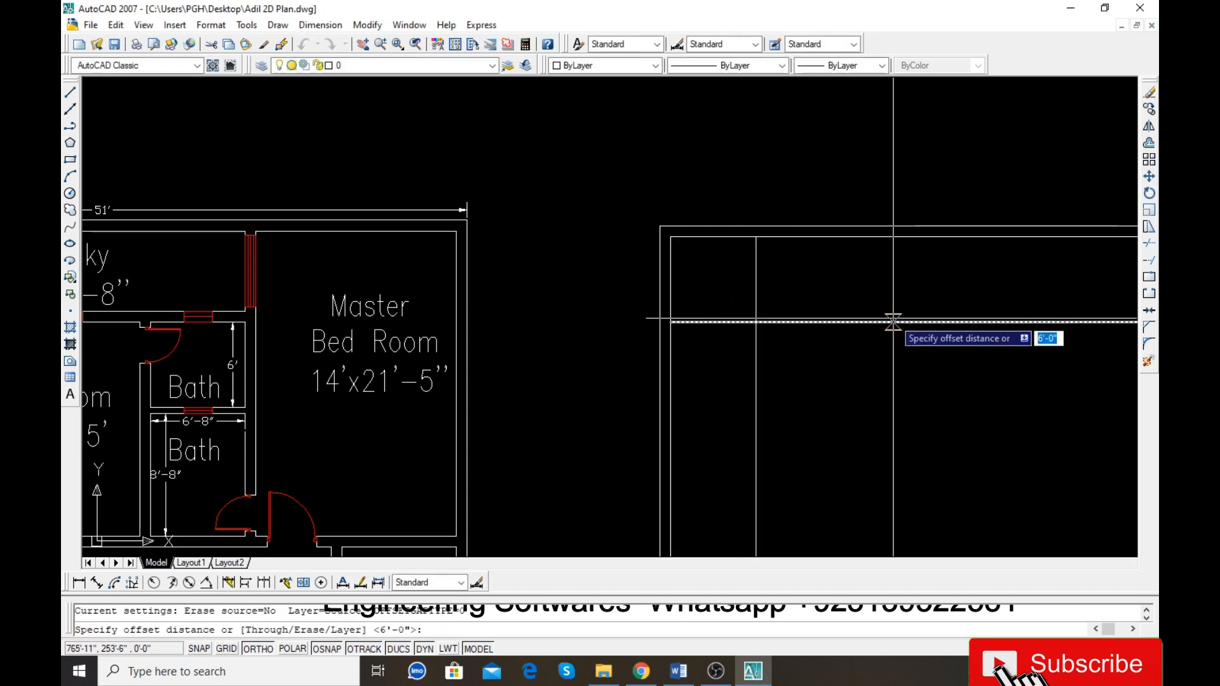
{"action": "type", "text": "4"}
{"action": "key", "text": "Return"}
{"action": "left_click", "coordinate": [866, 318]}
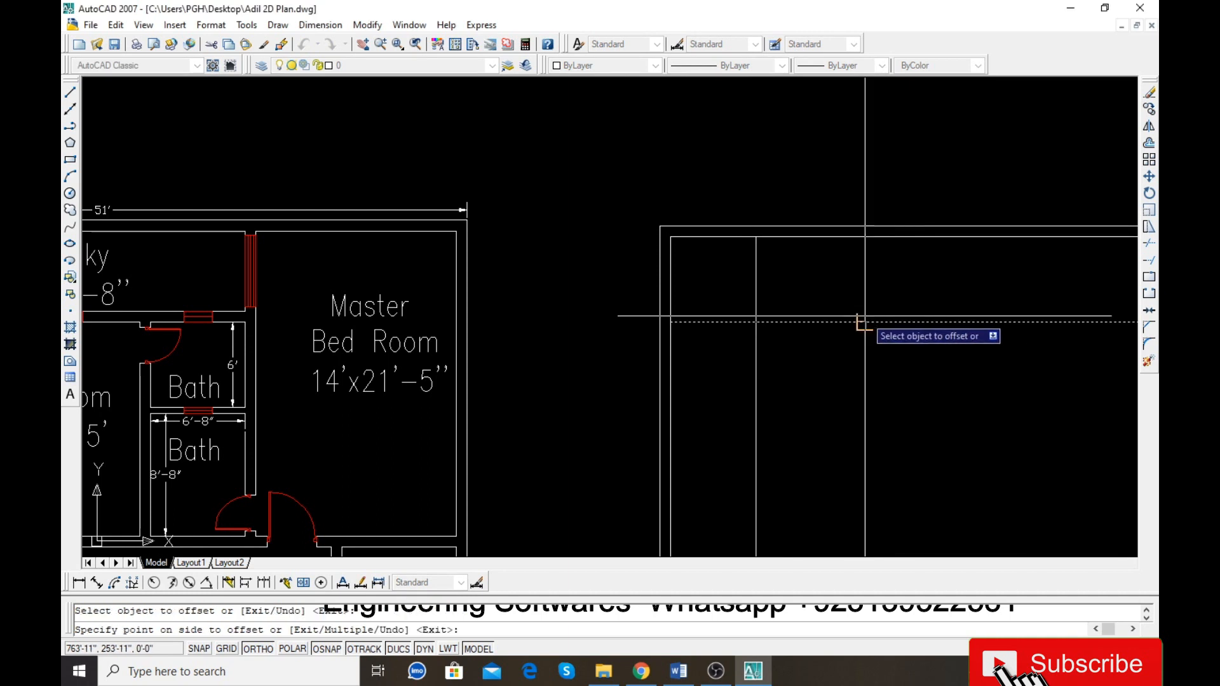
{"action": "left_click", "coordinate": [839, 384]}
{"action": "left_click", "coordinate": [756, 374]}
{"action": "left_click", "coordinate": [842, 376]}
{"action": "key", "text": "Escape"}
Step: Trim the partition lines that extend beyond the corner bath, both to the right and downward
{"action": "type", "text": "tr"}
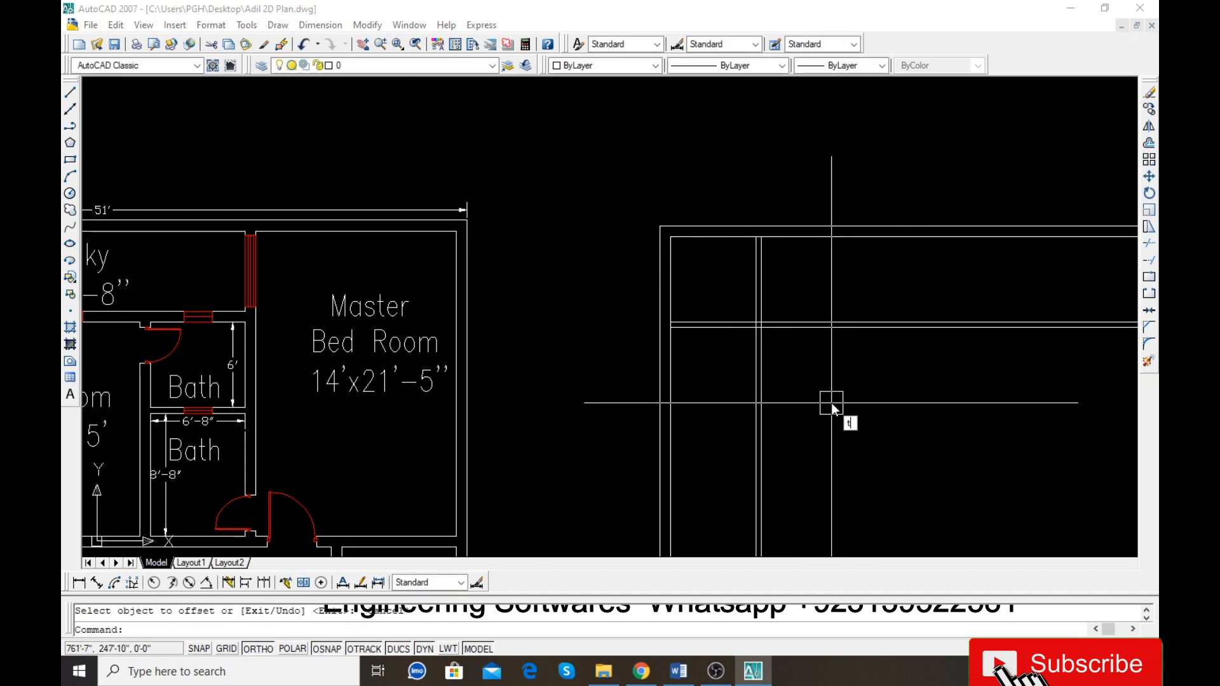
{"action": "key", "text": "Return"}
{"action": "key", "text": "Return"}
{"action": "left_click", "coordinate": [849, 292]}
{"action": "left_click", "coordinate": [834, 374]}
{"action": "left_click", "coordinate": [833, 382]}
{"action": "left_click", "coordinate": [834, 407]}
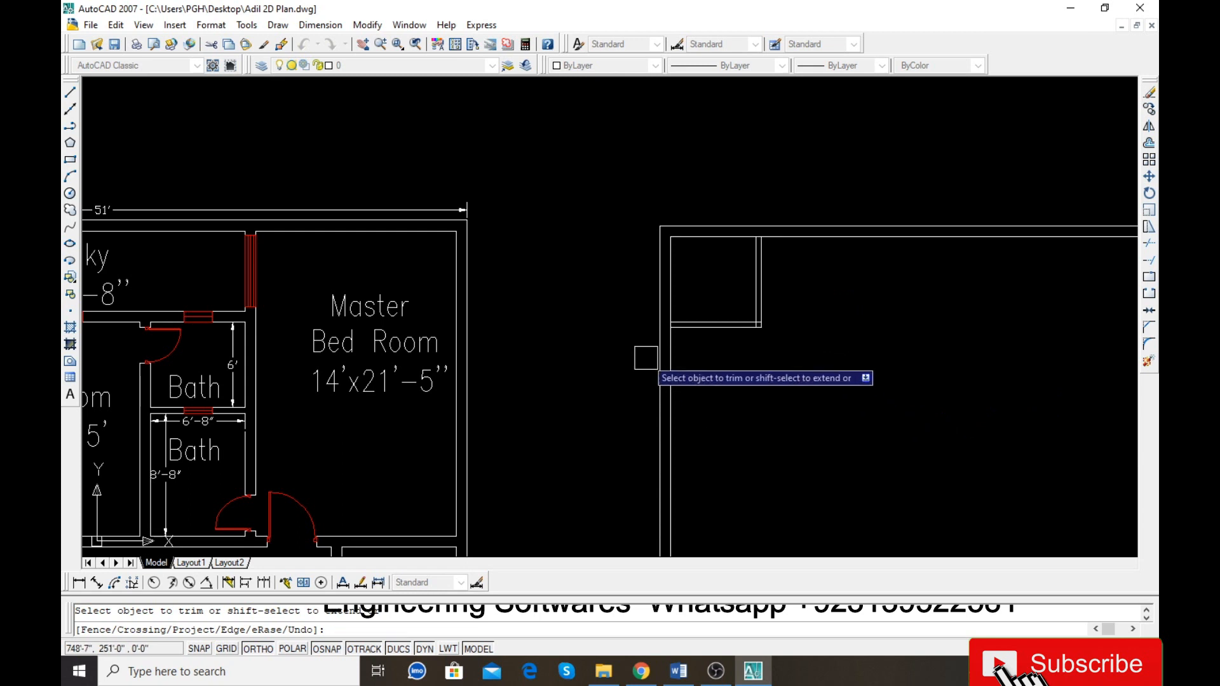
Step: Trim the leftover line segments where the corner bath's partitions meet the left wall, the top wall and each other
{"action": "scroll", "coordinate": [680, 357], "scroll_direction": "down", "scroll_amount": 4}
{"action": "scroll", "coordinate": [693, 328], "scroll_direction": "up", "scroll_amount": 3}
{"action": "scroll", "coordinate": [642, 320], "scroll_direction": "up", "scroll_amount": 5}
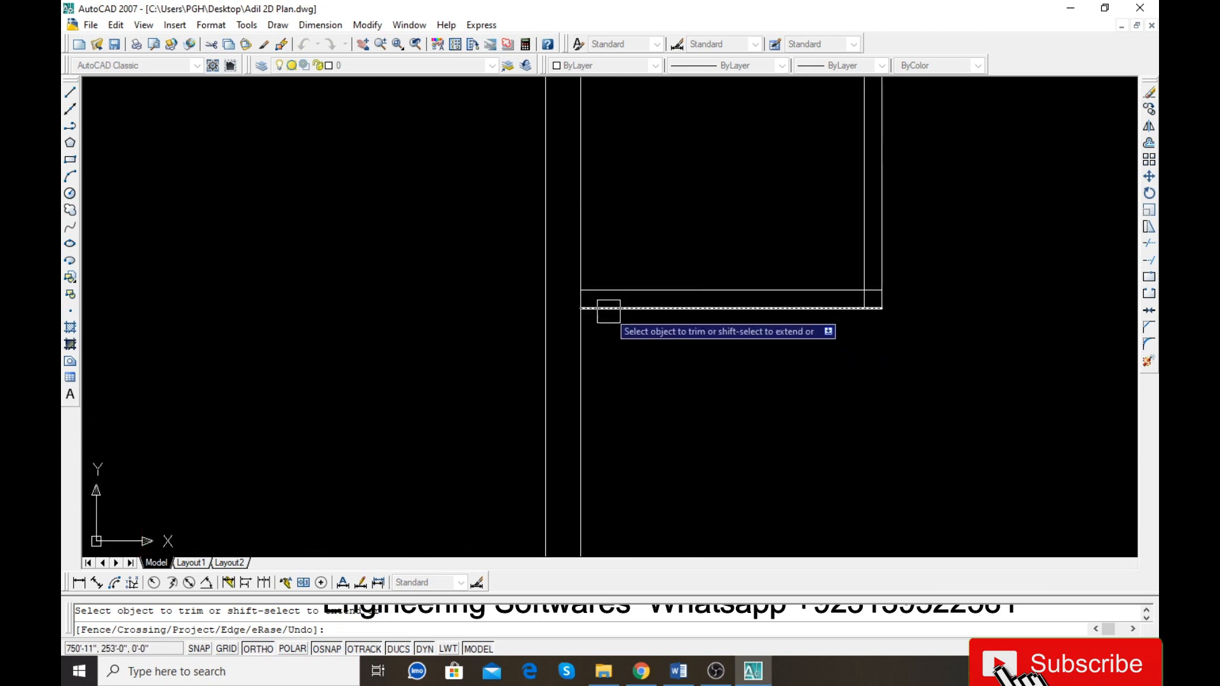
{"action": "scroll", "coordinate": [597, 312], "scroll_direction": "up", "scroll_amount": 5}
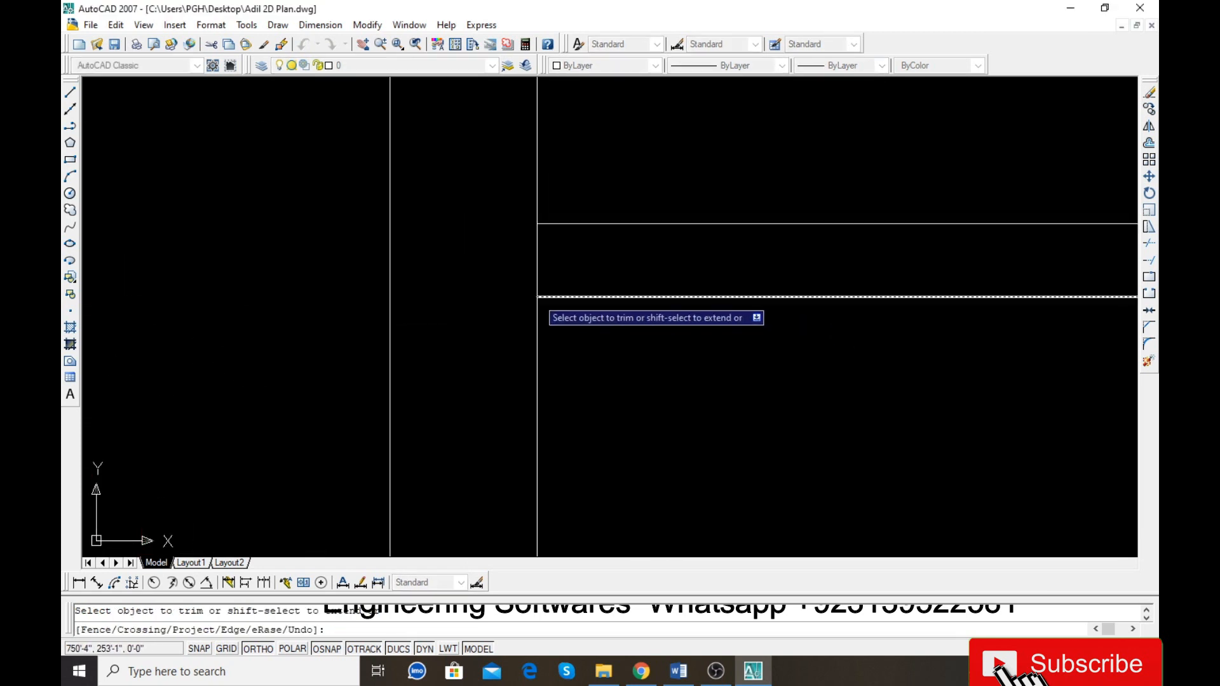
{"action": "scroll", "coordinate": [327, 323], "scroll_direction": "down", "scroll_amount": 5}
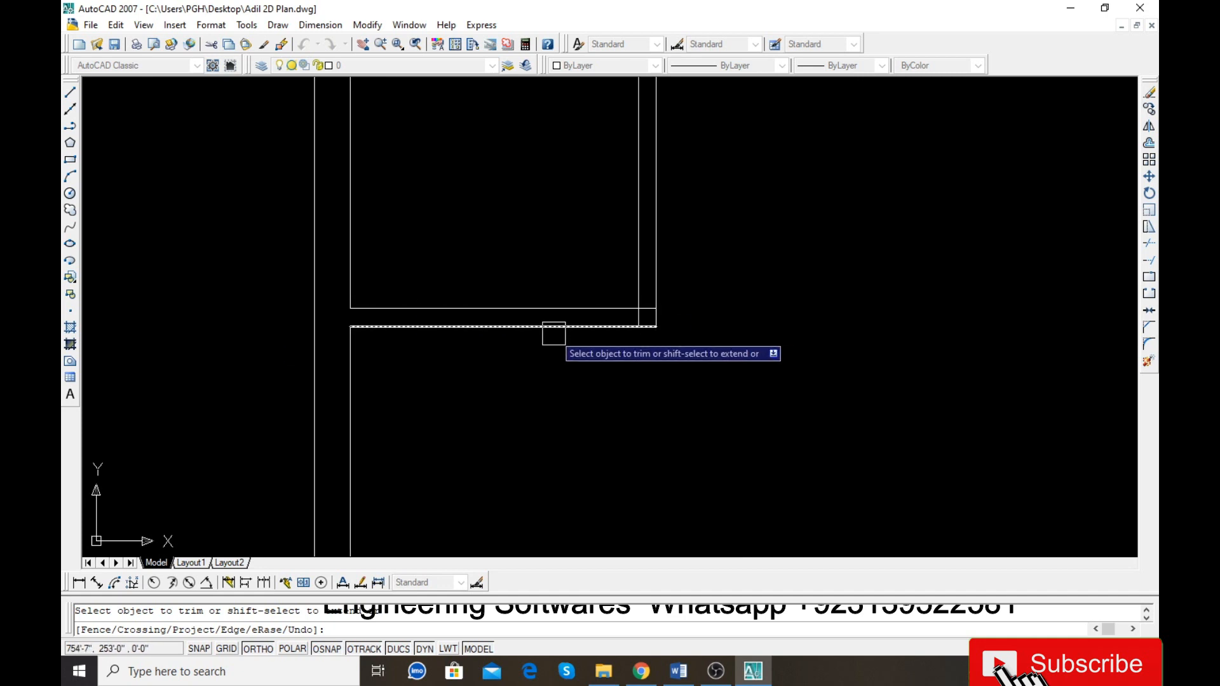
{"action": "scroll", "coordinate": [646, 315], "scroll_direction": "up", "scroll_amount": 3}
{"action": "left_click", "coordinate": [646, 295]}
{"action": "scroll", "coordinate": [669, 306], "scroll_direction": "down", "scroll_amount": 4}
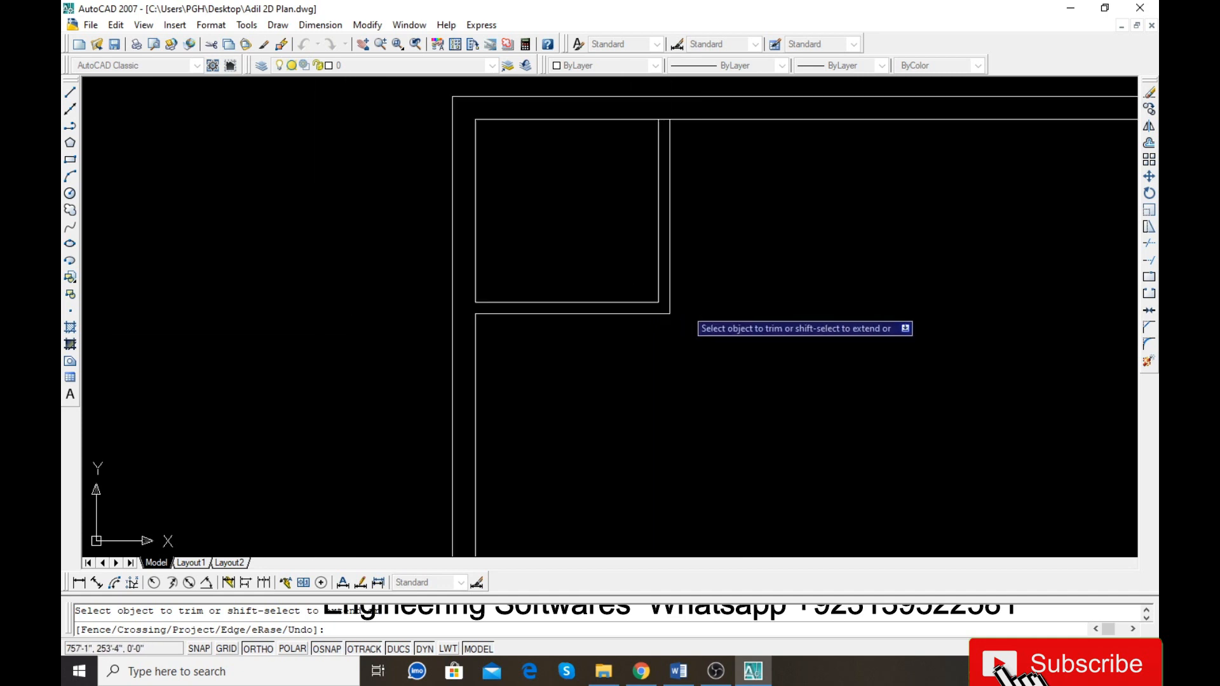
{"action": "scroll", "coordinate": [647, 127], "scroll_direction": "up", "scroll_amount": 3}
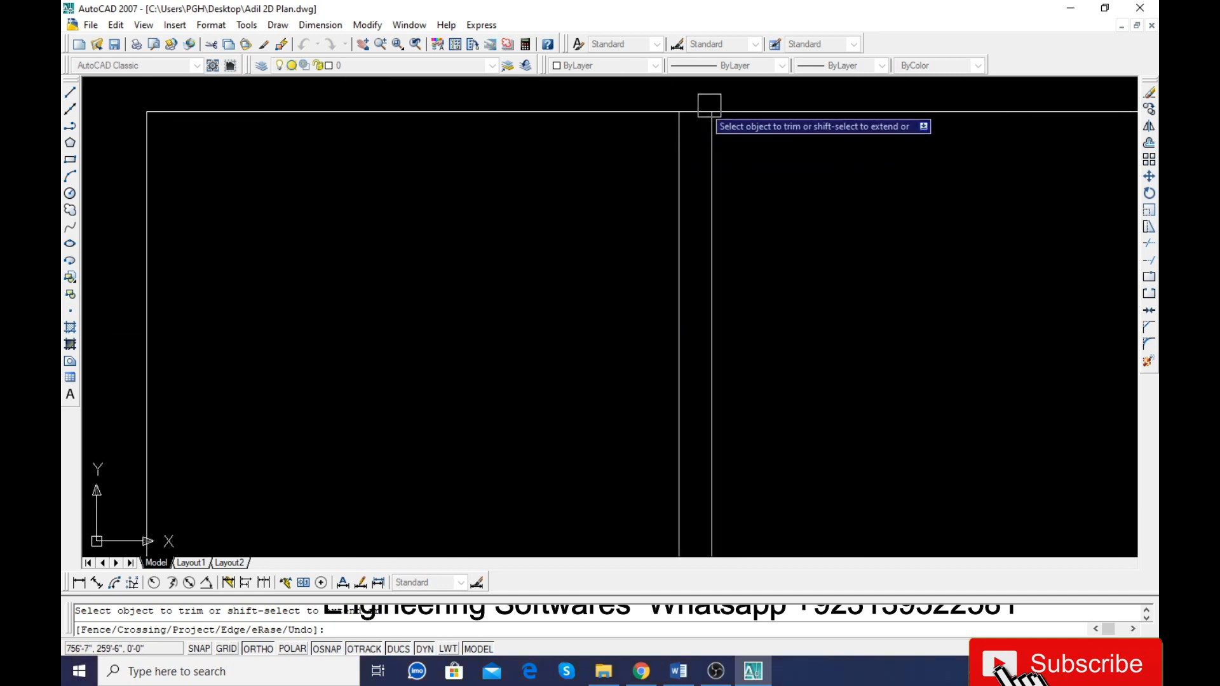
{"action": "scroll", "coordinate": [588, 185], "scroll_direction": "down", "scroll_amount": 5}
{"action": "key", "text": "Escape"}
{"action": "scroll", "coordinate": [471, 333], "scroll_direction": "down", "scroll_amount": 5}
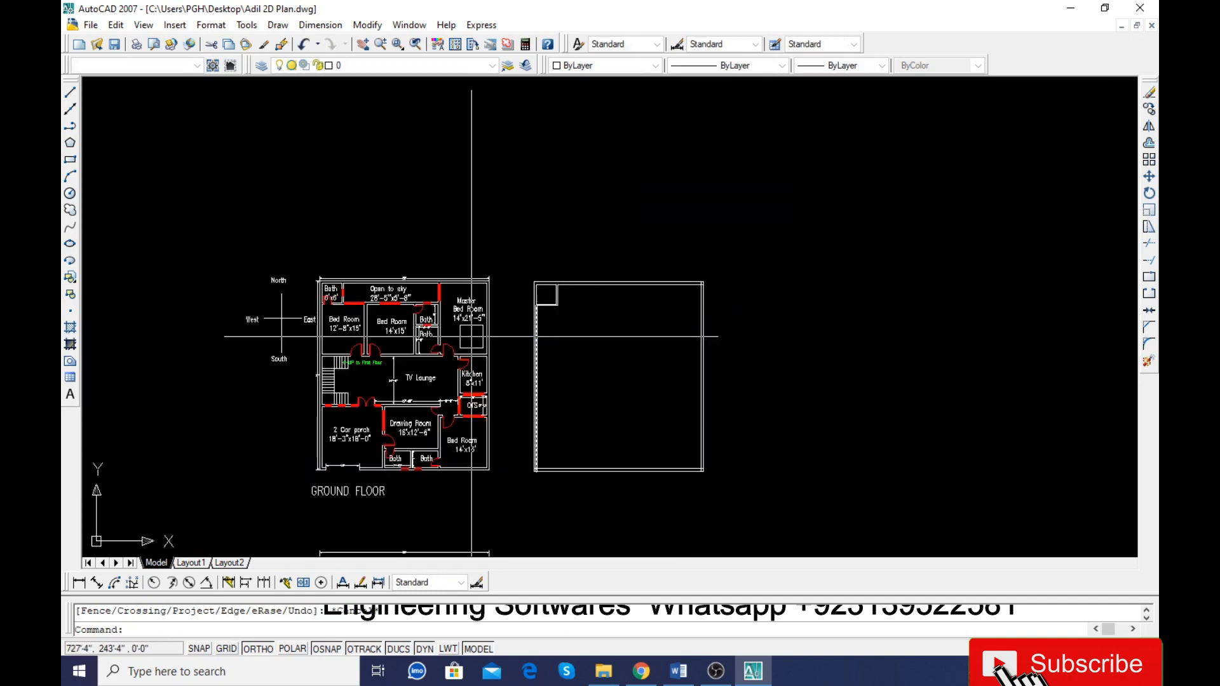
Step: Trim the overlapping inner wall lines at the new outline's upper-right corner
{"action": "scroll", "coordinate": [470, 314], "scroll_direction": "up", "scroll_amount": 2}
{"action": "scroll", "coordinate": [383, 328], "scroll_direction": "up", "scroll_amount": 2}
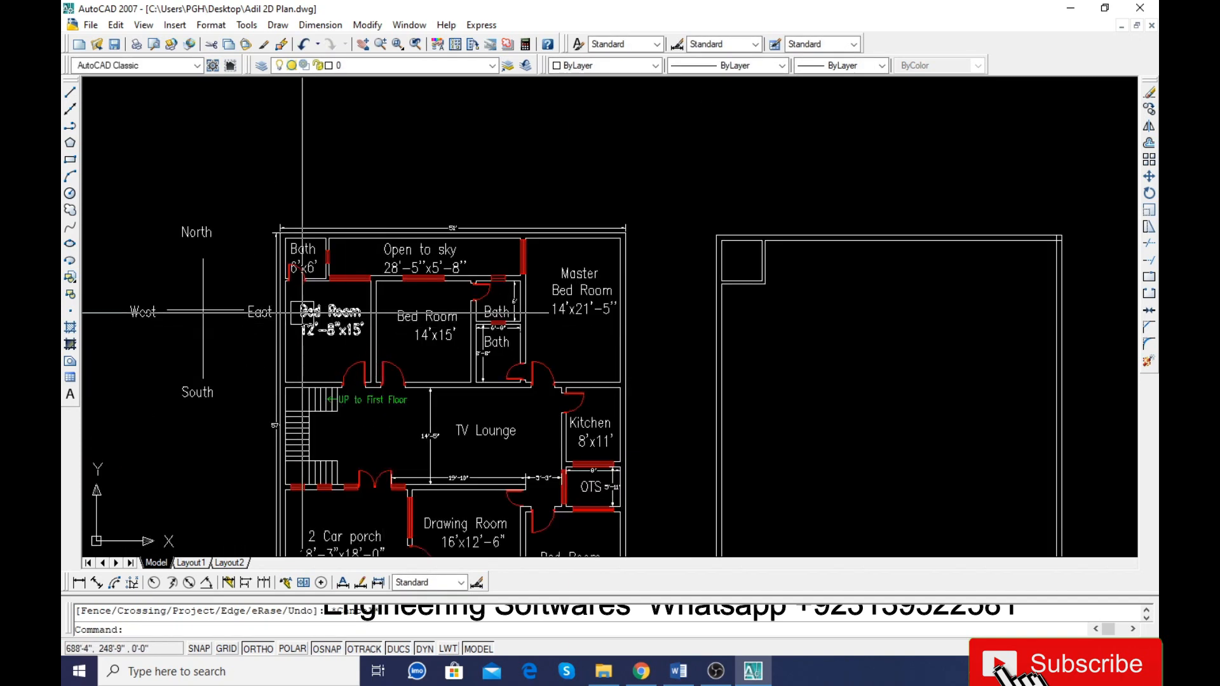
{"action": "left_click", "coordinate": [276, 423]}
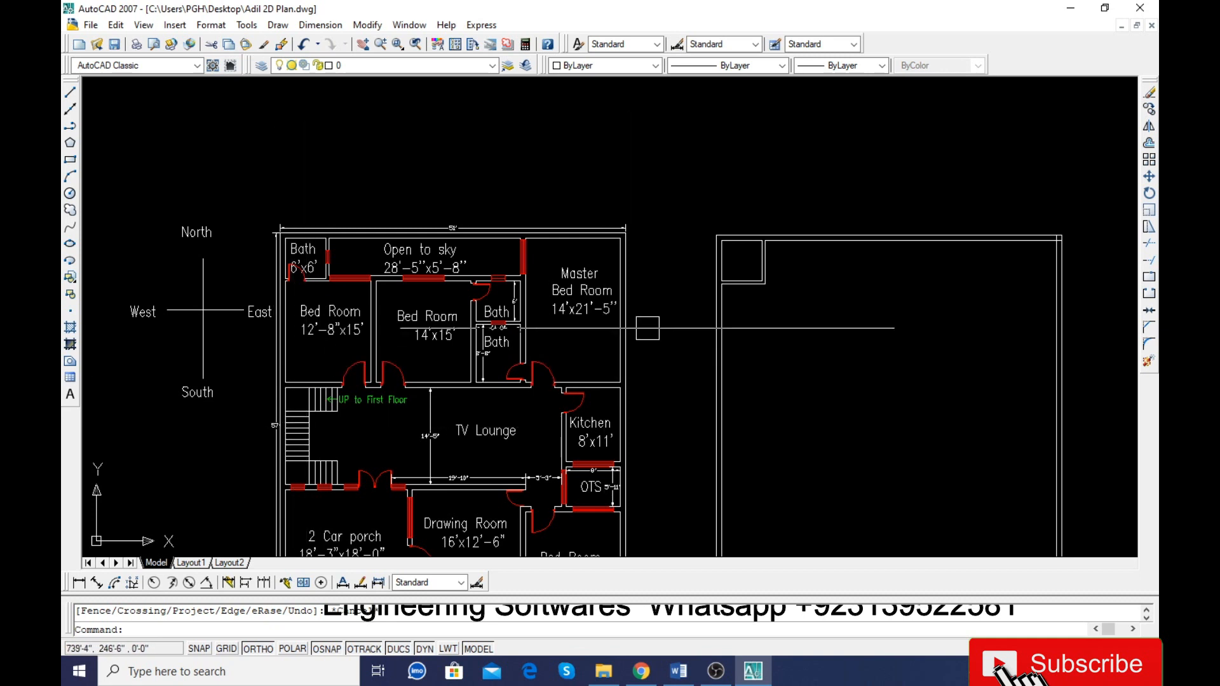
{"action": "scroll", "coordinate": [1021, 239], "scroll_direction": "up", "scroll_amount": 5}
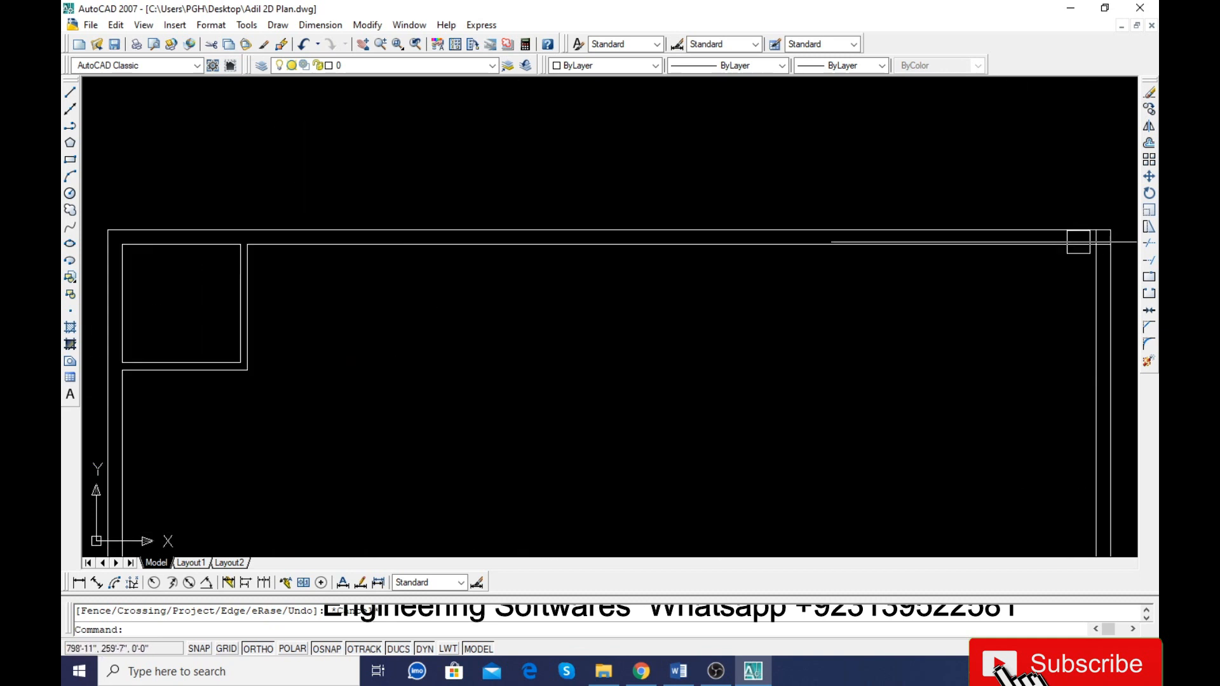
{"action": "scroll", "coordinate": [730, 229], "scroll_direction": "down", "scroll_amount": 2}
{"action": "scroll", "coordinate": [953, 231], "scroll_direction": "up", "scroll_amount": 2}
{"action": "type", "text": "tr"}
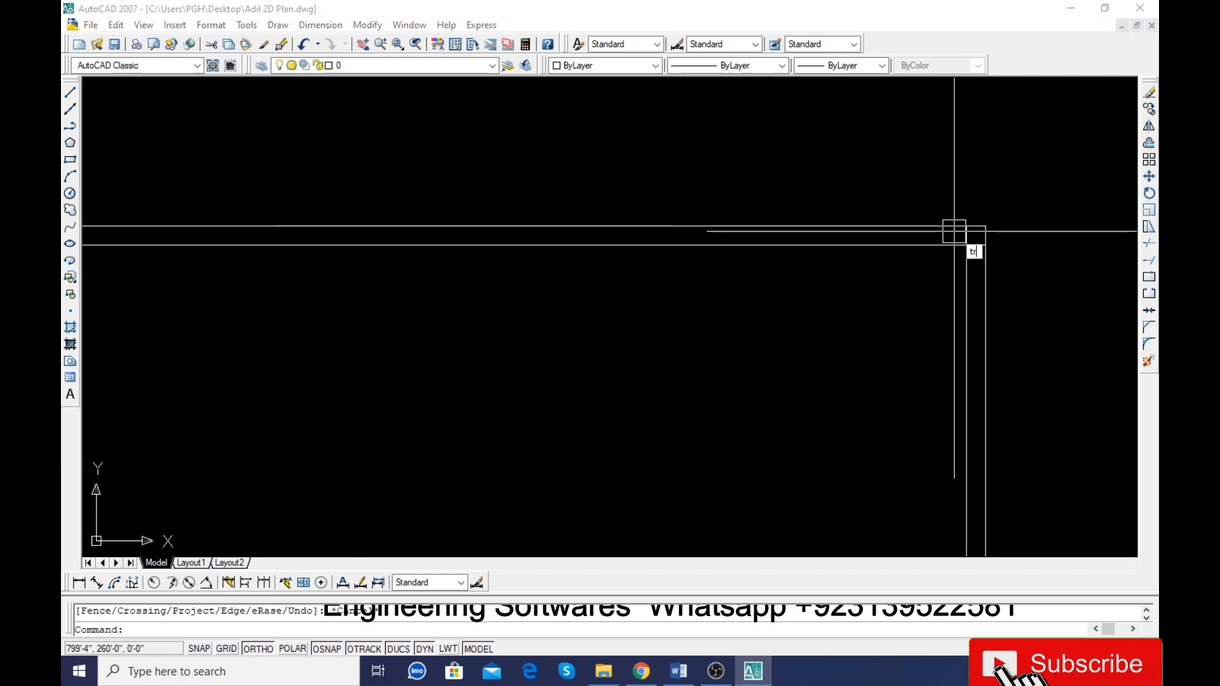
{"action": "key", "text": "space"}
{"action": "key", "text": "space"}
{"action": "scroll", "coordinate": [977, 245], "scroll_direction": "up", "scroll_amount": 5}
{"action": "left_click", "coordinate": [976, 245]}
{"action": "scroll", "coordinate": [943, 216], "scroll_direction": "down", "scroll_amount": 10}
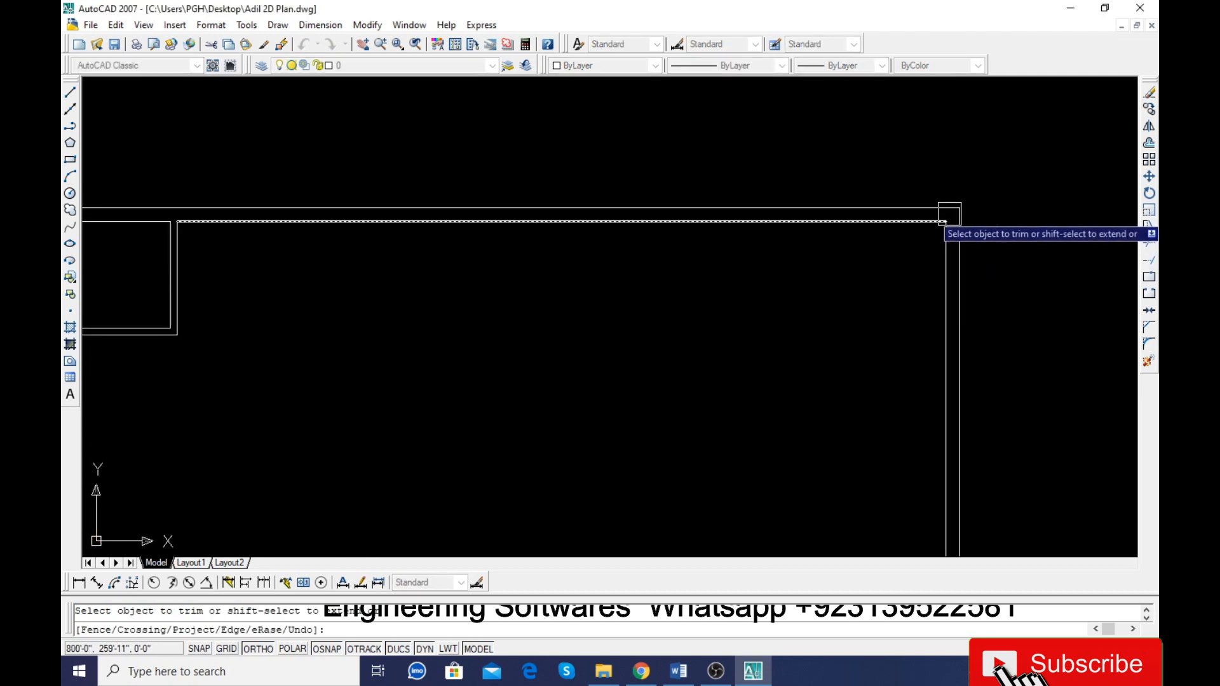
{"action": "key", "text": "Escape"}
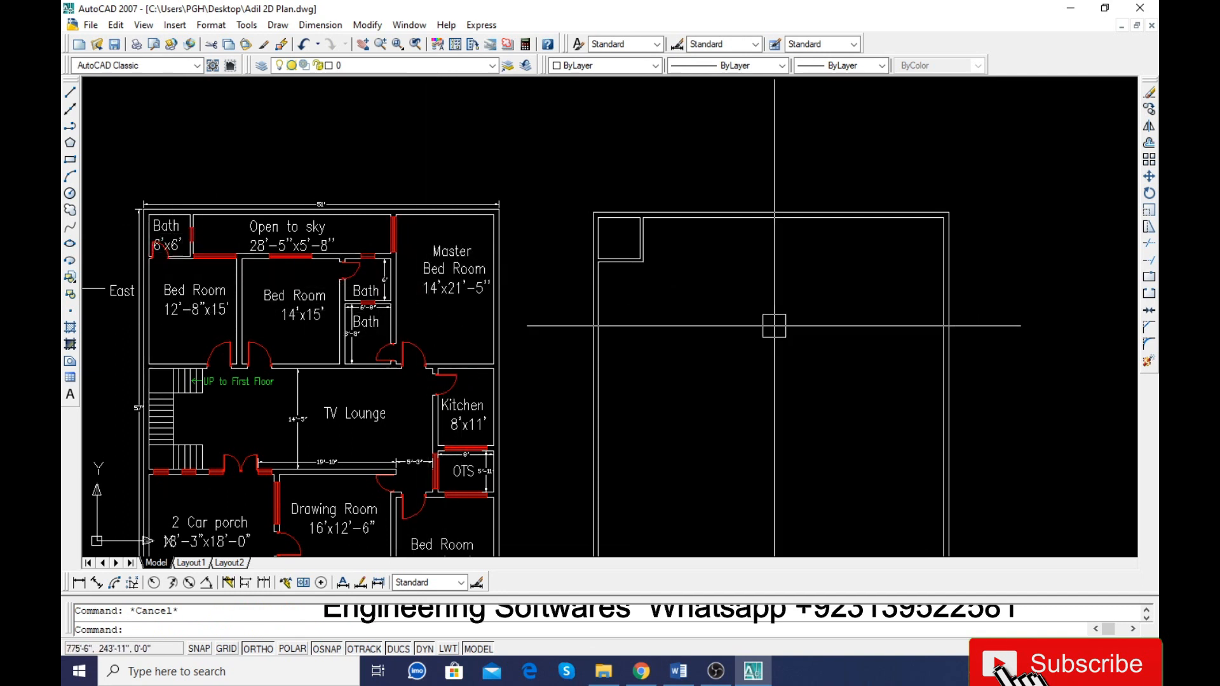
Step: Offset the inner right wall line 14' inward to lay out the master bedroom's width
{"action": "type", "text": "o"}
{"action": "key", "text": "Return"}
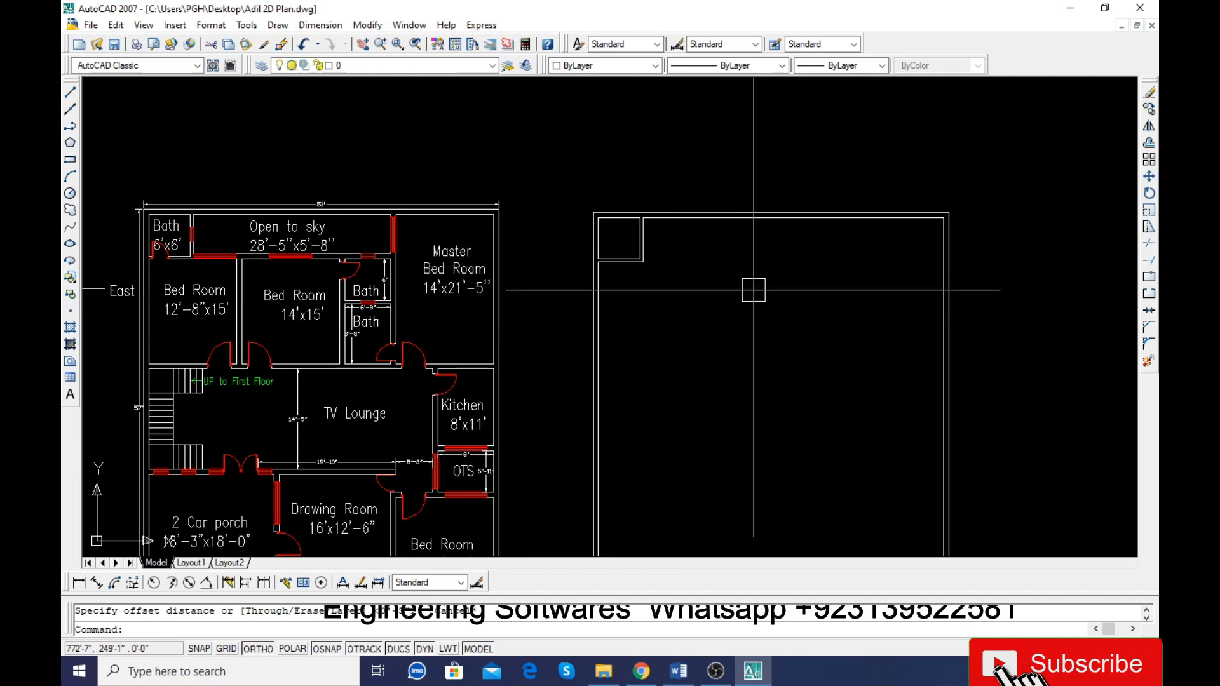
{"action": "key", "text": "Return"}
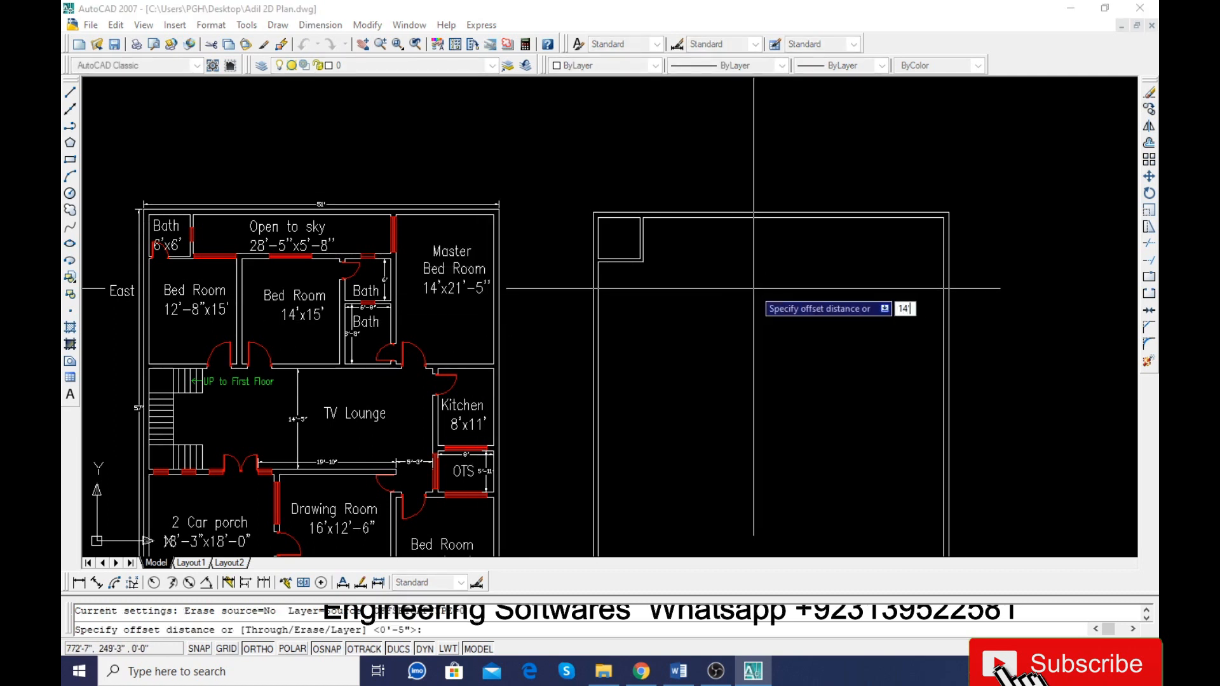
{"action": "key", "text": "Return"}
{"action": "left_click", "coordinate": [947, 297]}
{"action": "left_click", "coordinate": [813, 327]}
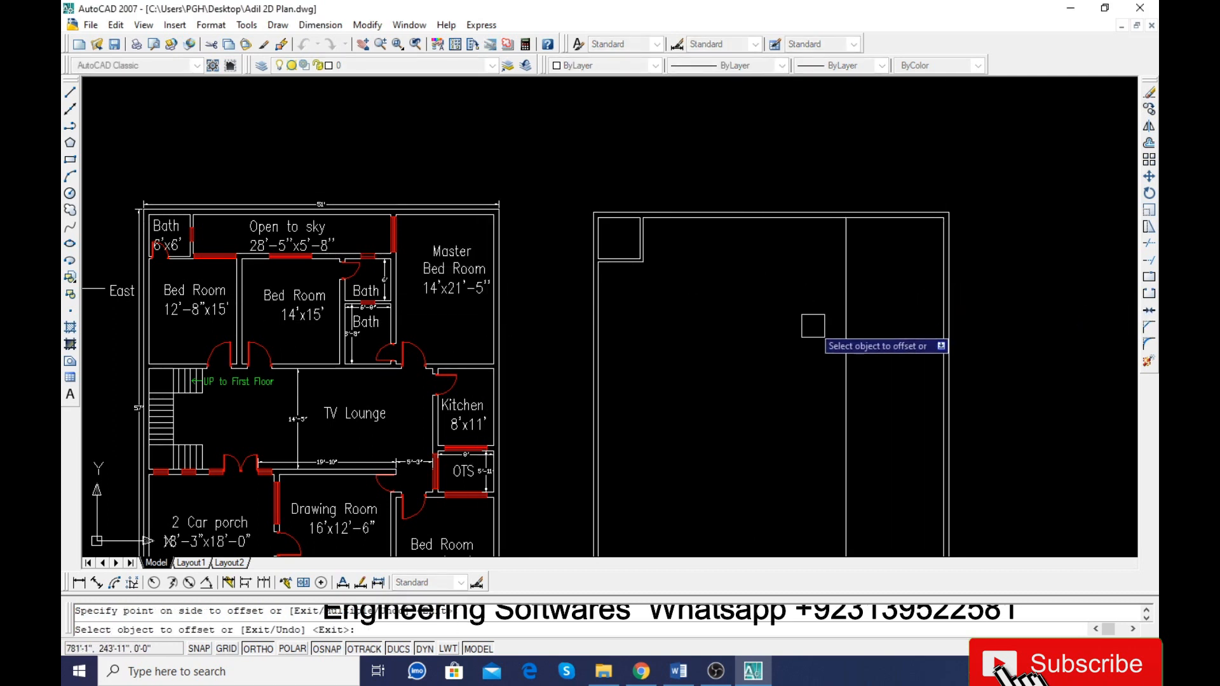
Step: Offset the master bedroom's west boundary line 9" to the left to form its partition wall
{"action": "key", "text": "Return"}
{"action": "key", "text": "Return"}
{"action": "key", "text": "Return"}
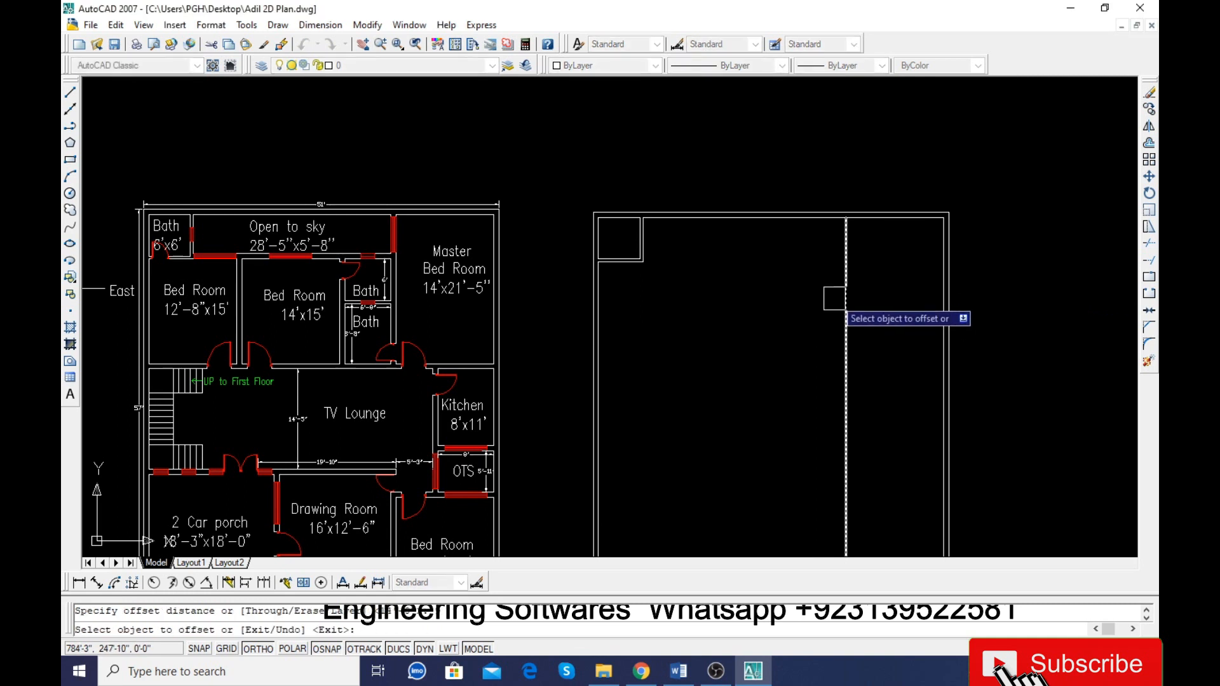
{"action": "key", "text": "Return"}
{"action": "scroll", "coordinate": [841, 229], "scroll_direction": "up", "scroll_amount": 2}
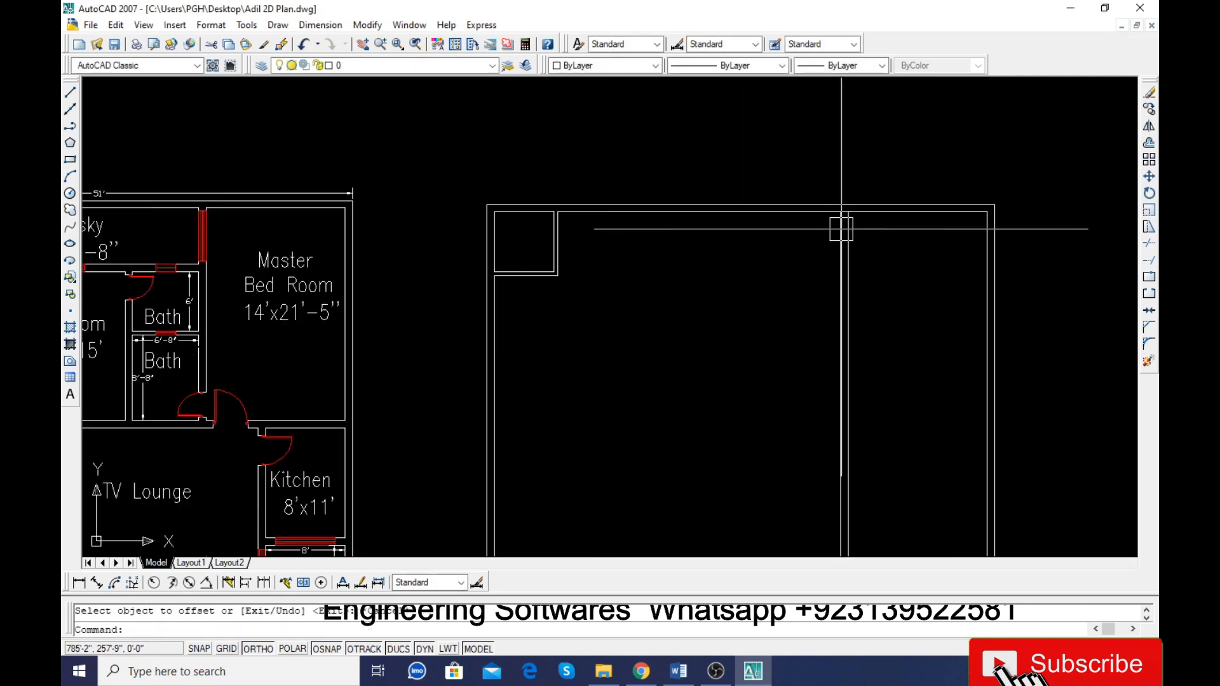
{"action": "scroll", "coordinate": [832, 235], "scroll_direction": "up", "scroll_amount": 2}
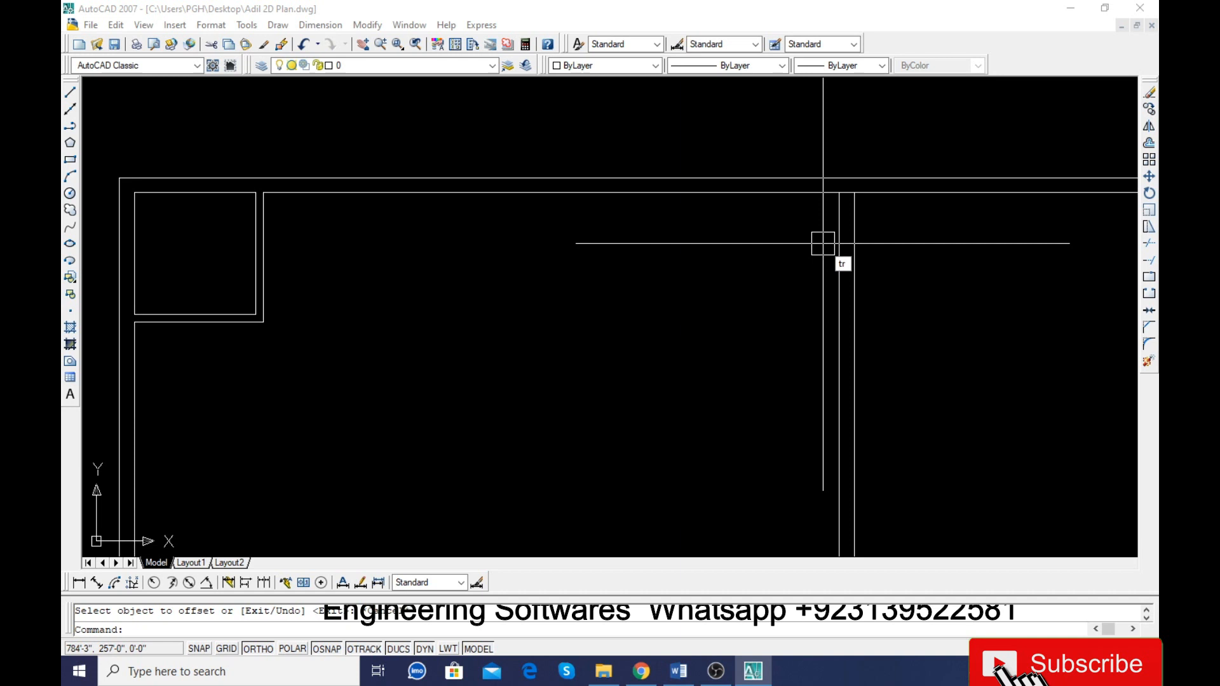
{"action": "key", "text": "Escape"}
{"action": "scroll", "coordinate": [822, 243], "scroll_direction": "down", "scroll_amount": 3}
{"action": "scroll", "coordinate": [544, 287], "scroll_direction": "down", "scroll_amount": 2}
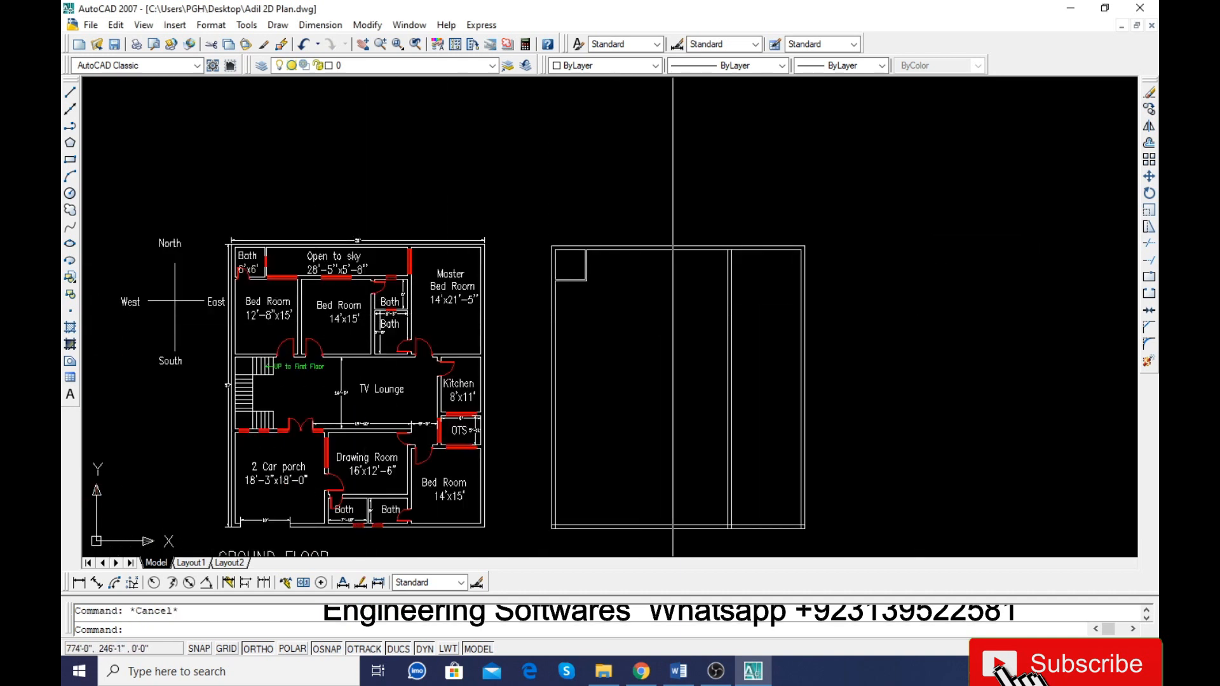
Step: Offset the inner top wall line 21'5" downward to lay out the master bedroom's length
{"action": "type", "text": "o"}
{"action": "key", "text": "Return"}
{"action": "type", "text": "21'5"}
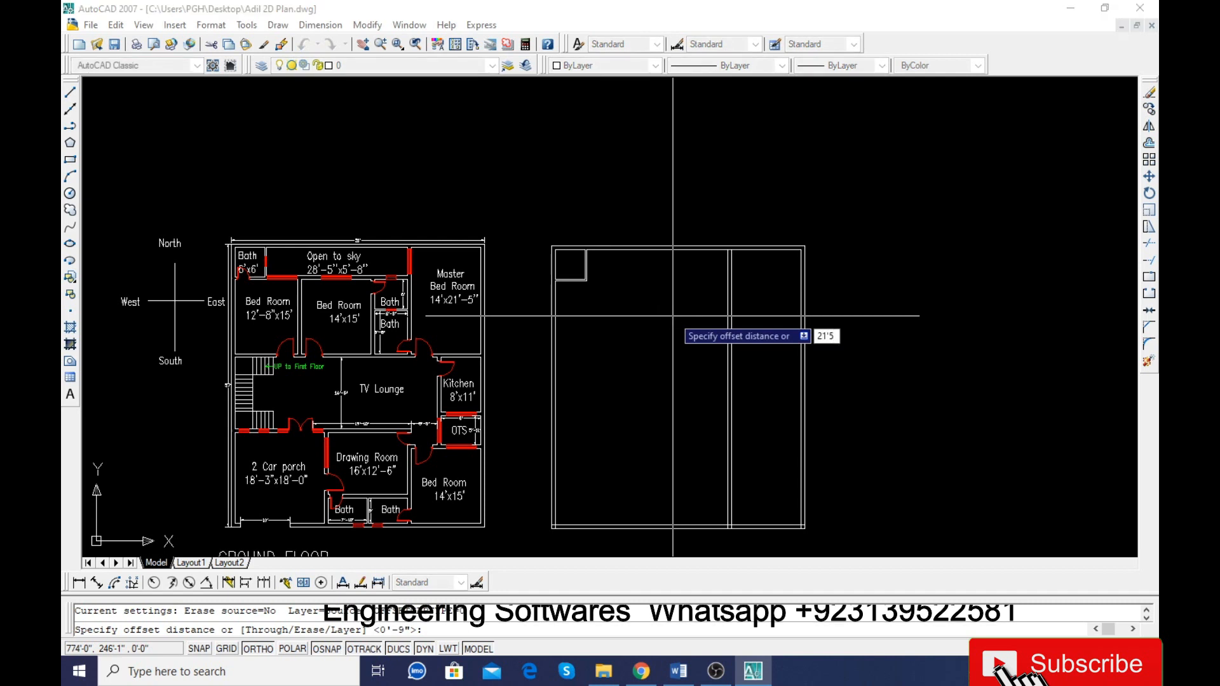
{"action": "key", "text": "Return"}
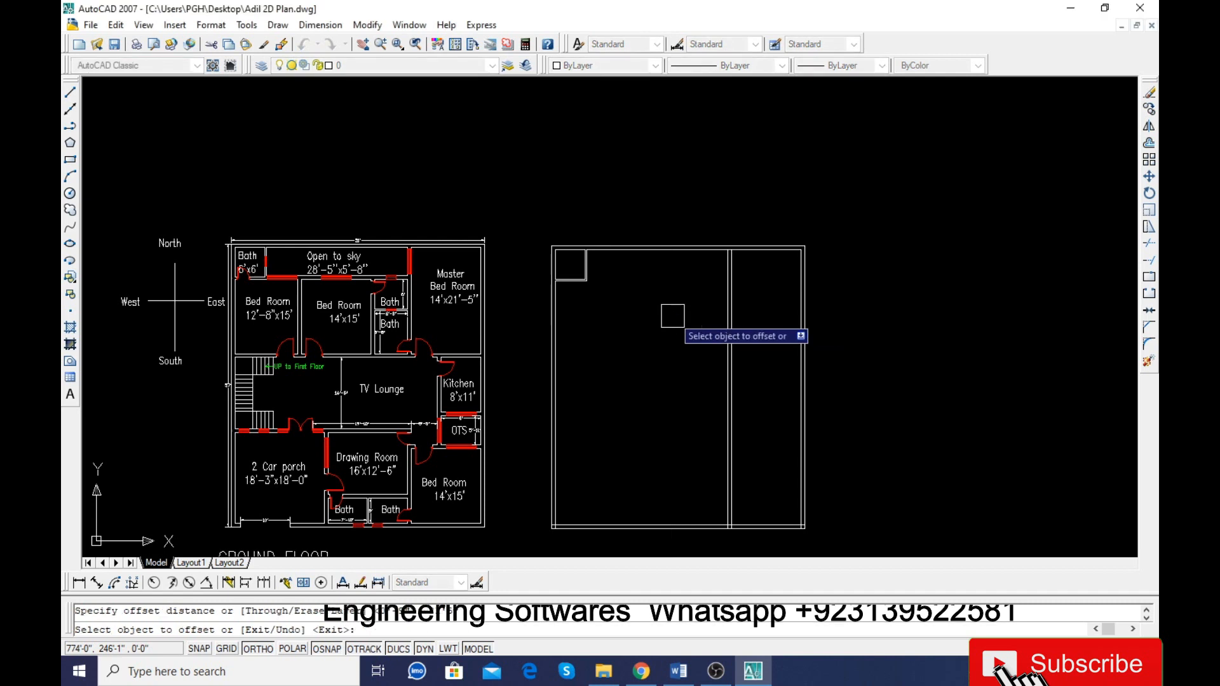
{"action": "key", "text": "Return"}
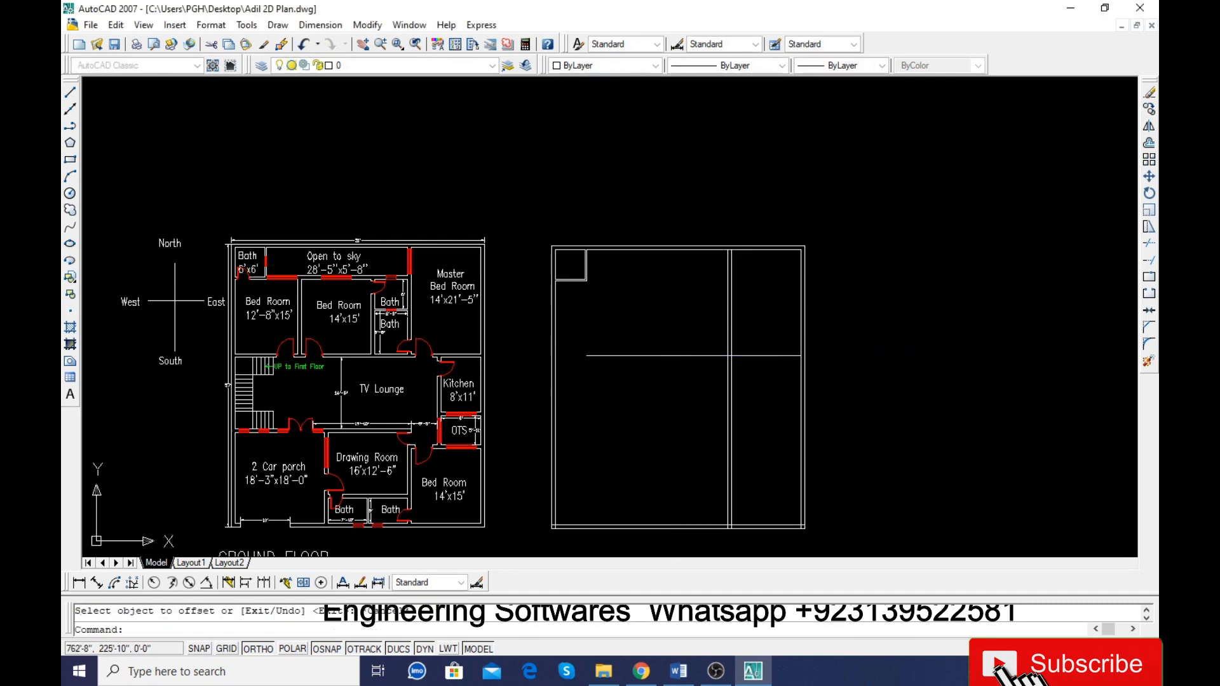
Step: Extend the new horizontal line westward to the inner left wall line
{"action": "type", "text": "ex"}
{"action": "key", "text": "Return"}
{"action": "key", "text": "Return"}
{"action": "left_click", "coordinate": [618, 359]}
{"action": "key", "text": "Escape"}
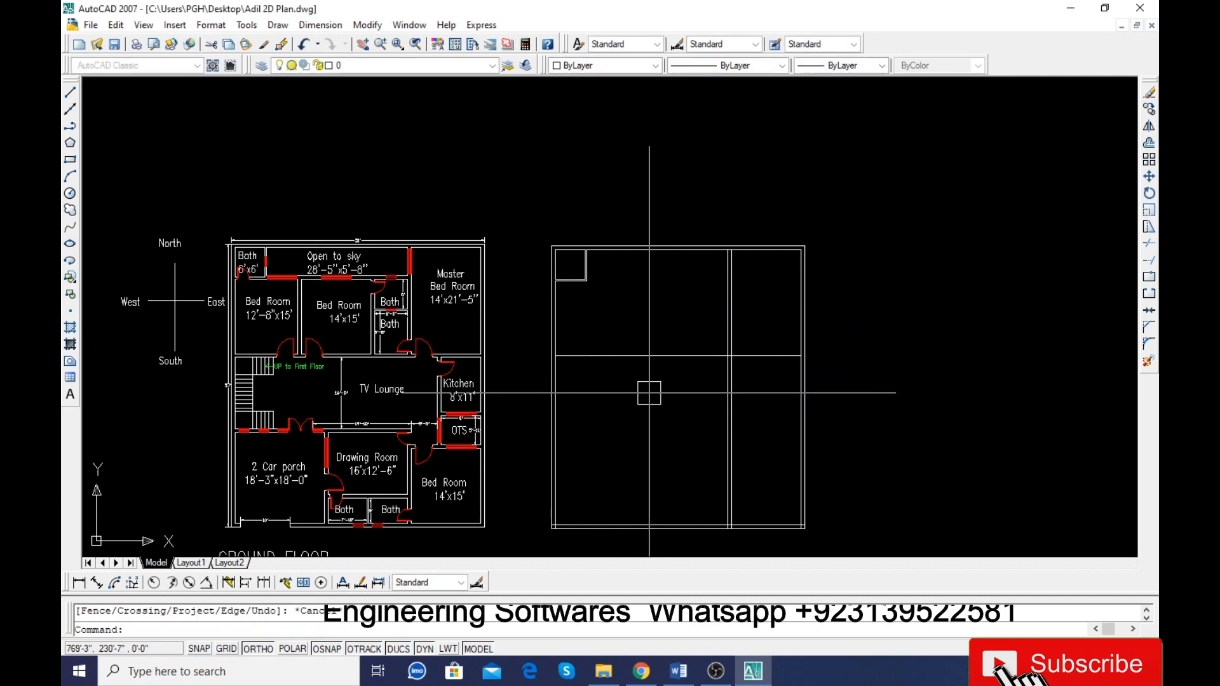
Step: Offset the extended horizontal line 9" downward to form the wall south of the bedrooms
{"action": "type", "text": "o"}
{"action": "key", "text": "Return"}
{"action": "type", "text": "9"}
{"action": "key", "text": "Return"}
{"action": "left_click", "coordinate": [675, 357]}
{"action": "left_click", "coordinate": [664, 419]}
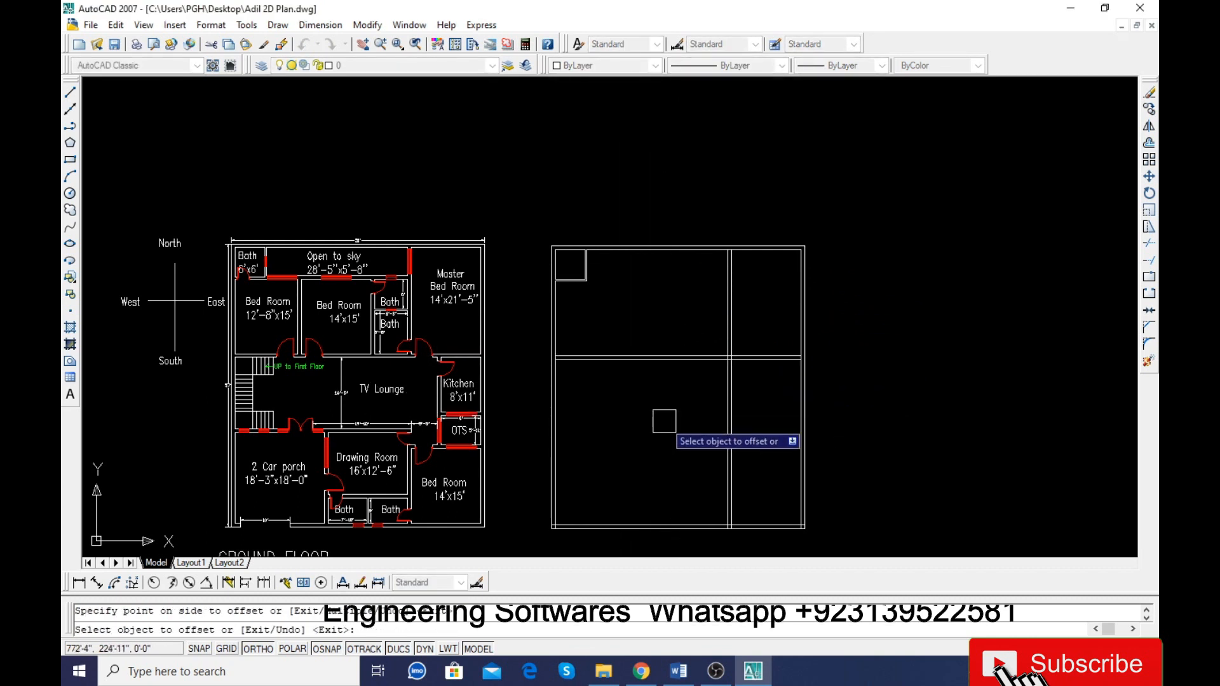
{"action": "key", "text": "Escape"}
Step: Trim the master bedroom's vertical partition below the horizontal wall and clear the overlapping segments at their junction
{"action": "key", "text": "Return"}
{"action": "key", "text": "Return"}
{"action": "left_click", "coordinate": [765, 417]}
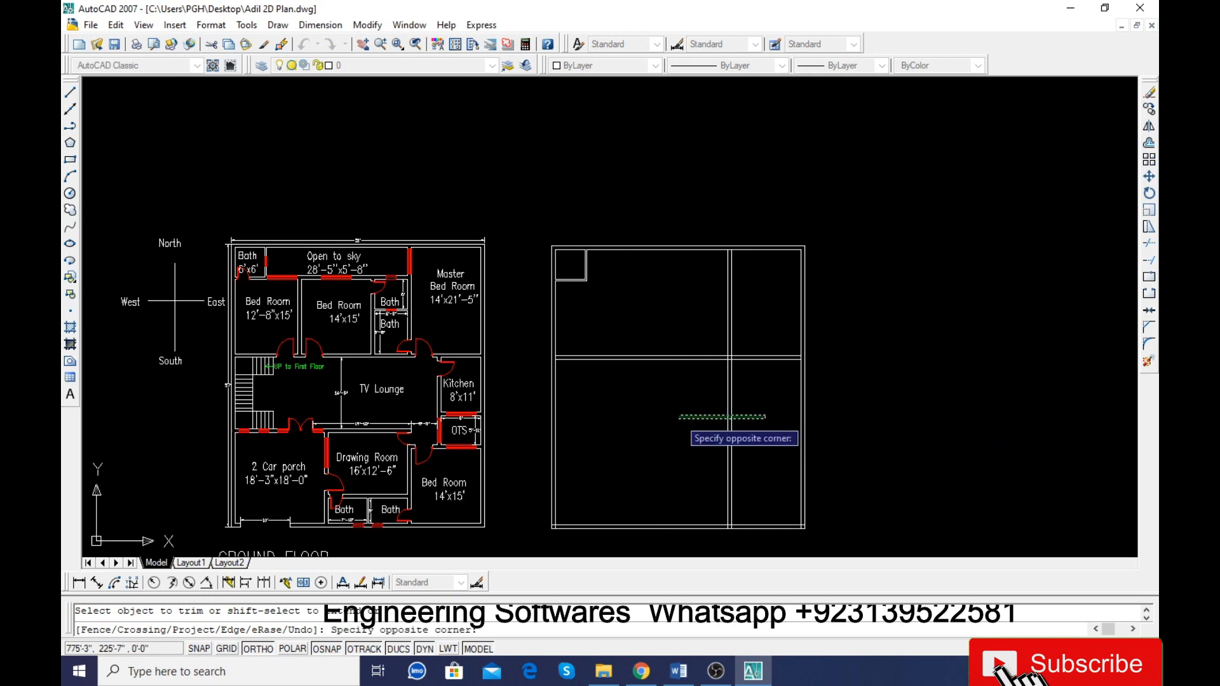
{"action": "left_click", "coordinate": [737, 400]}
{"action": "scroll", "coordinate": [740, 397], "scroll_direction": "up", "scroll_amount": 5}
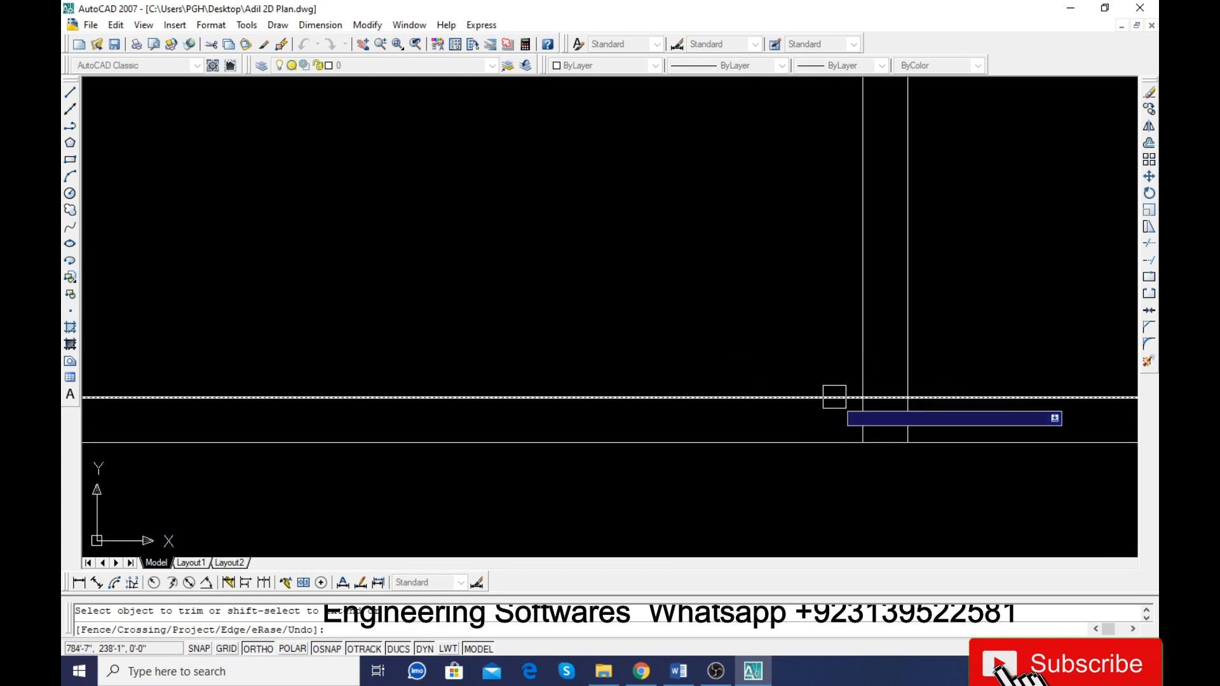
{"action": "scroll", "coordinate": [909, 413], "scroll_direction": "down", "scroll_amount": 5}
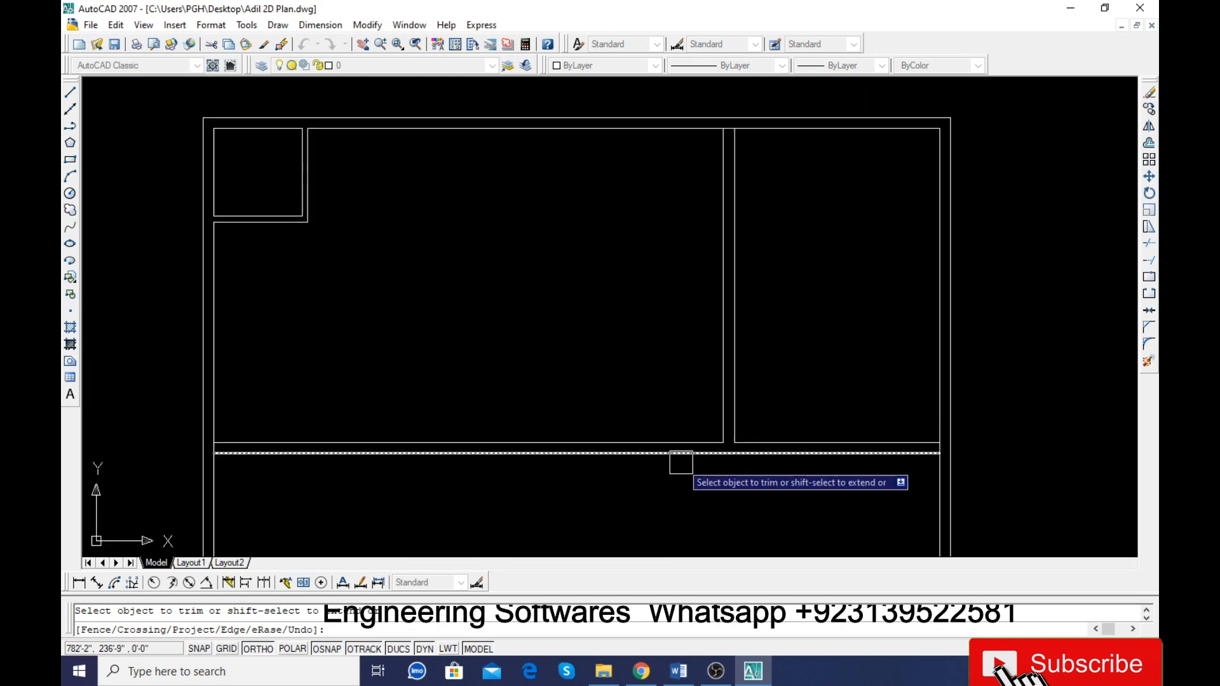
Step: Trim the inner outer-wall segments across the ends of the new partitions at the top, right and left walls
{"action": "scroll", "coordinate": [730, 131], "scroll_direction": "up", "scroll_amount": 5}
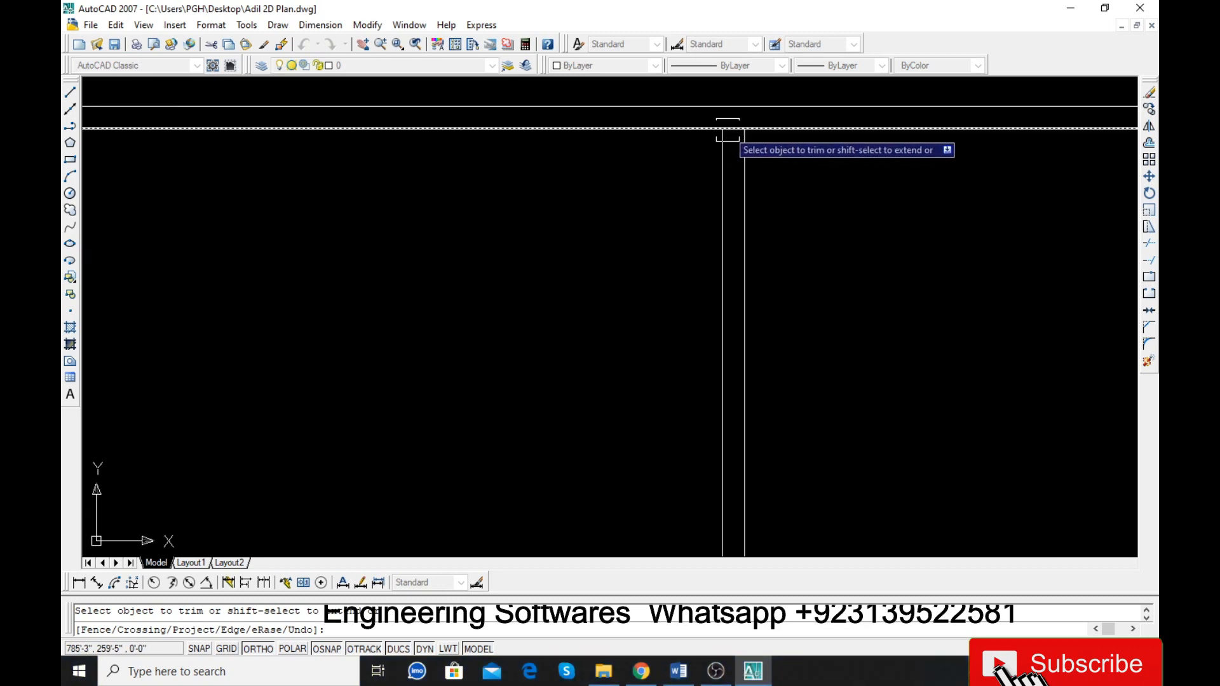
{"action": "scroll", "coordinate": [629, 153], "scroll_direction": "down", "scroll_amount": 5}
{"action": "scroll", "coordinate": [759, 340], "scroll_direction": "up", "scroll_amount": 5}
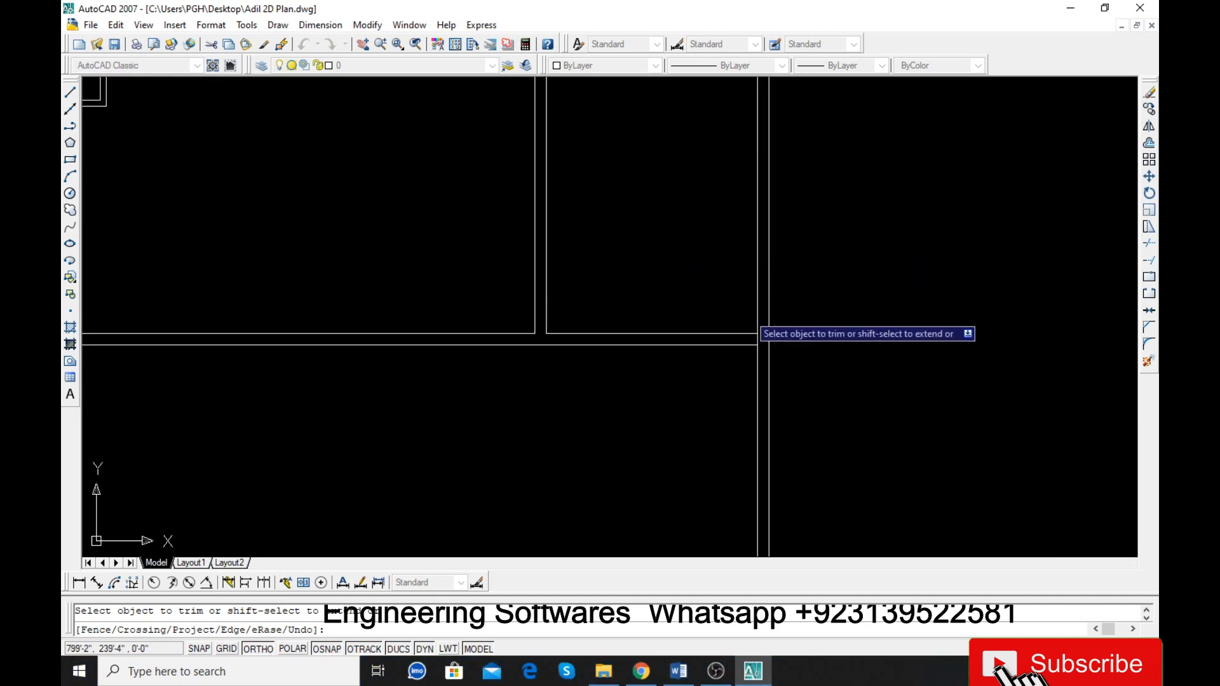
{"action": "scroll", "coordinate": [750, 381], "scroll_direction": "down", "scroll_amount": 5}
{"action": "scroll", "coordinate": [854, 371], "scroll_direction": "up", "scroll_amount": 4}
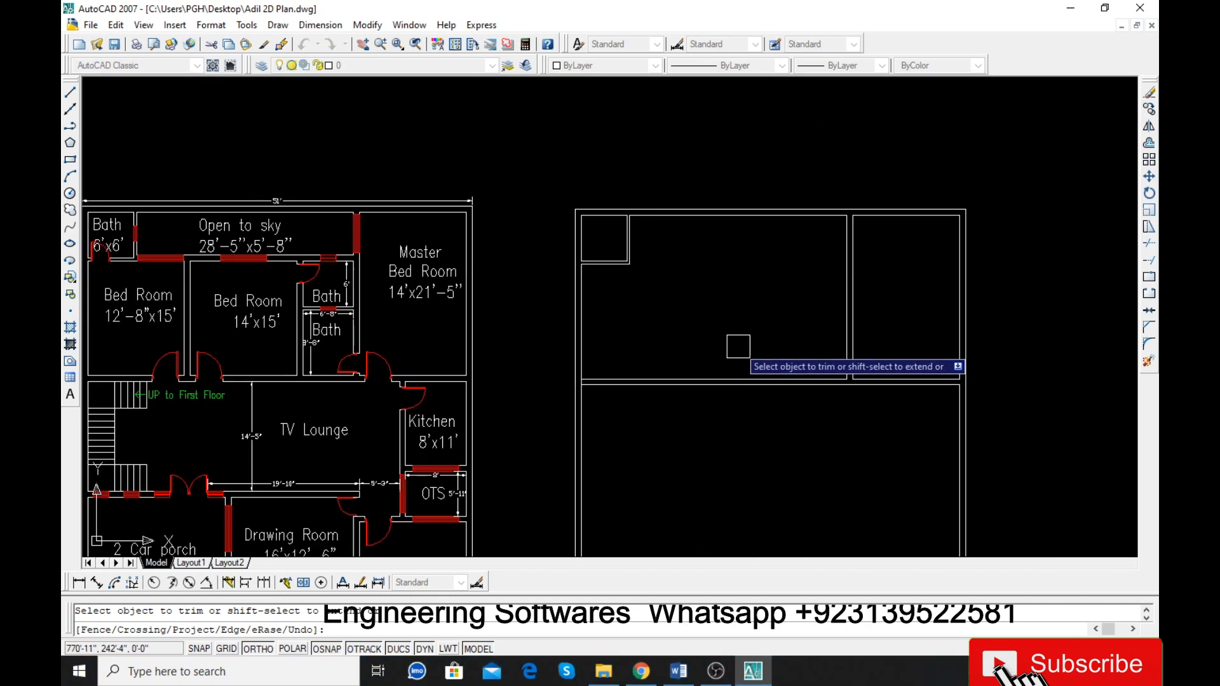
{"action": "scroll", "coordinate": [578, 400], "scroll_direction": "up", "scroll_amount": 5}
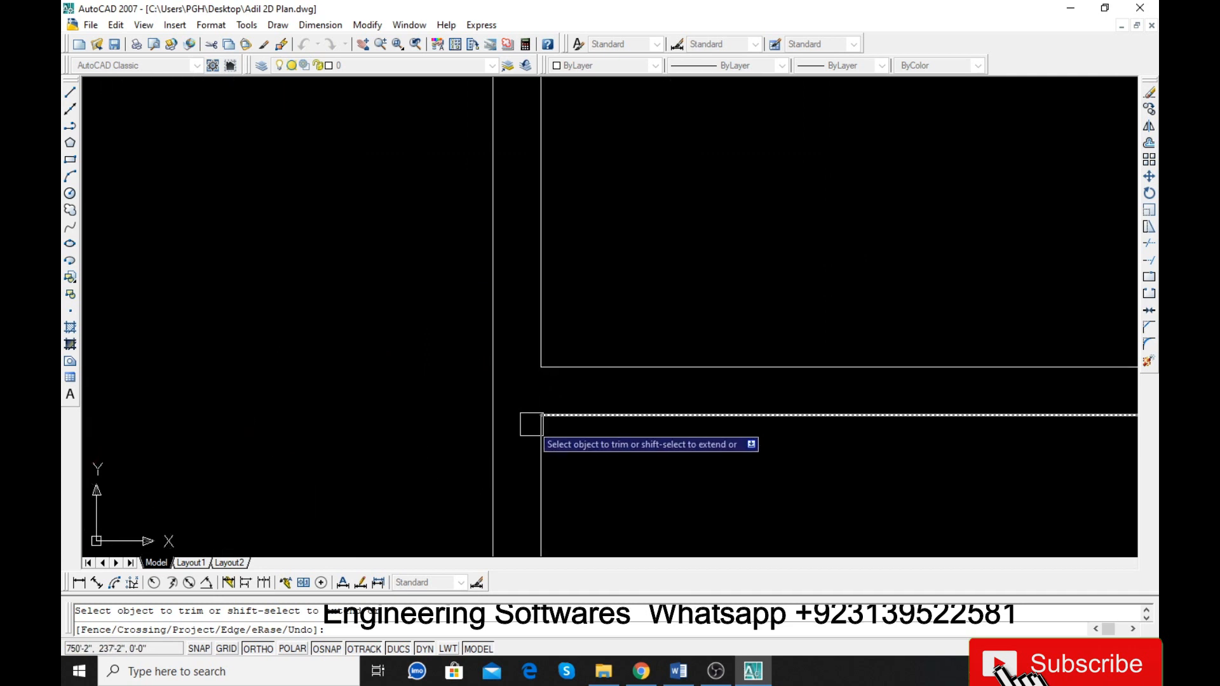
{"action": "scroll", "coordinate": [540, 426], "scroll_direction": "down", "scroll_amount": 4}
{"action": "scroll", "coordinate": [670, 350], "scroll_direction": "down", "scroll_amount": 2}
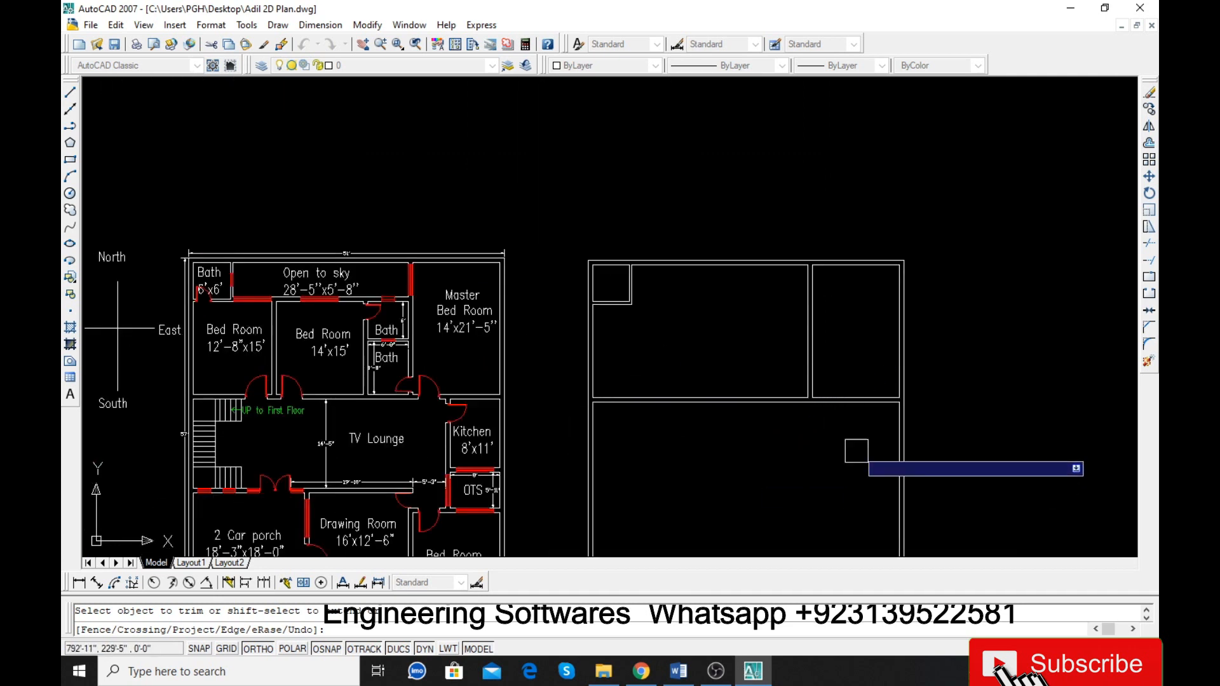
{"action": "key", "text": "Escape"}
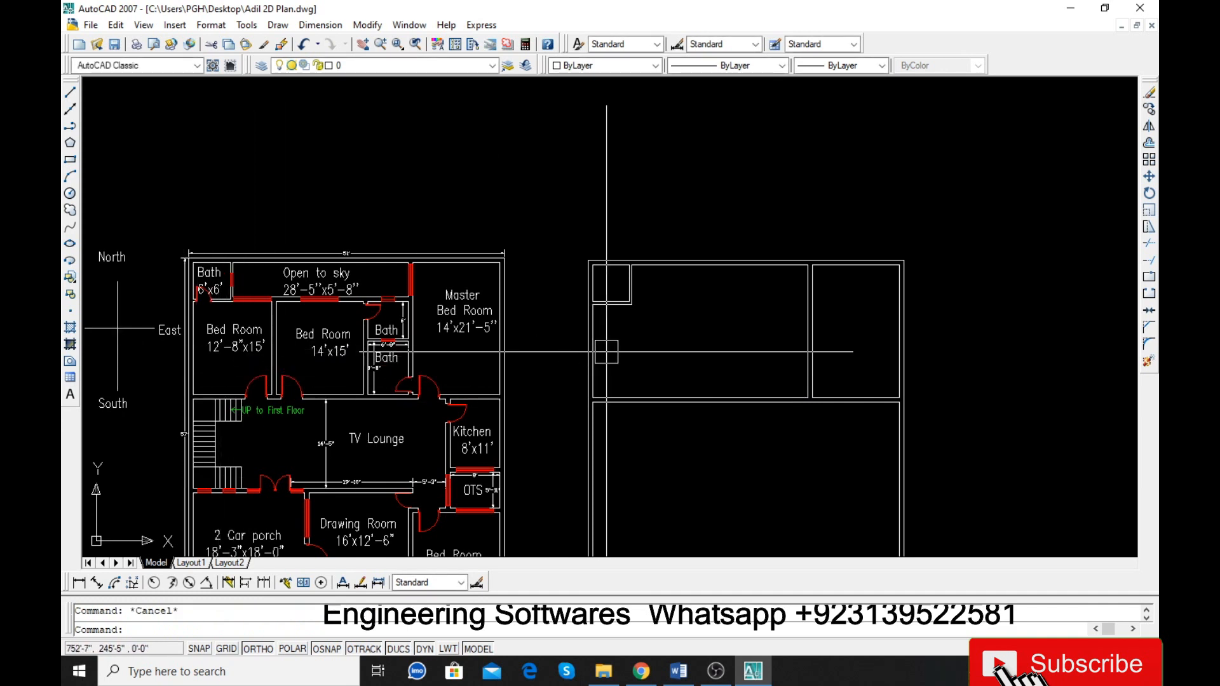
{"action": "type", "text": "o"}
{"action": "key", "text": "Return"}
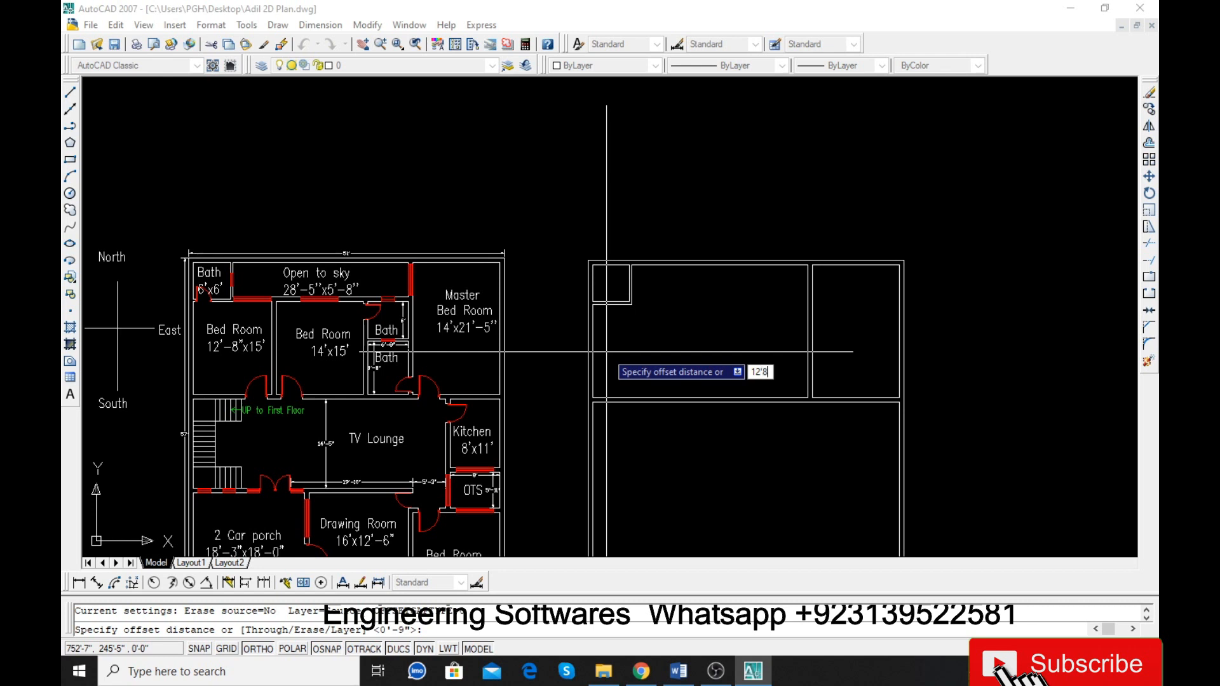
{"action": "key", "text": "Return"}
{"action": "key", "text": "Escape"}
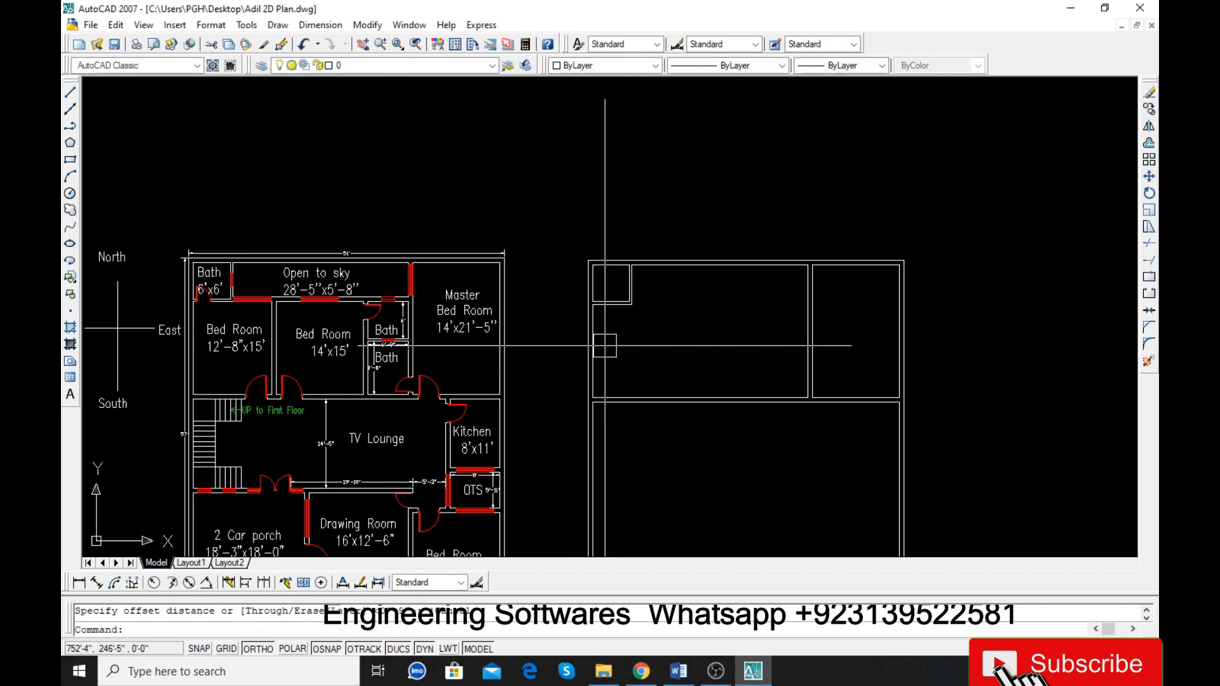
Step: Offset the inner west wall line below the corner bath 12'-8" inward to mark the first bedroom's far side
{"action": "type", "text": "o"}
{"action": "key", "text": "Return"}
{"action": "type", "text": "12"}
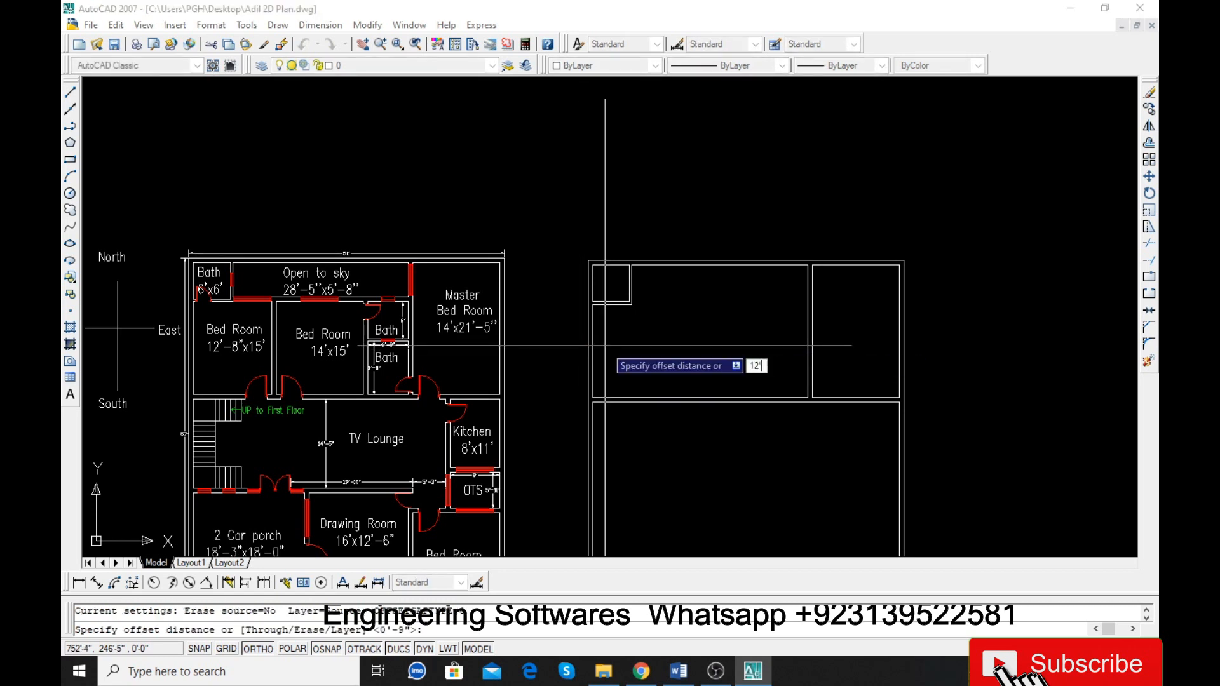
{"action": "type", "text": "'8"}
{"action": "key", "text": "Return"}
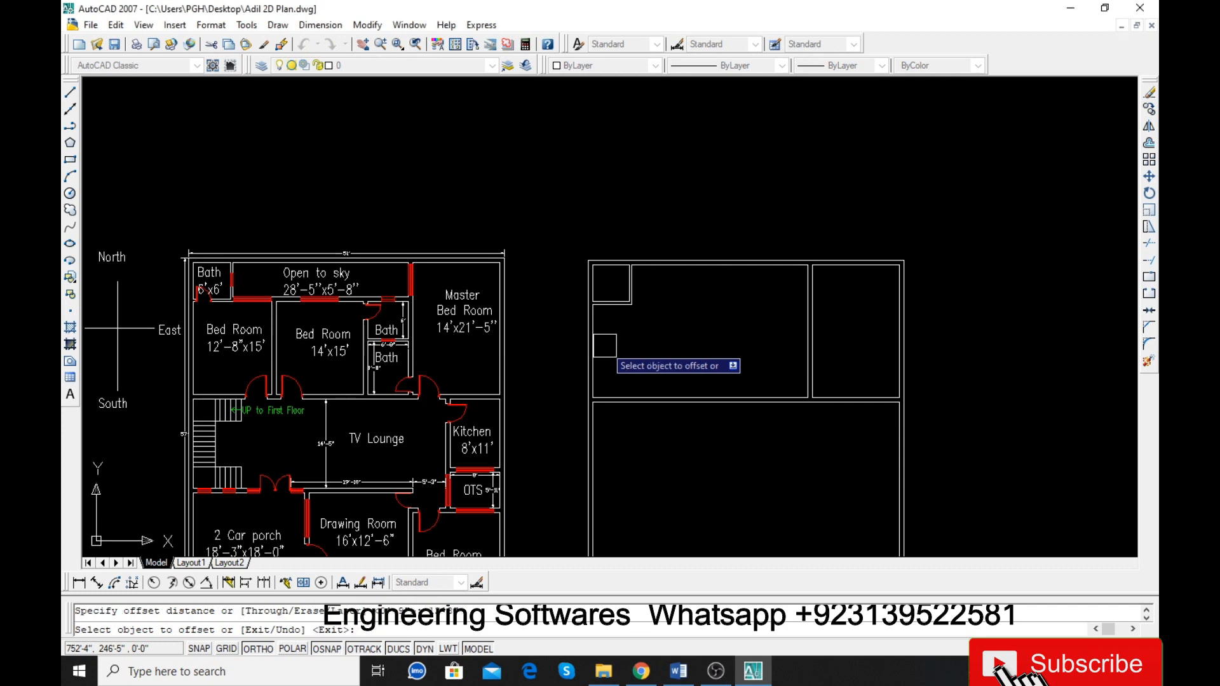
{"action": "left_click", "coordinate": [593, 348]}
{"action": "left_click", "coordinate": [635, 362]}
{"action": "key", "text": "Return"}
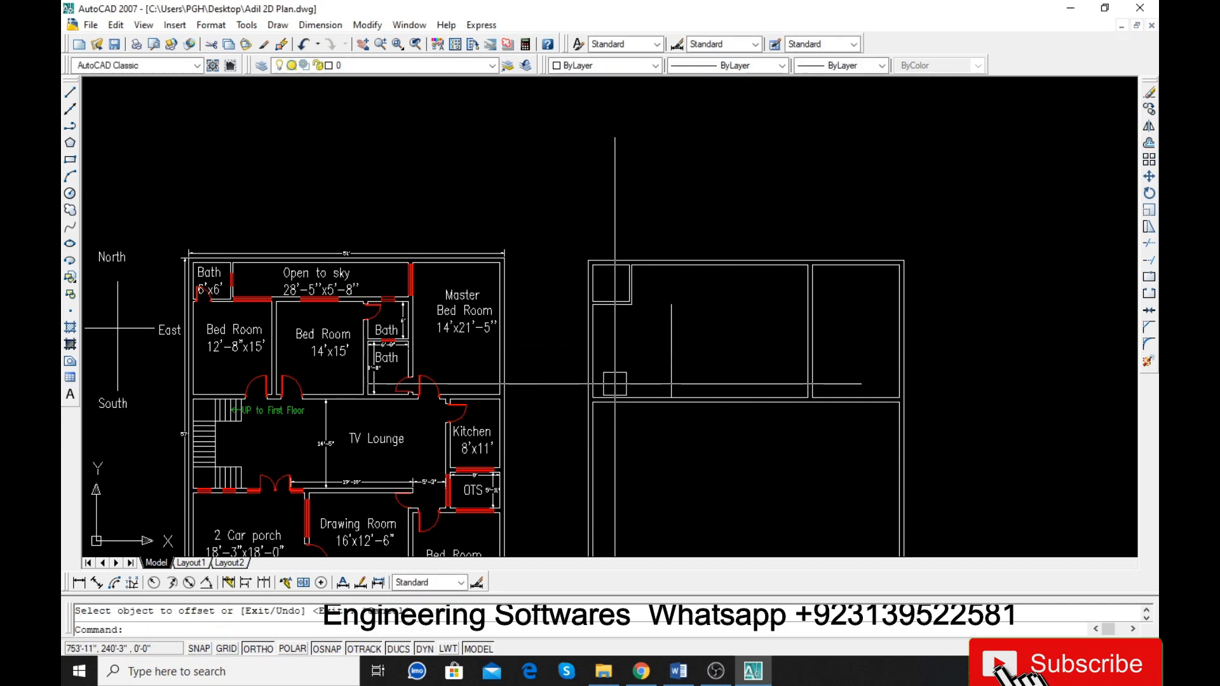
Step: Offset the new vertical bedroom line 9" toward the master bedroom to form the partition's thickness
{"action": "type", "text": "o"}
{"action": "key", "text": "Return"}
{"action": "type", "text": "9"}
{"action": "key", "text": "Return"}
{"action": "left_click", "coordinate": [671, 347]}
{"action": "left_click", "coordinate": [839, 374]}
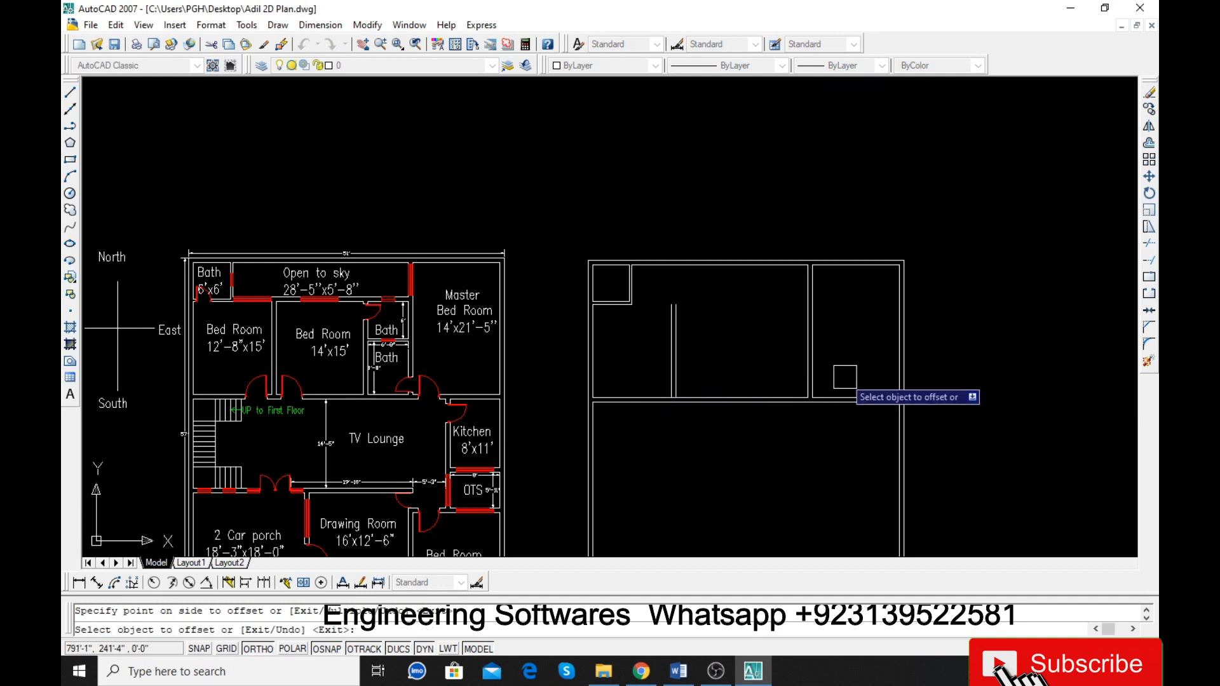
{"action": "key", "text": "Return"}
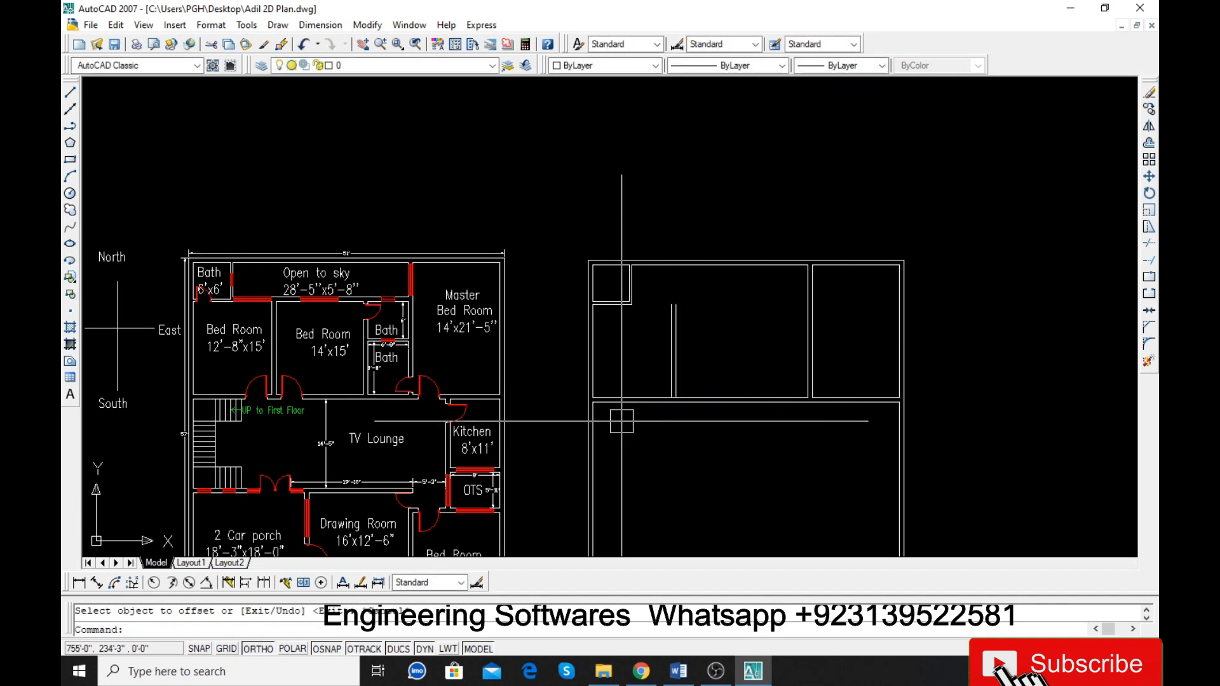
Step: Offset the bedroom partition's second line 14' toward the master bedroom to mark the second bedroom's far side
{"action": "type", "text": "o"}
{"action": "key", "text": "Return"}
{"action": "type", "text": "14"}
{"action": "key", "text": "Return"}
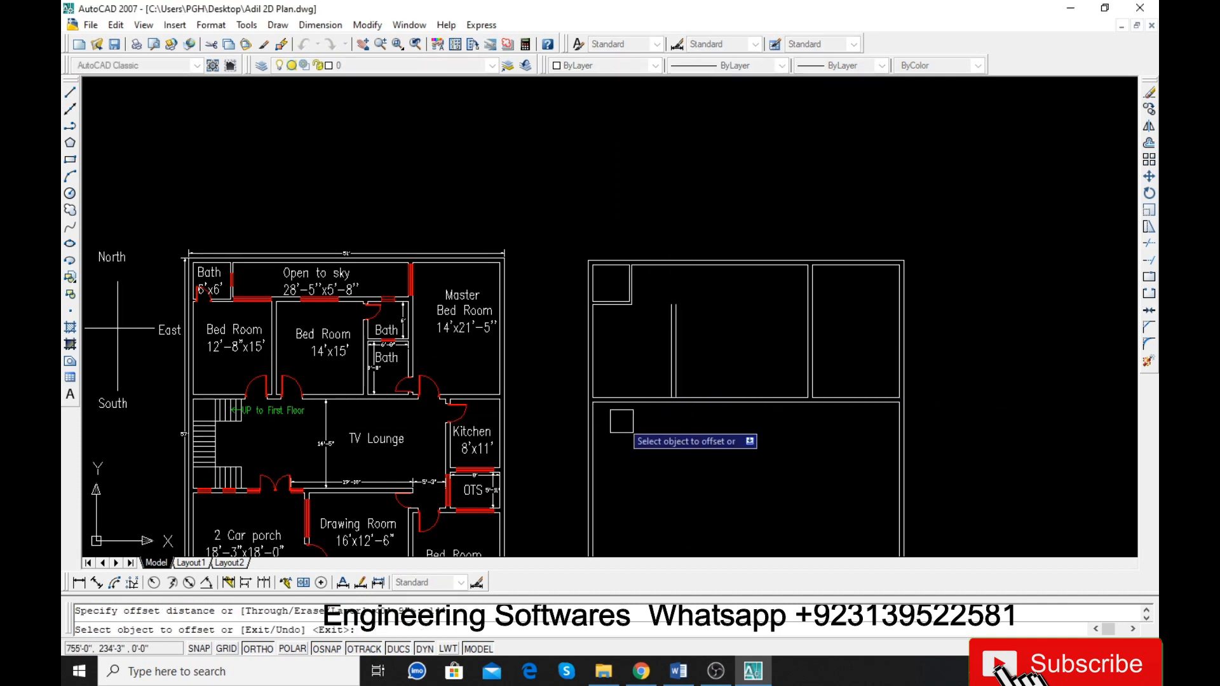
{"action": "left_click", "coordinate": [687, 365]}
{"action": "left_click", "coordinate": [734, 395]}
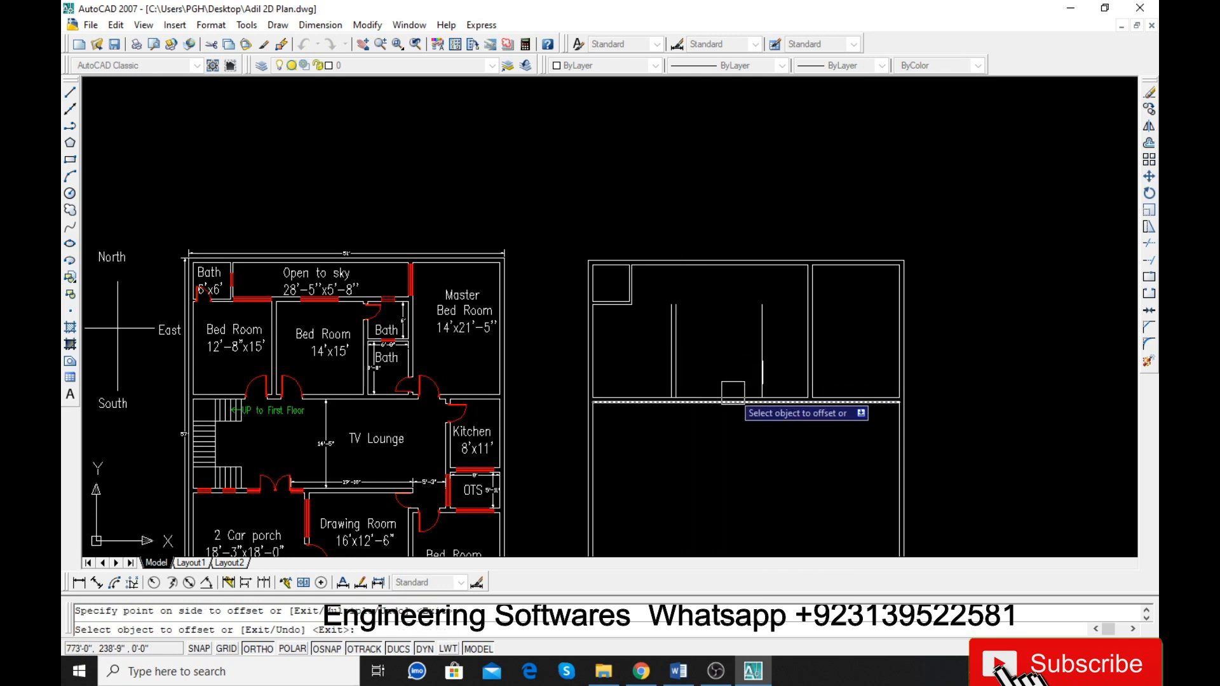
{"action": "key", "text": "Return"}
Step: Offset the second bedroom's far line 9" toward the master bedroom to form the partition beside the baths
{"action": "key", "text": "Return"}
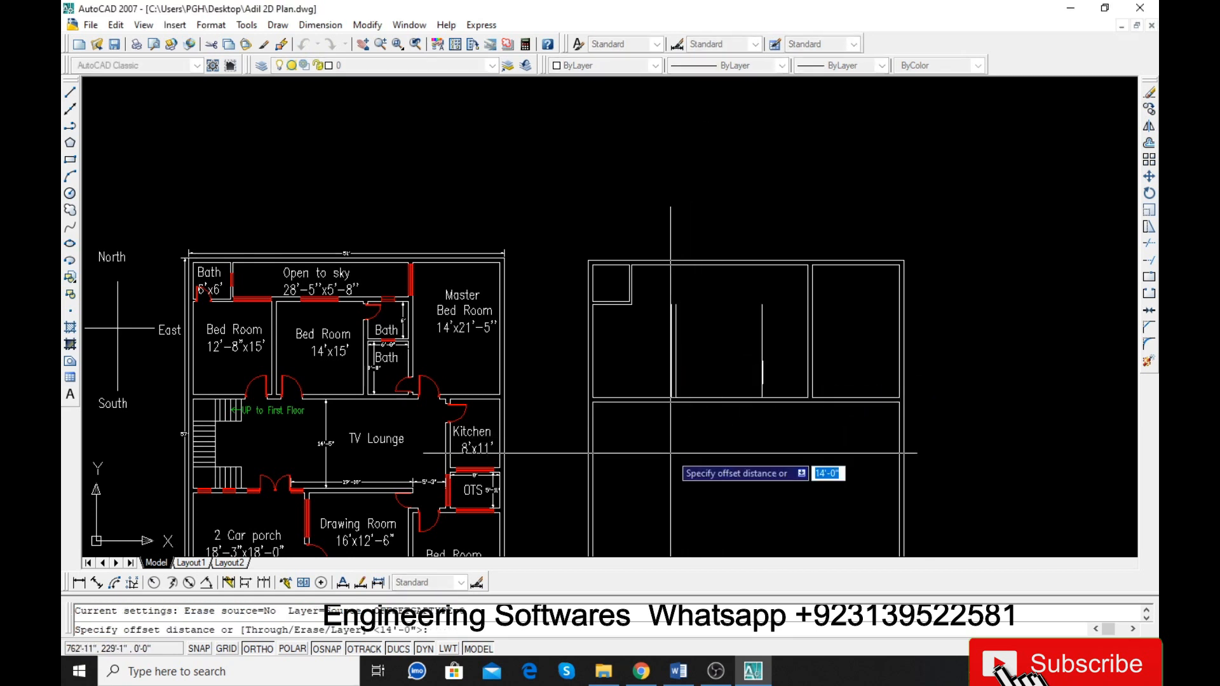
{"action": "key", "text": "Return"}
{"action": "left_click", "coordinate": [771, 343]}
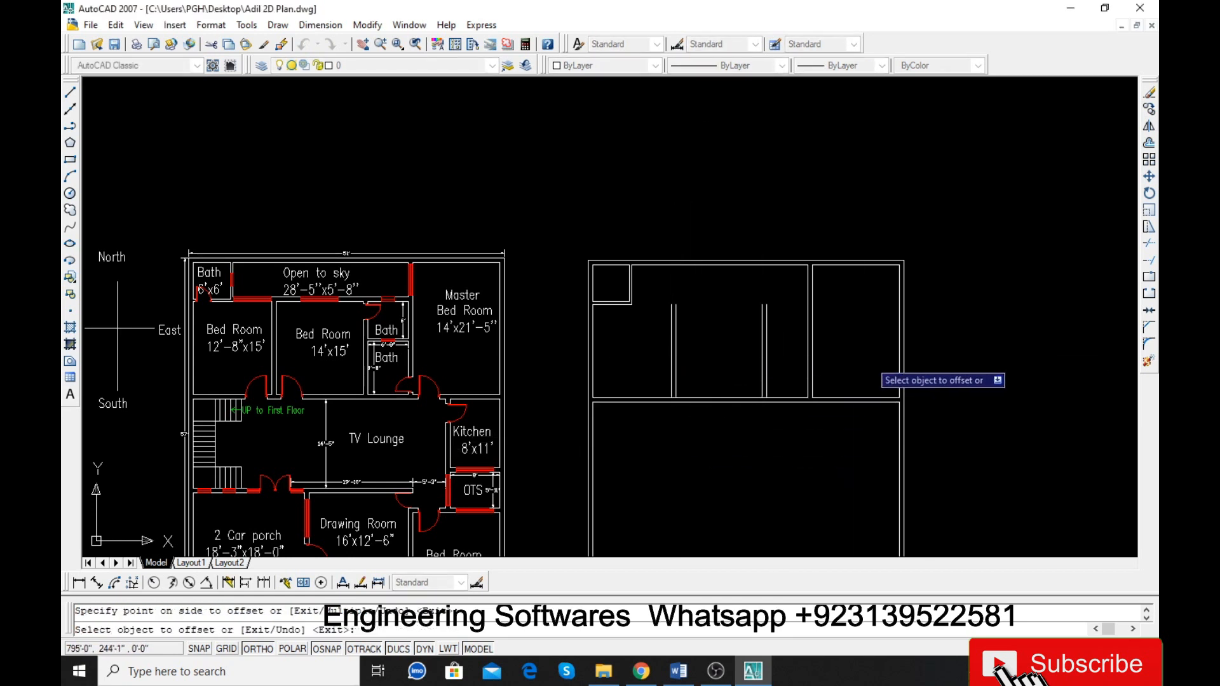
{"action": "left_click", "coordinate": [767, 413]}
{"action": "key", "text": "Return"}
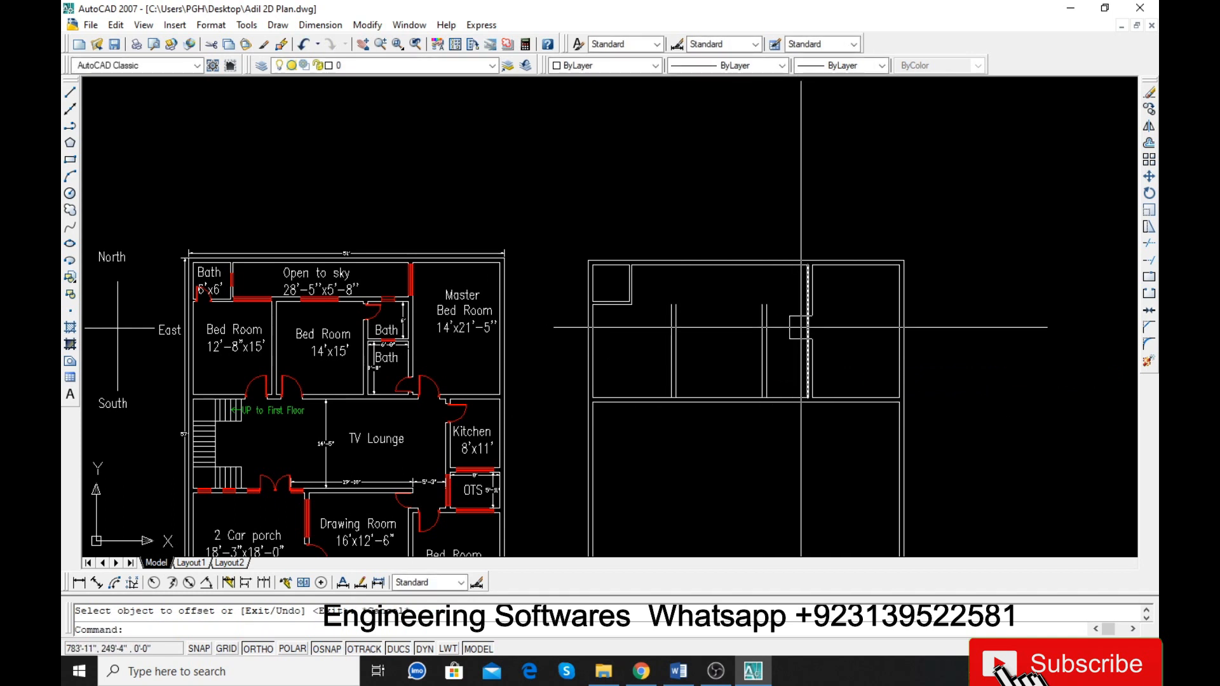
Step: Extend the lower horizontal line of the corner bath wall across to the master bedroom partition
{"action": "scroll", "coordinate": [601, 335], "scroll_direction": "up", "scroll_amount": 2}
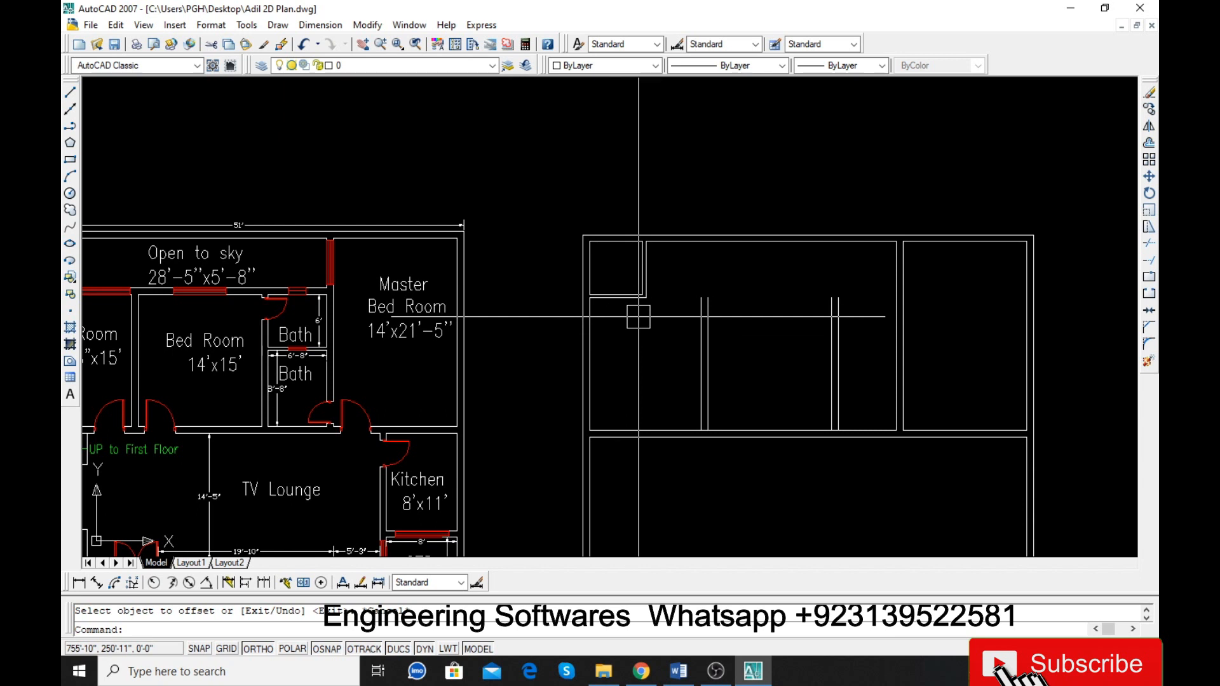
{"action": "type", "text": "ex"}
{"action": "key", "text": "Return"}
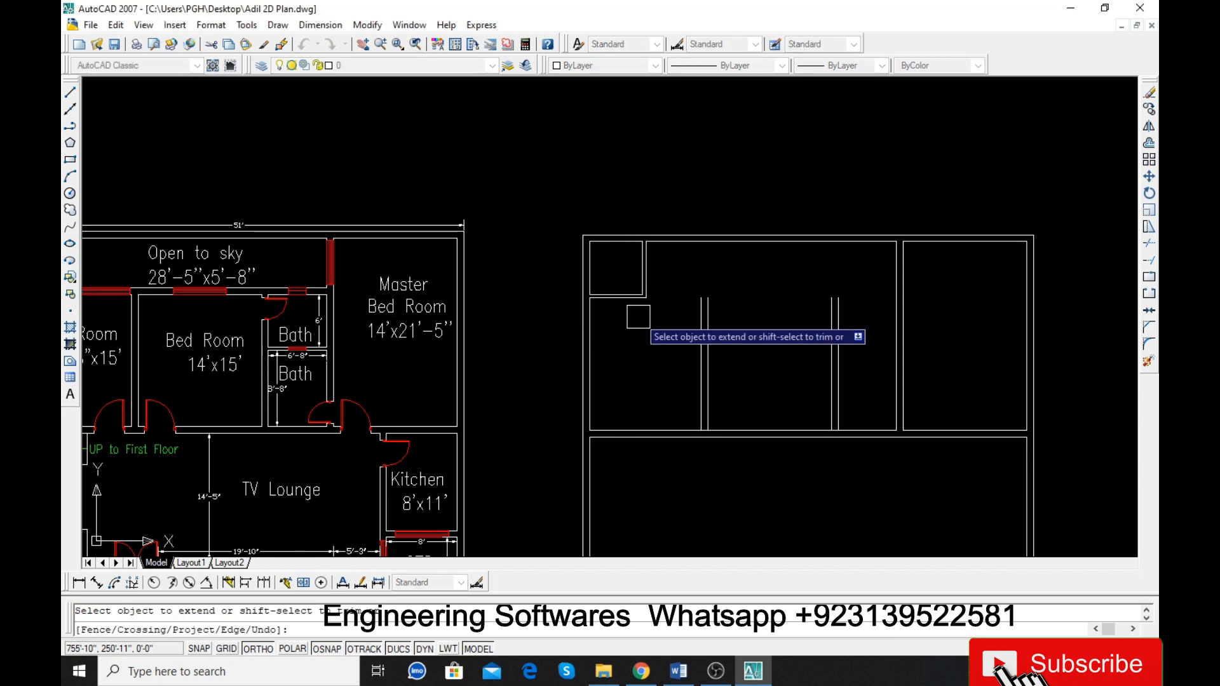
{"action": "left_click", "coordinate": [635, 303]}
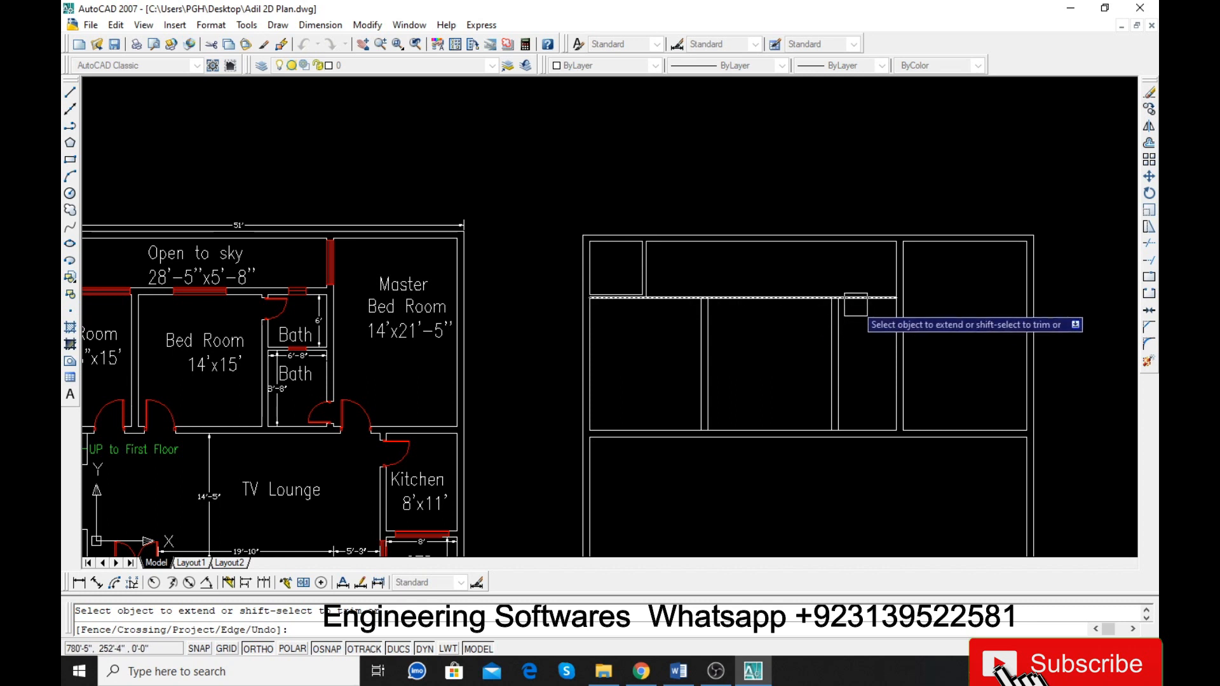
{"action": "key", "text": "Return"}
Step: Offset the extended horizontal line 9" upward to form the wall between the bedrooms and the open-to-sky area
{"action": "type", "text": "o"}
{"action": "key", "text": "Return"}
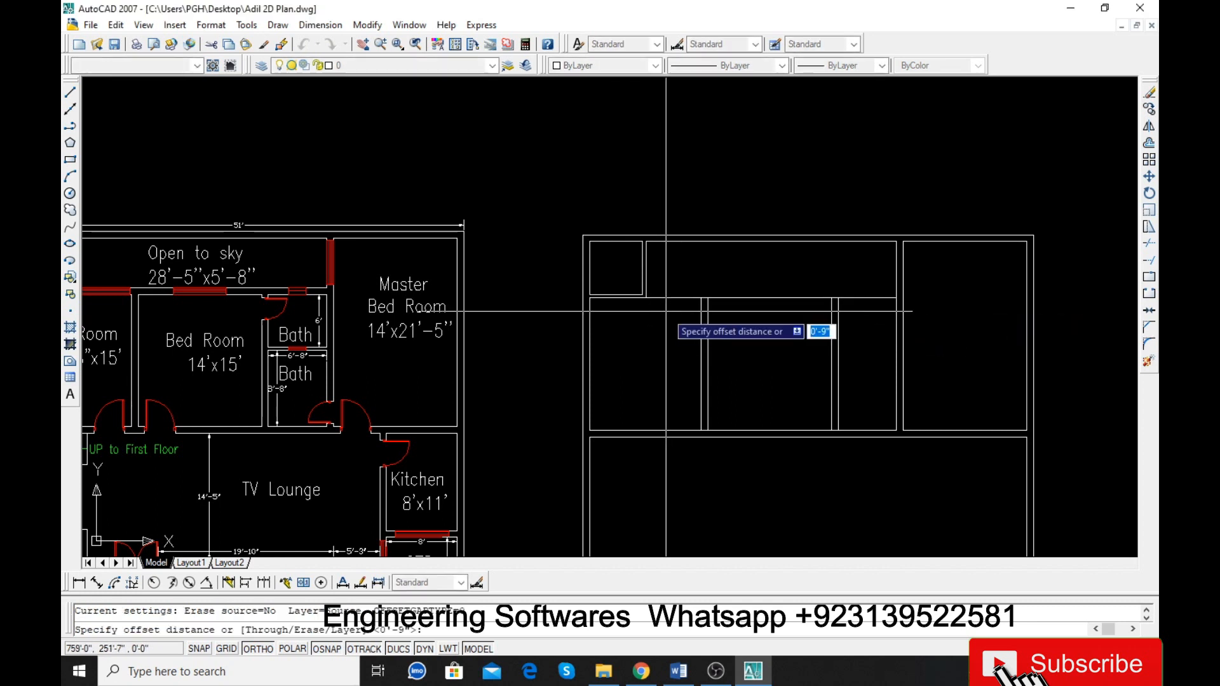
{"action": "key", "text": "Return"}
{"action": "key", "text": "Escape"}
{"action": "scroll", "coordinate": [630, 286], "scroll_direction": "up", "scroll_amount": 5}
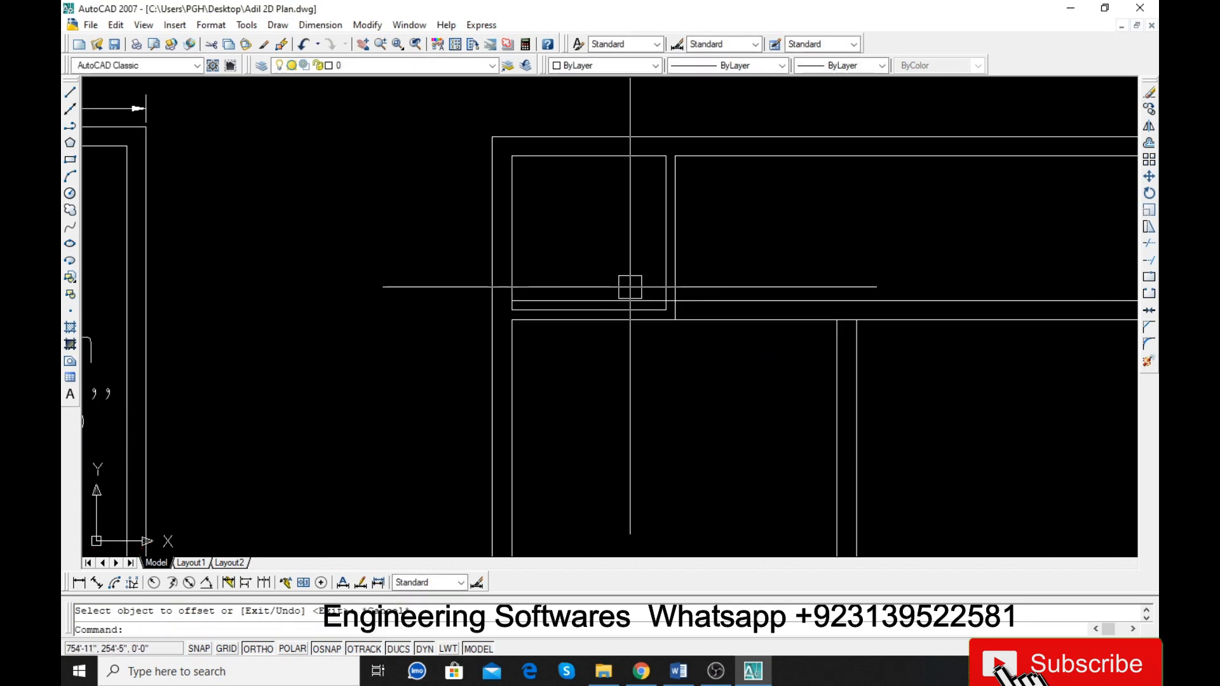
Step: Trim the upper wall line at the corner bath's side wall and erase its leftover segment inside the bath
{"action": "type", "text": "tr"}
{"action": "key", "text": "Return"}
{"action": "key", "text": "Return"}
{"action": "scroll", "coordinate": [648, 294], "scroll_direction": "up", "scroll_amount": 6}
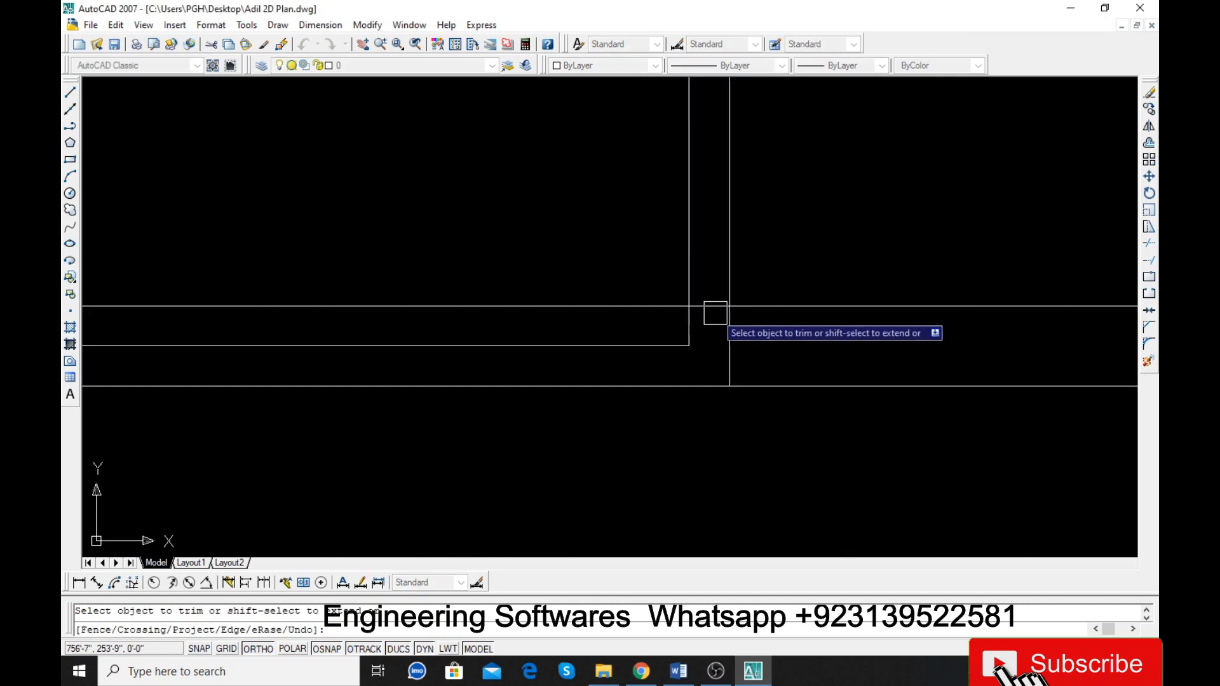
{"action": "scroll", "coordinate": [737, 339], "scroll_direction": "down", "scroll_amount": 4}
{"action": "key", "text": "Escape"}
{"action": "left_click", "coordinate": [636, 324]}
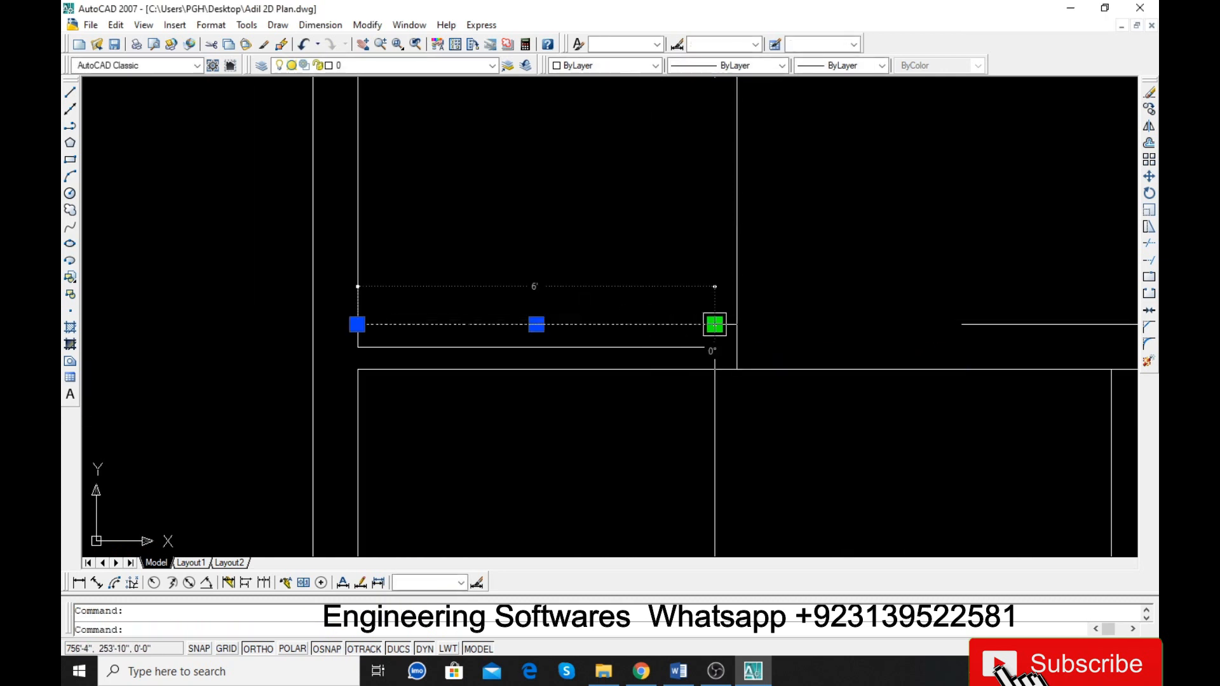
{"action": "key", "text": "Delete"}
{"action": "scroll", "coordinate": [717, 322], "scroll_direction": "down", "scroll_amount": 3}
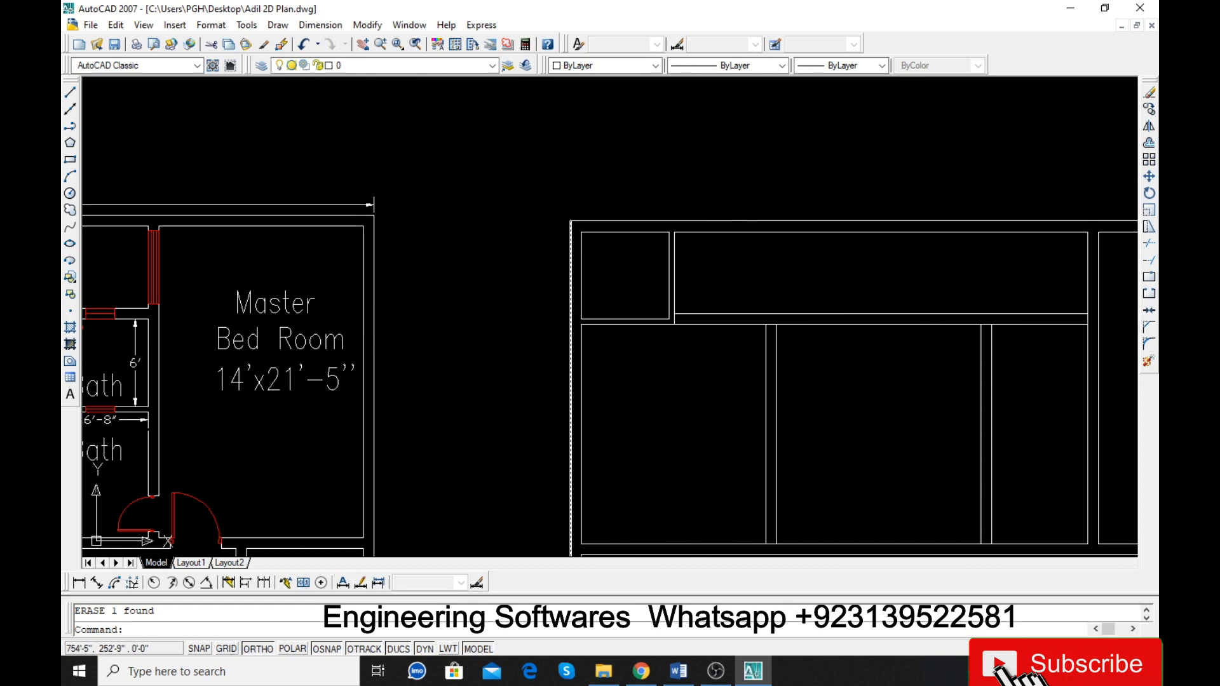
Step: Trim the end of the corner bath's outer vertical line where it crosses the new horizontal wall
{"action": "scroll", "coordinate": [682, 319], "scroll_direction": "up", "scroll_amount": 3}
{"action": "type", "text": "tr"}
{"action": "key", "text": "Return"}
{"action": "key", "text": "Return"}
{"action": "scroll", "coordinate": [672, 324], "scroll_direction": "up", "scroll_amount": 3}
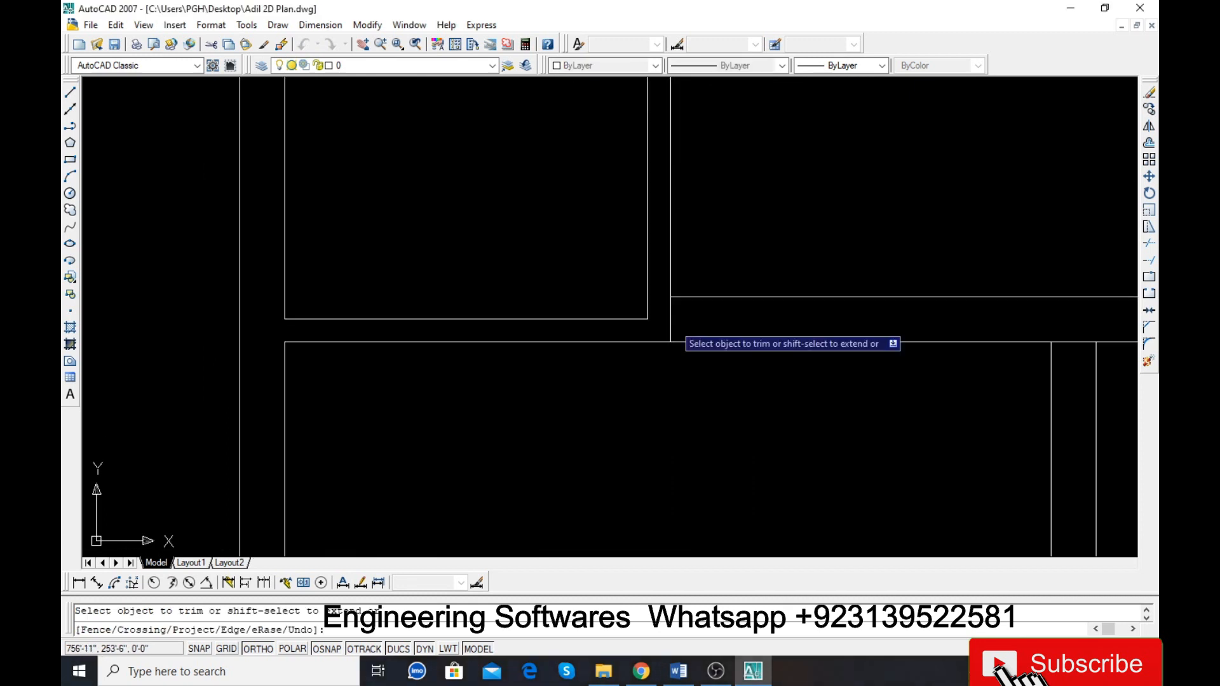
{"action": "left_click", "coordinate": [676, 324]}
{"action": "scroll", "coordinate": [634, 330], "scroll_direction": "down", "scroll_amount": 4}
{"action": "scroll", "coordinate": [613, 333], "scroll_direction": "down", "scroll_amount": 4}
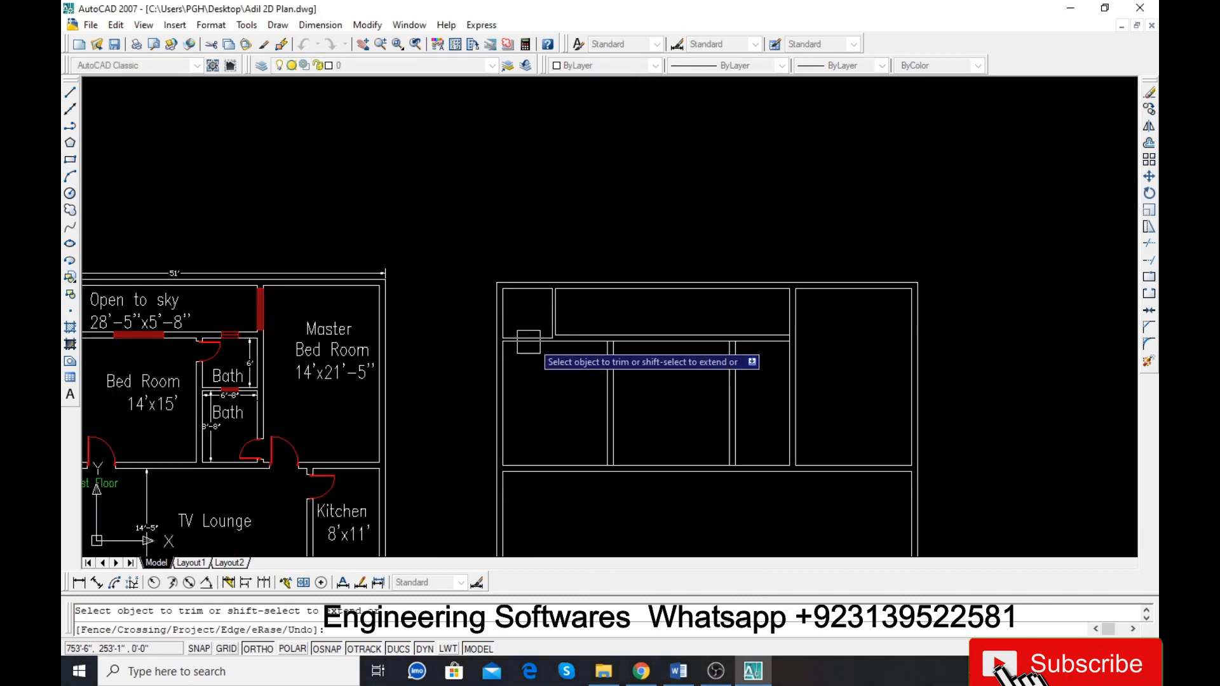
Step: Trim the north bedroom wall's lines across the tops of both partitions and at the master bedroom partition
{"action": "scroll", "coordinate": [610, 346], "scroll_direction": "up", "scroll_amount": 8}
{"action": "left_click", "coordinate": [697, 265]}
{"action": "scroll", "coordinate": [532, 290], "scroll_direction": "down", "scroll_amount": 7}
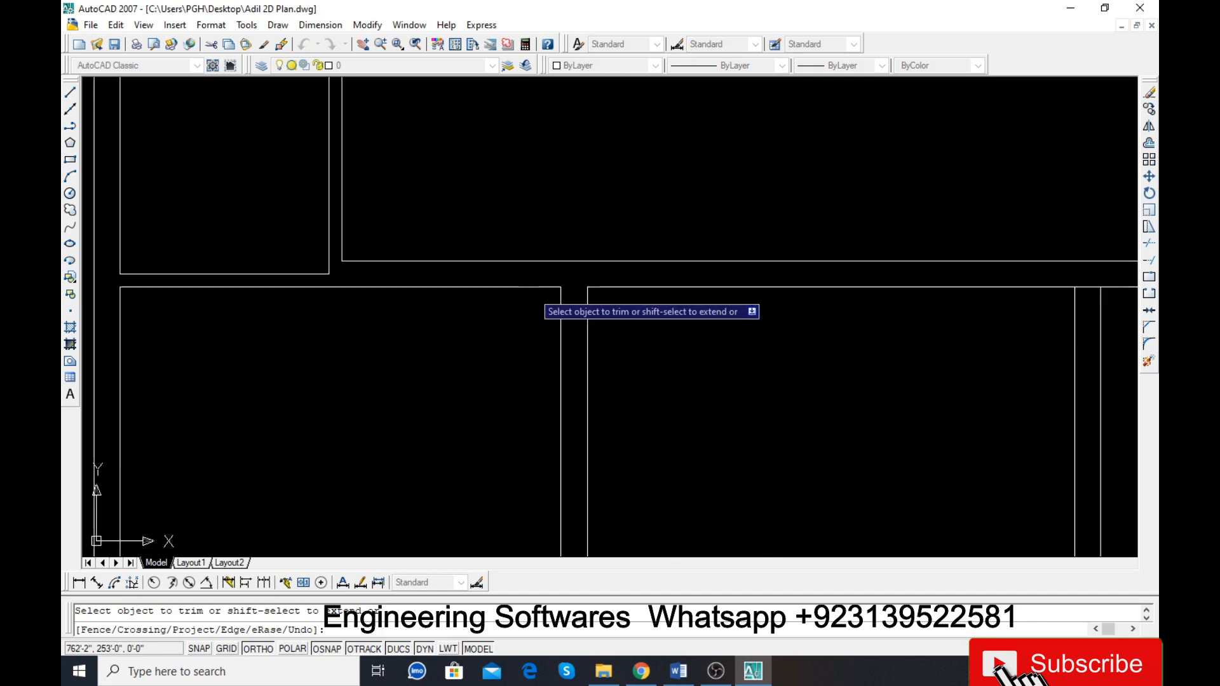
{"action": "scroll", "coordinate": [867, 296], "scroll_direction": "up", "scroll_amount": 4}
{"action": "scroll", "coordinate": [897, 273], "scroll_direction": "down", "scroll_amount": 4}
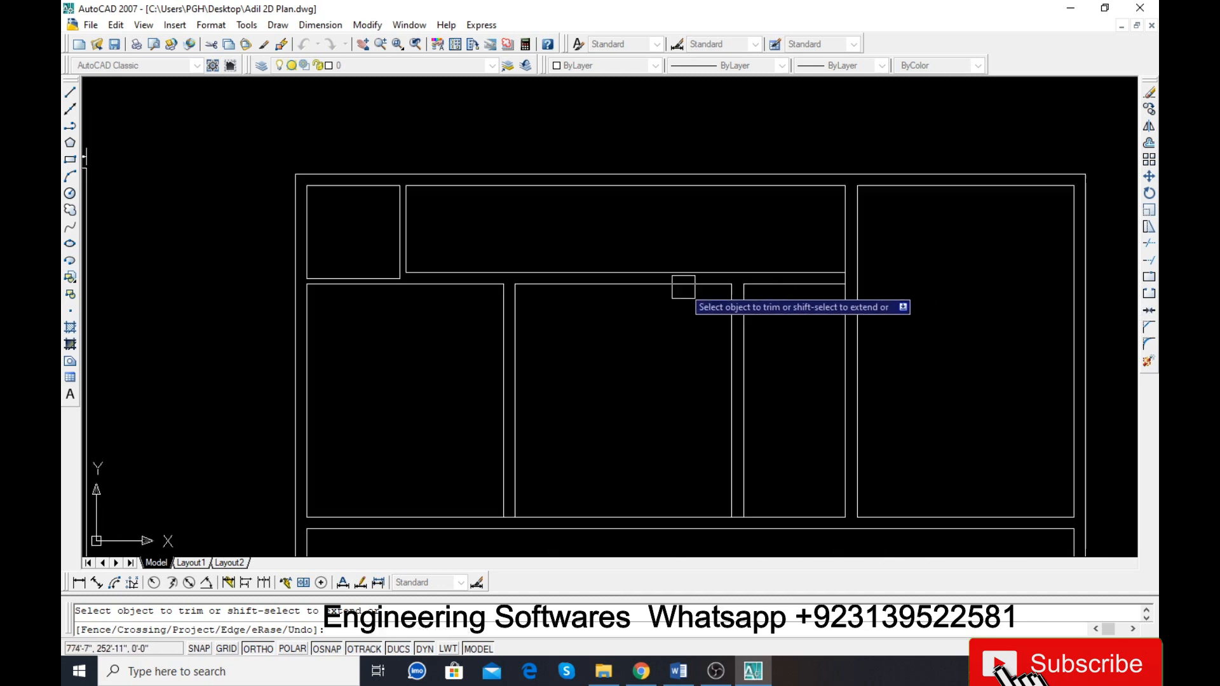
{"action": "scroll", "coordinate": [790, 302], "scroll_direction": "up", "scroll_amount": 6}
{"action": "scroll", "coordinate": [850, 268], "scroll_direction": "down", "scroll_amount": 4}
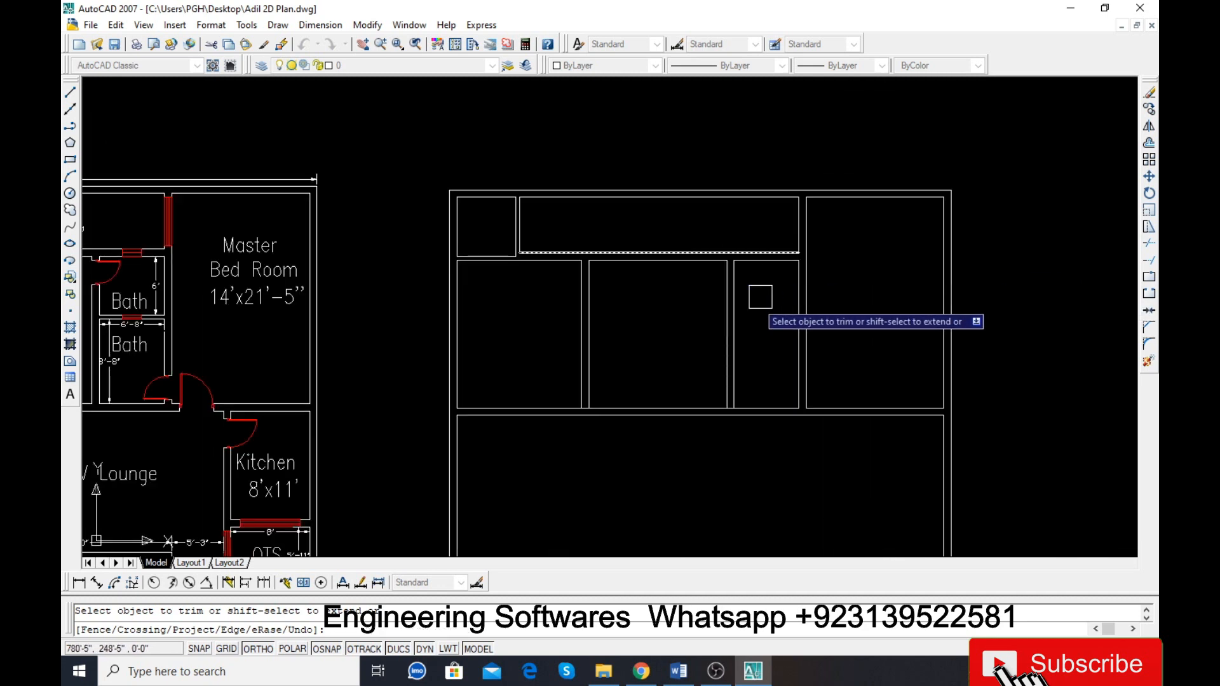
Step: Trim the south bedroom wall's upper line across the bottom ends of the bedroom partitions
{"action": "scroll", "coordinate": [749, 411], "scroll_direction": "up", "scroll_amount": 6}
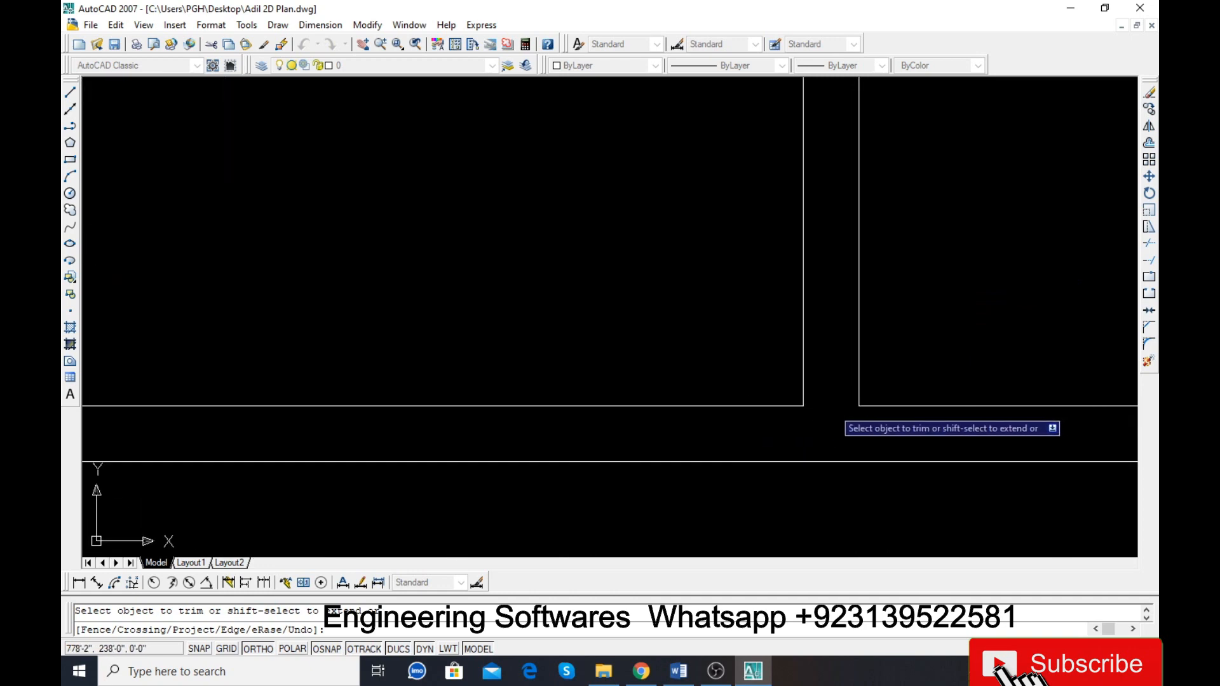
{"action": "scroll", "coordinate": [708, 413], "scroll_direction": "down", "scroll_amount": 4}
{"action": "scroll", "coordinate": [782, 416], "scroll_direction": "up", "scroll_amount": 6}
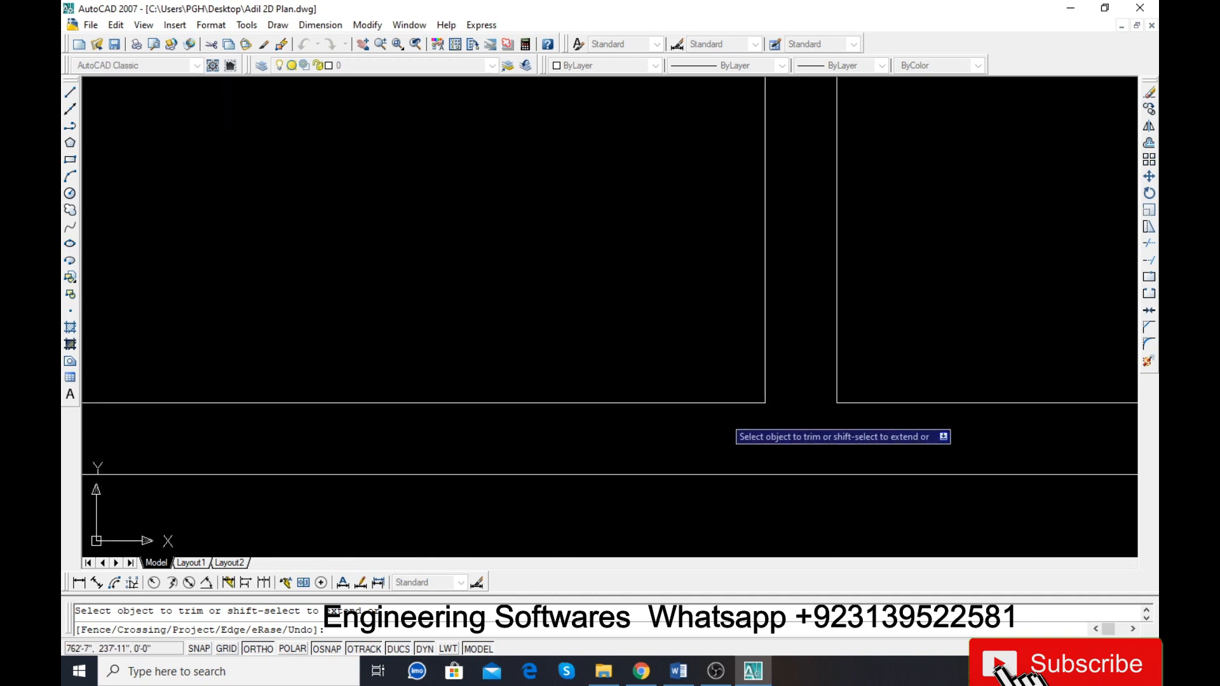
{"action": "scroll", "coordinate": [729, 407], "scroll_direction": "down", "scroll_amount": 4}
{"action": "key", "text": "Escape"}
{"action": "scroll", "coordinate": [547, 370], "scroll_direction": "down", "scroll_amount": 3}
{"action": "scroll", "coordinate": [610, 348], "scroll_direction": "up", "scroll_amount": 3}
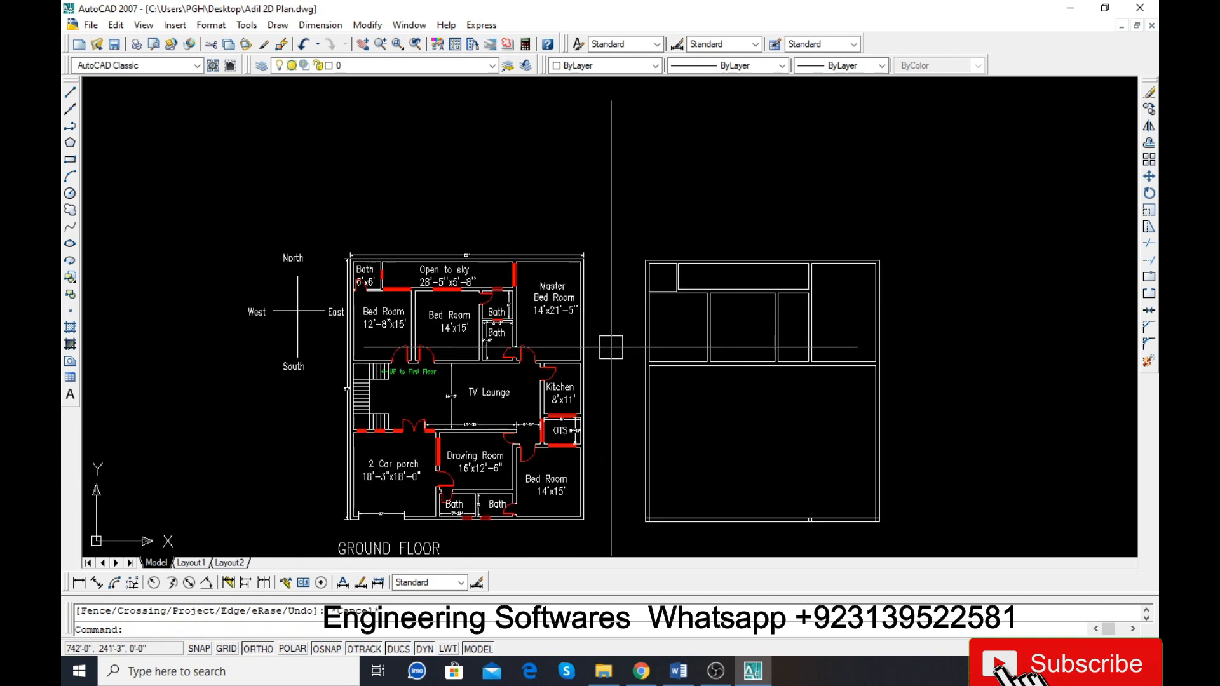
{"action": "key", "text": "ctrl+s"}
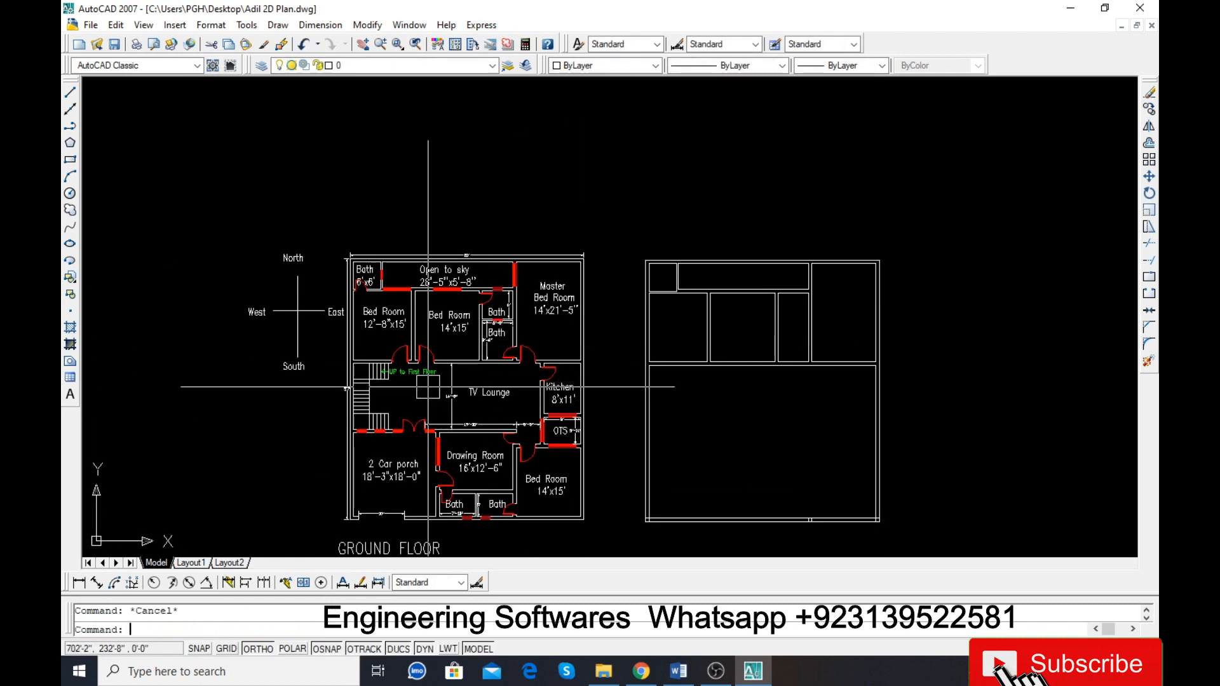
Step: Offset the top line of the narrow bath space 6' downward to mark the upper bath's lower side
{"action": "scroll", "coordinate": [428, 386], "scroll_direction": "up", "scroll_amount": 2}
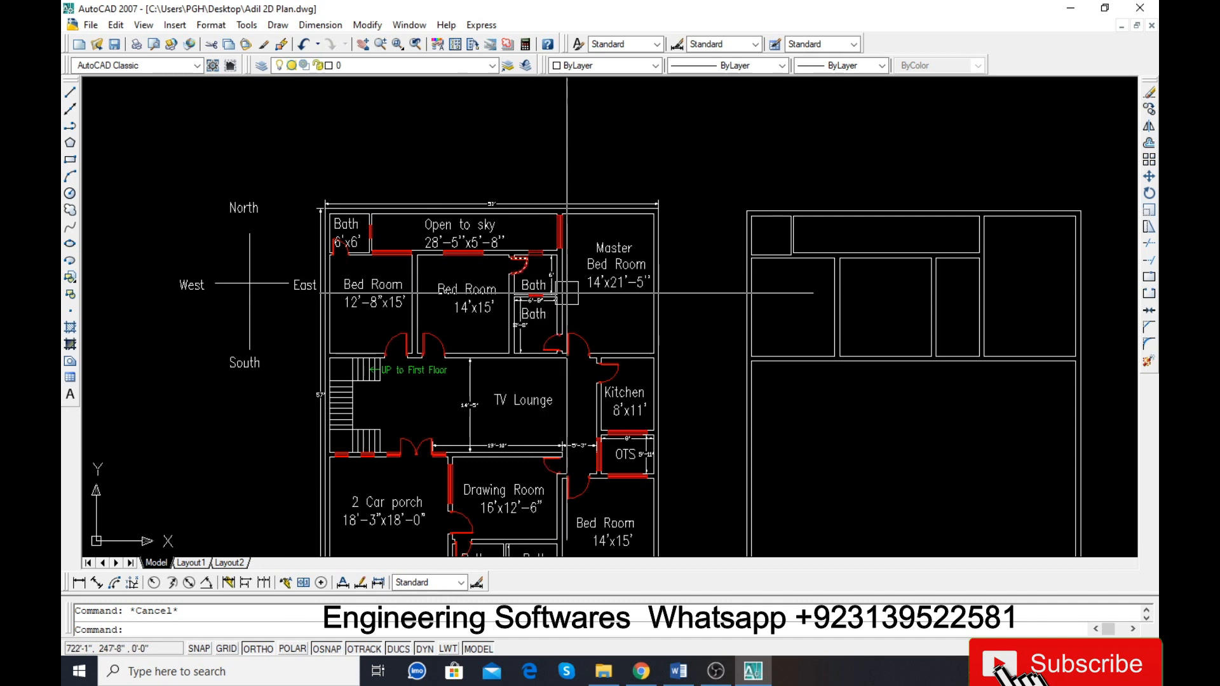
{"action": "scroll", "coordinate": [532, 313], "scroll_direction": "up", "scroll_amount": 3}
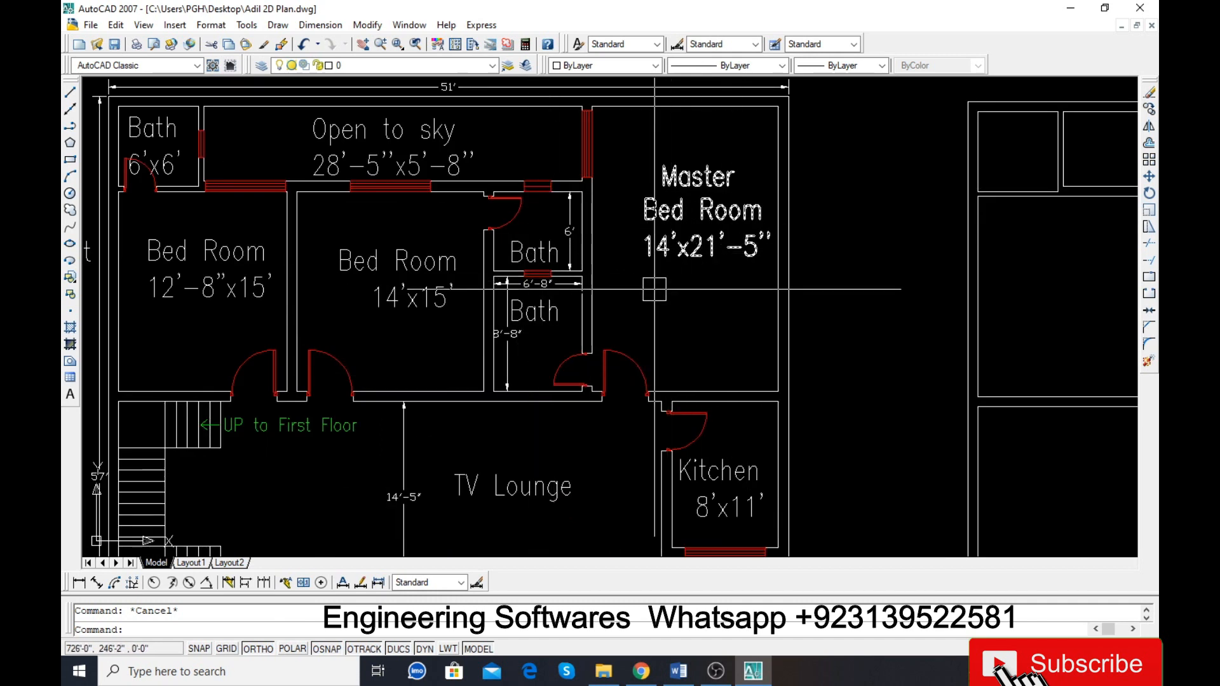
{"action": "scroll", "coordinate": [350, 309], "scroll_direction": "down", "scroll_amount": 1}
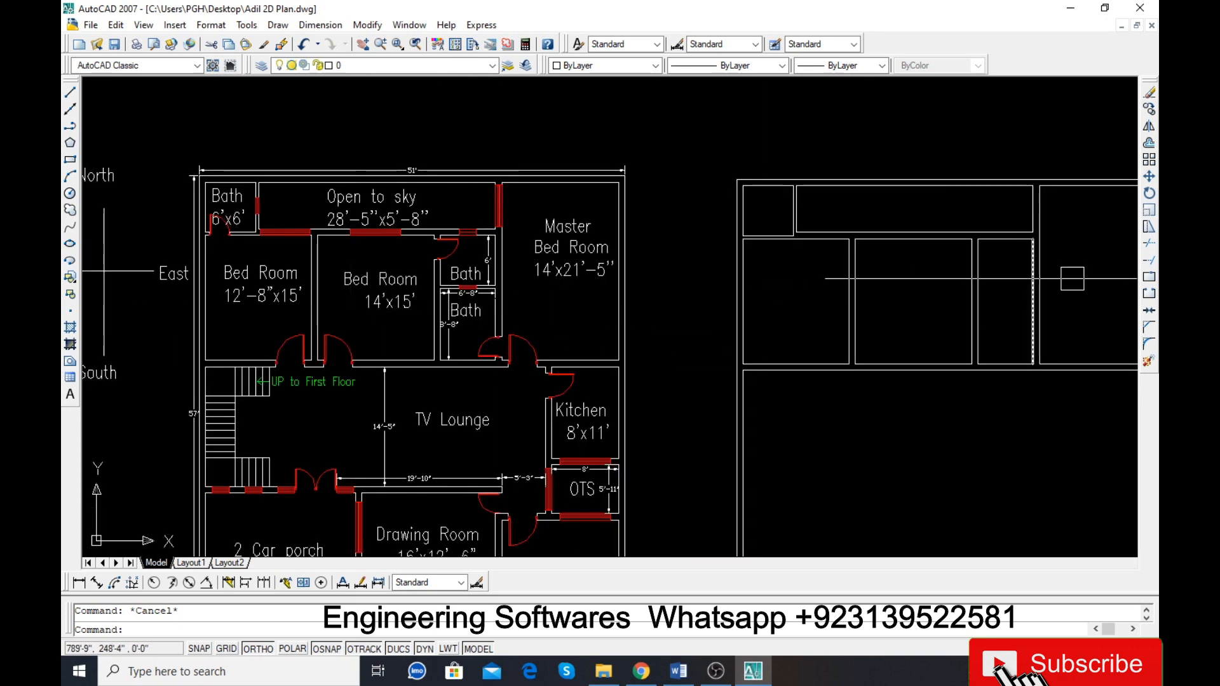
{"action": "scroll", "coordinate": [1045, 249], "scroll_direction": "up", "scroll_amount": 3}
{"action": "type", "text": "o"}
{"action": "key", "text": "Return"}
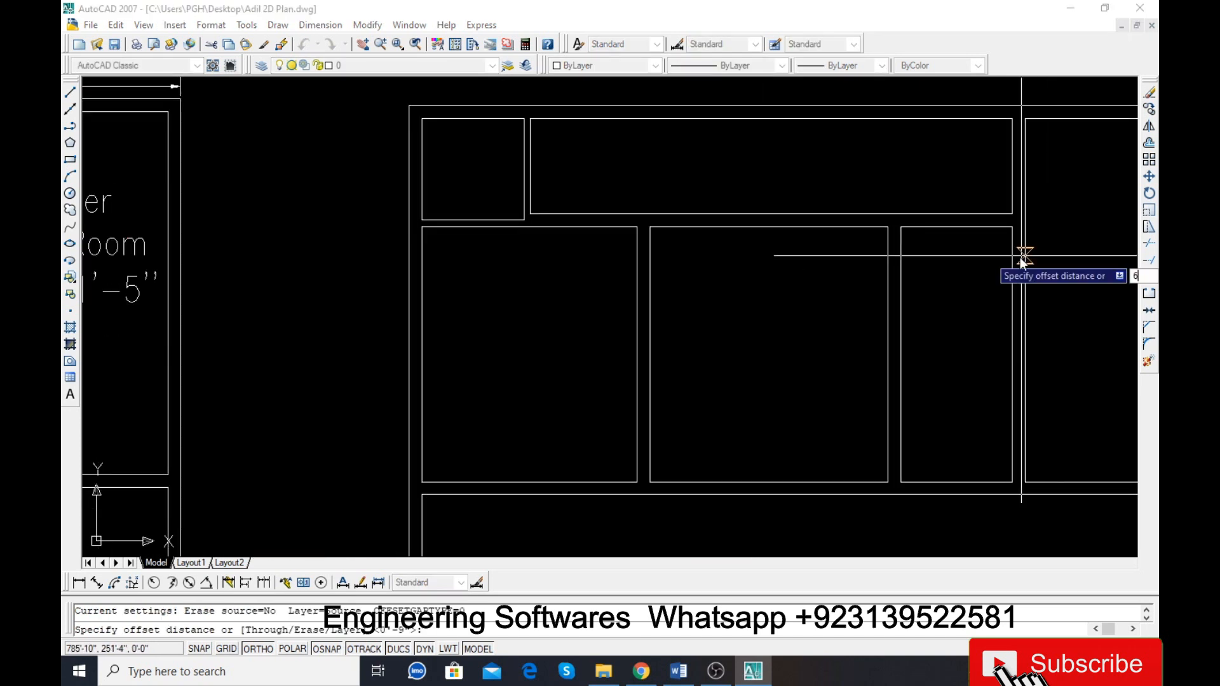
{"action": "type", "text": "6"}
{"action": "key", "text": "Return"}
{"action": "left_click", "coordinate": [942, 227]}
{"action": "left_click", "coordinate": [961, 291]}
{"action": "key", "text": "Return"}
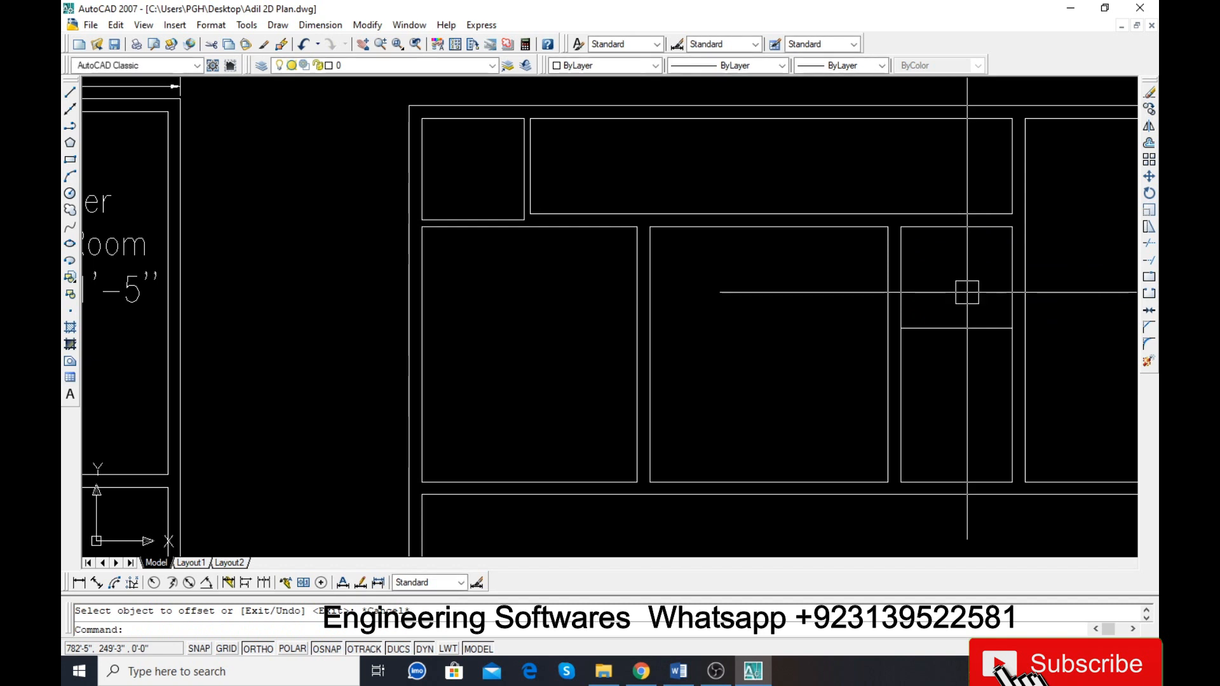
Step: Offset the upper bath's lower line 4.5" downward to form the thin wall between the two baths
{"action": "key", "text": "Return"}
{"action": "type", "text": "4.5"}
{"action": "key", "text": "Return"}
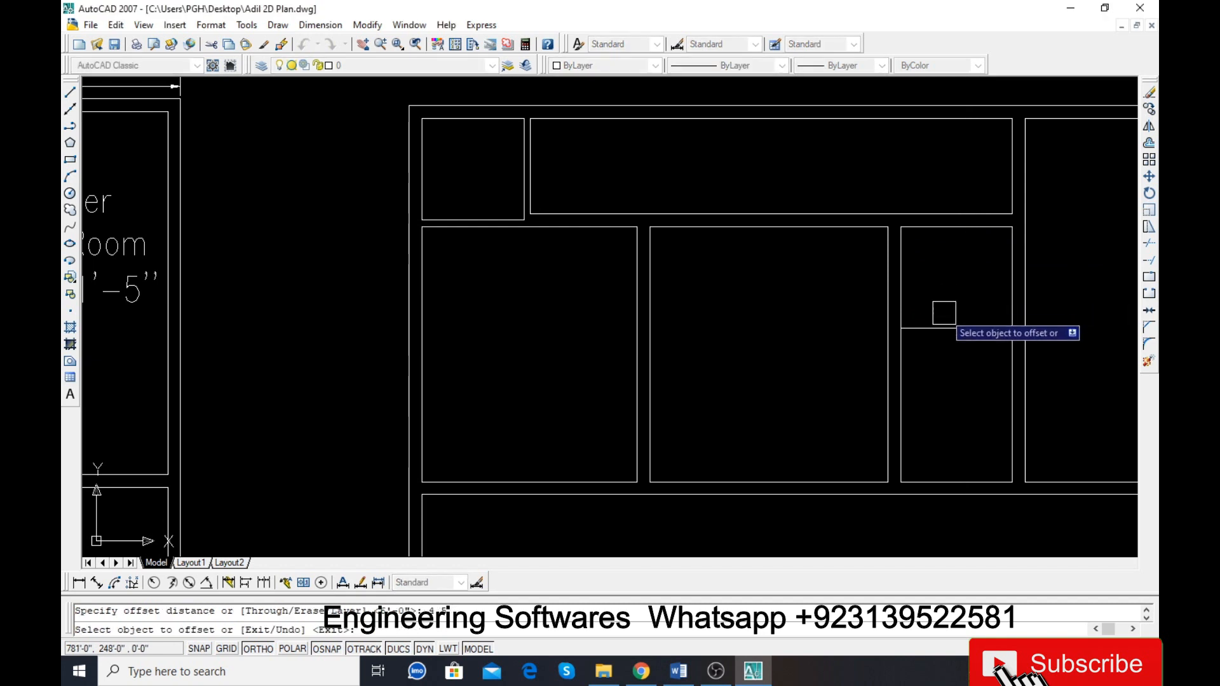
{"action": "left_click", "coordinate": [942, 327]}
{"action": "left_click", "coordinate": [940, 359]}
{"action": "key", "text": "Escape"}
{"action": "scroll", "coordinate": [1006, 330], "scroll_direction": "up", "scroll_amount": 5}
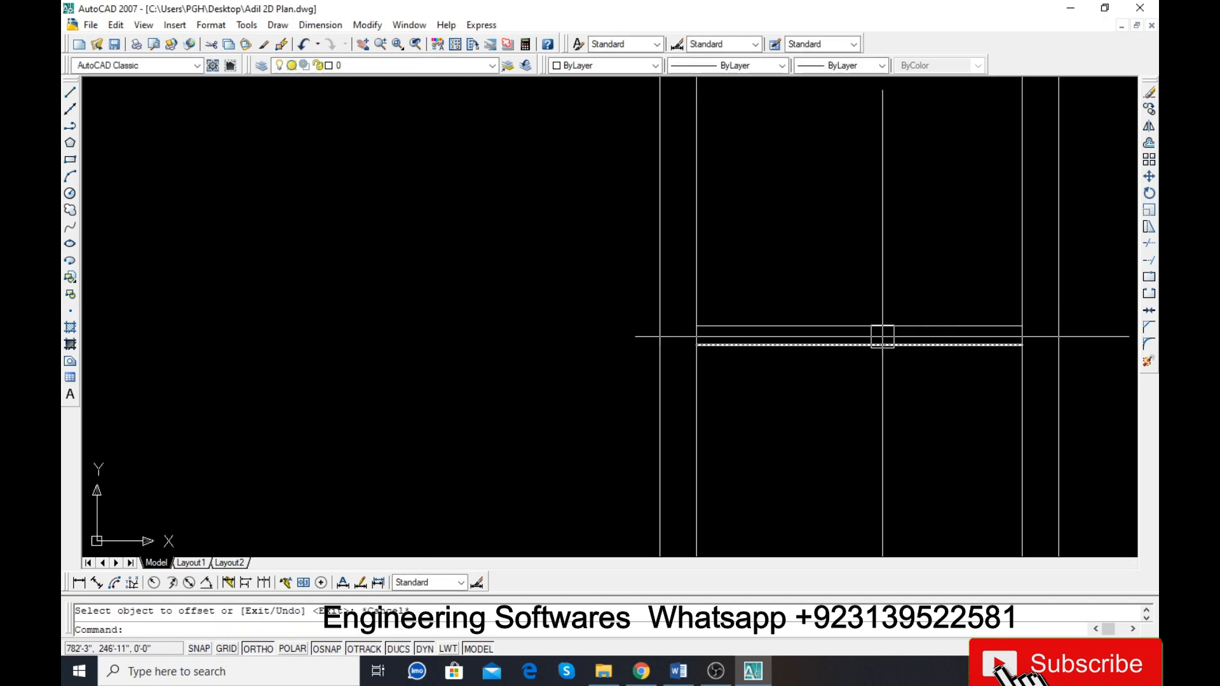
Step: Trim the vertical wall lines across both ends of the thin wall between the two inner baths
{"action": "type", "text": "tr"}
{"action": "key", "text": "Return"}
{"action": "key", "text": "Return"}
{"action": "scroll", "coordinate": [714, 329], "scroll_direction": "up", "scroll_amount": 3}
{"action": "left_click", "coordinate": [681, 336]}
{"action": "scroll", "coordinate": [750, 355], "scroll_direction": "down", "scroll_amount": 3}
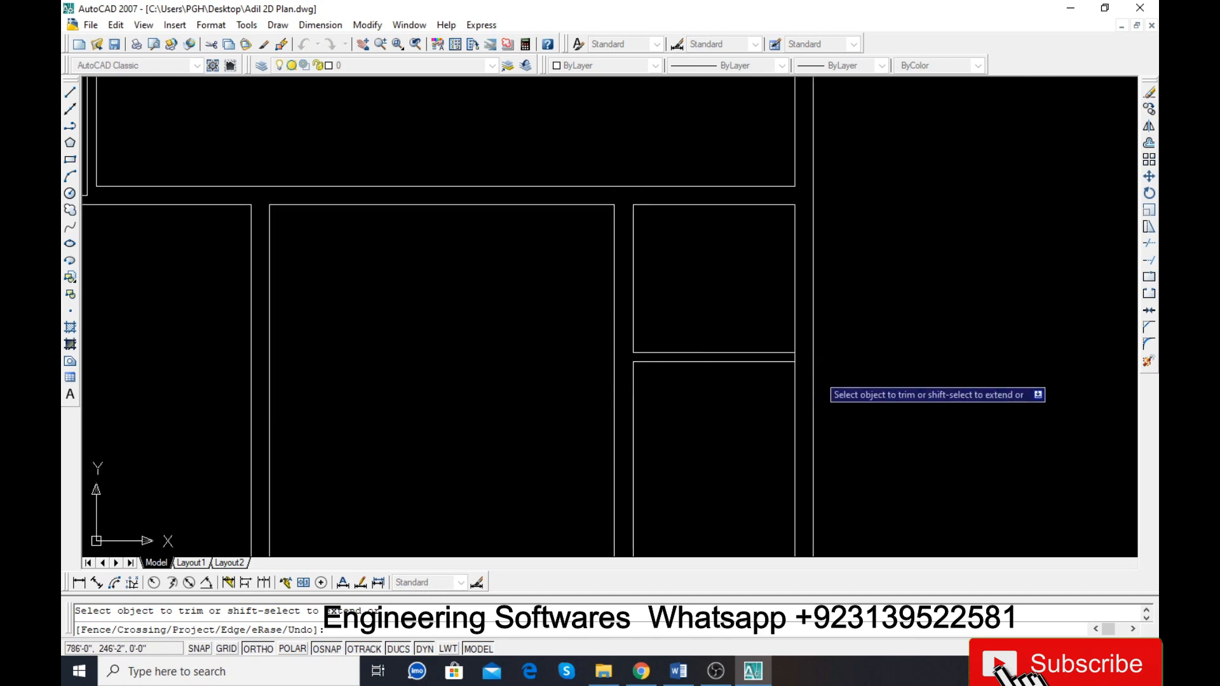
{"action": "scroll", "coordinate": [814, 378], "scroll_direction": "up", "scroll_amount": 2}
{"action": "scroll", "coordinate": [779, 310], "scroll_direction": "down", "scroll_amount": 2}
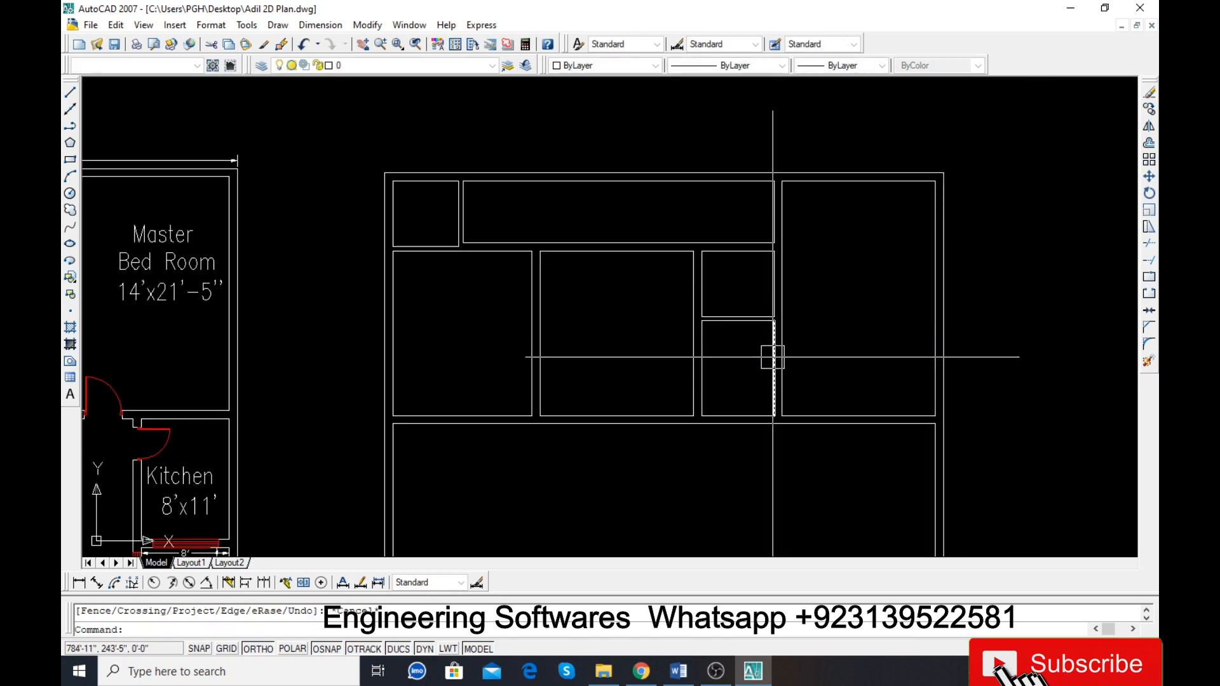
{"action": "key", "text": "Escape"}
Step: Save the drawing and examine the TV lounge's dimensions on the reference plan
{"action": "scroll", "coordinate": [792, 331], "scroll_direction": "down", "scroll_amount": 4}
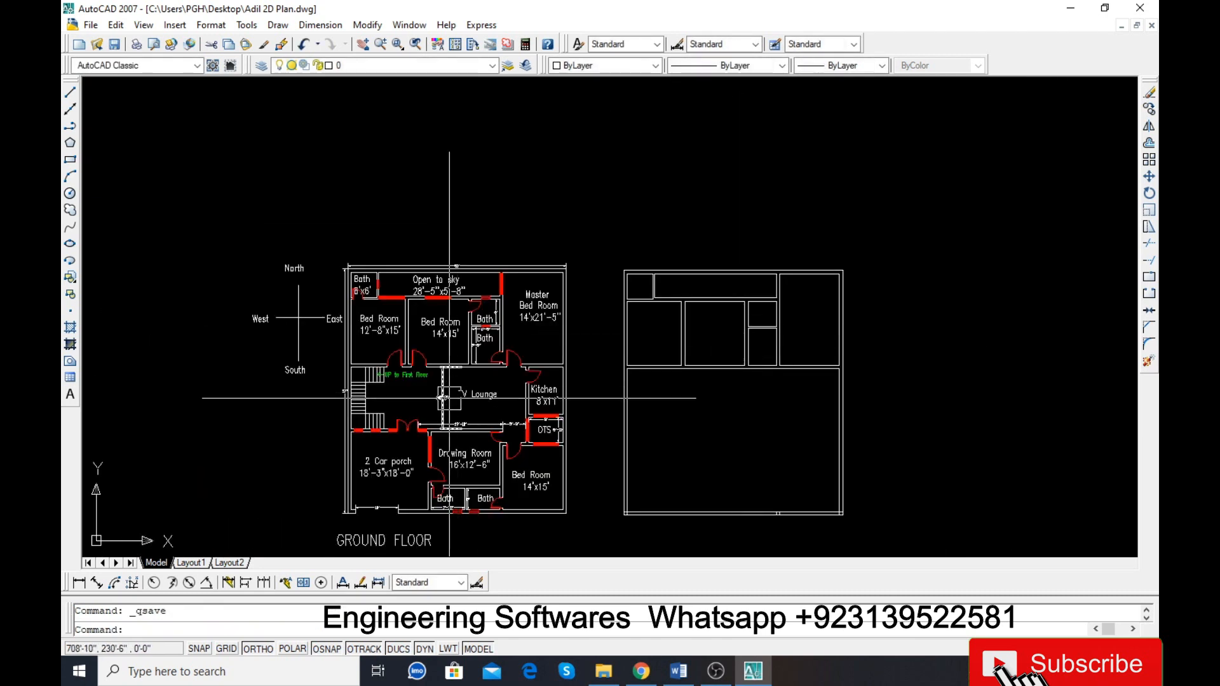
{"action": "scroll", "coordinate": [461, 437], "scroll_direction": "up", "scroll_amount": 2}
{"action": "scroll", "coordinate": [640, 424], "scroll_direction": "up", "scroll_amount": 1}
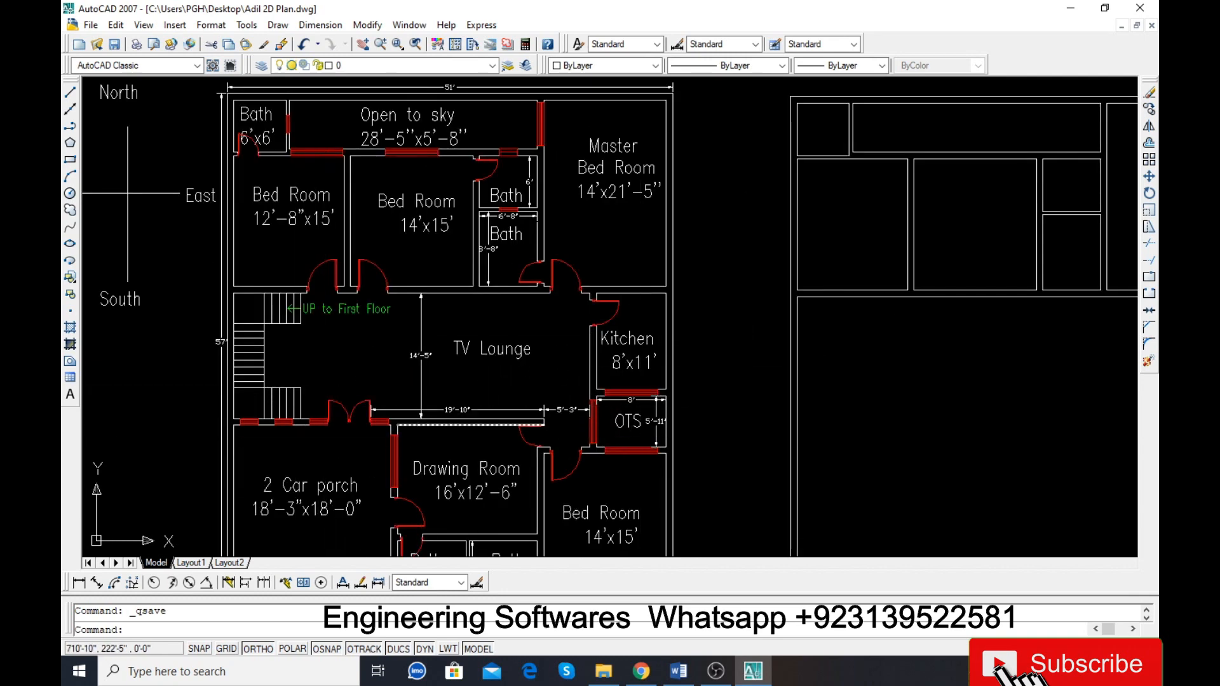
{"action": "scroll", "coordinate": [274, 435], "scroll_direction": "up", "scroll_amount": 3}
{"action": "scroll", "coordinate": [274, 434], "scroll_direction": "down", "scroll_amount": 4}
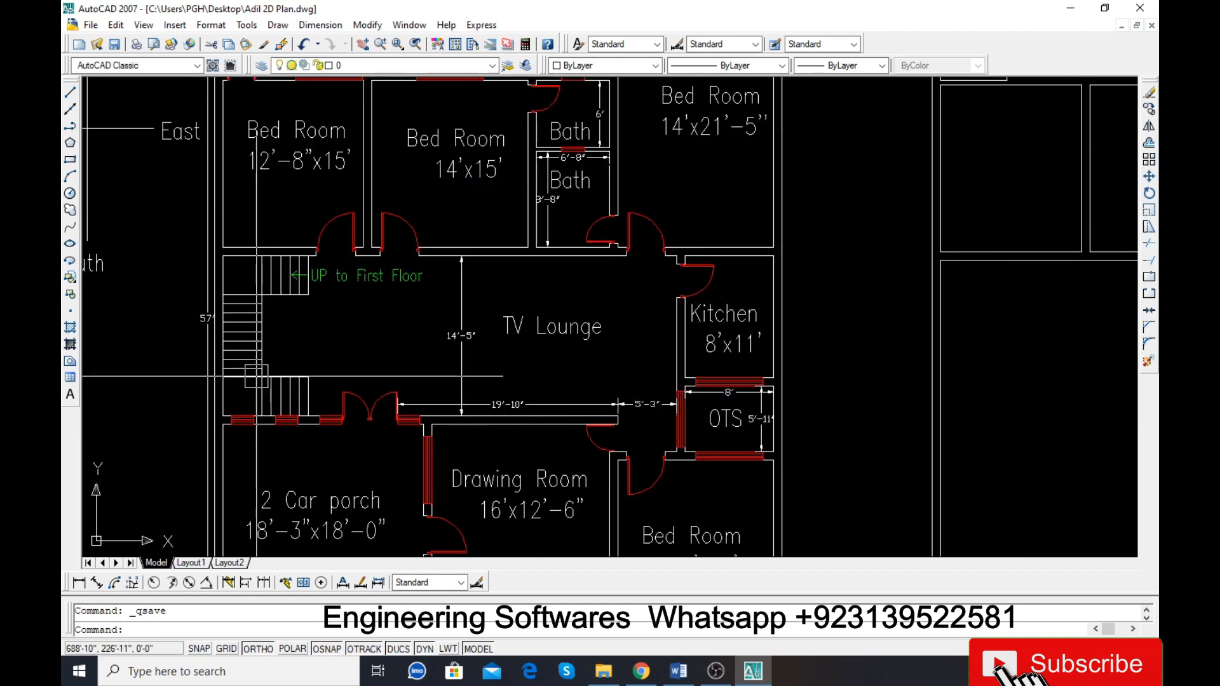
{"action": "scroll", "coordinate": [364, 379], "scroll_direction": "up", "scroll_amount": 4}
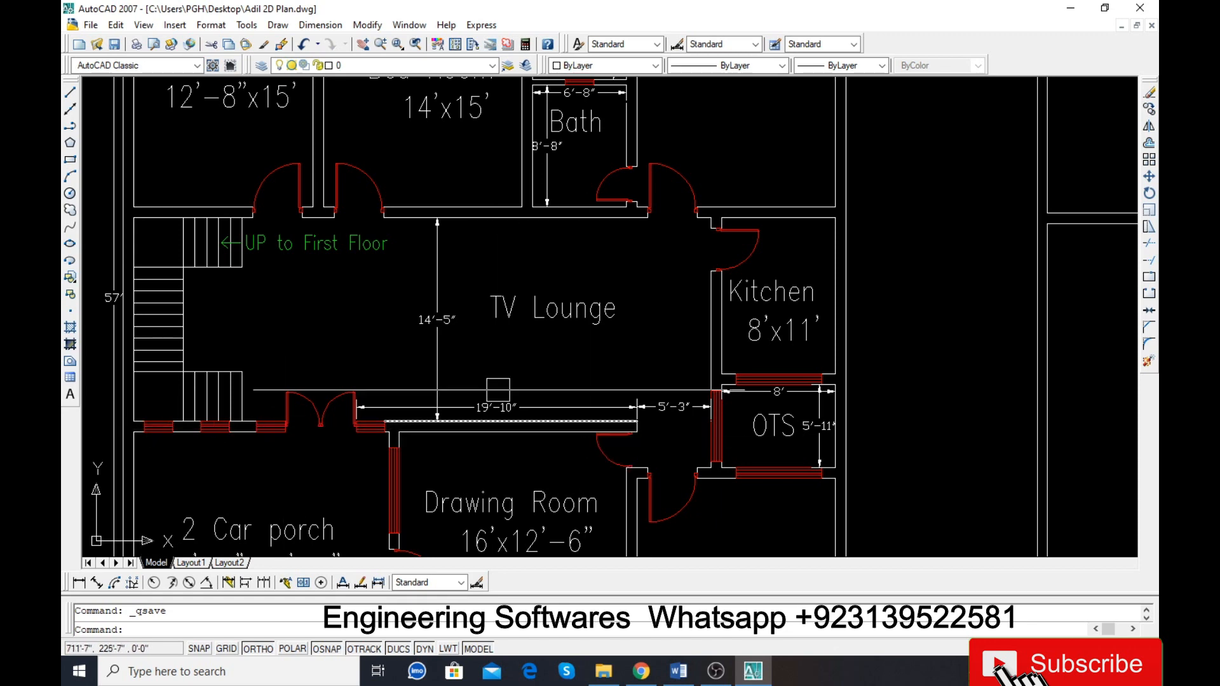
{"action": "scroll", "coordinate": [399, 305], "scroll_direction": "down", "scroll_amount": 3}
{"action": "scroll", "coordinate": [689, 286], "scroll_direction": "up", "scroll_amount": 3}
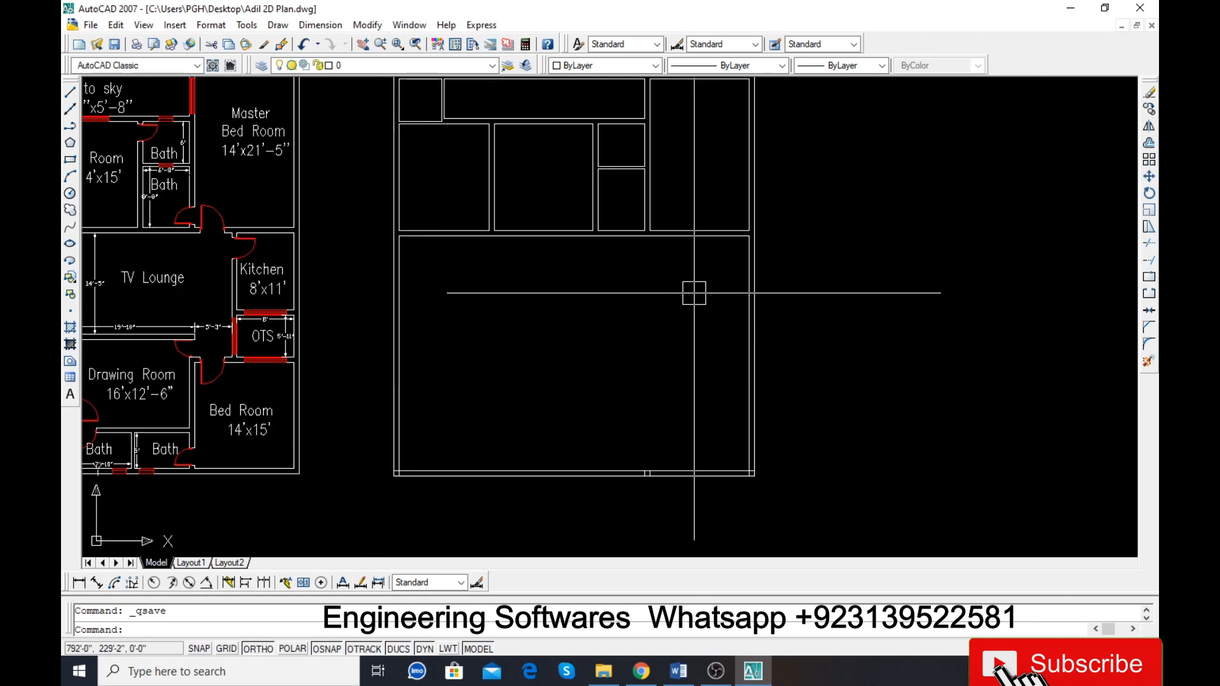
Step: Offset the lounge's north wall line 14'5" downward, and offset the new line 9" further down to form the lounge's south wall
{"action": "type", "text": "o"}
{"action": "key", "text": "Return"}
{"action": "type", "text": "14'5"}
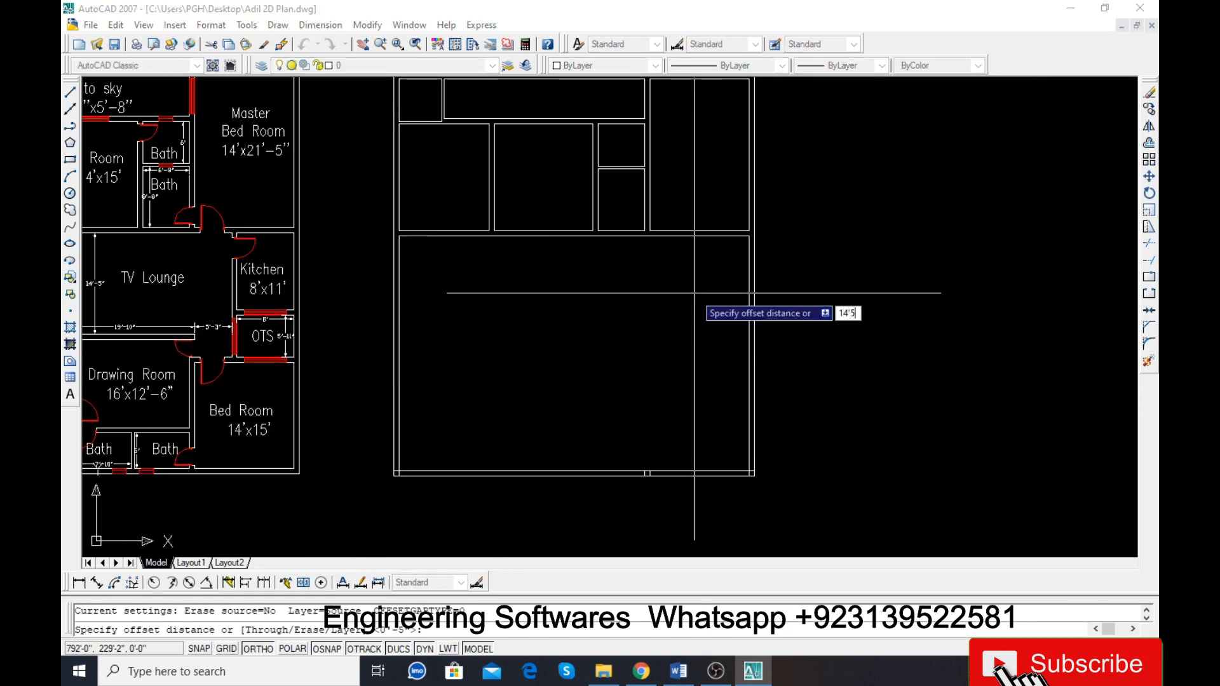
{"action": "key", "text": "Return"}
{"action": "left_click", "coordinate": [603, 237]}
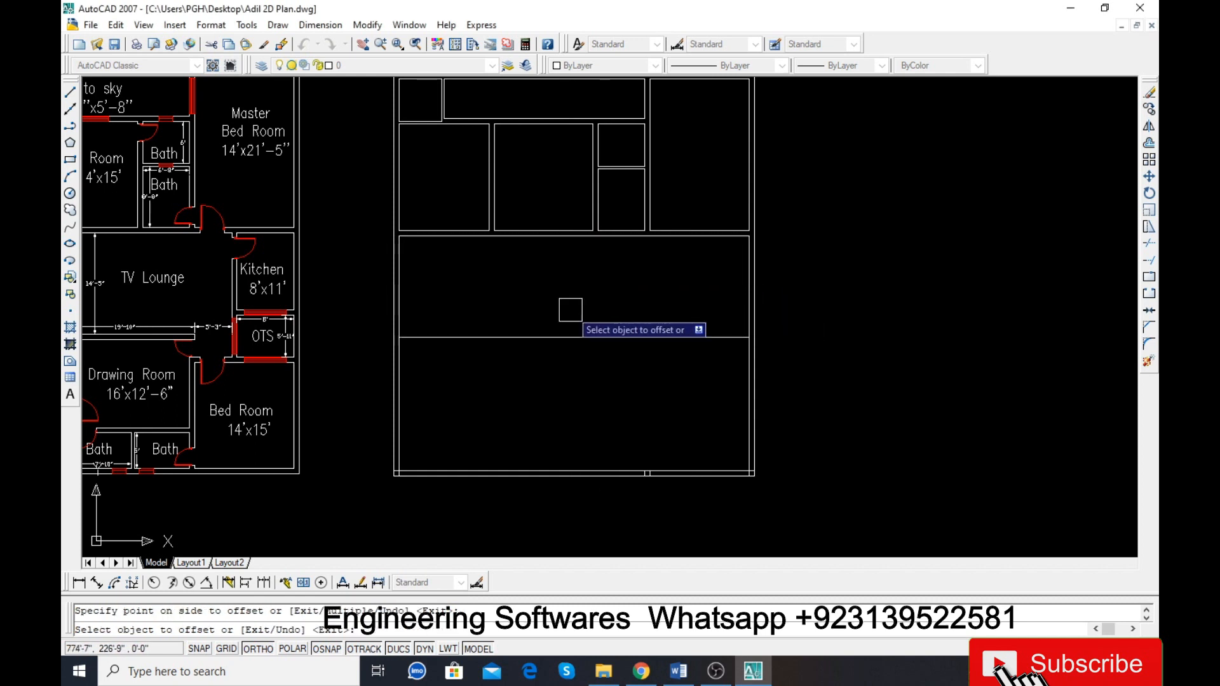
{"action": "left_click", "coordinate": [635, 318]}
{"action": "key", "text": "Escape"}
{"action": "type", "text": "o"}
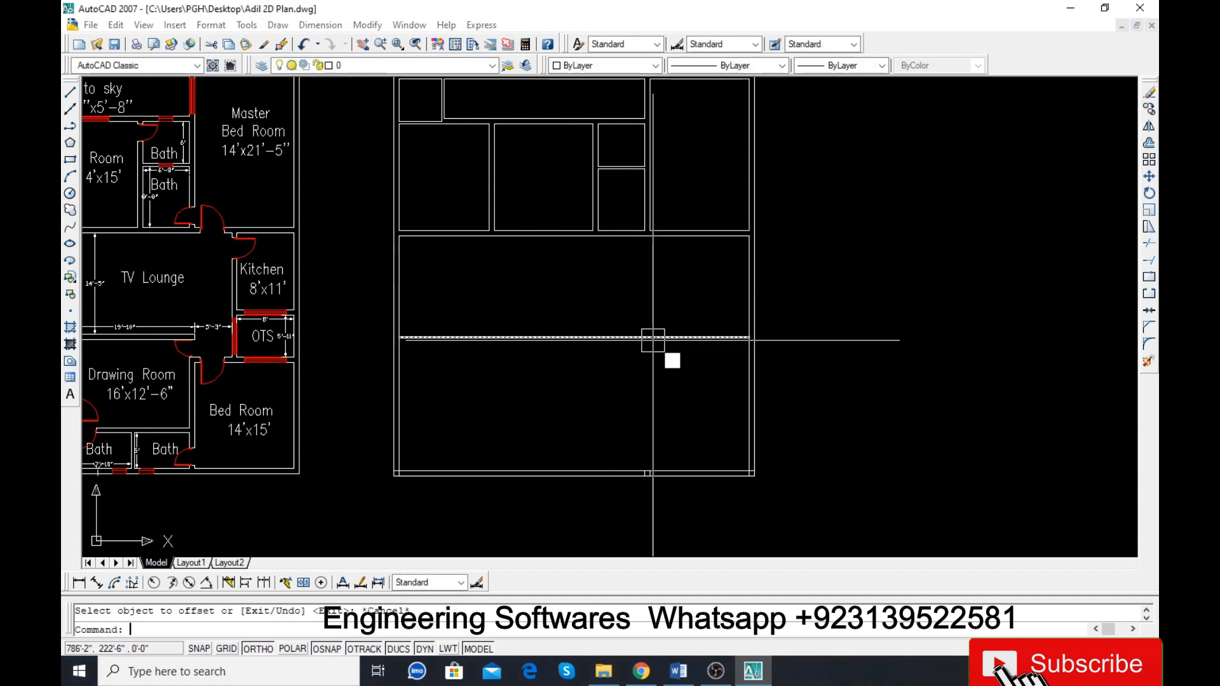
{"action": "scroll", "coordinate": [734, 243], "scroll_direction": "up", "scroll_amount": 2}
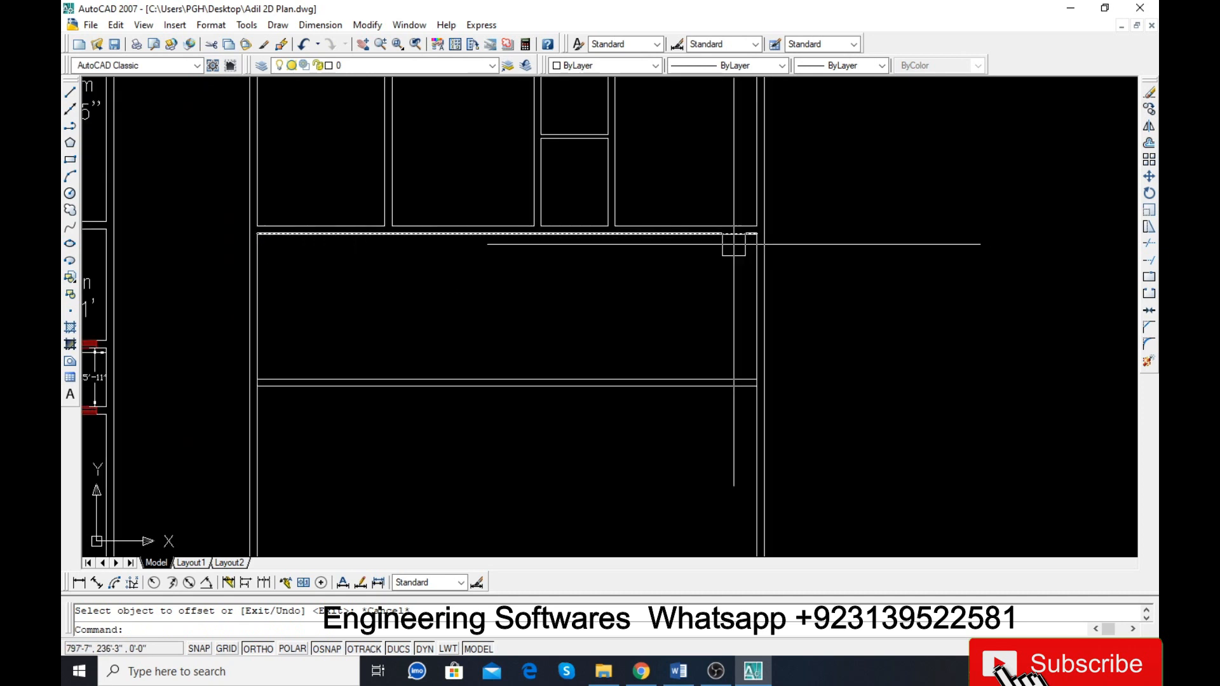
Step: Trim the east outer wall's inner line across the end of the lounge's south wall
{"action": "scroll", "coordinate": [748, 156], "scroll_direction": "up", "scroll_amount": 5}
{"action": "type", "text": "tr"}
{"action": "key", "text": "Return"}
{"action": "key", "text": "Return"}
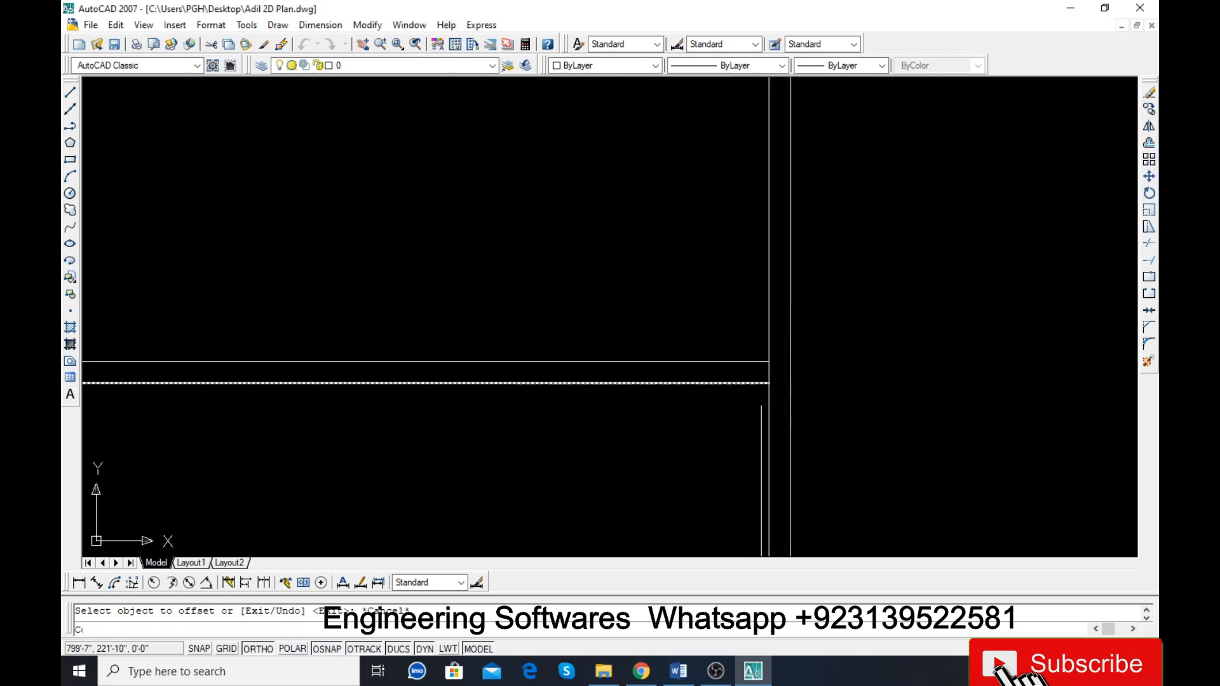
{"action": "scroll", "coordinate": [769, 386], "scroll_direction": "up", "scroll_amount": 4}
{"action": "left_click", "coordinate": [766, 364]}
{"action": "scroll", "coordinate": [872, 398], "scroll_direction": "down", "scroll_amount": 3}
{"action": "scroll", "coordinate": [874, 406], "scroll_direction": "down", "scroll_amount": 4}
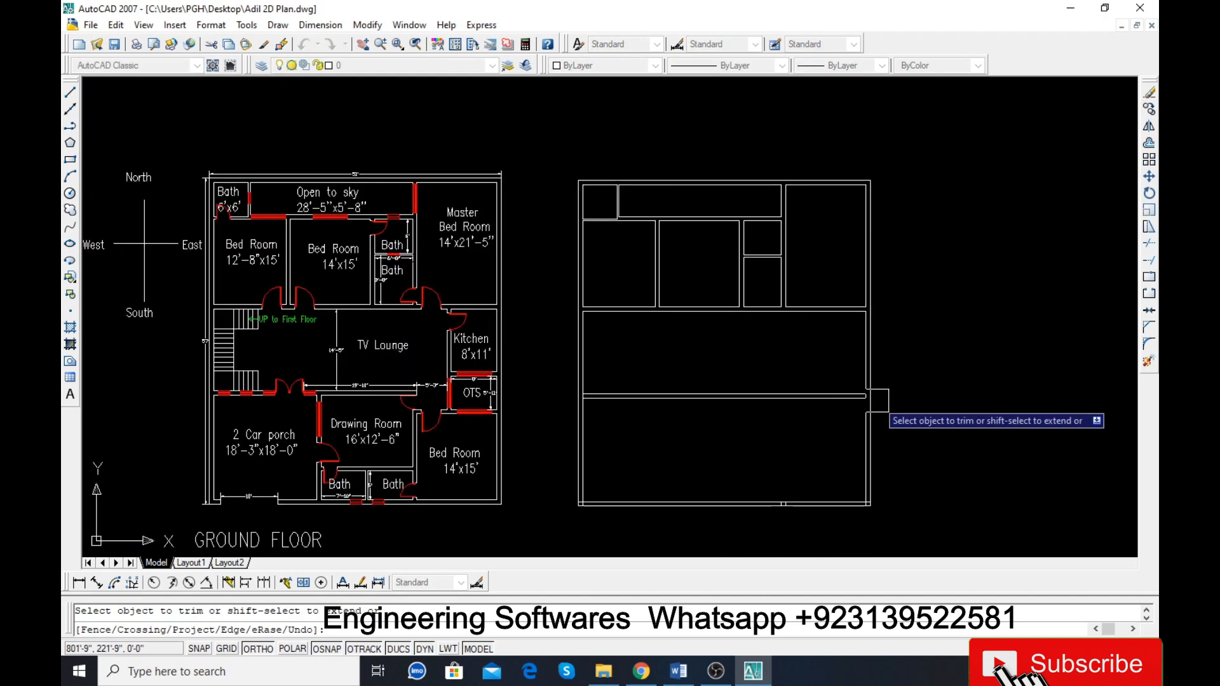
{"action": "key", "text": "Escape"}
Step: Offset the east wall's inner line 8' inward beside the lounge, and offset that line 9" further west to form the kitchen partition
{"action": "scroll", "coordinate": [474, 346], "scroll_direction": "up", "scroll_amount": 2}
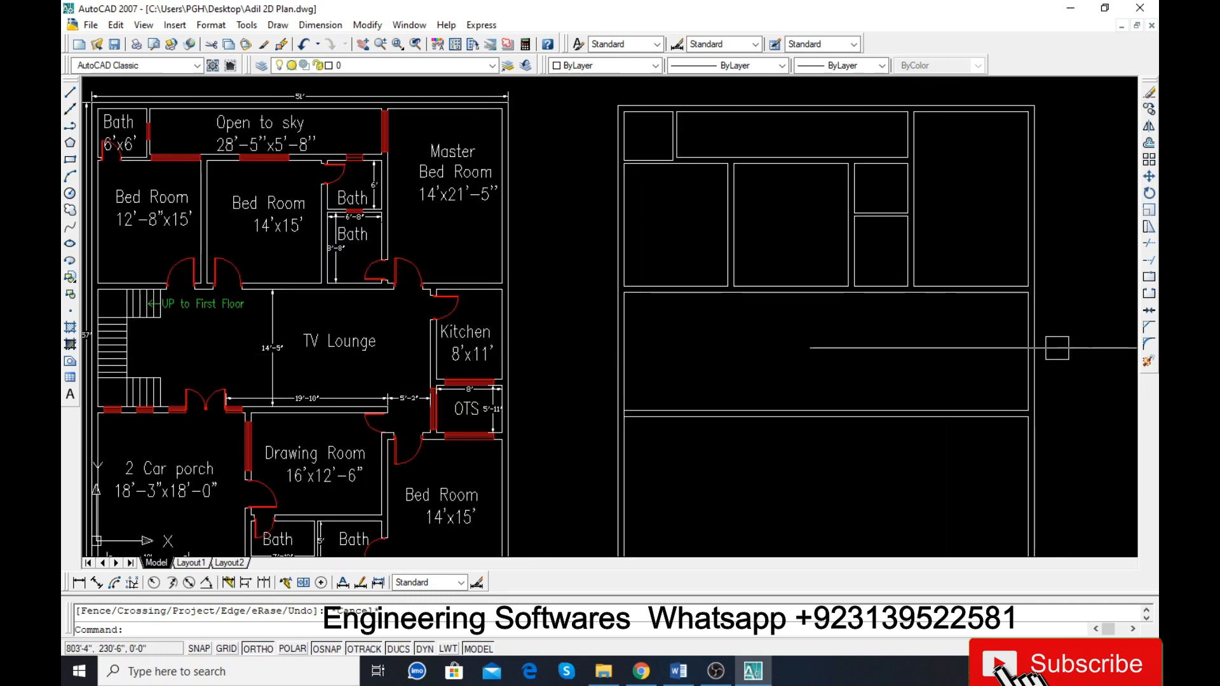
{"action": "type", "text": "o"}
{"action": "key", "text": "Return"}
{"action": "type", "text": "8"}
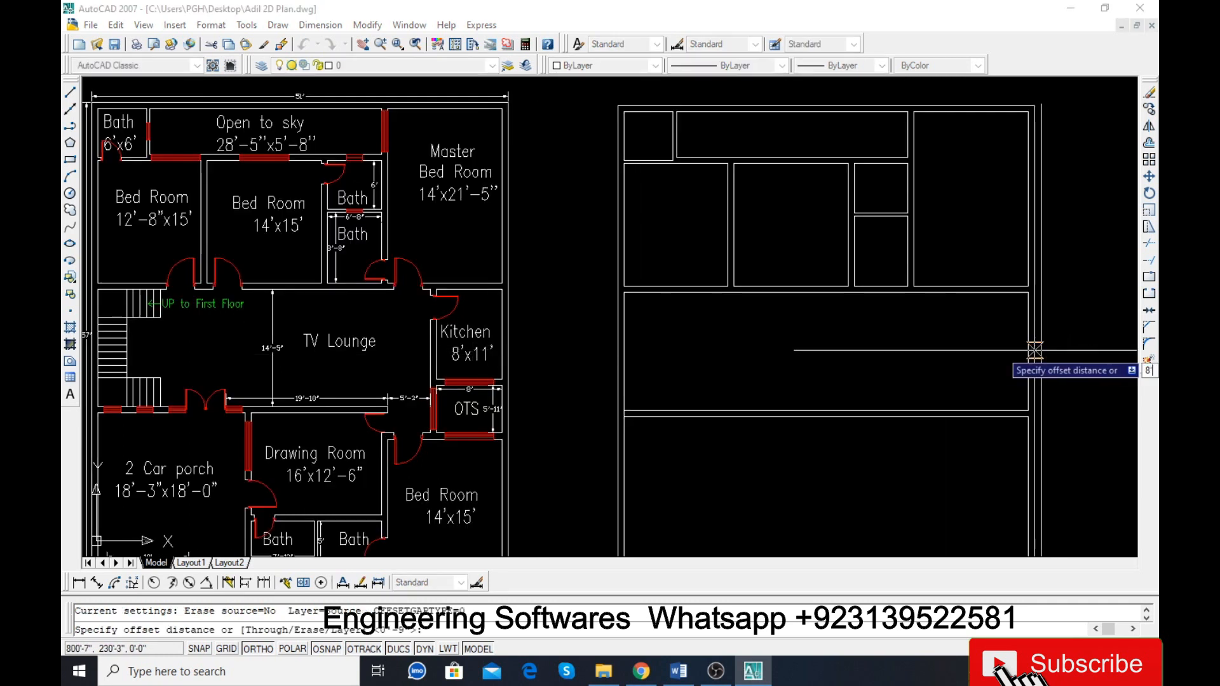
{"action": "key", "text": "Return"}
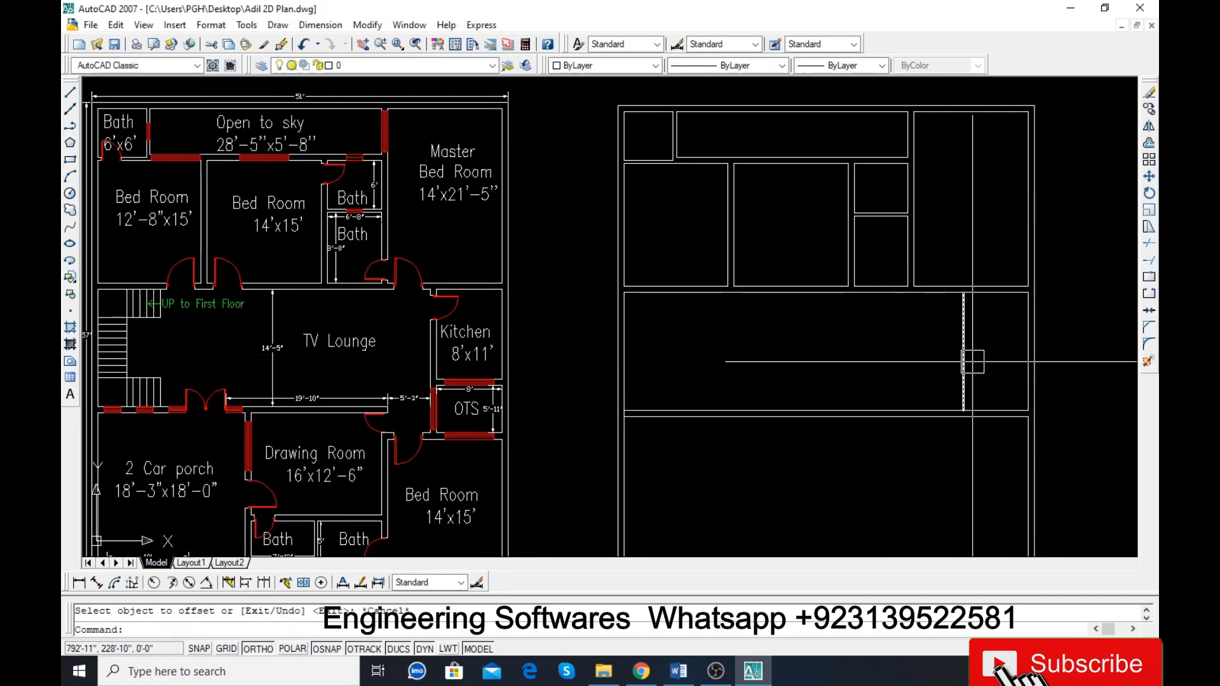
{"action": "left_click", "coordinate": [964, 346]}
{"action": "left_click", "coordinate": [919, 362]}
{"action": "key", "text": "Return"}
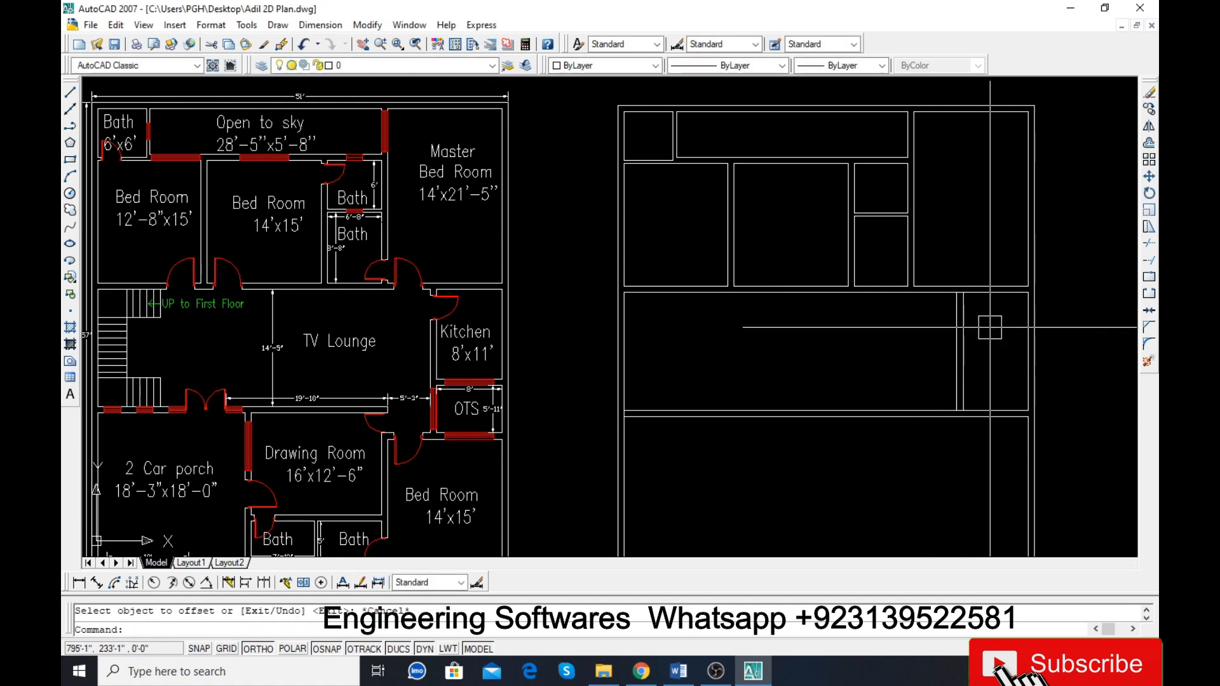
Step: Trim the lounge's north and south wall lines across the two ends of the kitchen partition
{"action": "type", "text": "tr"}
{"action": "key", "text": "Return"}
{"action": "key", "text": "Return"}
{"action": "scroll", "coordinate": [927, 311], "scroll_direction": "up", "scroll_amount": 5}
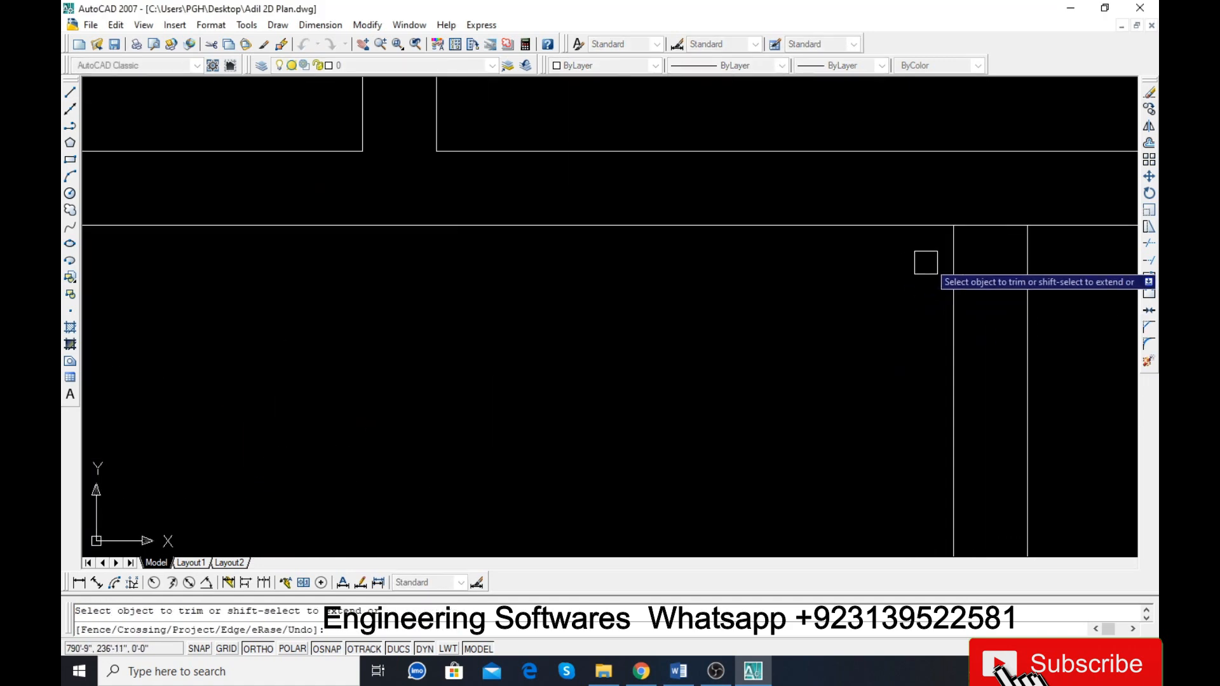
{"action": "left_click", "coordinate": [911, 233]}
{"action": "scroll", "coordinate": [916, 235], "scroll_direction": "up", "scroll_amount": 5}
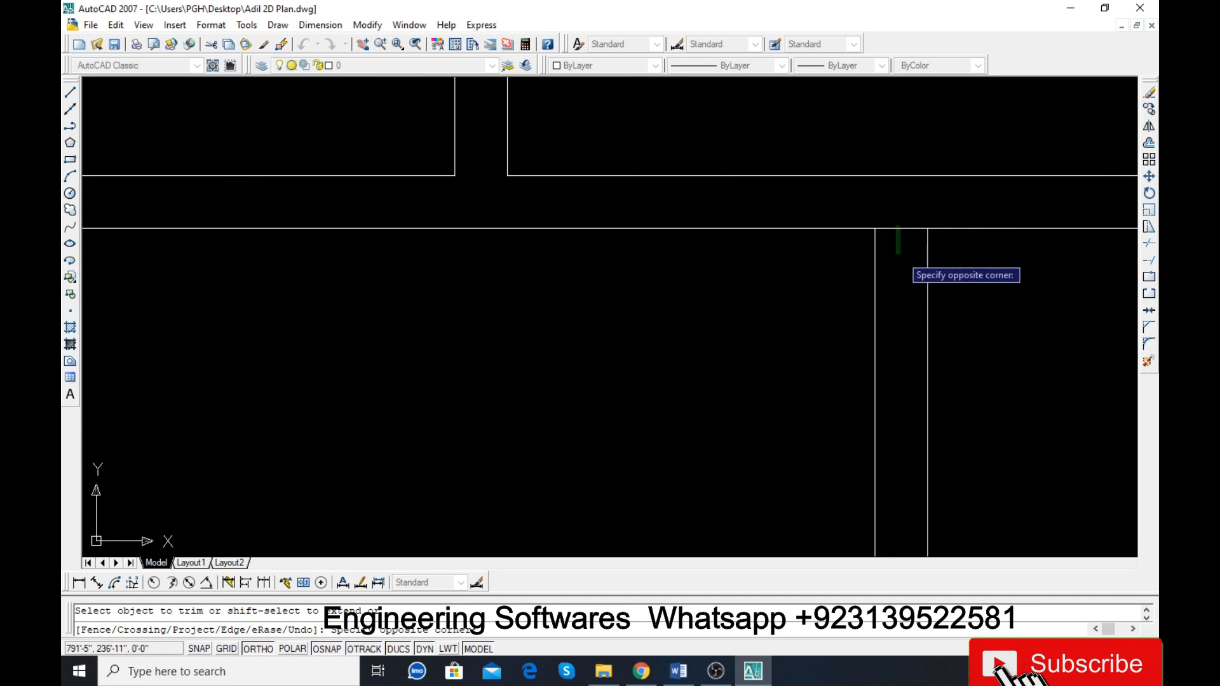
{"action": "left_click", "coordinate": [901, 254]}
{"action": "scroll", "coordinate": [830, 235], "scroll_direction": "down", "scroll_amount": 8}
{"action": "scroll", "coordinate": [862, 405], "scroll_direction": "up", "scroll_amount": 6}
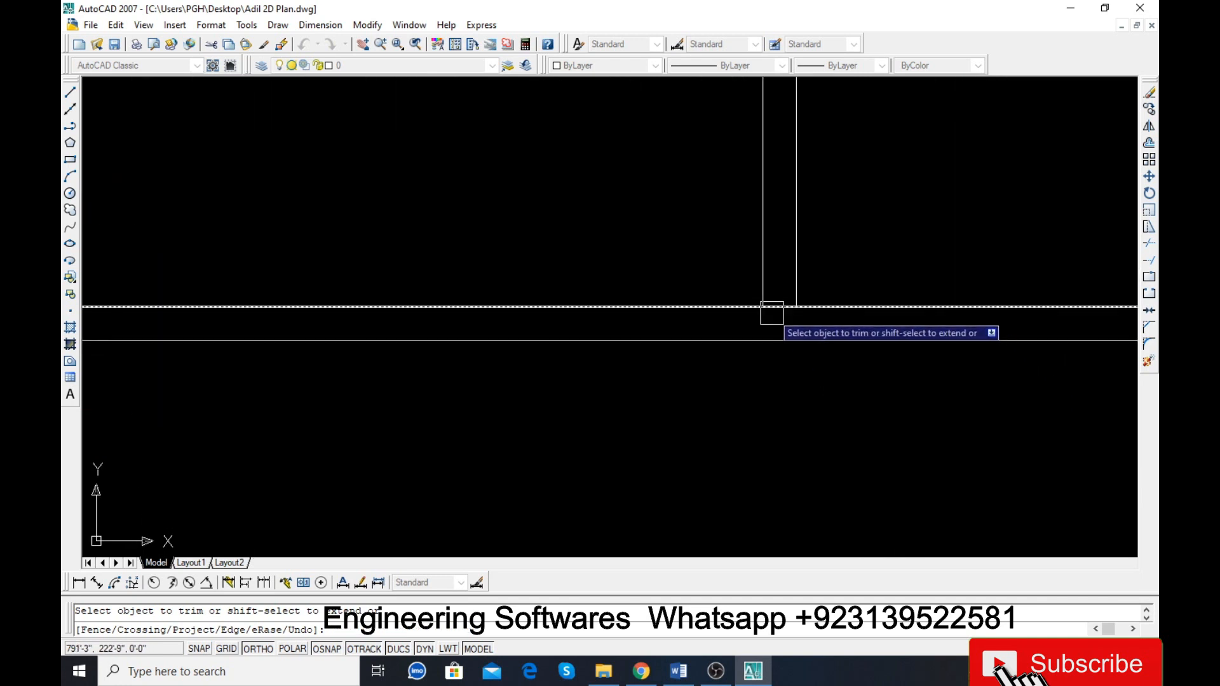
{"action": "scroll", "coordinate": [762, 315], "scroll_direction": "down", "scroll_amount": 6}
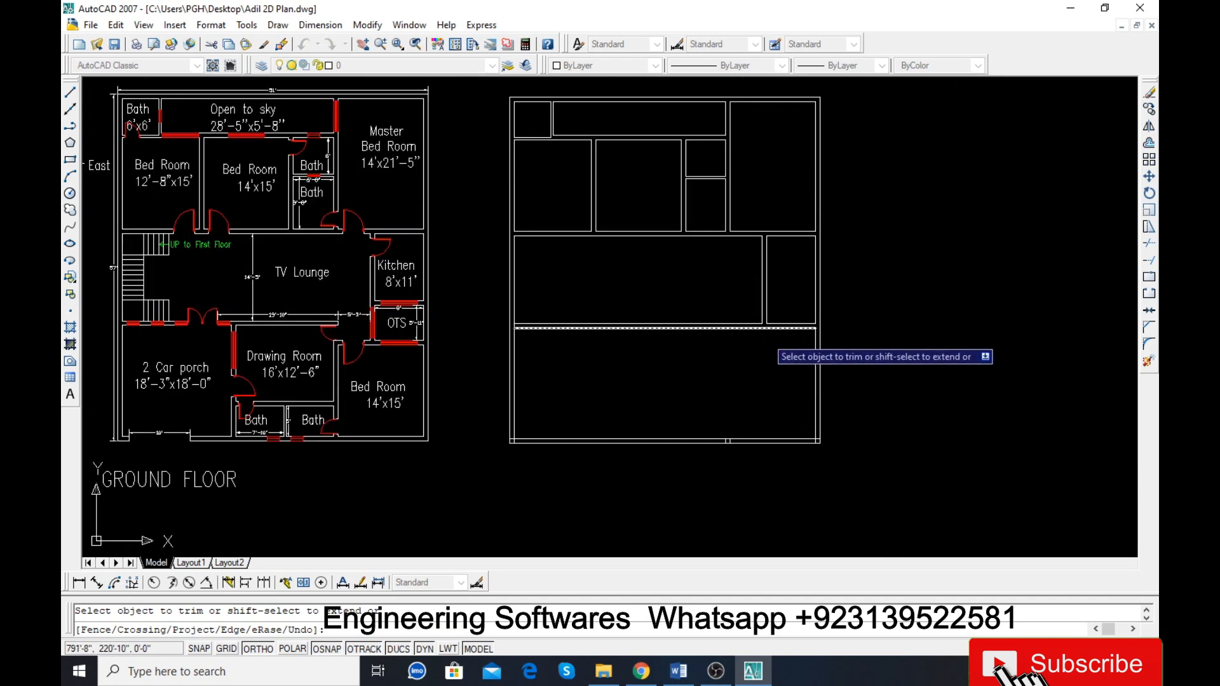
Step: Erase the short leftover vertical lines inside the south outer wall
{"action": "scroll", "coordinate": [712, 439], "scroll_direction": "up", "scroll_amount": 3}
{"action": "key", "text": "Escape"}
{"action": "left_click", "coordinate": [703, 406]}
{"action": "left_click", "coordinate": [796, 485]}
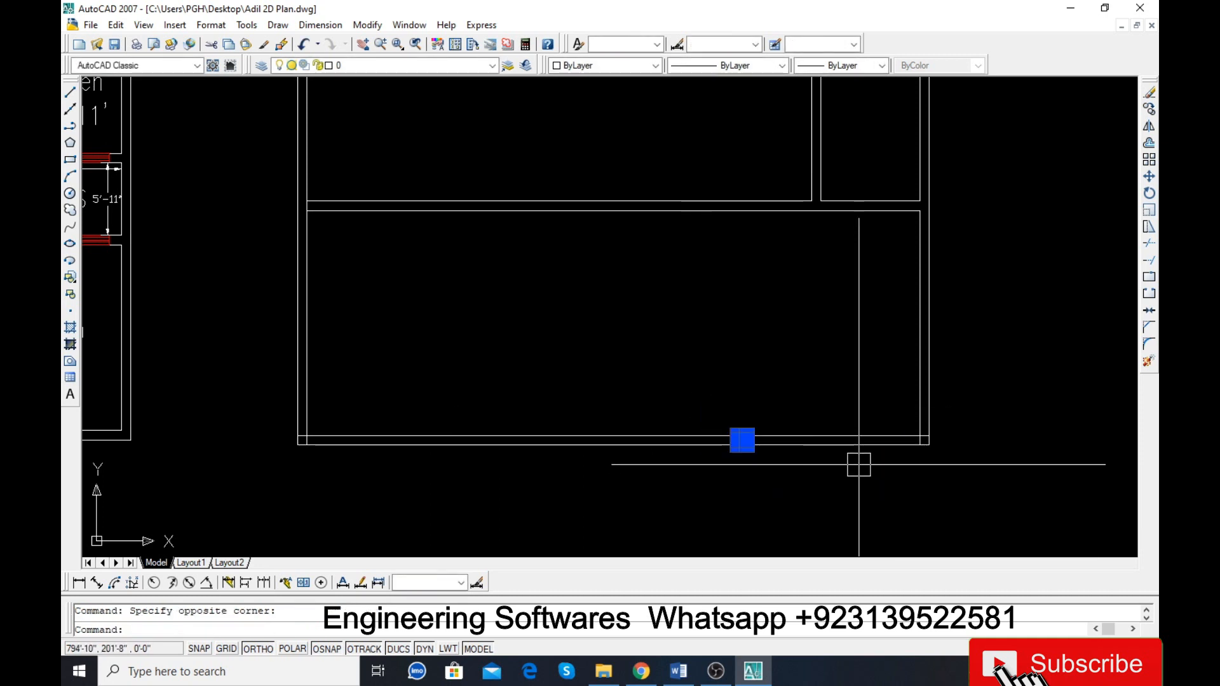
Step: Trim the overlapping inner wall lines at the southeast and southwest corners of the outer wall
{"action": "type", "text": "tr"}
{"action": "key", "text": "Return"}
{"action": "scroll", "coordinate": [925, 439], "scroll_direction": "up", "scroll_amount": 3}
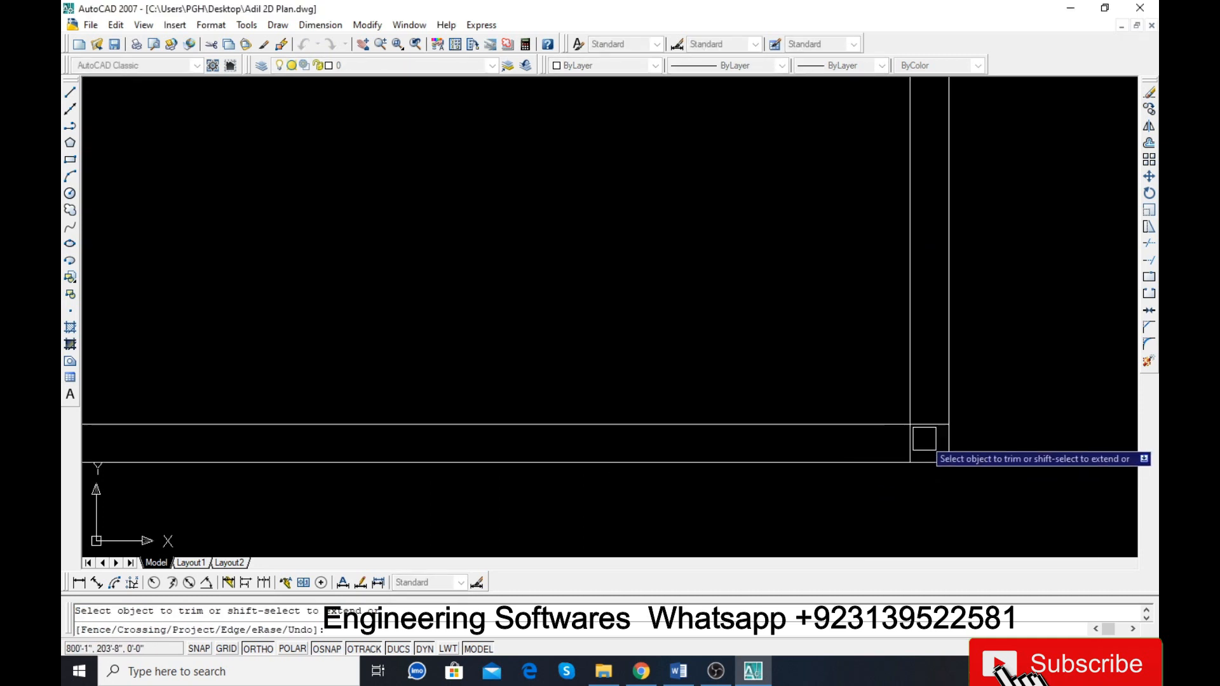
{"action": "scroll", "coordinate": [924, 438], "scroll_direction": "up", "scroll_amount": 3}
{"action": "scroll", "coordinate": [897, 441], "scroll_direction": "down", "scroll_amount": 6}
{"action": "scroll", "coordinate": [464, 448], "scroll_direction": "up", "scroll_amount": 2}
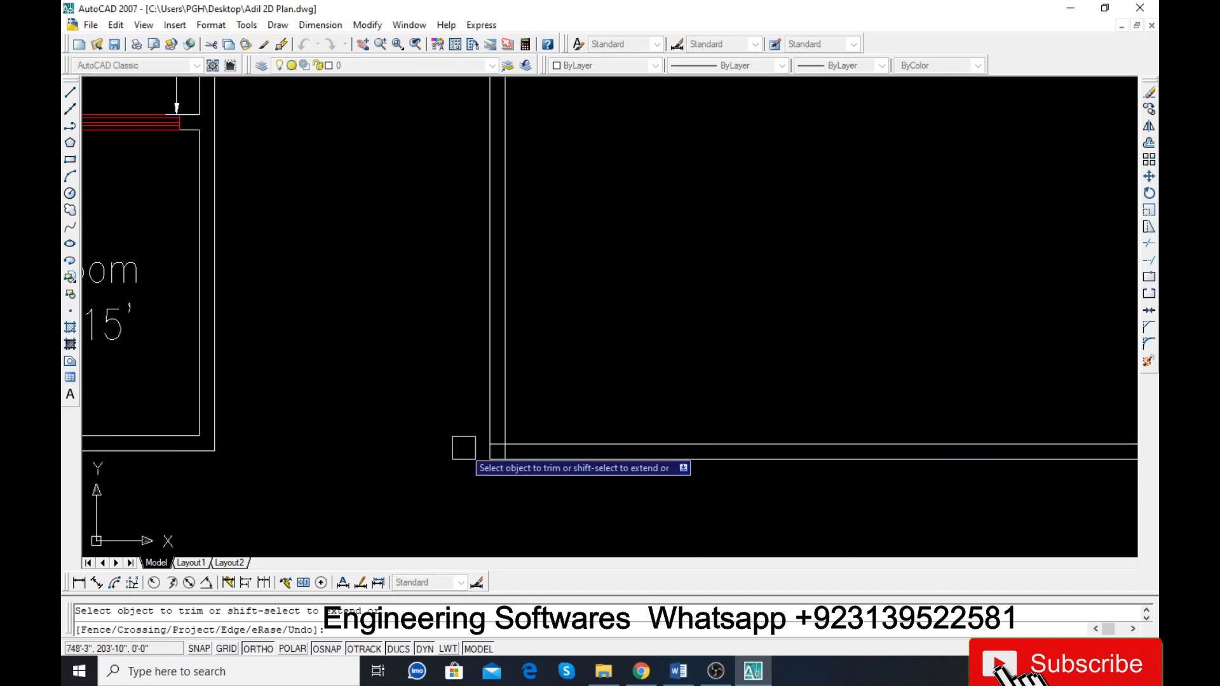
{"action": "scroll", "coordinate": [490, 446], "scroll_direction": "up", "scroll_amount": 5}
{"action": "left_click", "coordinate": [547, 463]}
{"action": "scroll", "coordinate": [547, 470], "scroll_direction": "down", "scroll_amount": 6}
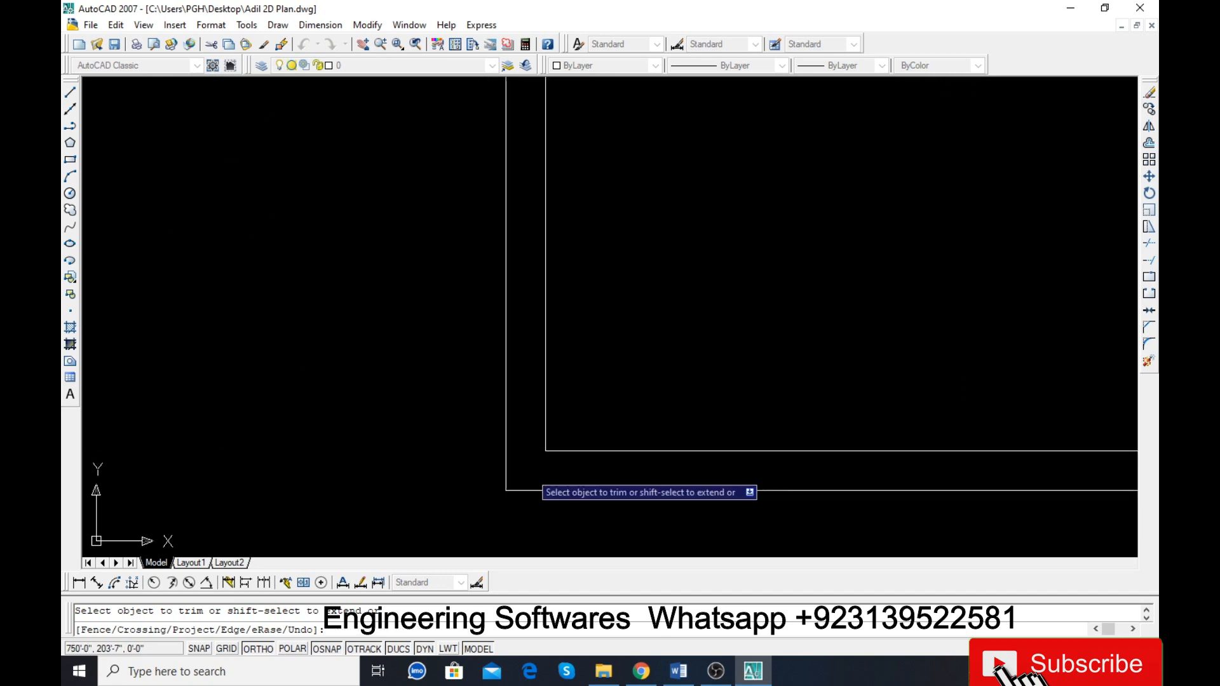
Step: Trim the west outer wall's inner line across the end of the lounge's south wall
{"action": "scroll", "coordinate": [549, 394], "scroll_direction": "up", "scroll_amount": 6}
{"action": "scroll", "coordinate": [545, 358], "scroll_direction": "up", "scroll_amount": 2}
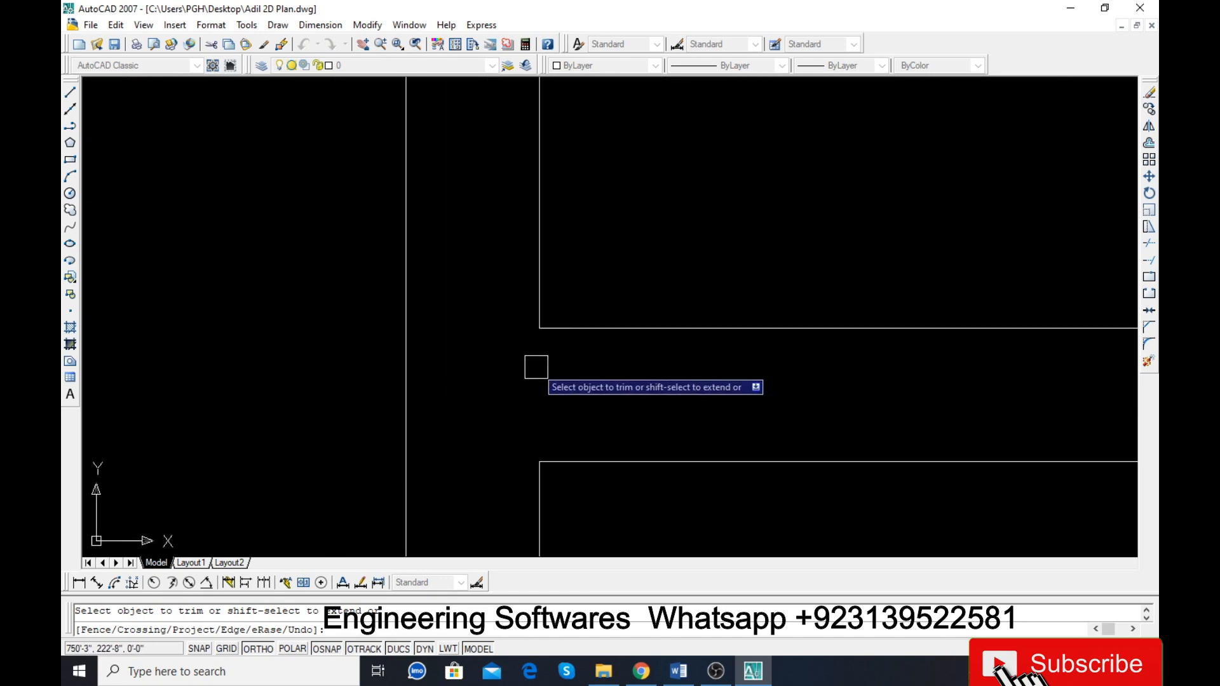
{"action": "scroll", "coordinate": [534, 364], "scroll_direction": "down", "scroll_amount": 6}
{"action": "scroll", "coordinate": [769, 359], "scroll_direction": "down", "scroll_amount": 3}
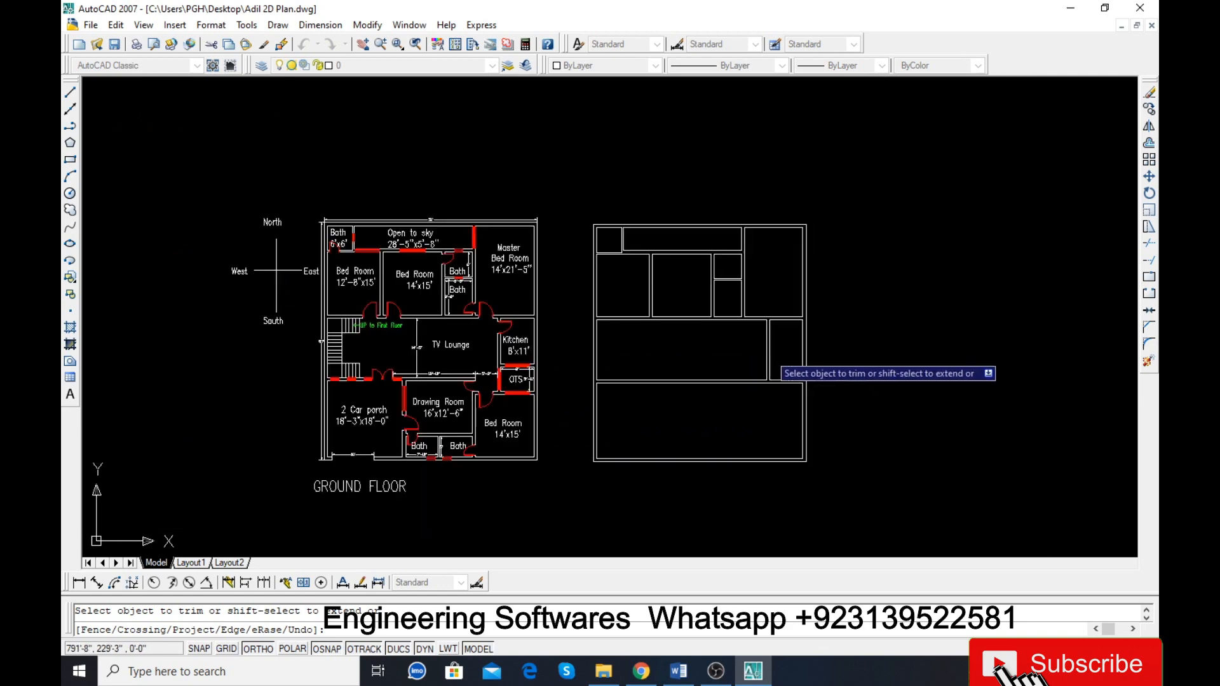
{"action": "scroll", "coordinate": [667, 382], "scroll_direction": "up", "scroll_amount": 3}
{"action": "scroll", "coordinate": [708, 408], "scroll_direction": "down", "scroll_amount": 3}
{"action": "key", "text": "Escape"}
{"action": "key", "text": "Escape"}
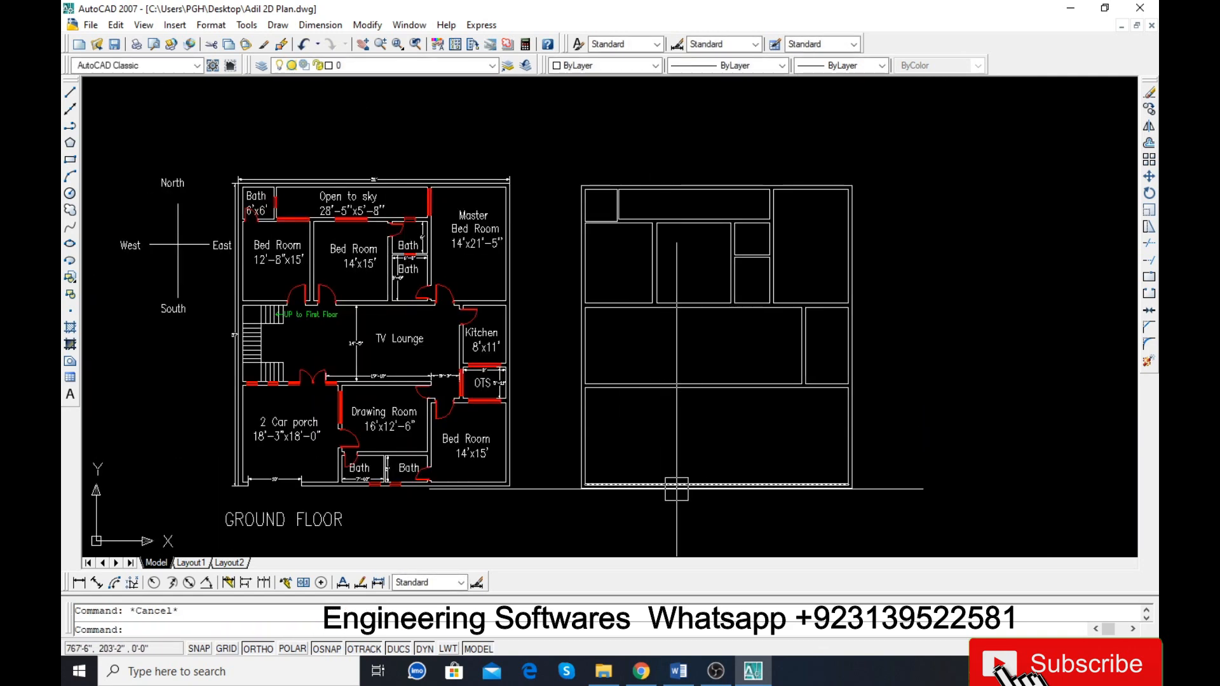
Step: Offset the east wall's inner line 14' inward in the south part to mark the southeast bedroom's west side
{"action": "scroll", "coordinate": [502, 491], "scroll_direction": "up", "scroll_amount": 2}
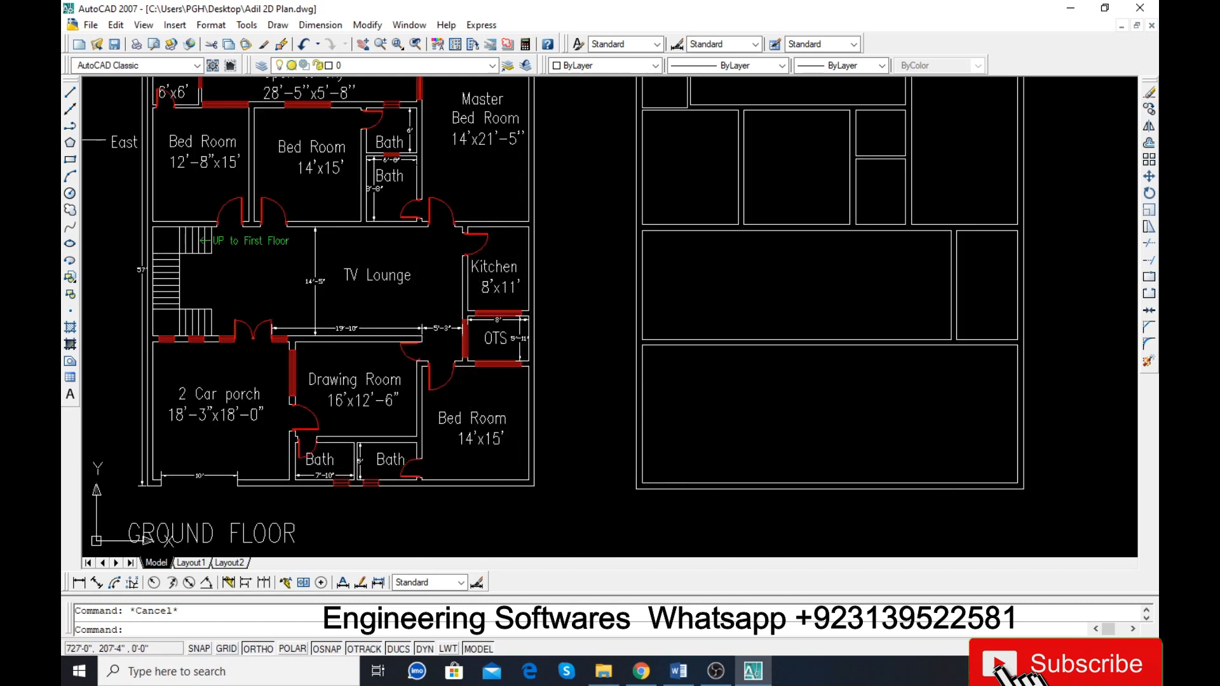
{"action": "type", "text": "o"}
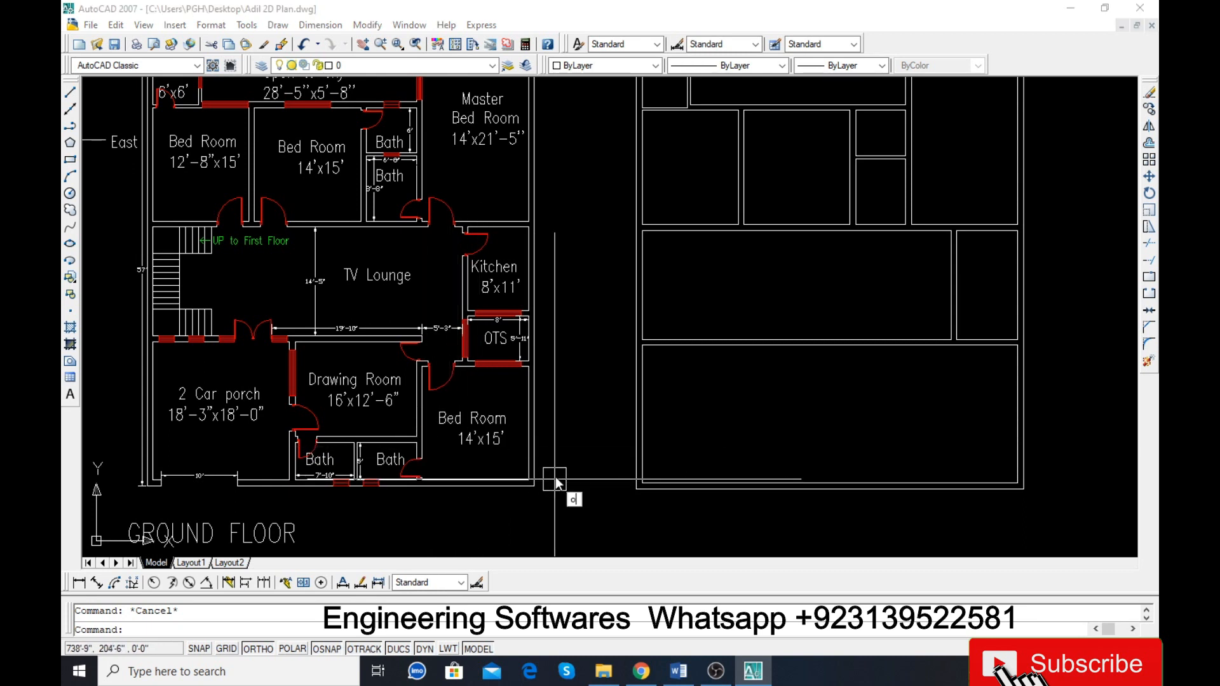
{"action": "key", "text": "Return"}
{"action": "type", "text": "14"}
{"action": "key", "text": "Return"}
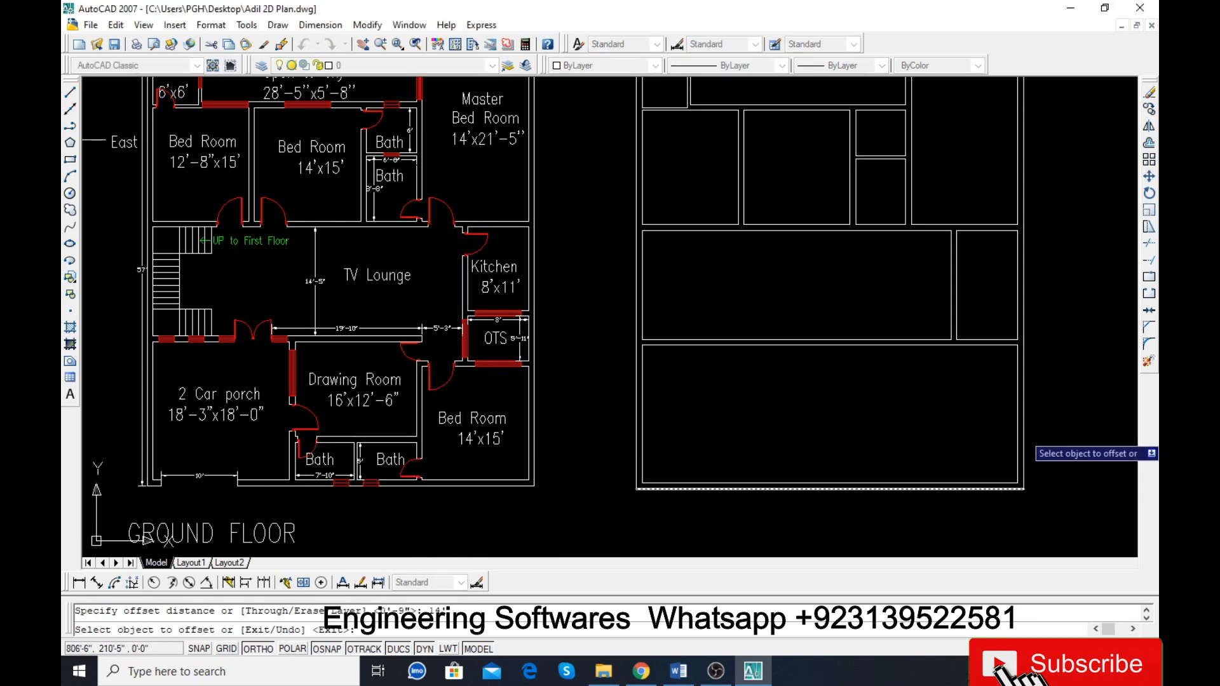
{"action": "left_click", "coordinate": [1017, 435]}
{"action": "left_click", "coordinate": [899, 449]}
{"action": "key", "text": "Return"}
Step: Offset the southeast bedroom's west line 9" further west to form the partition's thickness
{"action": "key", "text": "Return"}
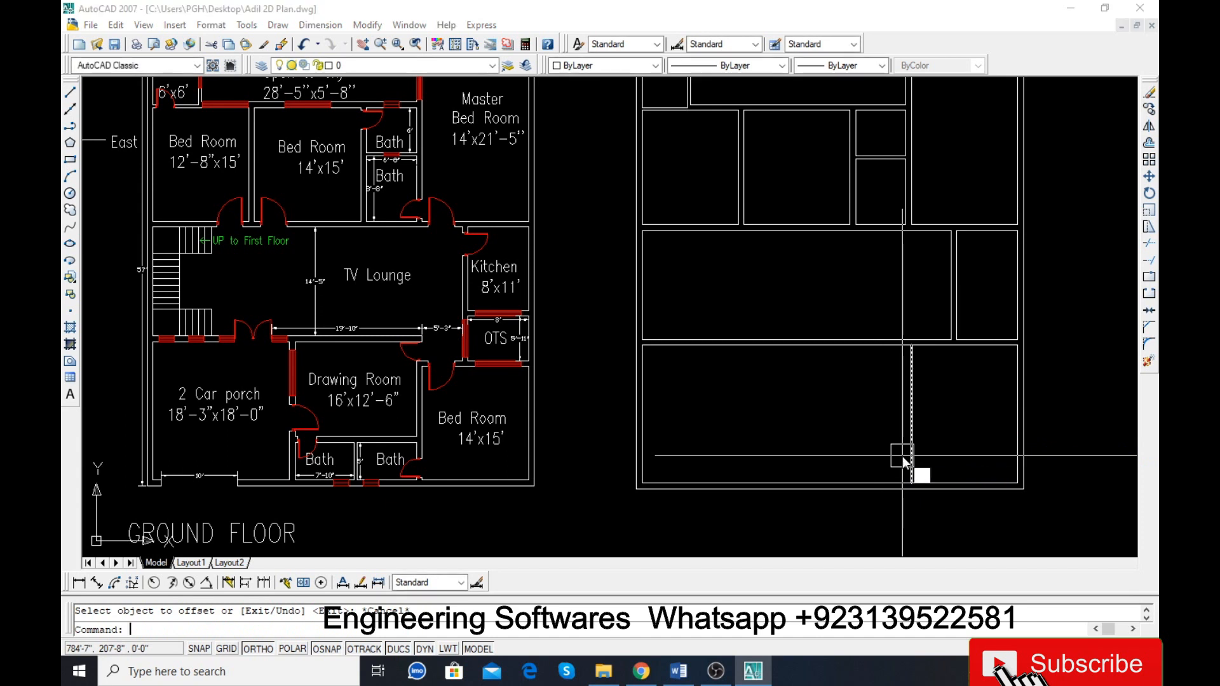
{"action": "type", "text": "9"}
{"action": "key", "text": "Return"}
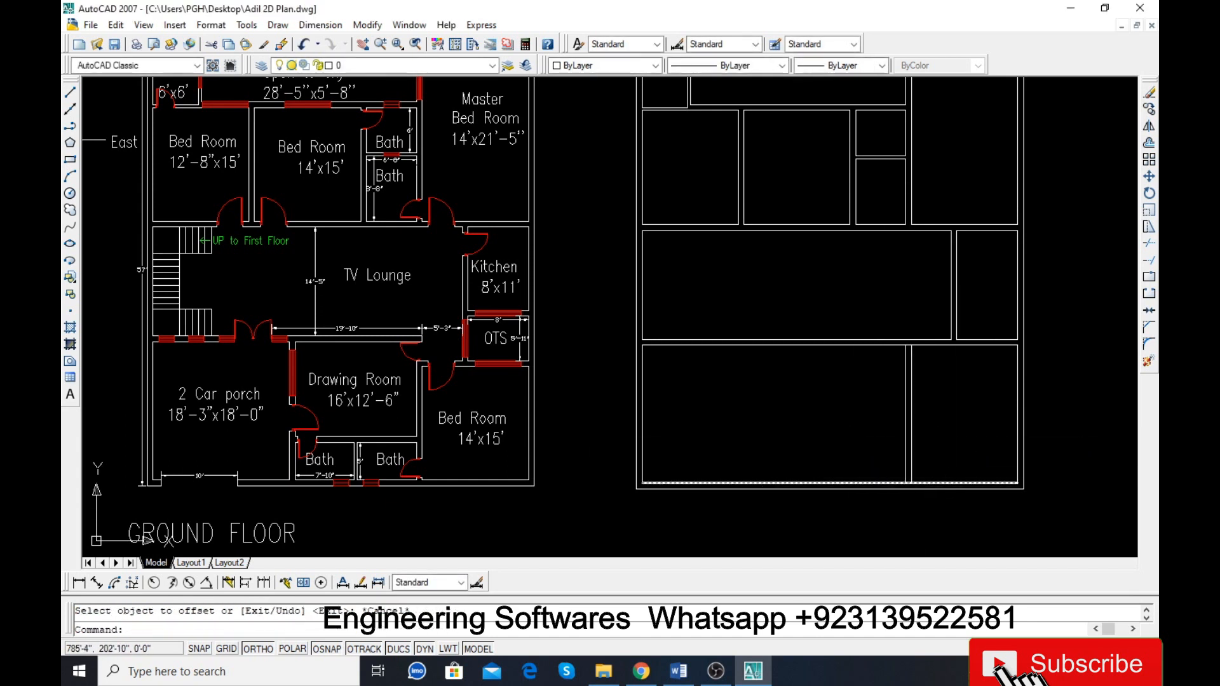
{"action": "key", "text": "Escape"}
Step: Trim the adjoining horizontal wall lines across the ends of the southeast bedroom partition
{"action": "scroll", "coordinate": [902, 491], "scroll_direction": "up", "scroll_amount": 5}
{"action": "type", "text": "tr"}
{"action": "key", "text": "Return"}
{"action": "key", "text": "Return"}
{"action": "scroll", "coordinate": [926, 485], "scroll_direction": "down", "scroll_amount": 3}
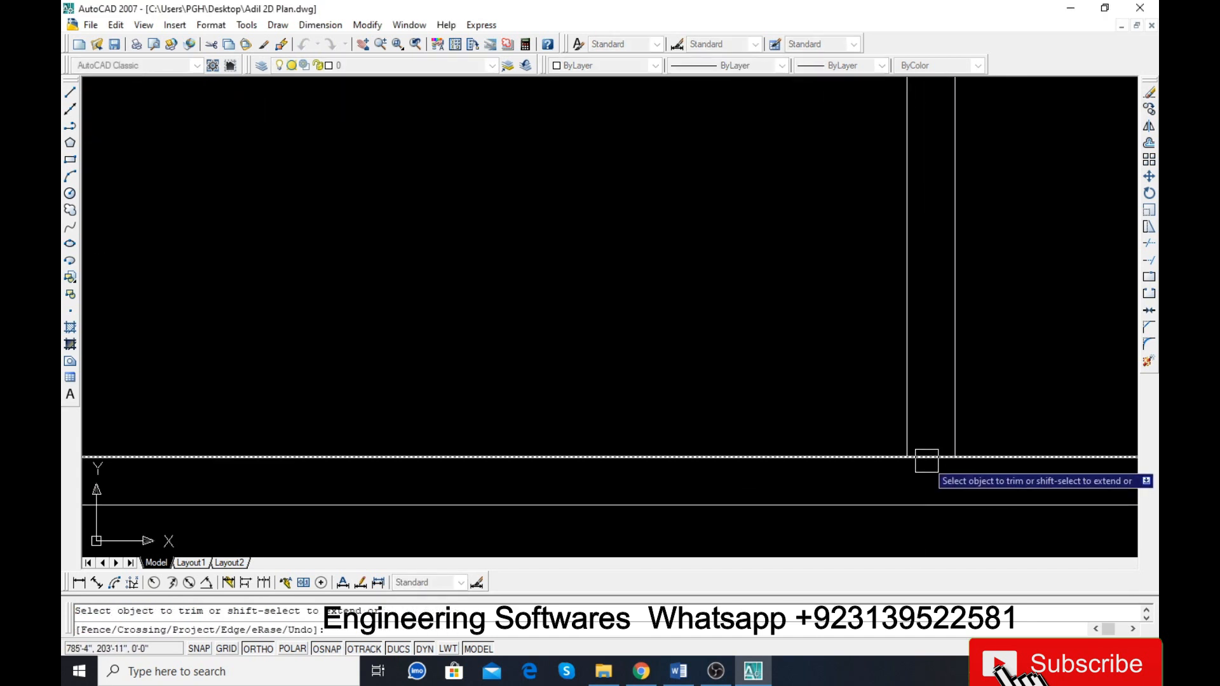
{"action": "scroll", "coordinate": [810, 467], "scroll_direction": "down", "scroll_amount": 5}
{"action": "key", "text": "Escape"}
{"action": "scroll", "coordinate": [871, 481], "scroll_direction": "up", "scroll_amount": 5}
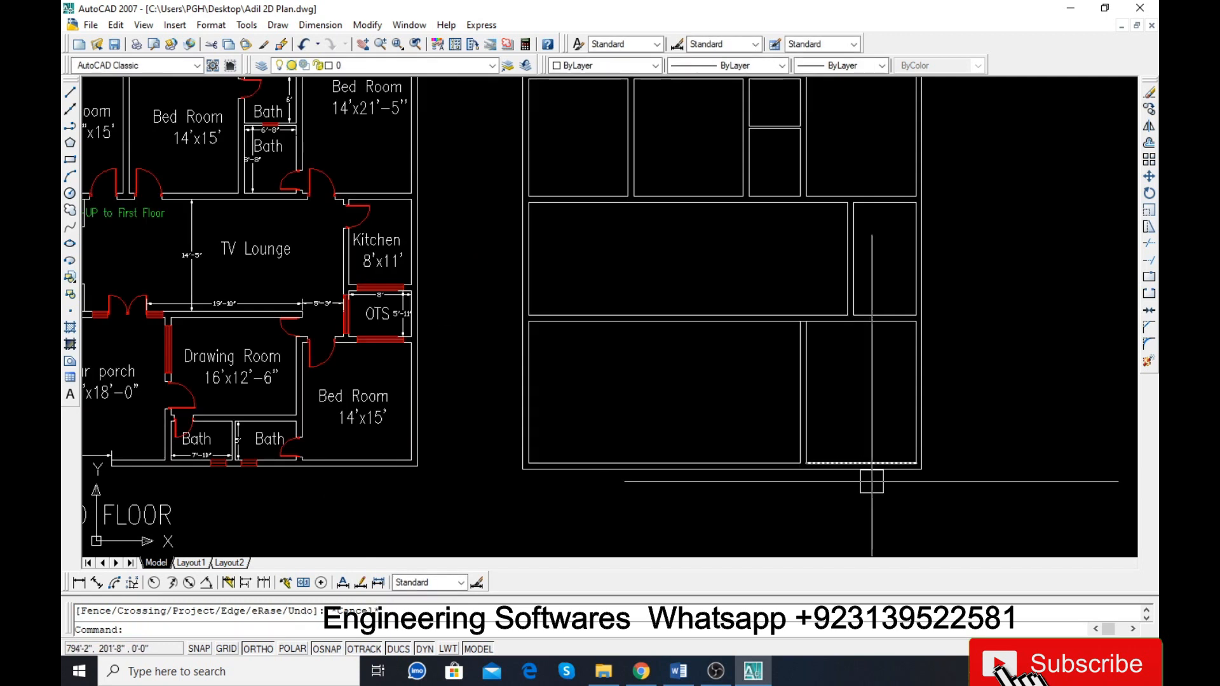
Step: Offset the south wall's inner line 15' north within the southeast bedroom to mark the room's north side
{"action": "type", "text": "o"}
{"action": "key", "text": "Return"}
{"action": "type", "text": "15"}
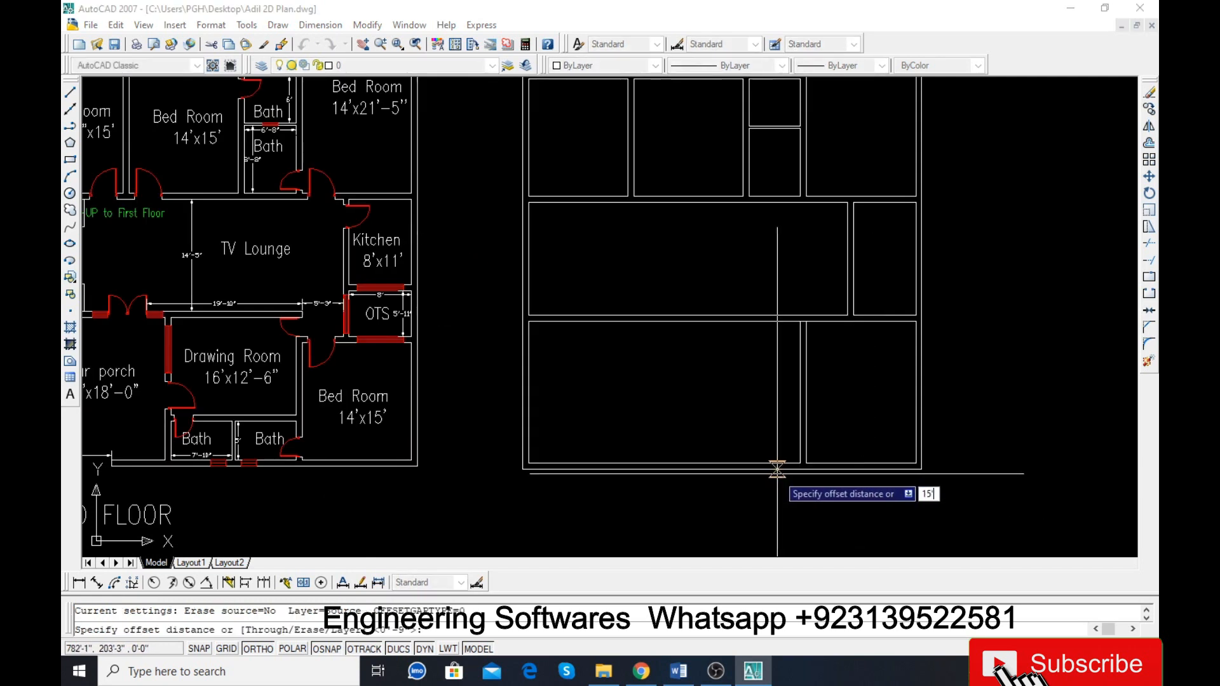
{"action": "key", "text": "Return"}
{"action": "left_click", "coordinate": [837, 462]}
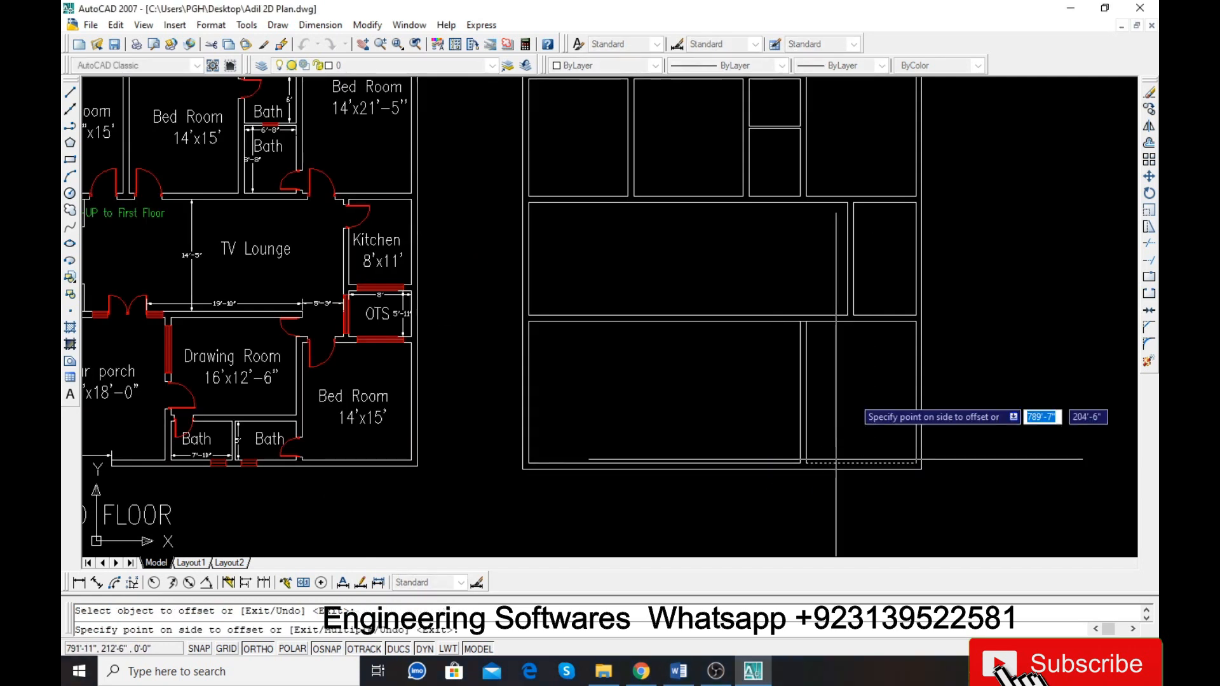
{"action": "left_click", "coordinate": [860, 400]}
{"action": "key", "text": "Escape"}
Step: Offset the southeast bedroom's north line 9" further north to form the wall's thickness
{"action": "key", "text": "Return"}
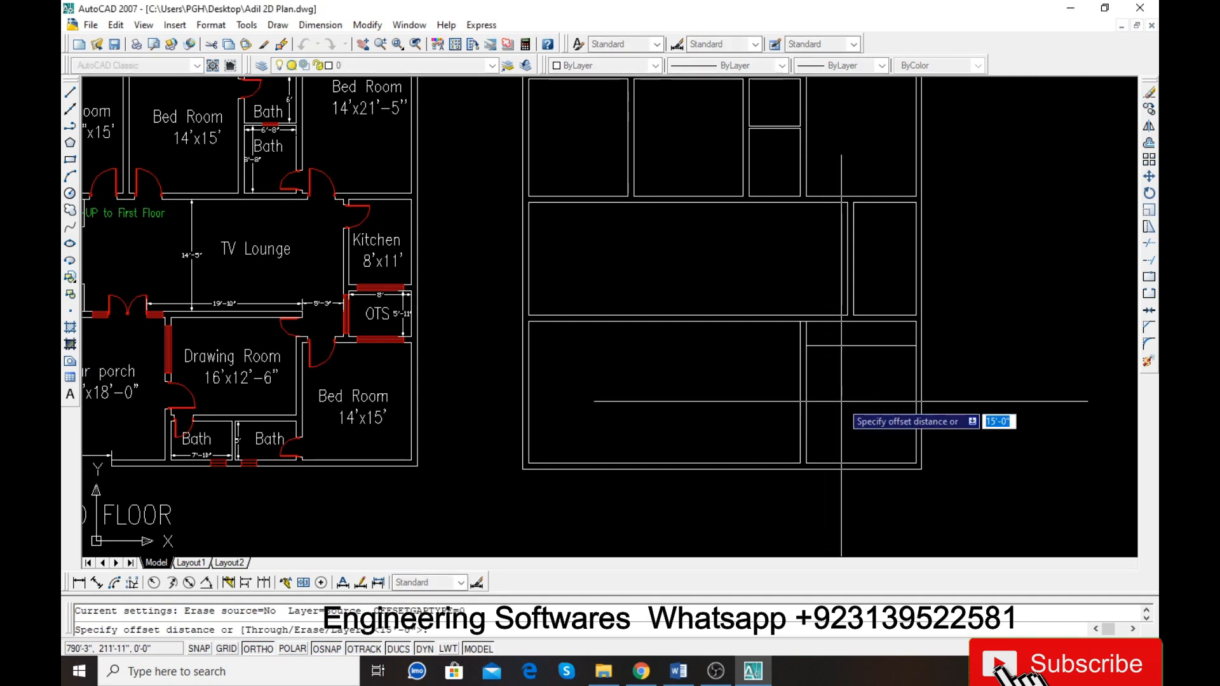
{"action": "type", "text": "9"}
{"action": "key", "text": "Return"}
{"action": "left_click", "coordinate": [852, 349]}
{"action": "left_click", "coordinate": [849, 313]}
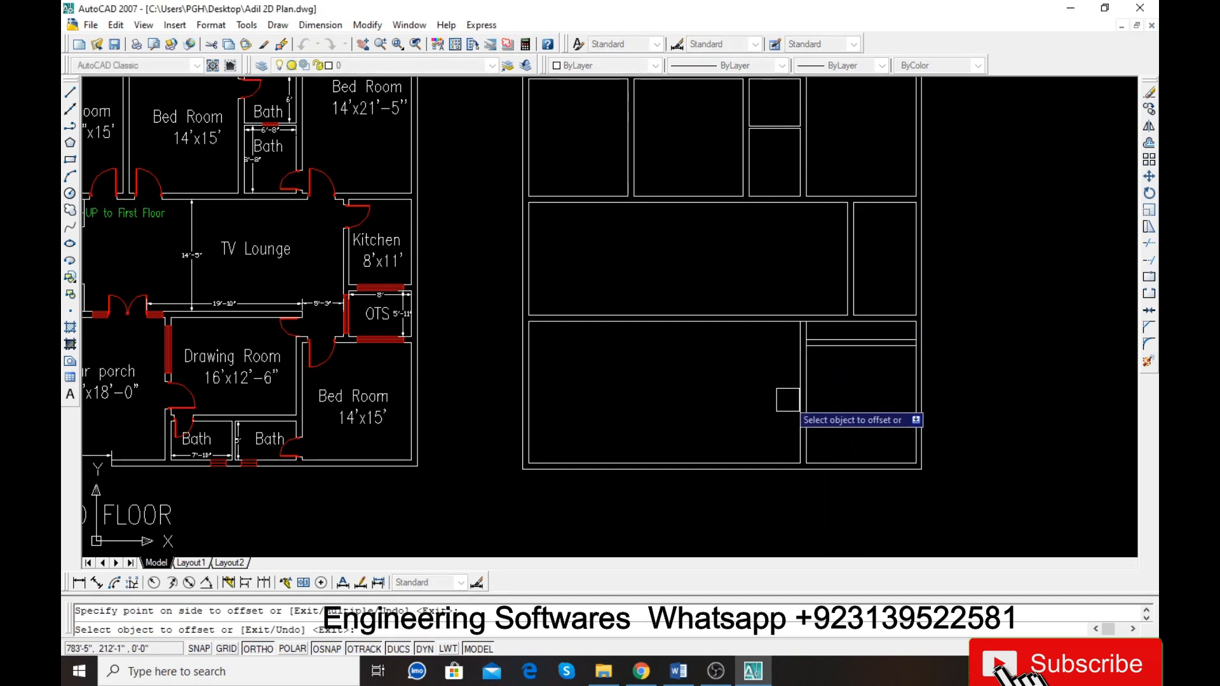
{"action": "key", "text": "Escape"}
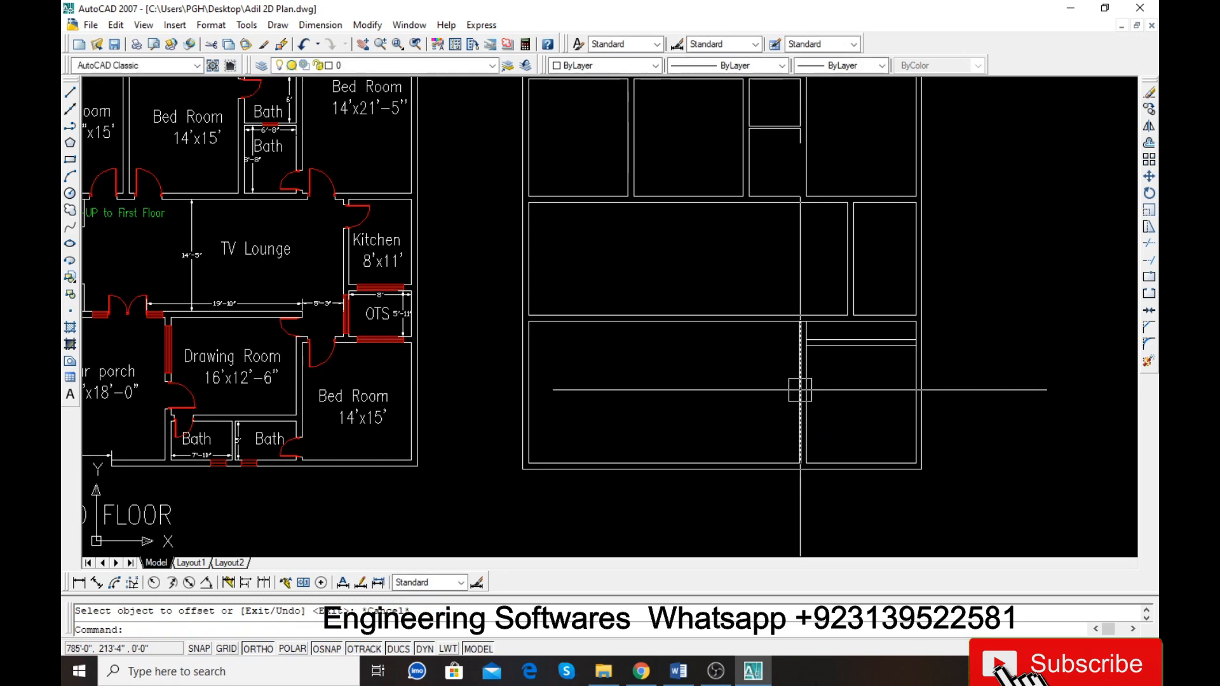
Step: Extend the kitchen partition south to the southeast bedroom's north wall and the bedroom's west partition north to the lounge's south wall
{"action": "type", "text": "ex"}
{"action": "key", "text": "Return"}
{"action": "key", "text": "Return"}
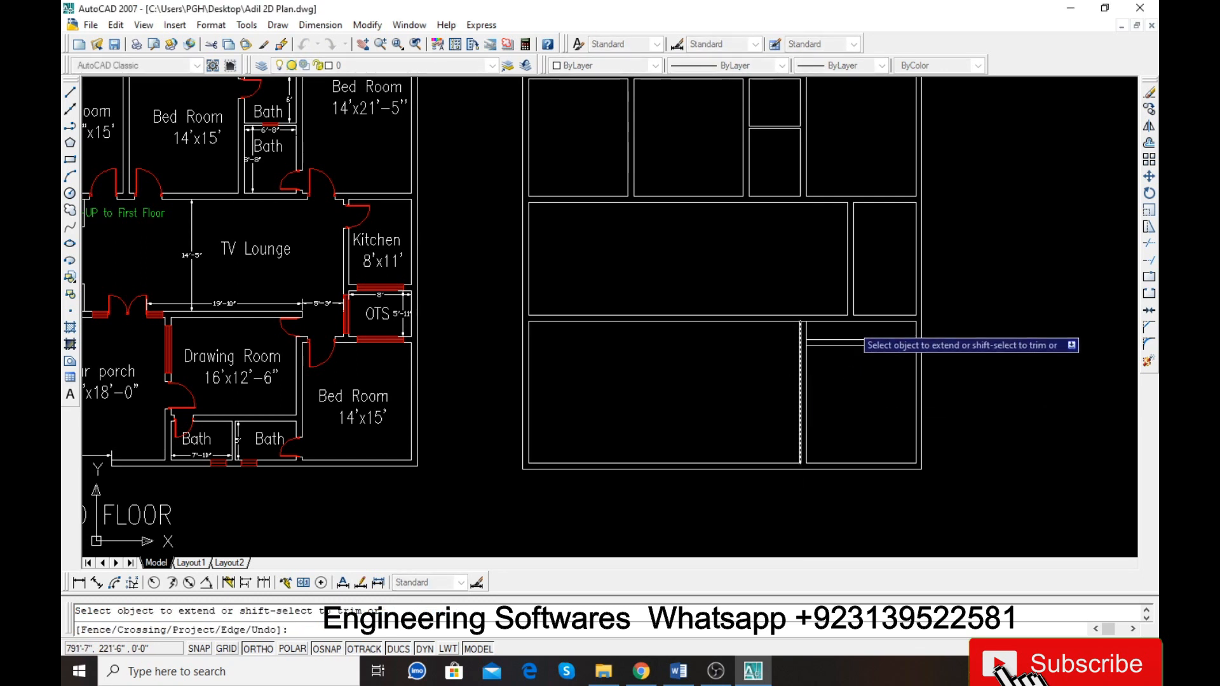
{"action": "left_click", "coordinate": [850, 287]}
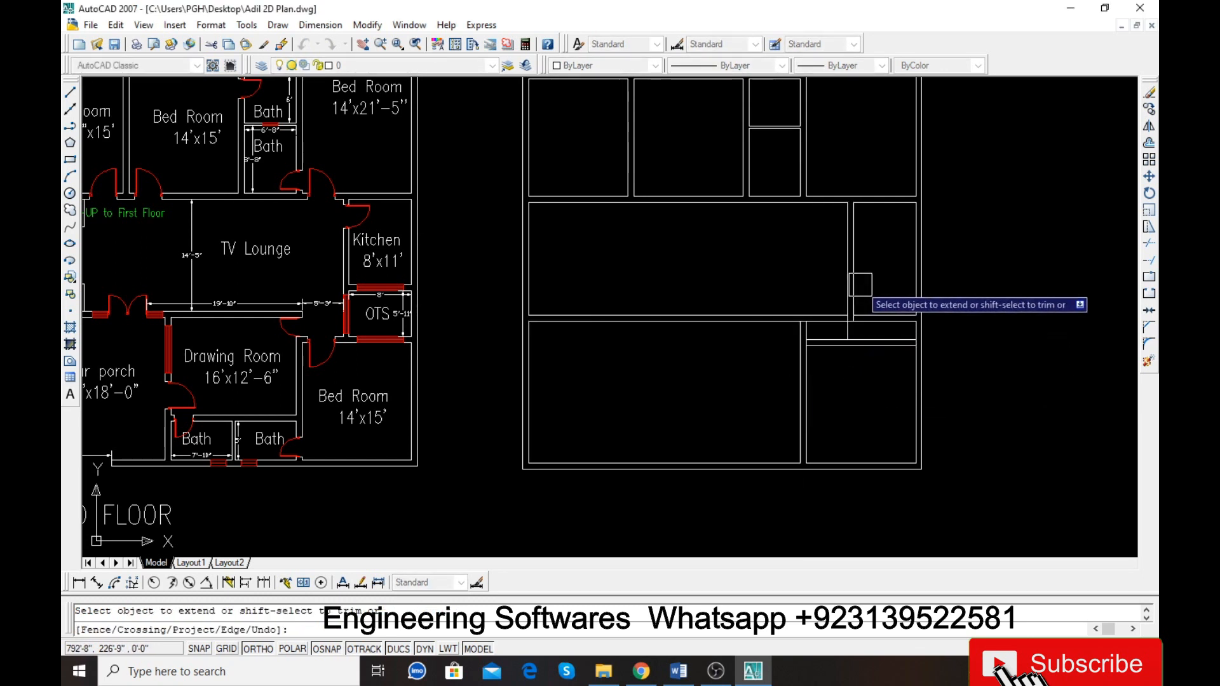
{"action": "scroll", "coordinate": [865, 286], "scroll_direction": "up", "scroll_amount": 4}
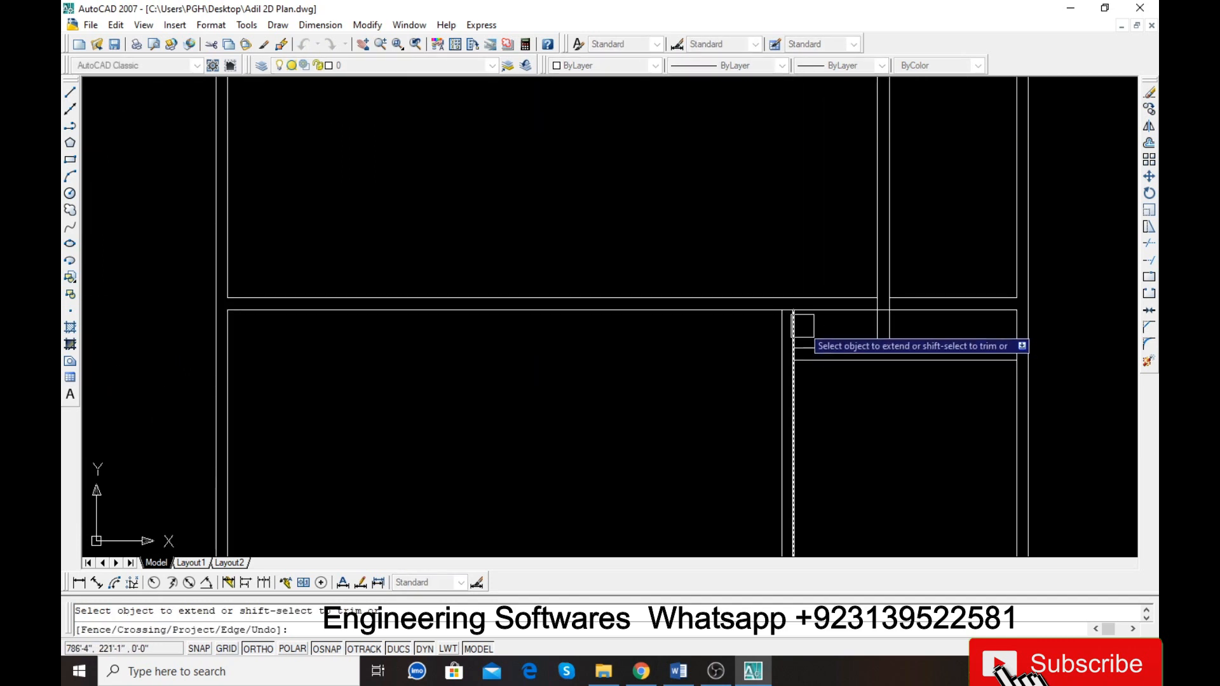
{"action": "scroll", "coordinate": [793, 325], "scroll_direction": "down", "scroll_amount": 5}
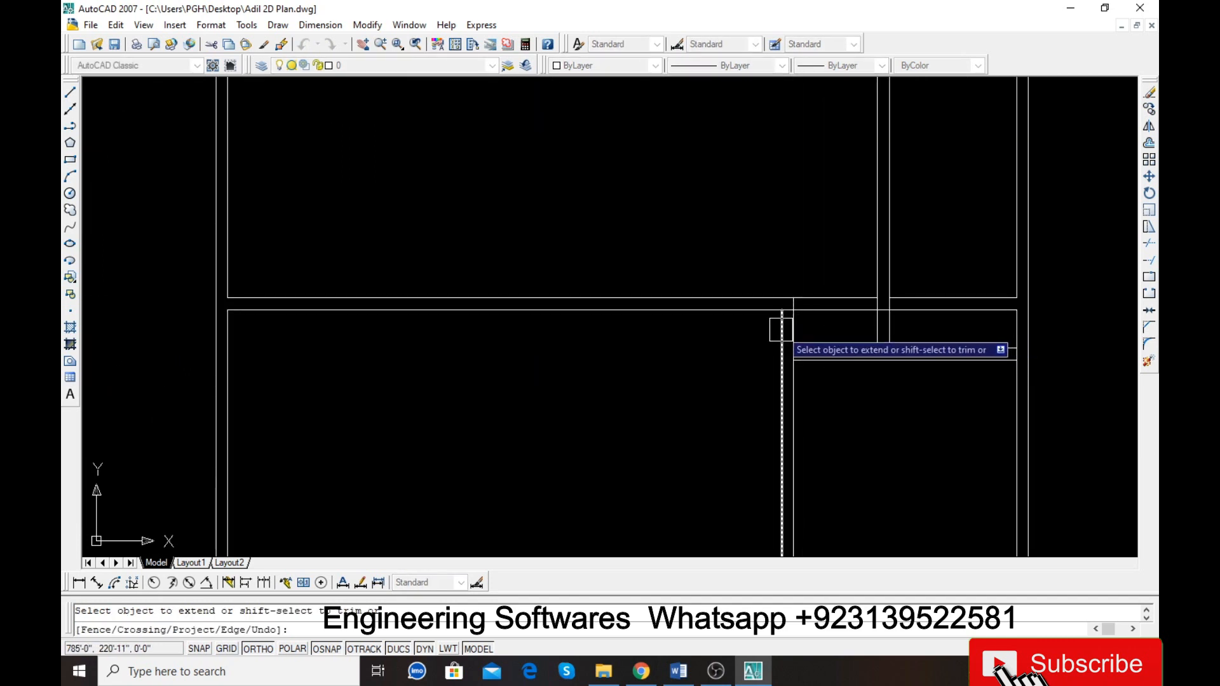
{"action": "scroll", "coordinate": [905, 379], "scroll_direction": "up", "scroll_amount": 2}
{"action": "key", "text": "Escape"}
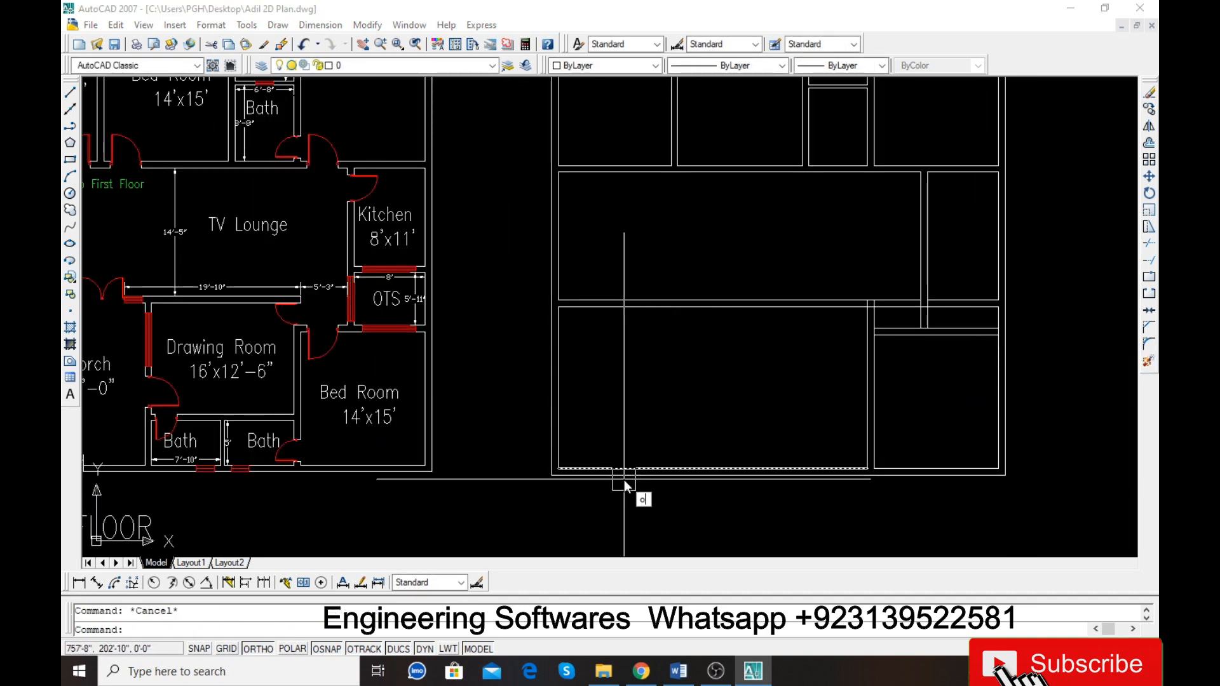
Step: Offset the south wall's inner line west of the southeast bedroom 5' north to mark the baths' north side
{"action": "type", "text": "o"}
{"action": "key", "text": "Return"}
{"action": "type", "text": "5'"}
{"action": "key", "text": "Return"}
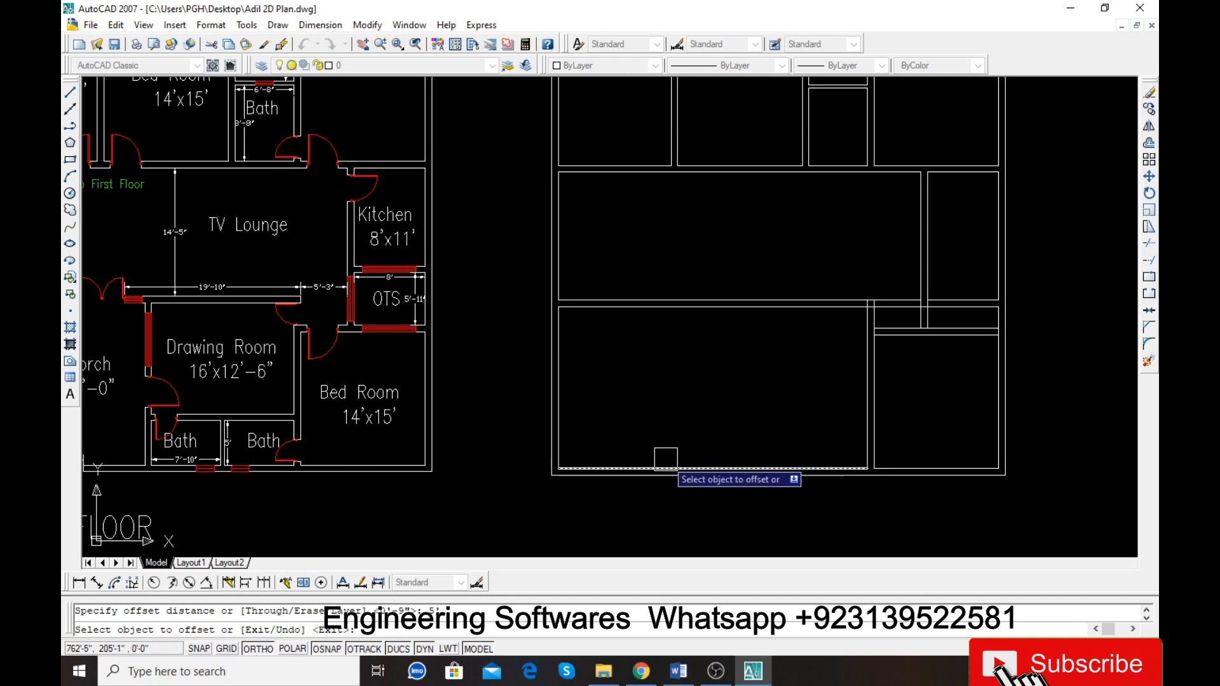
{"action": "left_click", "coordinate": [665, 468]}
{"action": "left_click", "coordinate": [676, 438]}
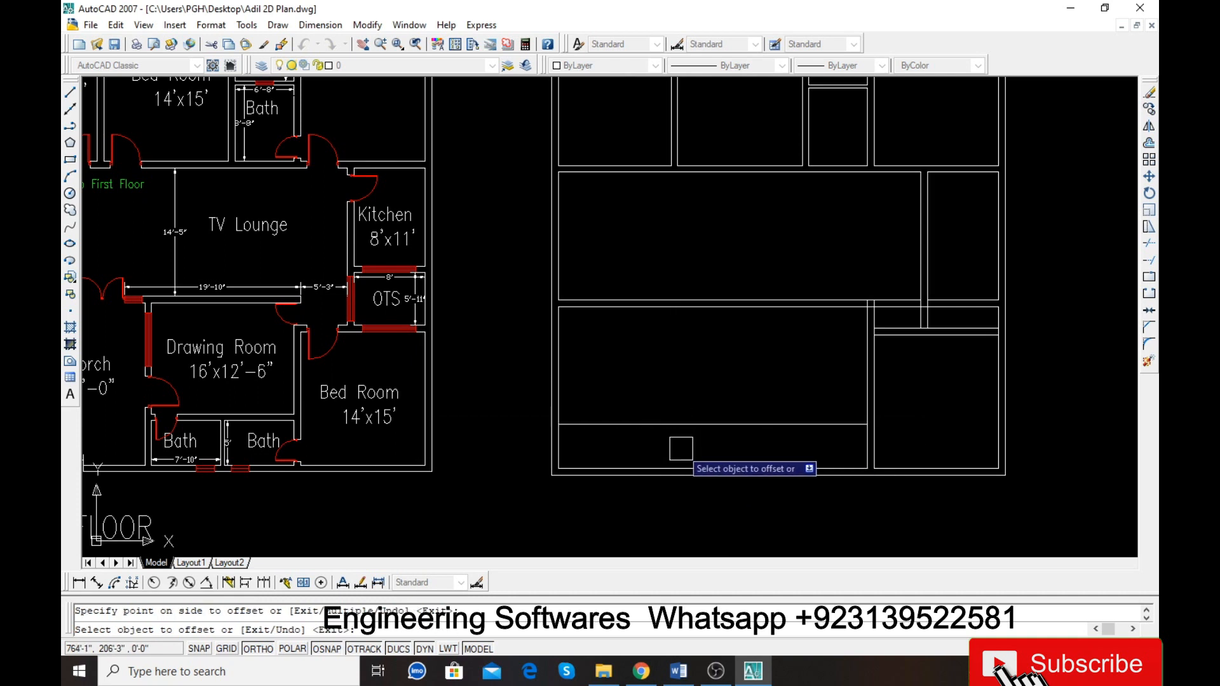
{"action": "key", "text": "Escape"}
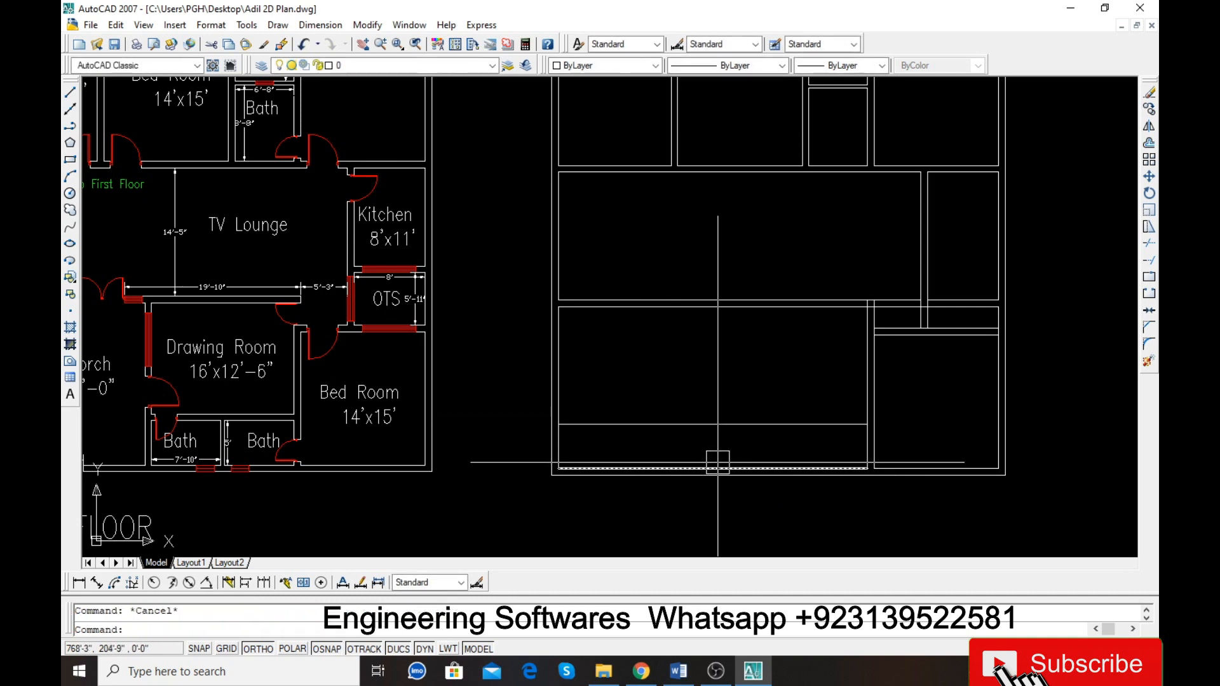
Step: Offset the baths' north line 4.5" further north to form the thin wall's thickness
{"action": "key", "text": "Return"}
{"action": "type", "text": "4.5"}
{"action": "key", "text": "Return"}
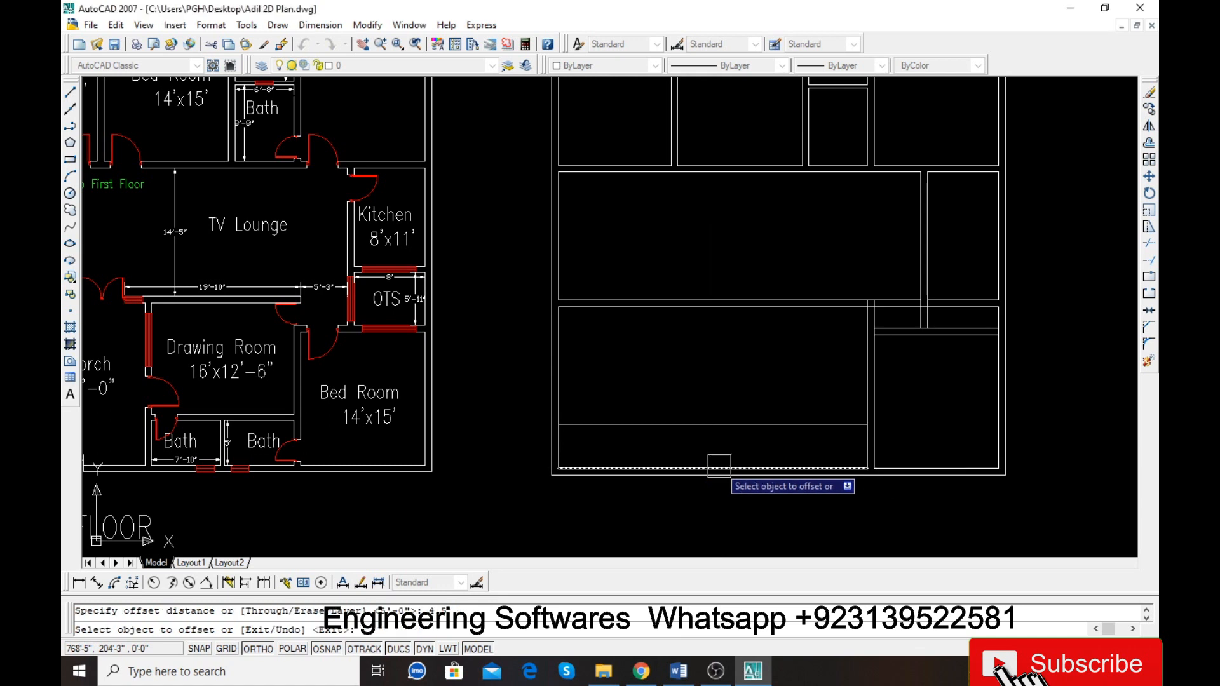
{"action": "left_click", "coordinate": [743, 425]}
{"action": "left_click", "coordinate": [753, 414]}
{"action": "key", "text": "Escape"}
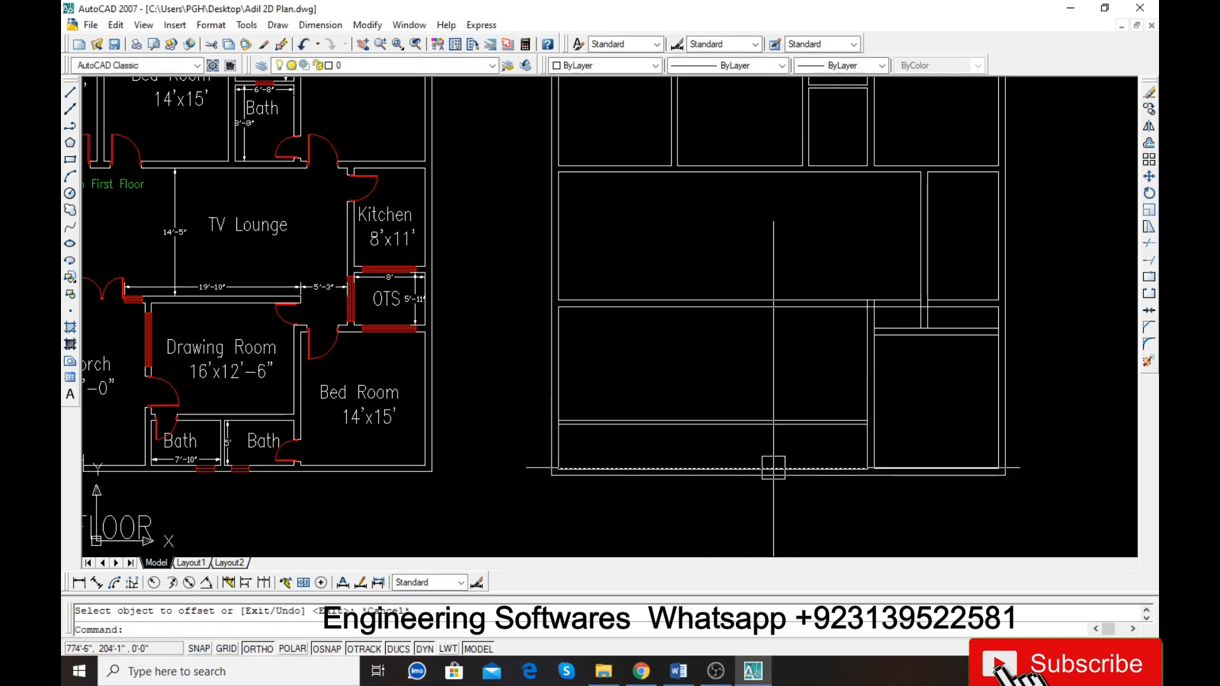
Step: Offset the west outer wall's inner line or the bedroom partition's facing line by 16' to mark the drawing room's west side
{"action": "key", "text": "Return"}
{"action": "type", "text": "16'"}
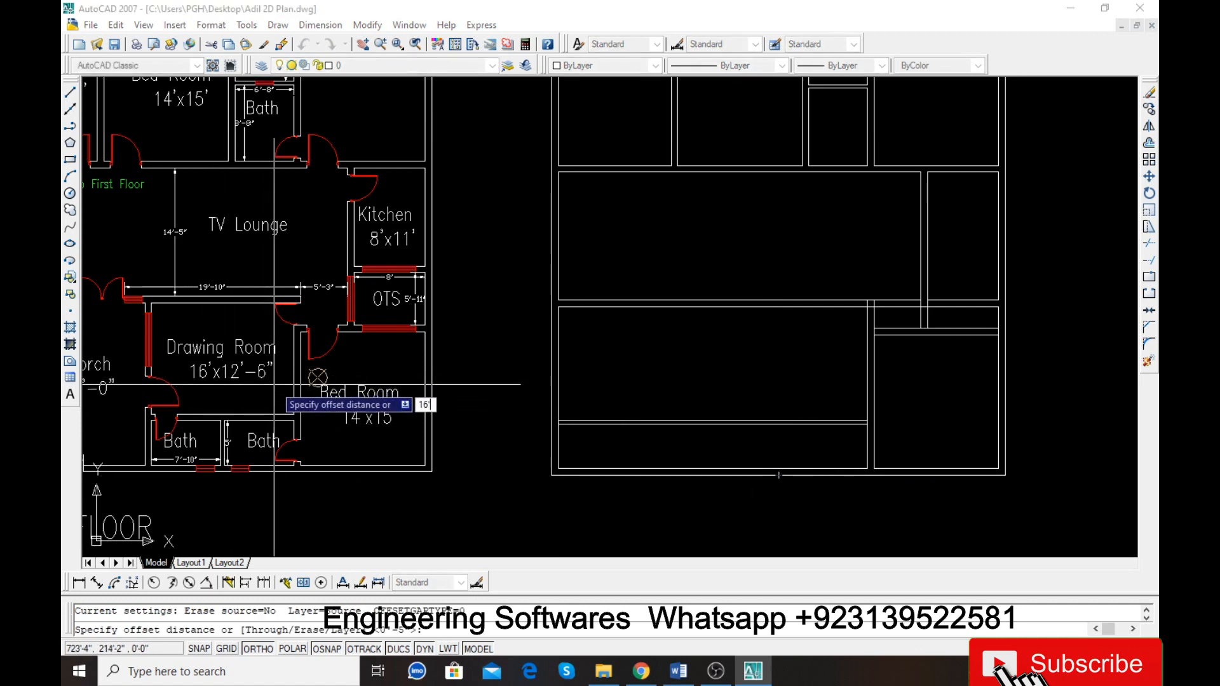
{"action": "key", "text": "Return"}
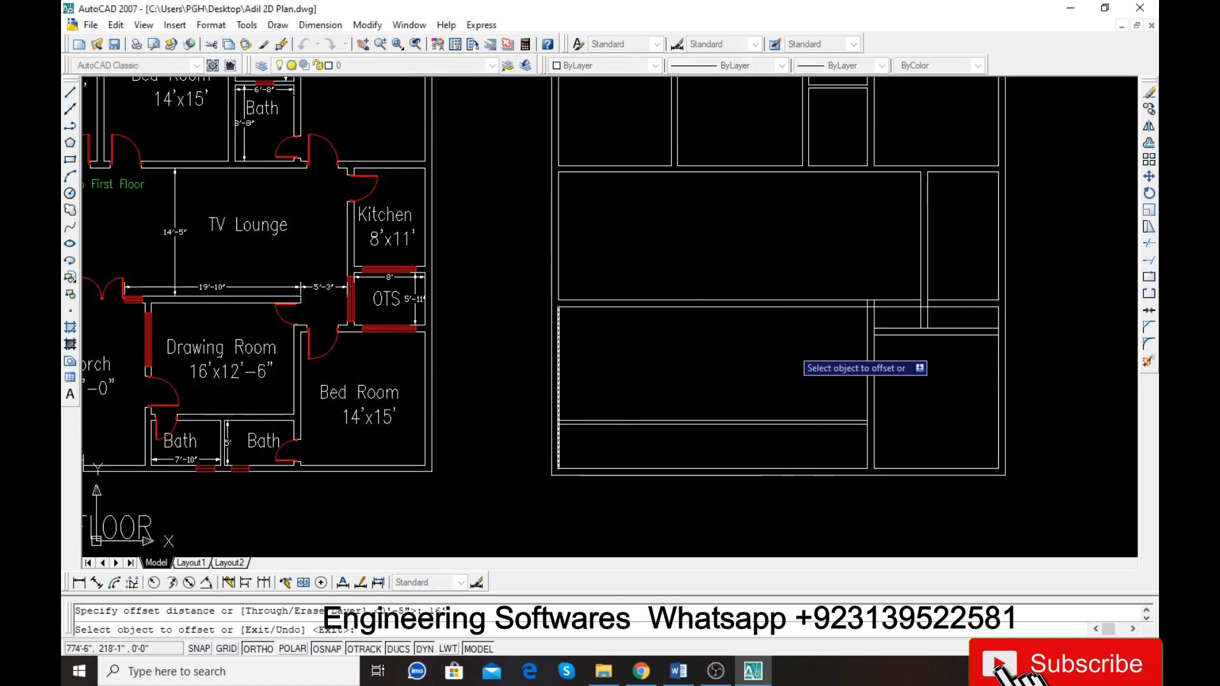
{"action": "key", "text": "Return"}
Step: Offset the drawing room's west line 9" further west to form the partition's thickness
{"action": "key", "text": "Return"}
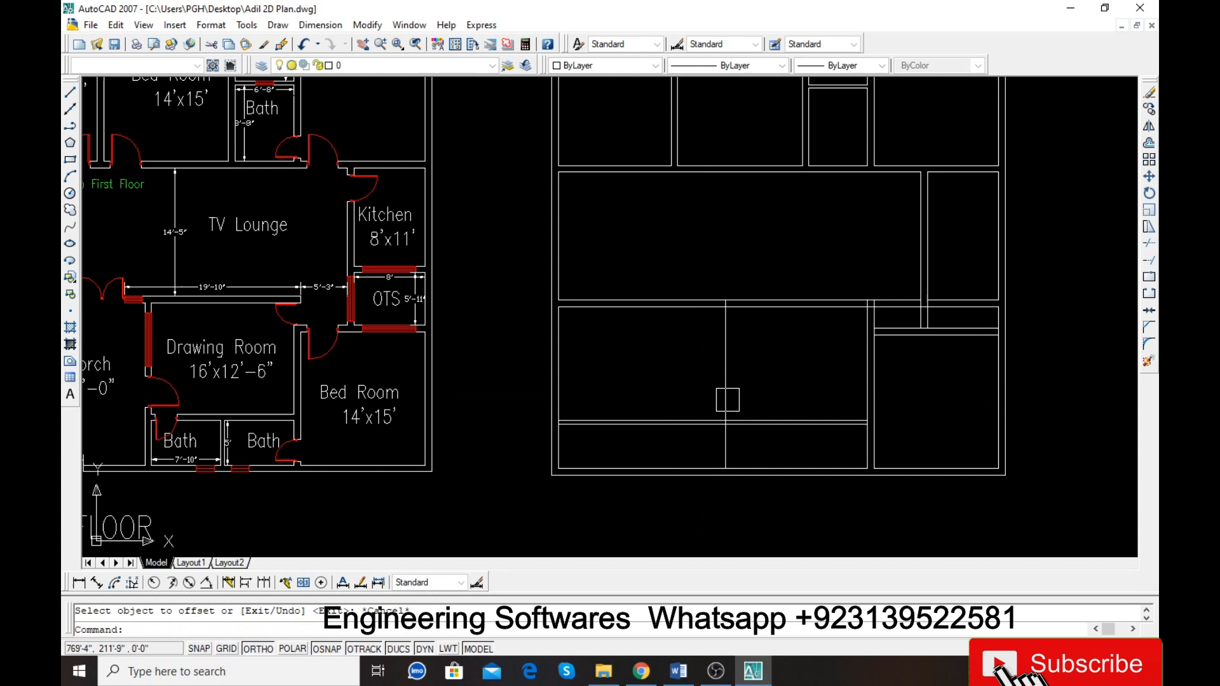
{"action": "type", "text": "9"}
{"action": "key", "text": "Return"}
{"action": "left_click", "coordinate": [727, 400]}
{"action": "left_click", "coordinate": [639, 379]}
{"action": "key", "text": "Escape"}
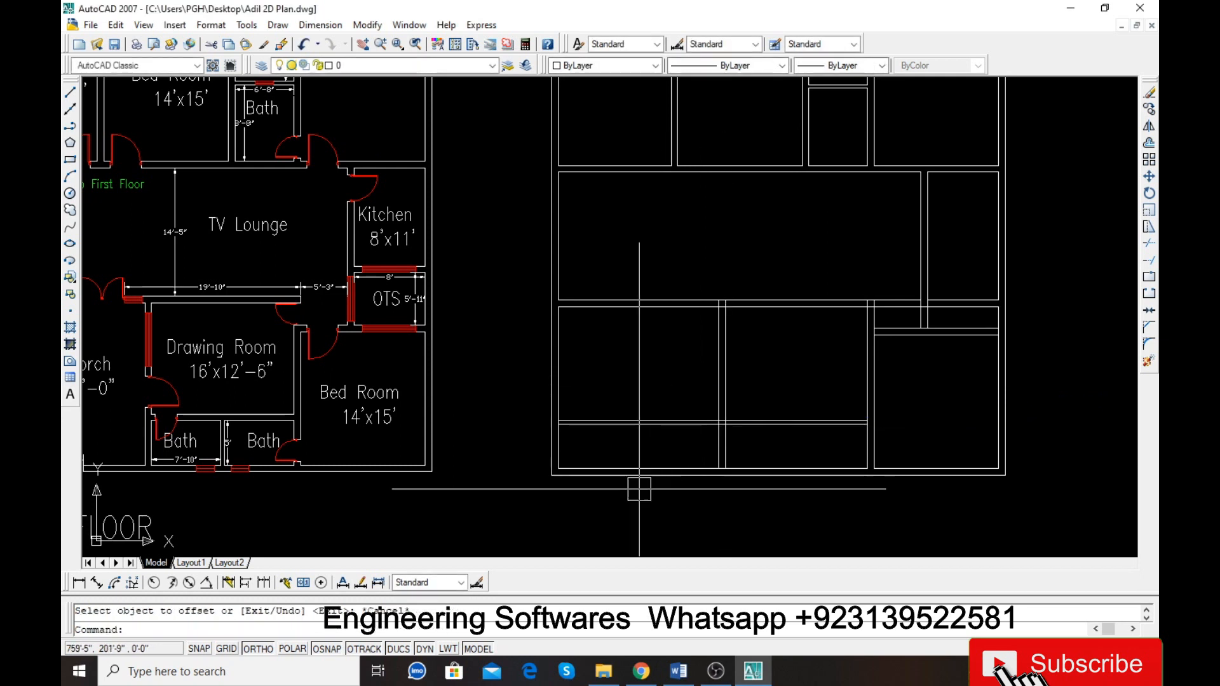
Step: Trim away the bath wall's two lines west of the drawing room partition, inside the car porch
{"action": "type", "text": "tr"}
{"action": "key", "text": "Return"}
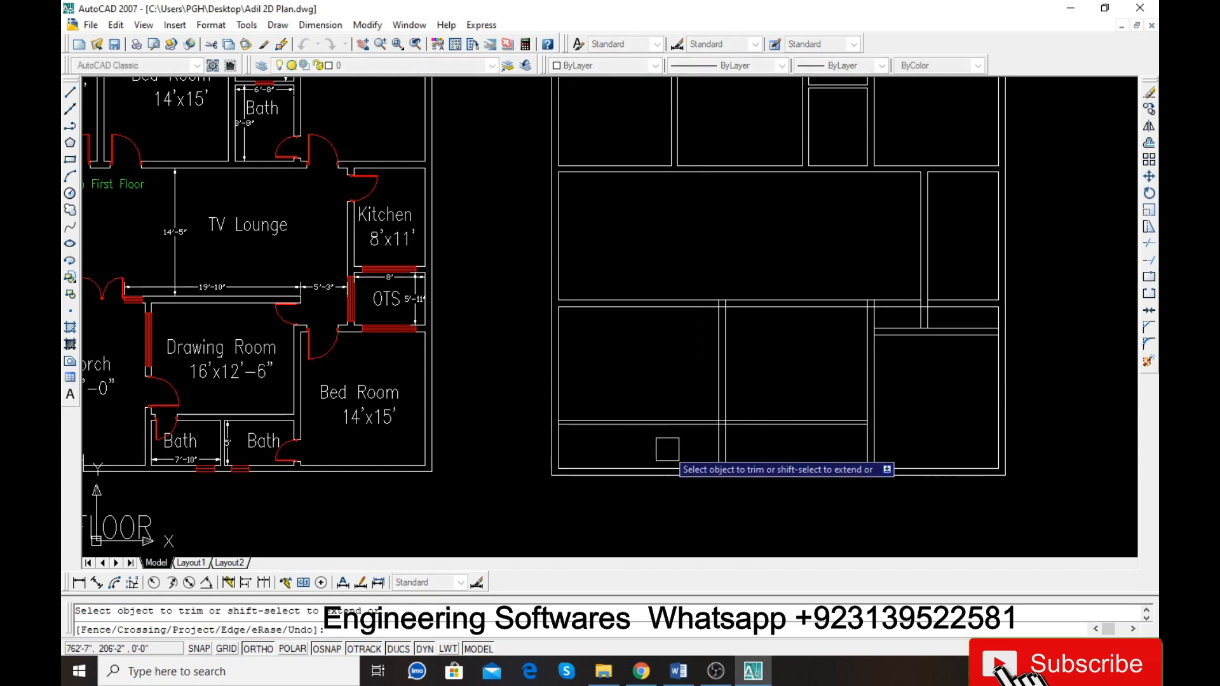
{"action": "key", "text": "Escape"}
{"action": "scroll", "coordinate": [772, 469], "scroll_direction": "up", "scroll_amount": 3}
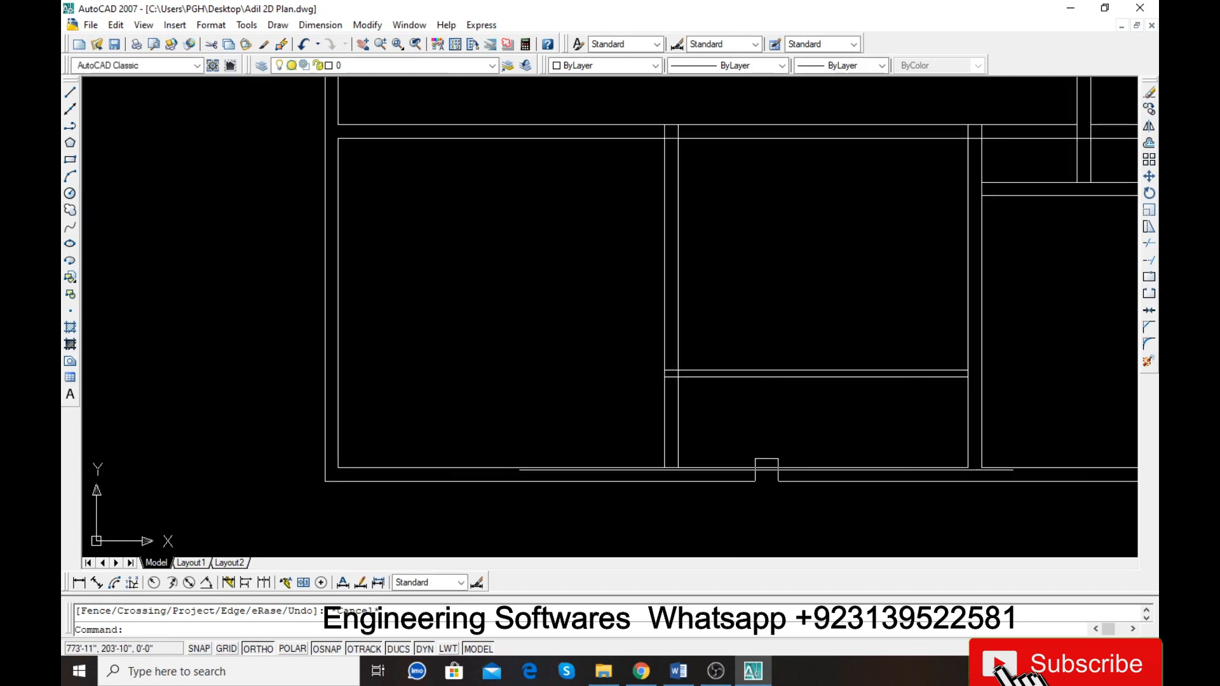
Step: Trim the south wall's inner line across the end of the drawing room's west partition
{"action": "key", "text": "Return"}
{"action": "key", "text": "Return"}
{"action": "scroll", "coordinate": [660, 469], "scroll_direction": "up", "scroll_amount": 3}
{"action": "left_click", "coordinate": [683, 466]}
{"action": "scroll", "coordinate": [573, 467], "scroll_direction": "down", "scroll_amount": 6}
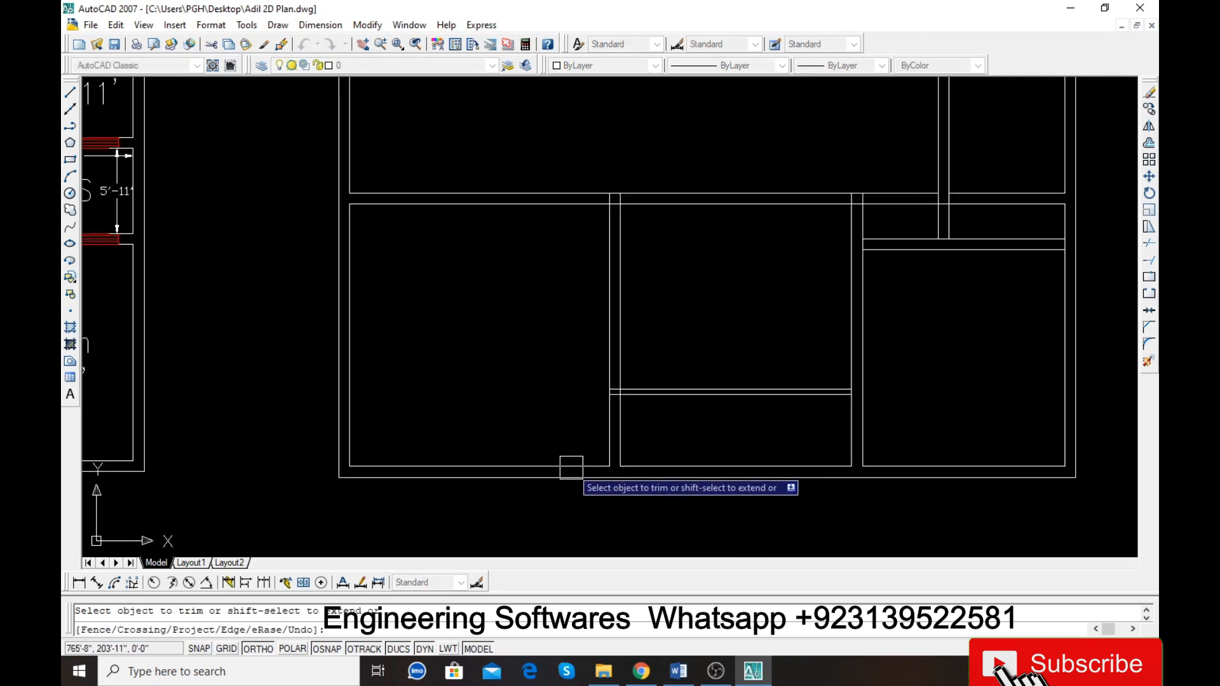
{"action": "scroll", "coordinate": [752, 481], "scroll_direction": "down", "scroll_amount": 4}
{"action": "scroll", "coordinate": [705, 454], "scroll_direction": "up", "scroll_amount": 6}
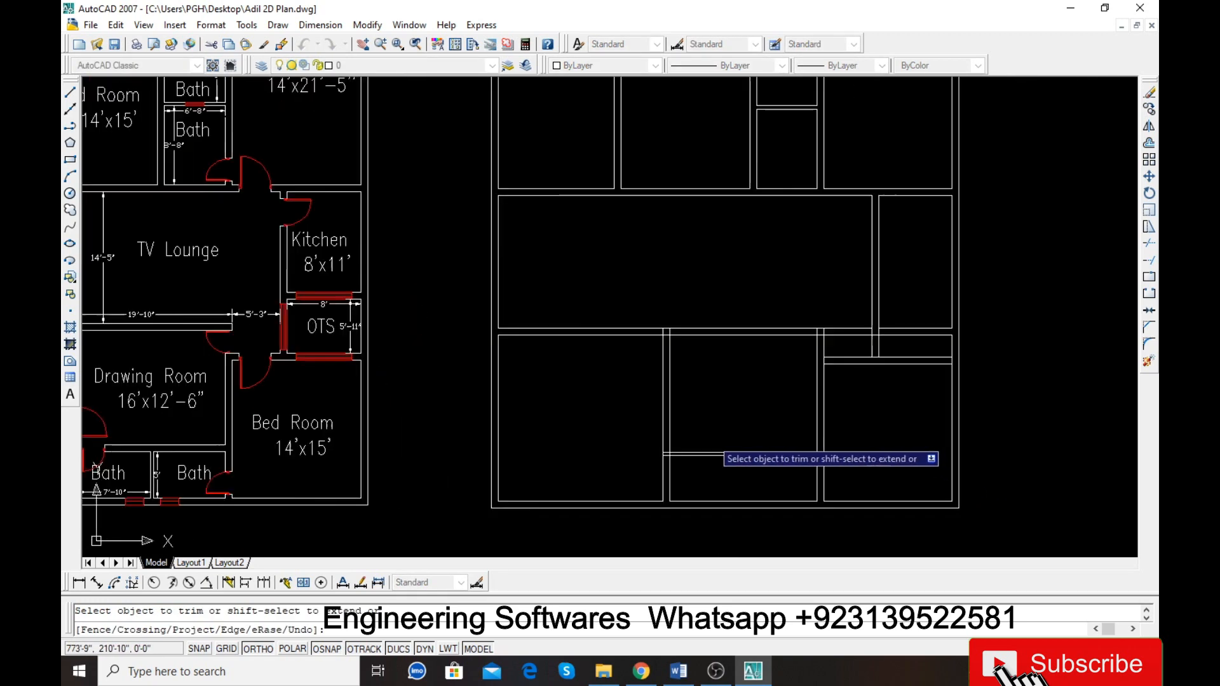
Step: Trim the bath wall's junctions with the drawing room's west partition and the southeast bedroom's partition
{"action": "scroll", "coordinate": [645, 467], "scroll_direction": "up", "scroll_amount": 5}
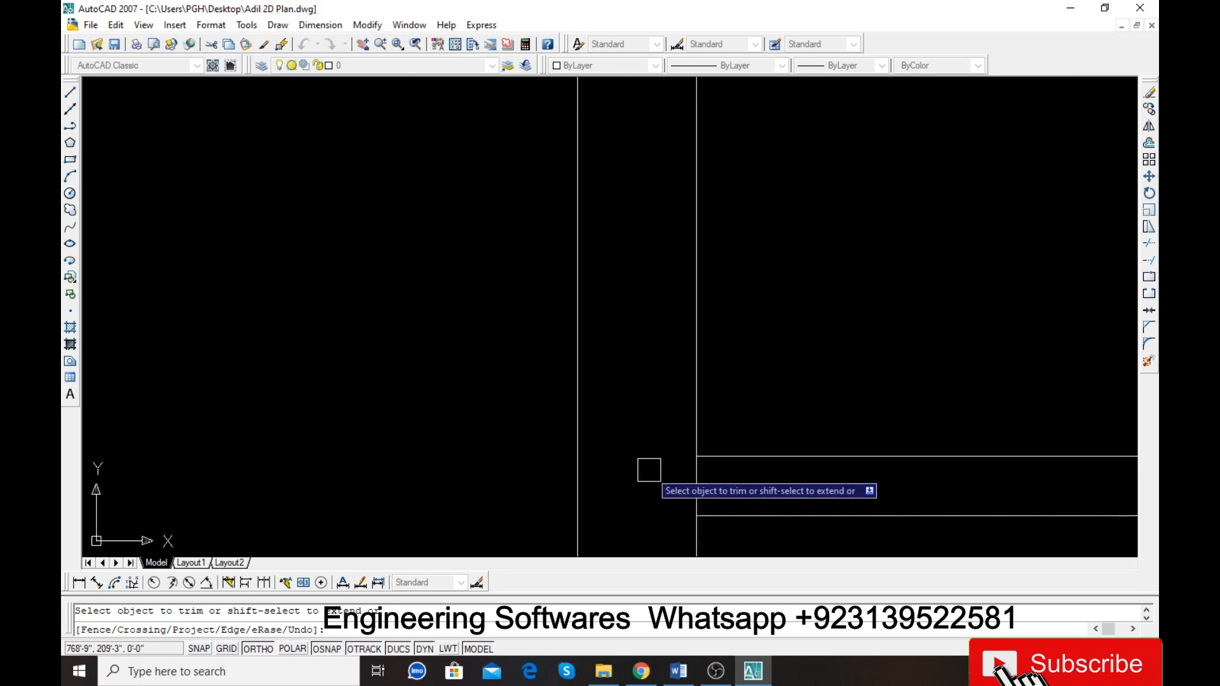
{"action": "left_click", "coordinate": [754, 491]}
{"action": "left_click", "coordinate": [679, 473]}
{"action": "scroll", "coordinate": [587, 471], "scroll_direction": "down", "scroll_amount": 6}
{"action": "scroll", "coordinate": [986, 477], "scroll_direction": "up", "scroll_amount": 5}
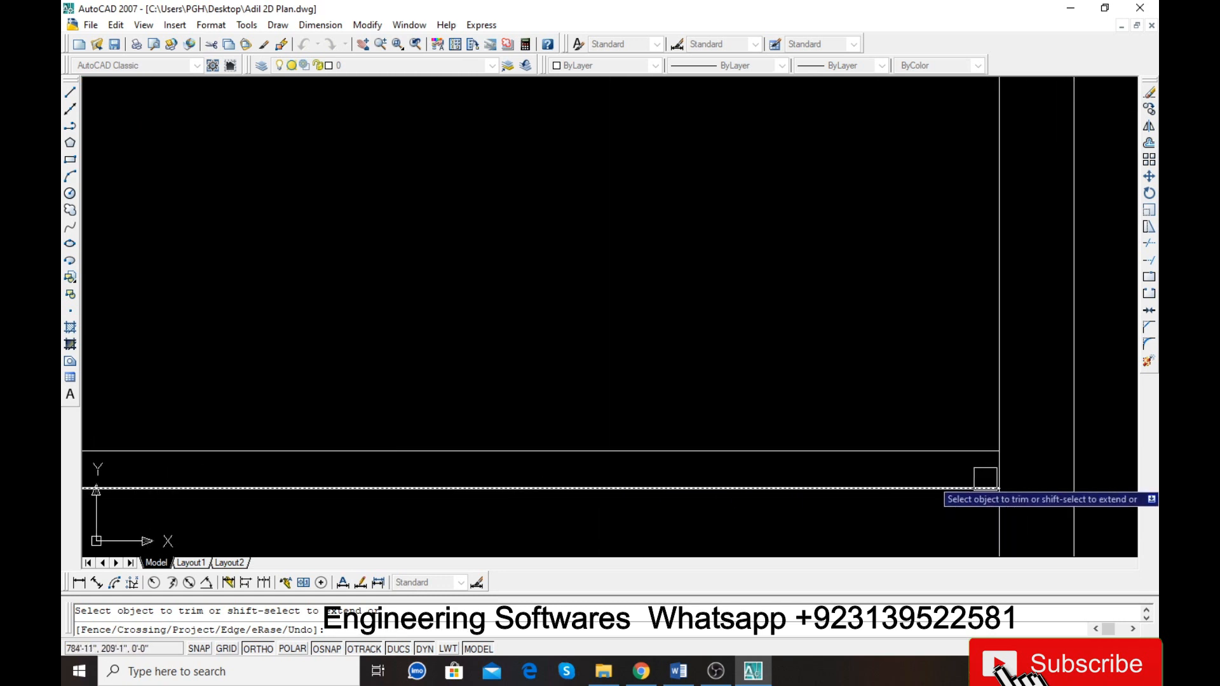
{"action": "left_click", "coordinate": [990, 476]}
{"action": "scroll", "coordinate": [889, 454], "scroll_direction": "down", "scroll_amount": 5}
{"action": "key", "text": "Escape"}
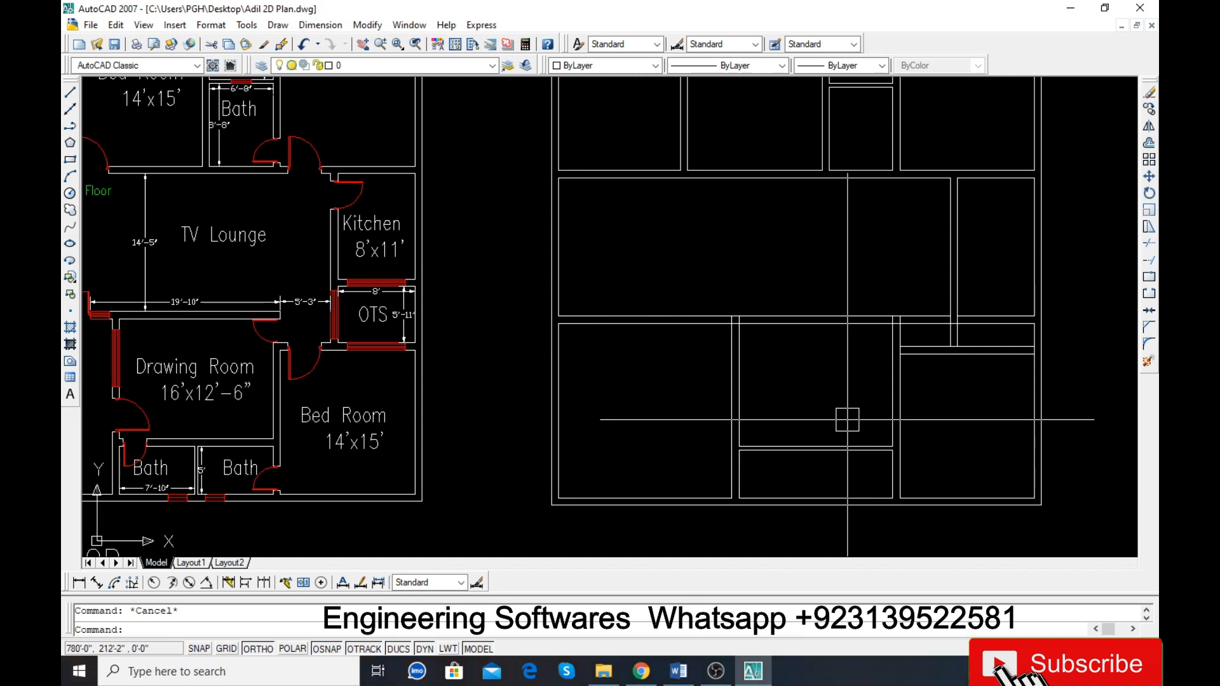
Step: Trim the junction of the drawing room's west partition with the lounge's south wall
{"action": "type", "text": "tr"}
{"action": "key", "text": "Return"}
{"action": "scroll", "coordinate": [825, 394], "scroll_direction": "up", "scroll_amount": 5}
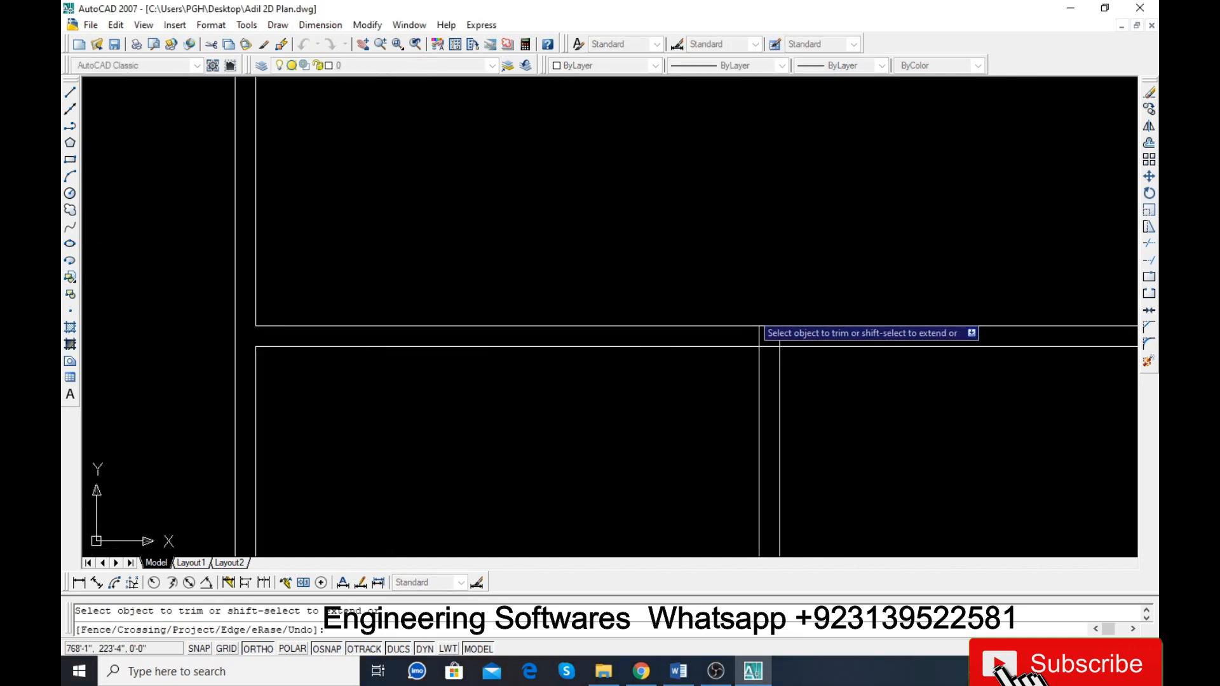
{"action": "scroll", "coordinate": [778, 374], "scroll_direction": "down", "scroll_amount": 6}
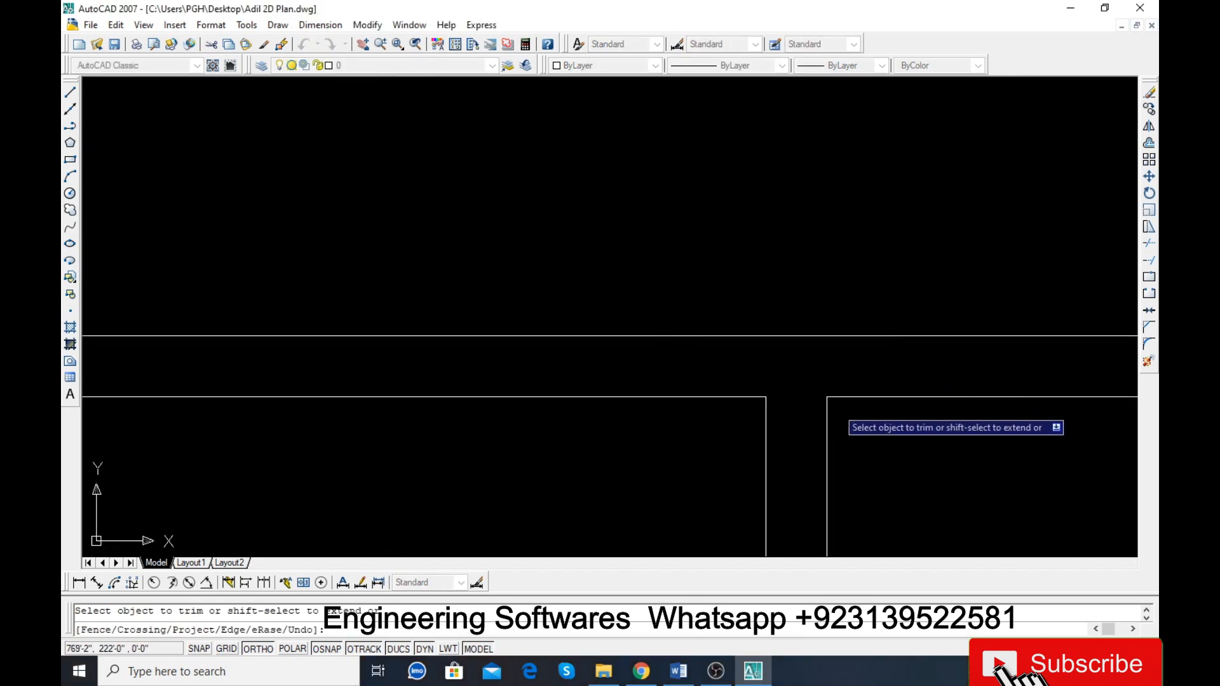
{"action": "scroll", "coordinate": [778, 367], "scroll_direction": "up", "scroll_amount": 2}
Step: Offset the bath wall's north line 12'-6" north to mark the drawing room's north side, following the reference plan
{"action": "scroll", "coordinate": [838, 390], "scroll_direction": "down", "scroll_amount": 3}
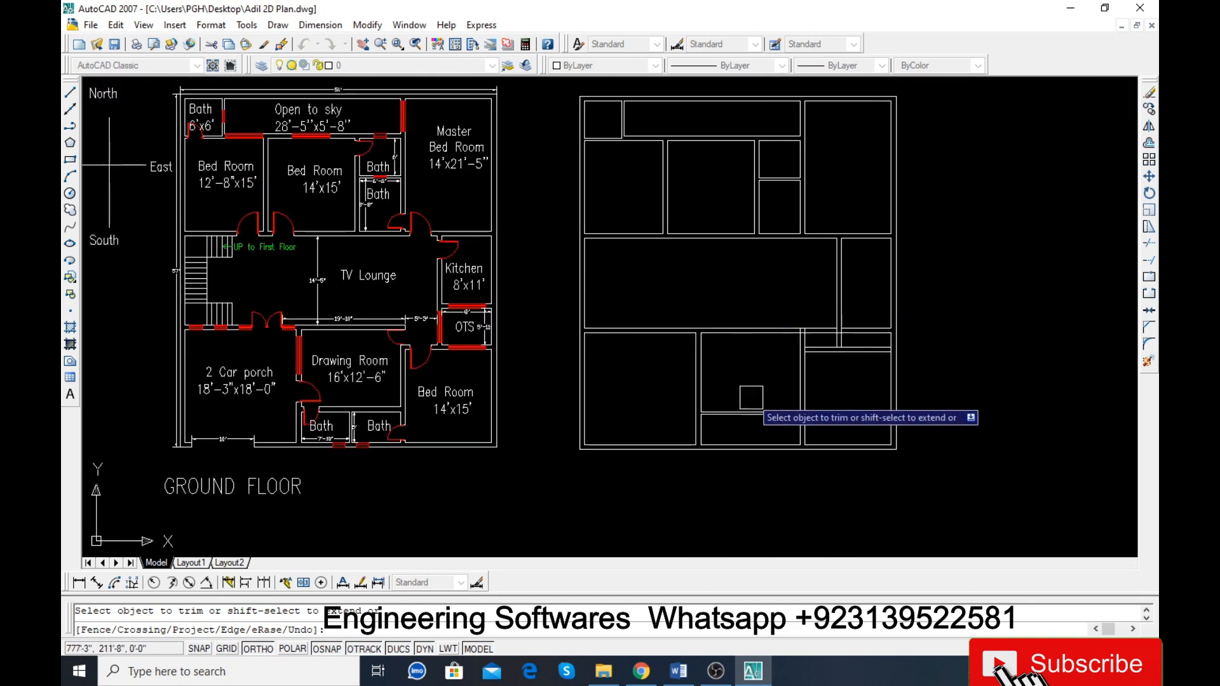
{"action": "scroll", "coordinate": [743, 403], "scroll_direction": "up", "scroll_amount": 3}
{"action": "scroll", "coordinate": [756, 457], "scroll_direction": "down", "scroll_amount": 3}
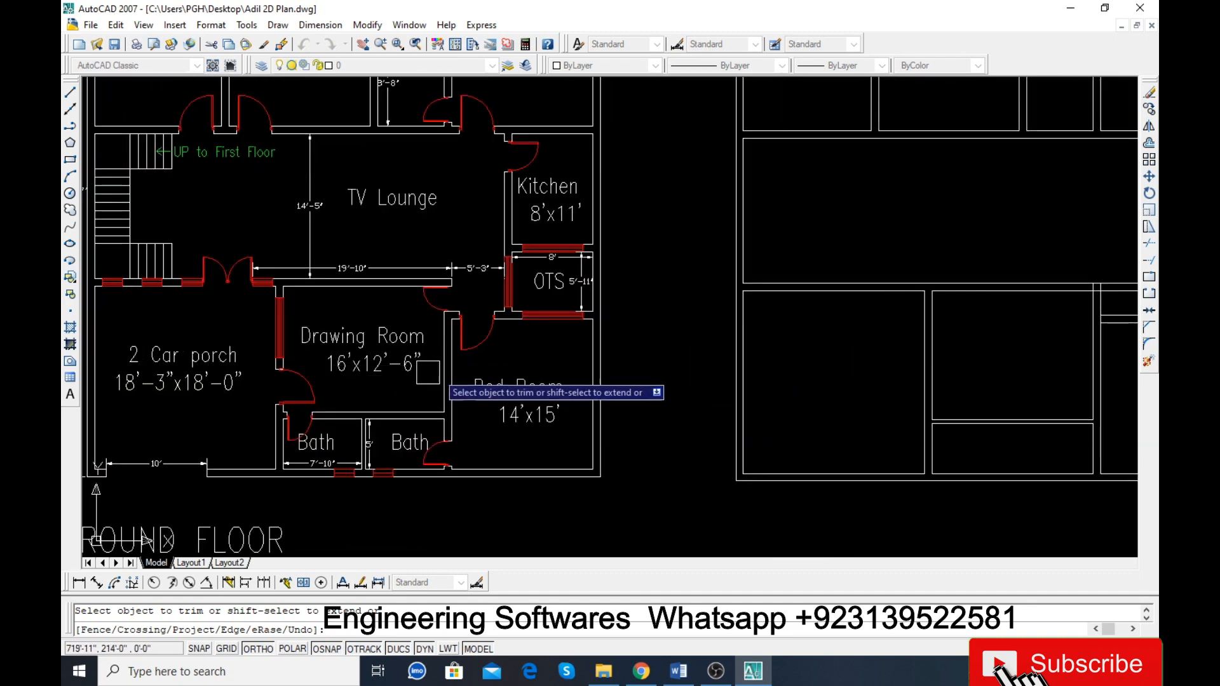
{"action": "scroll", "coordinate": [308, 353], "scroll_direction": "up", "scroll_amount": 3}
{"action": "key", "text": "Escape"}
{"action": "type", "text": "o"}
{"action": "key", "text": "Return"}
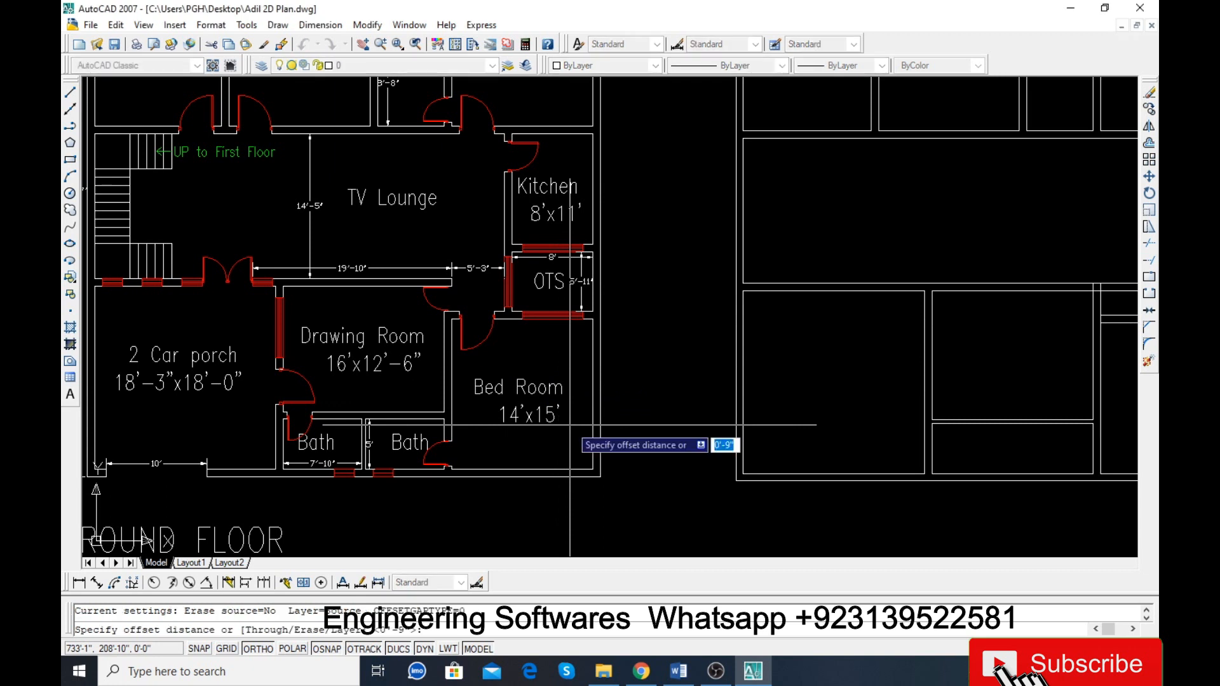
{"action": "type", "text": "12"}
{"action": "type", "text": "'-6"}
{"action": "key", "text": "Return"}
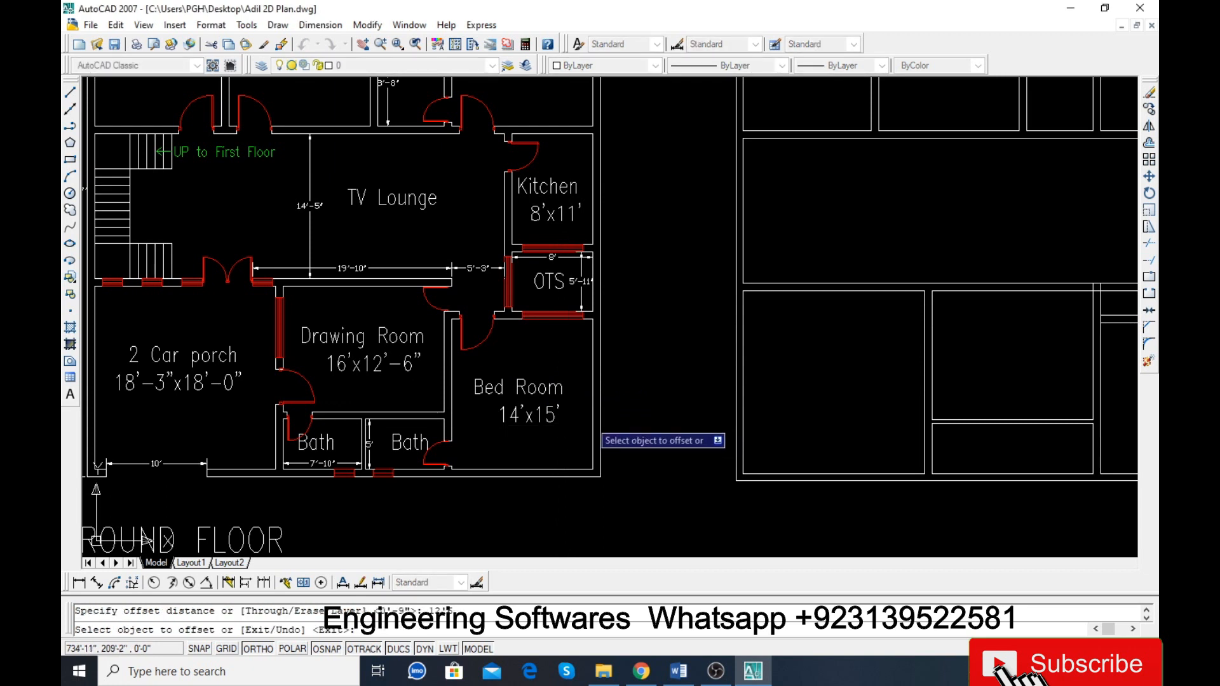
{"action": "left_click", "coordinate": [1004, 419]}
{"action": "left_click", "coordinate": [994, 353]}
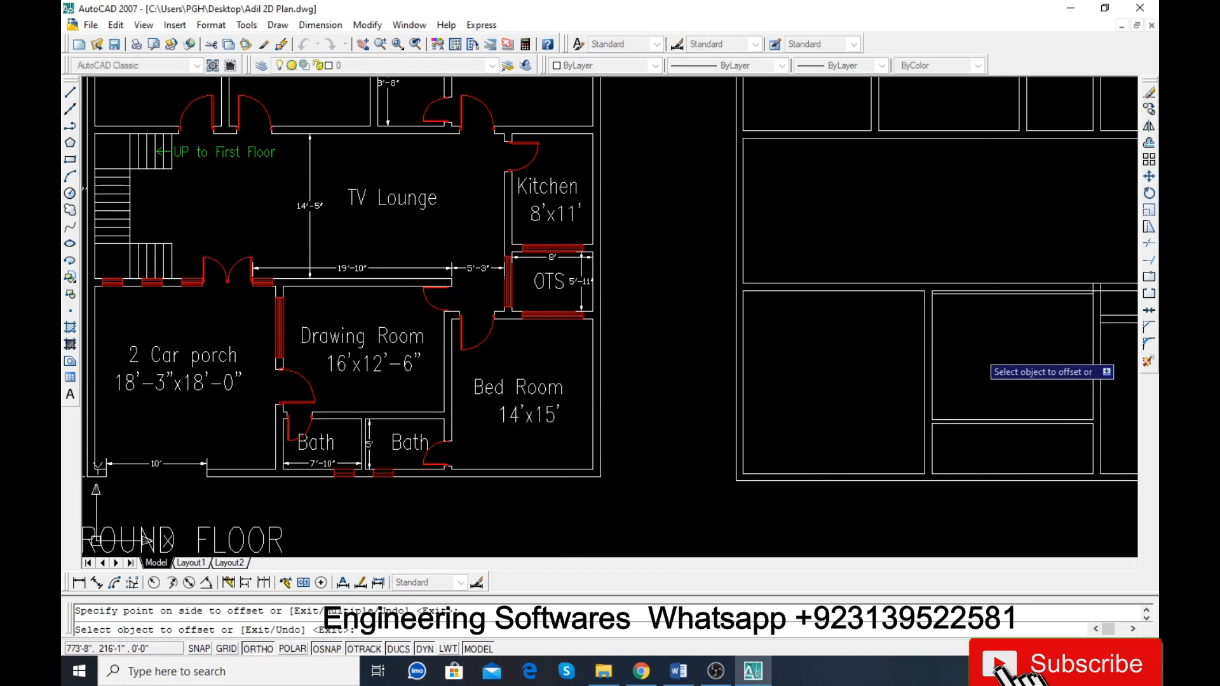
Step: Examine how the drawing room's new north line lies relative to the lounge's south wall and the reference plan
{"action": "scroll", "coordinate": [974, 286], "scroll_direction": "up", "scroll_amount": 8}
{"action": "scroll", "coordinate": [732, 333], "scroll_direction": "down", "scroll_amount": 7}
{"action": "scroll", "coordinate": [737, 335], "scroll_direction": "down", "scroll_amount": 2}
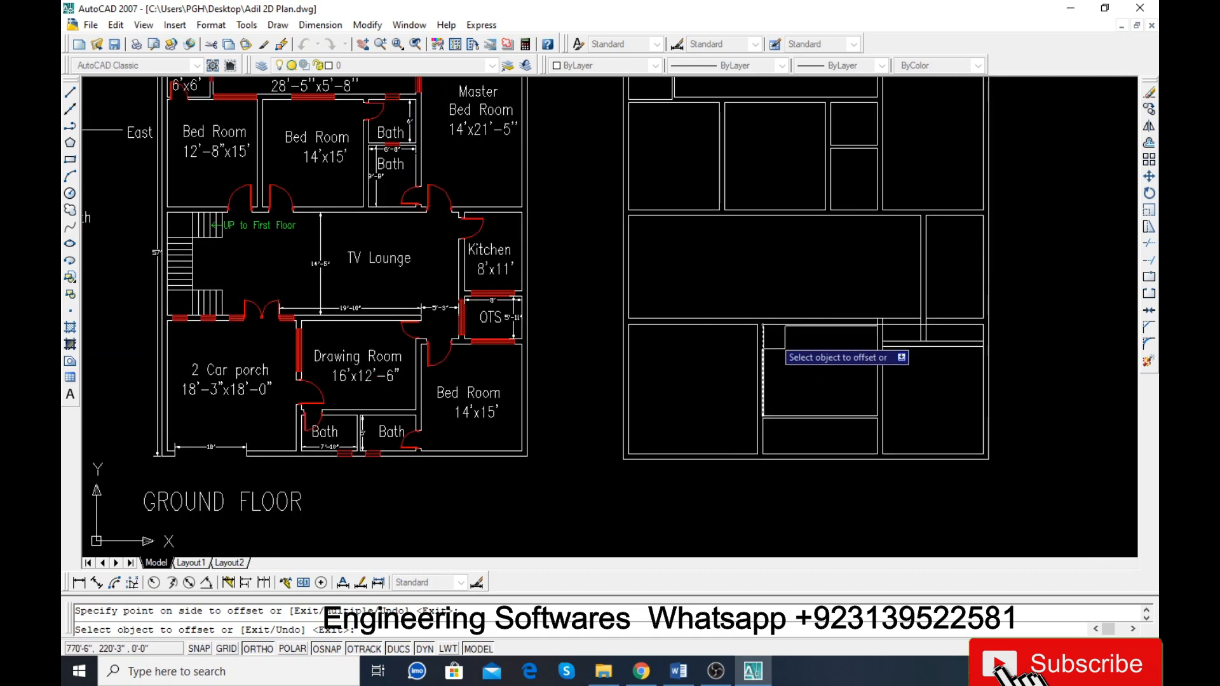
{"action": "scroll", "coordinate": [774, 334], "scroll_direction": "up", "scroll_amount": 5}
{"action": "scroll", "coordinate": [767, 329], "scroll_direction": "down", "scroll_amount": 4}
{"action": "scroll", "coordinate": [790, 334], "scroll_direction": "up", "scroll_amount": 5}
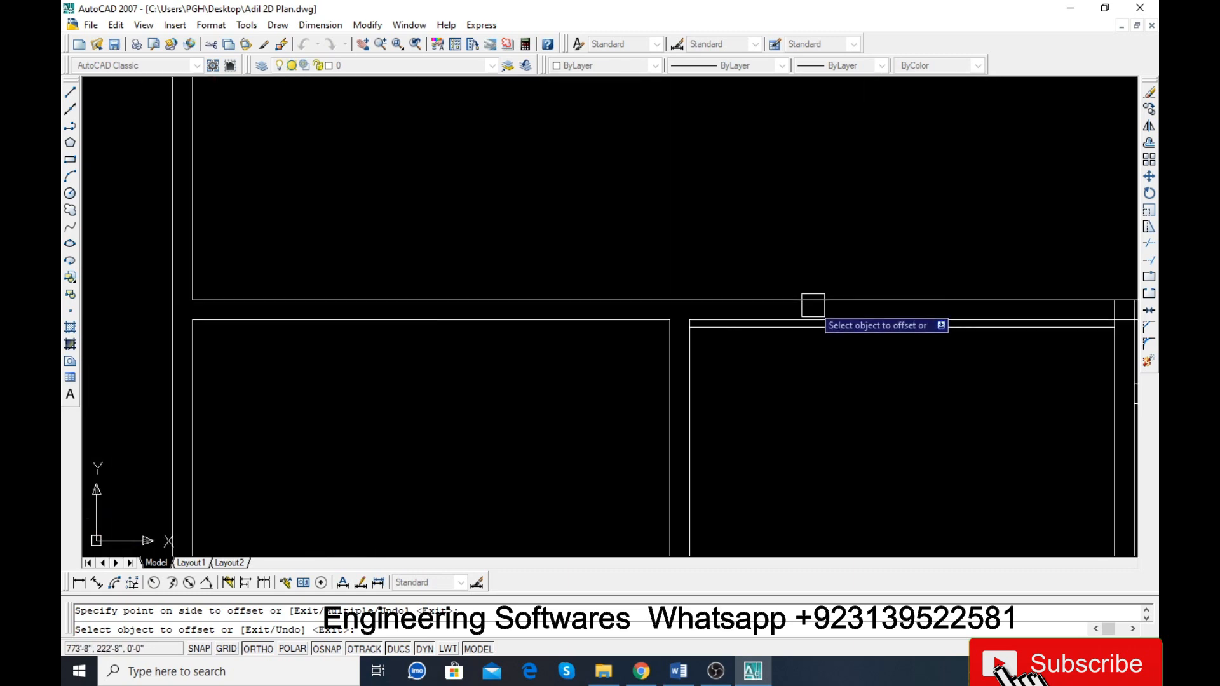
Step: Undo the drawing room's north line, its west partition and their trims, leaving only the bath wall's first line in that area
{"action": "scroll", "coordinate": [808, 310], "scroll_direction": "down", "scroll_amount": 4}
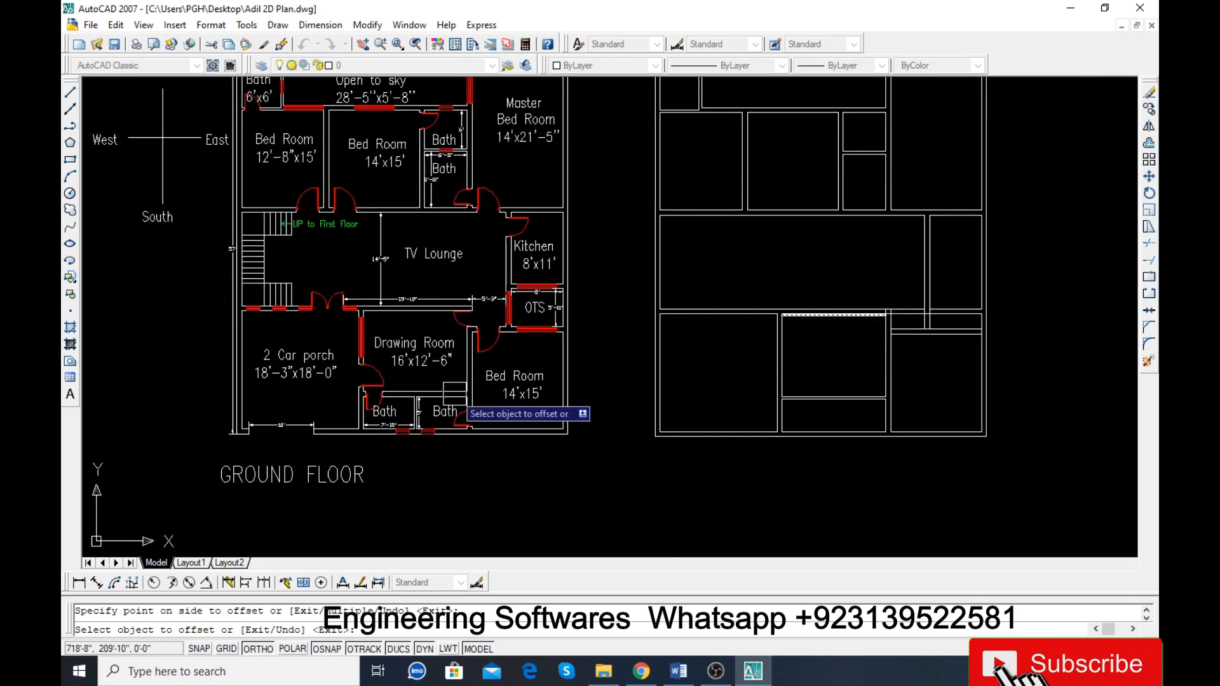
{"action": "scroll", "coordinate": [455, 394], "scroll_direction": "up", "scroll_amount": 5}
{"action": "scroll", "coordinate": [459, 425], "scroll_direction": "down", "scroll_amount": 5}
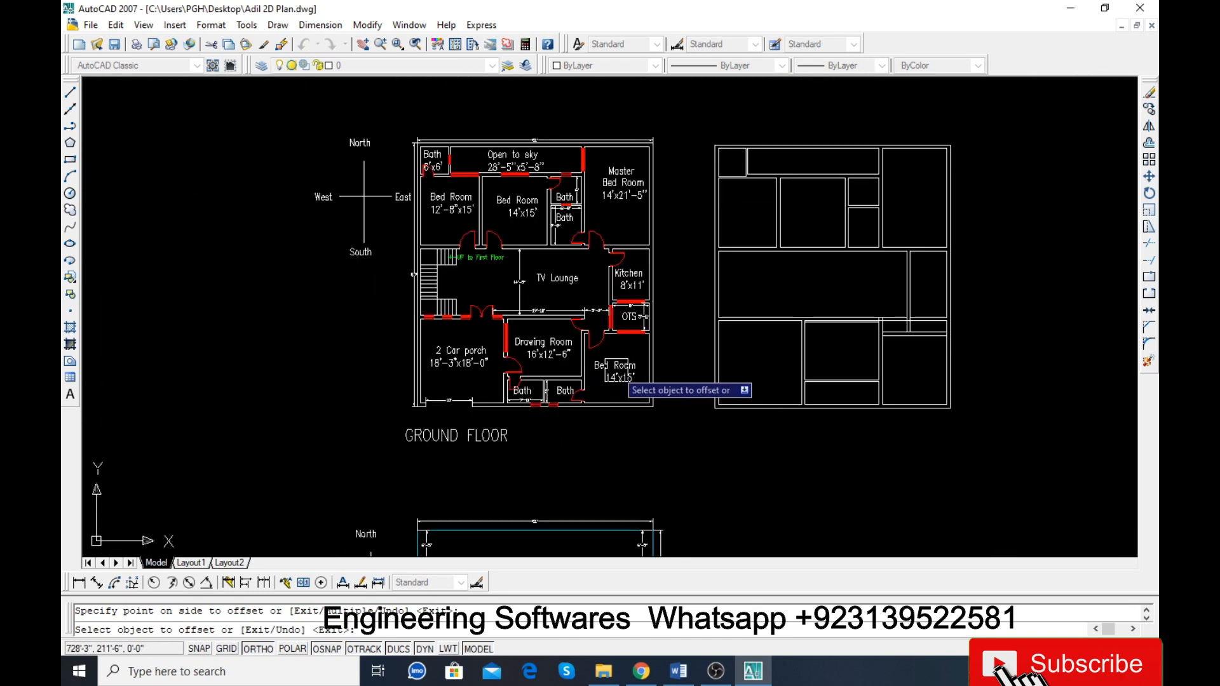
{"action": "key", "text": "Escape"}
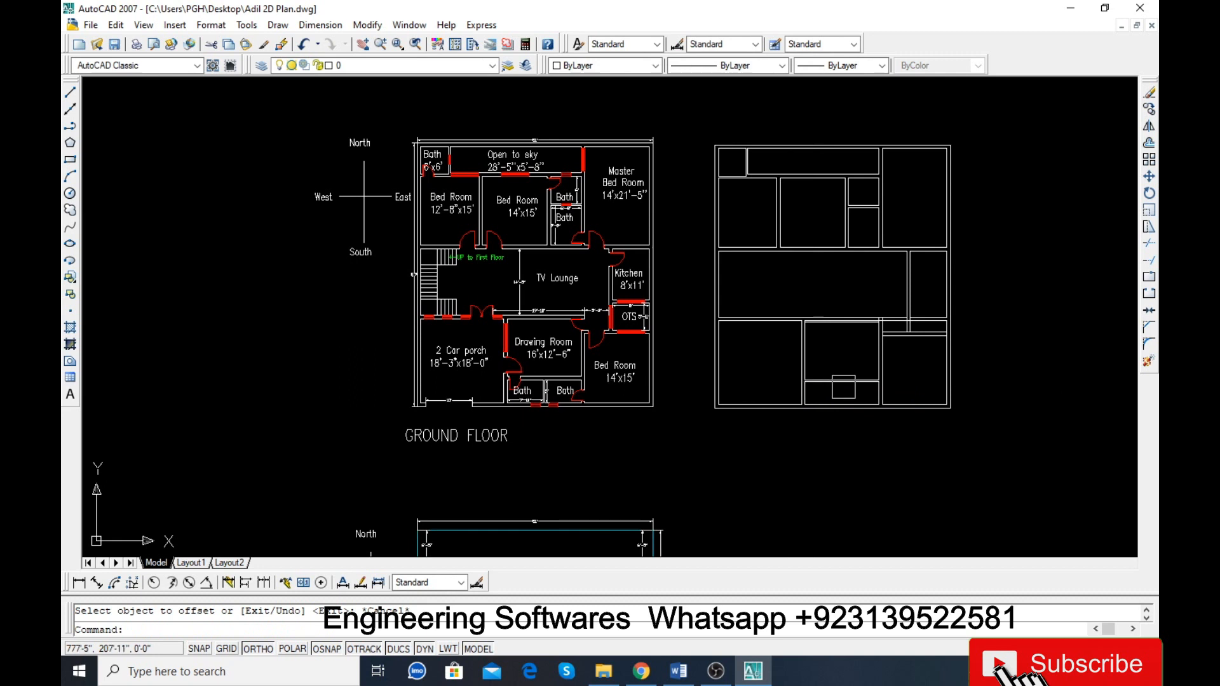
{"action": "key", "text": "ctrl+z"}
{"action": "key", "text": "ctrl+z"}
{"action": "key", "text": "ctrl+z"}
{"action": "key", "text": "ctrl+z"}
{"action": "key", "text": "ctrl+z"}
{"action": "key", "text": "ctrl+z"}
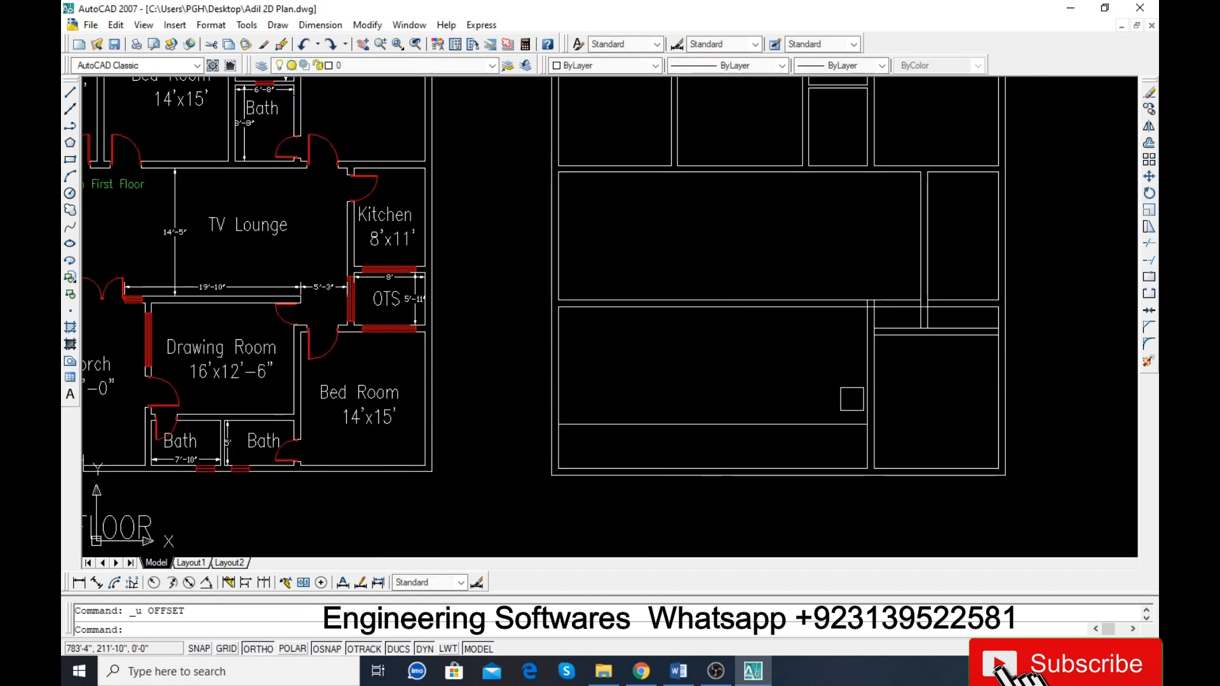
Step: Offset the bath wall's line 9" north to give the wall its thickness
{"action": "type", "text": "o"}
{"action": "key", "text": "Return"}
{"action": "key", "text": "Return"}
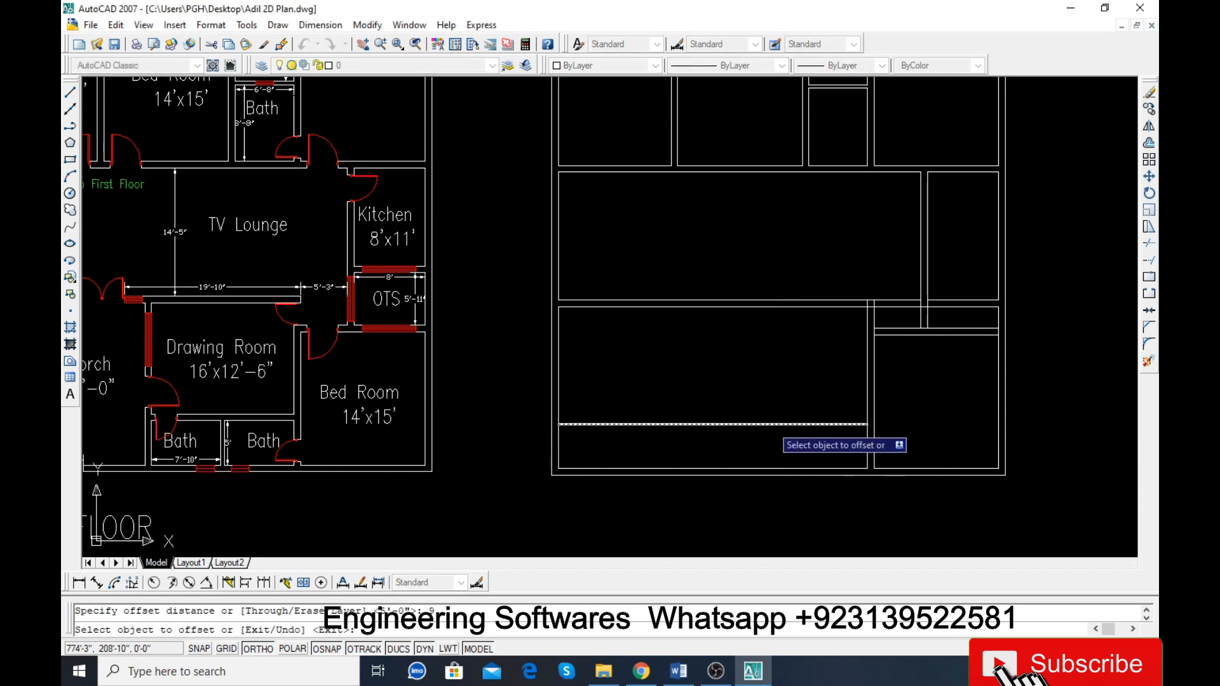
{"action": "left_click", "coordinate": [770, 423]}
{"action": "left_click", "coordinate": [784, 395]}
{"action": "key", "text": "Escape"}
Step: Offset the southeast bedroom partition's west line 16' west, and offset that copy 9" west to form the drawing room's west partition
{"action": "key", "text": "Return"}
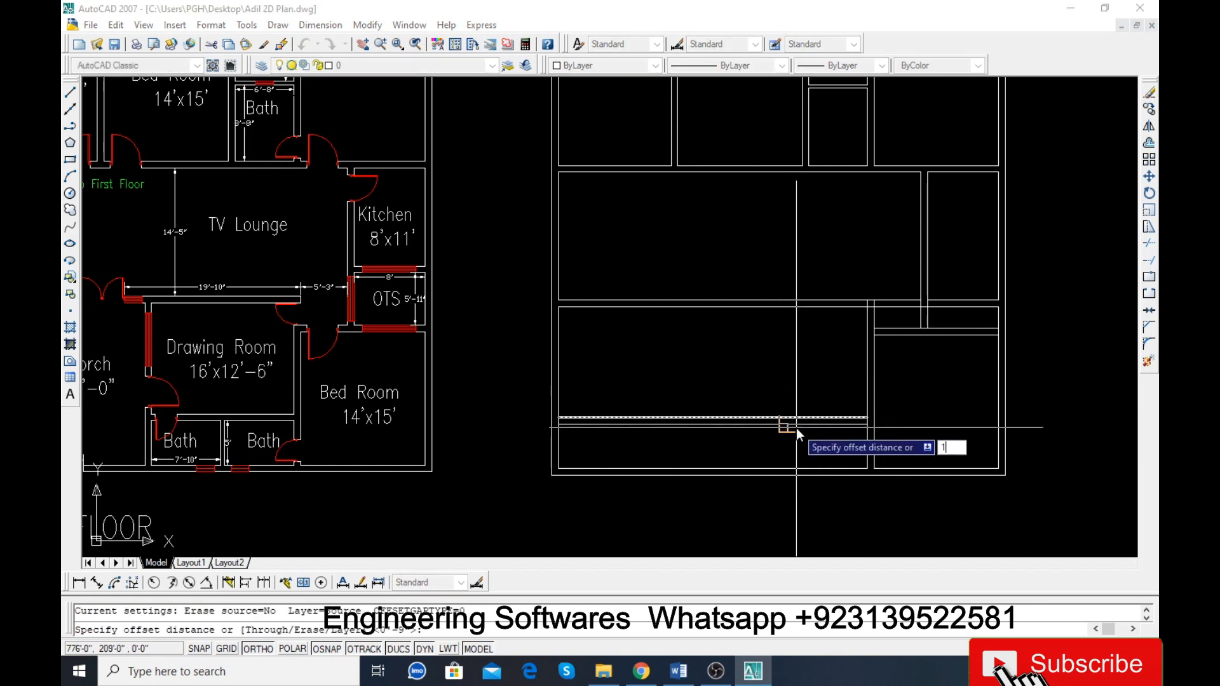
{"action": "key", "text": "Return"}
{"action": "left_click", "coordinate": [867, 401]}
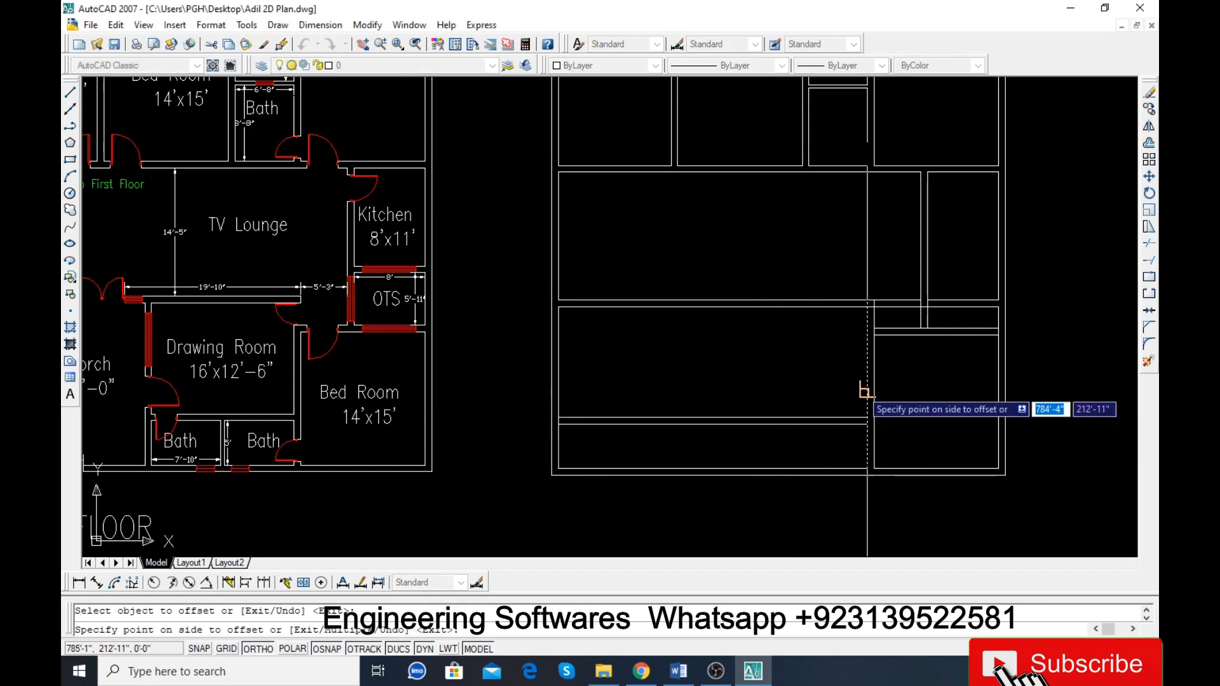
{"action": "left_click", "coordinate": [809, 391]}
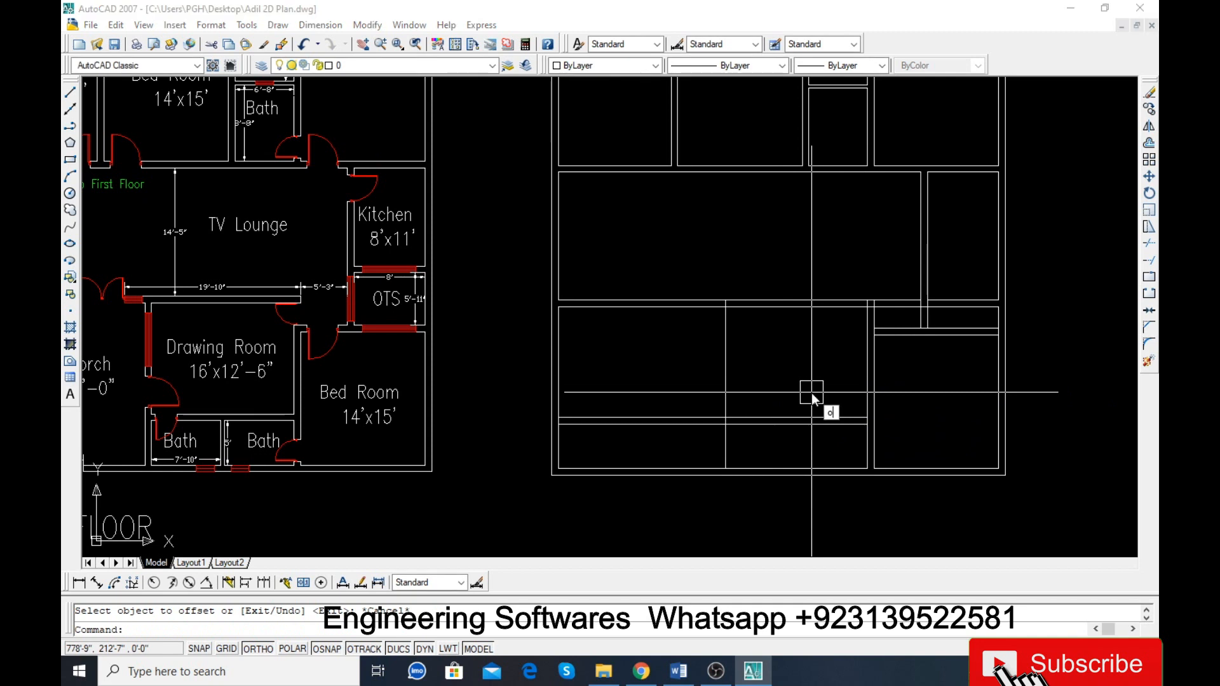
{"action": "left_click", "coordinate": [722, 345]}
{"action": "left_click", "coordinate": [677, 357]}
{"action": "key", "text": "Return"}
Step: Trim away both bath wall lines west of the drawing room's west partition
{"action": "type", "text": "tr"}
{"action": "key", "text": "Return"}
{"action": "key", "text": "Return"}
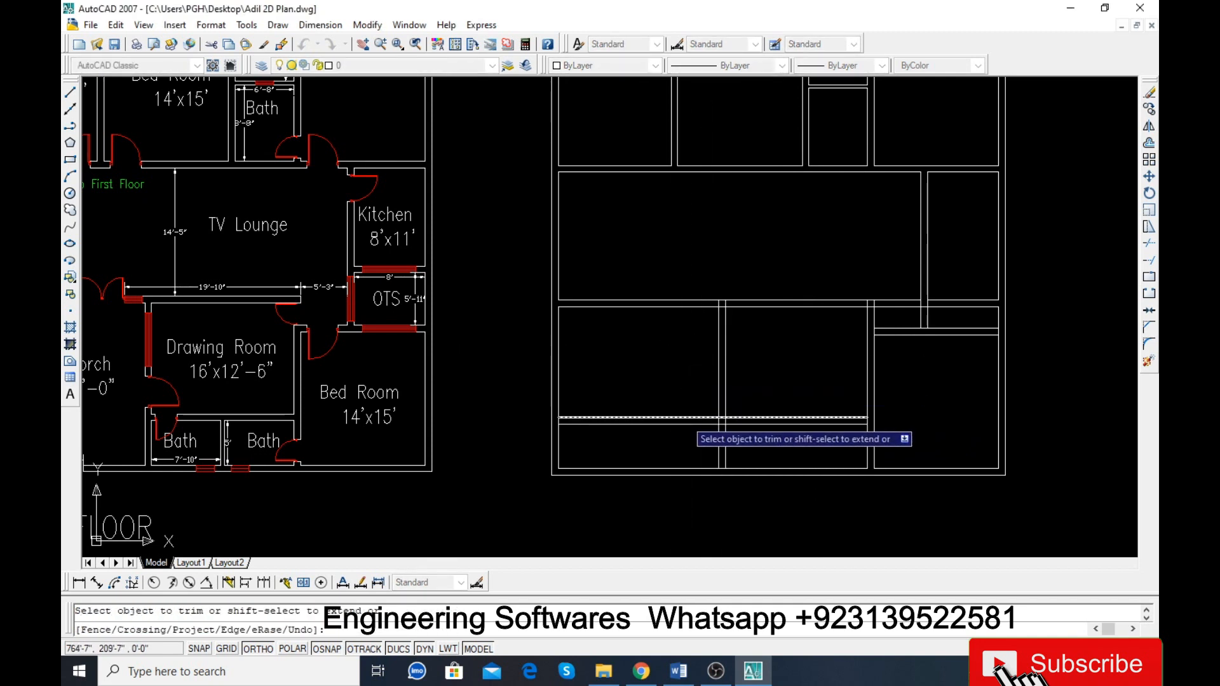
{"action": "left_click", "coordinate": [684, 418]}
{"action": "left_click", "coordinate": [669, 424]}
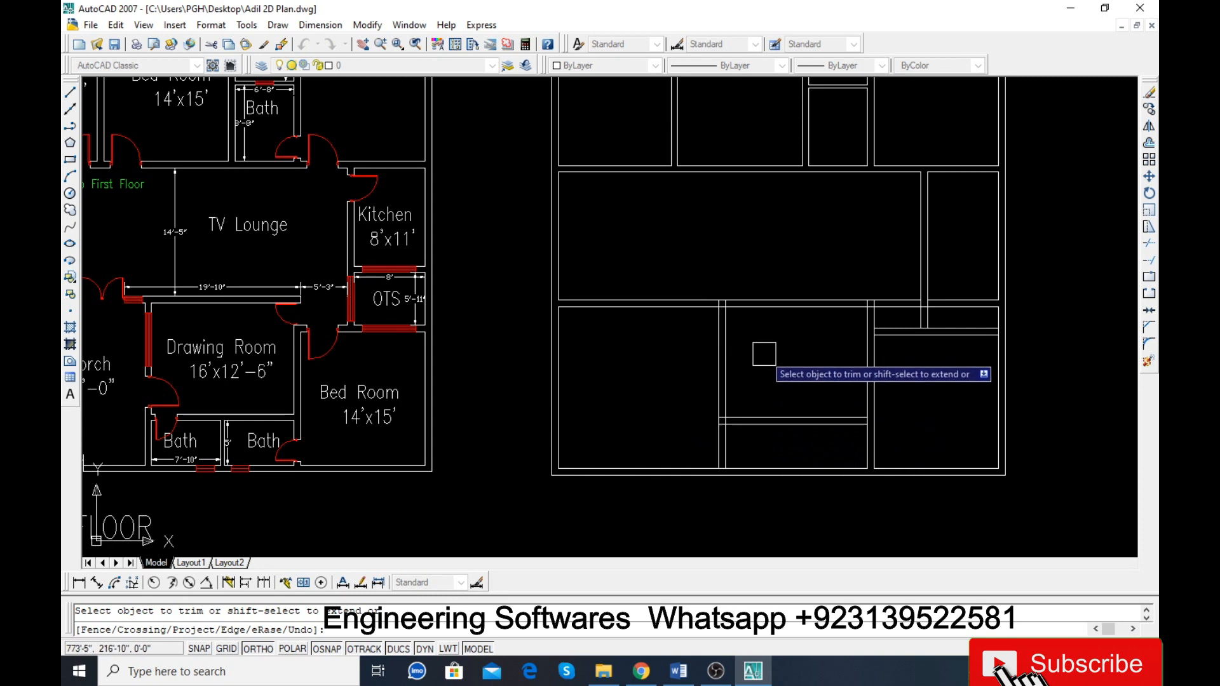
{"action": "key", "text": "Escape"}
Step: Try offsetting the bath wall's north line 12.5' north to check the drawing room's depth against the lounge's south wall
{"action": "type", "text": "o"}
{"action": "key", "text": "Return"}
{"action": "type", "text": "12.5'"}
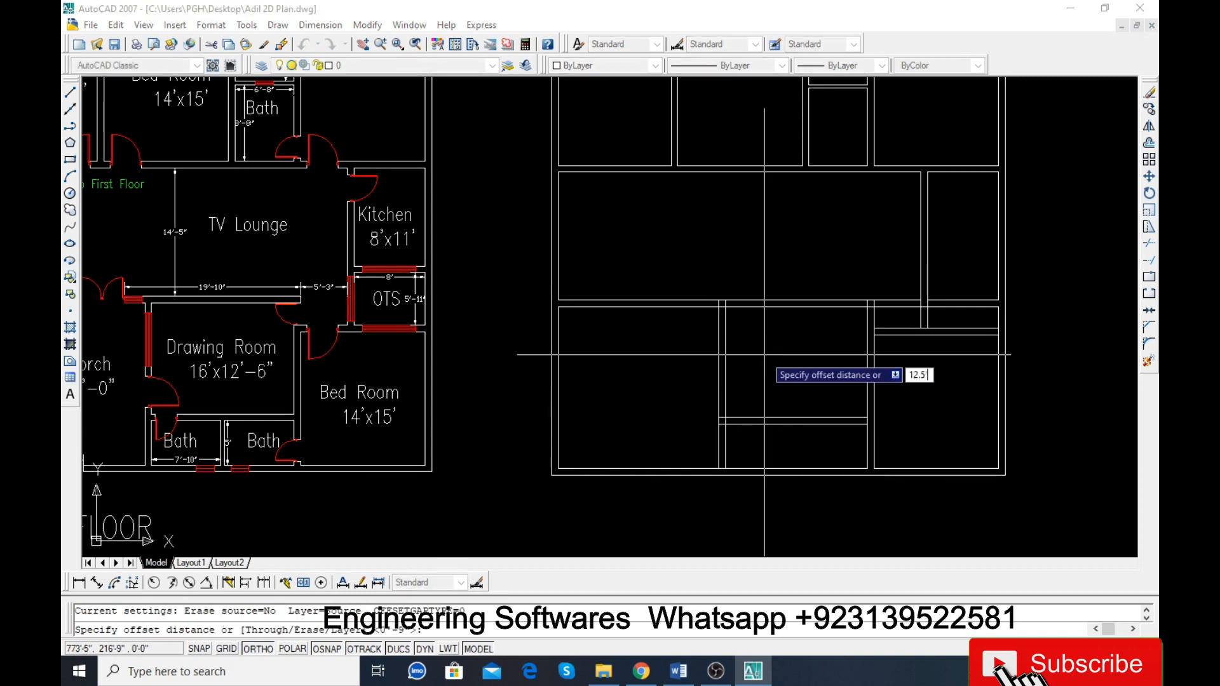
{"action": "key", "text": "Return"}
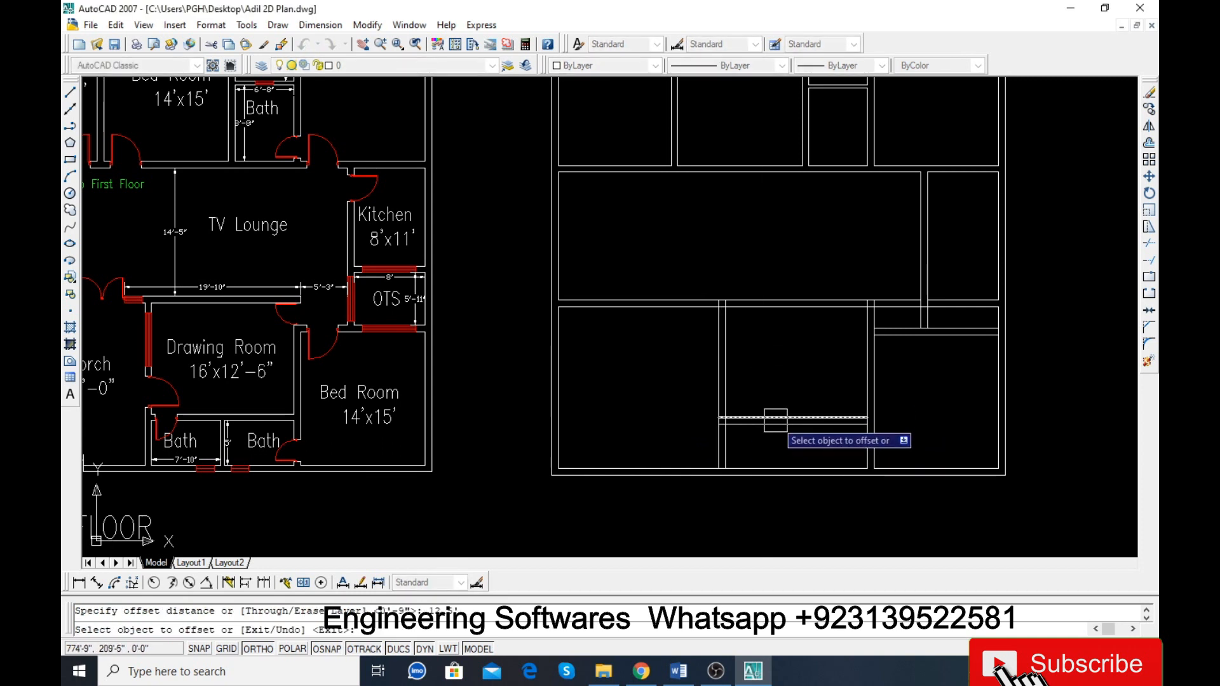
{"action": "left_click", "coordinate": [737, 417]}
{"action": "left_click", "coordinate": [771, 346]}
{"action": "scroll", "coordinate": [753, 311], "scroll_direction": "up", "scroll_amount": 4}
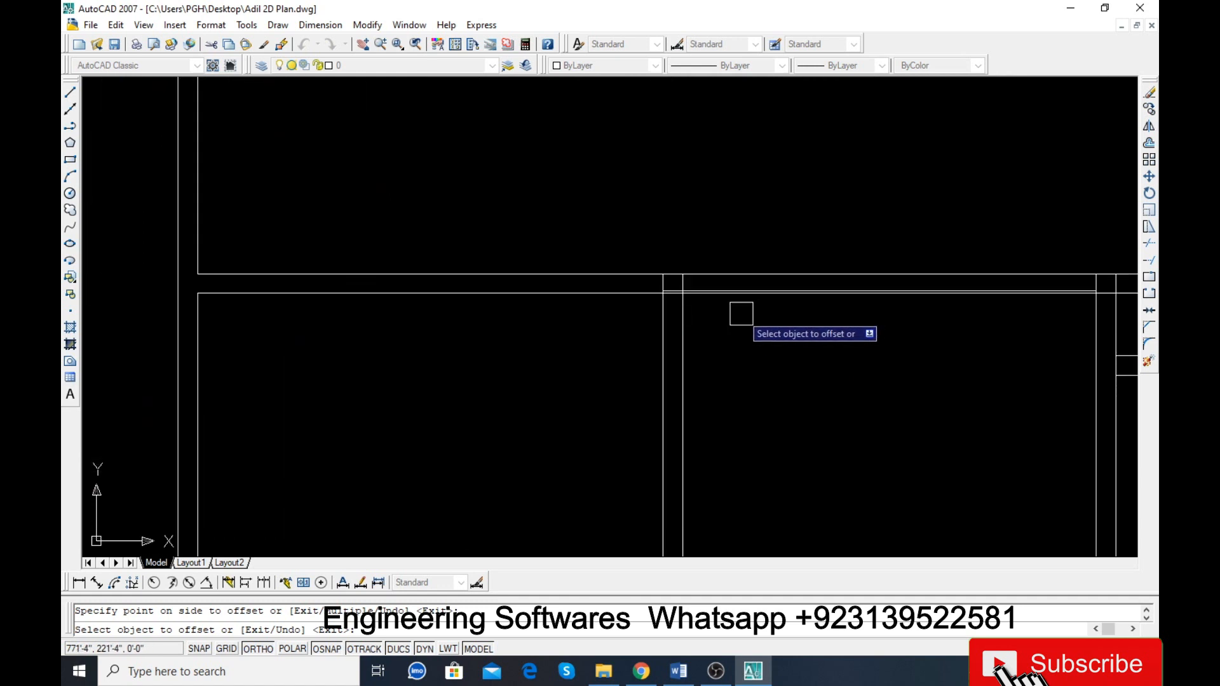
{"action": "scroll", "coordinate": [744, 318], "scroll_direction": "down", "scroll_amount": 4}
{"action": "key", "text": "Escape"}
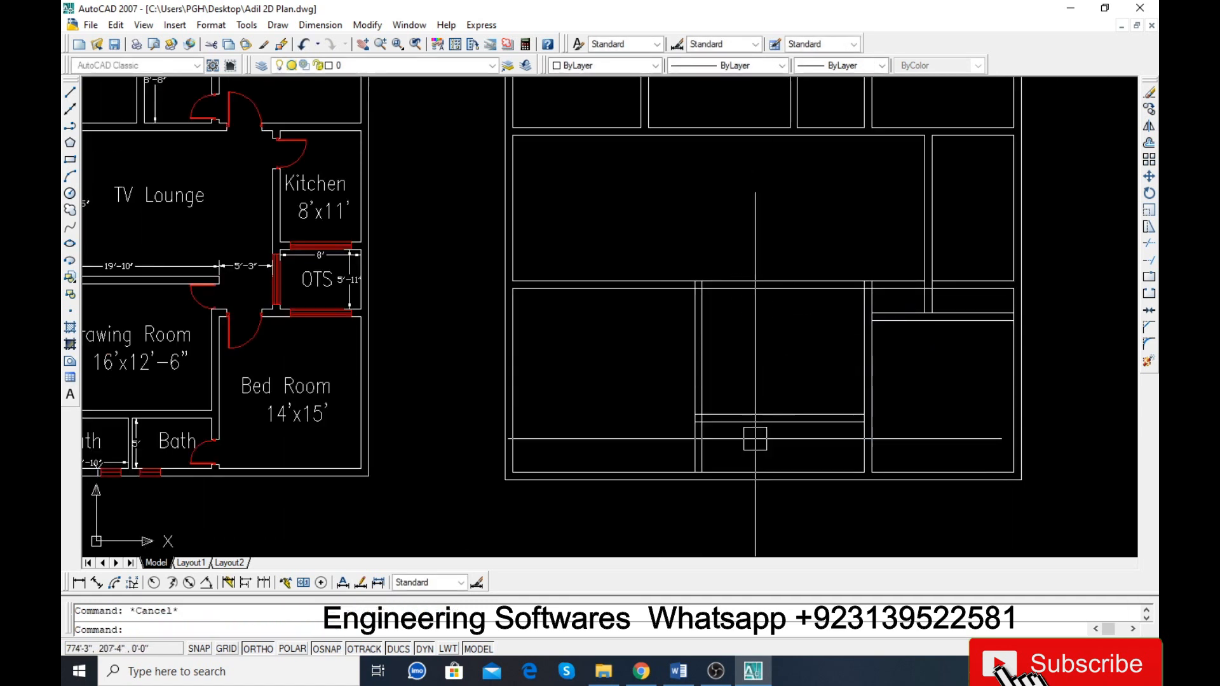
Step: Trim the bath wall's junctions with the drawing room's west partition and with the southeast bedroom's partition
{"action": "scroll", "coordinate": [691, 441], "scroll_direction": "up", "scroll_amount": 3}
{"action": "scroll", "coordinate": [691, 440], "scroll_direction": "up", "scroll_amount": 2}
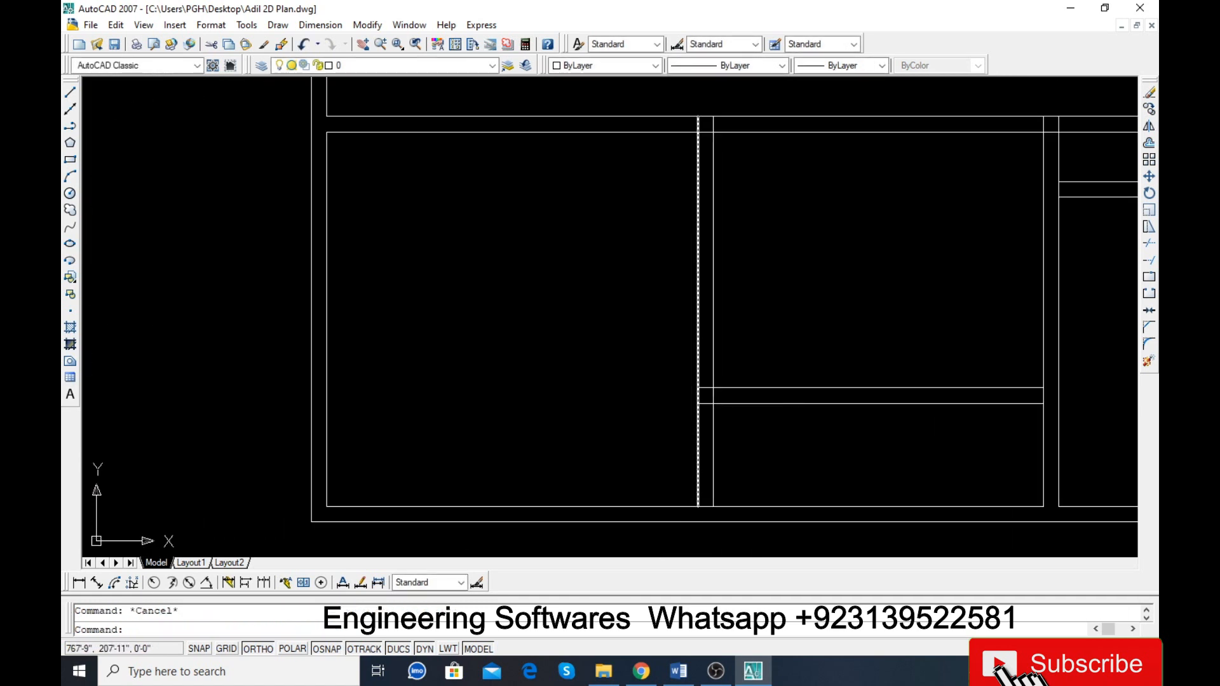
{"action": "key", "text": "Return"}
{"action": "key", "text": "Return"}
{"action": "scroll", "coordinate": [705, 401], "scroll_direction": "up", "scroll_amount": 6}
{"action": "left_click", "coordinate": [705, 403]}
{"action": "left_click", "coordinate": [707, 373]}
{"action": "left_click", "coordinate": [723, 383]}
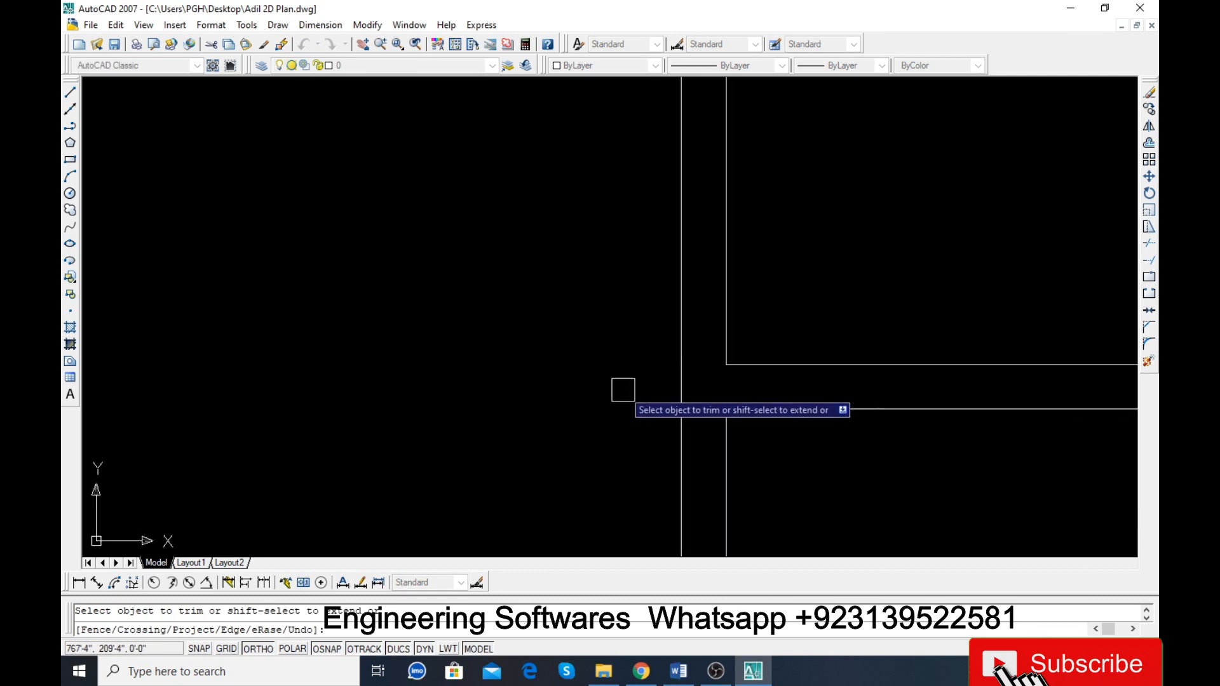
{"action": "scroll", "coordinate": [864, 407], "scroll_direction": "down", "scroll_amount": 4}
{"action": "scroll", "coordinate": [864, 394], "scroll_direction": "up", "scroll_amount": 3}
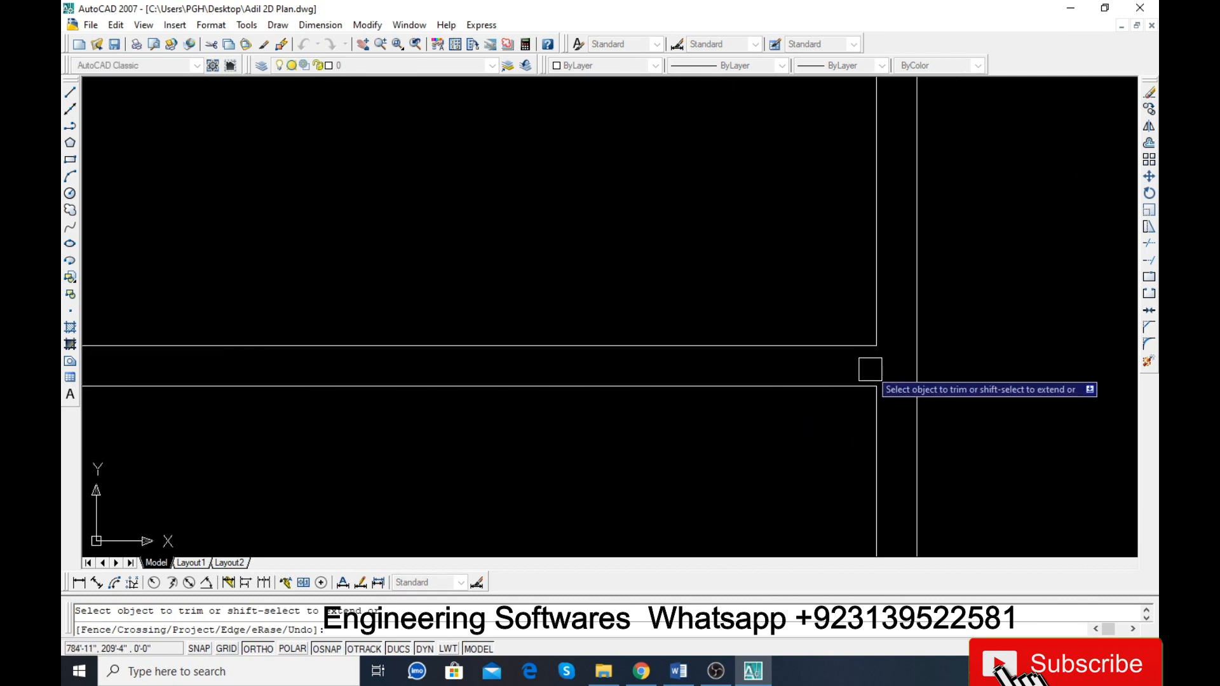
{"action": "scroll", "coordinate": [869, 369], "scroll_direction": "down", "scroll_amount": 2}
{"action": "scroll", "coordinate": [843, 387], "scroll_direction": "down", "scroll_amount": 3}
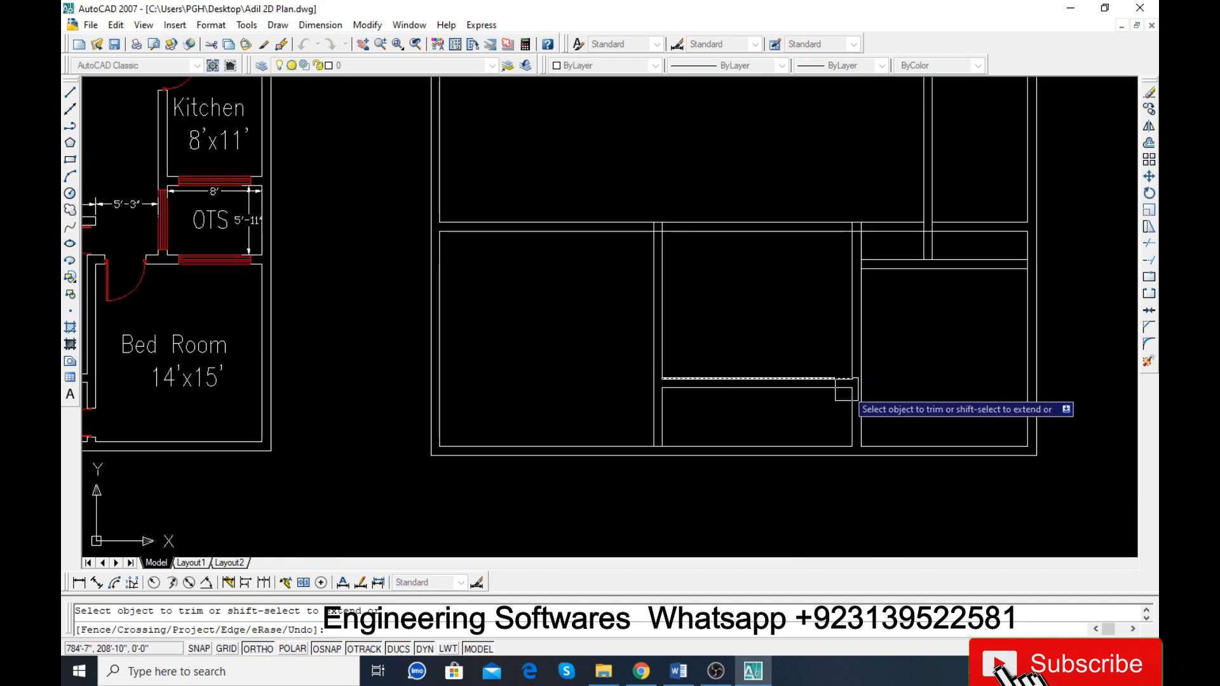
Step: Trim the junction where the drawing room's west partition meets the lounge's south wall
{"action": "scroll", "coordinate": [670, 226], "scroll_direction": "up", "scroll_amount": 6}
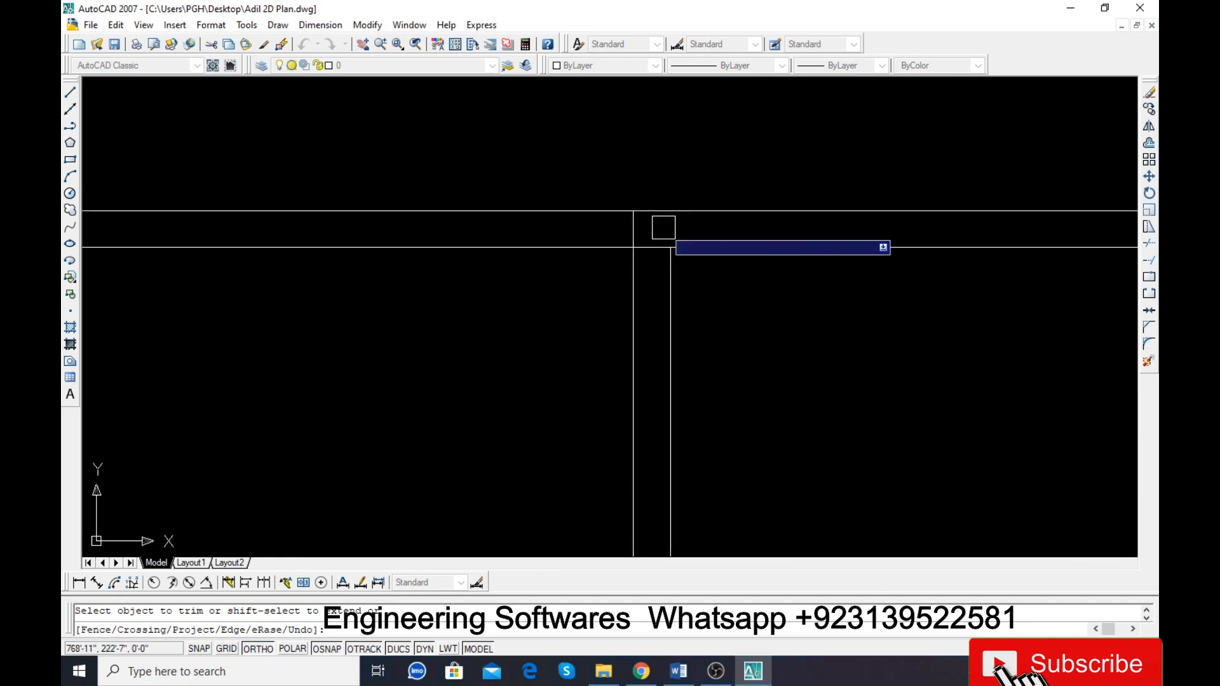
{"action": "scroll", "coordinate": [741, 253], "scroll_direction": "down", "scroll_amount": 6}
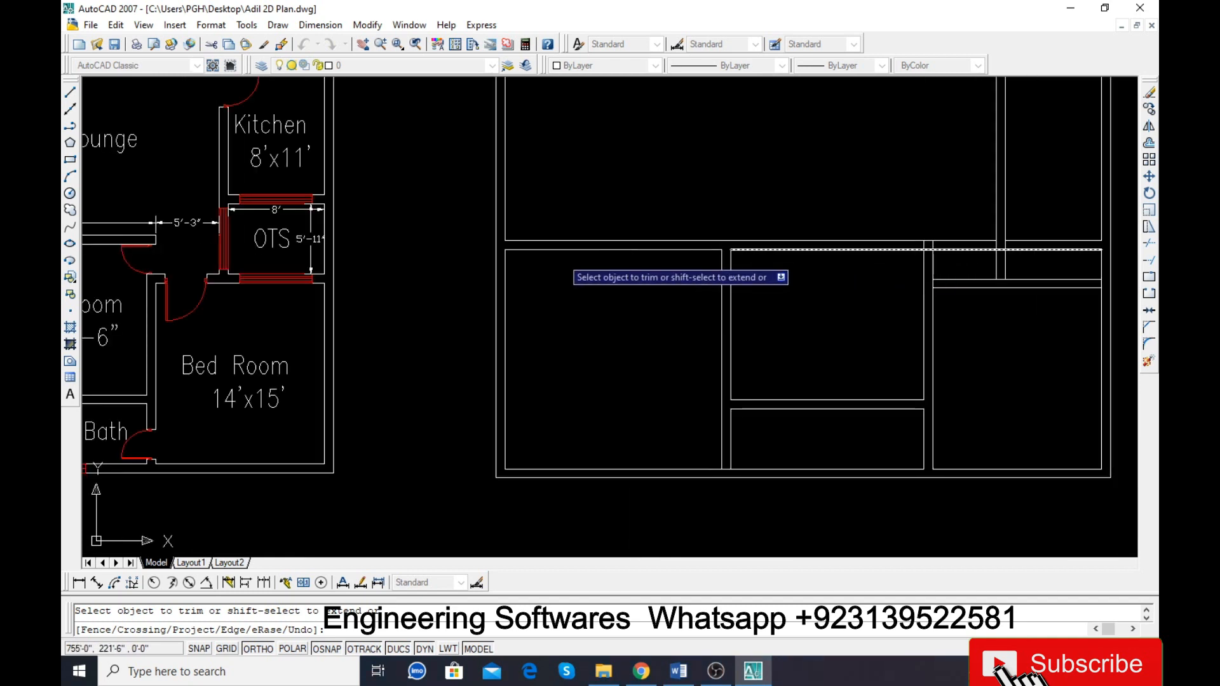
{"action": "scroll", "coordinate": [637, 269], "scroll_direction": "down", "scroll_amount": 2}
{"action": "scroll", "coordinate": [817, 250], "scroll_direction": "up", "scroll_amount": 2}
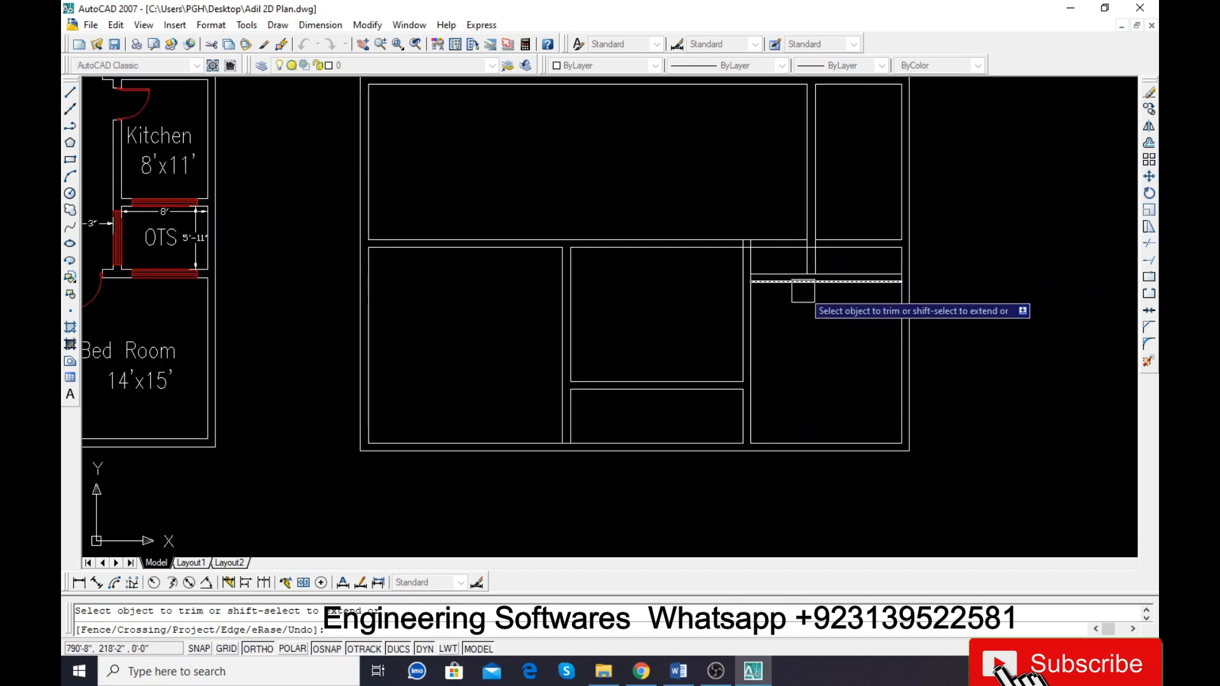
Step: Trim the lounge's south wall east of the bedroom partition to form the drawing room's northeast corner and open the passage
{"action": "scroll", "coordinate": [781, 251], "scroll_direction": "up", "scroll_amount": 2}
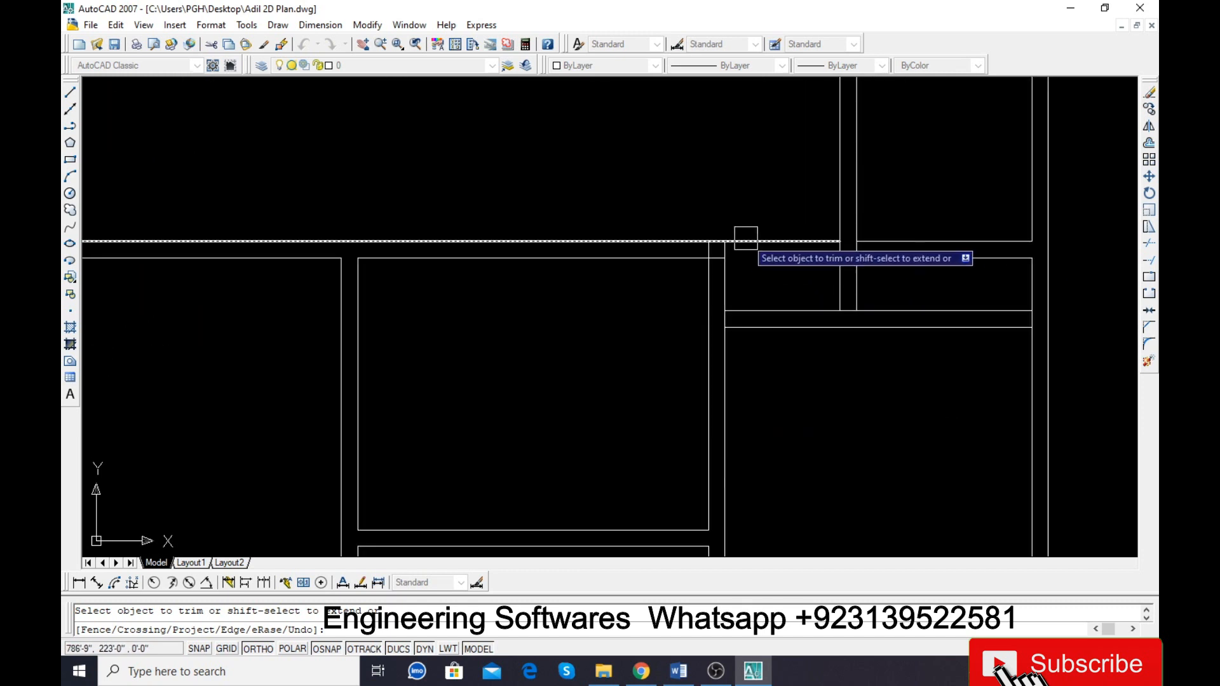
{"action": "scroll", "coordinate": [713, 246], "scroll_direction": "up", "scroll_amount": 6}
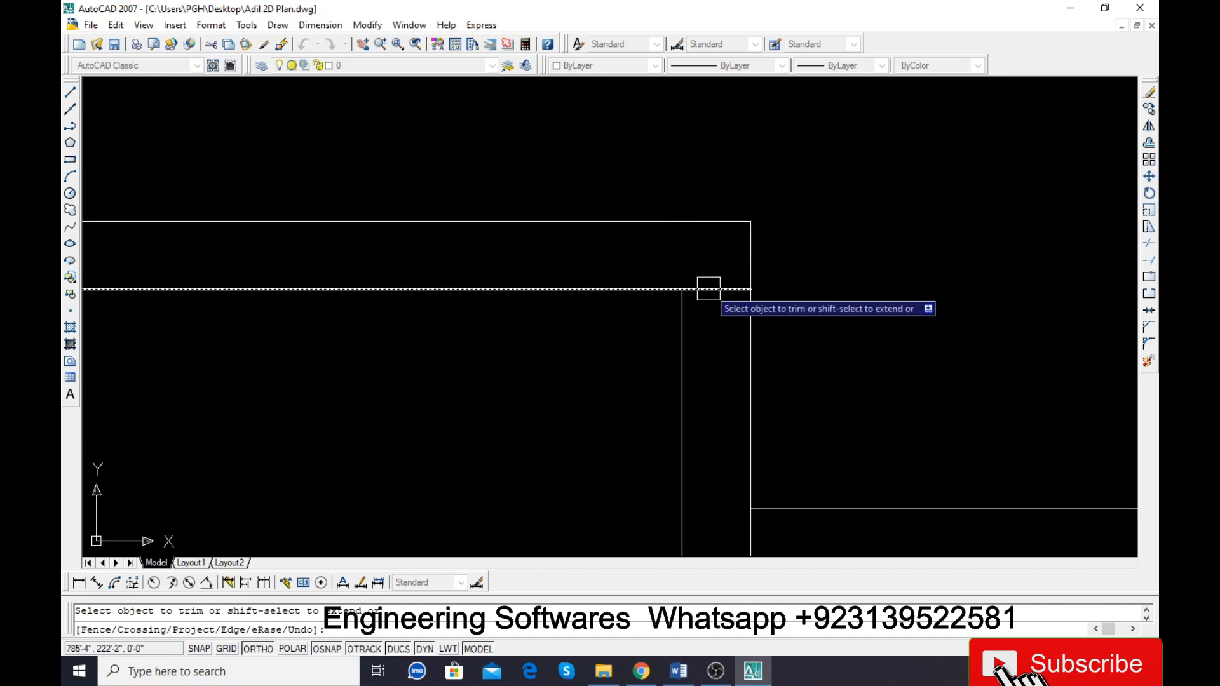
{"action": "scroll", "coordinate": [704, 267], "scroll_direction": "down", "scroll_amount": 3}
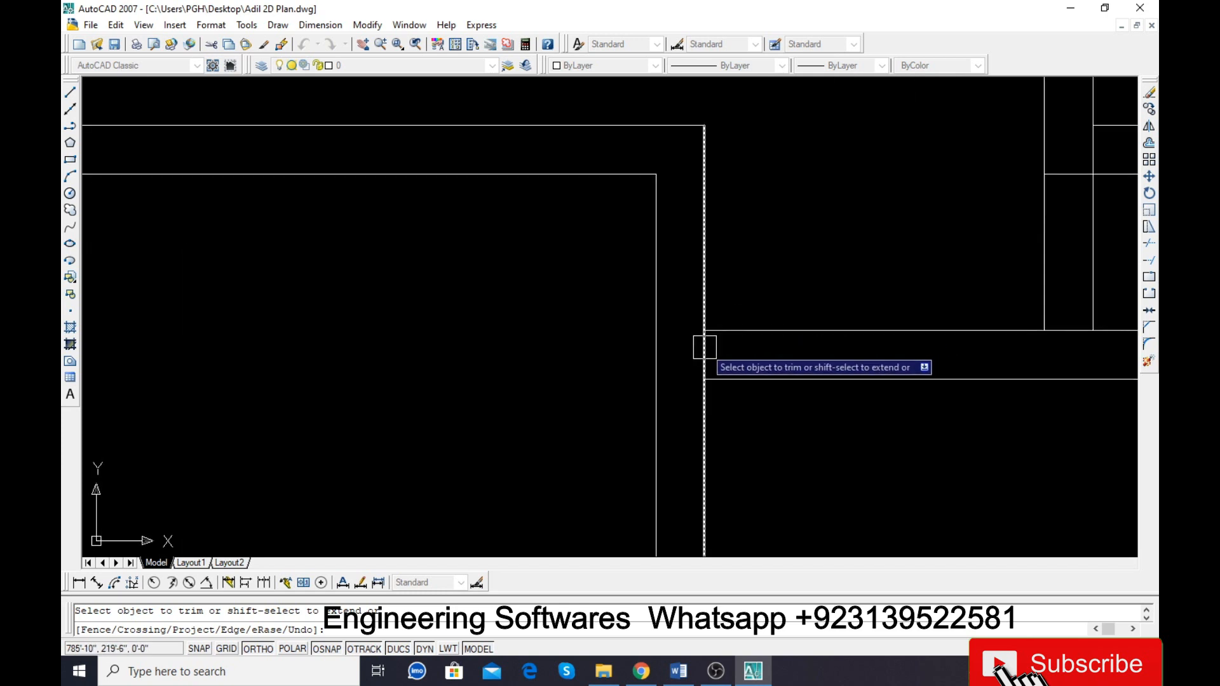
Step: Trim the junctions of the bedroom's north wall with the bedroom partition and with the kitchen's west wall running down to it
{"action": "scroll", "coordinate": [695, 347], "scroll_direction": "down", "scroll_amount": 3}
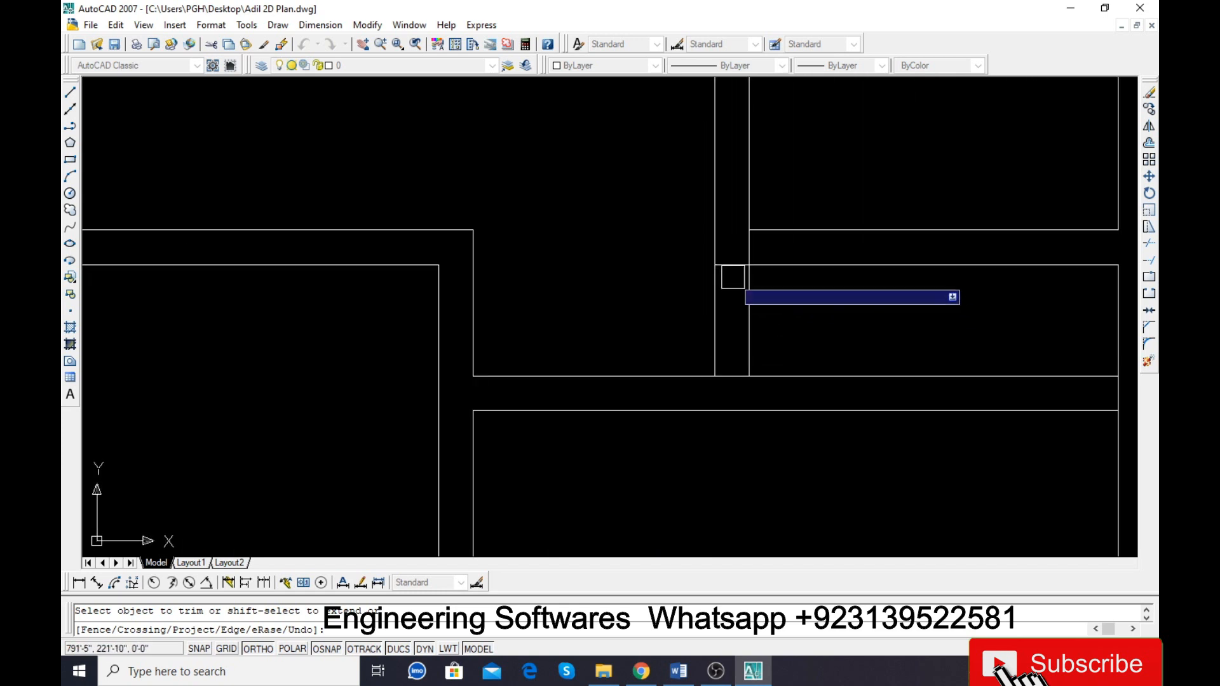
{"action": "scroll", "coordinate": [754, 294], "scroll_direction": "down", "scroll_amount": 2}
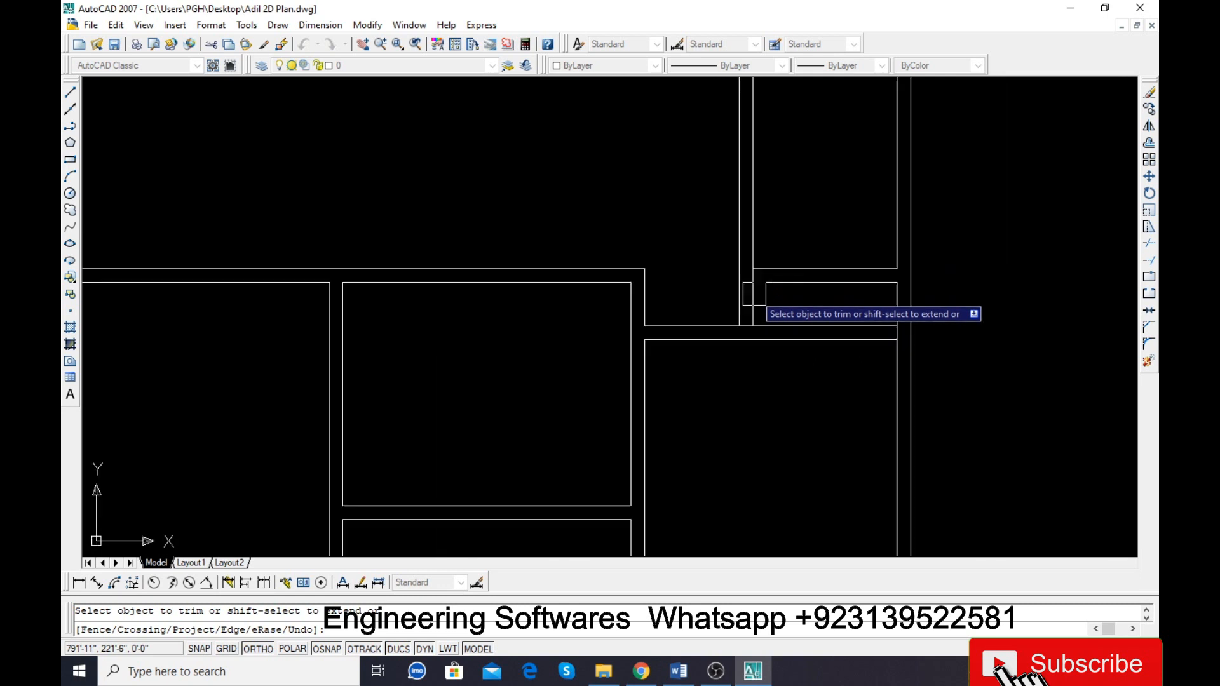
{"action": "scroll", "coordinate": [769, 318], "scroll_direction": "up", "scroll_amount": 3}
{"action": "scroll", "coordinate": [695, 325], "scroll_direction": "up", "scroll_amount": 2}
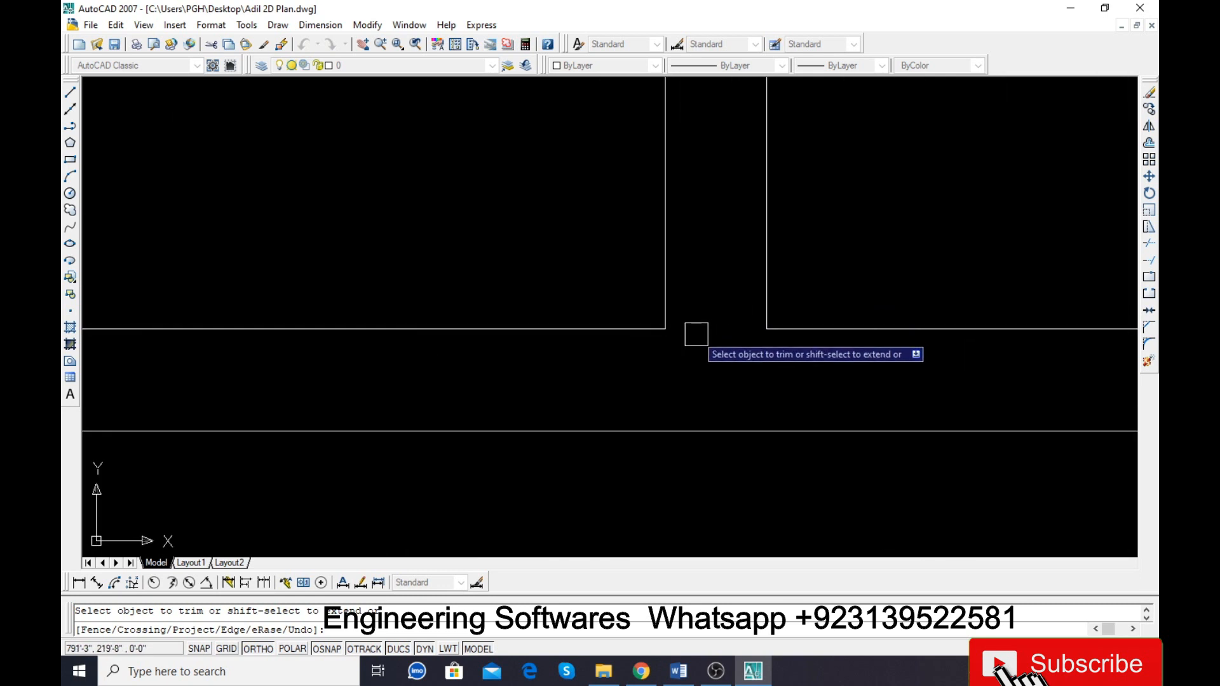
{"action": "scroll", "coordinate": [673, 340], "scroll_direction": "down", "scroll_amount": 3}
Step: Erase the two wall lines crossing below the kitchen and join the east outer wall's inner line across the gap
{"action": "key", "text": "Escape"}
{"action": "left_click", "coordinate": [789, 305]}
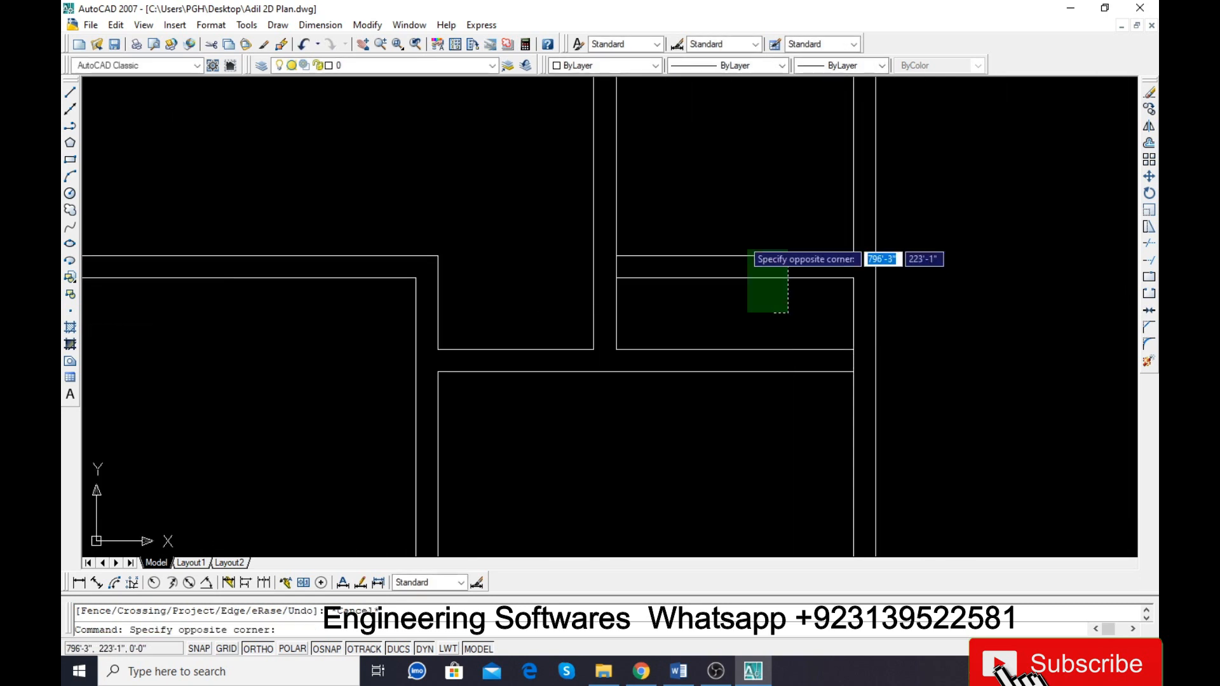
{"action": "left_click", "coordinate": [731, 225]}
{"action": "type", "text": "e"}
{"action": "key", "text": "Return"}
{"action": "type", "text": "j"}
{"action": "key", "text": "Return"}
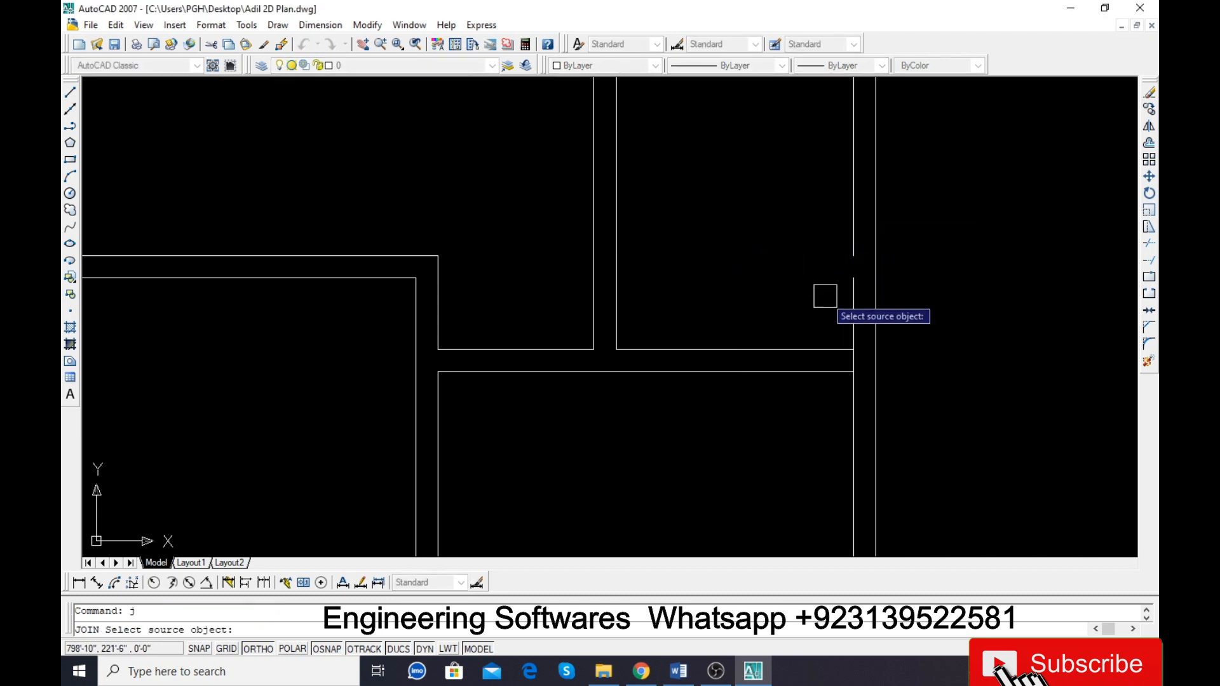
{"action": "left_click", "coordinate": [853, 309]}
{"action": "left_click", "coordinate": [854, 244]}
{"action": "key", "text": "Return"}
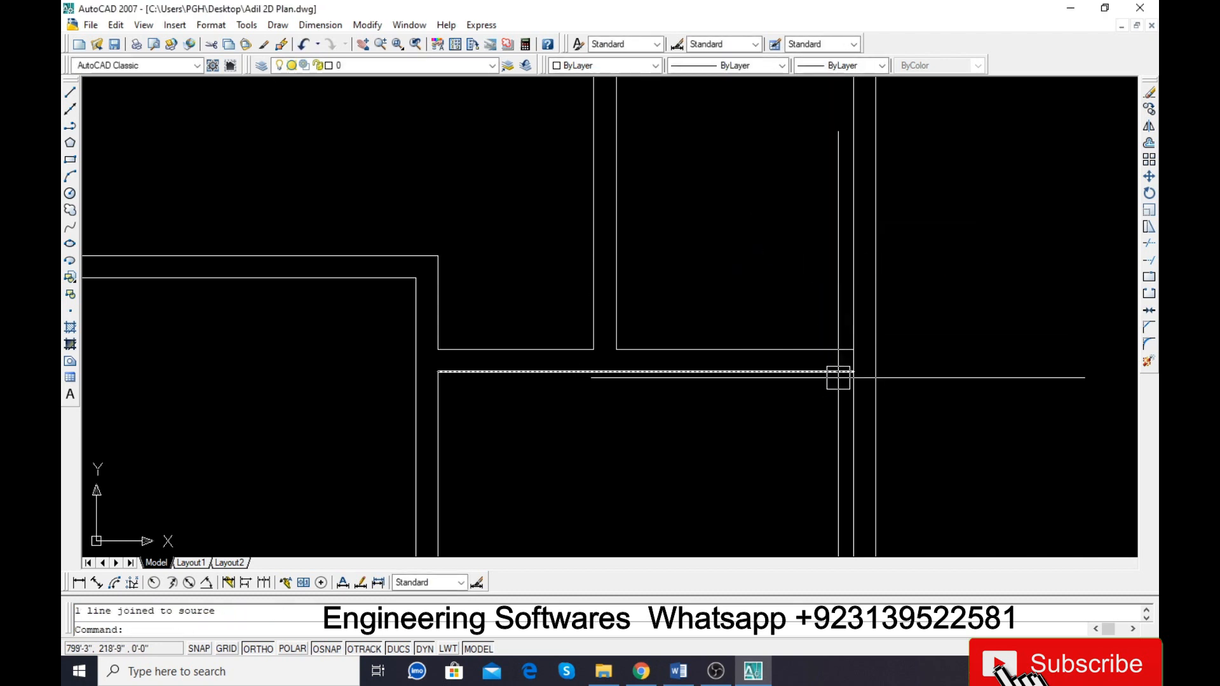
Step: Trim the junction of the southeast bedroom's north wall with the east outer wall's inner line
{"action": "type", "text": "tr"}
{"action": "key", "text": "Return"}
{"action": "scroll", "coordinate": [838, 375], "scroll_direction": "down", "scroll_amount": 3}
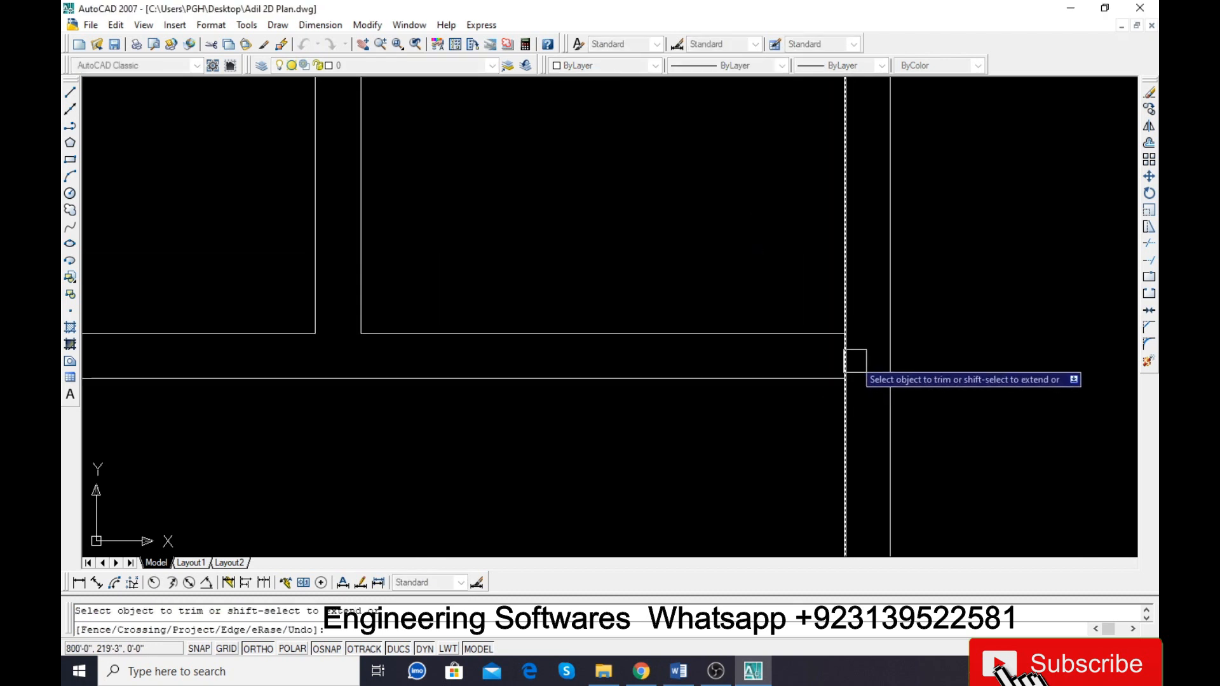
Step: Offset the upper wall line of the new plan's kitchen space 11' downward
{"action": "key", "text": "Escape"}
{"action": "key", "text": "Escape"}
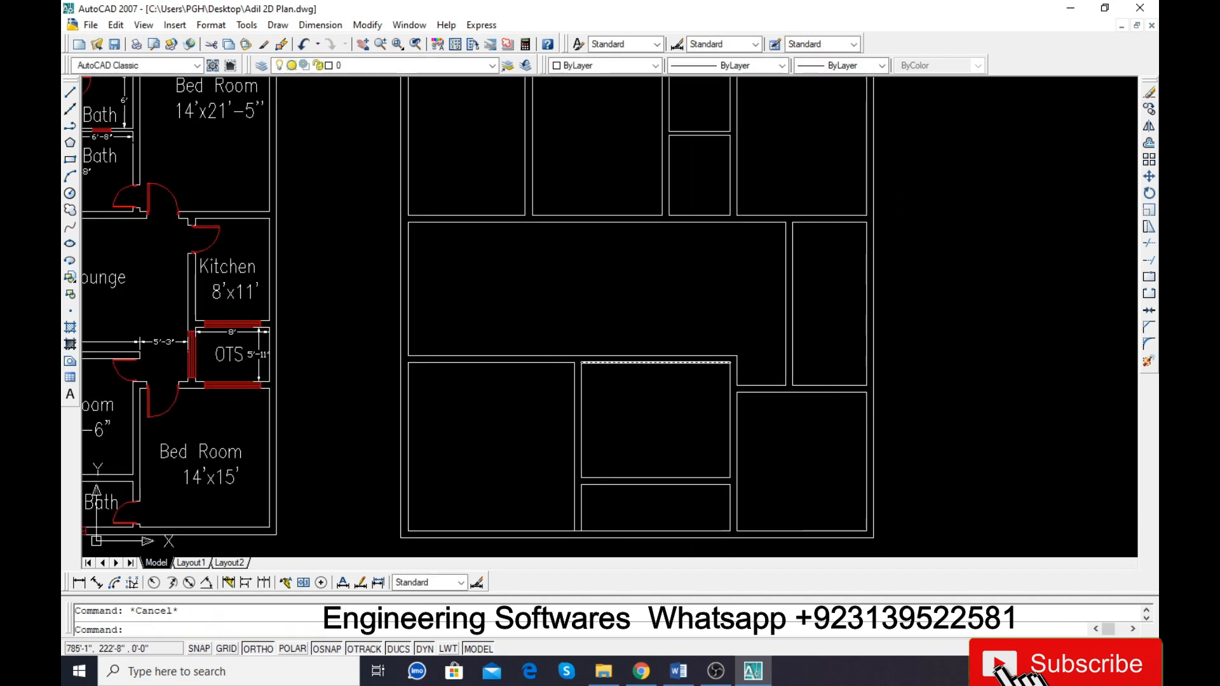
{"action": "type", "text": "o"}
{"action": "key", "text": "Return"}
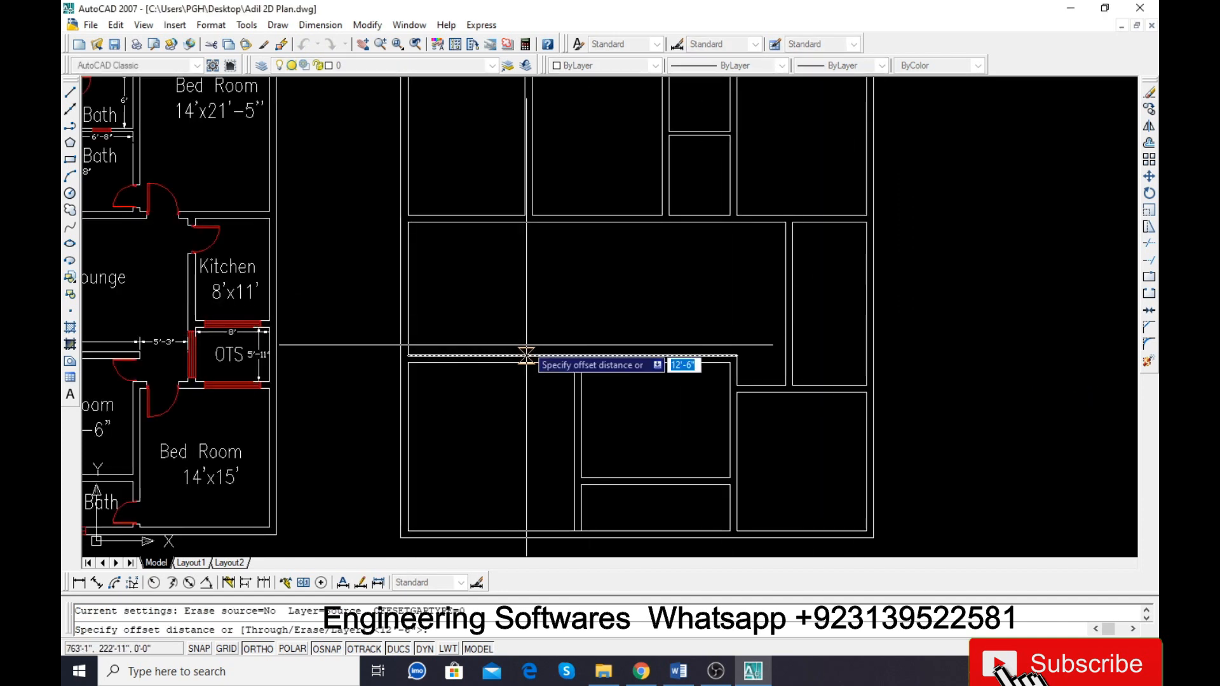
{"action": "key", "text": "Return"}
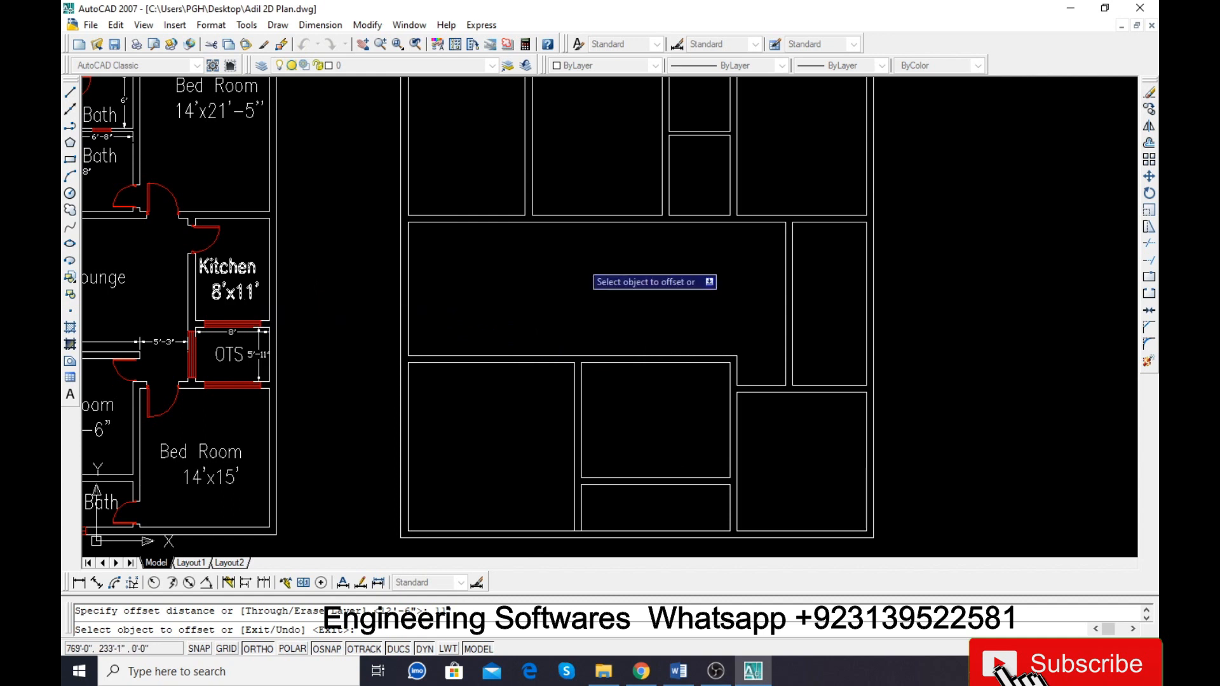
{"action": "left_click", "coordinate": [842, 233]}
{"action": "left_click", "coordinate": [835, 278]}
{"action": "key", "text": "Escape"}
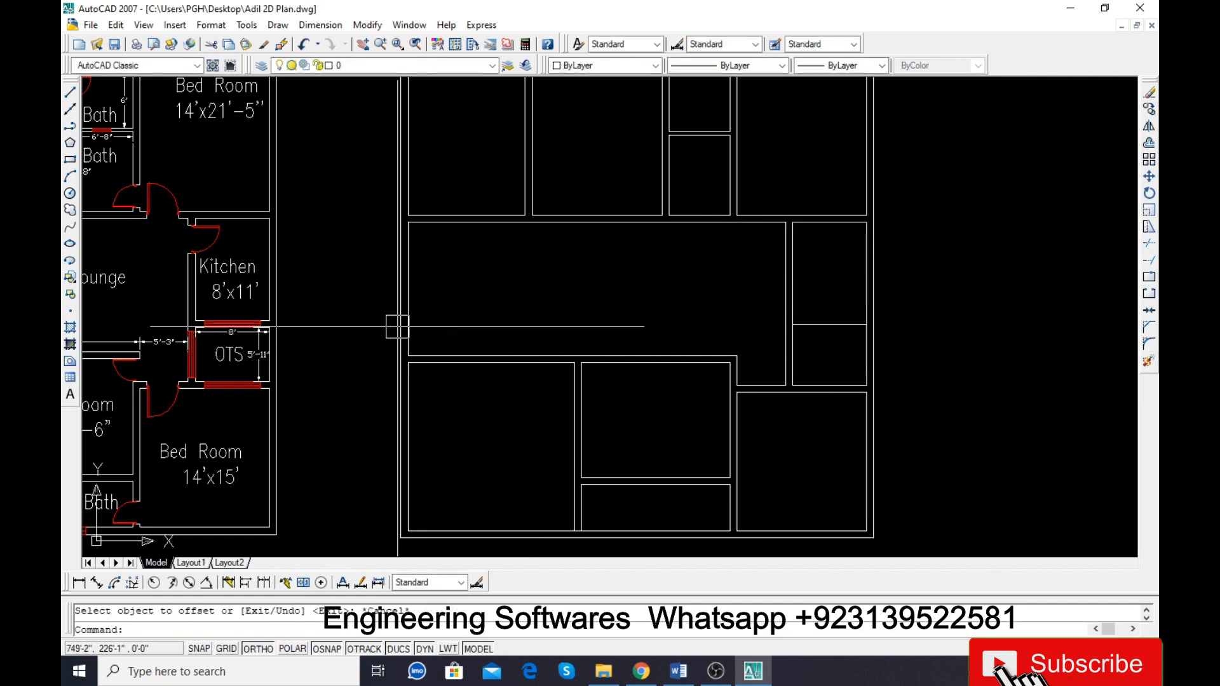
Step: Offset the new line below the kitchen by 9 inches downward to form a partition wall
{"action": "type", "text": "o"}
{"action": "key", "text": "Return"}
{"action": "type", "text": "9"}
{"action": "key", "text": "Return"}
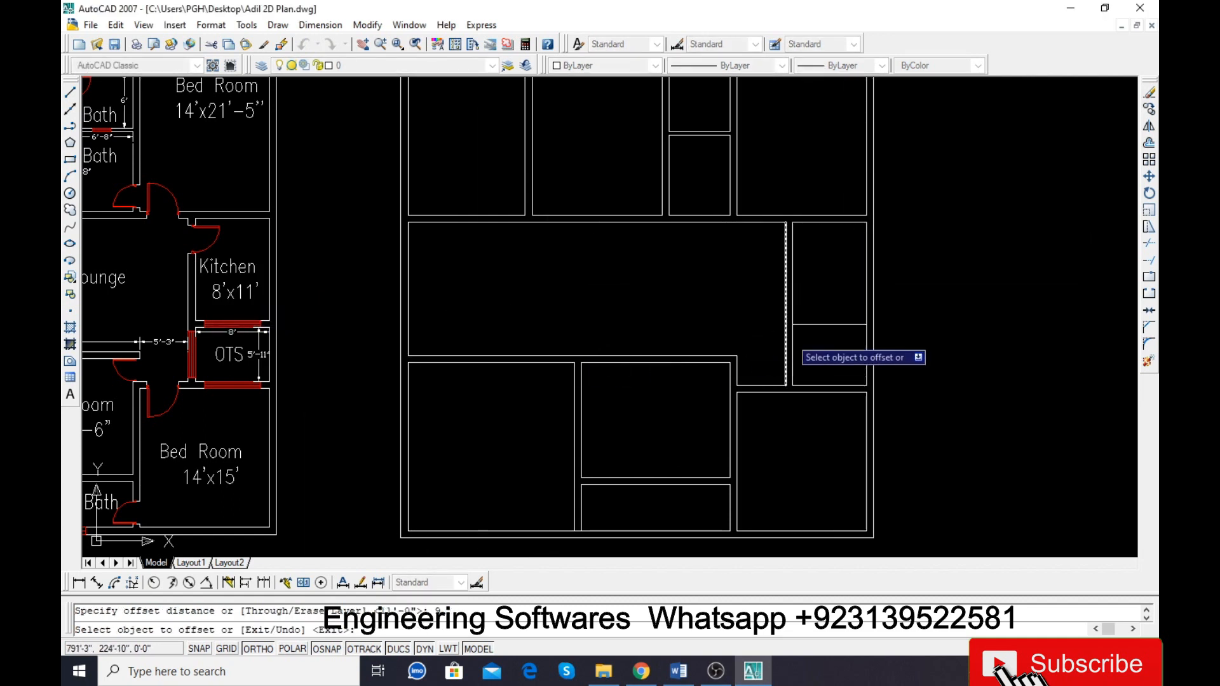
{"action": "key", "text": "Escape"}
Step: Trim the vertical wall lines between the two partition lines at both ends of the kitchen/OTS wall and save the drawing
{"action": "scroll", "coordinate": [794, 340], "scroll_direction": "up", "scroll_amount": 3}
{"action": "type", "text": "t"}
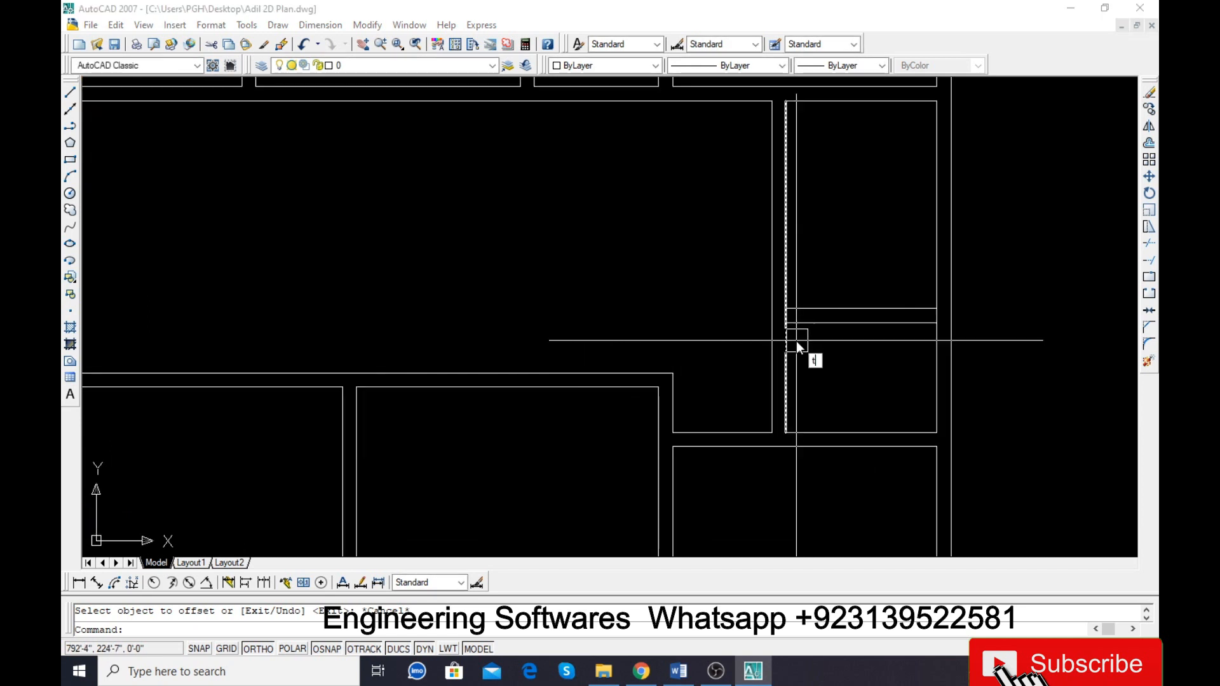
{"action": "type", "text": "r"}
{"action": "key", "text": "Return"}
{"action": "key", "text": "Return"}
{"action": "scroll", "coordinate": [791, 327], "scroll_direction": "up", "scroll_amount": 3}
{"action": "left_click", "coordinate": [785, 296]}
{"action": "scroll", "coordinate": [692, 318], "scroll_direction": "down", "scroll_amount": 4}
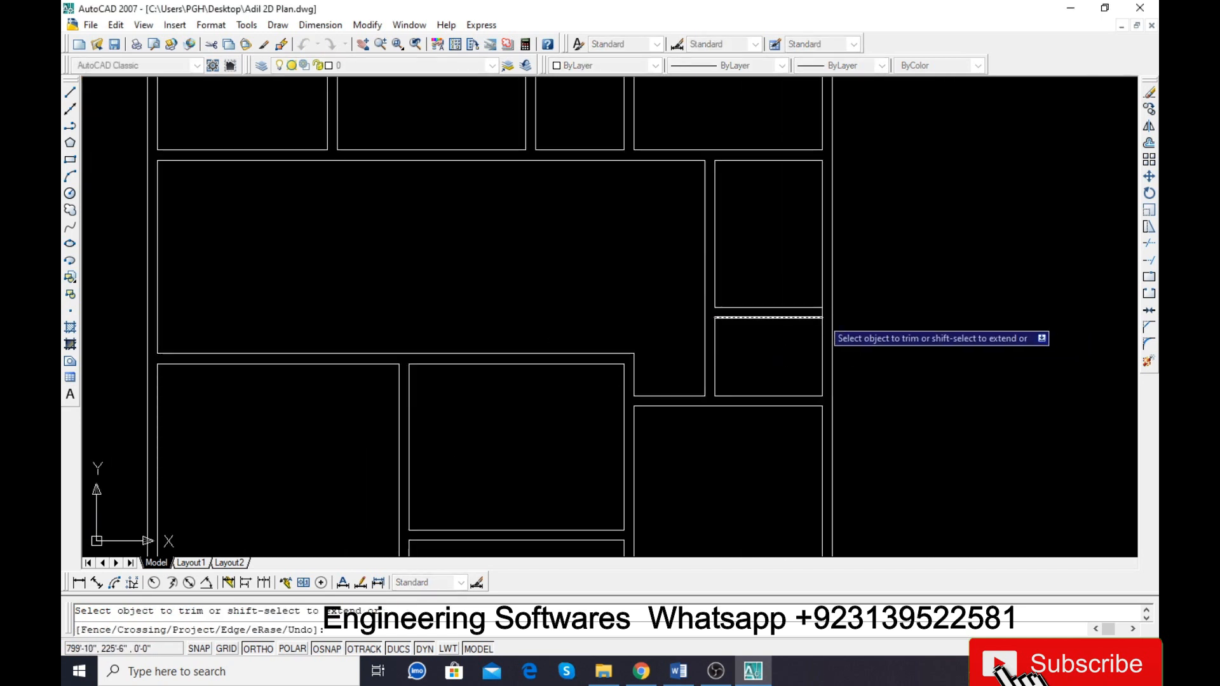
{"action": "scroll", "coordinate": [820, 316], "scroll_direction": "up", "scroll_amount": 3}
{"action": "left_click", "coordinate": [830, 308]}
{"action": "scroll", "coordinate": [875, 313], "scroll_direction": "down", "scroll_amount": 4}
{"action": "scroll", "coordinate": [915, 335], "scroll_direction": "down", "scroll_amount": 1}
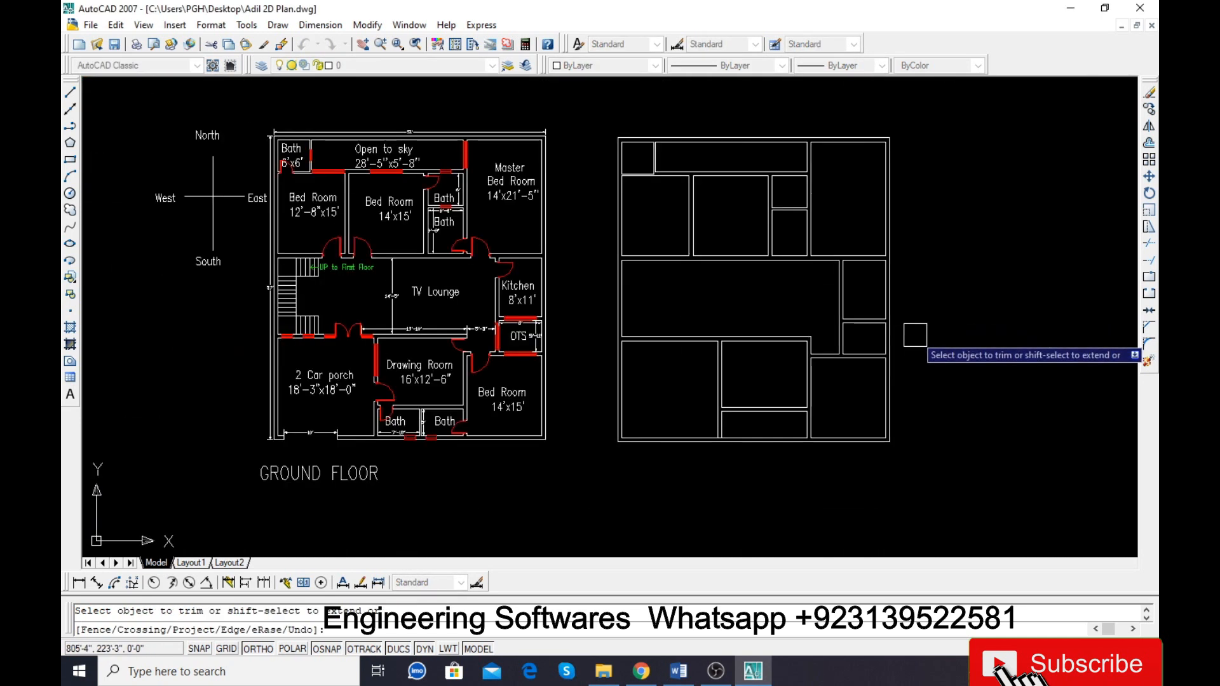
{"action": "key", "text": "Escape"}
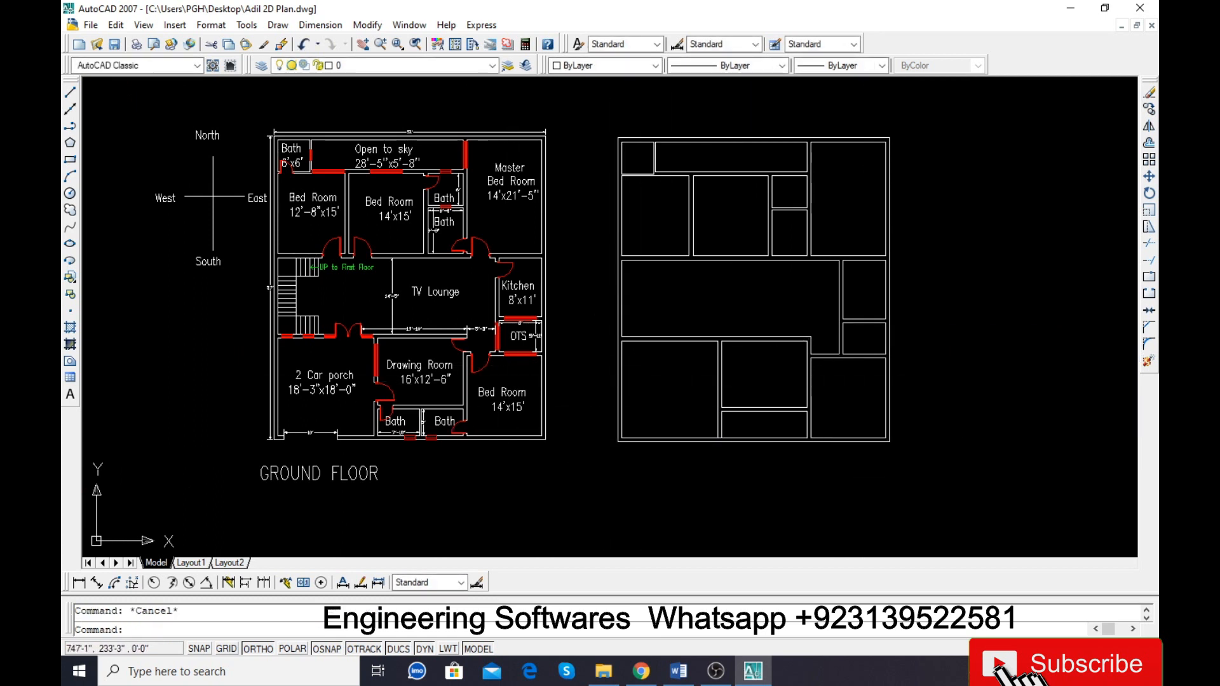
{"action": "key", "text": "ctrl+s"}
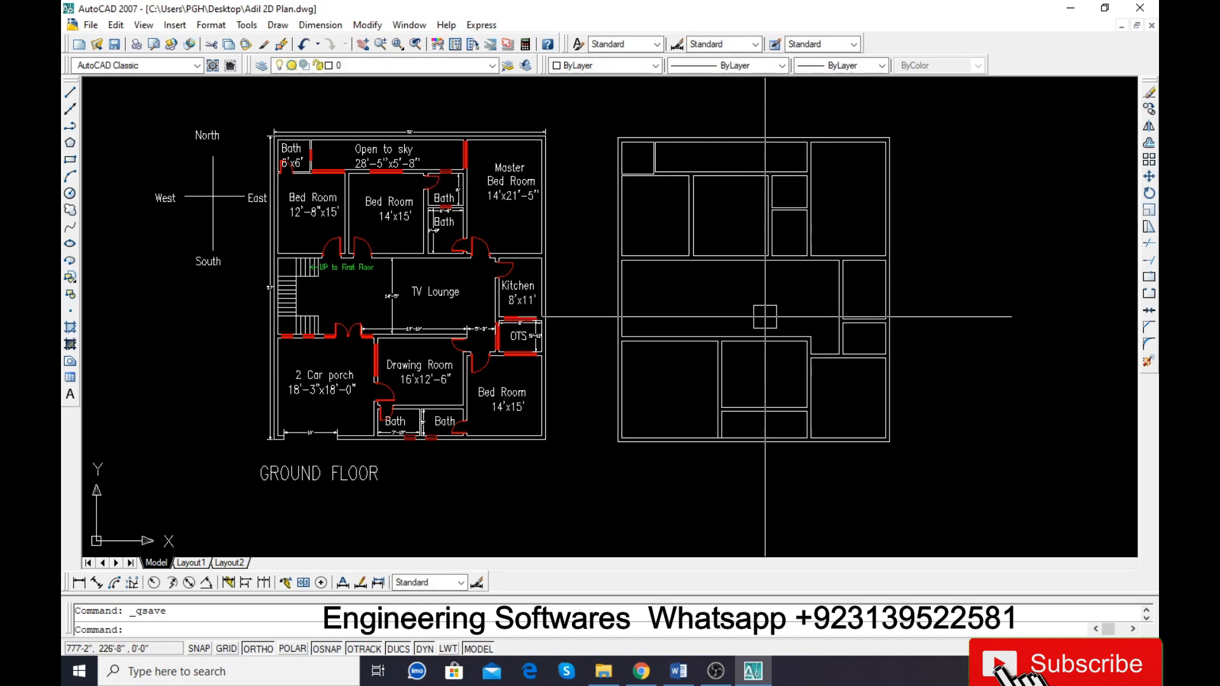
Step: Offset the inner west wall line of the new plan's TV lounge 3.5' inward for the staircase width
{"action": "scroll", "coordinate": [648, 307], "scroll_direction": "up", "scroll_amount": 2}
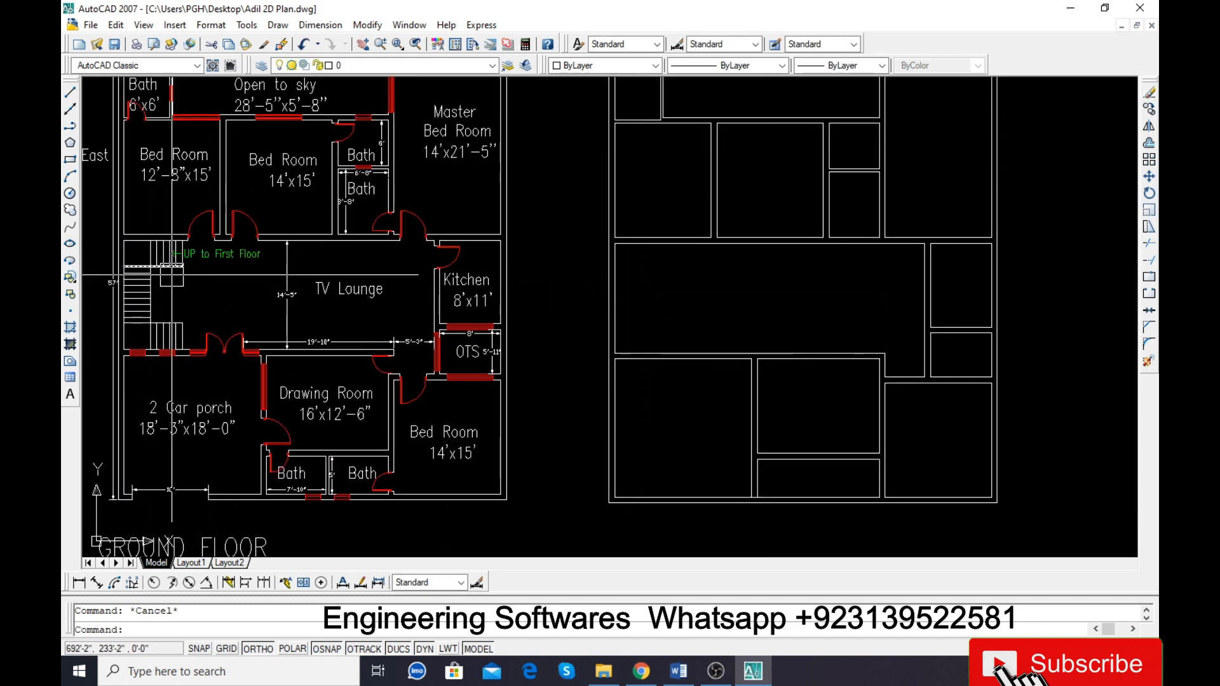
{"action": "scroll", "coordinate": [168, 240], "scroll_direction": "up", "scroll_amount": 3}
{"action": "scroll", "coordinate": [365, 261], "scroll_direction": "down", "scroll_amount": 4}
{"action": "scroll", "coordinate": [213, 261], "scroll_direction": "up", "scroll_amount": 6}
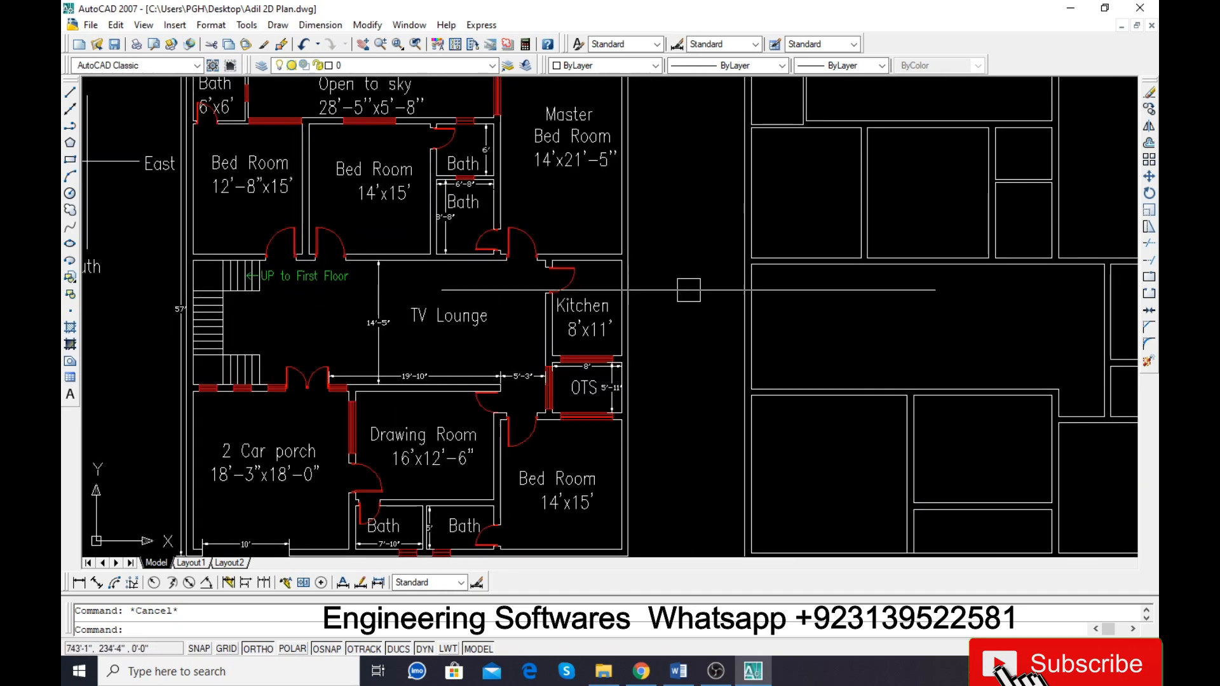
{"action": "type", "text": "o"}
{"action": "key", "text": "Return"}
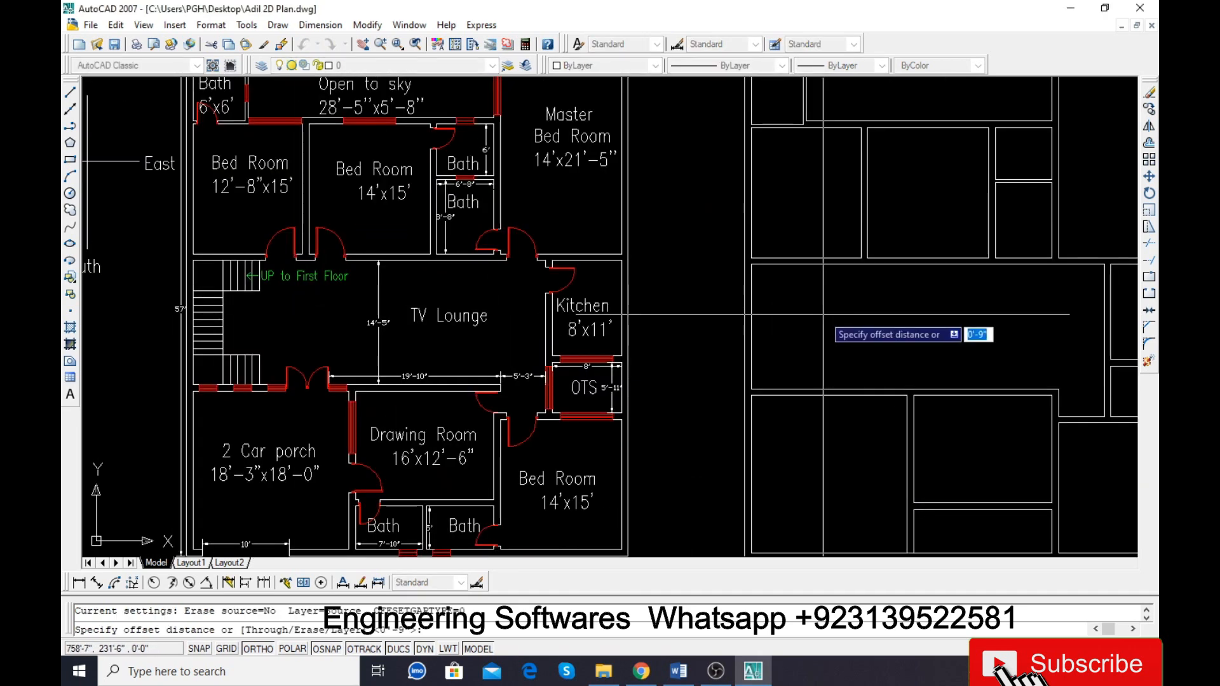
{"action": "type", "text": "3.5"}
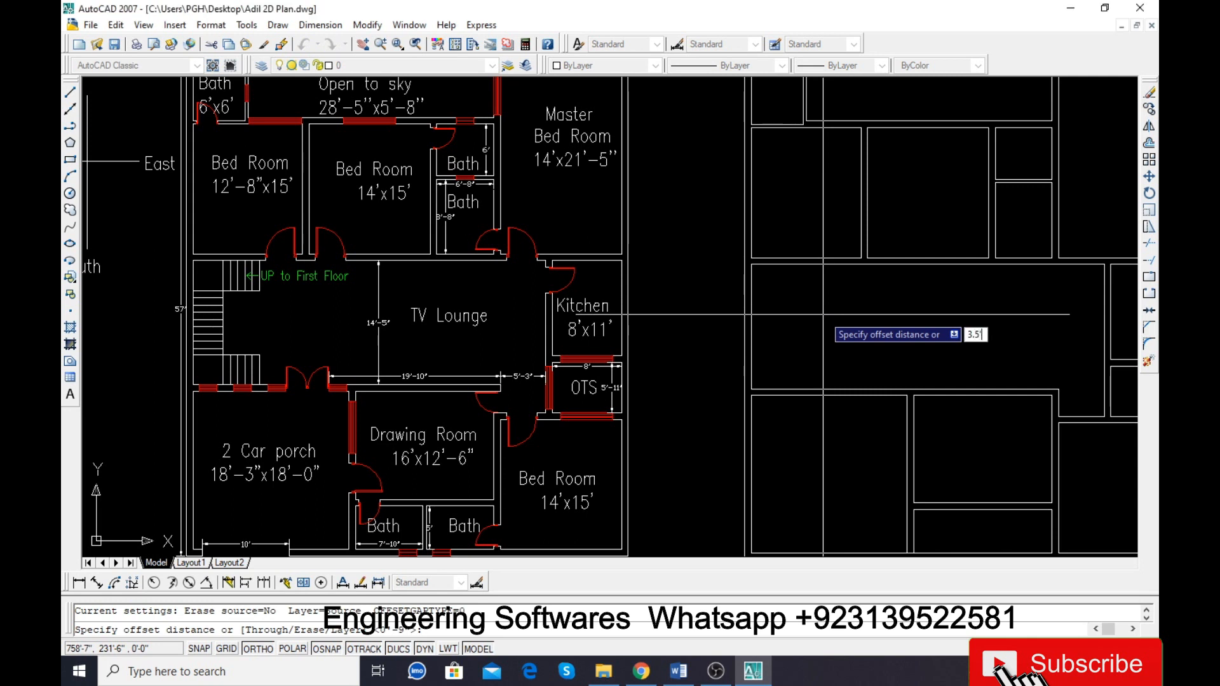
{"action": "type", "text": "'"}
{"action": "key", "text": "Return"}
{"action": "left_click", "coordinate": [752, 321]}
{"action": "left_click", "coordinate": [818, 319]}
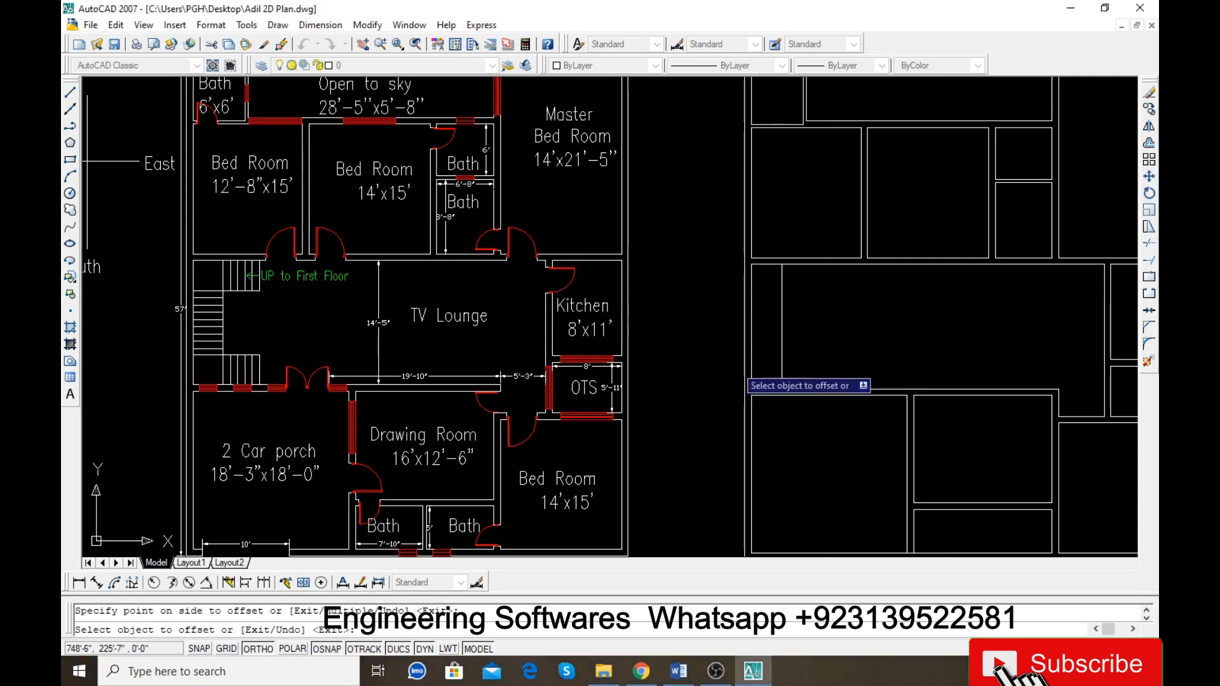
{"action": "key", "text": "Escape"}
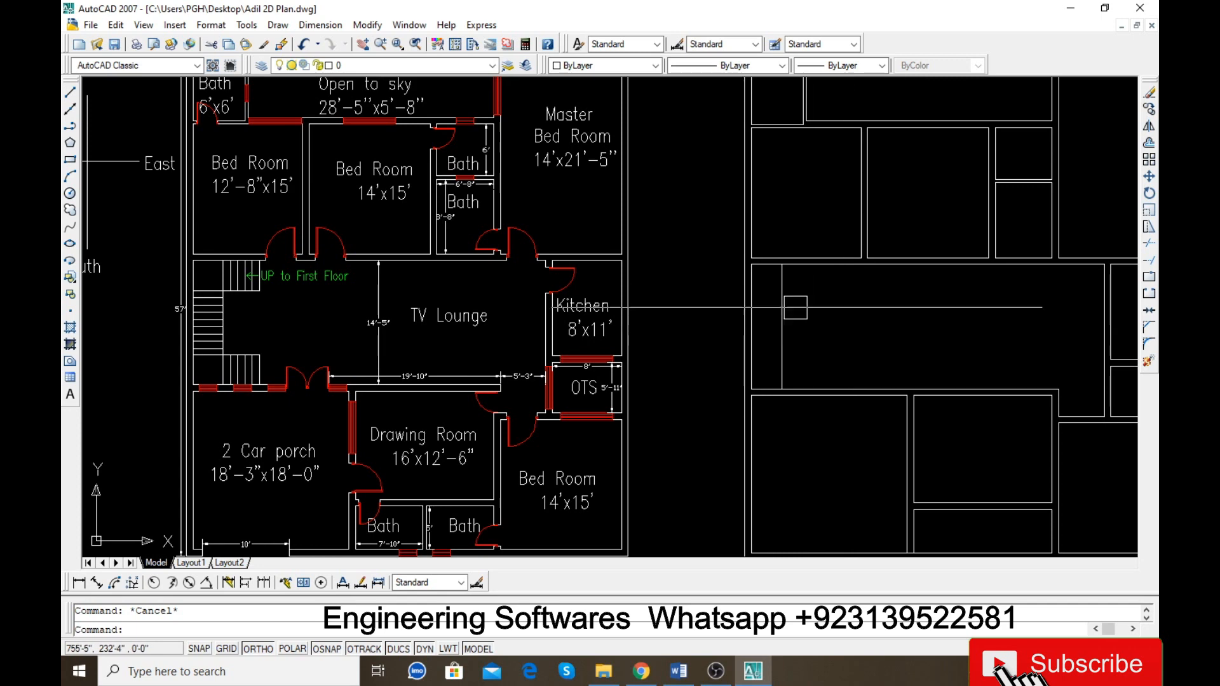
Step: Offset the TV lounge's north and south wall lines inward by the same 3.5' for the stair flights
{"action": "key", "text": "Return"}
{"action": "left_click", "coordinate": [818, 265]}
{"action": "left_click", "coordinate": [818, 312]}
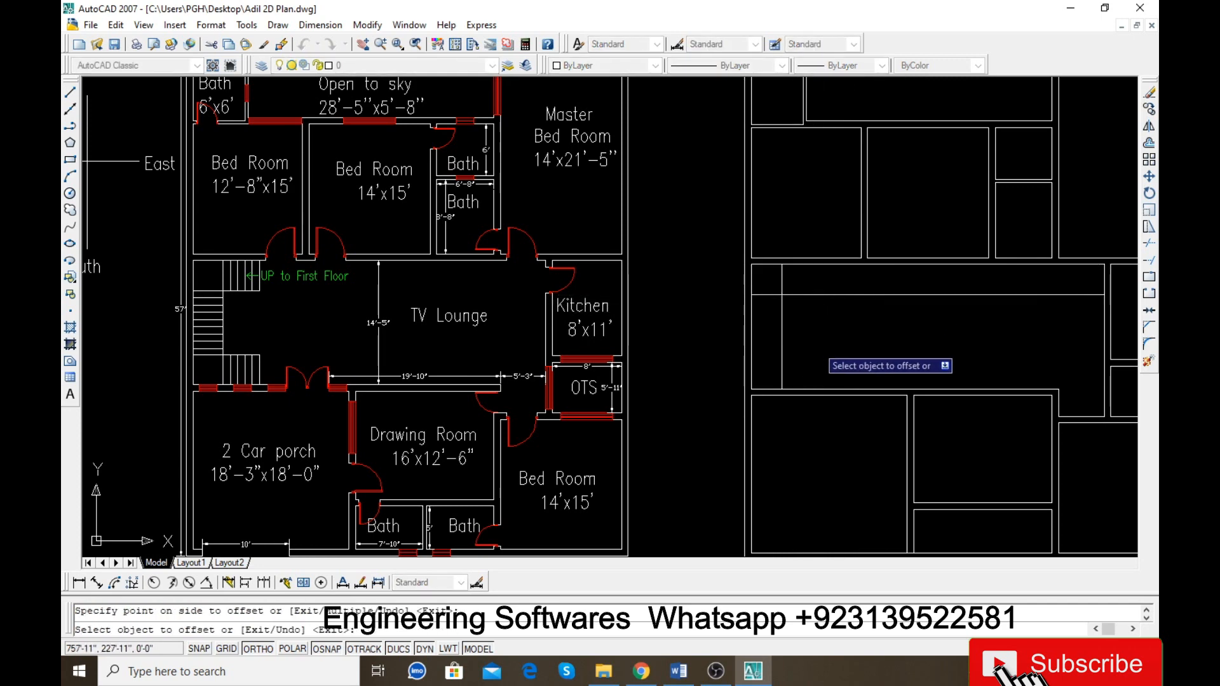
{"action": "scroll", "coordinate": [660, 366], "scroll_direction": "down", "scroll_amount": 2}
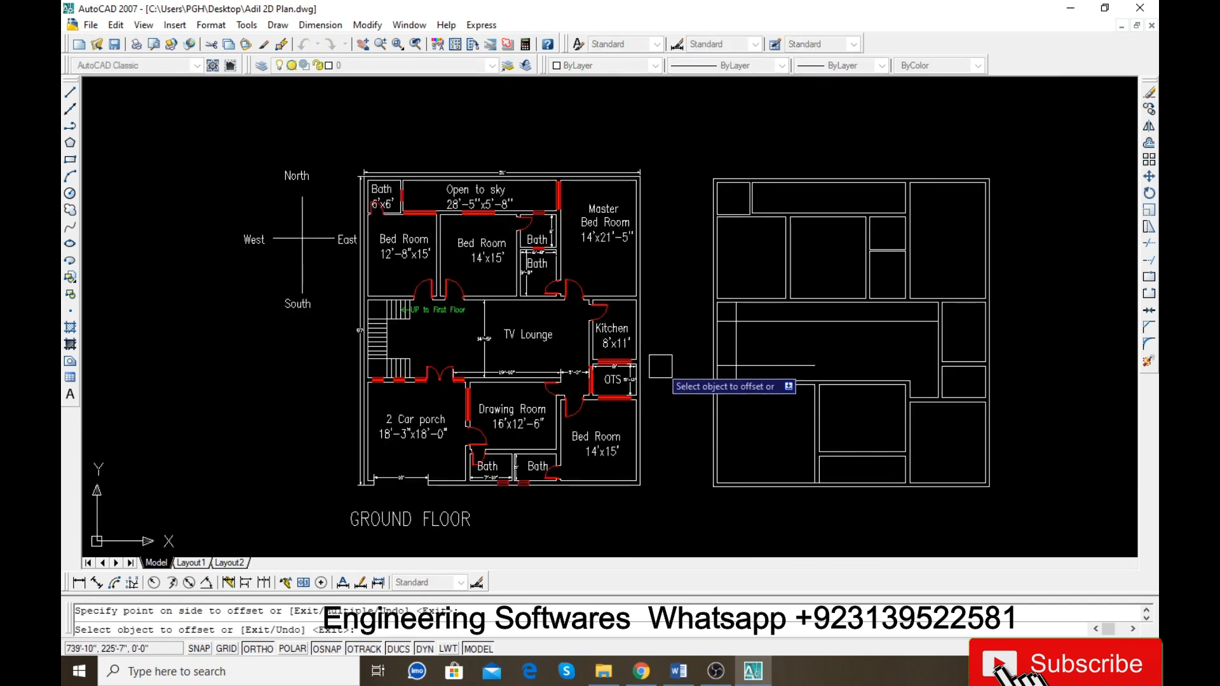
{"action": "key", "text": "Escape"}
Step: Offset the vertical stair line 10 inches eastward for the first tread
{"action": "scroll", "coordinate": [720, 331], "scroll_direction": "up", "scroll_amount": 3}
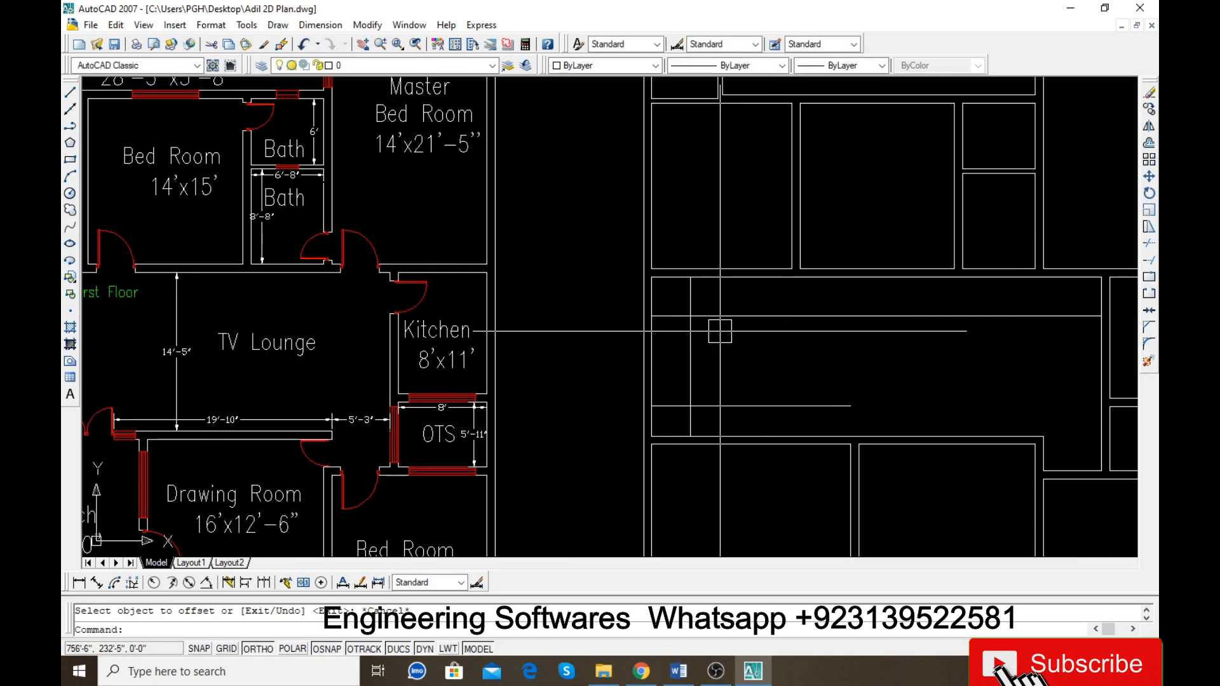
{"action": "type", "text": "o"}
{"action": "key", "text": "Return"}
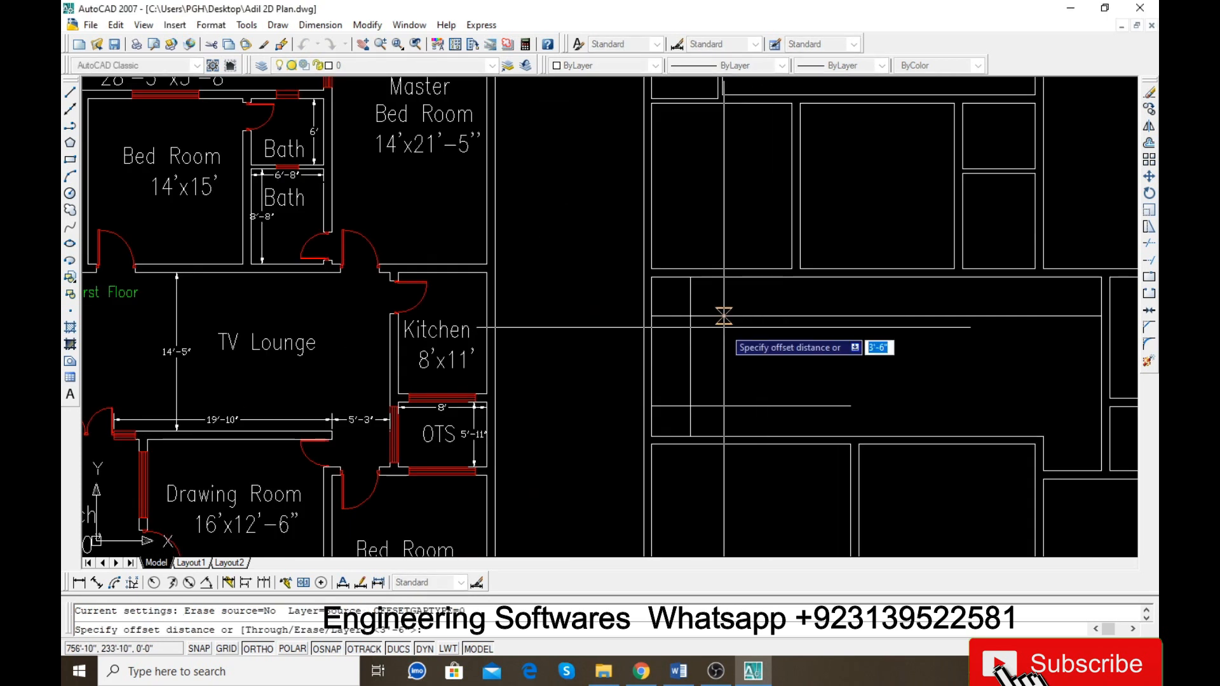
{"action": "type", "text": "10"}
{"action": "key", "text": "Return"}
{"action": "left_click", "coordinate": [690, 347]}
{"action": "left_click", "coordinate": [750, 371]}
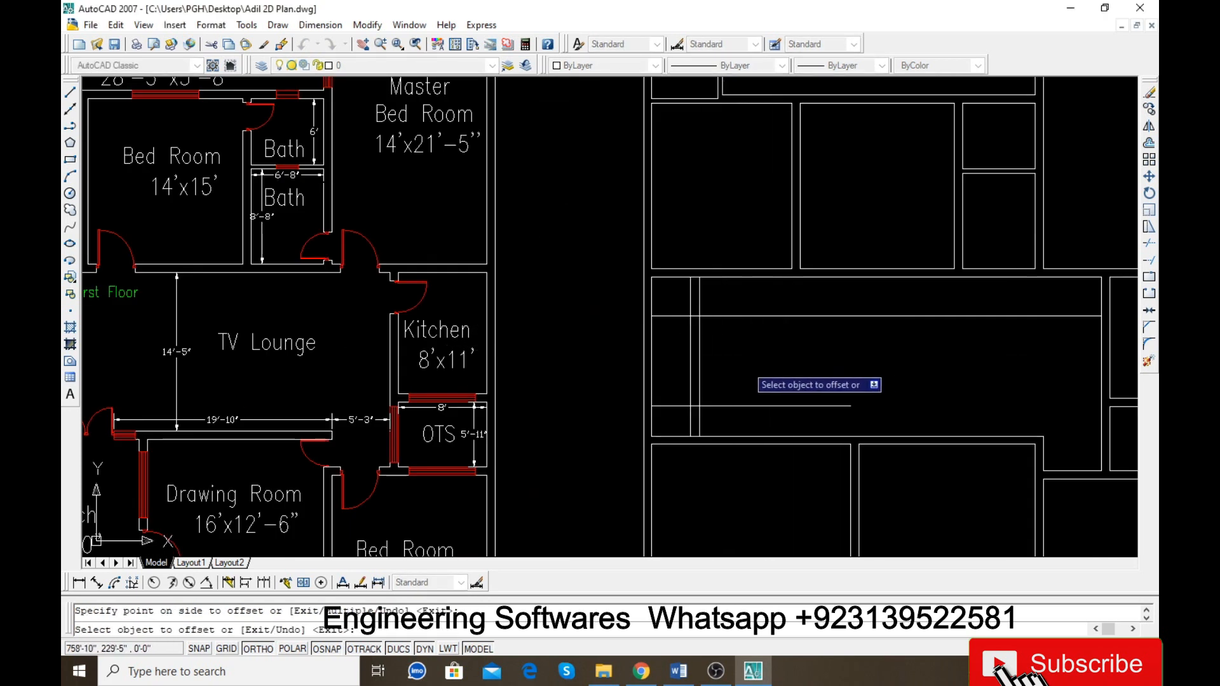
Step: Add four more tread lines eastward by repeating the 10-inch offset from each new line
{"action": "scroll", "coordinate": [704, 352], "scroll_direction": "down", "scroll_amount": 3}
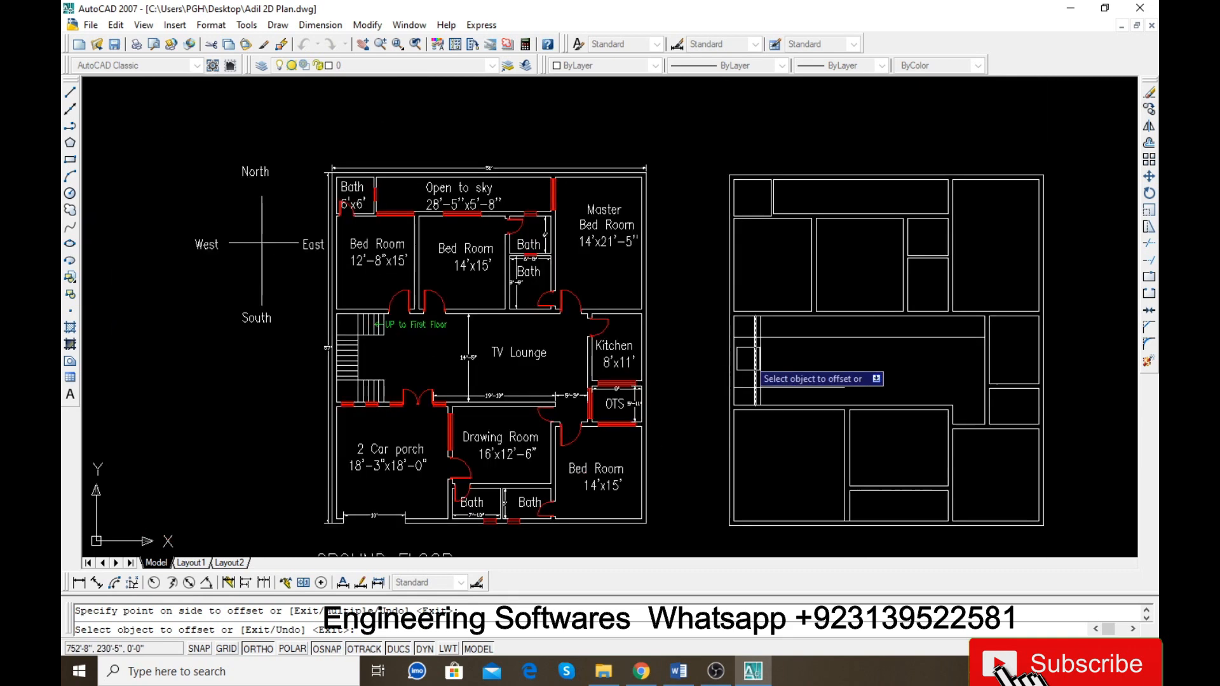
{"action": "scroll", "coordinate": [771, 370], "scroll_direction": "up", "scroll_amount": 2}
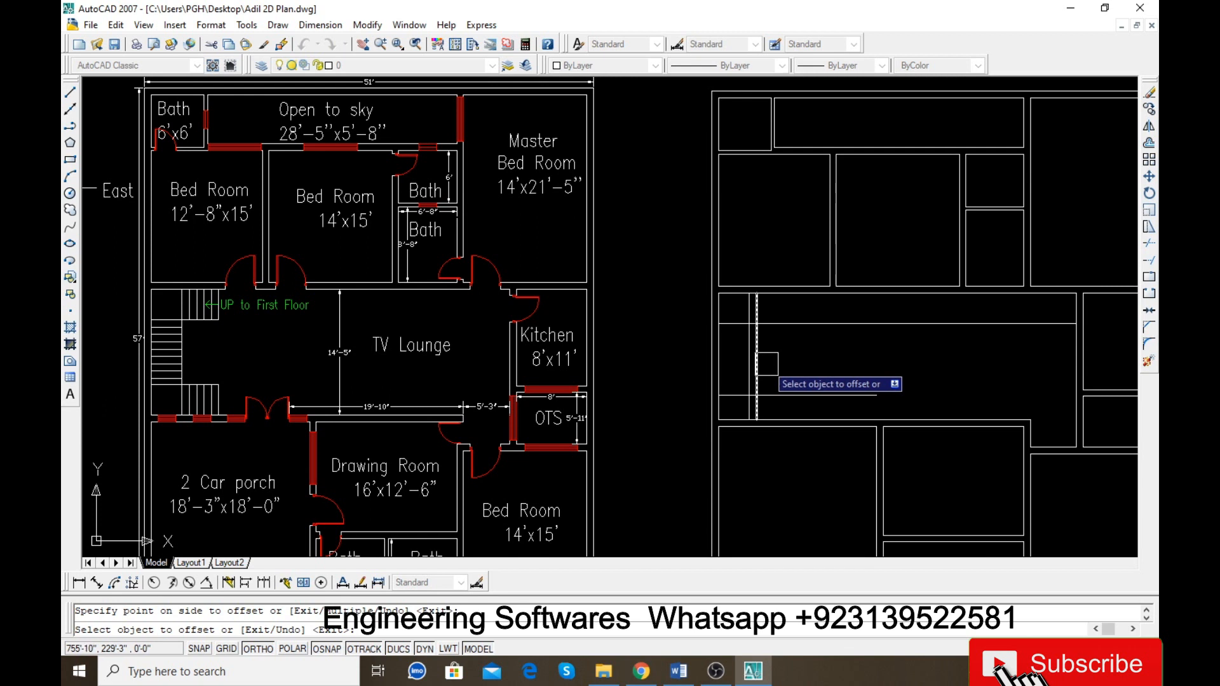
{"action": "left_click", "coordinate": [766, 363]}
{"action": "left_click", "coordinate": [784, 363]}
{"action": "left_click", "coordinate": [774, 364]}
{"action": "left_click", "coordinate": [787, 363]}
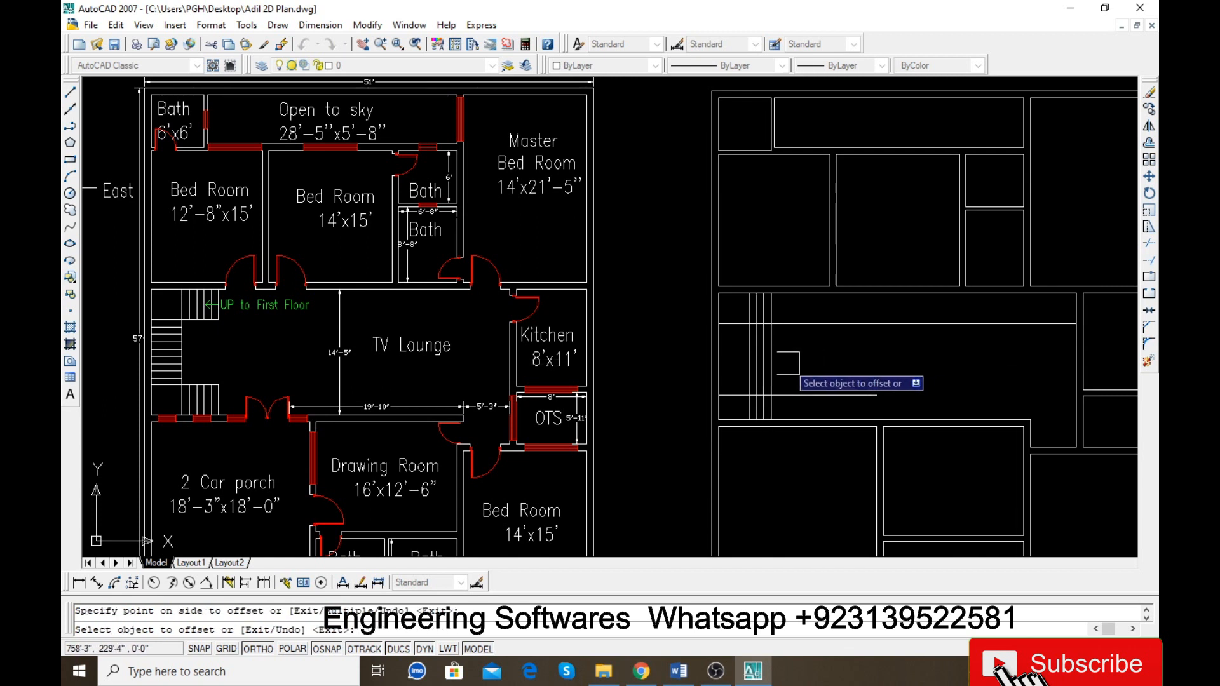
{"action": "left_click", "coordinate": [773, 364]}
{"action": "left_click", "coordinate": [788, 363]}
{"action": "left_click", "coordinate": [781, 363]}
{"action": "left_click", "coordinate": [801, 371]}
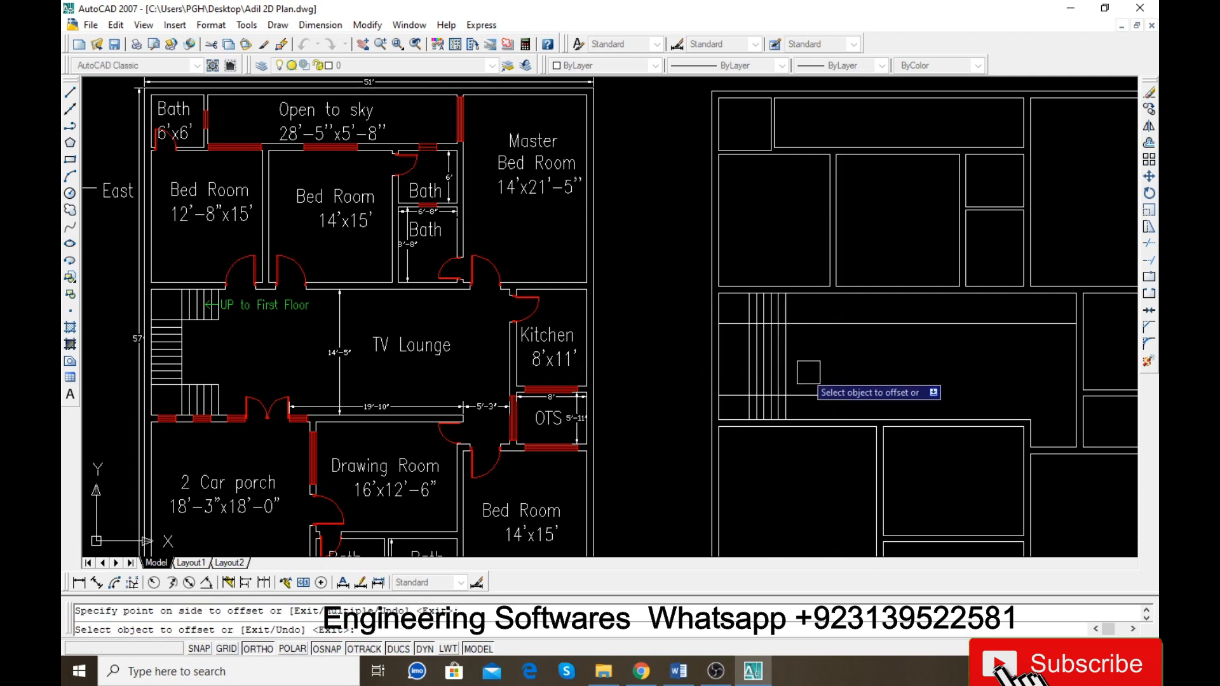
Step: Trim the tread lines between the two stair flights and cut the horizontal flight lines back to the last tread
{"action": "key", "text": "Escape"}
{"action": "scroll", "coordinate": [787, 322], "scroll_direction": "up", "scroll_amount": 2}
{"action": "type", "text": "tr"}
{"action": "key", "text": "Return"}
{"action": "key", "text": "Return"}
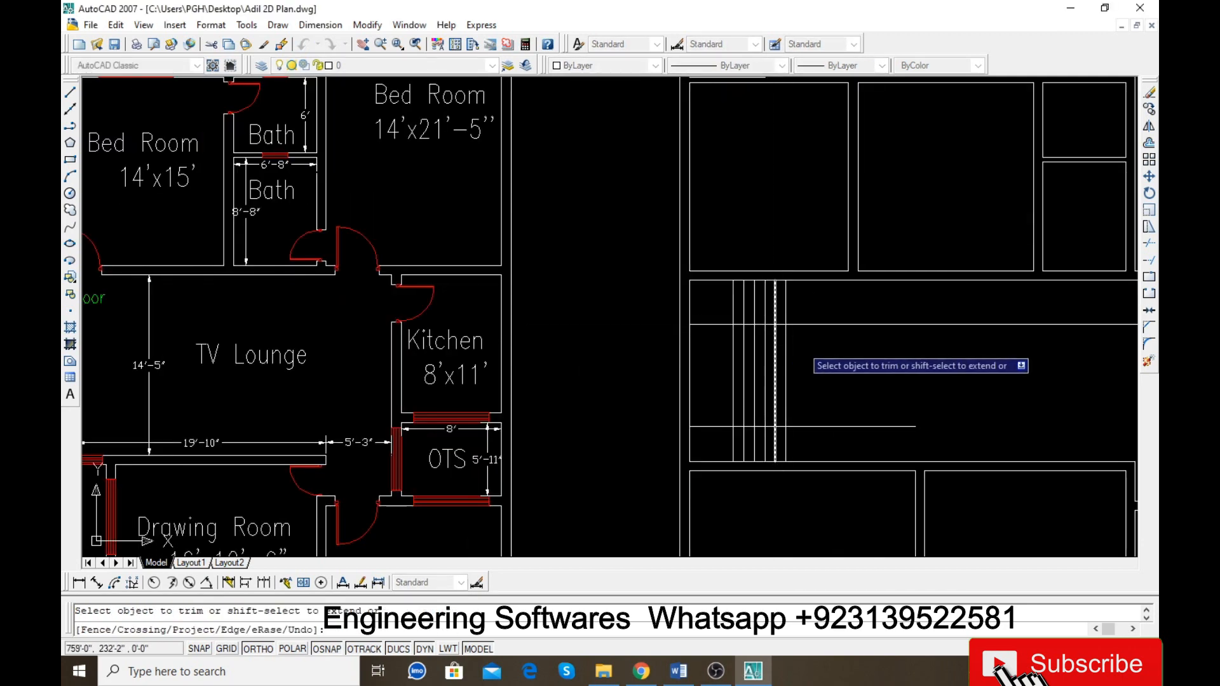
{"action": "left_click", "coordinate": [811, 348]}
{"action": "left_click", "coordinate": [741, 373]}
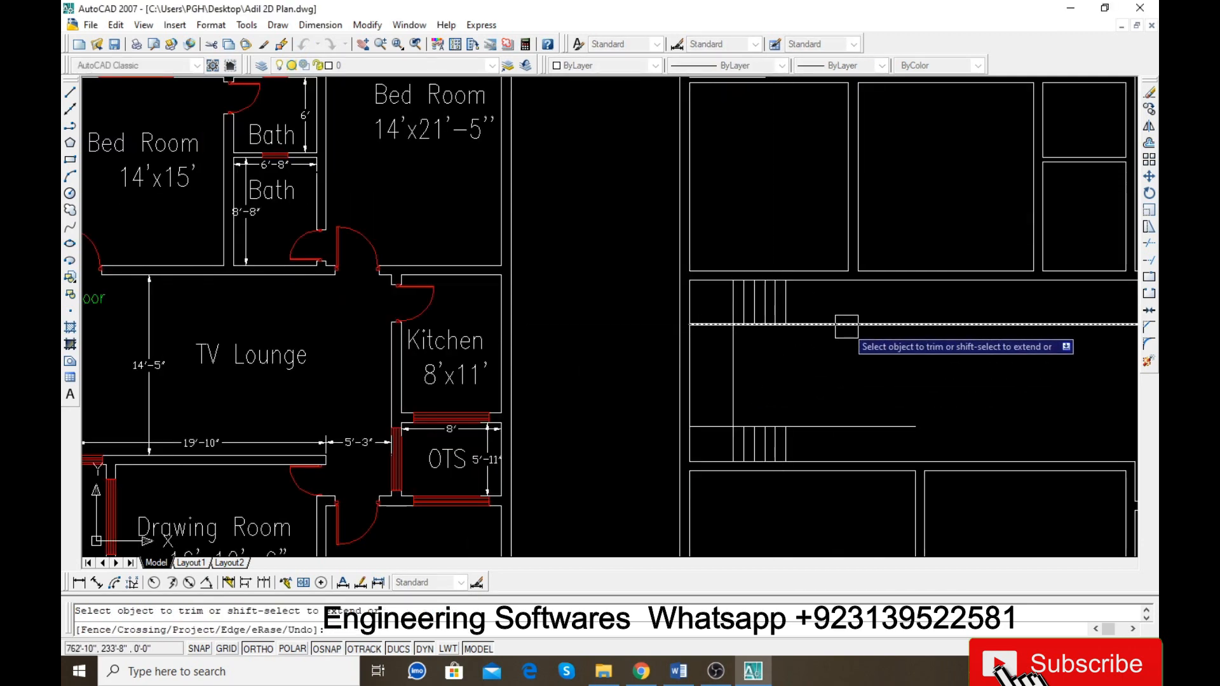
{"action": "scroll", "coordinate": [793, 352], "scroll_direction": "down", "scroll_amount": 2}
{"action": "scroll", "coordinate": [774, 336], "scroll_direction": "up", "scroll_amount": 2}
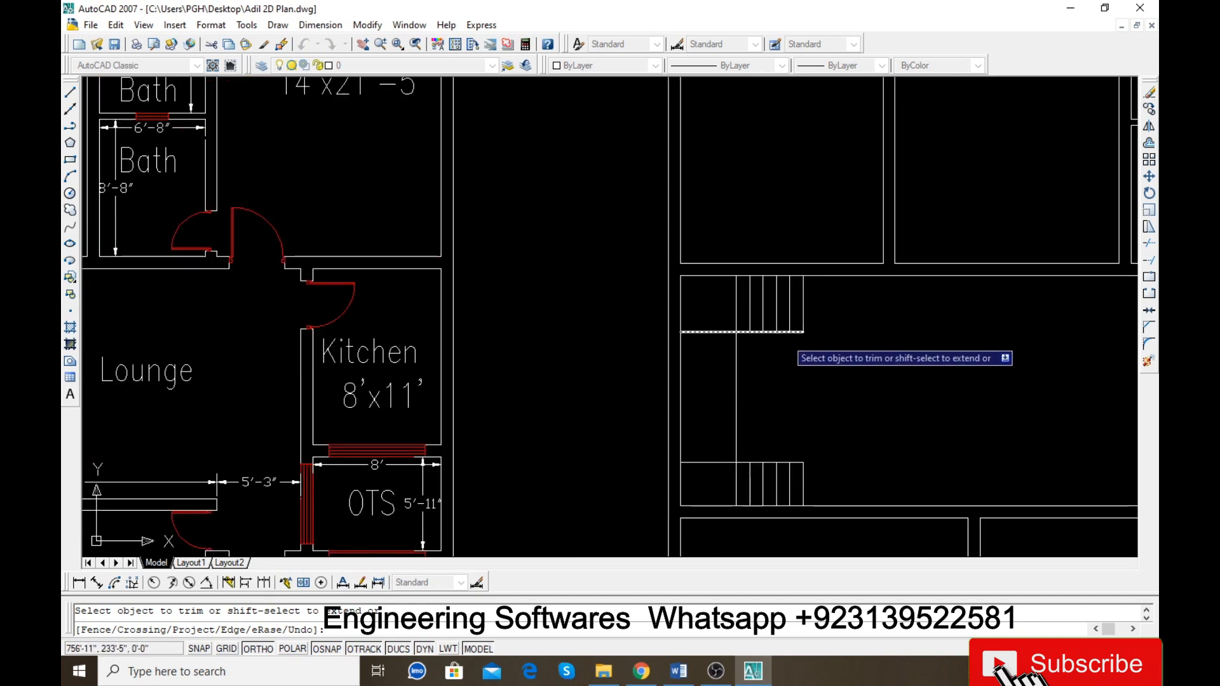
{"action": "key", "text": "Escape"}
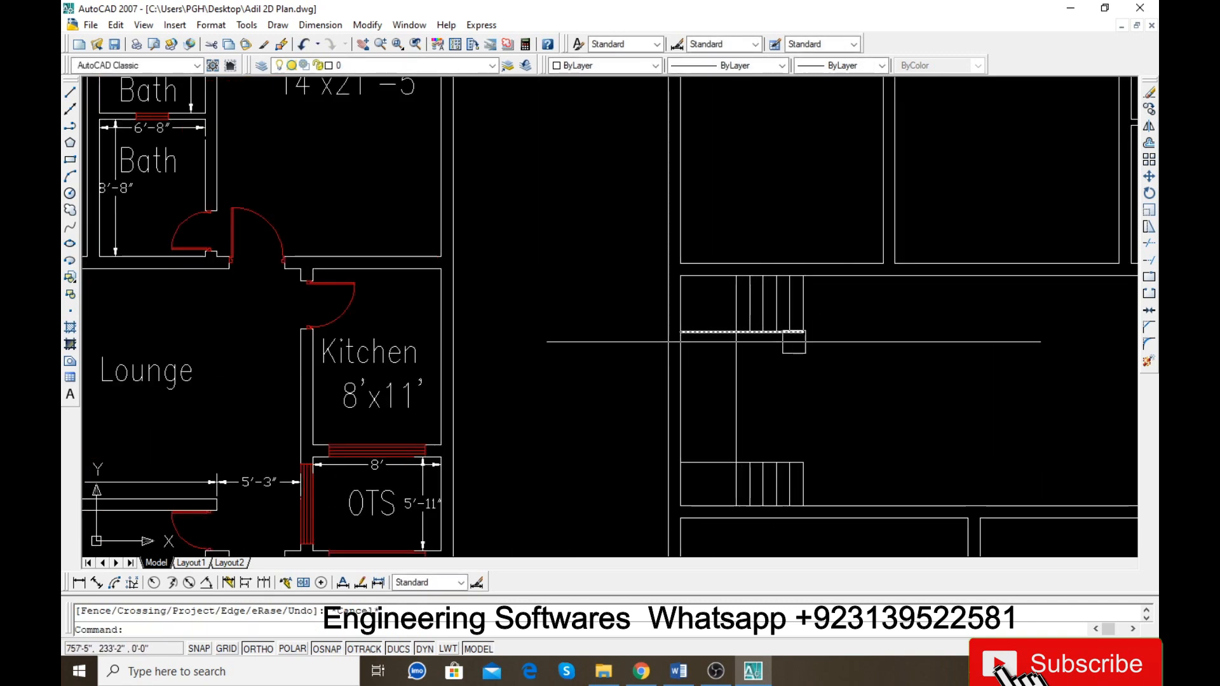
Step: Copy the green arrow and "UP to First Floor" label from the reference staircase onto the redrawn plan's upper stair flight
{"action": "scroll", "coordinate": [875, 351], "scroll_direction": "down", "scroll_amount": 2}
{"action": "scroll", "coordinate": [146, 324], "scroll_direction": "up", "scroll_amount": 3}
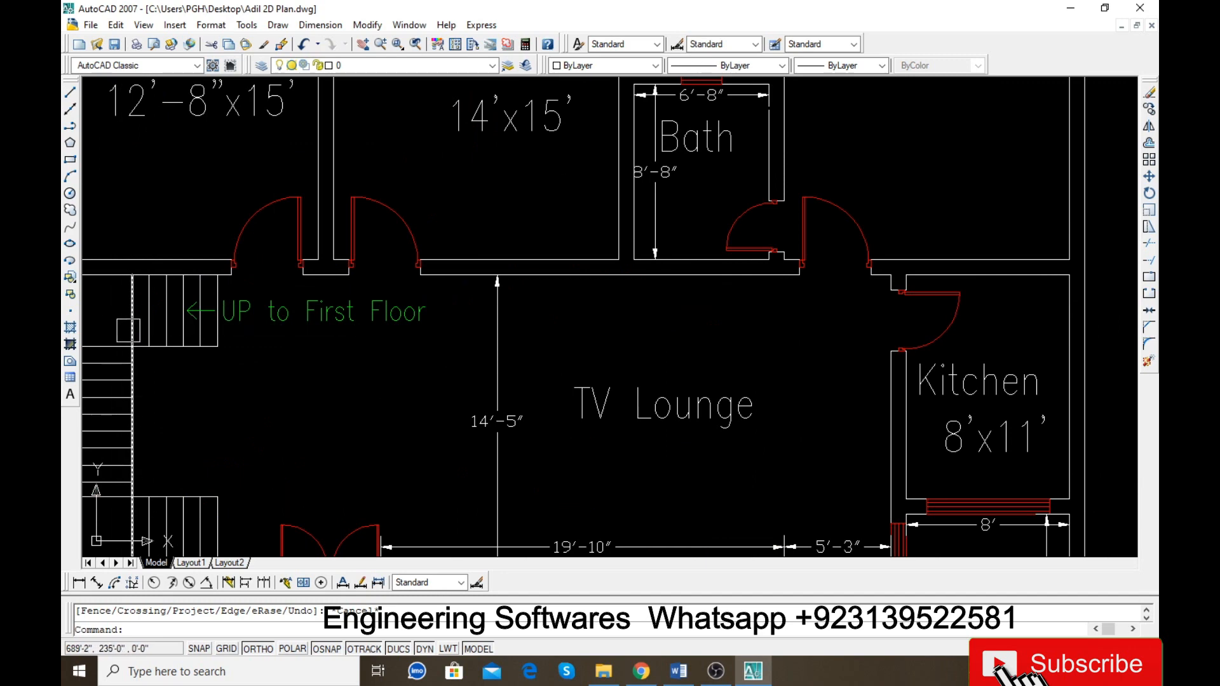
{"action": "scroll", "coordinate": [182, 311], "scroll_direction": "down", "scroll_amount": 2}
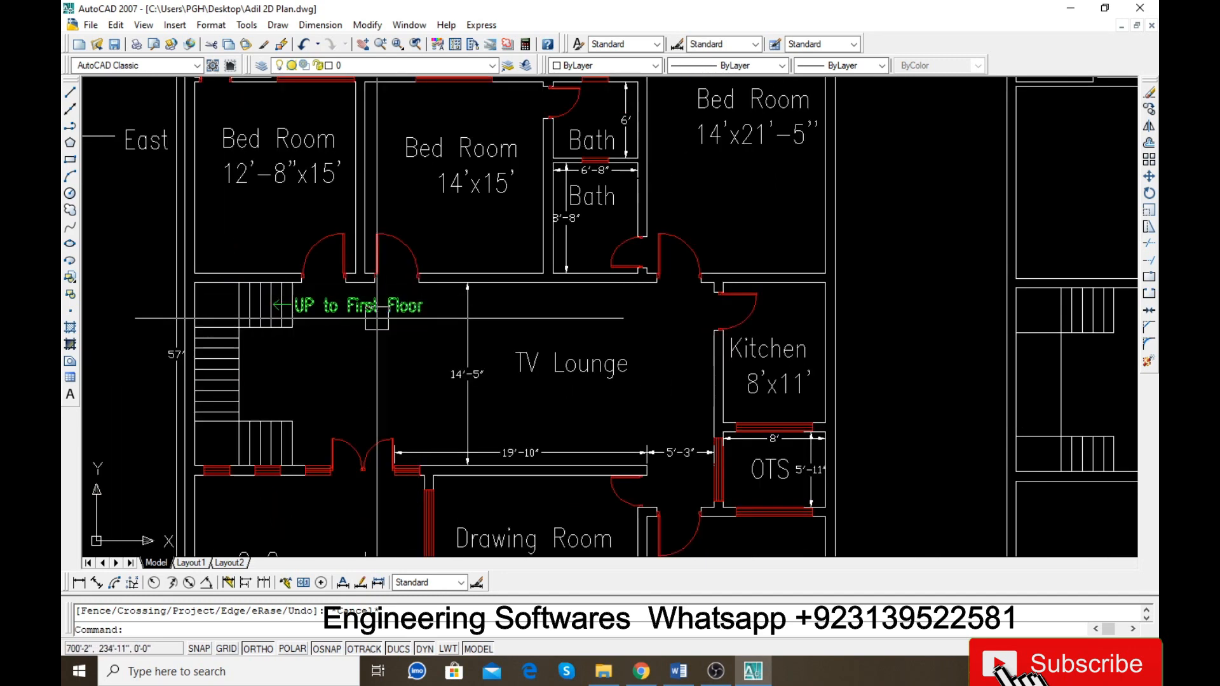
{"action": "scroll", "coordinate": [182, 311], "scroll_direction": "up", "scroll_amount": 5}
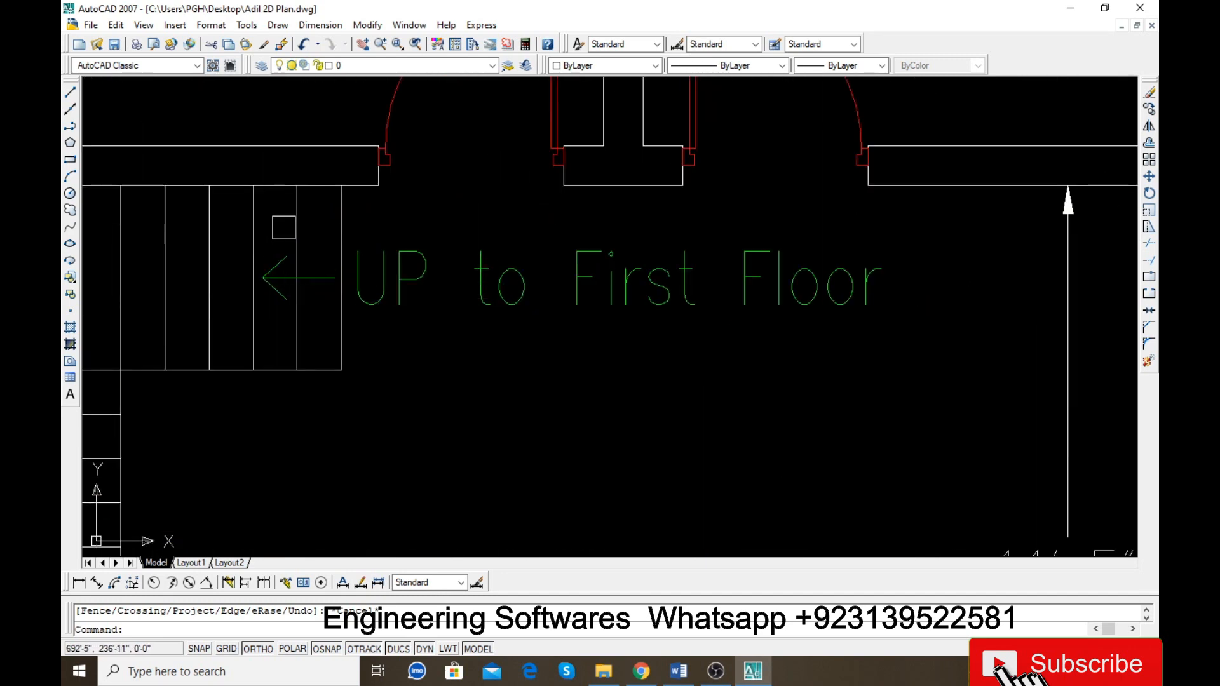
{"action": "left_click", "coordinate": [289, 244]}
{"action": "left_click", "coordinate": [273, 289]}
{"action": "left_click", "coordinate": [477, 292]}
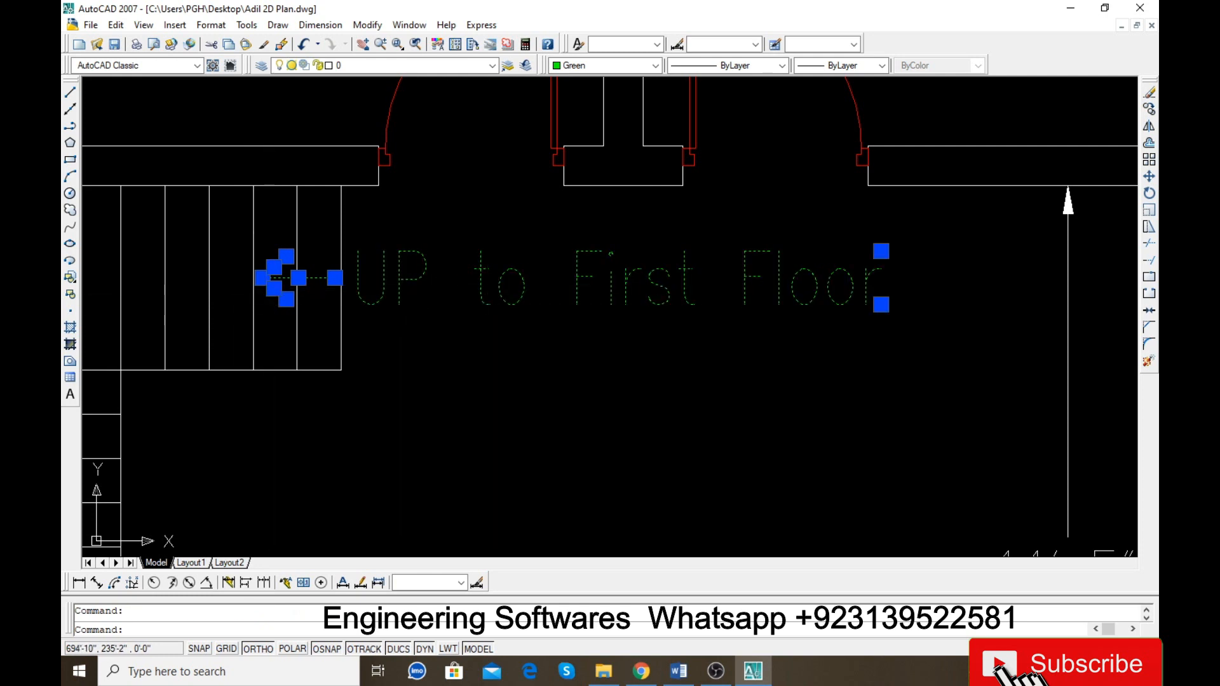
{"action": "key", "text": "Return"}
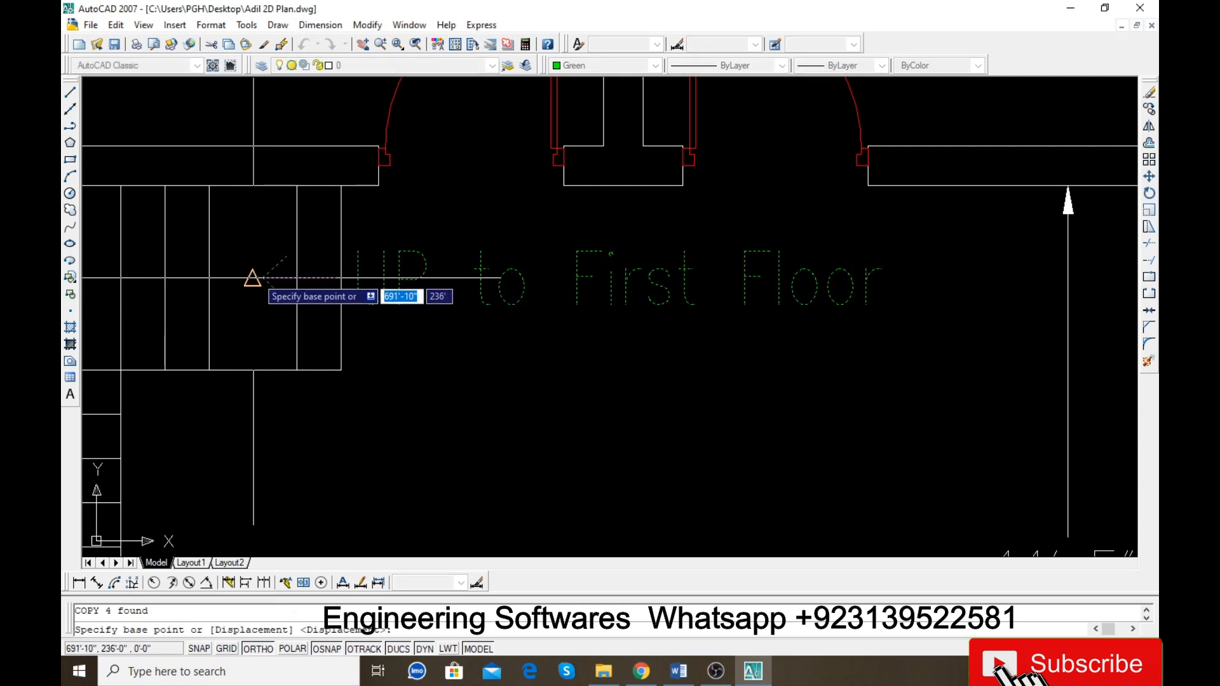
{"action": "left_click", "coordinate": [262, 277]}
{"action": "scroll", "coordinate": [262, 278], "scroll_direction": "down", "scroll_amount": 10}
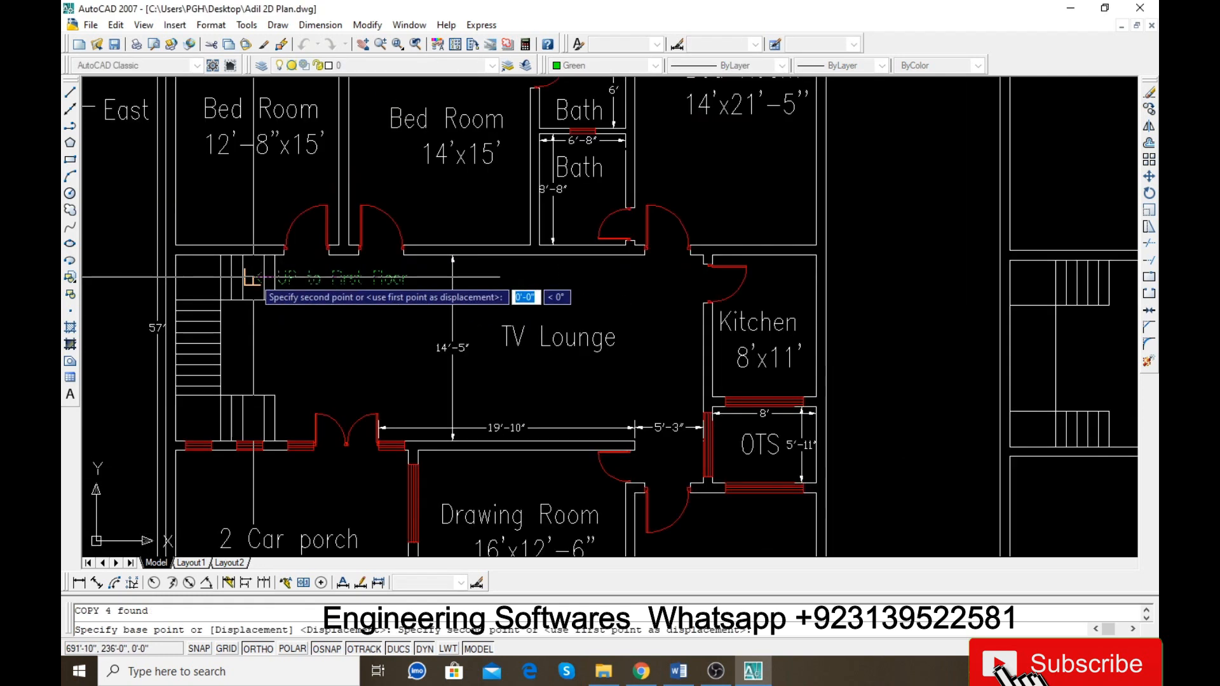
{"action": "scroll", "coordinate": [820, 285], "scroll_direction": "up", "scroll_amount": 5}
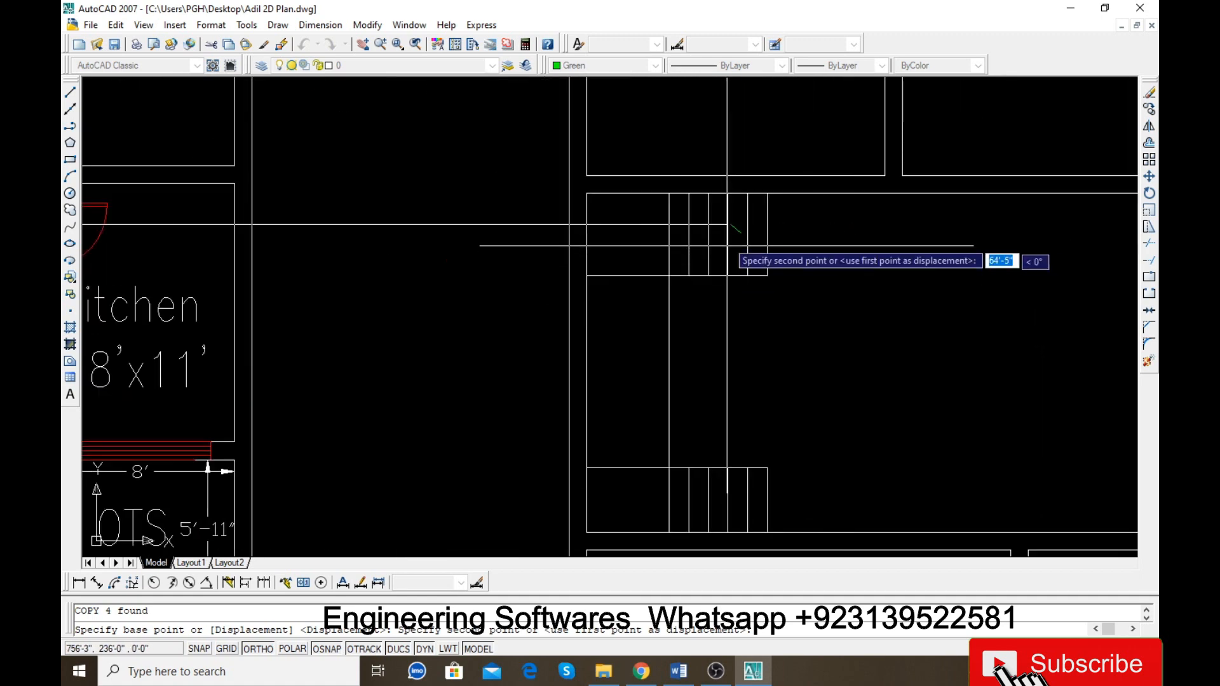
{"action": "left_click", "coordinate": [727, 265]}
{"action": "key", "text": "Escape"}
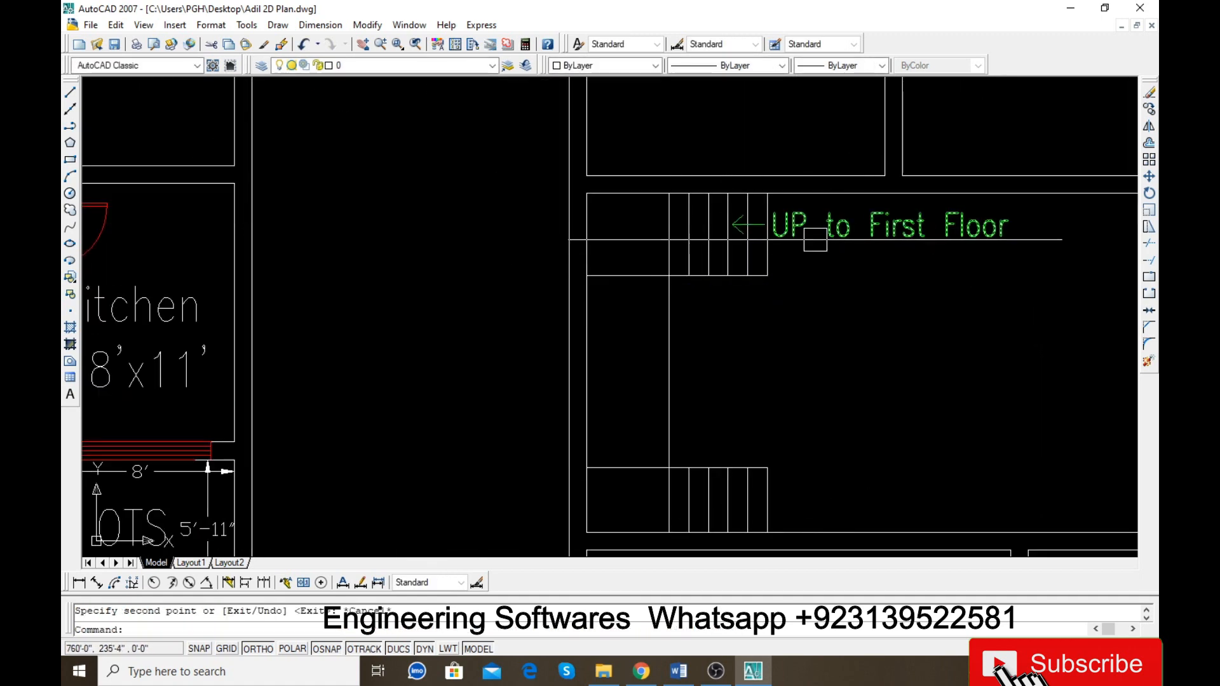
Step: Offset the upper flight's south edge line 10 inches southward for the first side-flight tread
{"action": "scroll", "coordinate": [716, 222], "scroll_direction": "down", "scroll_amount": 4}
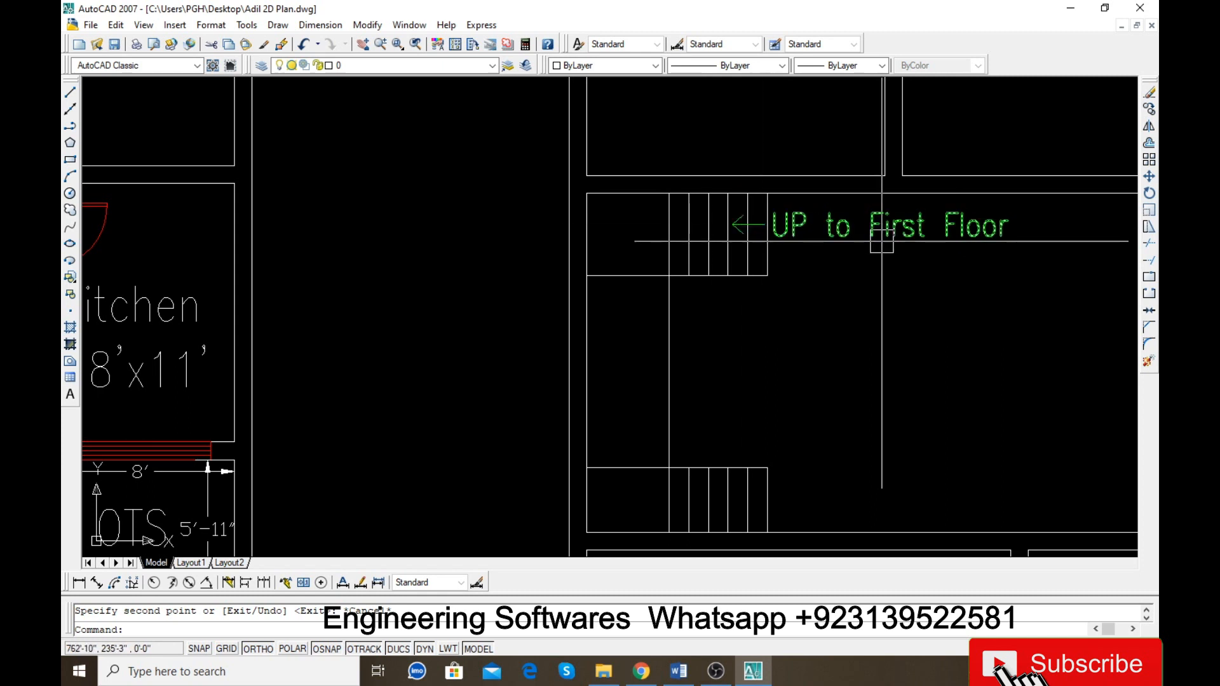
{"action": "scroll", "coordinate": [652, 339], "scroll_direction": "up", "scroll_amount": 2}
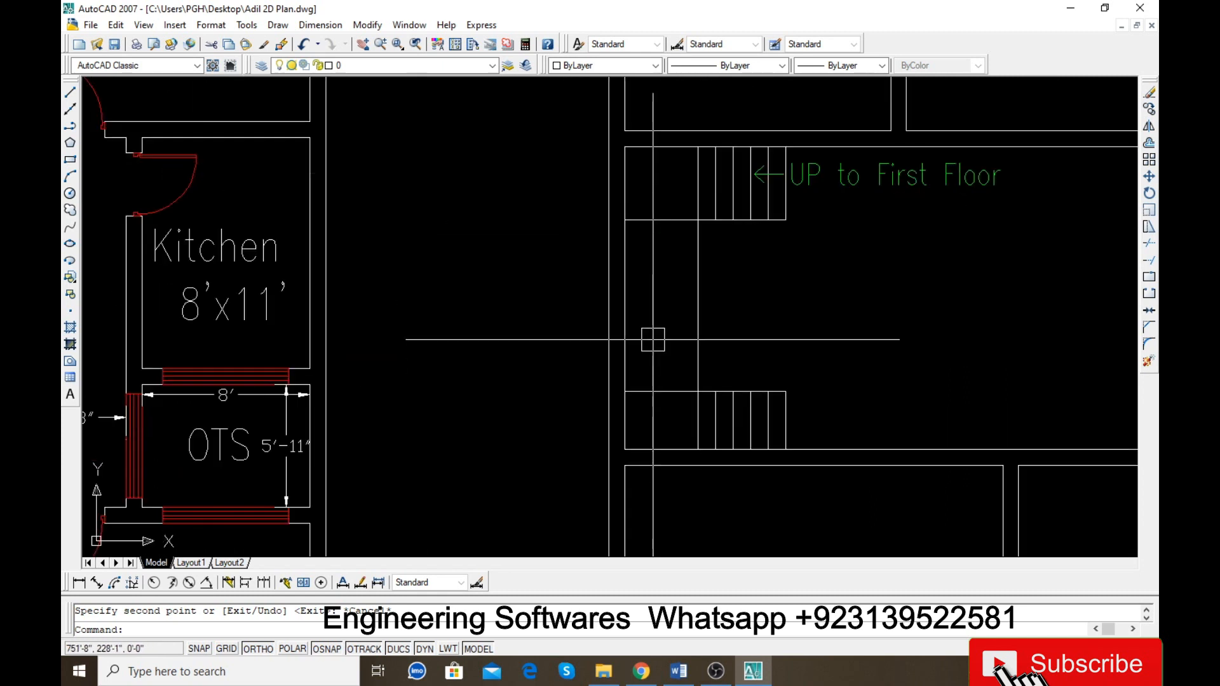
{"action": "type", "text": "o"}
{"action": "key", "text": "Return"}
{"action": "key", "text": "Return"}
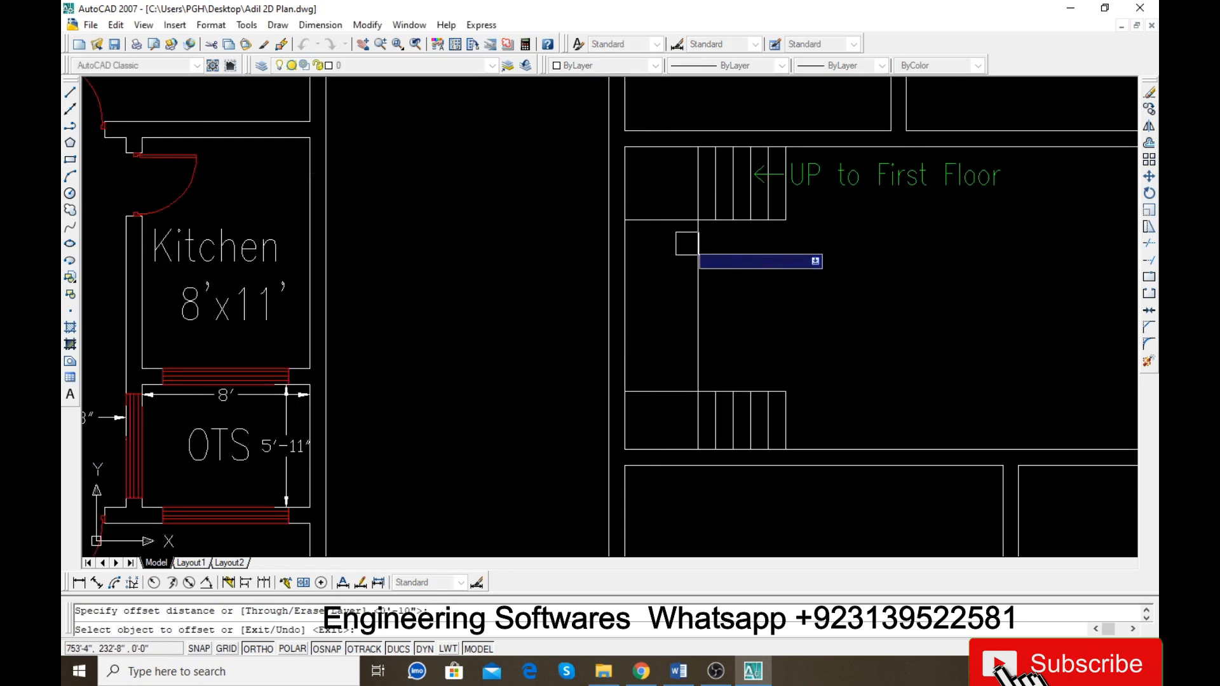
{"action": "left_click", "coordinate": [675, 226]}
{"action": "left_click", "coordinate": [714, 261]}
{"action": "key", "text": "Escape"}
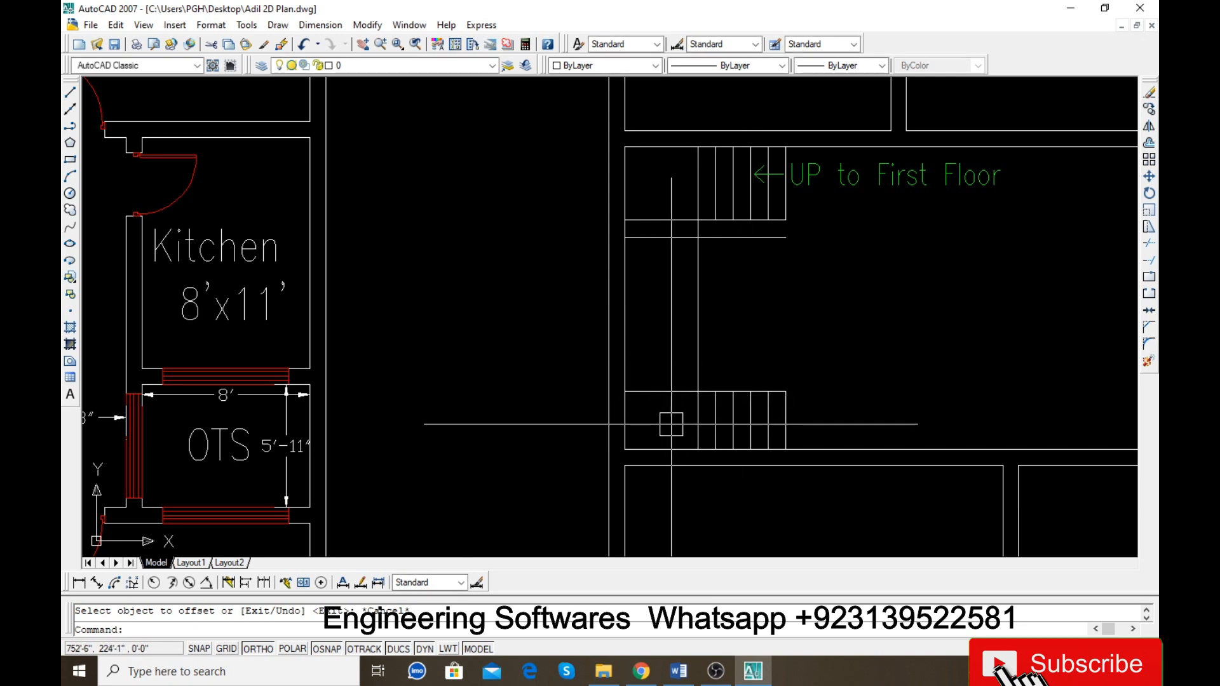
Step: Offset the TV lounge's south wall line 3.5' northward as the lower flight's new edge
{"action": "left_click", "coordinate": [698, 423]}
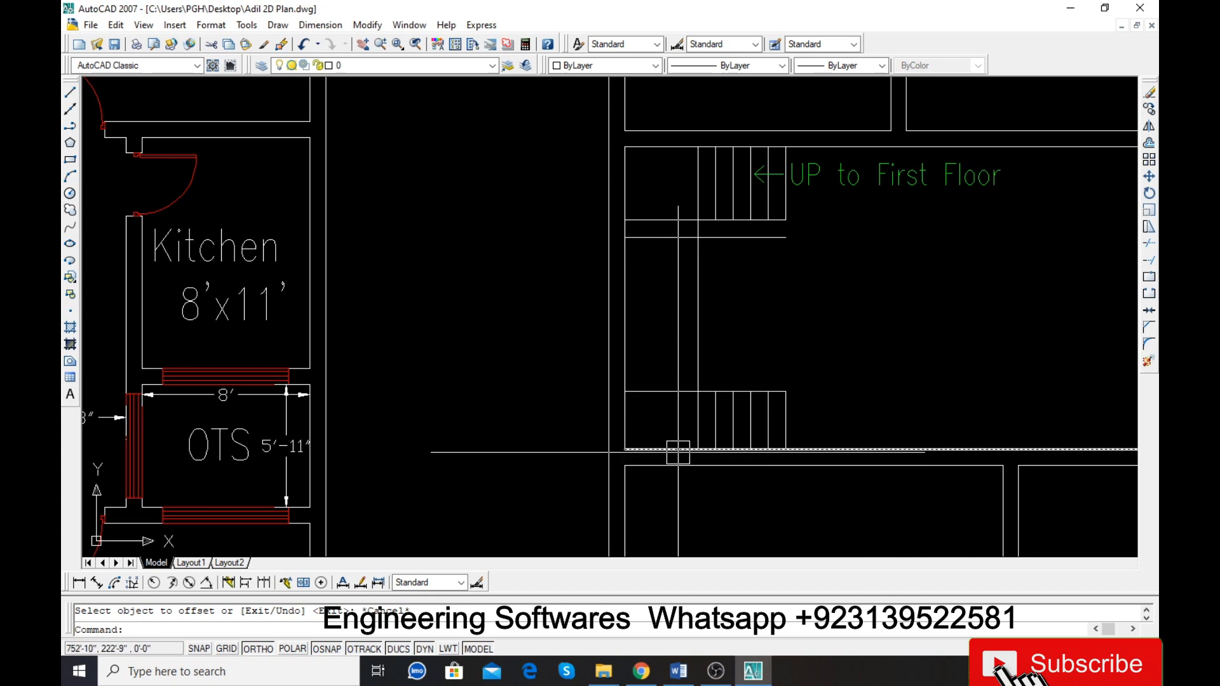
{"action": "key", "text": "Return"}
{"action": "type", "text": "3.5"}
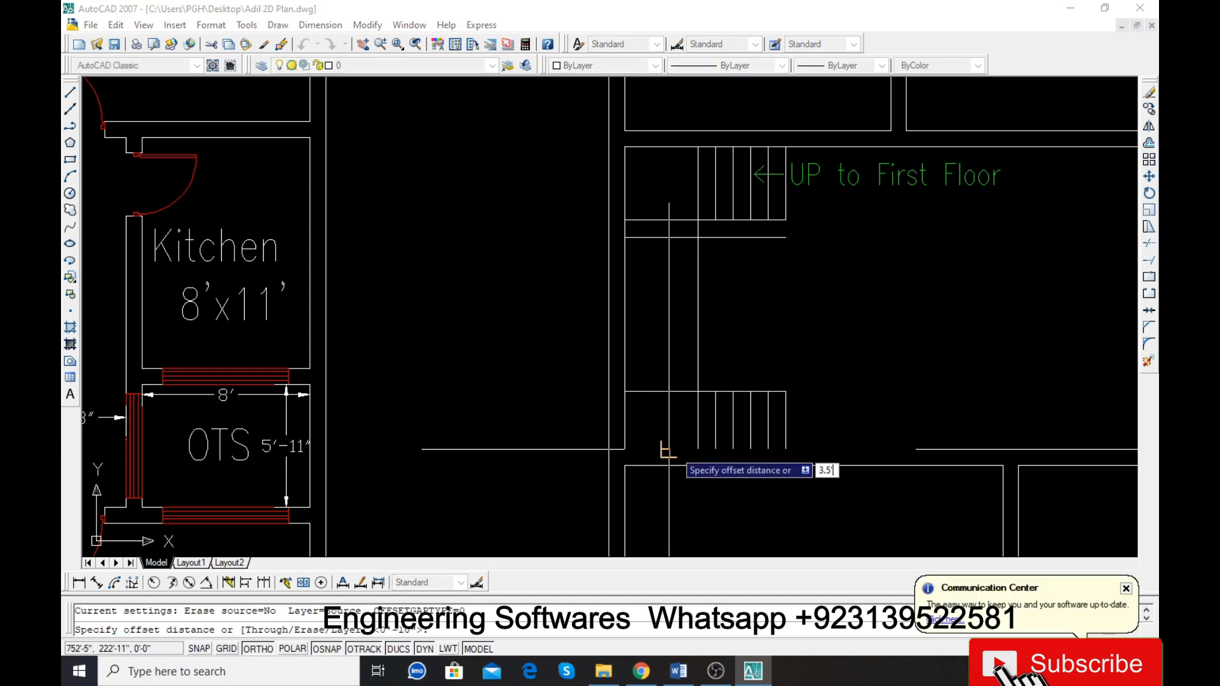
{"action": "key", "text": "Return"}
{"action": "left_click", "coordinate": [817, 449]}
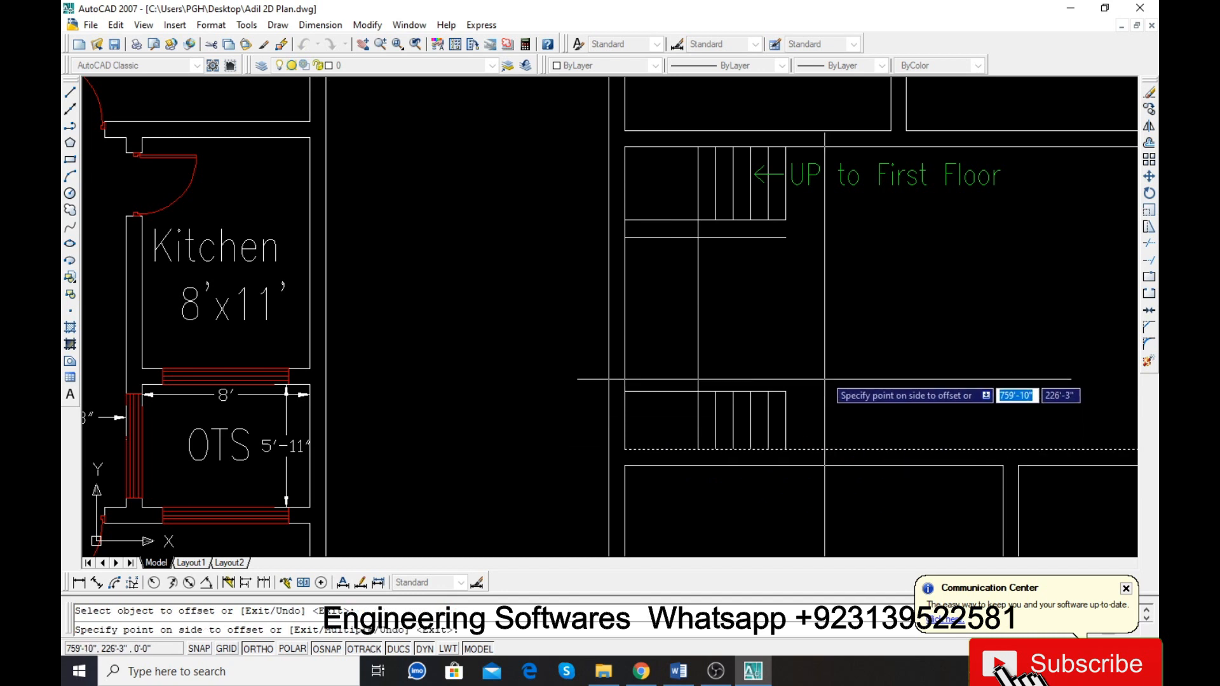
{"action": "left_click", "coordinate": [826, 408]}
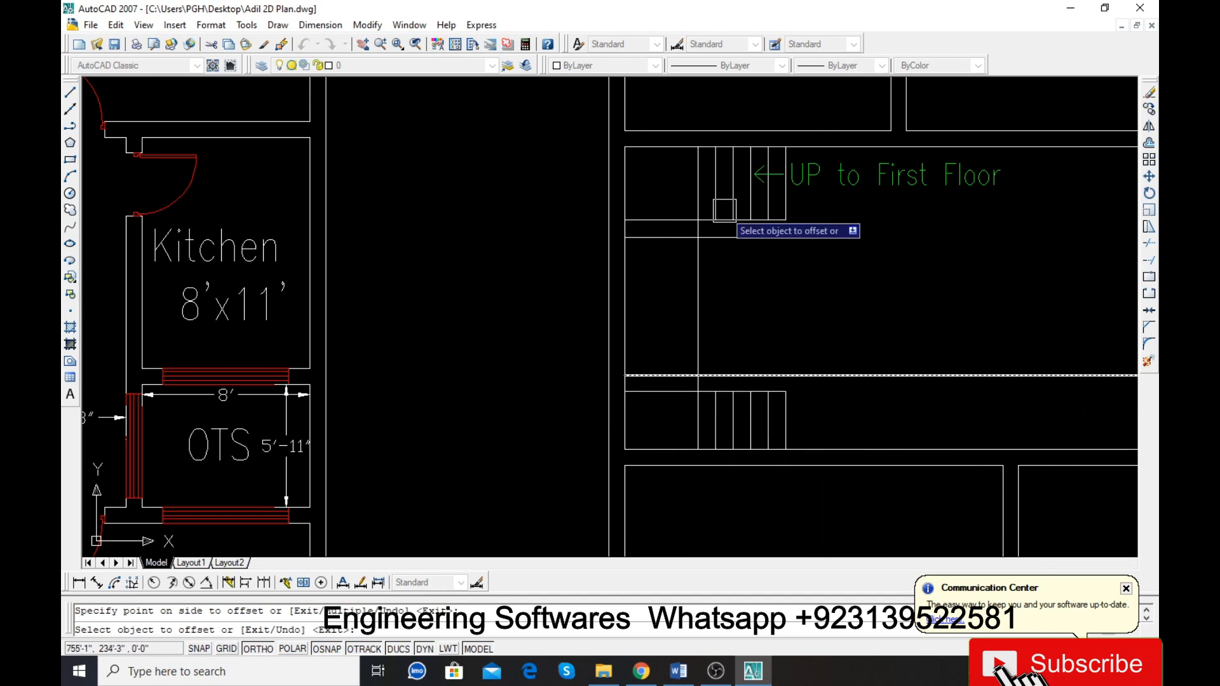
{"action": "key", "text": "Escape"}
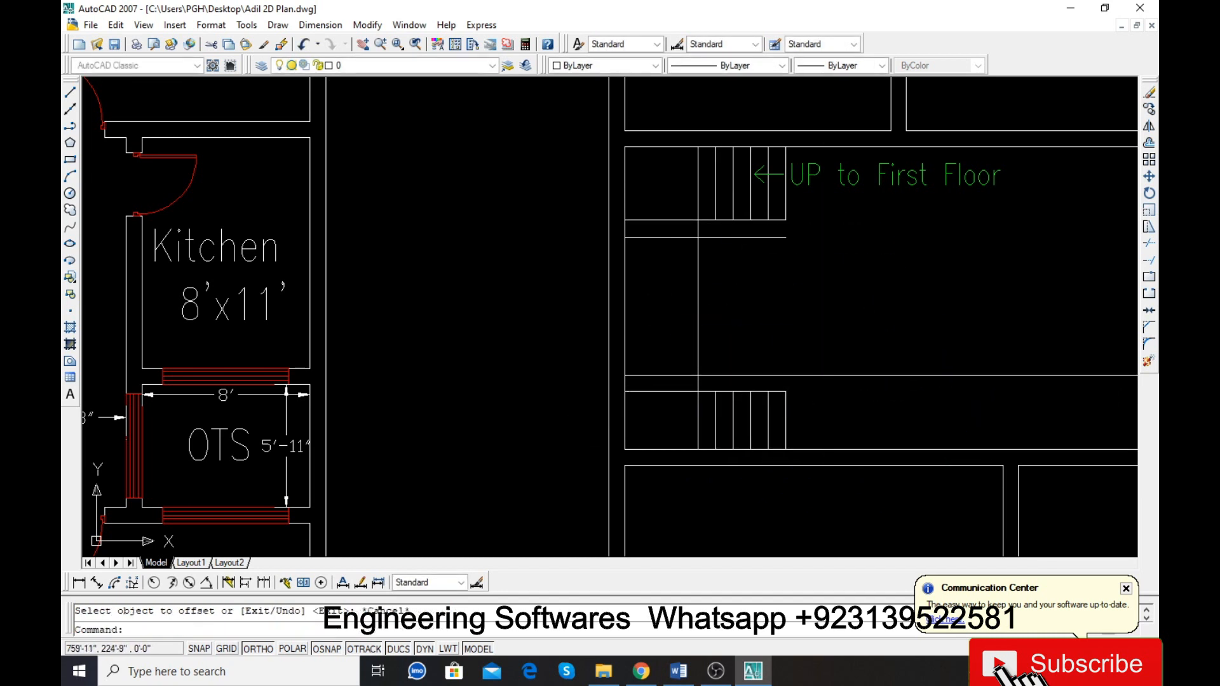
Step: Erase the lower flight's old horizontal edge line below the new offset line
{"action": "left_click", "coordinate": [827, 411]}
{"action": "left_click", "coordinate": [704, 418]}
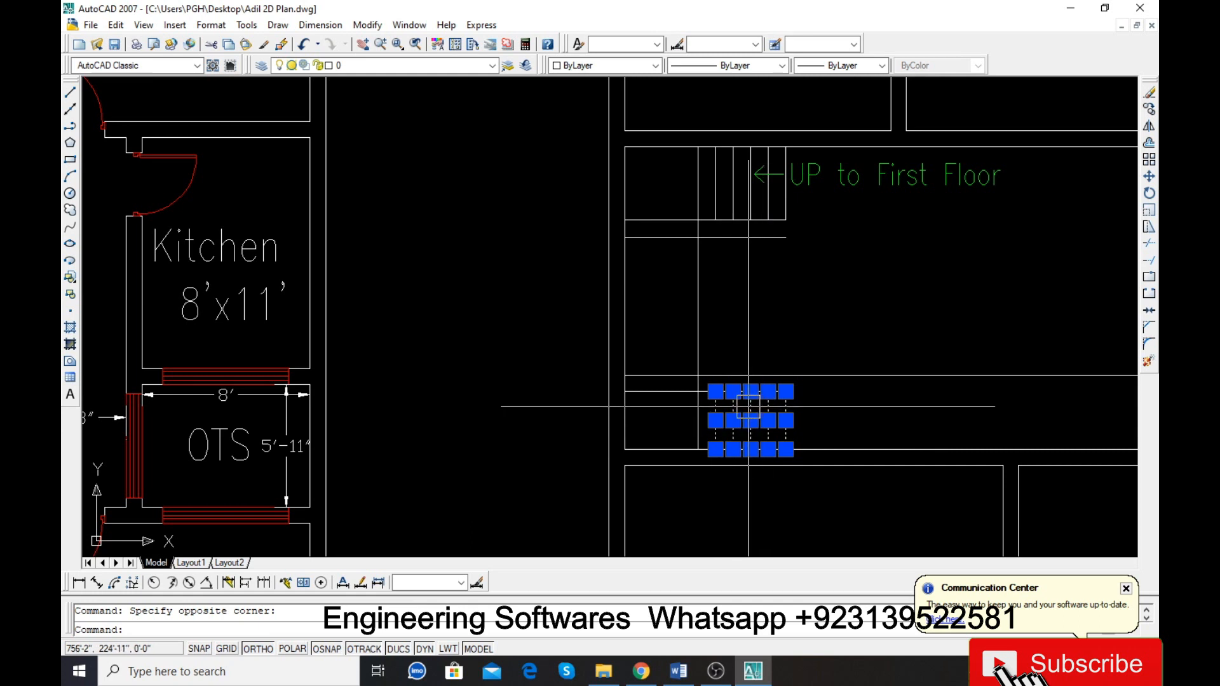
{"action": "key", "text": "Escape"}
{"action": "left_click", "coordinate": [648, 392]}
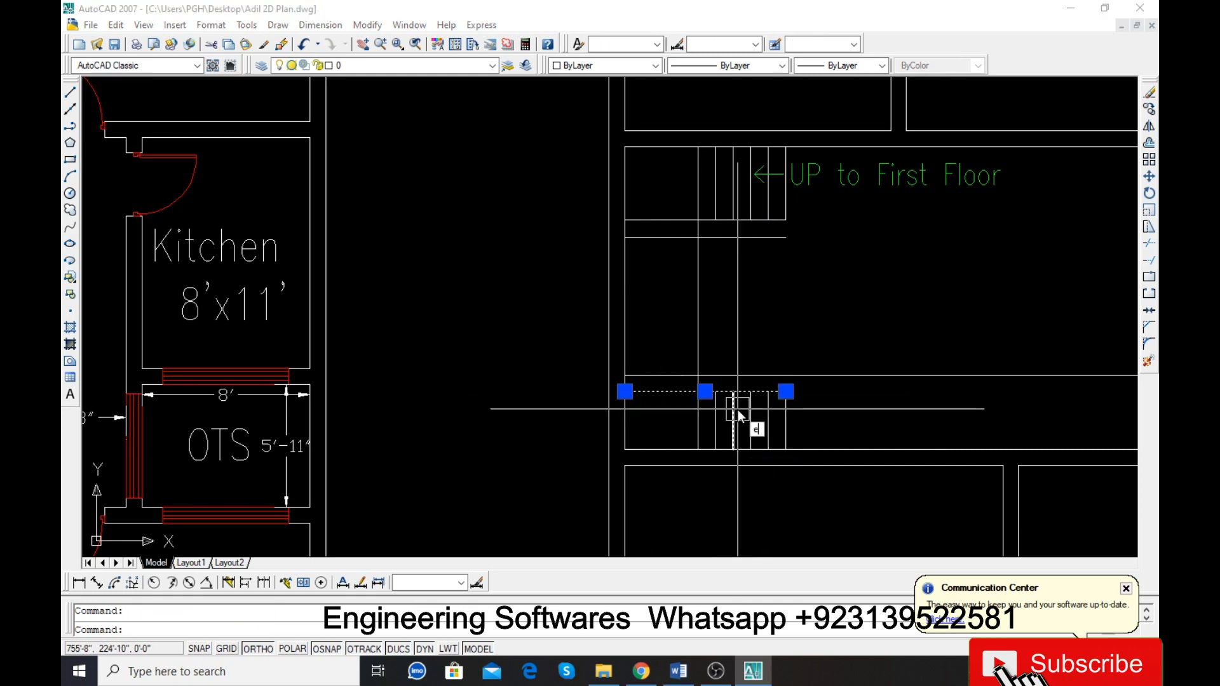
{"action": "key", "text": "Return"}
Step: Extend the lower flight's five tread lines north to the new edge line
{"action": "type", "text": "ex"}
{"action": "key", "text": "Return"}
{"action": "key", "text": "Return"}
{"action": "left_click", "coordinate": [837, 408]}
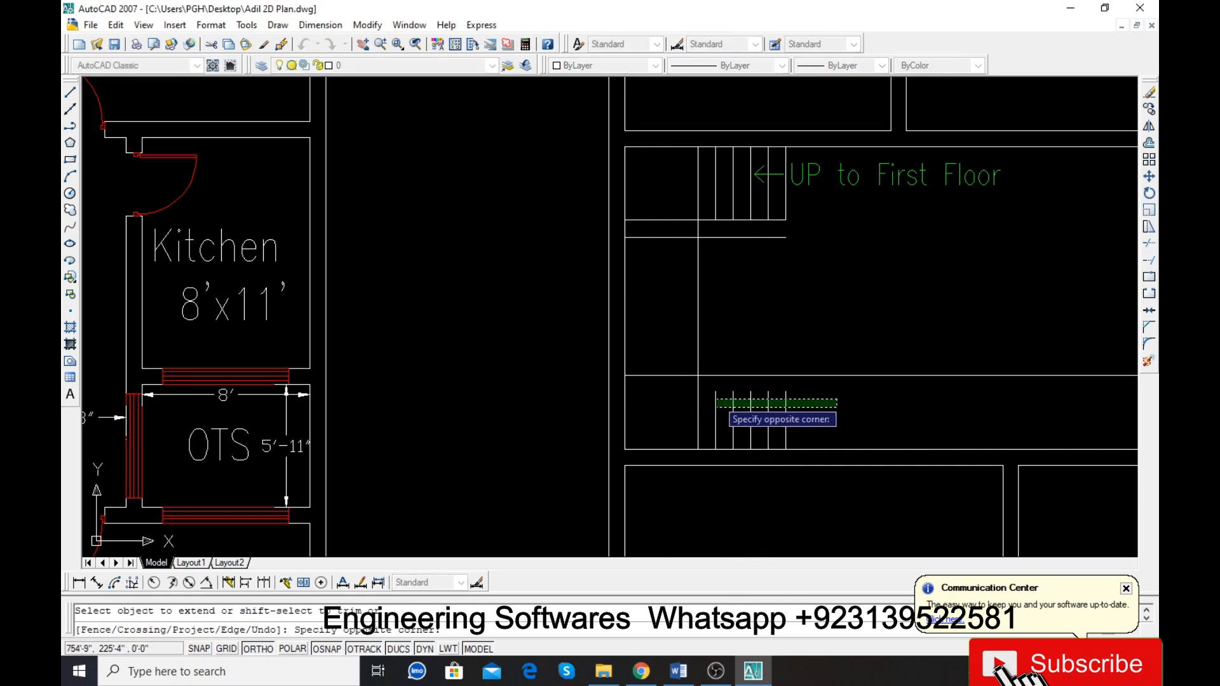
{"action": "left_click", "coordinate": [716, 399]}
{"action": "key", "text": "Escape"}
Step: Trim the lower flight's new edge line east of the last tread
{"action": "type", "text": "tr"}
{"action": "key", "text": "Return"}
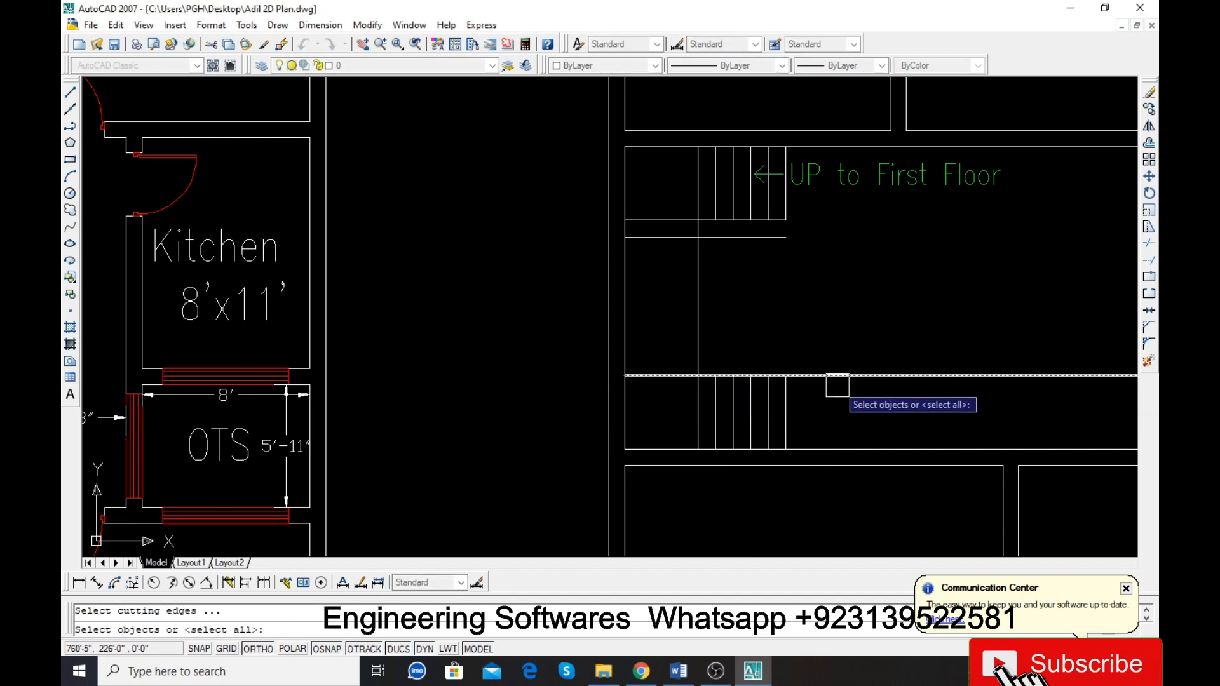
{"action": "key", "text": "Return"}
{"action": "left_click", "coordinate": [832, 376]}
{"action": "key", "text": "Escape"}
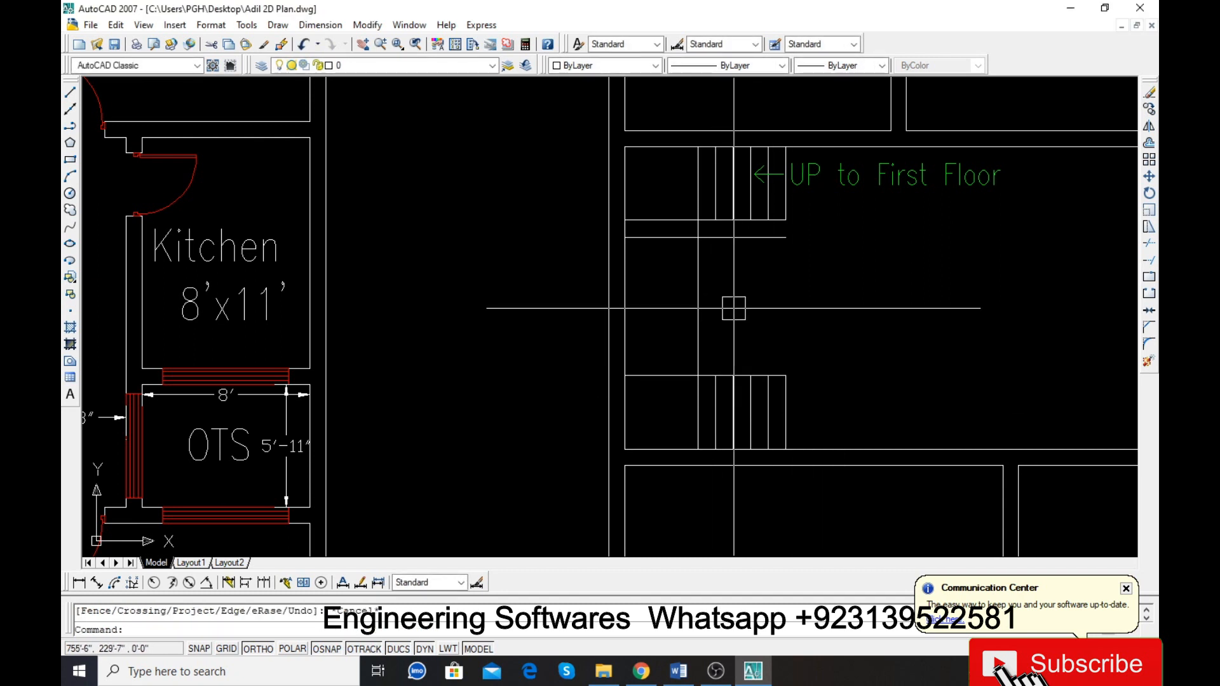
Step: Start an aligned dimension for the redrawn staircase
{"action": "type", "text": "da"}
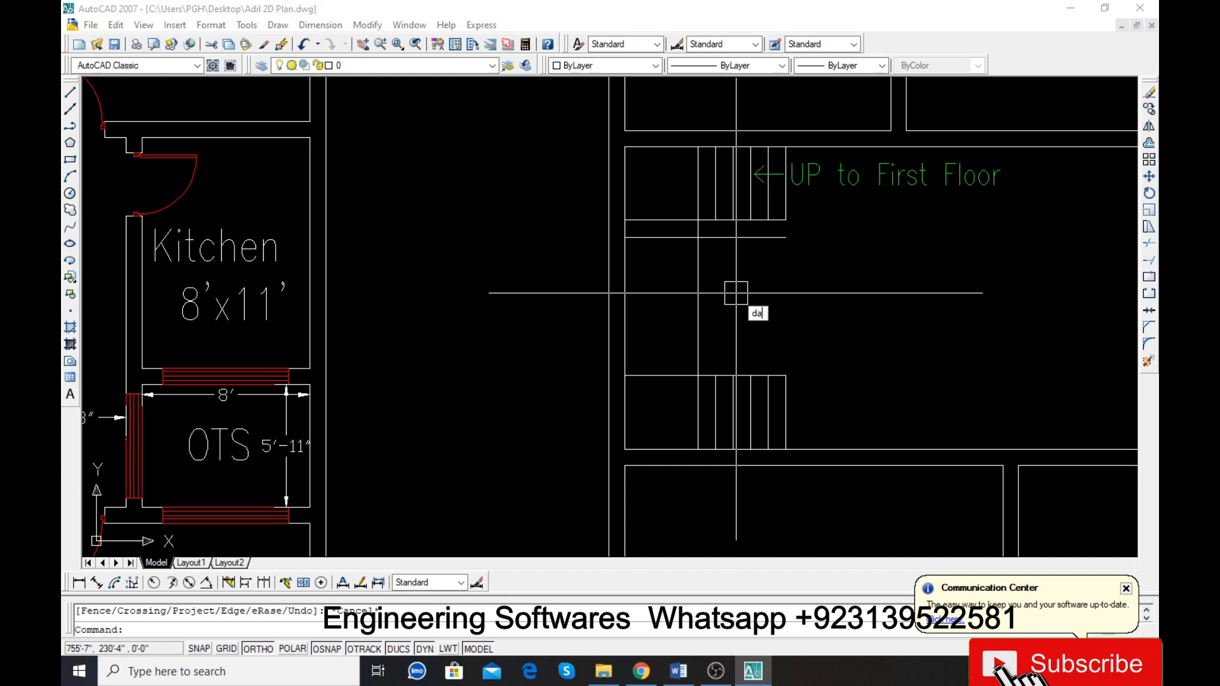
{"action": "key", "text": "Escape"}
{"action": "left_click", "coordinate": [96, 583]}
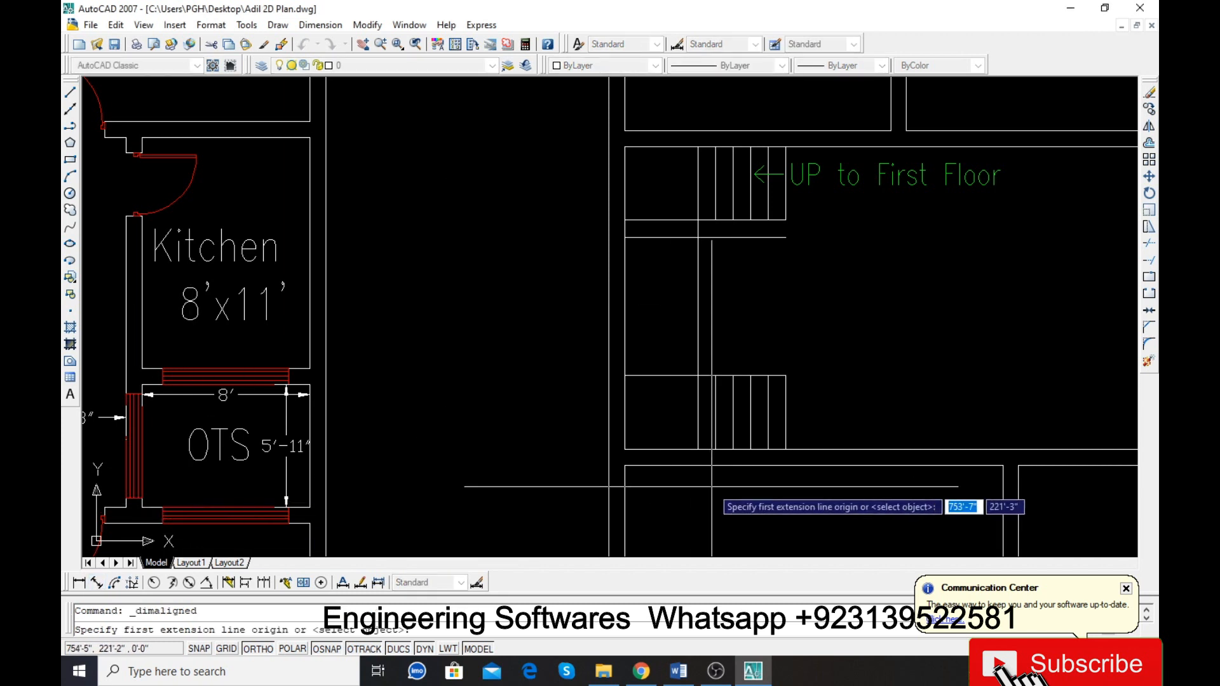
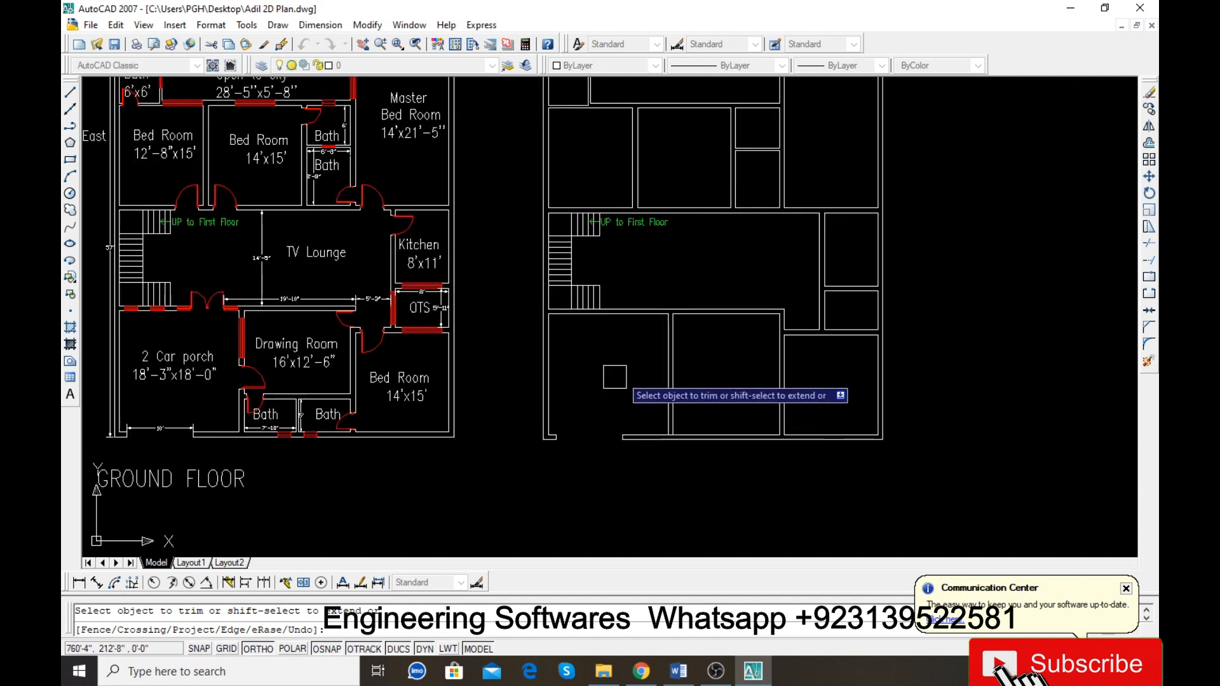
Step: Trim the south wall's inner line where the partition east of the car porch meets it
{"action": "scroll", "coordinate": [670, 437], "scroll_direction": "up", "scroll_amount": 5}
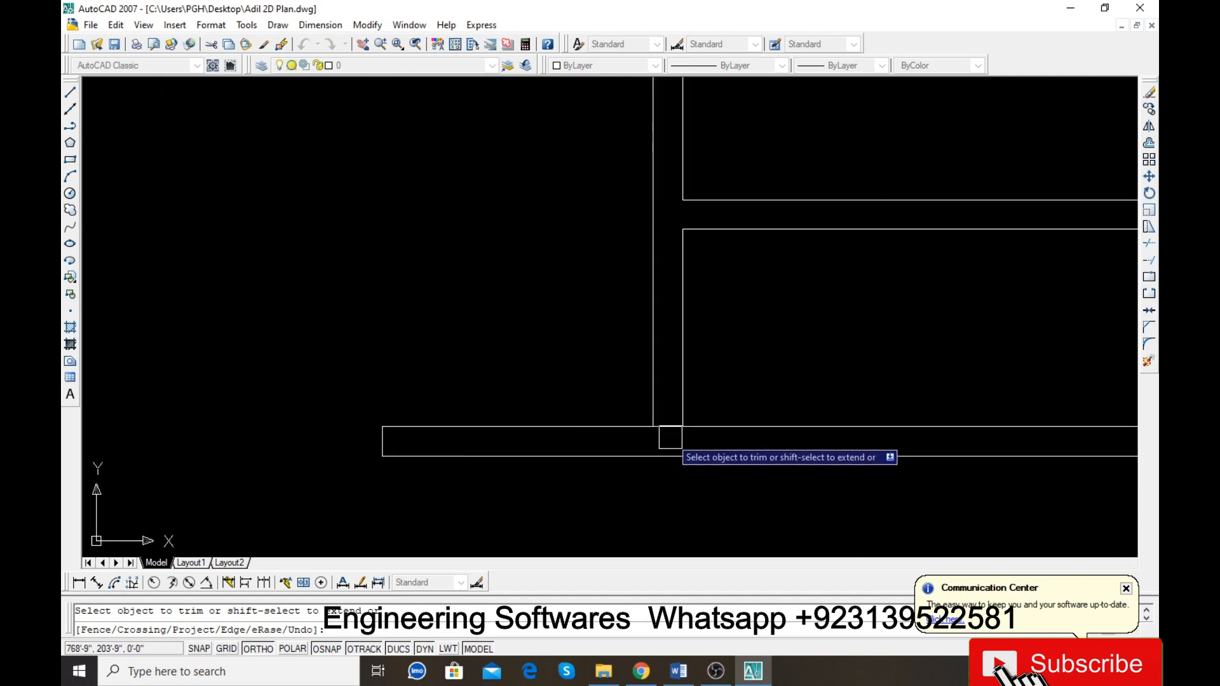
{"action": "key", "text": "Escape"}
{"action": "type", "text": "tr"}
{"action": "key", "text": "Return"}
{"action": "key", "text": "Return"}
{"action": "scroll", "coordinate": [670, 437], "scroll_direction": "up", "scroll_amount": 3}
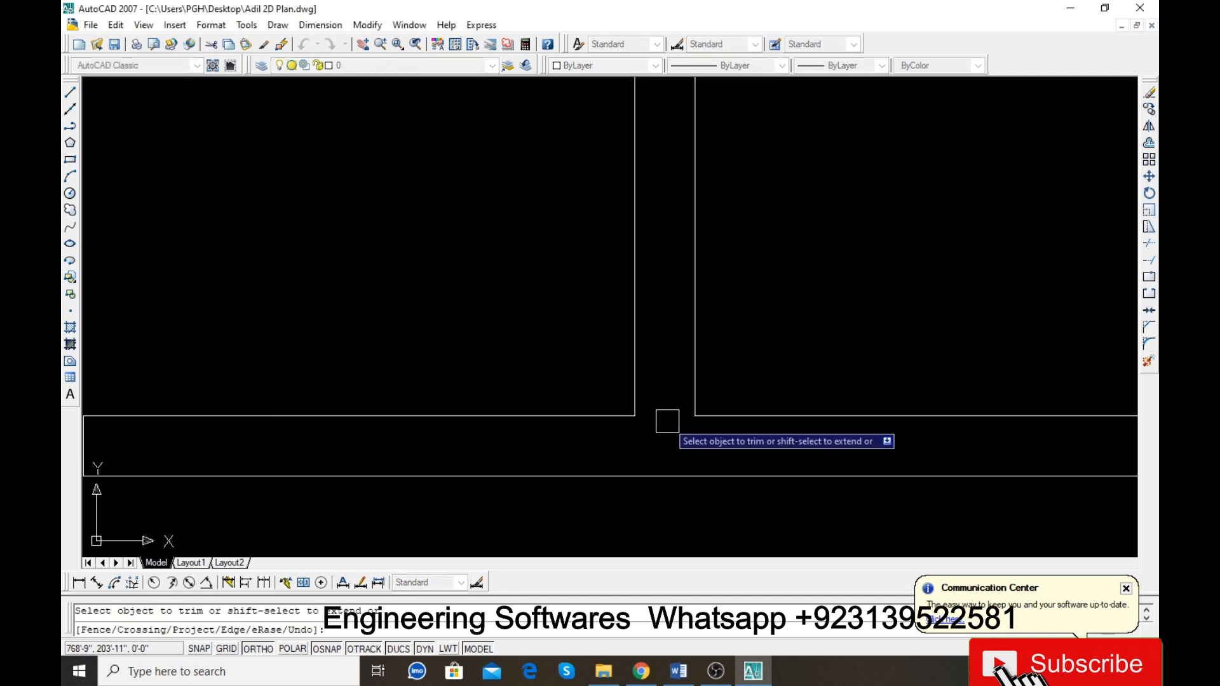
{"action": "scroll", "coordinate": [667, 420], "scroll_direction": "down", "scroll_amount": 5}
{"action": "key", "text": "Escape"}
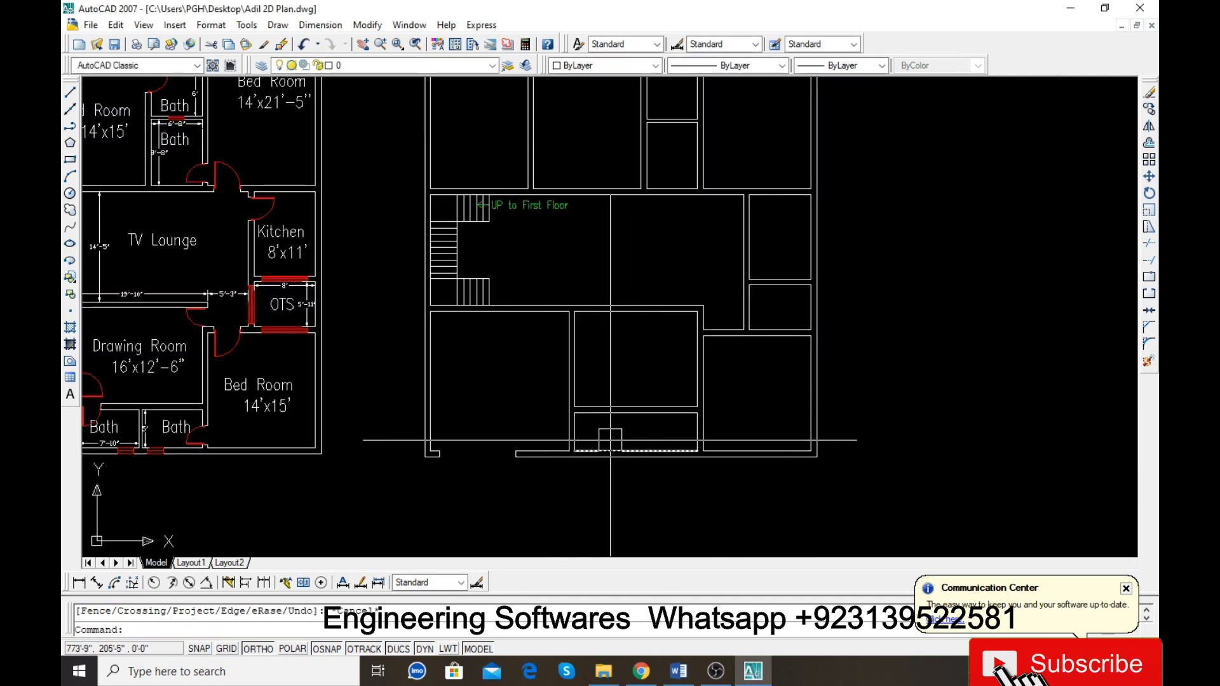
{"action": "type", "text": "l"}
{"action": "key", "text": "Return"}
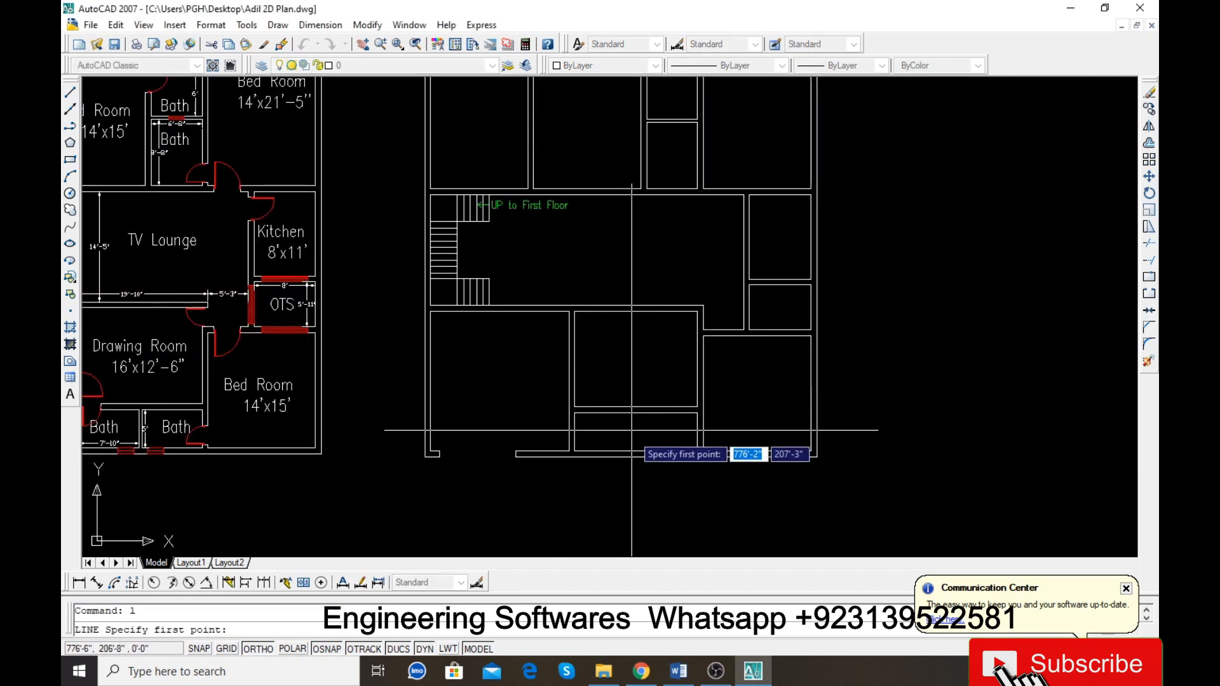
{"action": "scroll", "coordinate": [632, 440], "scroll_direction": "up", "scroll_amount": 3}
{"action": "scroll", "coordinate": [663, 401], "scroll_direction": "down", "scroll_amount": 3}
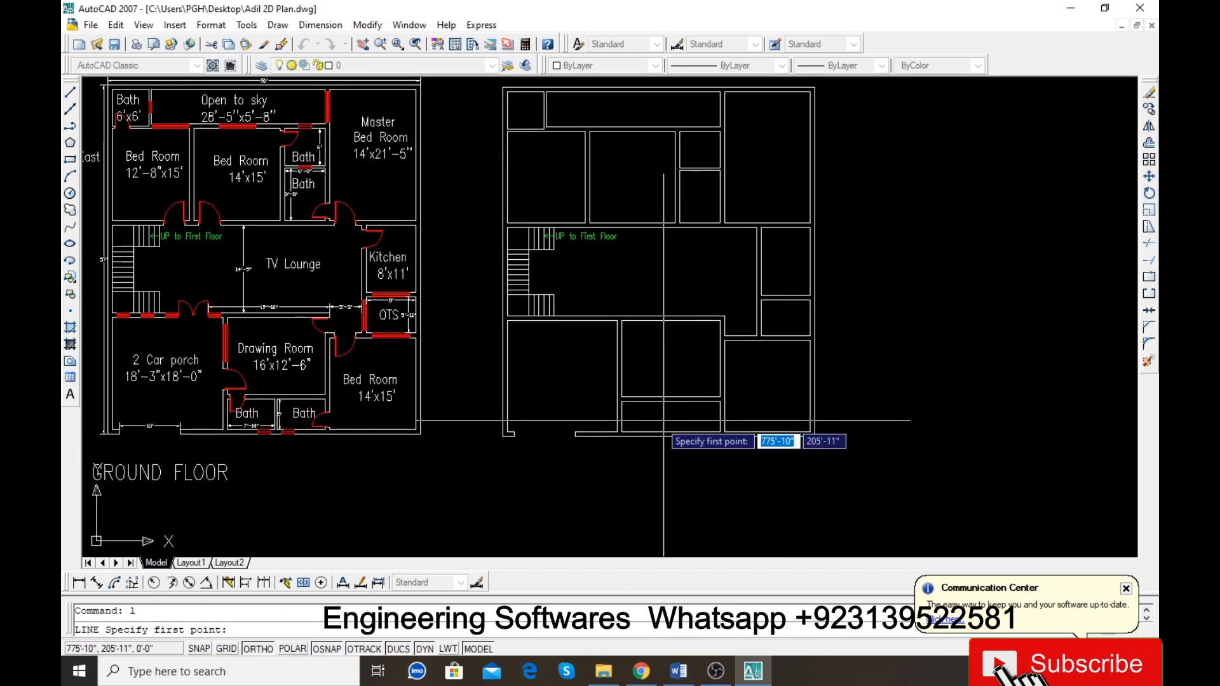
{"action": "scroll", "coordinate": [183, 430], "scroll_direction": "up", "scroll_amount": 5}
{"action": "key", "text": "Escape"}
Step: Offset the west wall line of the narrow room beneath the drawing room 7'10" eastward for the bath partition
{"action": "scroll", "coordinate": [251, 430], "scroll_direction": "down", "scroll_amount": 4}
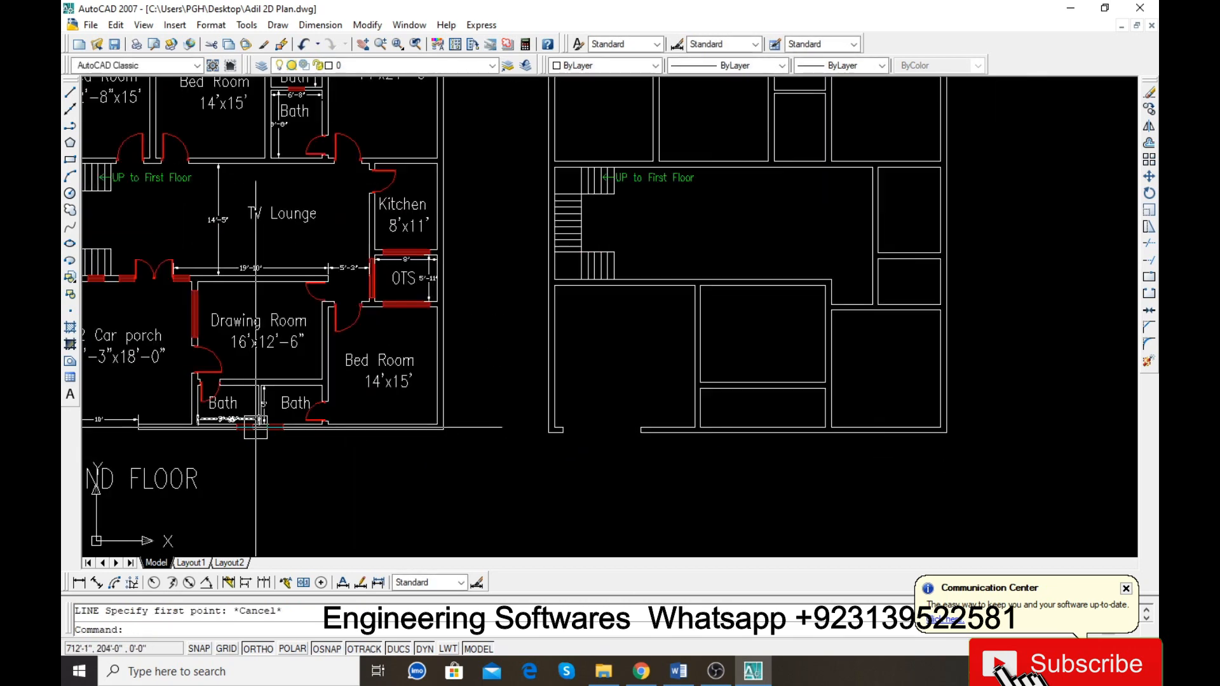
{"action": "scroll", "coordinate": [838, 415], "scroll_direction": "up", "scroll_amount": 3}
{"action": "type", "text": "o"}
{"action": "key", "text": "Return"}
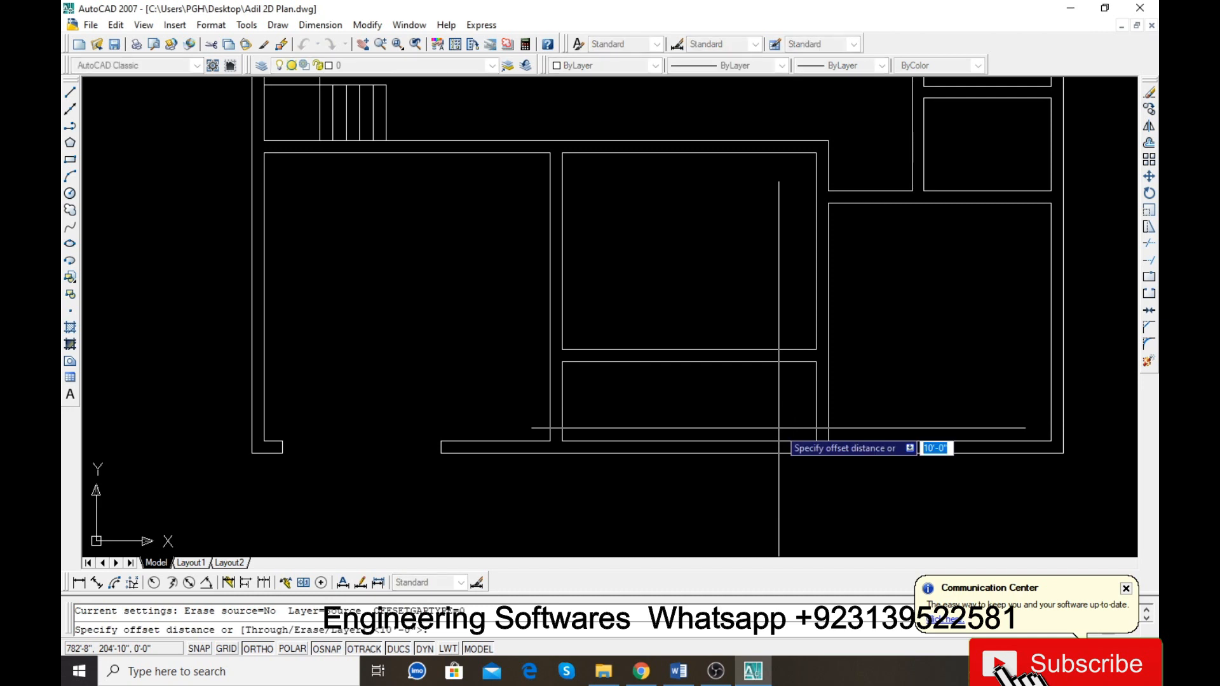
{"action": "type", "text": "7'"}
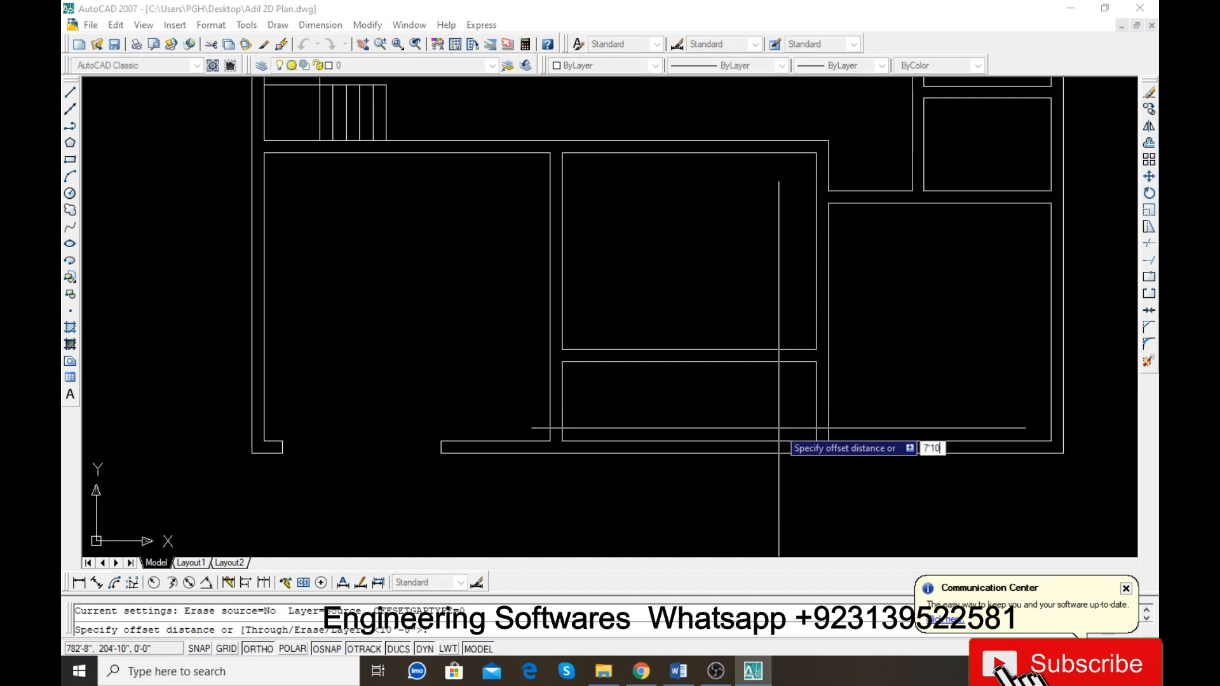
{"action": "type", "text": "10"}
{"action": "key", "text": "Return"}
{"action": "left_click", "coordinate": [563, 400]}
{"action": "left_click", "coordinate": [735, 422]}
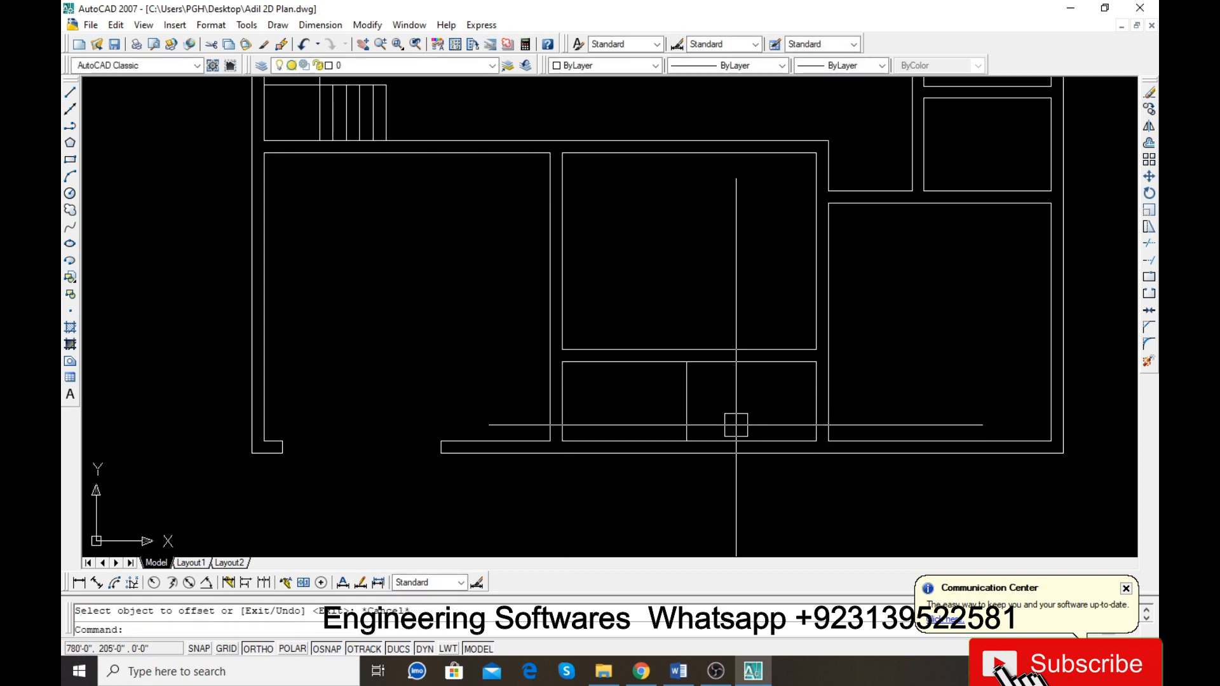
Step: Offset the bath partition line 4.5" eastward to give the partition its thickness
{"action": "key", "text": "Return"}
{"action": "key", "text": "Return"}
{"action": "type", "text": "4.5"}
{"action": "key", "text": "Return"}
{"action": "left_click", "coordinate": [686, 391]}
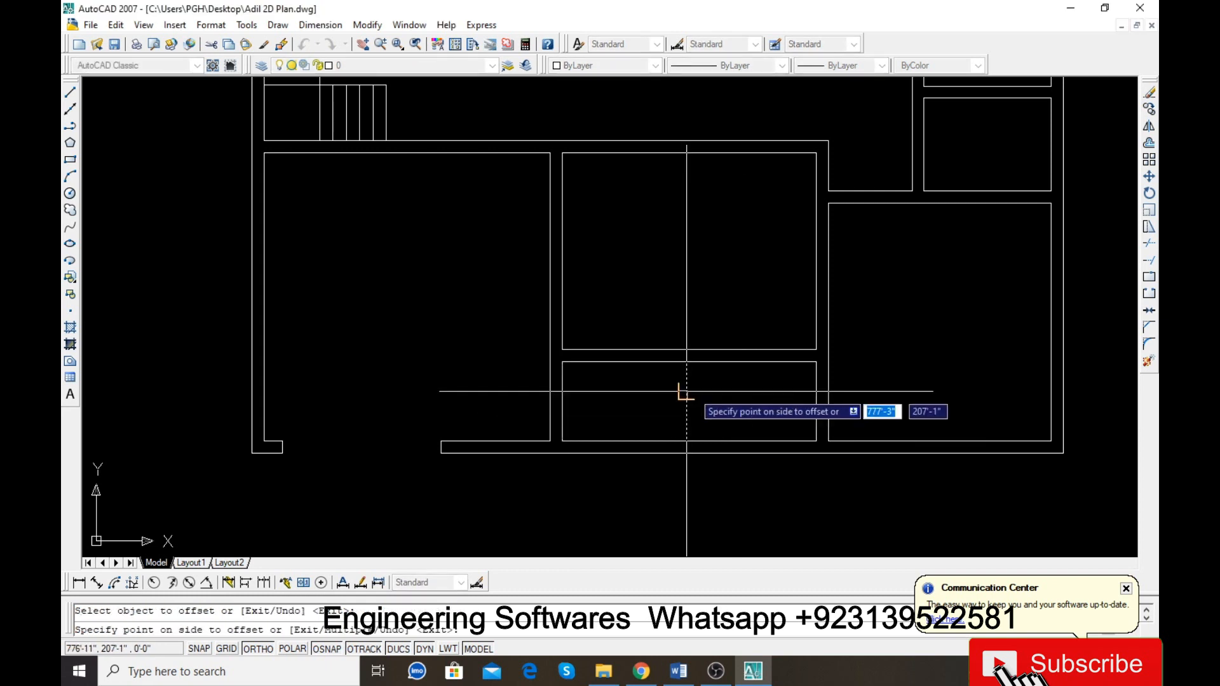
{"action": "left_click", "coordinate": [696, 400]}
{"action": "key", "text": "Return"}
Step: Trim the wall line segments between the two bath partition lines and save the drawing
{"action": "type", "text": "tr"}
{"action": "key", "text": "Return"}
{"action": "key", "text": "Return"}
{"action": "scroll", "coordinate": [696, 355], "scroll_direction": "up", "scroll_amount": 5}
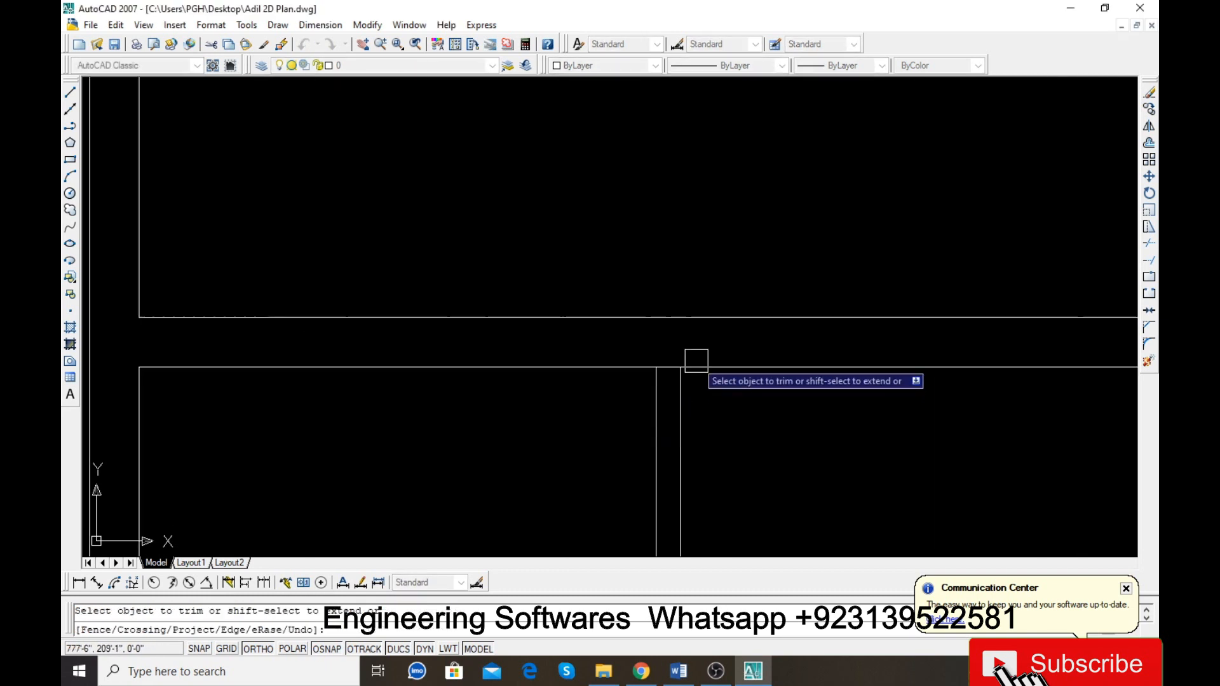
{"action": "scroll", "coordinate": [692, 391], "scroll_direction": "down", "scroll_amount": 3}
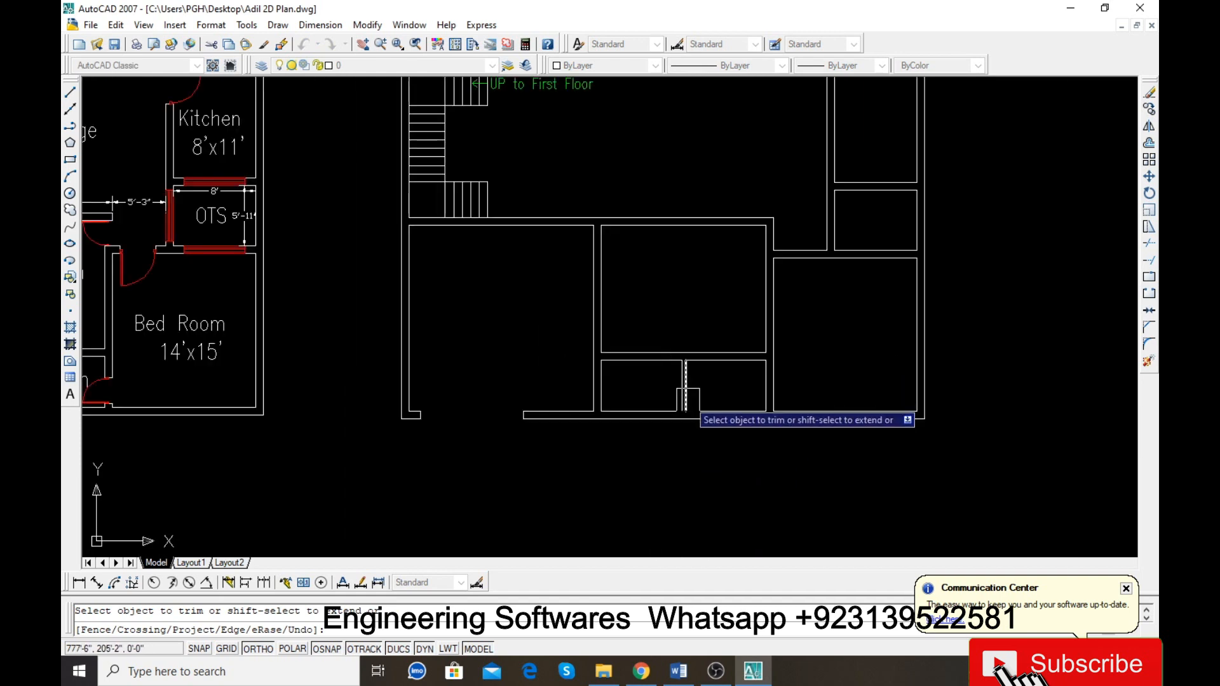
{"action": "scroll", "coordinate": [667, 436], "scroll_direction": "up", "scroll_amount": 5}
{"action": "scroll", "coordinate": [647, 440], "scroll_direction": "down", "scroll_amount": 2}
{"action": "scroll", "coordinate": [646, 440], "scroll_direction": "down", "scroll_amount": 4}
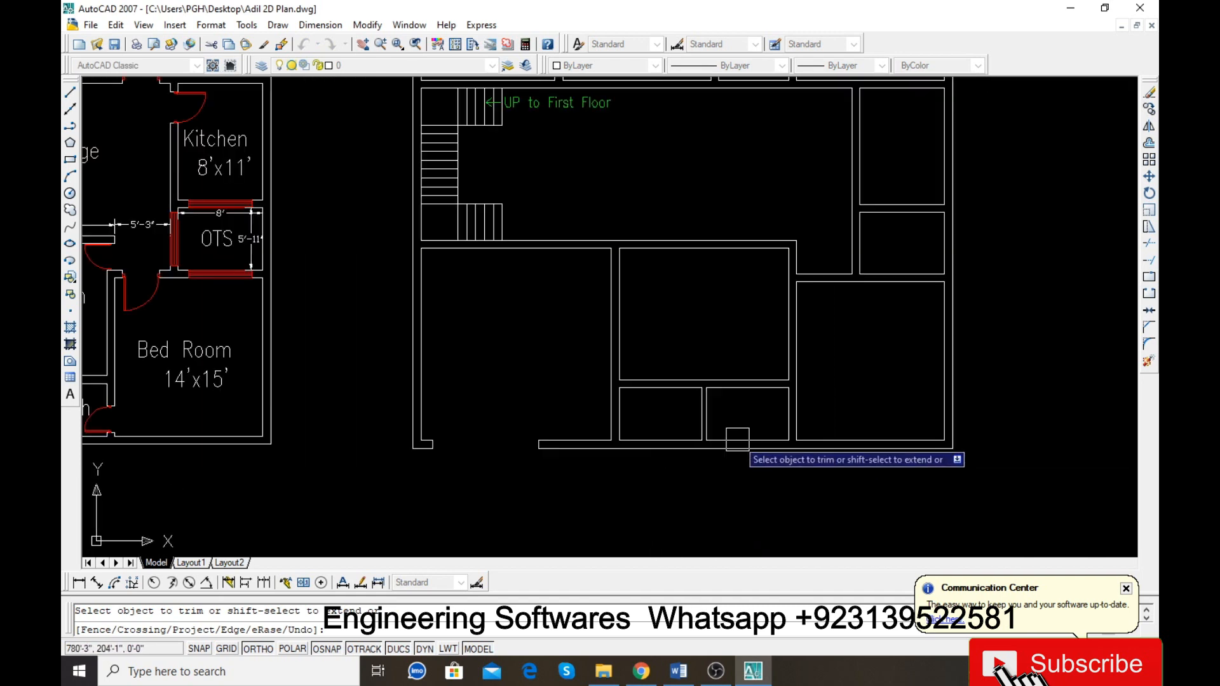
{"action": "scroll", "coordinate": [654, 430], "scroll_direction": "down", "scroll_amount": 2}
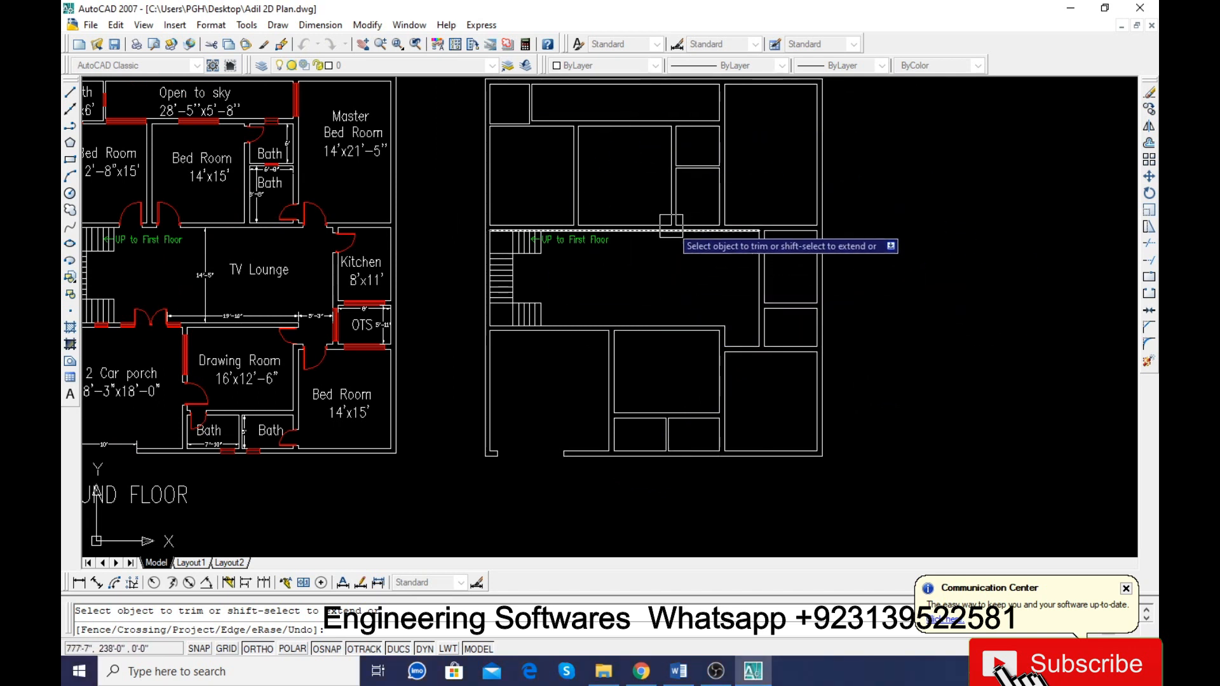
{"action": "key", "text": "Escape"}
{"action": "key", "text": "ctrl+s"}
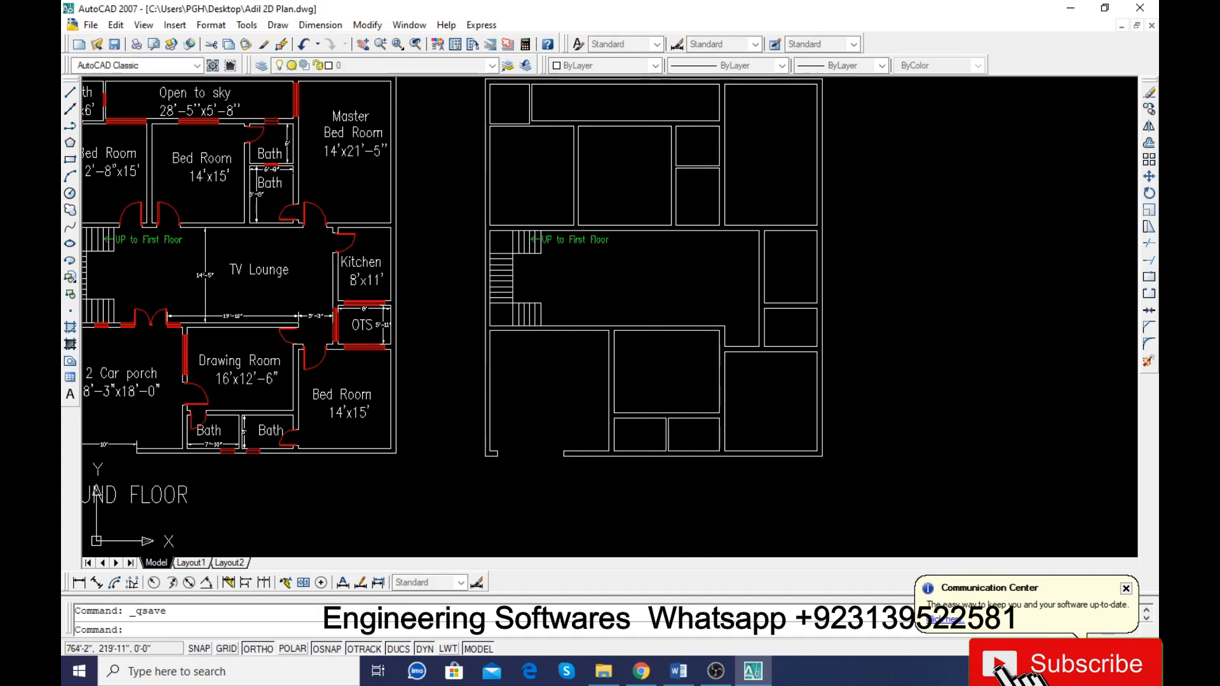
Step: Measure the distance from the car porch's northeast corner to the double door in the reference plan with a temporary dimension, then delete it
{"action": "scroll", "coordinate": [706, 415], "scroll_direction": "down", "scroll_amount": 2}
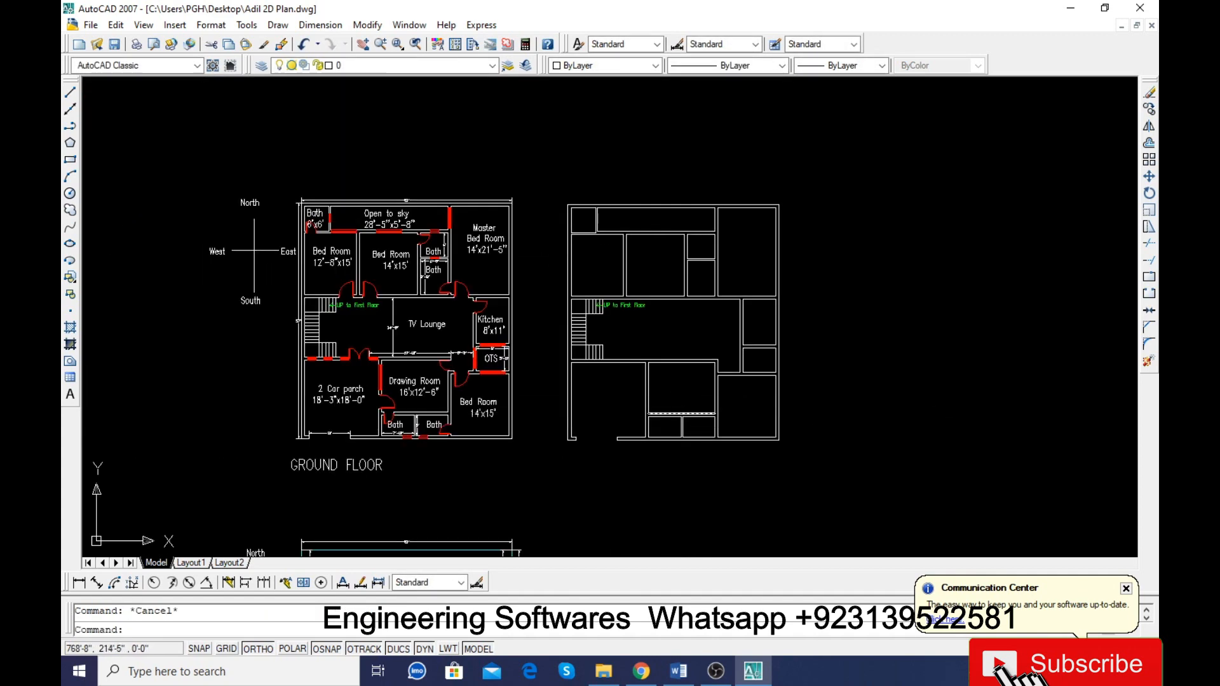
{"action": "scroll", "coordinate": [371, 345], "scroll_direction": "up", "scroll_amount": 9}
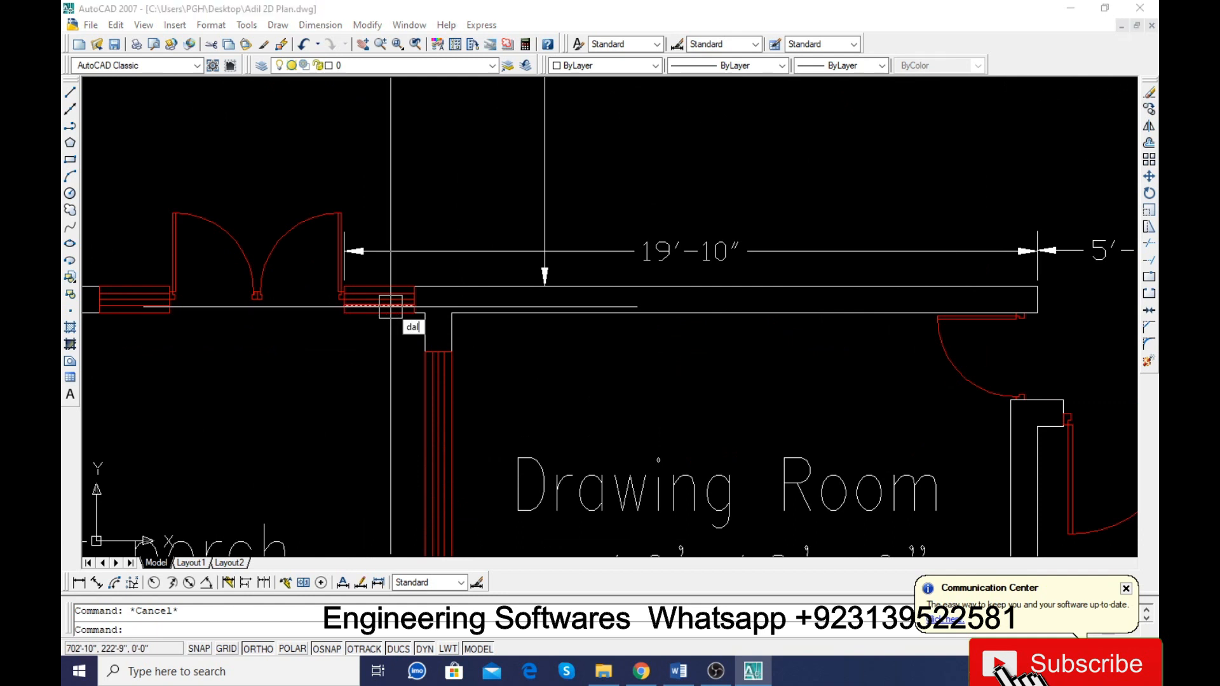
{"action": "key", "text": "Return"}
{"action": "key", "text": "Return"}
{"action": "scroll", "coordinate": [444, 326], "scroll_direction": "up", "scroll_amount": 3}
{"action": "key", "text": "Return"}
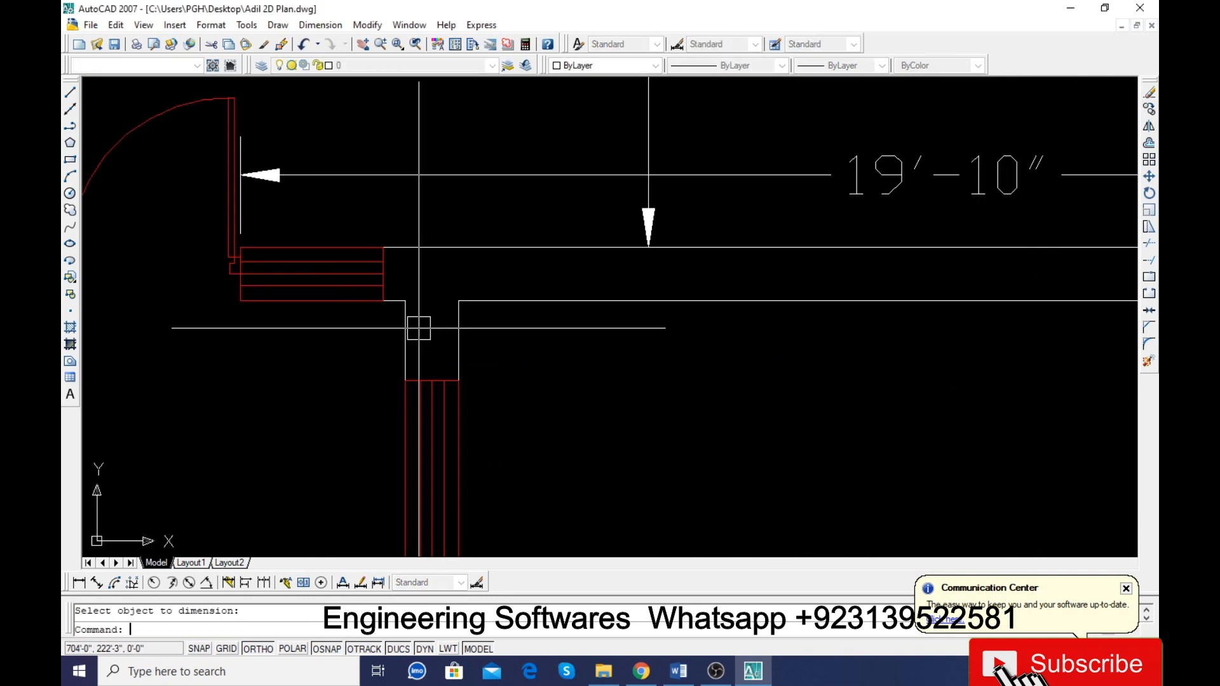
{"action": "key", "text": "Return"}
{"action": "left_click", "coordinate": [404, 300]}
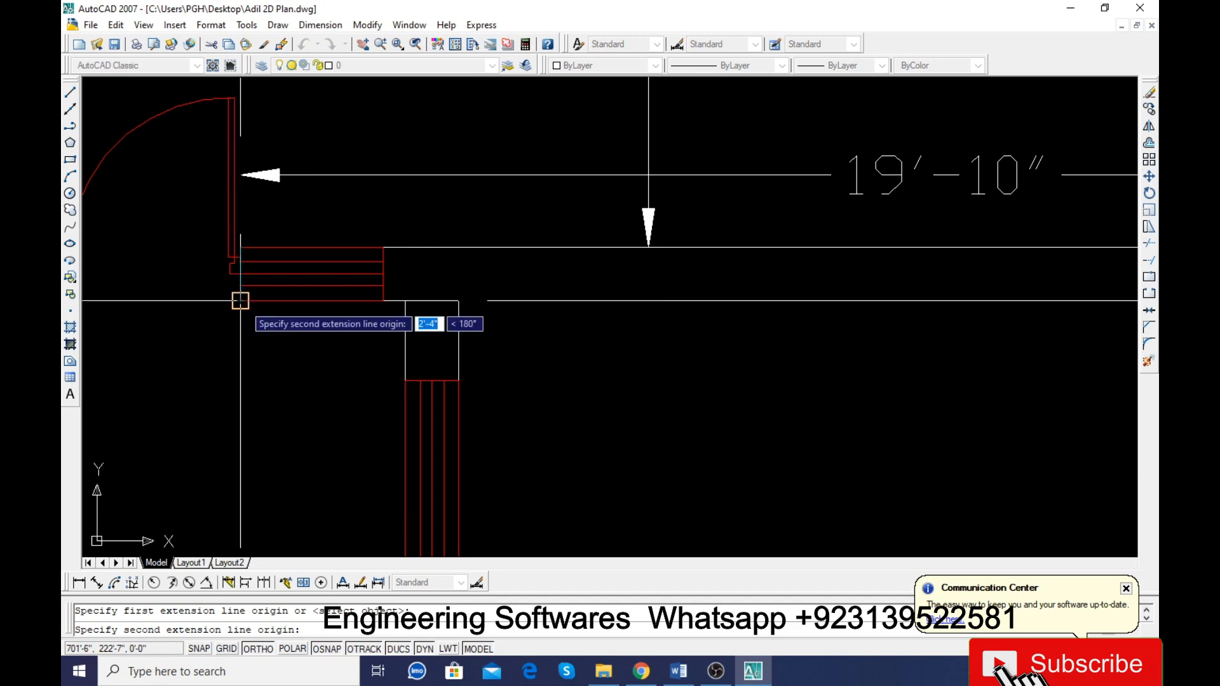
{"action": "left_click", "coordinate": [240, 300]}
{"action": "left_click", "coordinate": [273, 356]}
{"action": "scroll", "coordinate": [341, 380], "scroll_direction": "down", "scroll_amount": 2}
{"action": "left_click", "coordinate": [296, 380]}
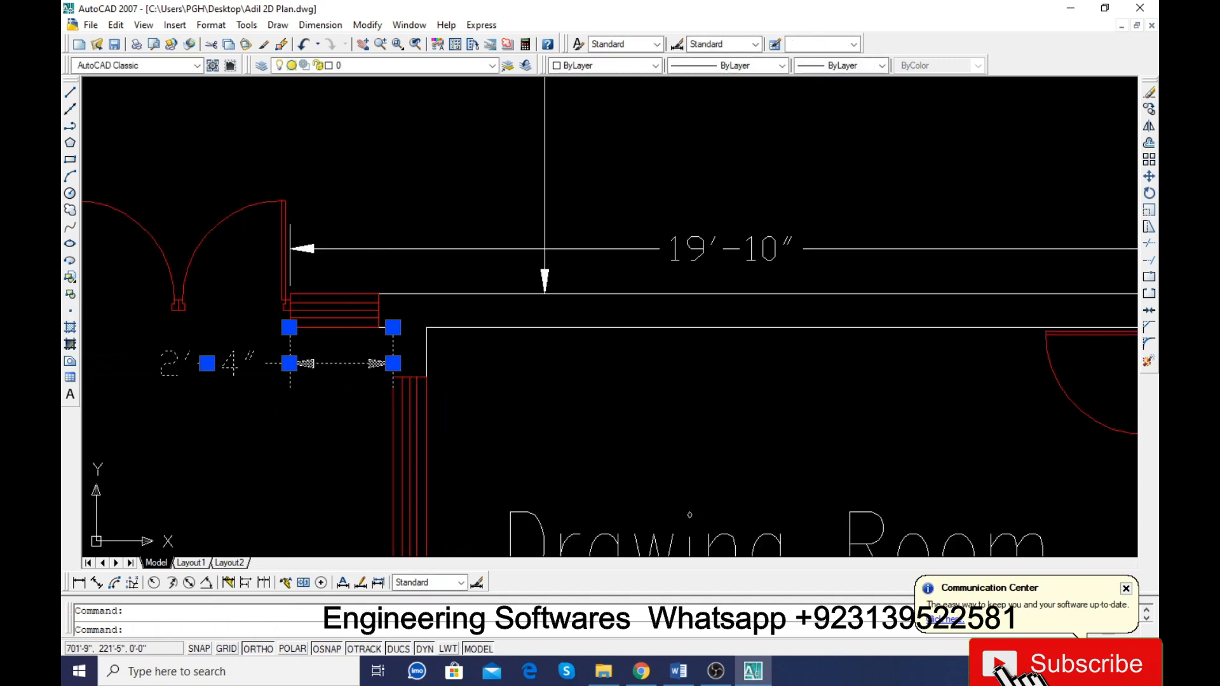
{"action": "key", "text": "Delete"}
{"action": "scroll", "coordinate": [367, 378], "scroll_direction": "down", "scroll_amount": 6}
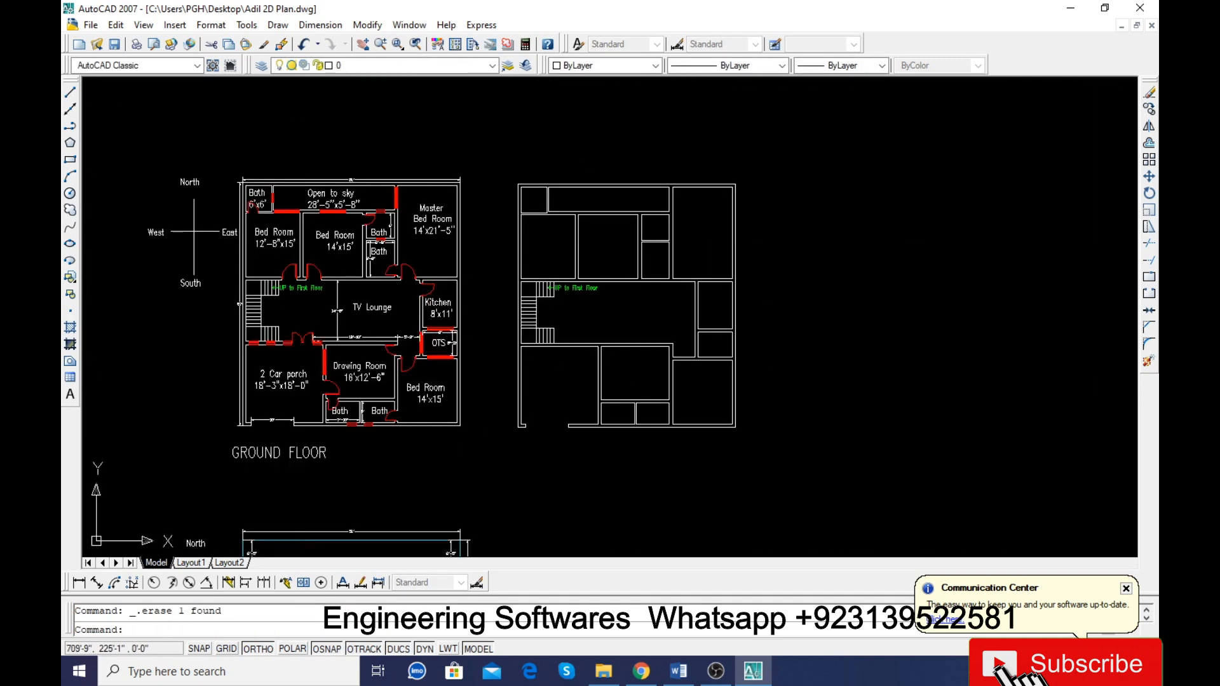
Step: Draw a short vertical line across the wall between TV lounge and car porch, at the redrawn porch's northeast corner
{"action": "scroll", "coordinate": [587, 355], "scroll_direction": "up", "scroll_amount": 5}
{"action": "scroll", "coordinate": [628, 343], "scroll_direction": "up", "scroll_amount": 2}
{"action": "type", "text": "l"}
{"action": "key", "text": "Return"}
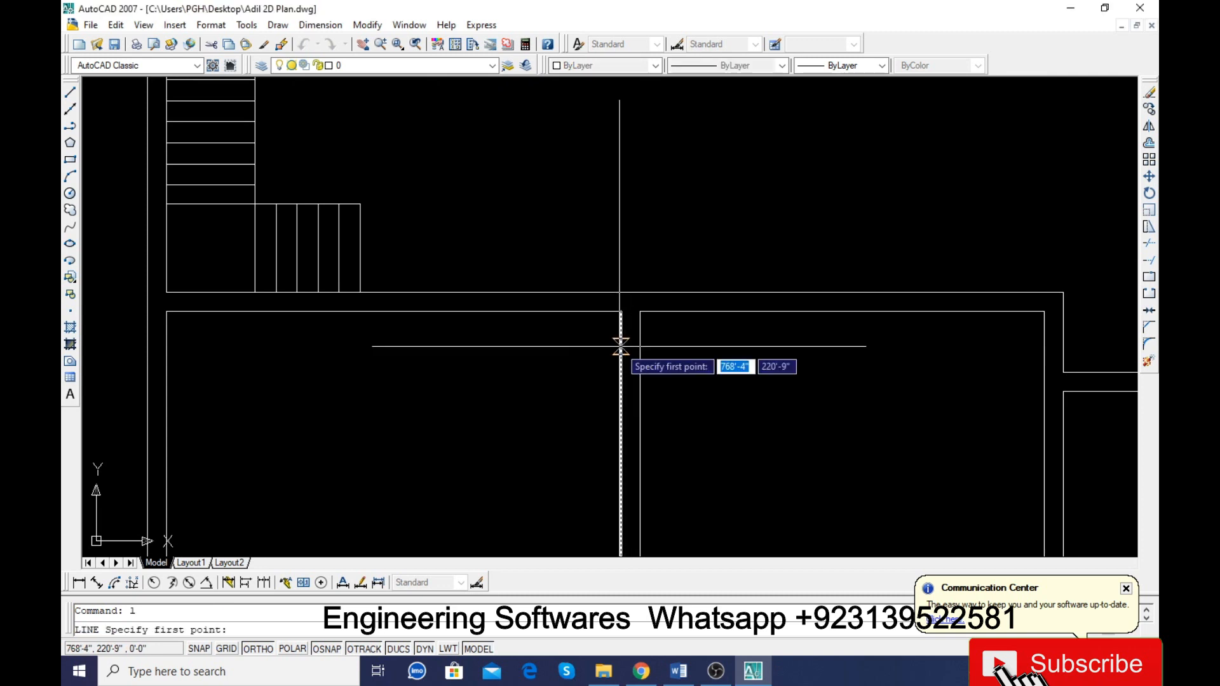
{"action": "left_click", "coordinate": [621, 312]}
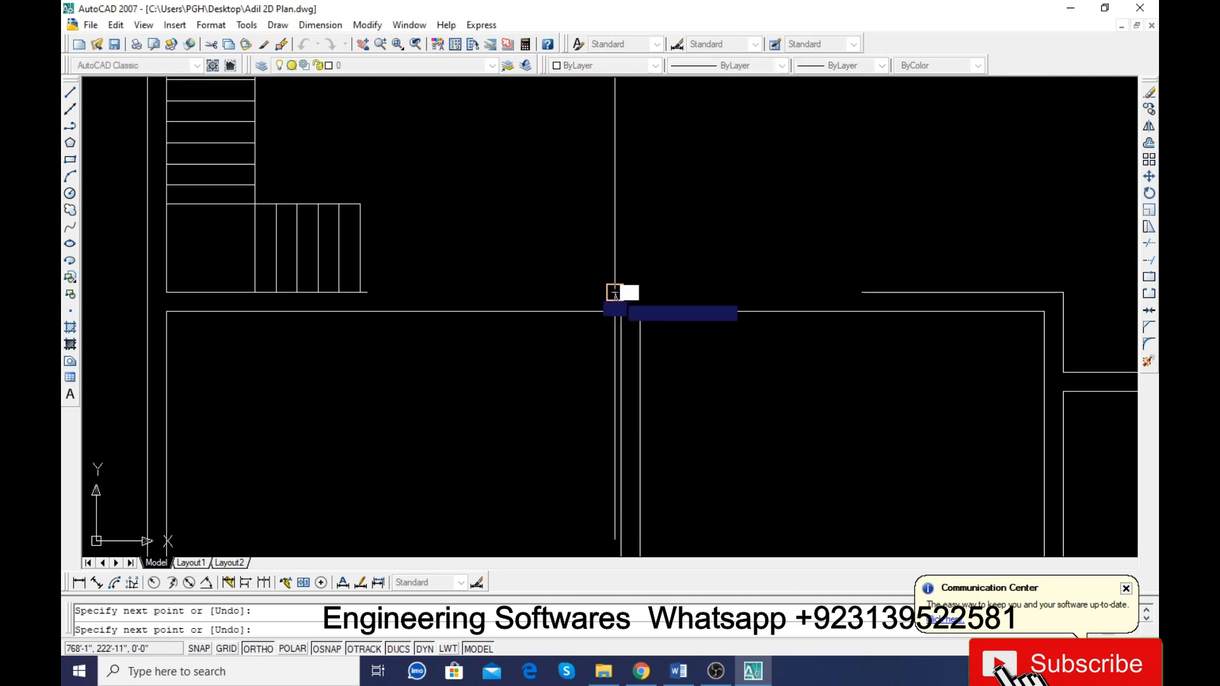
{"action": "key", "text": "ctrl+z"}
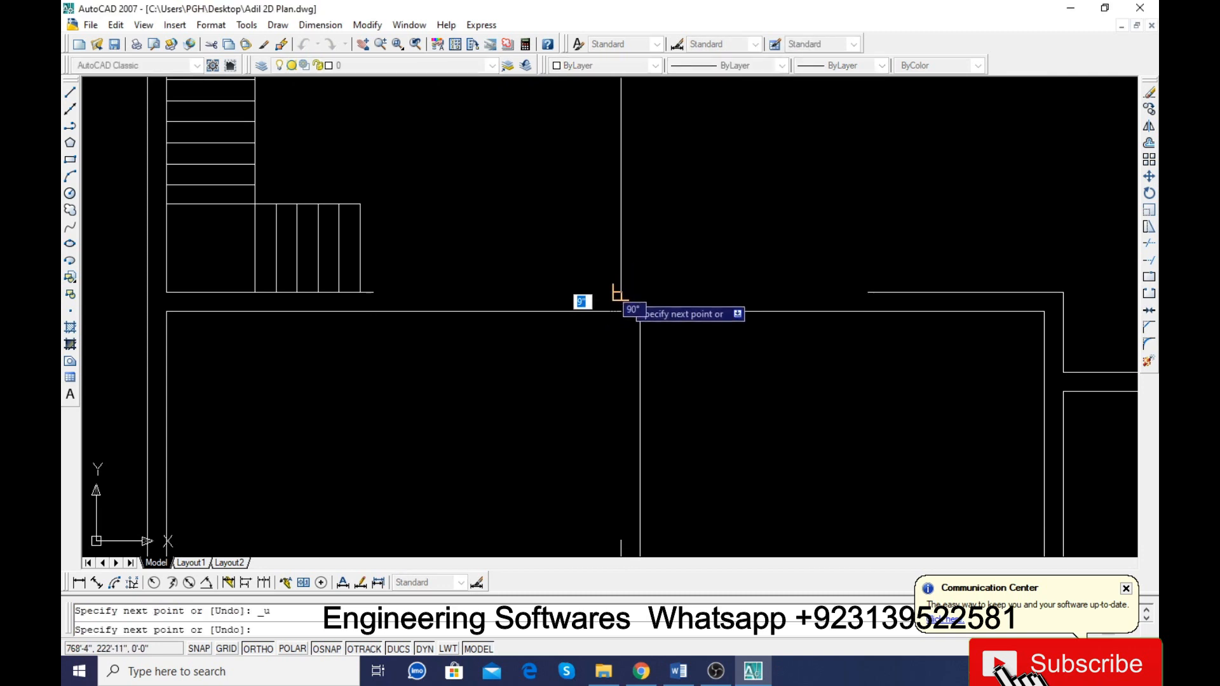
{"action": "left_click", "coordinate": [620, 292]}
{"action": "key", "text": "Return"}
Step: Offset the short wall line 2'4" westward for the porch door's east jamb and delete the original line
{"action": "key", "text": "Return"}
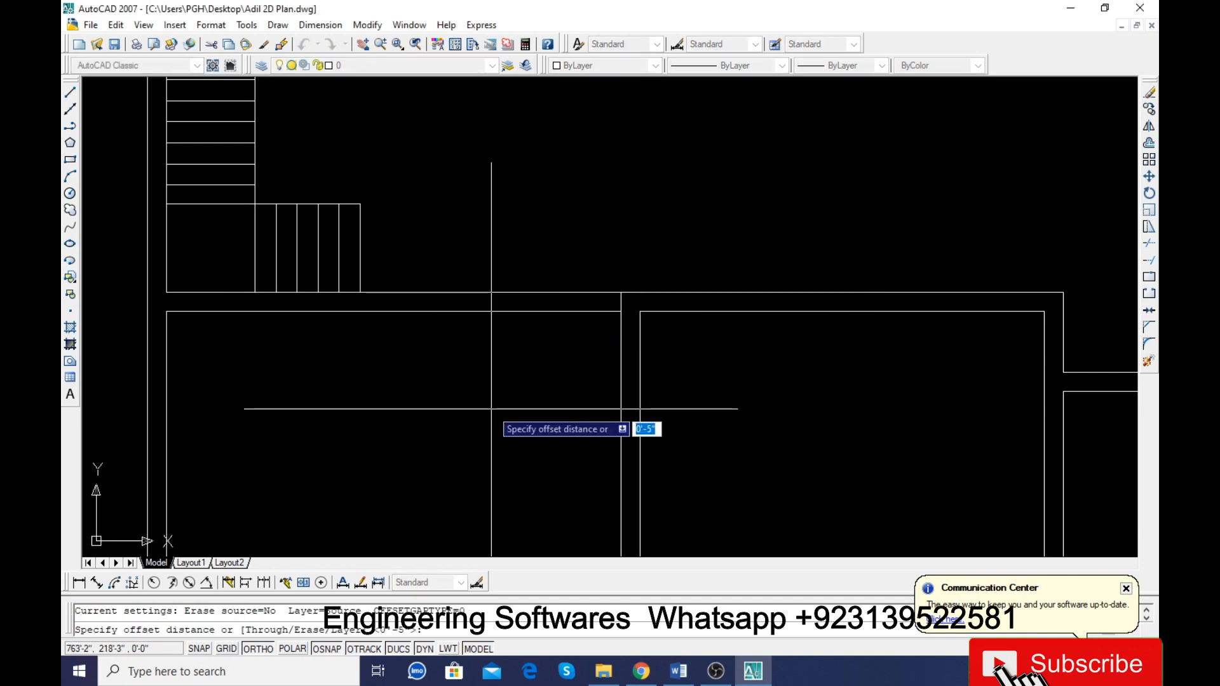
{"action": "type", "text": "2'4"}
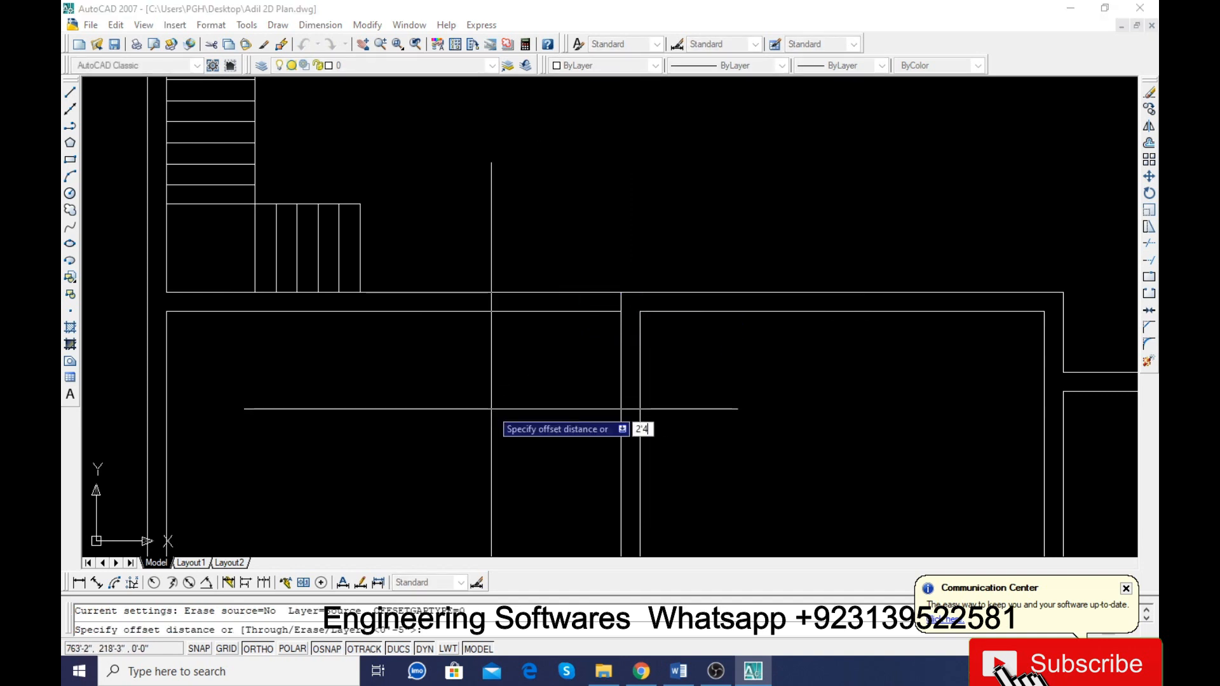
{"action": "type", "text": "\""}
{"action": "key", "text": "Return"}
{"action": "left_click", "coordinate": [622, 297]}
{"action": "left_click", "coordinate": [564, 313]}
{"action": "key", "text": "Return"}
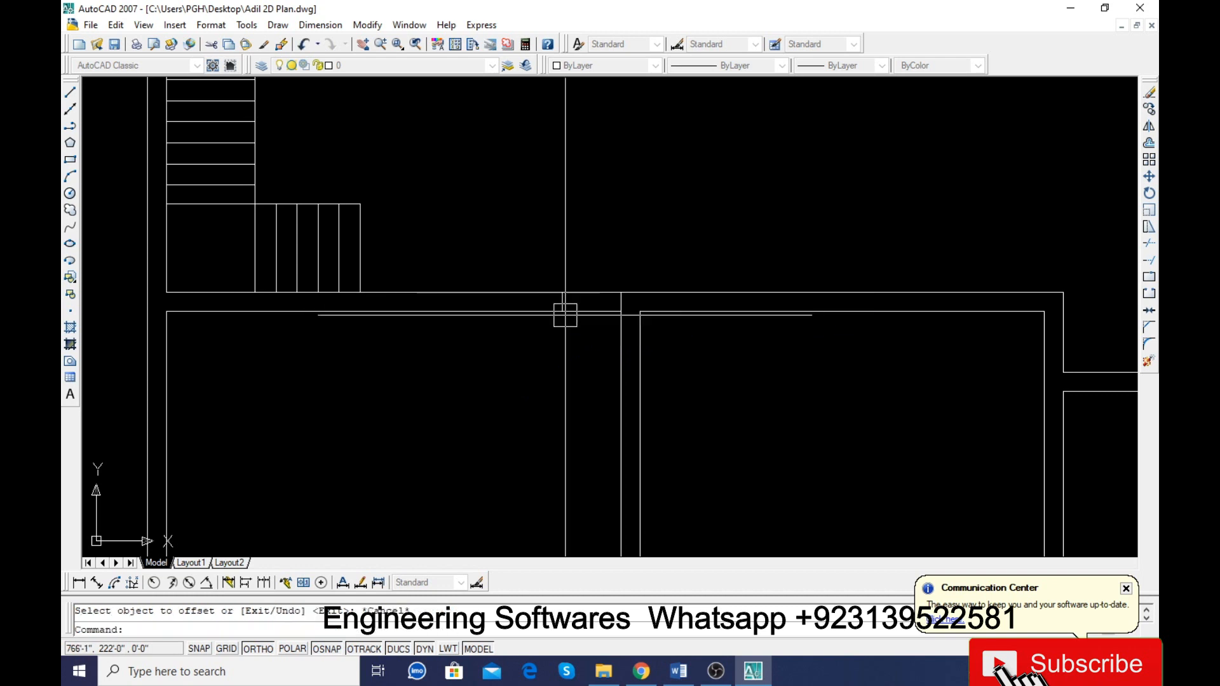
{"action": "left_click", "coordinate": [618, 303]}
{"action": "key", "text": "Delete"}
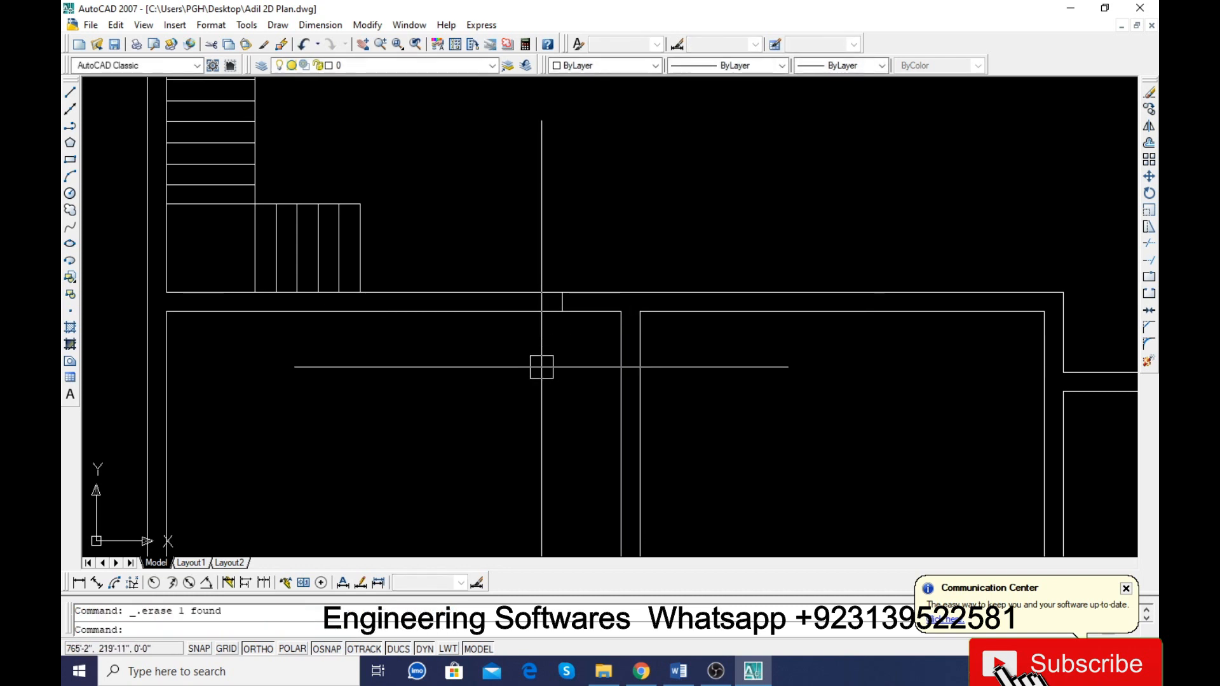
Step: Offset the porch door's east jamb line 5' westward to mark the west jamb
{"action": "type", "text": "o"}
{"action": "key", "text": "Return"}
{"action": "type", "text": "5"}
{"action": "key", "text": "Return"}
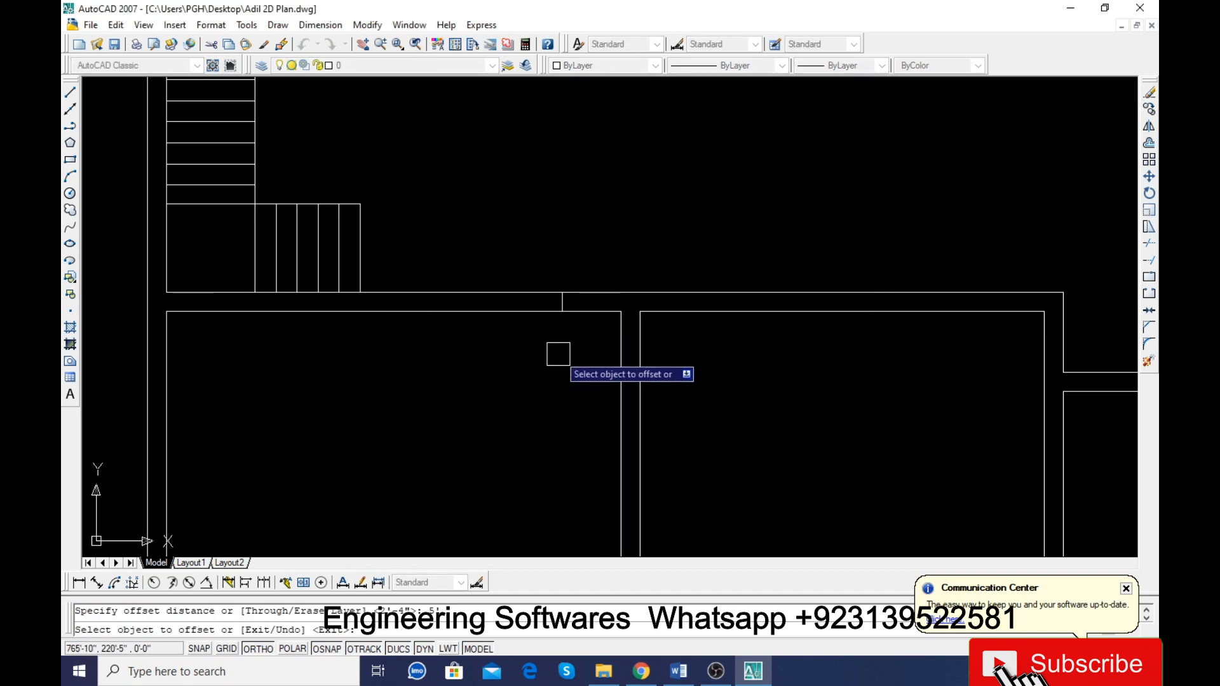
{"action": "left_click", "coordinate": [562, 302]}
{"action": "left_click", "coordinate": [530, 352]}
{"action": "key", "text": "Escape"}
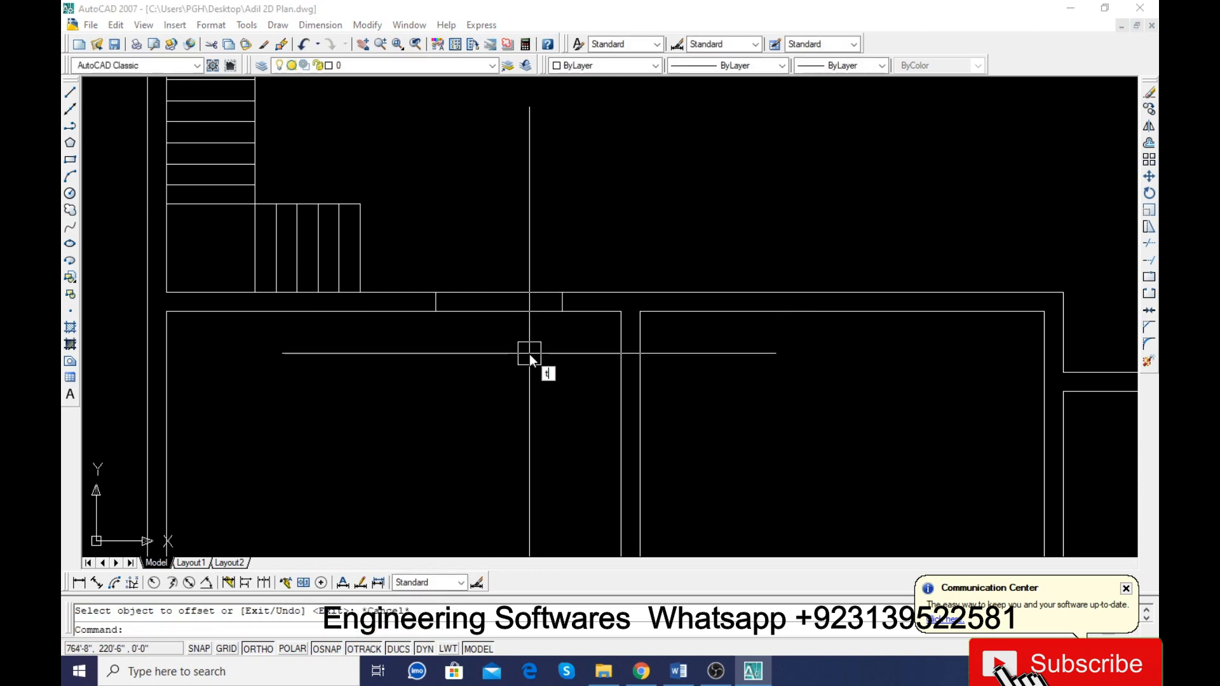
Step: Trim both wall lines between the jambs to open the porch doorway, and save the drawing
{"action": "type", "text": "t"}
{"action": "key", "text": "Return"}
{"action": "key", "text": "Return"}
{"action": "key", "text": "Escape"}
{"action": "scroll", "coordinate": [427, 357], "scroll_direction": "down", "scroll_amount": 3}
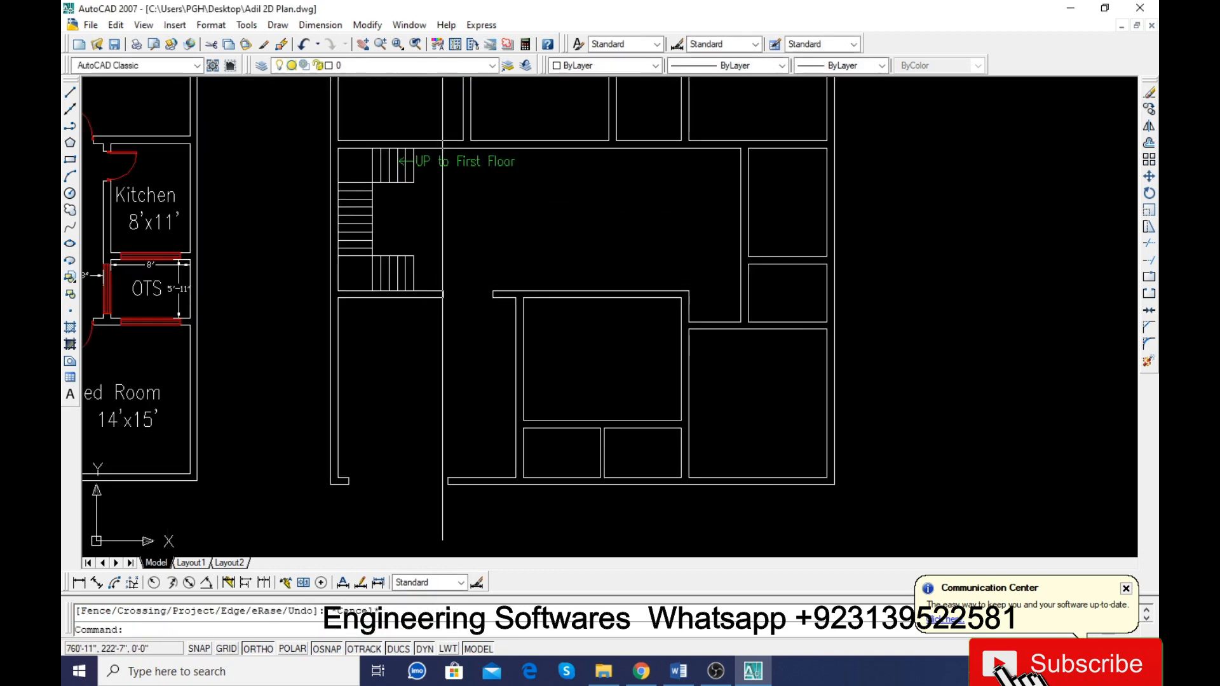
{"action": "key", "text": "ctrl+s"}
Step: Offset the porch door's east jamb line 2' eastward for the adjoining window
{"action": "scroll", "coordinate": [477, 299], "scroll_direction": "down", "scroll_amount": 5}
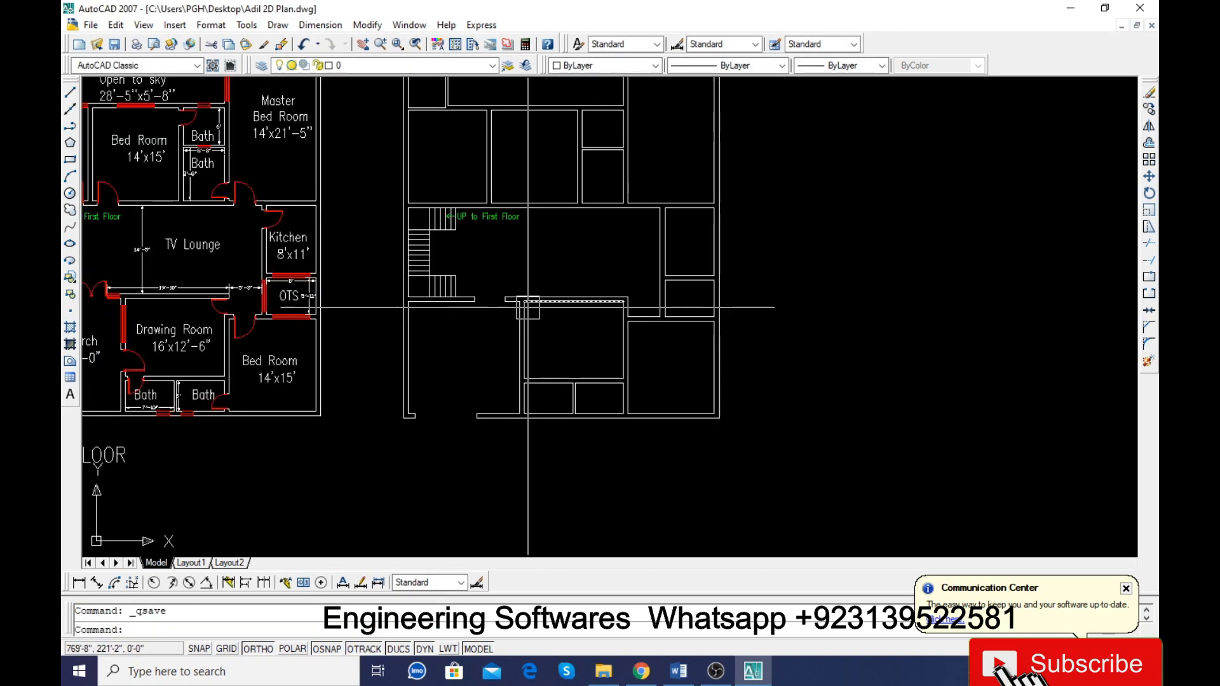
{"action": "scroll", "coordinate": [460, 307], "scroll_direction": "up", "scroll_amount": 4}
{"action": "scroll", "coordinate": [213, 307], "scroll_direction": "up", "scroll_amount": 3}
{"action": "scroll", "coordinate": [228, 296], "scroll_direction": "down", "scroll_amount": 4}
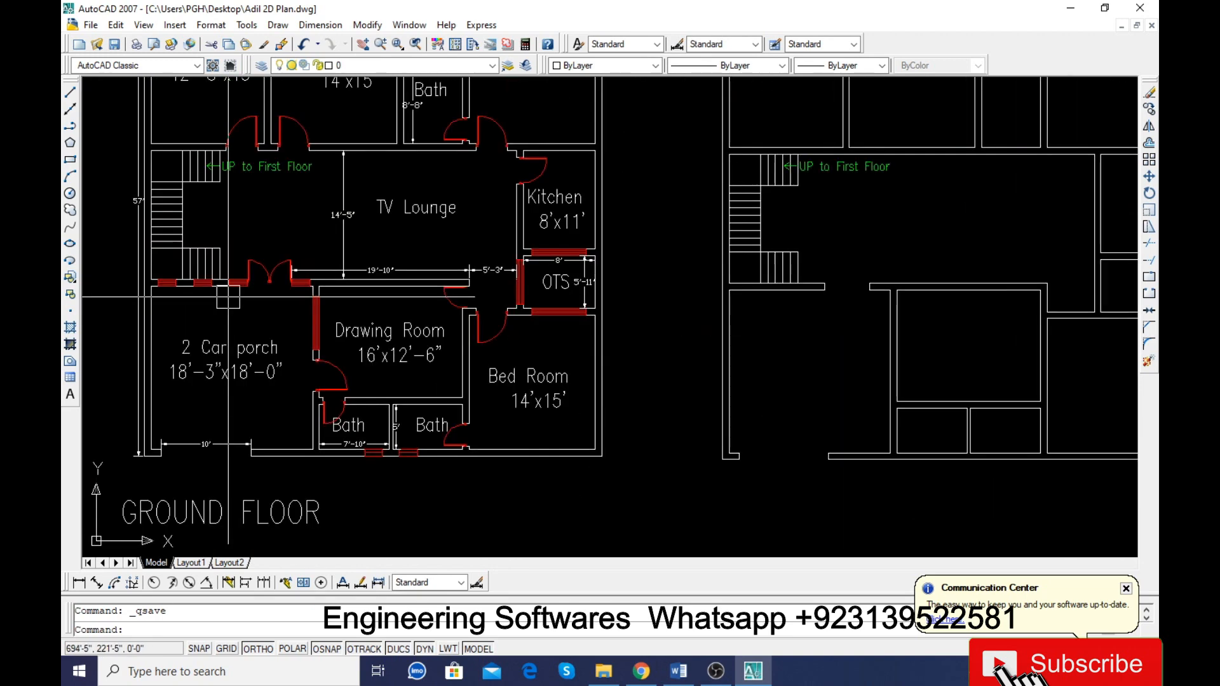
{"action": "scroll", "coordinate": [541, 308], "scroll_direction": "down", "scroll_amount": 2}
{"action": "scroll", "coordinate": [644, 296], "scroll_direction": "up", "scroll_amount": 6}
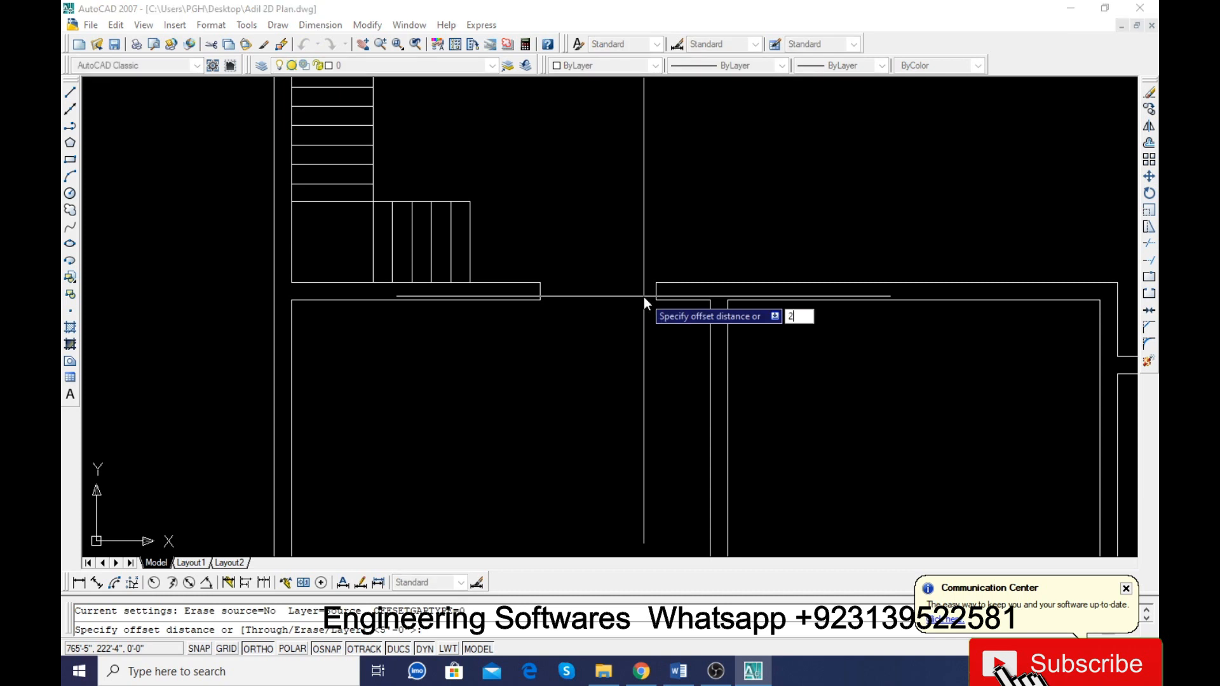
{"action": "key", "text": "Return"}
{"action": "scroll", "coordinate": [655, 289], "scroll_direction": "up", "scroll_amount": 2}
{"action": "left_click", "coordinate": [631, 297]}
{"action": "left_click", "coordinate": [686, 356]}
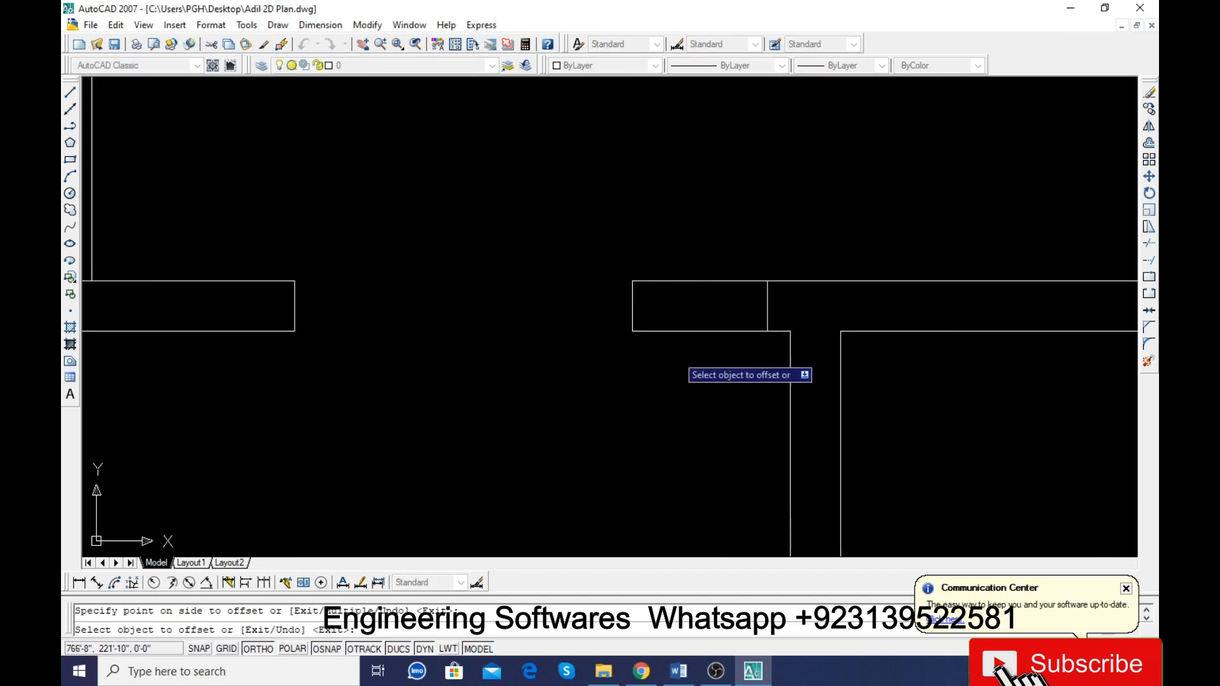
{"action": "key", "text": "Escape"}
Step: Offset the porch door's west jamb line 2' westward for the window on that side
{"action": "scroll", "coordinate": [534, 345], "scroll_direction": "down", "scroll_amount": 4}
{"action": "key", "text": "Return"}
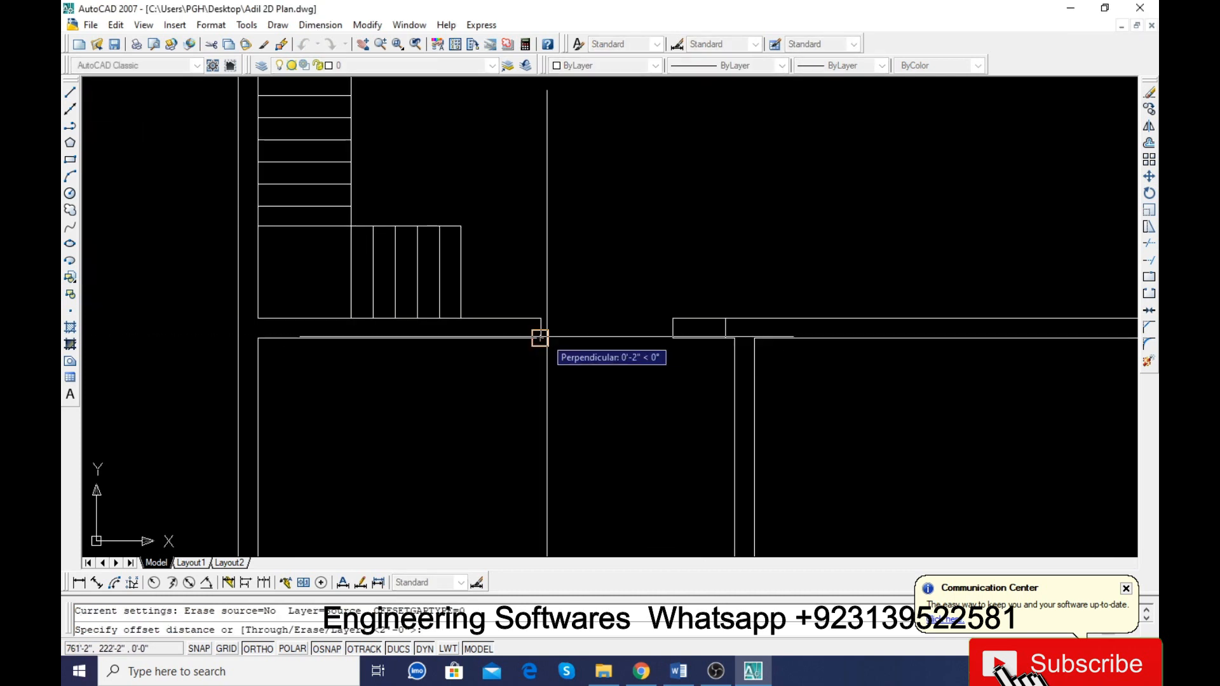
{"action": "scroll", "coordinate": [537, 331], "scroll_direction": "up", "scroll_amount": 3}
{"action": "key", "text": "Return"}
{"action": "left_click", "coordinate": [535, 324]}
{"action": "left_click", "coordinate": [454, 325]}
{"action": "scroll", "coordinate": [654, 359], "scroll_direction": "down", "scroll_amount": 4}
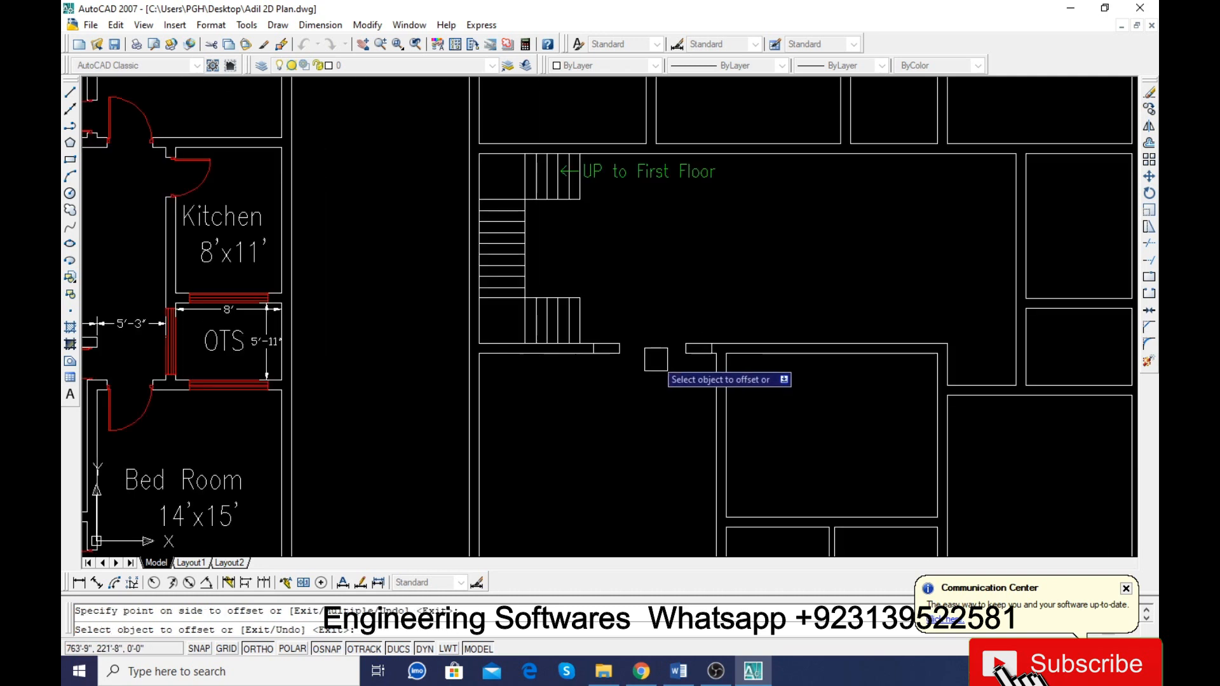
{"action": "scroll", "coordinate": [571, 357], "scroll_direction": "up", "scroll_amount": 3}
{"action": "key", "text": "Escape"}
{"action": "type", "text": "tr"}
{"action": "key", "text": "Return"}
{"action": "key", "text": "Return"}
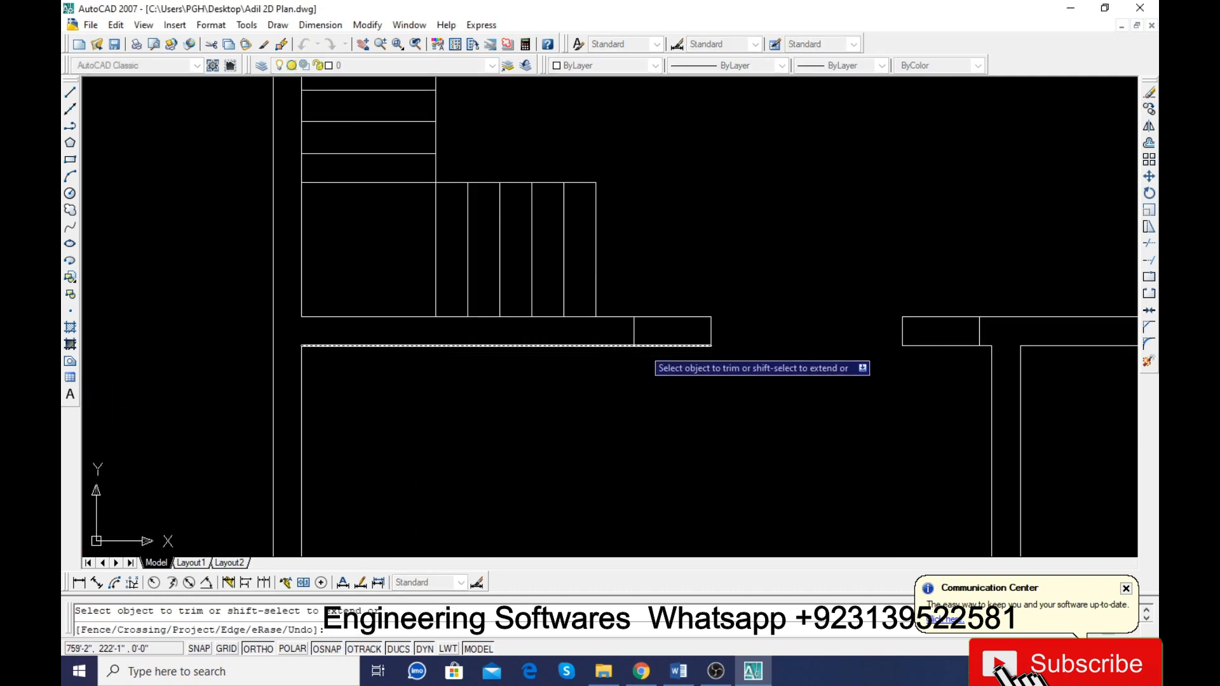
{"action": "left_click", "coordinate": [689, 287]}
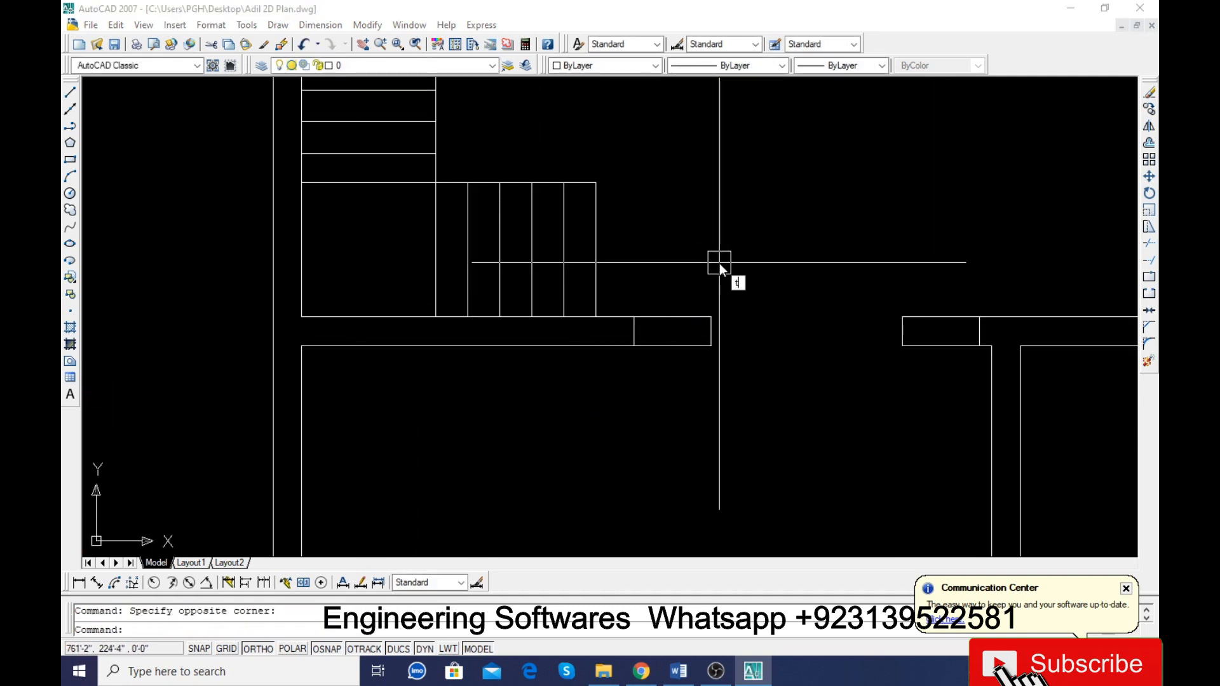
Step: Trim the wall lines between each door jamb and its offset line to open both 2' window gaps
{"action": "type", "text": "r"}
{"action": "key", "text": "Return"}
{"action": "key", "text": "Return"}
{"action": "left_click", "coordinate": [680, 266]}
{"action": "left_click", "coordinate": [643, 364]}
{"action": "left_click", "coordinate": [947, 284]}
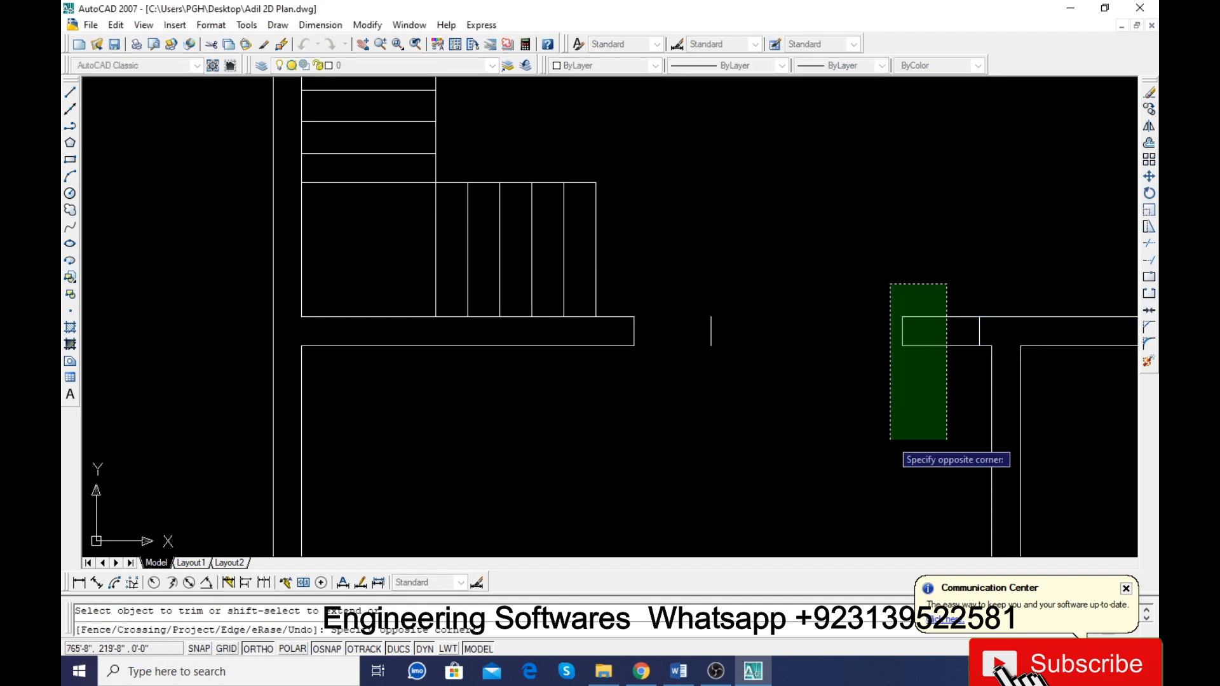
{"action": "left_click", "coordinate": [889, 439]}
{"action": "key", "text": "Escape"}
Step: Draw three lines across the east window gap beside the porch door, along both wall faces and through the middle of the wall thickness
{"action": "type", "text": "l"}
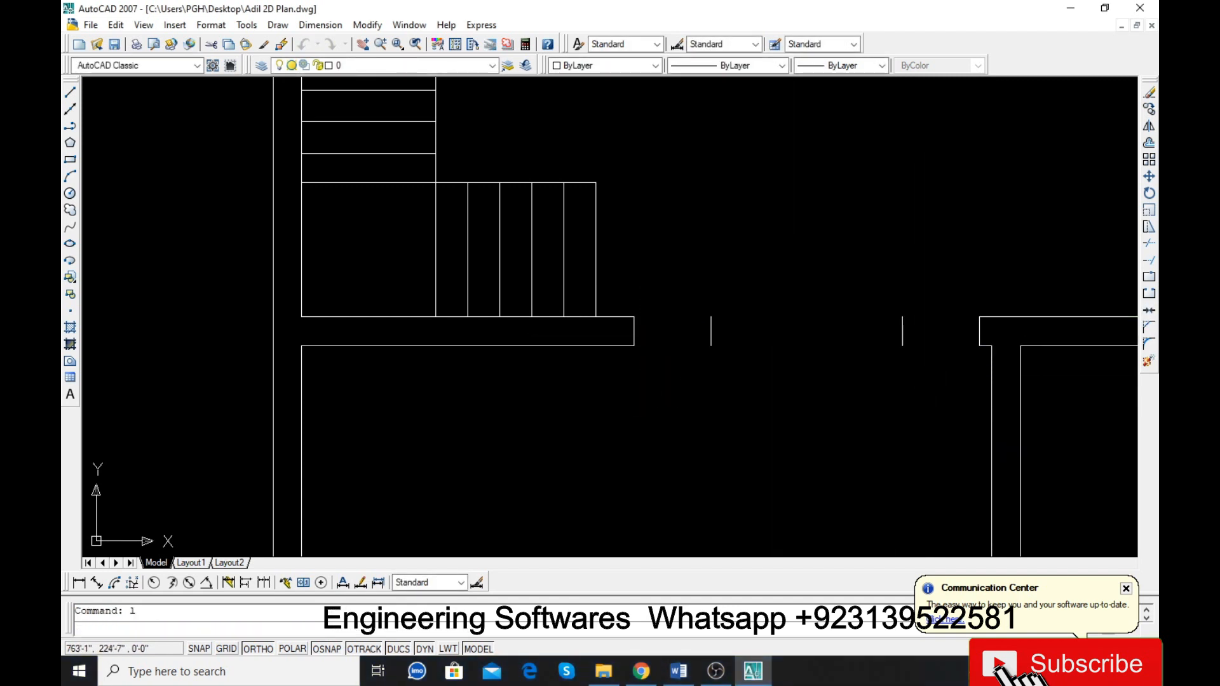
{"action": "key", "text": "Return"}
{"action": "left_click", "coordinate": [902, 318]}
{"action": "left_click", "coordinate": [994, 317]}
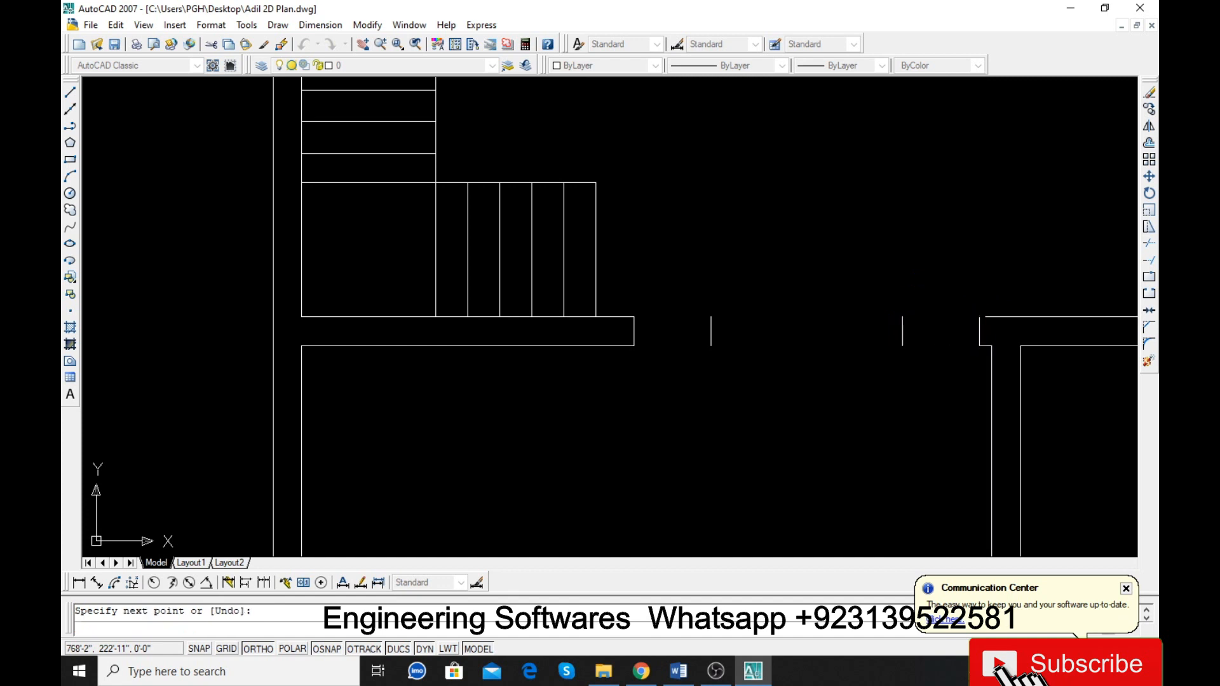
{"action": "key", "text": "Return"}
{"action": "key", "text": "Return"}
{"action": "left_click", "coordinate": [979, 346]}
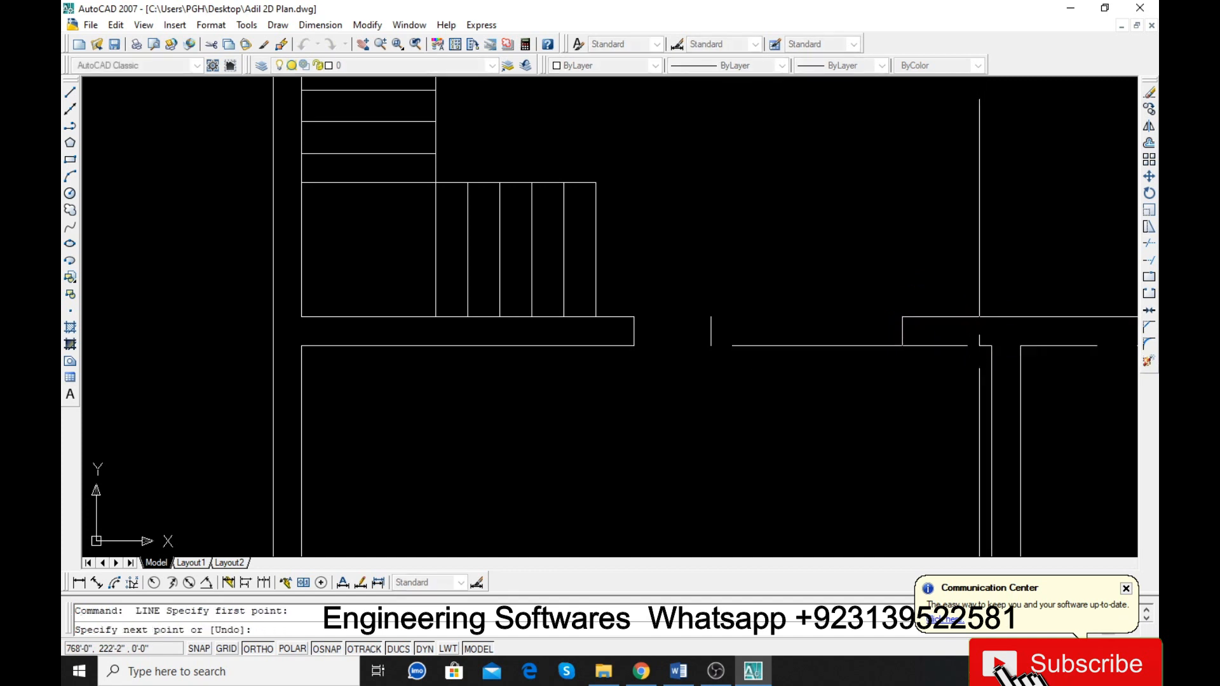
{"action": "left_click", "coordinate": [901, 345]}
{"action": "key", "text": "Return"}
{"action": "key", "text": "Return"}
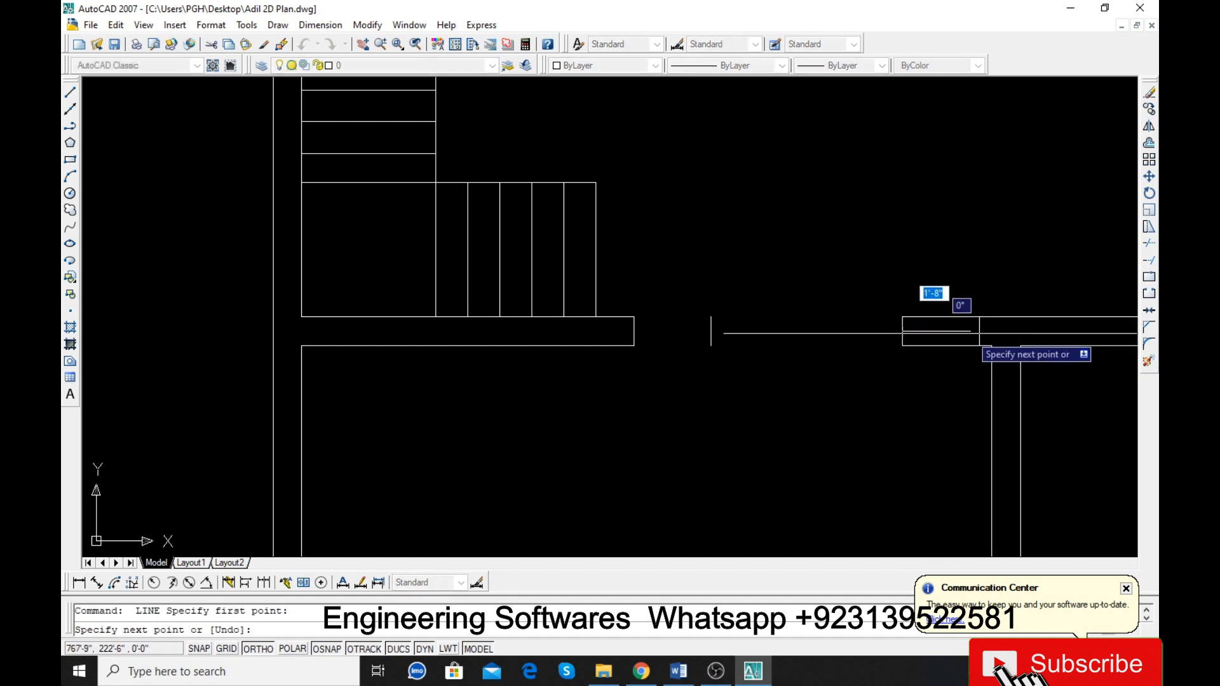
{"action": "key", "text": "Return"}
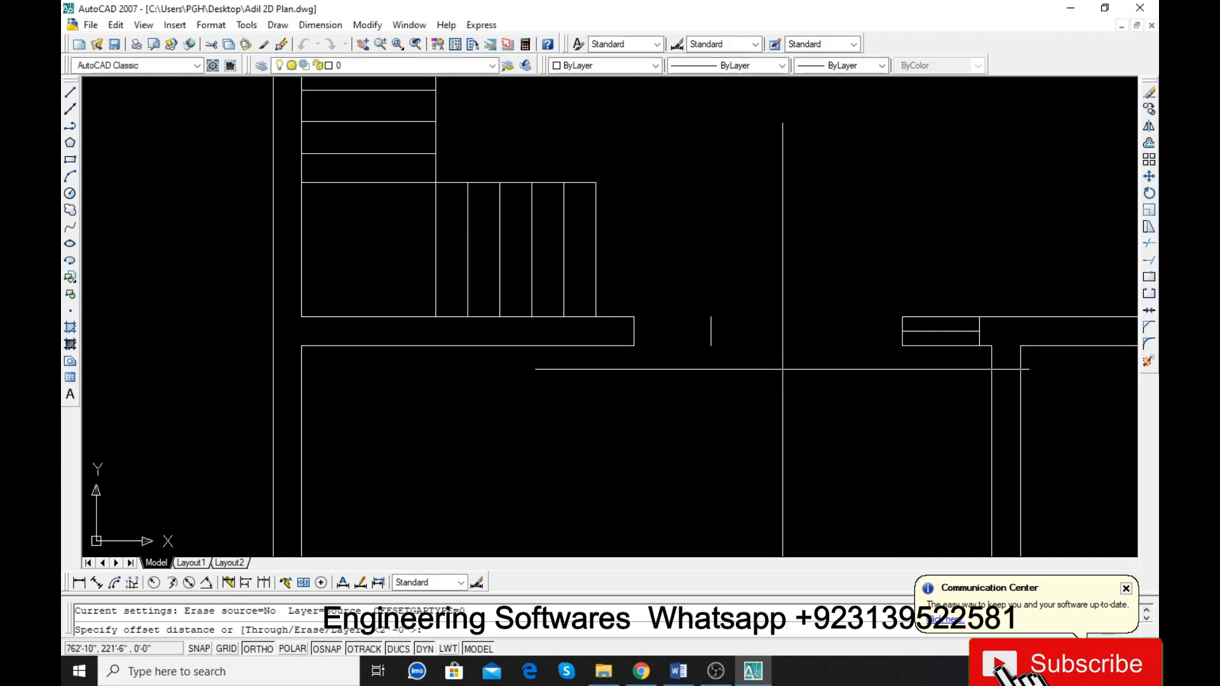
Step: Offset the east window's middle line 2" to each side for the glazing lines
{"action": "type", "text": "2"}
{"action": "key", "text": "Return"}
{"action": "left_click", "coordinate": [919, 337]}
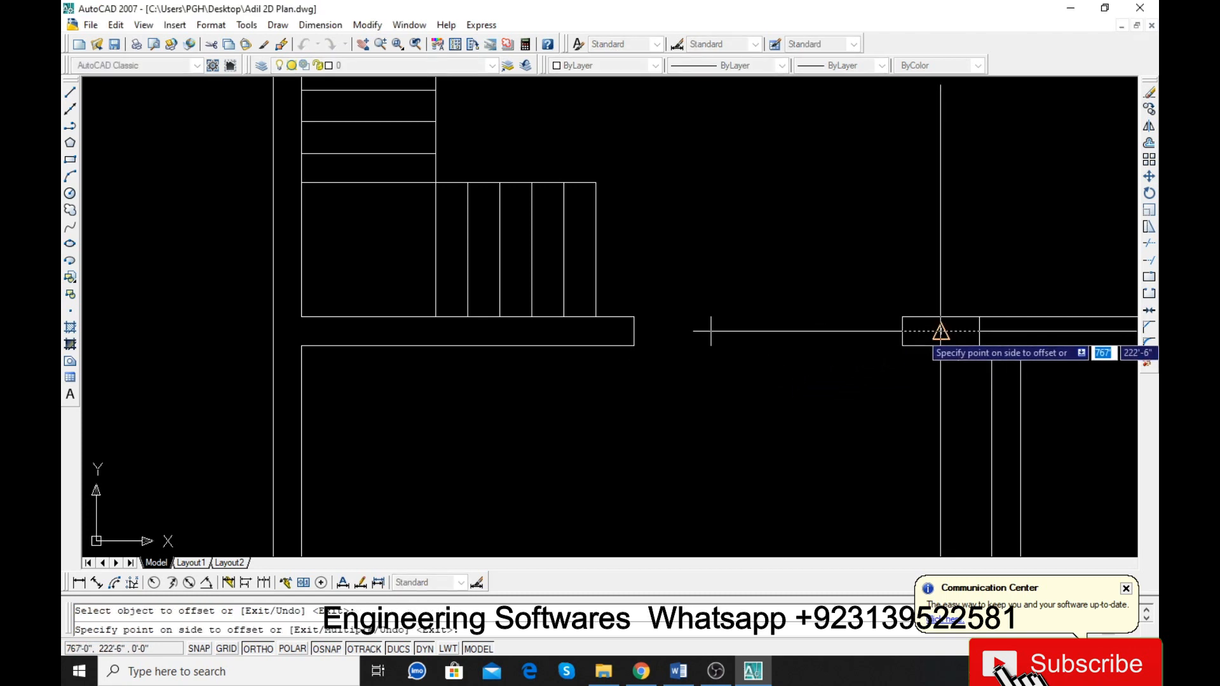
{"action": "left_click", "coordinate": [950, 360]}
{"action": "left_click", "coordinate": [948, 321]}
{"action": "left_click", "coordinate": [946, 361]}
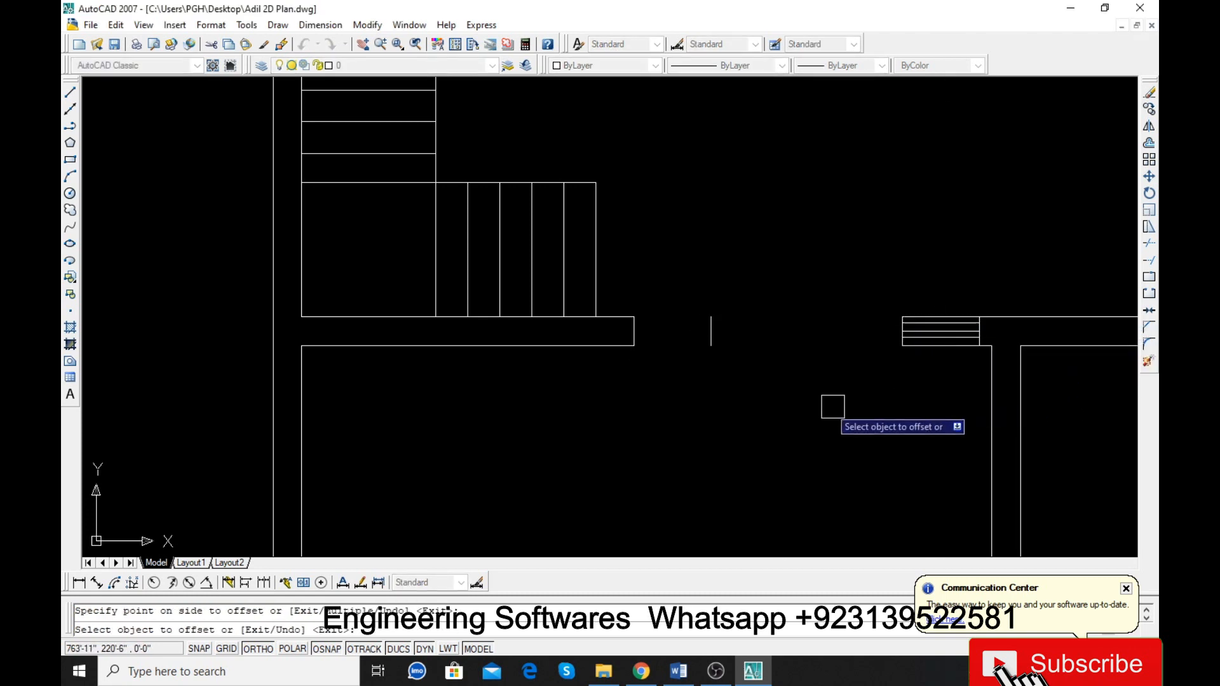
{"action": "key", "text": "Escape"}
Step: Set the colour of all the east window's lines, including its jambs, to Red
{"action": "left_click", "coordinate": [970, 368]}
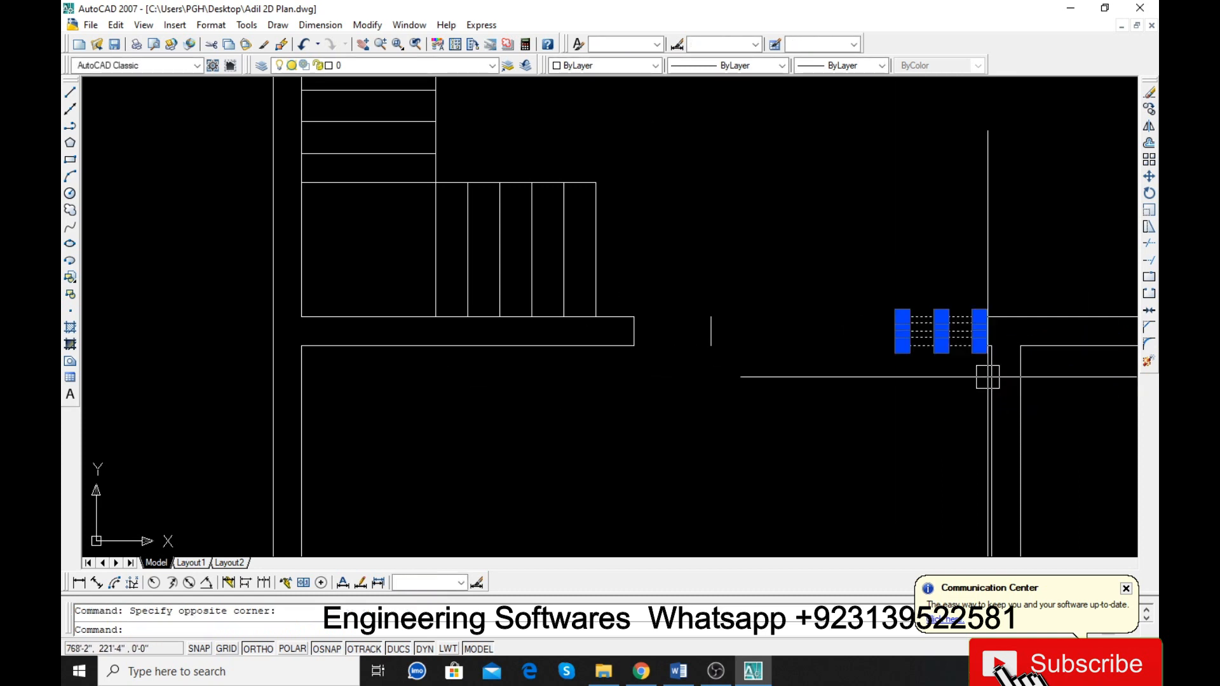
{"action": "scroll", "coordinate": [624, 74], "scroll_direction": "up", "scroll_amount": 2}
{"action": "left_click", "coordinate": [613, 100]}
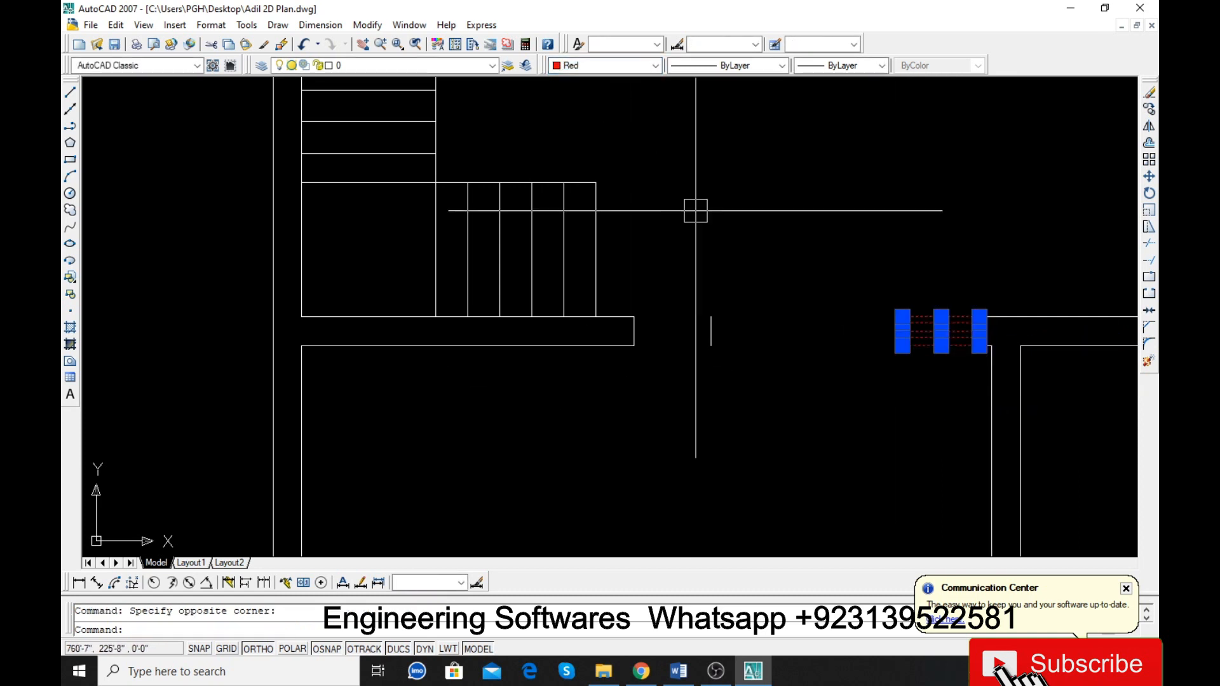
{"action": "key", "text": "Escape"}
{"action": "left_click", "coordinate": [881, 292]}
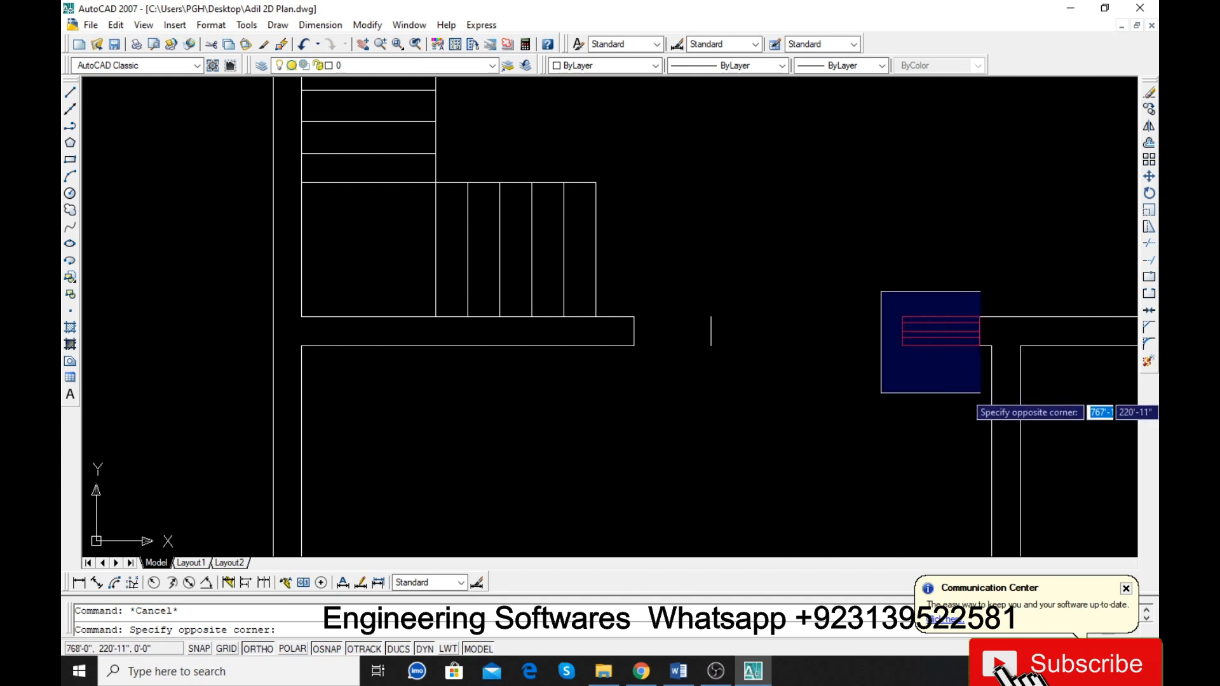
{"action": "key", "text": "Escape"}
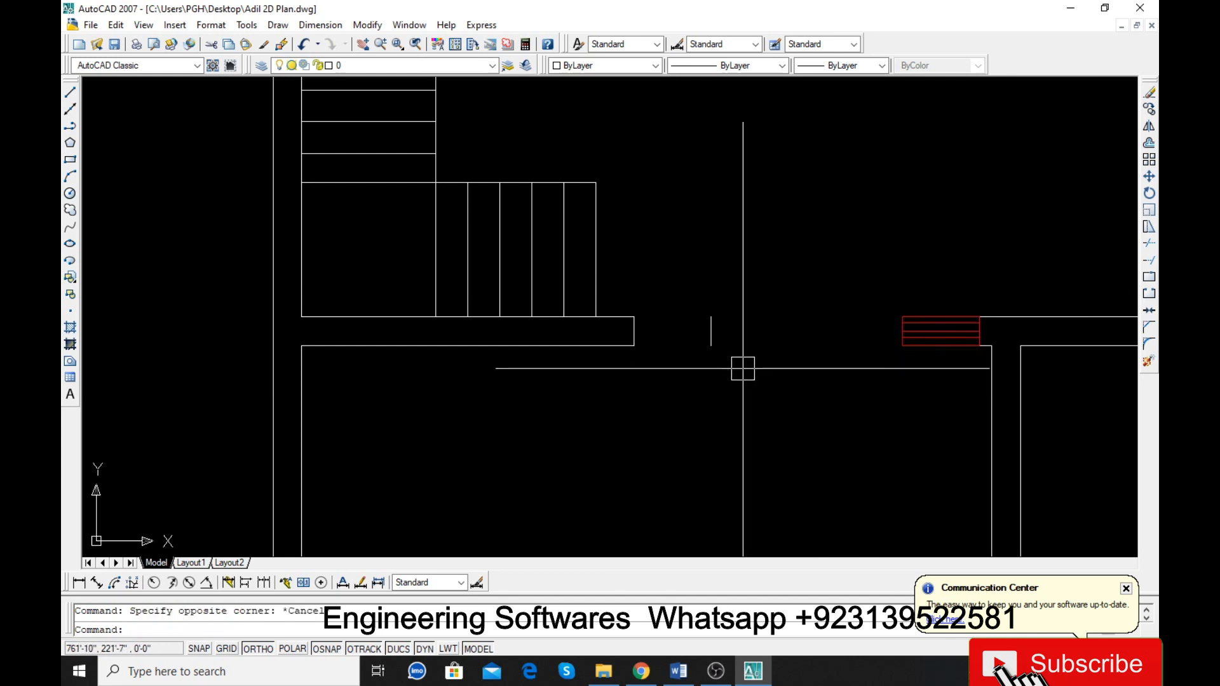
Step: Draw a helper line across the porch doorway between its jambs, along the porch face of the wall
{"action": "type", "text": "m"}
{"action": "key", "text": "Return"}
{"action": "key", "text": "Escape"}
{"action": "type", "text": "l"}
{"action": "key", "text": "Return"}
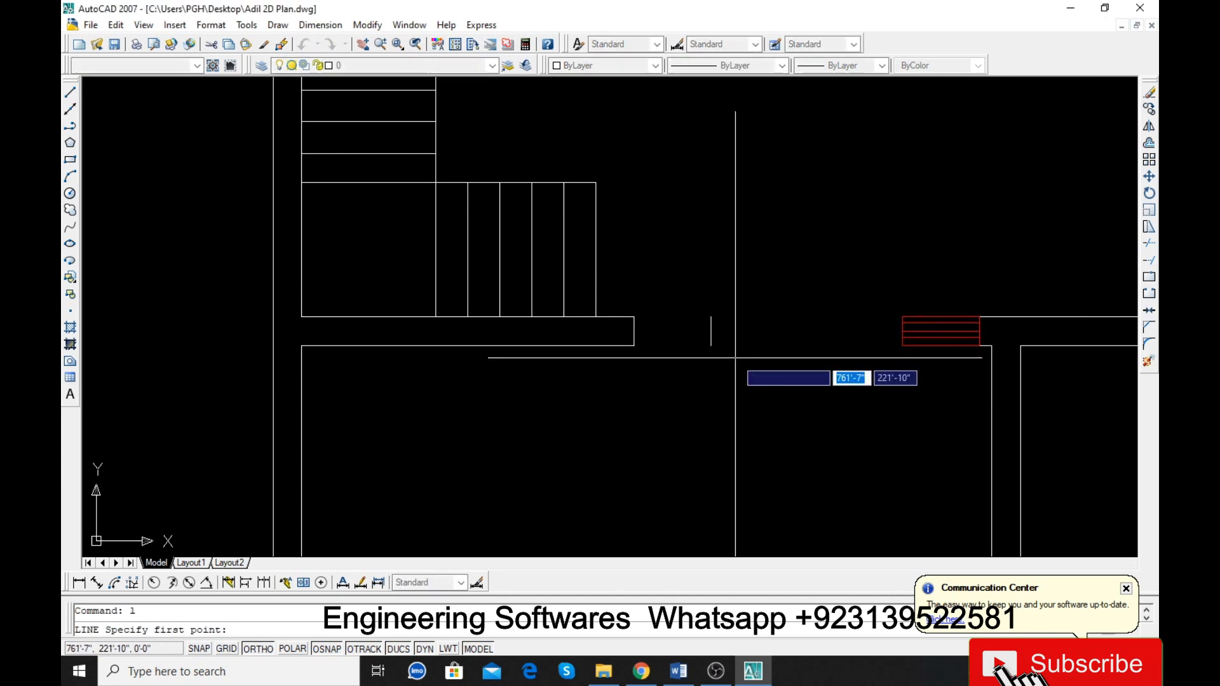
{"action": "left_click", "coordinate": [710, 345]}
{"action": "left_click", "coordinate": [902, 345]}
{"action": "key", "text": "Return"}
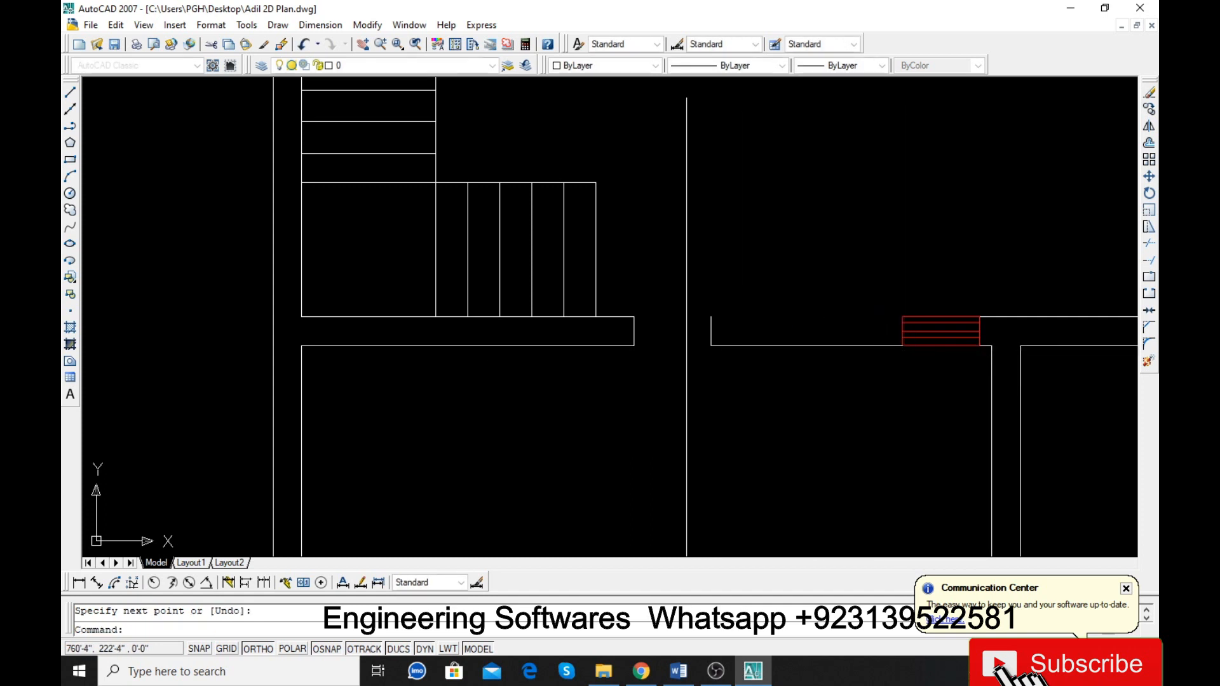
Step: Delete the two white jamb lines of the west window gap
{"action": "left_click", "coordinate": [675, 302]}
{"action": "left_click", "coordinate": [741, 368]}
{"action": "left_click", "coordinate": [634, 330]}
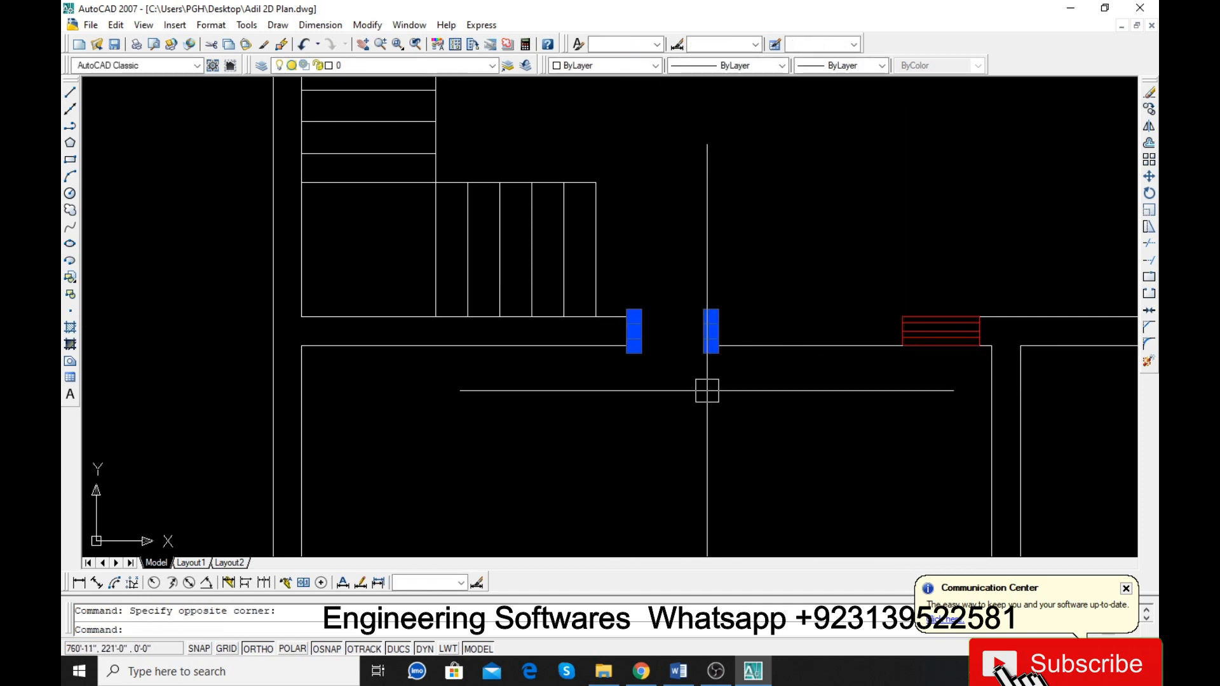
{"action": "key", "text": "Delete"}
Step: Mirror the red east window about a vertical axis through the helper line's midpoint into the west gap, keeping the original
{"action": "type", "text": "mi"}
{"action": "key", "text": "Return"}
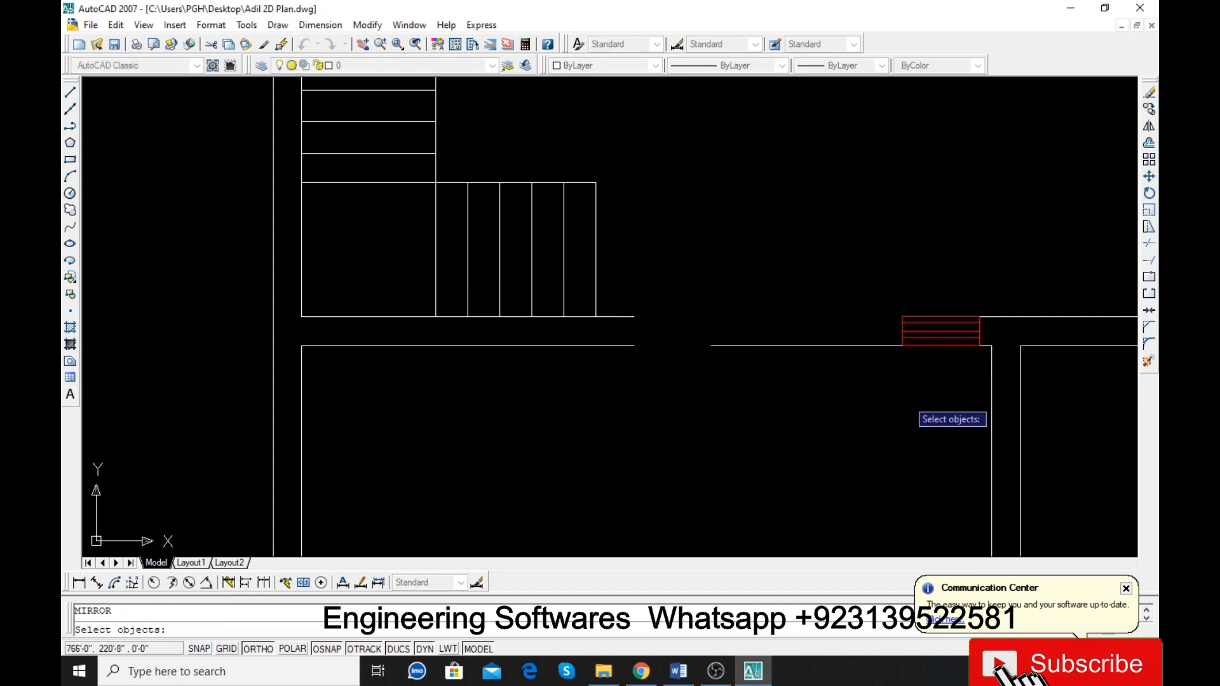
{"action": "left_click", "coordinate": [985, 387]}
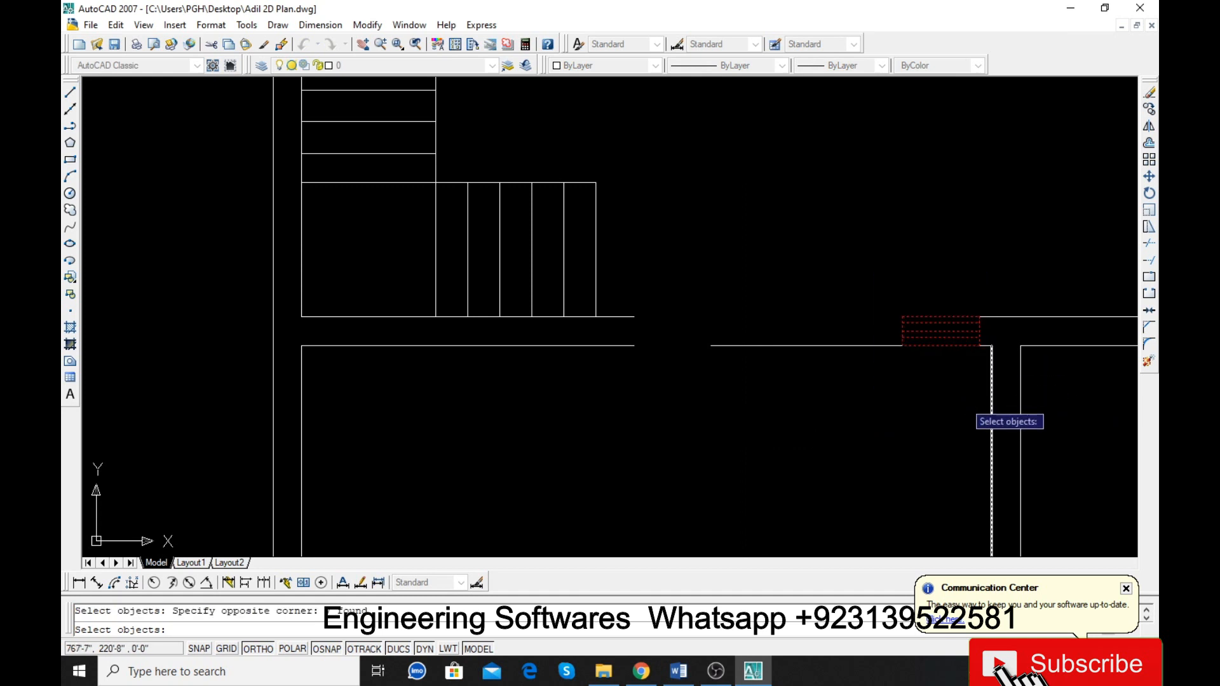
{"action": "key", "text": "Return"}
{"action": "left_click", "coordinate": [806, 346]}
{"action": "left_click", "coordinate": [794, 432]}
{"action": "key", "text": "Return"}
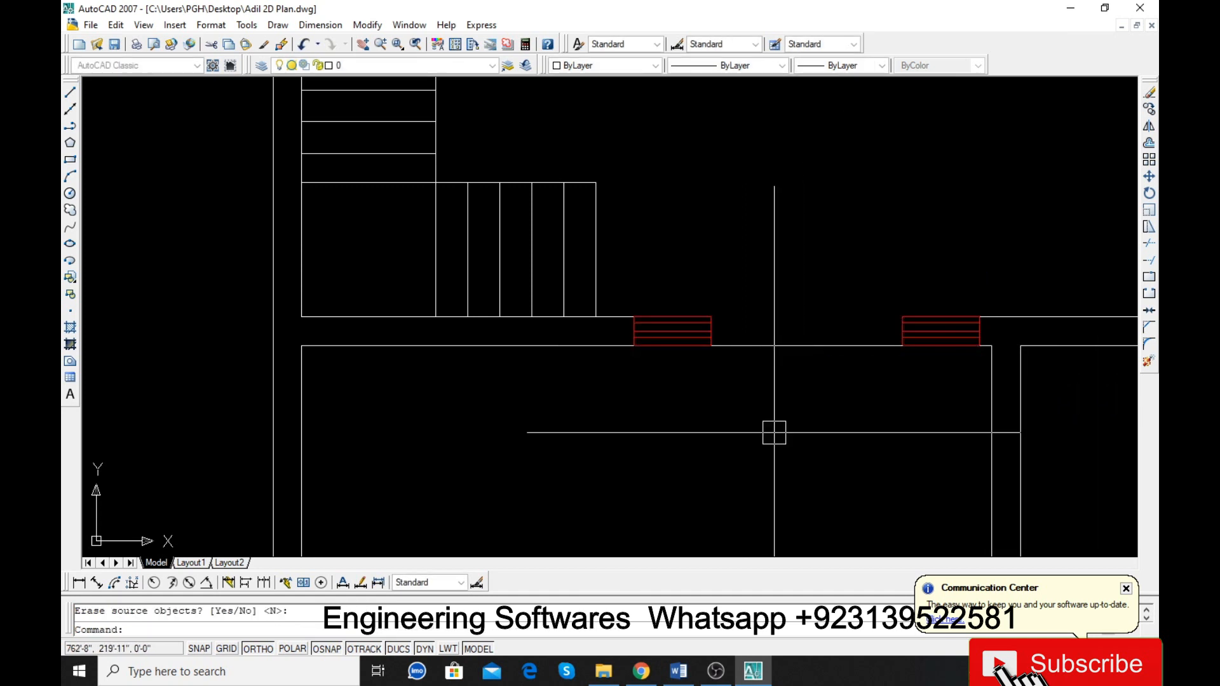
Step: Delete the helper line across the porch doorway and save the drawing
{"action": "left_click", "coordinate": [751, 345]}
{"action": "key", "text": "Delete"}
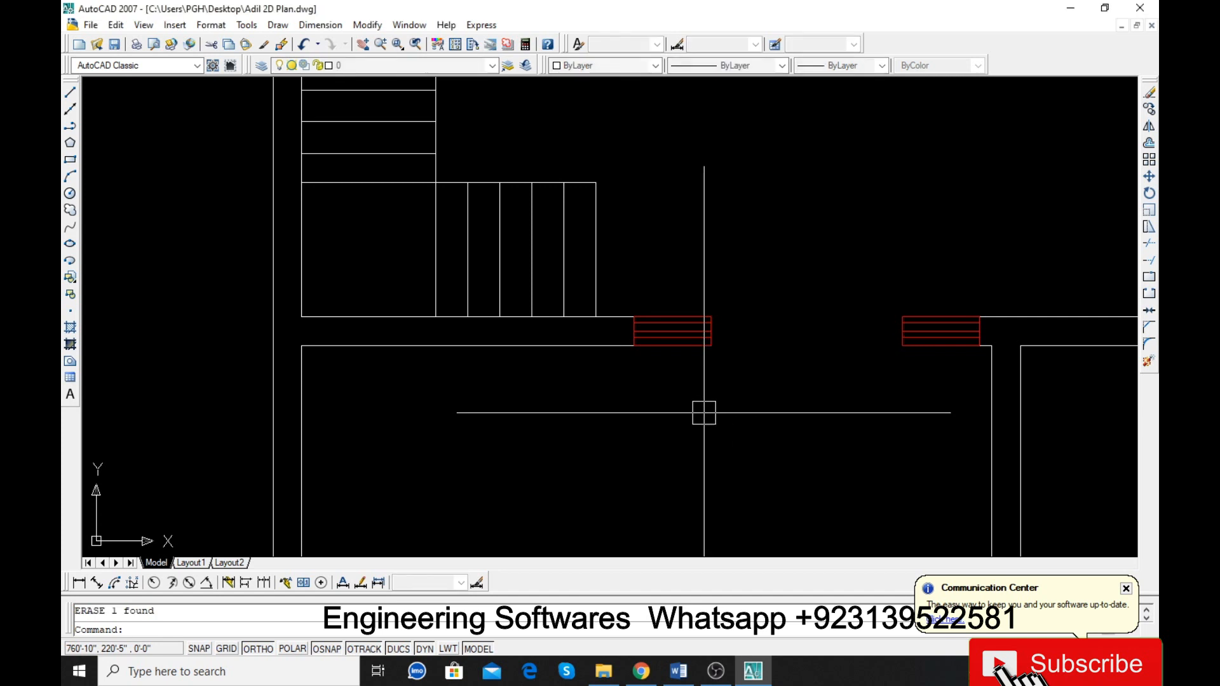
{"action": "scroll", "coordinate": [909, 381], "scroll_direction": "down", "scroll_amount": 2}
{"action": "scroll", "coordinate": [241, 362], "scroll_direction": "down", "scroll_amount": 2}
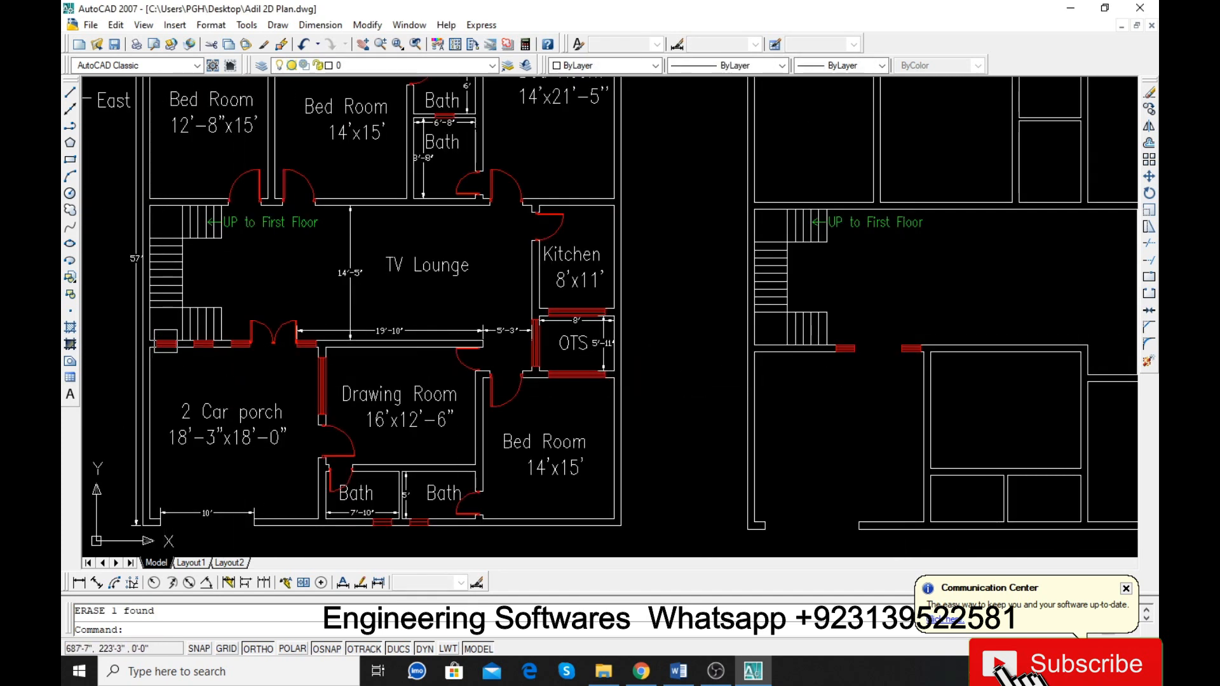
{"action": "key", "text": "ctrl+s"}
Step: Dimension the two wall pieces between the three windows west of the reference plan's porch door, and delete both dimensions
{"action": "scroll", "coordinate": [141, 351], "scroll_direction": "up", "scroll_amount": 5}
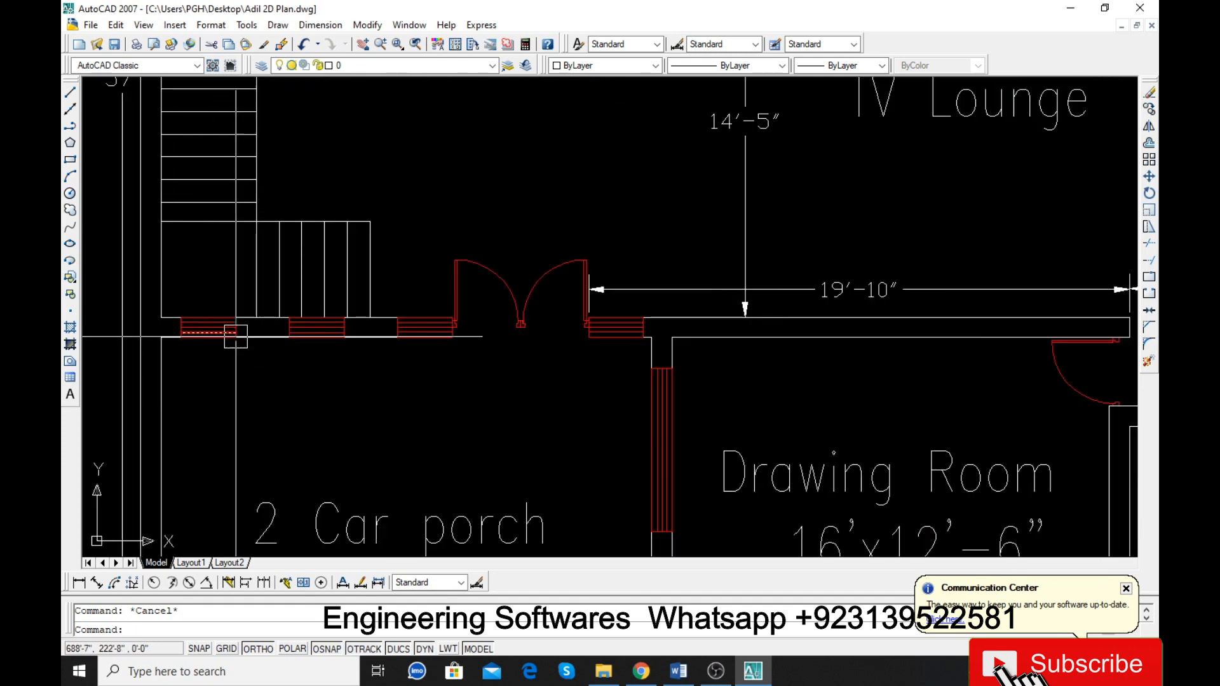
{"action": "scroll", "coordinate": [234, 337], "scroll_direction": "down", "scroll_amount": 2}
{"action": "scroll", "coordinate": [254, 356], "scroll_direction": "up", "scroll_amount": 1}
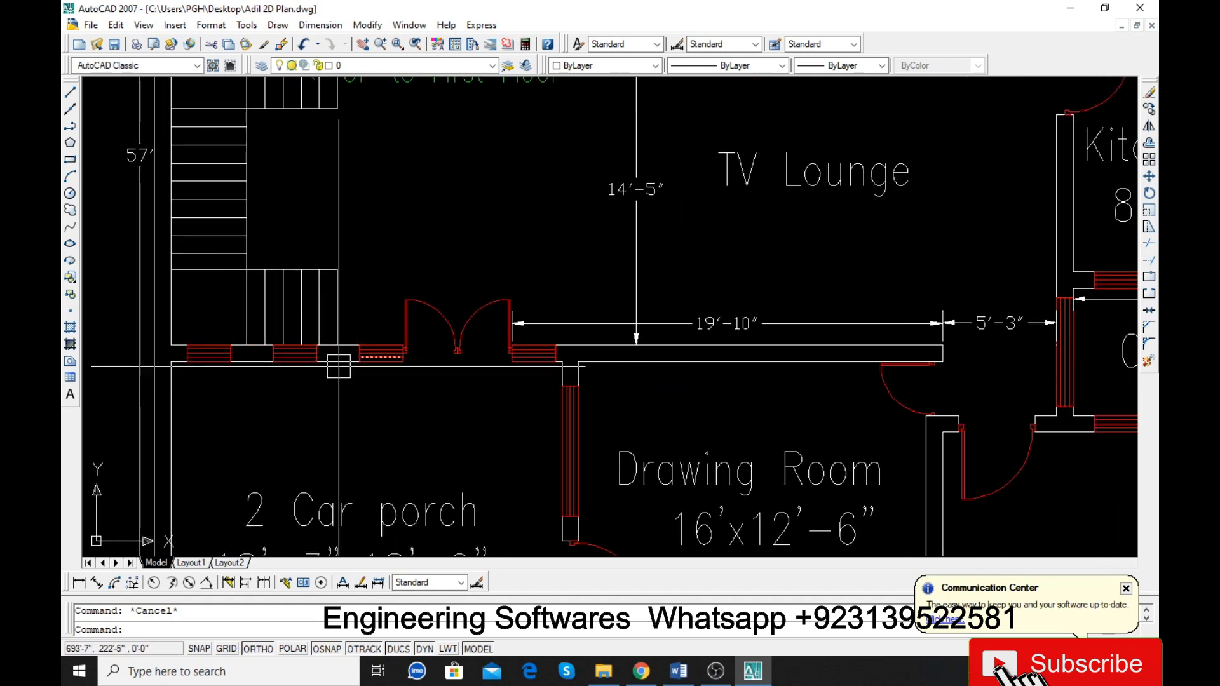
{"action": "scroll", "coordinate": [339, 366], "scroll_direction": "up", "scroll_amount": 2}
{"action": "key", "text": "Return"}
{"action": "key", "text": "Return"}
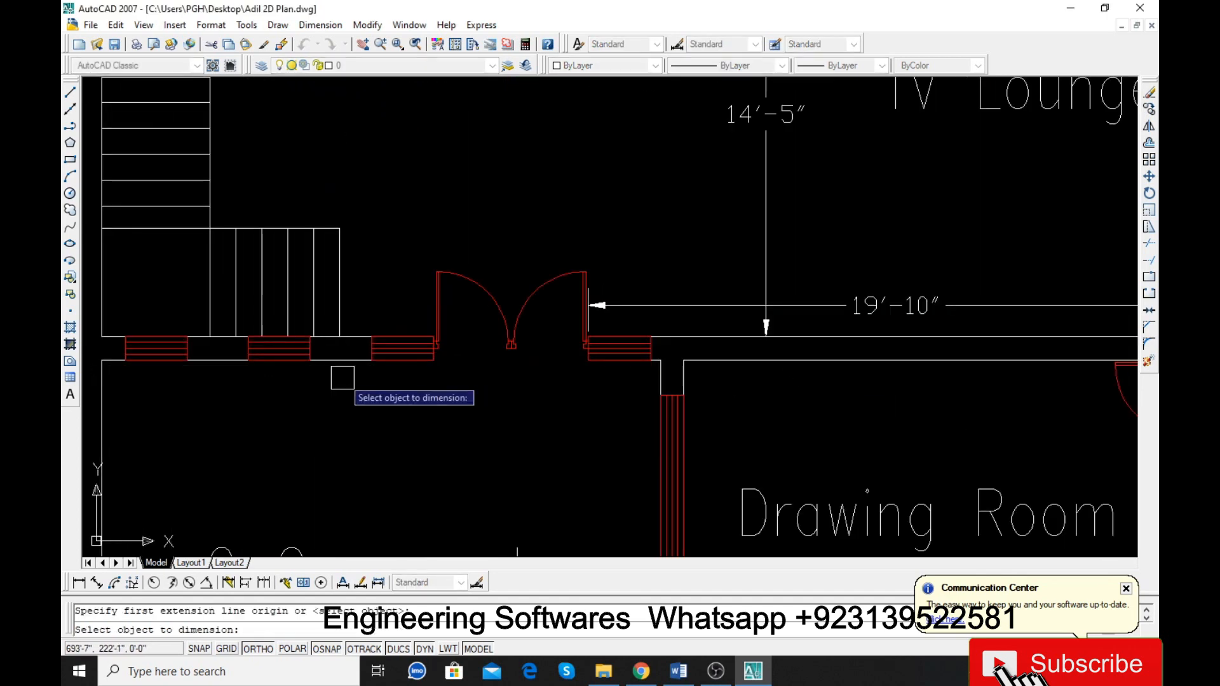
{"action": "left_click", "coordinate": [341, 360]}
{"action": "left_click", "coordinate": [337, 397]}
{"action": "key", "text": "Return"}
{"action": "key", "text": "Return"}
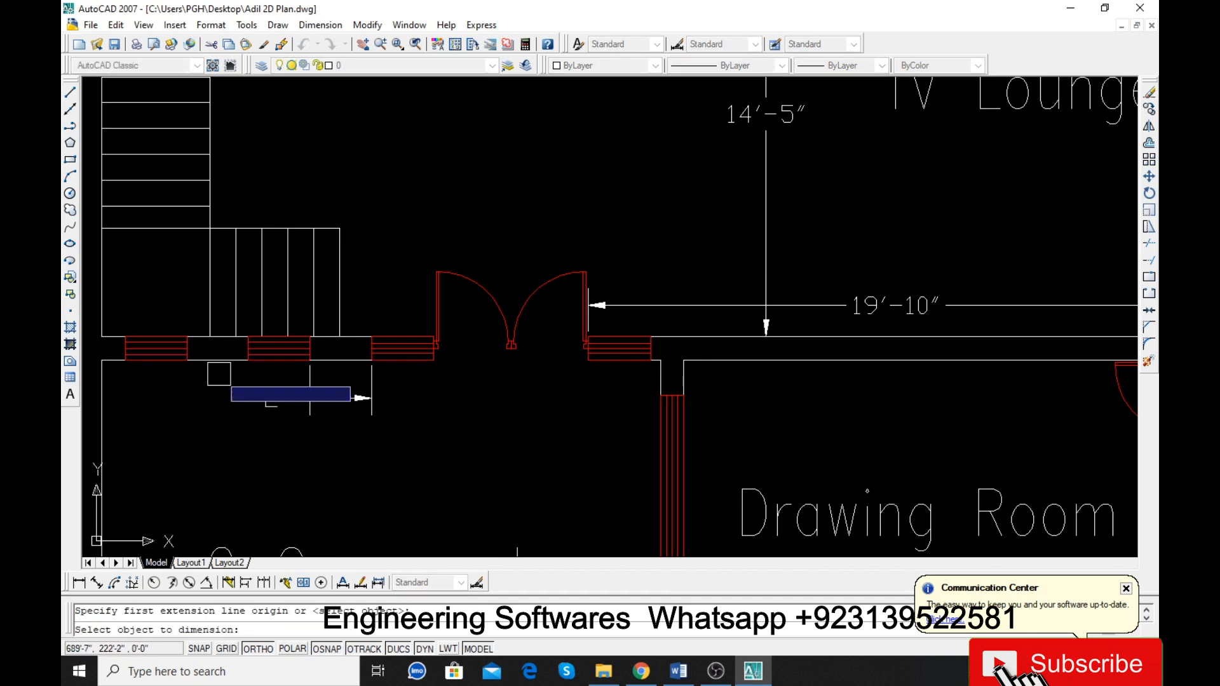
{"action": "left_click", "coordinate": [220, 361]}
{"action": "left_click", "coordinate": [223, 407]}
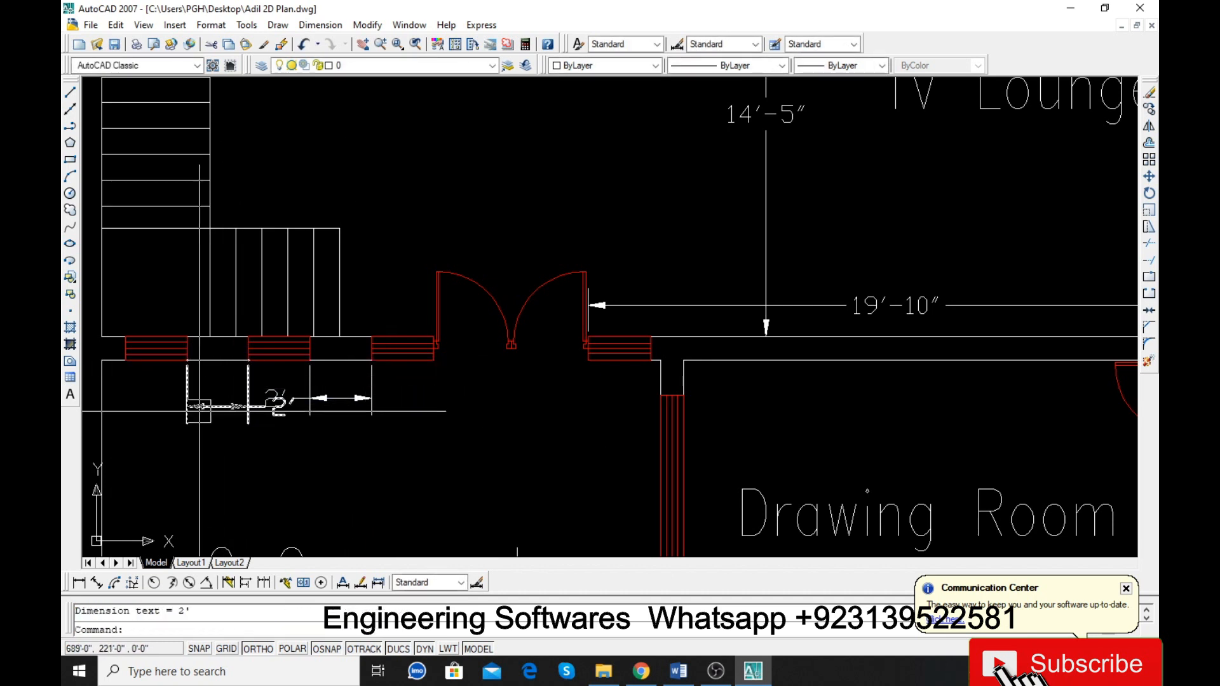
{"action": "left_click", "coordinate": [186, 395]}
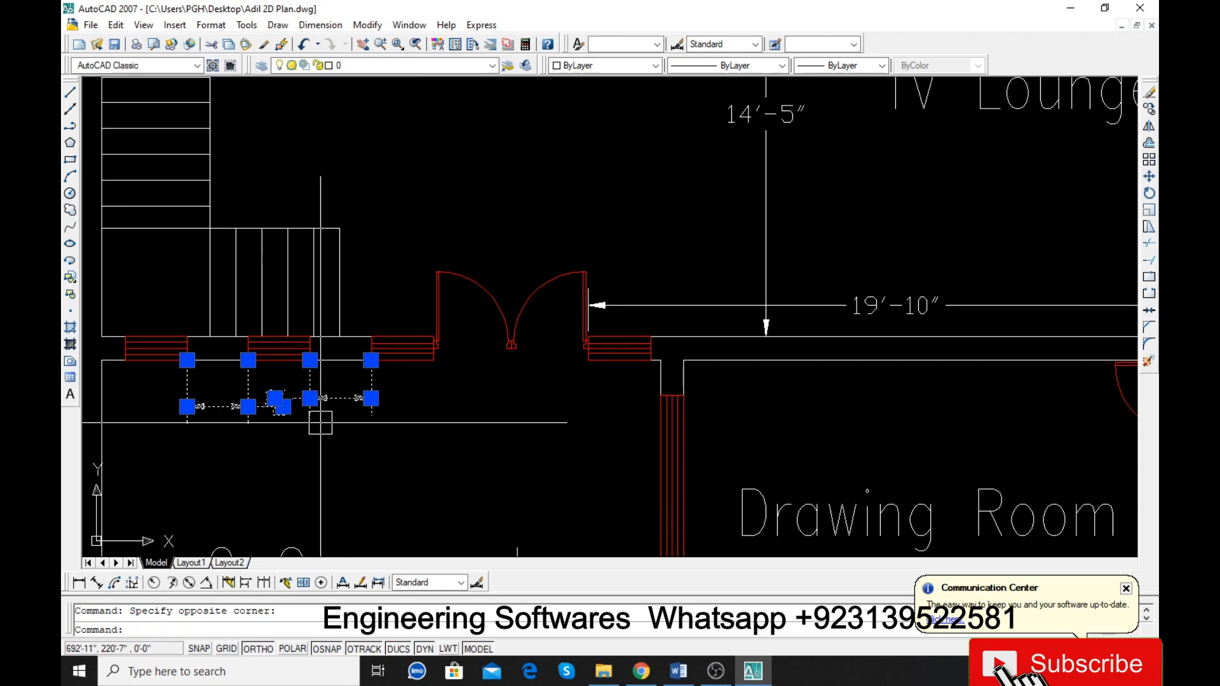
{"action": "key", "text": "Delete"}
Step: Draw a vertical guide line into the porch from the west window's outer corner on the porch face in the redrawn plan
{"action": "scroll", "coordinate": [300, 424], "scroll_direction": "down", "scroll_amount": 2}
{"action": "scroll", "coordinate": [808, 395], "scroll_direction": "down", "scroll_amount": 4}
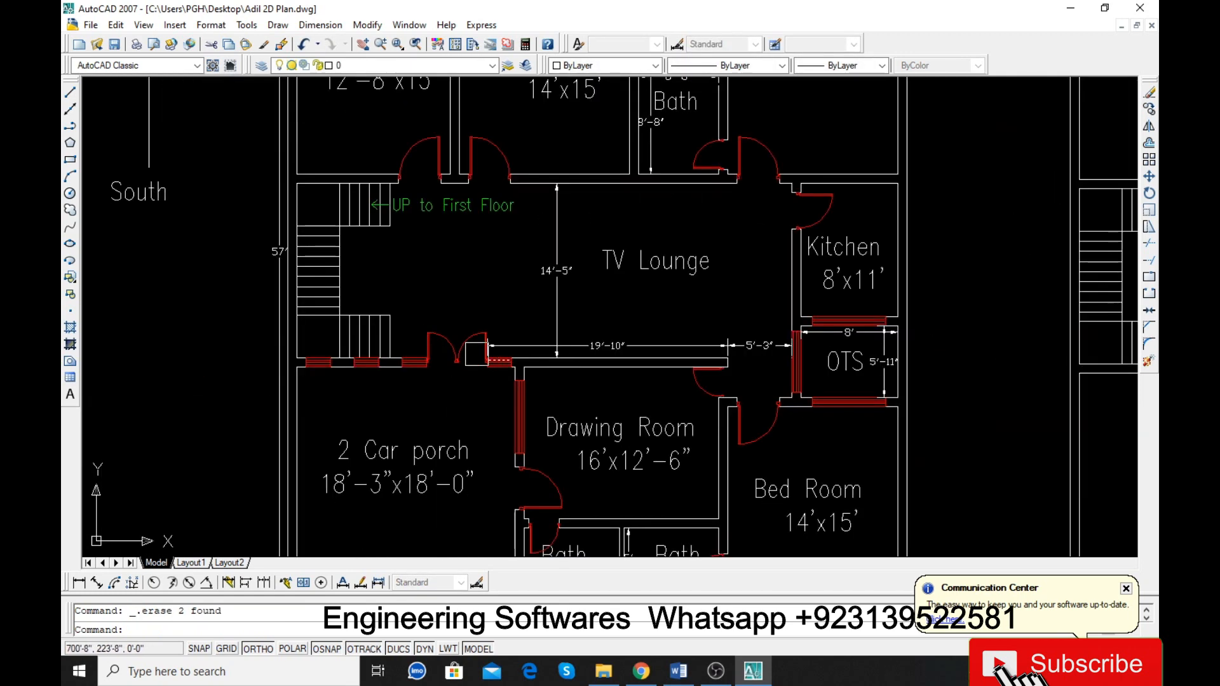
{"action": "scroll", "coordinate": [711, 360], "scroll_direction": "up", "scroll_amount": 6}
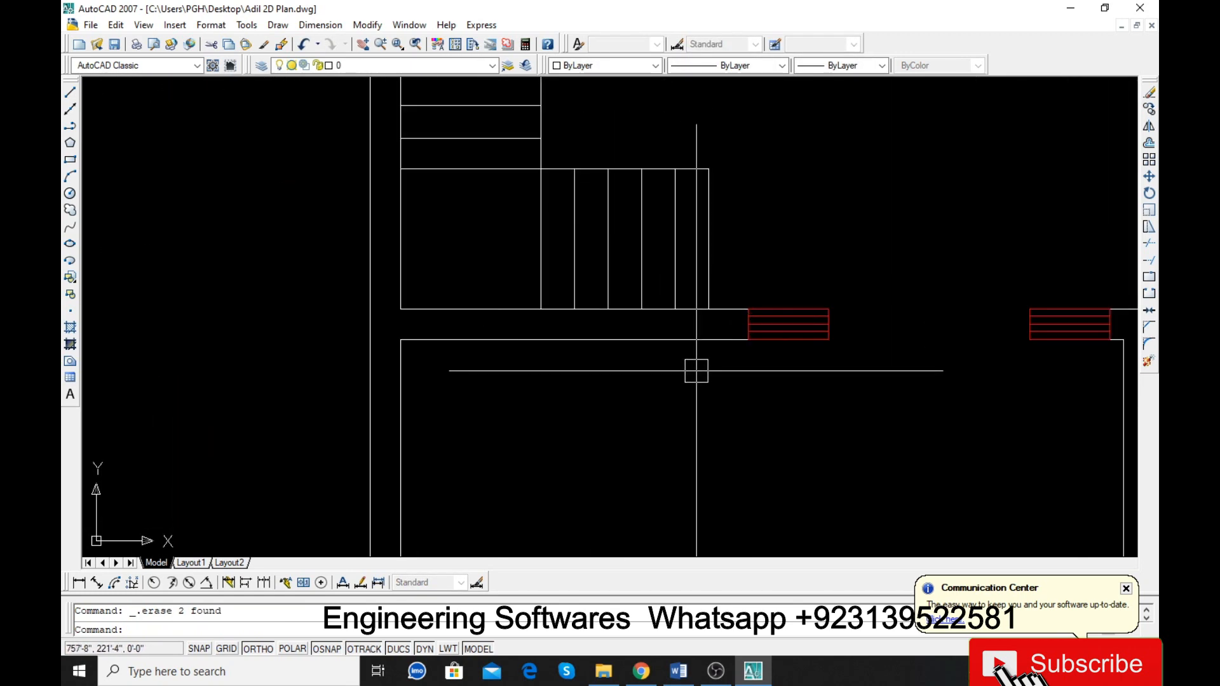
{"action": "type", "text": "l"}
{"action": "key", "text": "Return"}
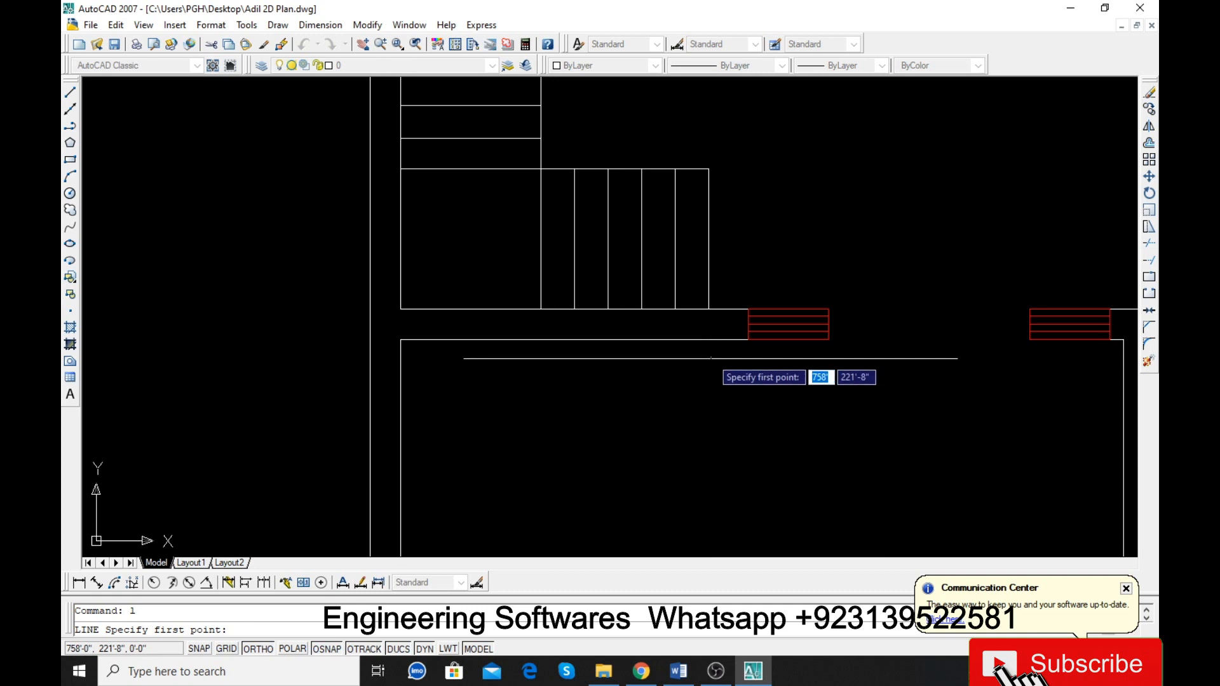
{"action": "left_click", "coordinate": [748, 339]}
{"action": "left_click", "coordinate": [747, 448]}
{"action": "key", "text": "Return"}
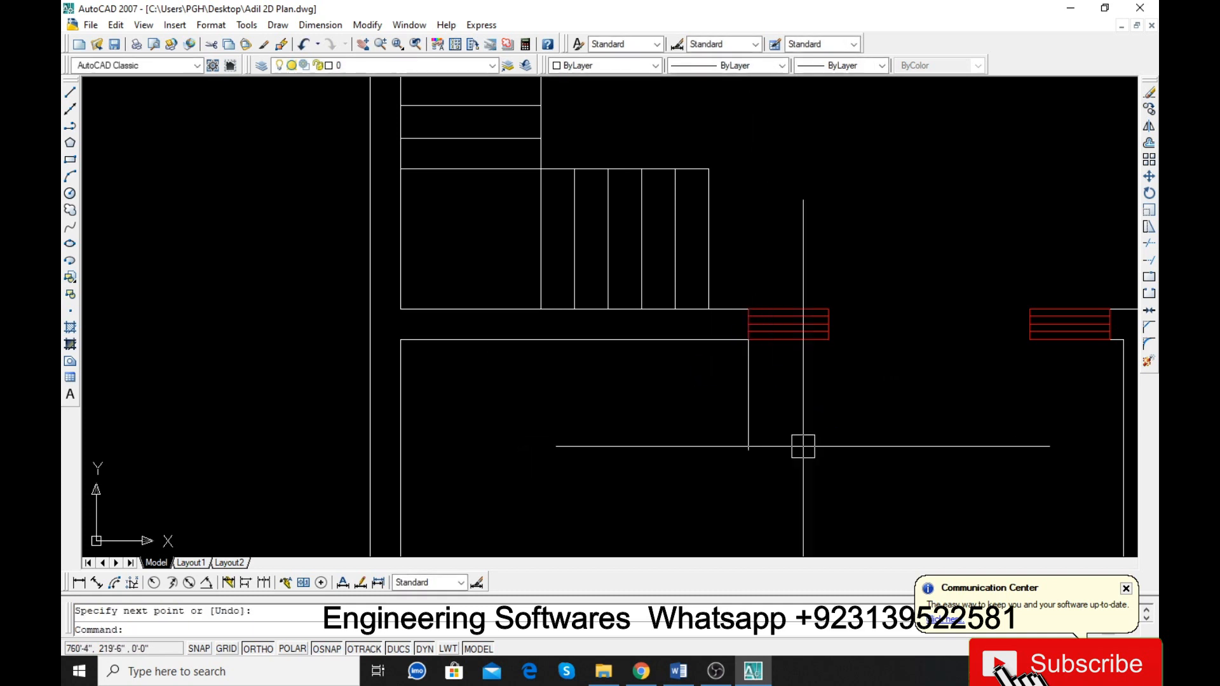
Step: Offset the guide line westward four times in succession at 2' spacing to mark the remaining windows and wall pieces
{"action": "type", "text": "o"}
{"action": "key", "text": "Return"}
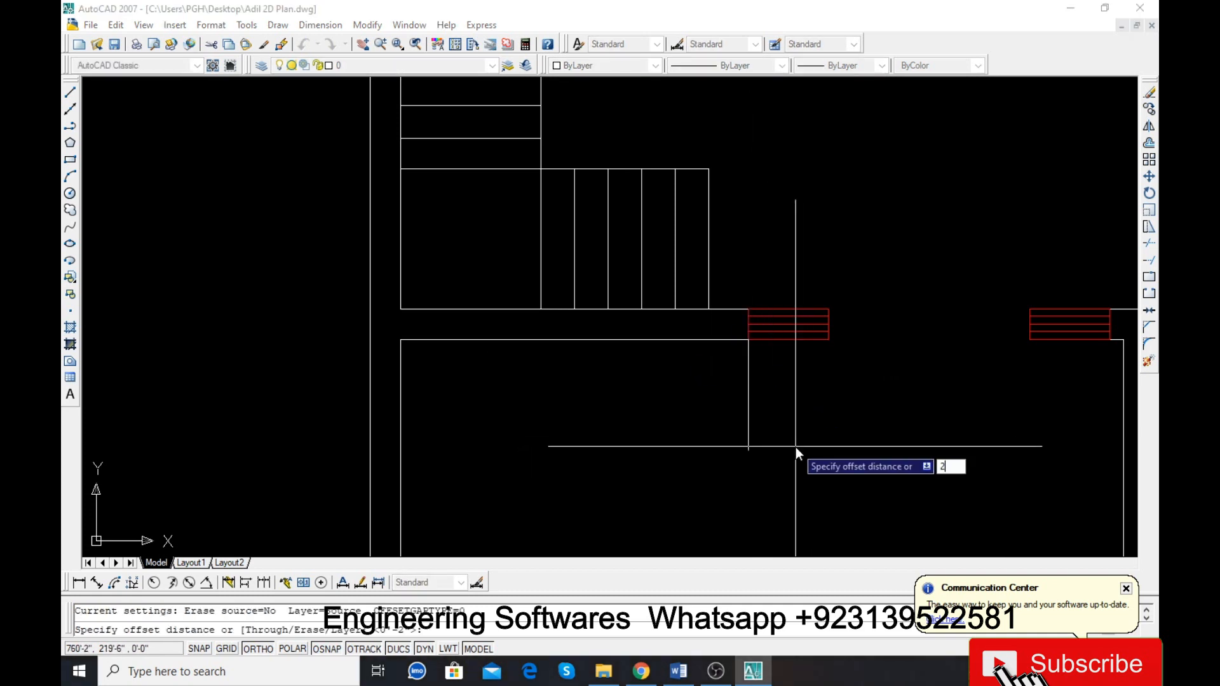
{"action": "type", "text": "2"}
{"action": "key", "text": "Return"}
{"action": "left_click", "coordinate": [749, 394]}
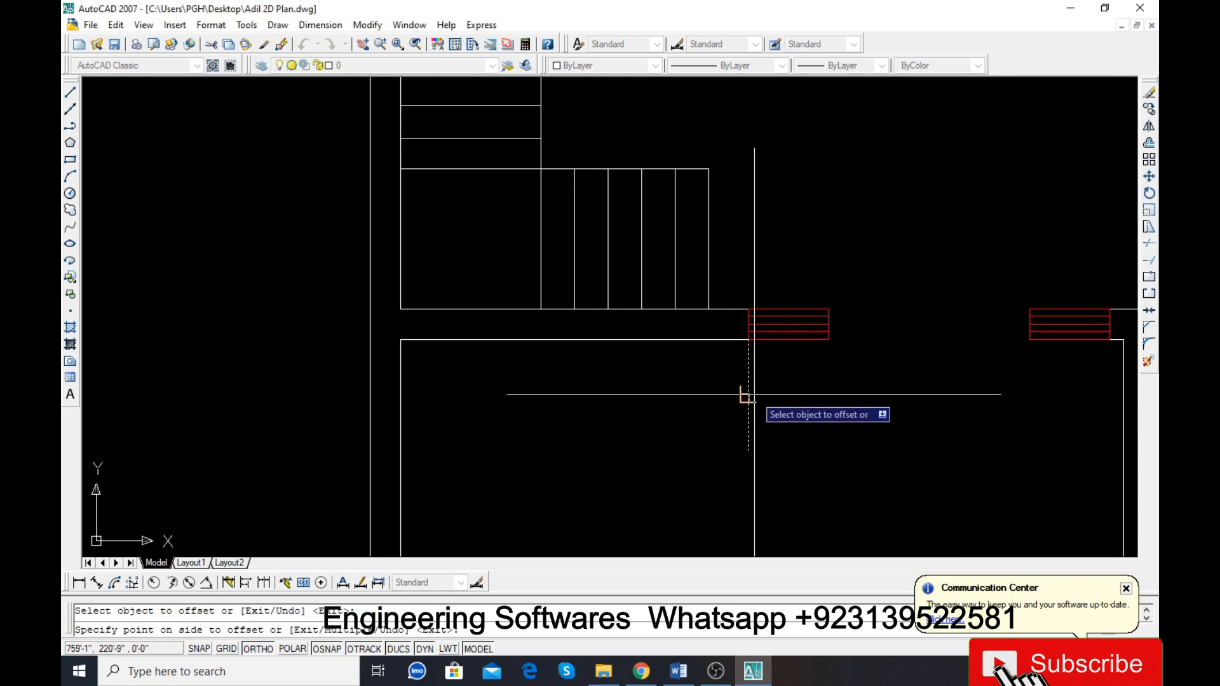
{"action": "left_click", "coordinate": [699, 387]}
{"action": "left_click", "coordinate": [668, 384]}
{"action": "left_click", "coordinate": [600, 384]}
{"action": "left_click", "coordinate": [587, 371]}
{"action": "left_click", "coordinate": [514, 365]}
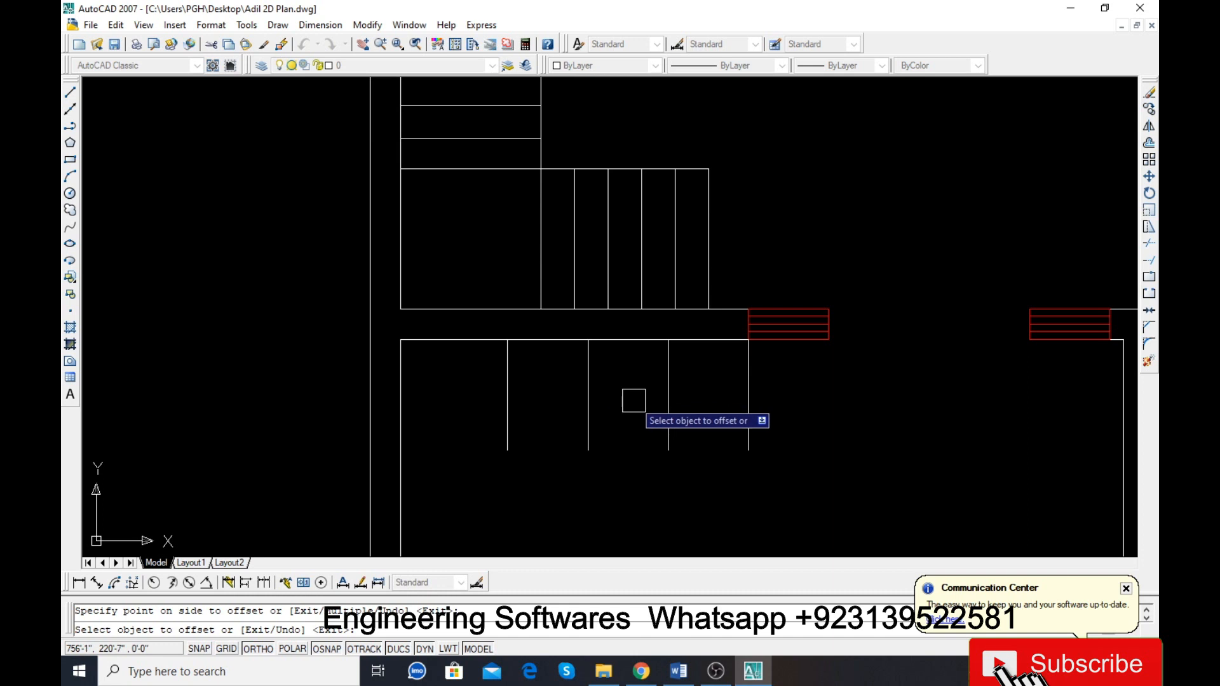
{"action": "left_click", "coordinate": [508, 381]}
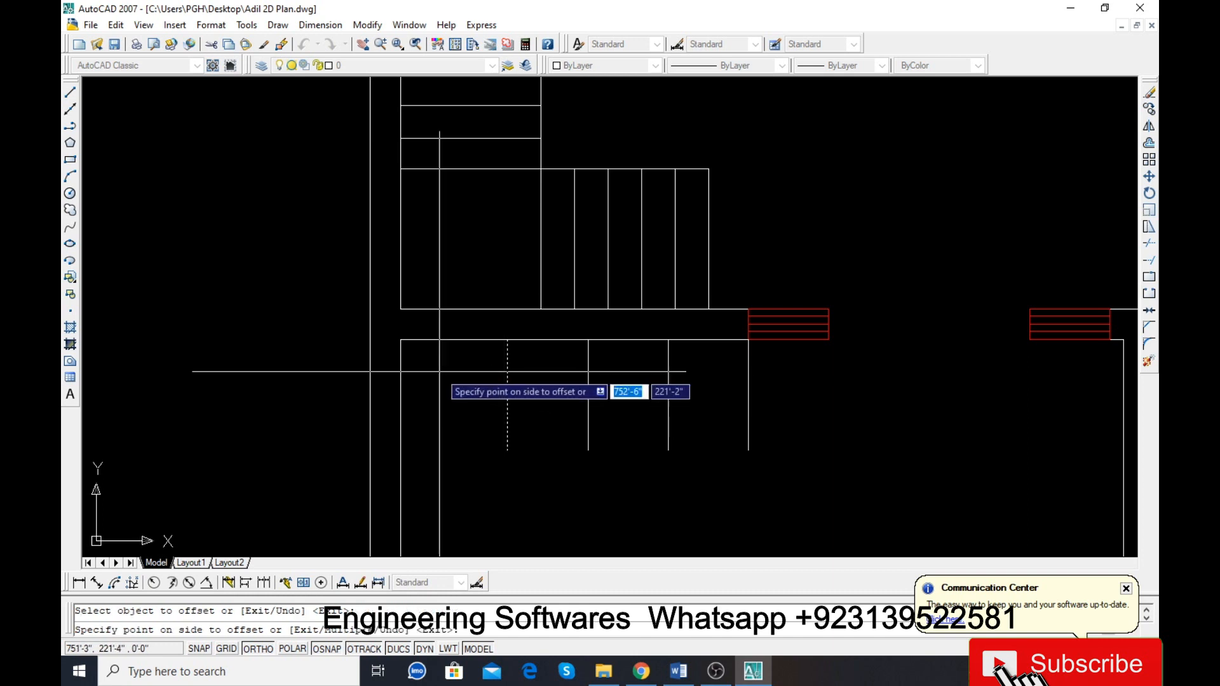
{"action": "left_click", "coordinate": [448, 385]}
{"action": "key", "text": "Escape"}
Step: Copy the red window symbol west of the porch doorway to the two positions further west marked by the guide lines
{"action": "left_click", "coordinate": [743, 273]}
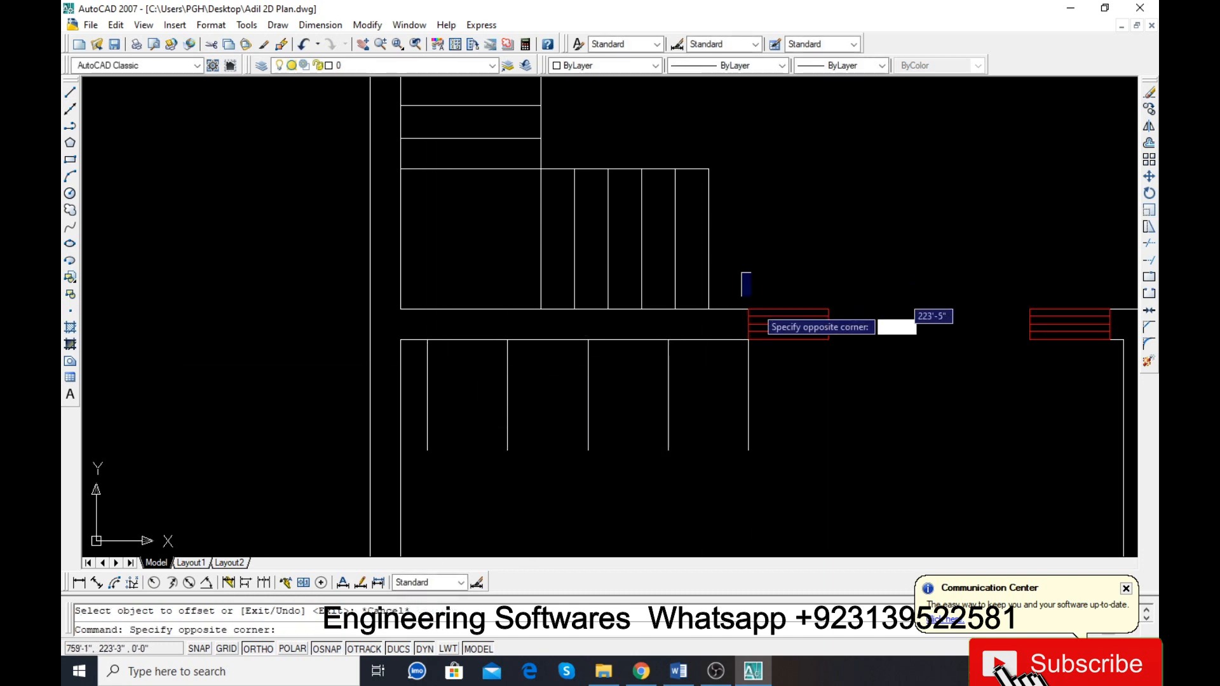
{"action": "left_click", "coordinate": [856, 364]}
{"action": "type", "text": "co"}
{"action": "key", "text": "Return"}
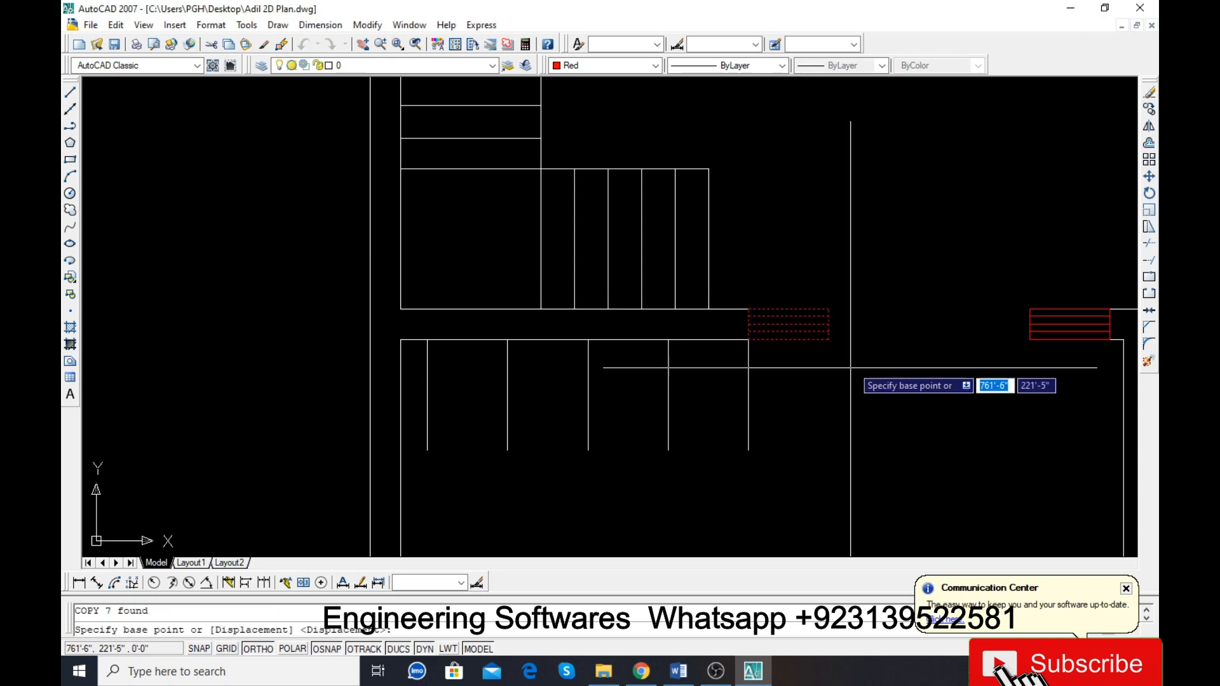
{"action": "left_click", "coordinate": [828, 340]}
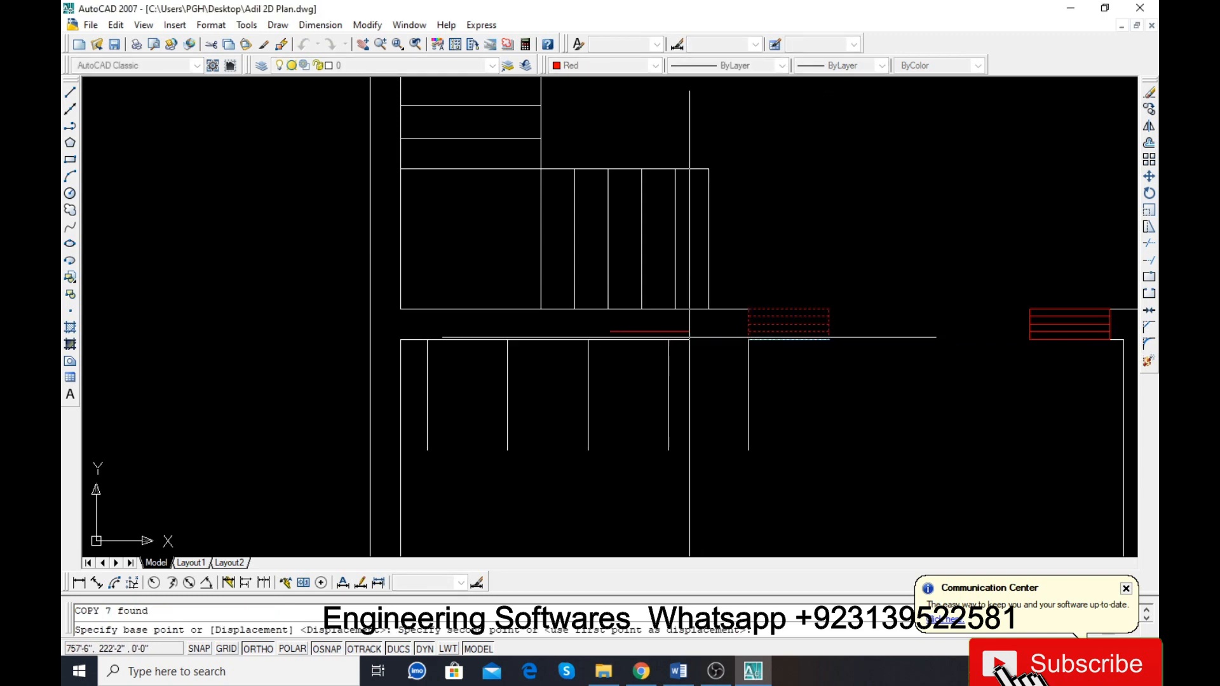
{"action": "left_click", "coordinate": [668, 340]}
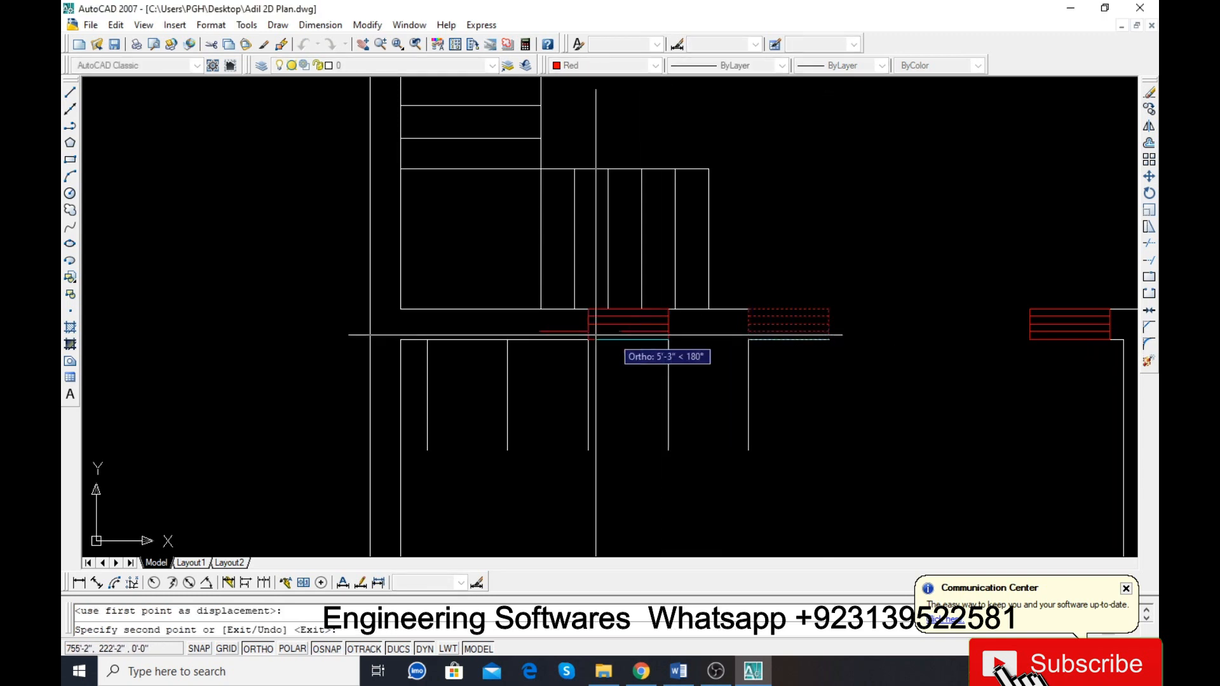
{"action": "left_click", "coordinate": [507, 339]}
{"action": "key", "text": "Escape"}
Step: Delete the five vertical guide lines below the porch windows and save the drawing
{"action": "left_click", "coordinate": [864, 395]}
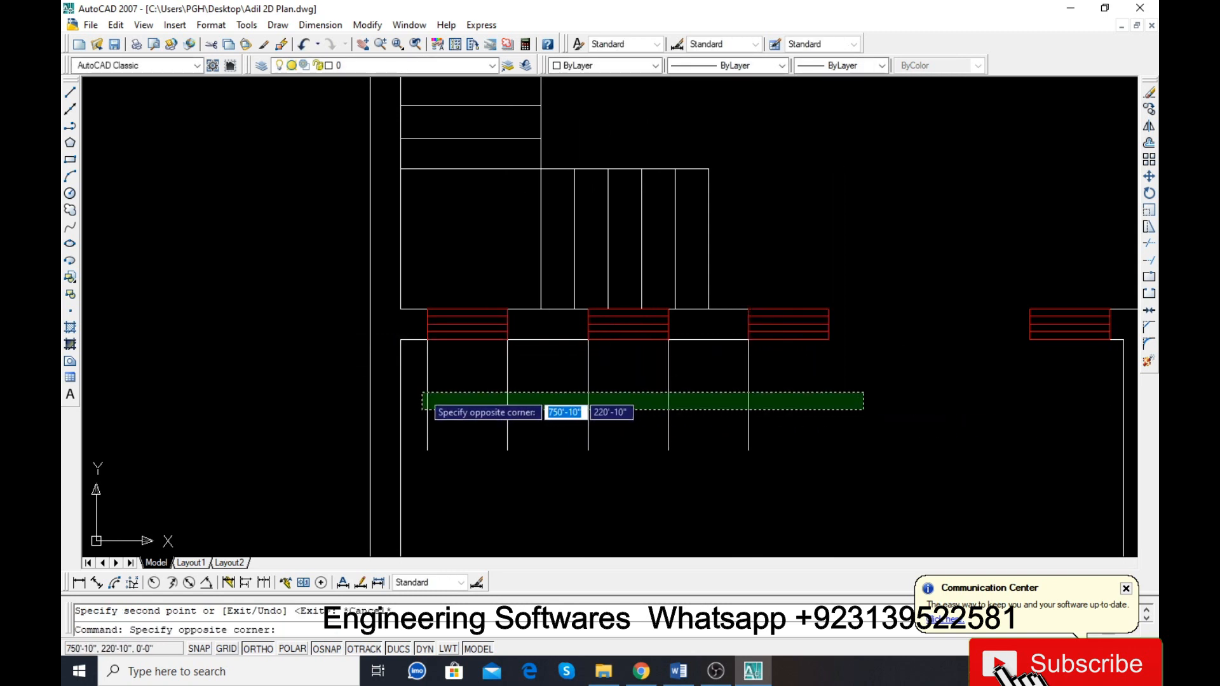
{"action": "left_click", "coordinate": [489, 410]}
{"action": "key", "text": "Delete"}
{"action": "scroll", "coordinate": [334, 348], "scroll_direction": "down", "scroll_amount": 4}
{"action": "scroll", "coordinate": [575, 377], "scroll_direction": "down", "scroll_amount": 2}
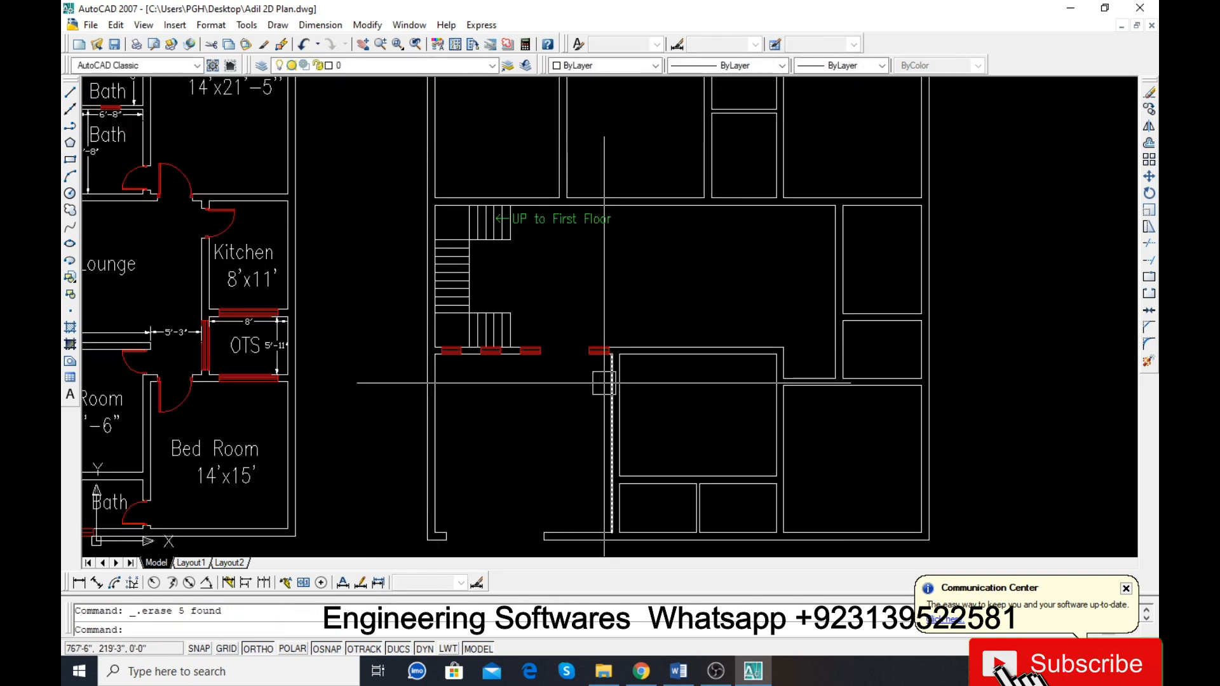
{"action": "key", "text": "ctrl+s"}
Step: Draw a horizontal guide line westward across the porch's east wall from the drawing room's southwest inner corner in the redrawn plan
{"action": "scroll", "coordinate": [498, 354], "scroll_direction": "down", "scroll_amount": 5}
{"action": "scroll", "coordinate": [366, 363], "scroll_direction": "up", "scroll_amount": 4}
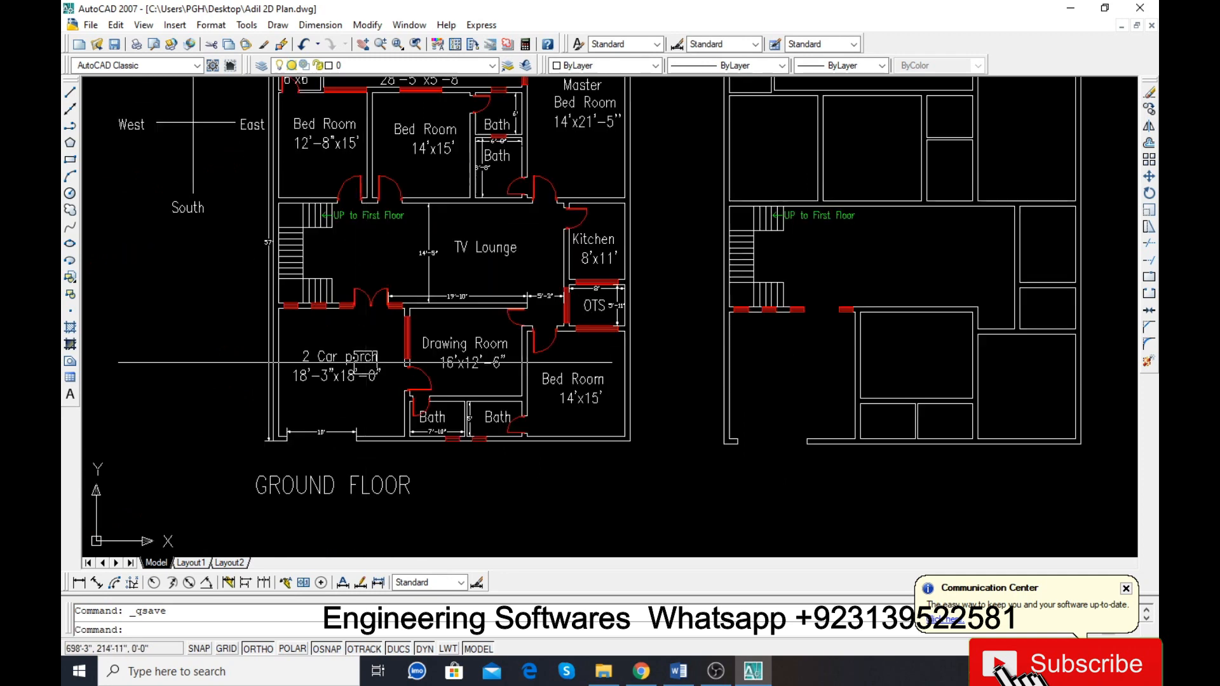
{"action": "scroll", "coordinate": [381, 400], "scroll_direction": "up", "scroll_amount": 1}
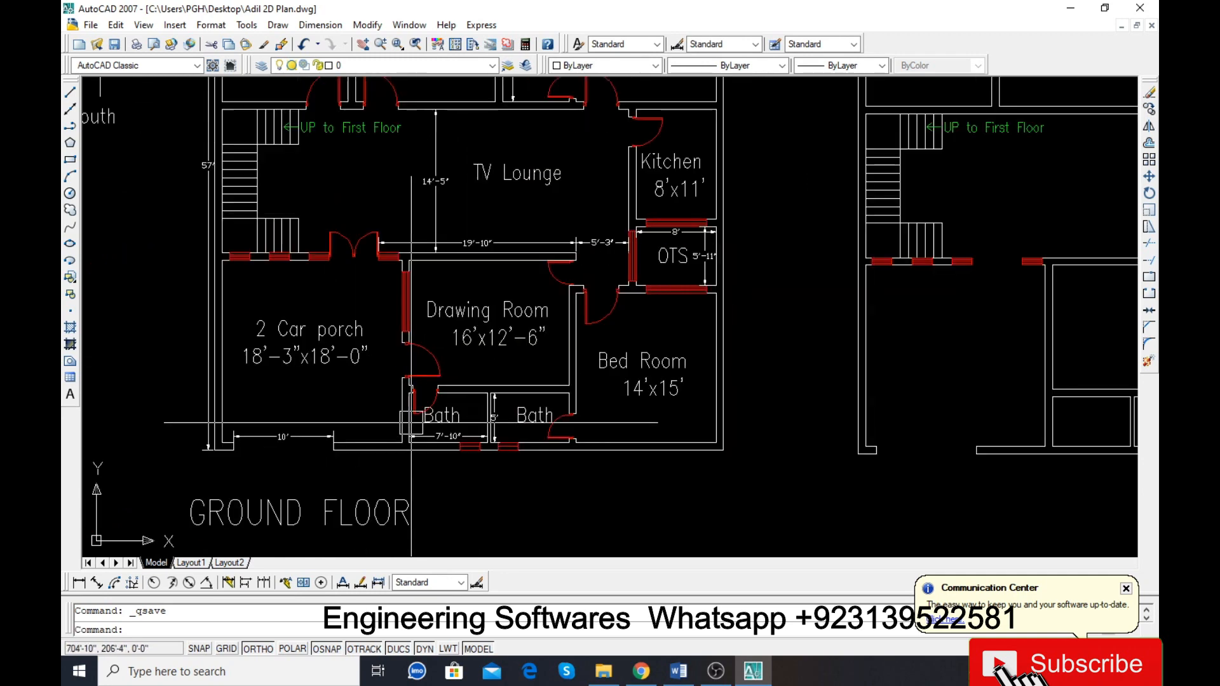
{"action": "scroll", "coordinate": [343, 362], "scroll_direction": "down", "scroll_amount": 2}
{"action": "scroll", "coordinate": [285, 358], "scroll_direction": "up", "scroll_amount": 2}
{"action": "scroll", "coordinate": [233, 355], "scroll_direction": "down", "scroll_amount": 2}
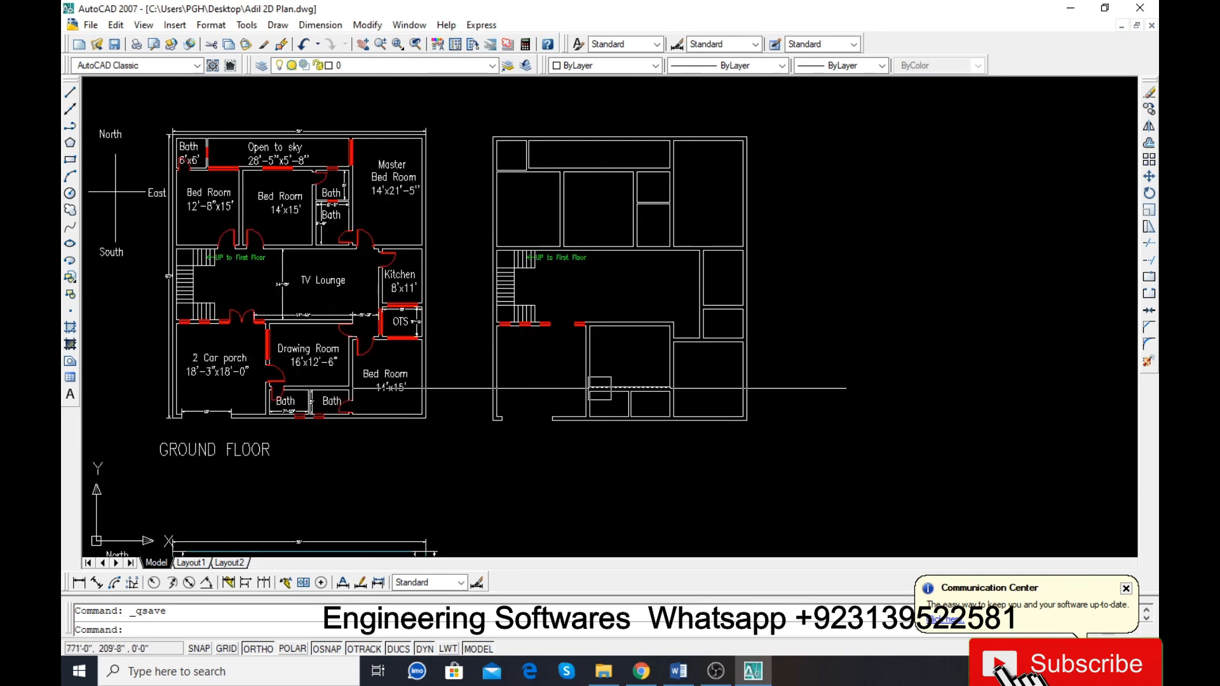
{"action": "scroll", "coordinate": [599, 387], "scroll_direction": "up", "scroll_amount": 5}
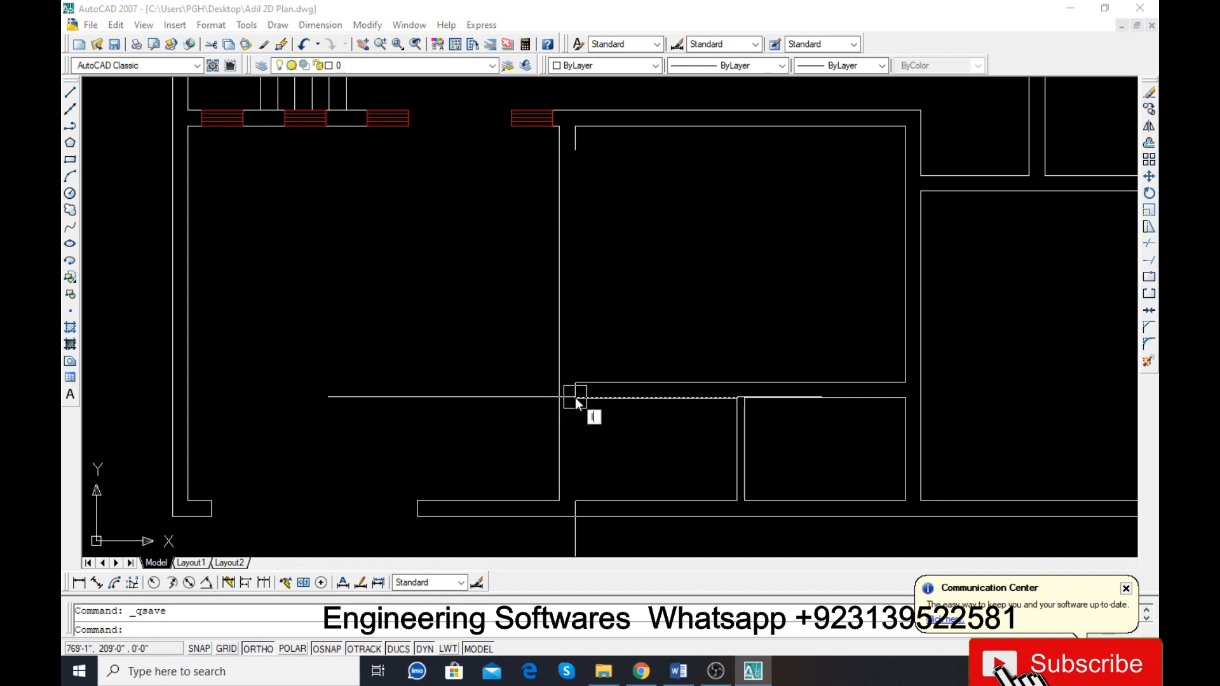
{"action": "key", "text": "Return"}
{"action": "left_click", "coordinate": [575, 382]}
{"action": "left_click", "coordinate": [464, 374]}
{"action": "key", "text": "Return"}
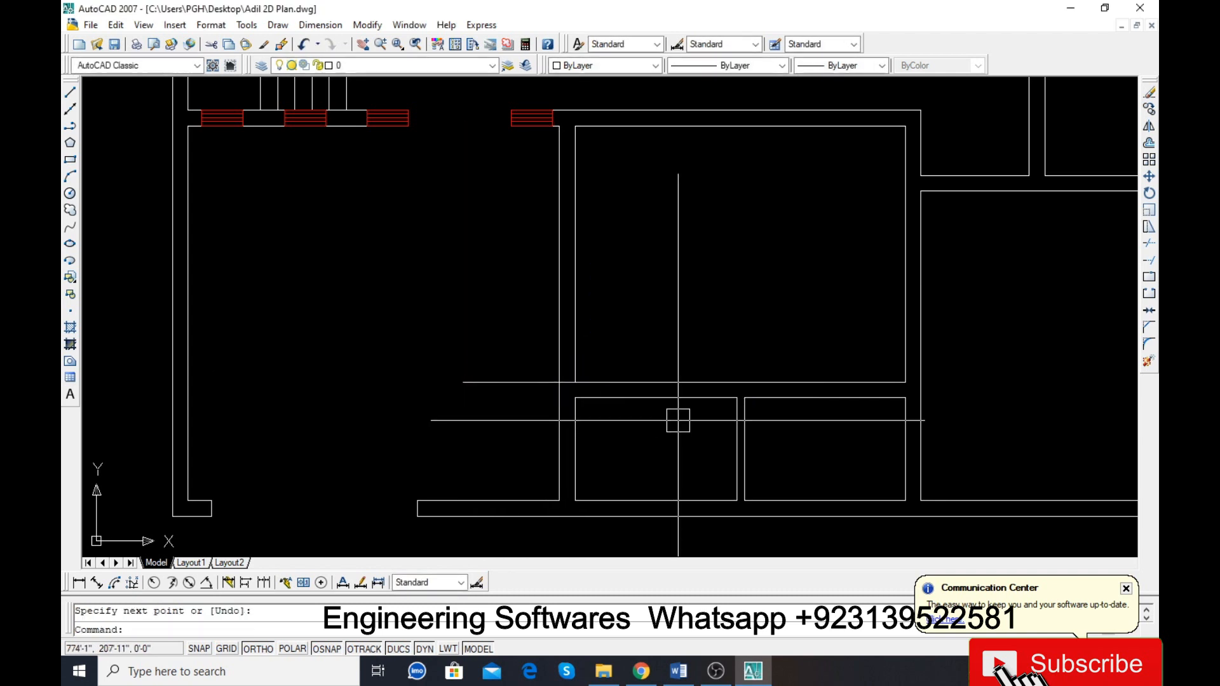
Step: Offset the horizontal guide line 9" north and delete the original line
{"action": "type", "text": "o"}
{"action": "key", "text": "Return"}
{"action": "key", "text": "Return"}
{"action": "left_click", "coordinate": [526, 383]}
{"action": "left_click", "coordinate": [506, 352]}
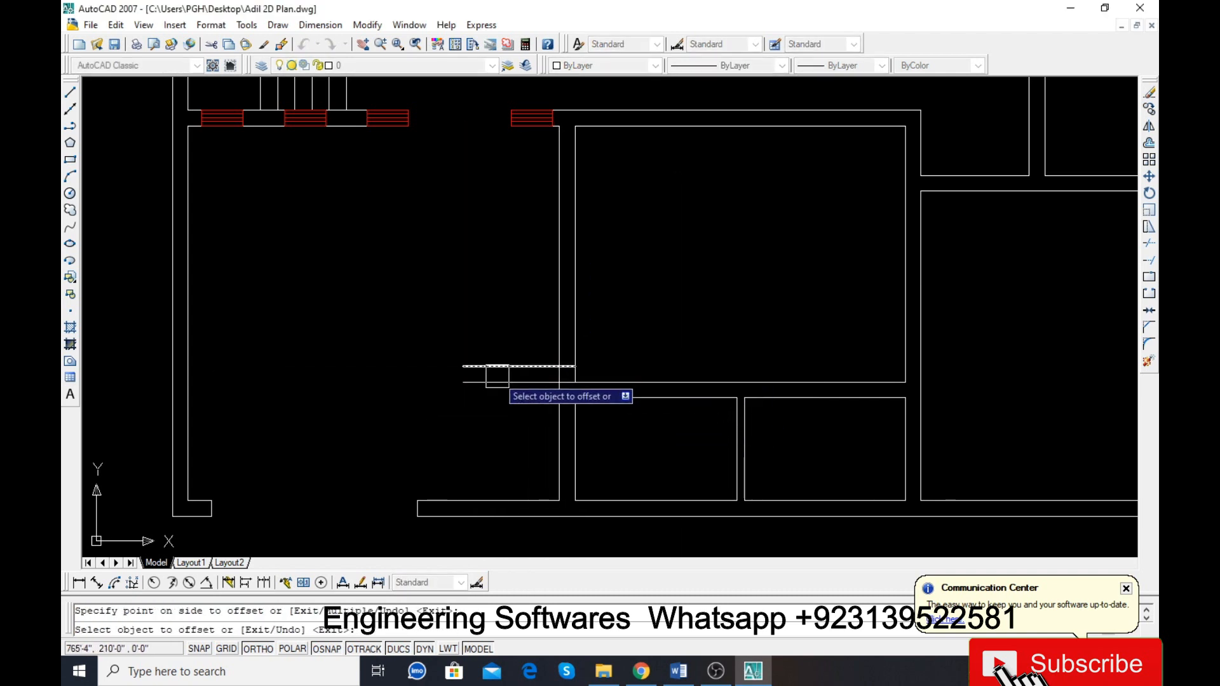
{"action": "key", "text": "Escape"}
{"action": "left_click", "coordinate": [493, 382]}
{"action": "key", "text": "Delete"}
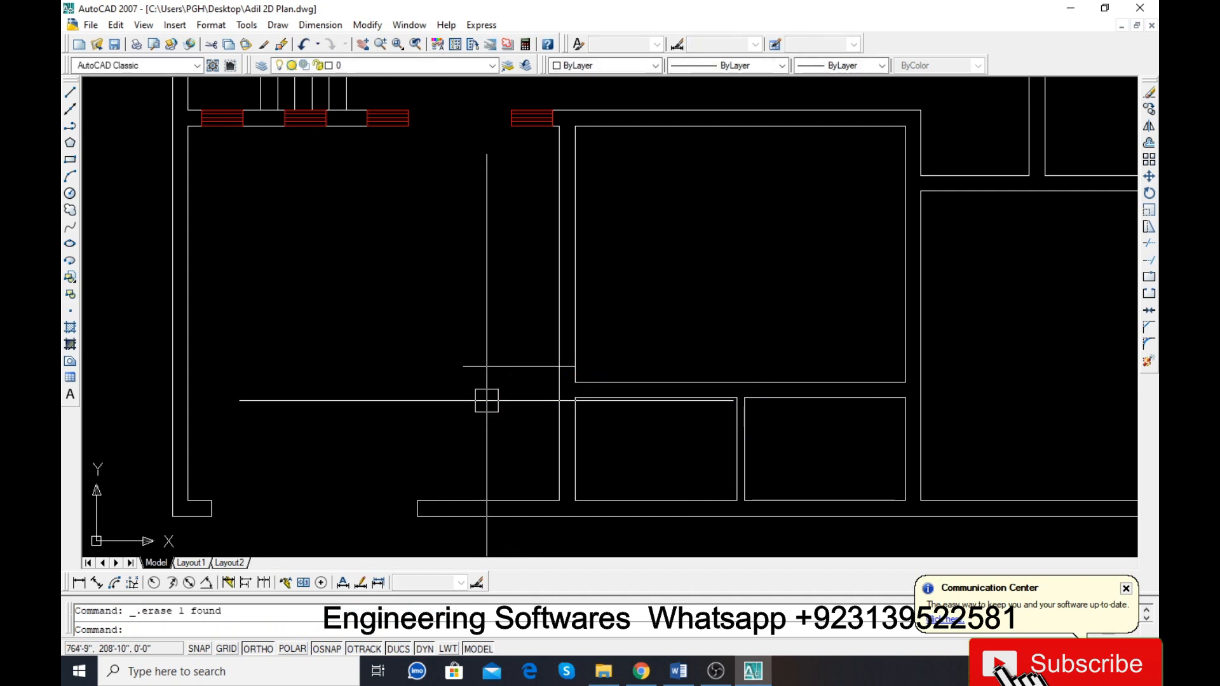
Step: Offset the remaining guide line 3.5' north to mark the other side of the drawing room doorway
{"action": "type", "text": "o"}
{"action": "key", "text": "Return"}
{"action": "type", "text": "3.5"}
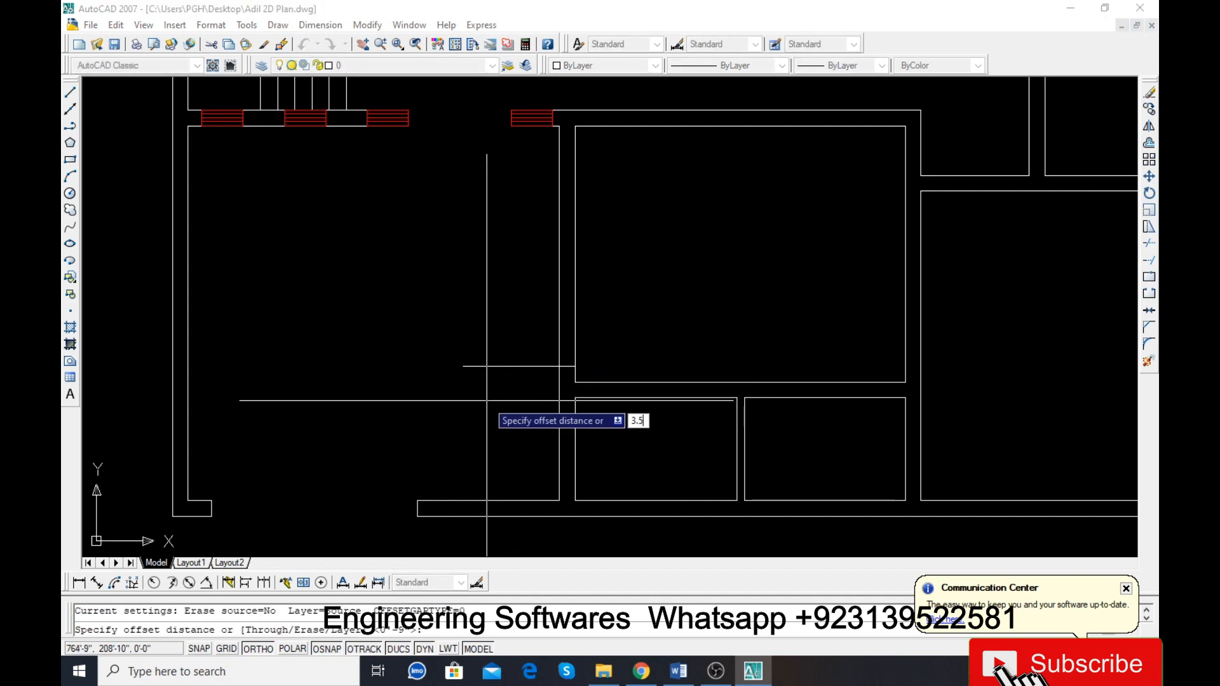
{"action": "key", "text": "Return"}
{"action": "left_click", "coordinate": [496, 366]}
{"action": "left_click", "coordinate": [498, 298]}
{"action": "key", "text": "Escape"}
Step: Trim the wall between the two guide lines and their overhanging ends to open the doorway between porch and drawing room
{"action": "type", "text": "t"}
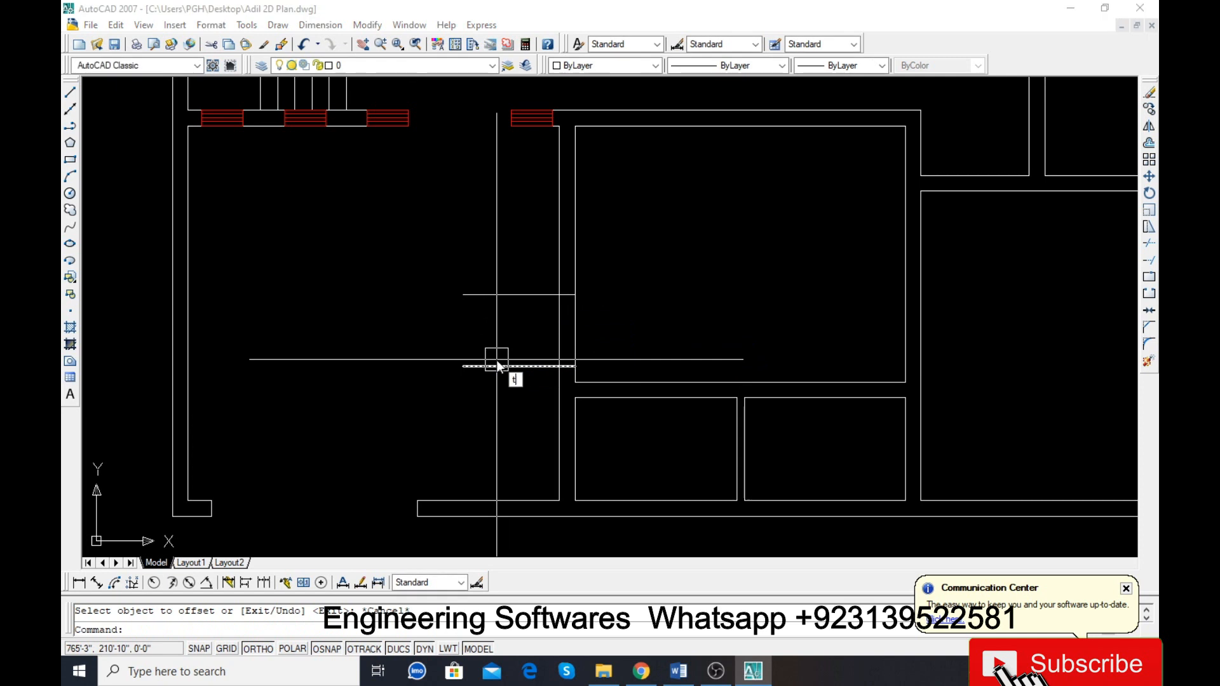
{"action": "type", "text": "r"}
{"action": "key", "text": "Return"}
{"action": "key", "text": "Return"}
{"action": "left_click", "coordinate": [499, 413]}
{"action": "left_click", "coordinate": [508, 248]}
{"action": "left_click", "coordinate": [646, 322]}
{"action": "left_click", "coordinate": [475, 348]}
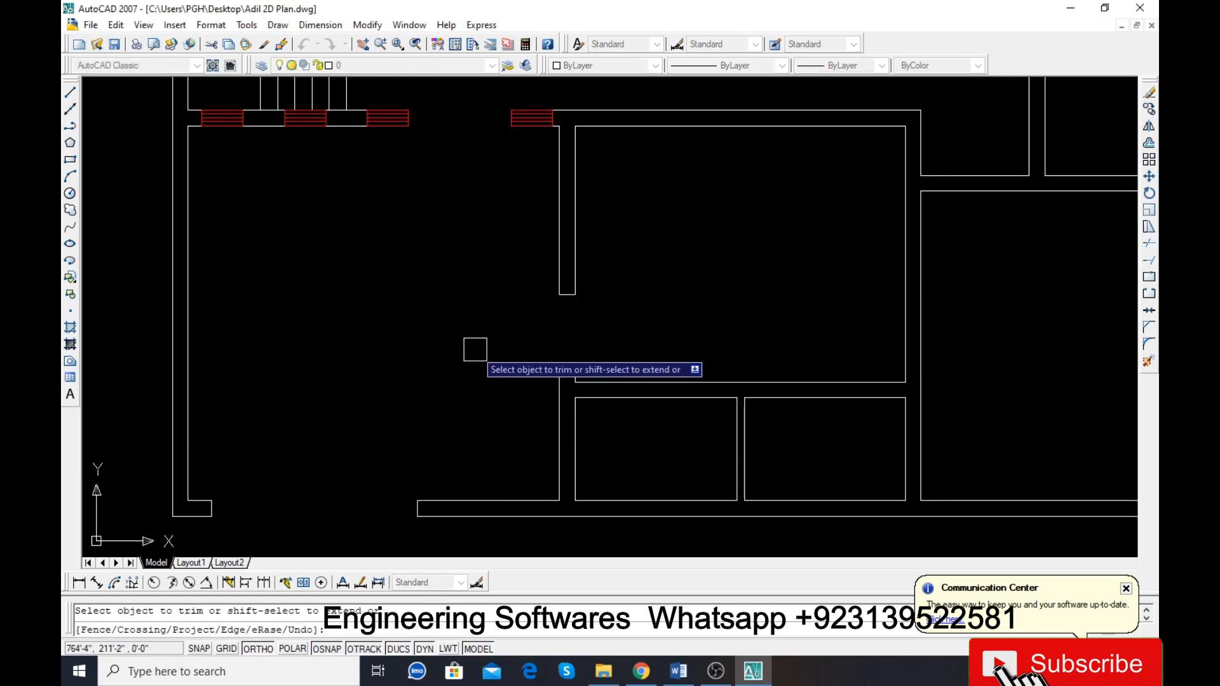
{"action": "key", "text": "Escape"}
Step: Check the new doorway's width with a temporary dimension, delete it and save the drawing
{"action": "scroll", "coordinate": [639, 373], "scroll_direction": "down", "scroll_amount": 4}
{"action": "scroll", "coordinate": [599, 375], "scroll_direction": "up", "scroll_amount": 3}
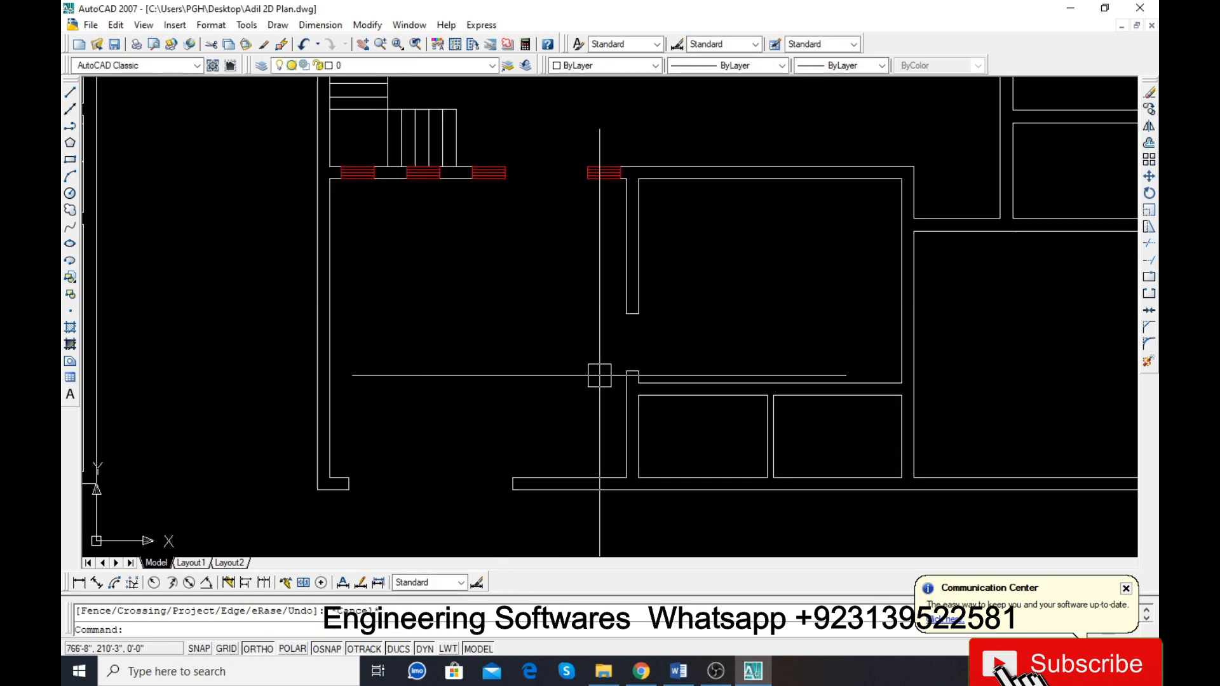
{"action": "type", "text": "dal"}
{"action": "key", "text": "Return"}
{"action": "left_click", "coordinate": [626, 371]}
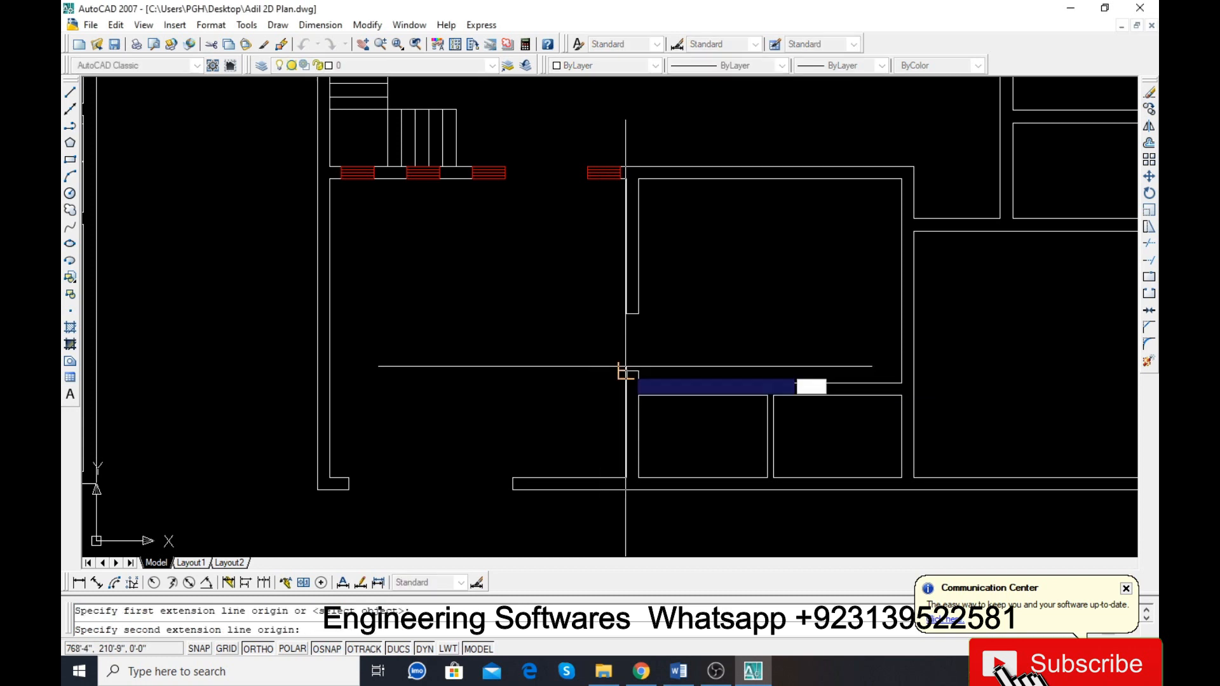
{"action": "left_click", "coordinate": [626, 314]}
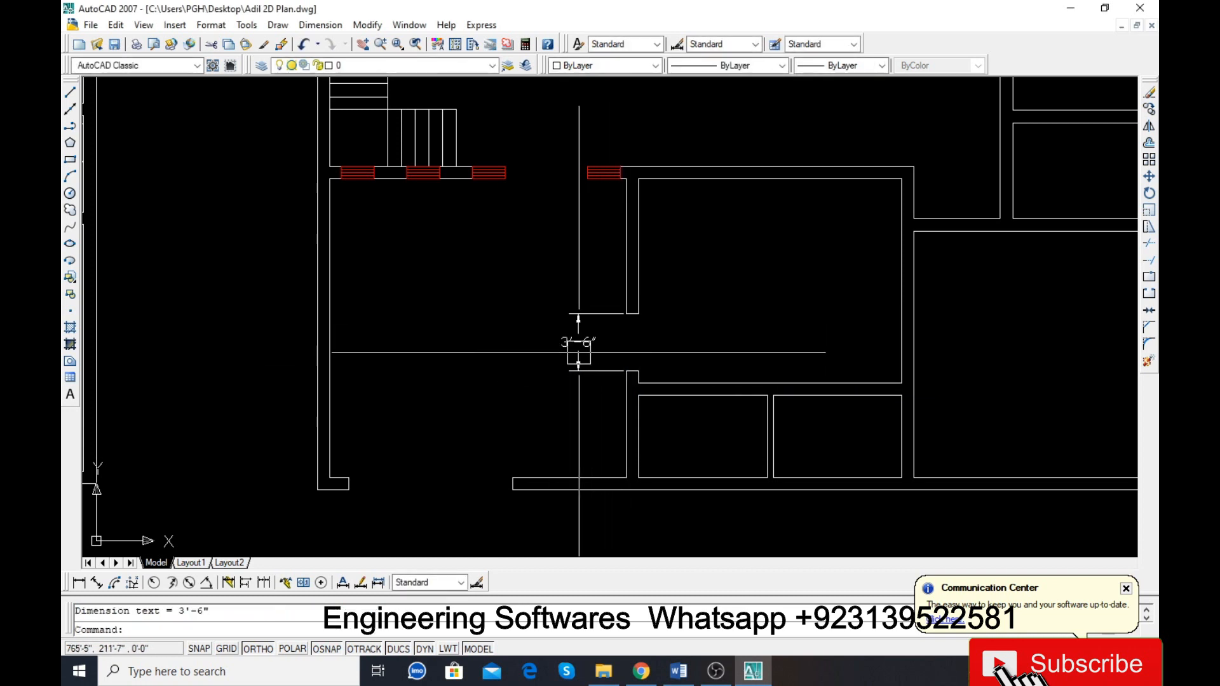
{"action": "left_click", "coordinate": [577, 348]}
{"action": "key", "text": "Delete"}
{"action": "scroll", "coordinate": [549, 365], "scroll_direction": "down", "scroll_amount": 4}
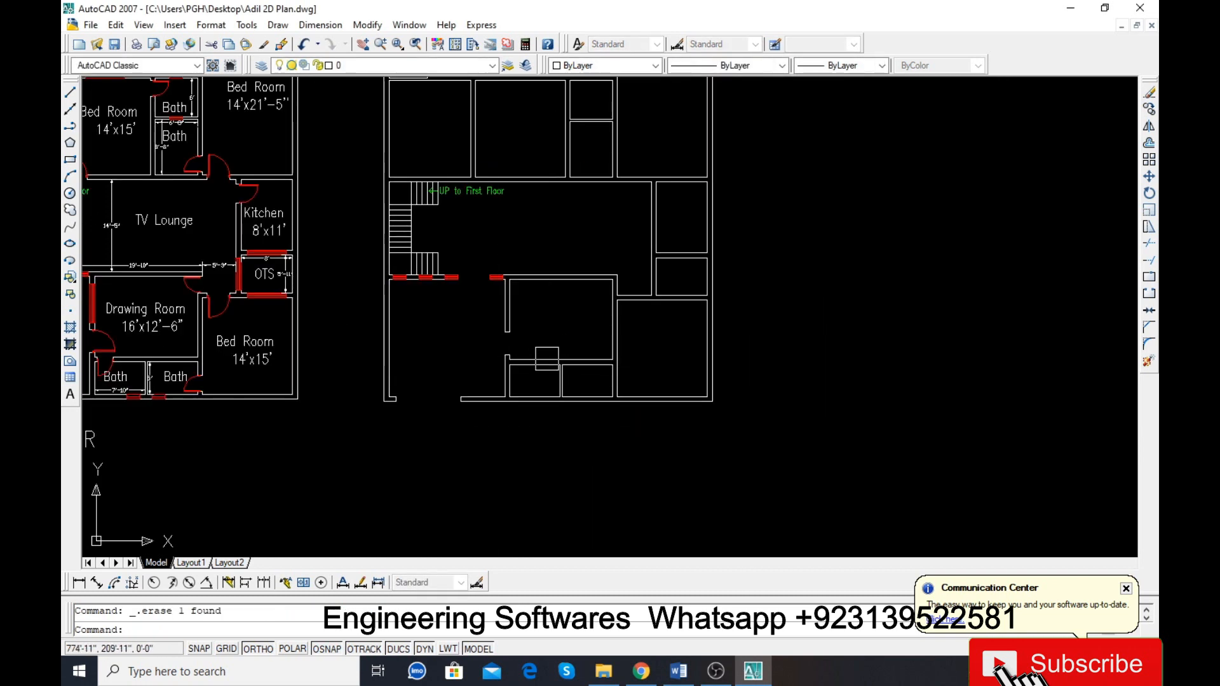
{"action": "key", "text": "ctrl+s"}
Step: Draw a short line across the west end of the wall between the drawing room and the west bath
{"action": "scroll", "coordinate": [509, 375], "scroll_direction": "up", "scroll_amount": 3}
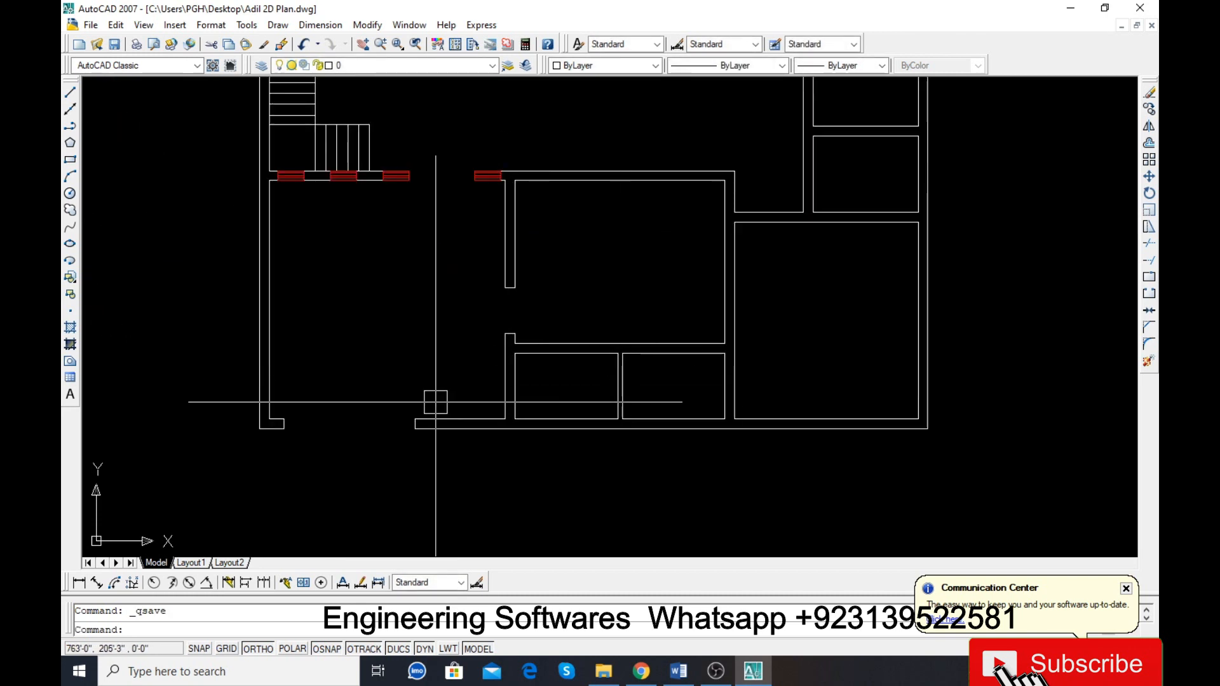
{"action": "scroll", "coordinate": [513, 368], "scroll_direction": "up", "scroll_amount": 3}
{"action": "type", "text": "l"}
{"action": "key", "text": "Return"}
{"action": "scroll", "coordinate": [525, 362], "scroll_direction": "up", "scroll_amount": 3}
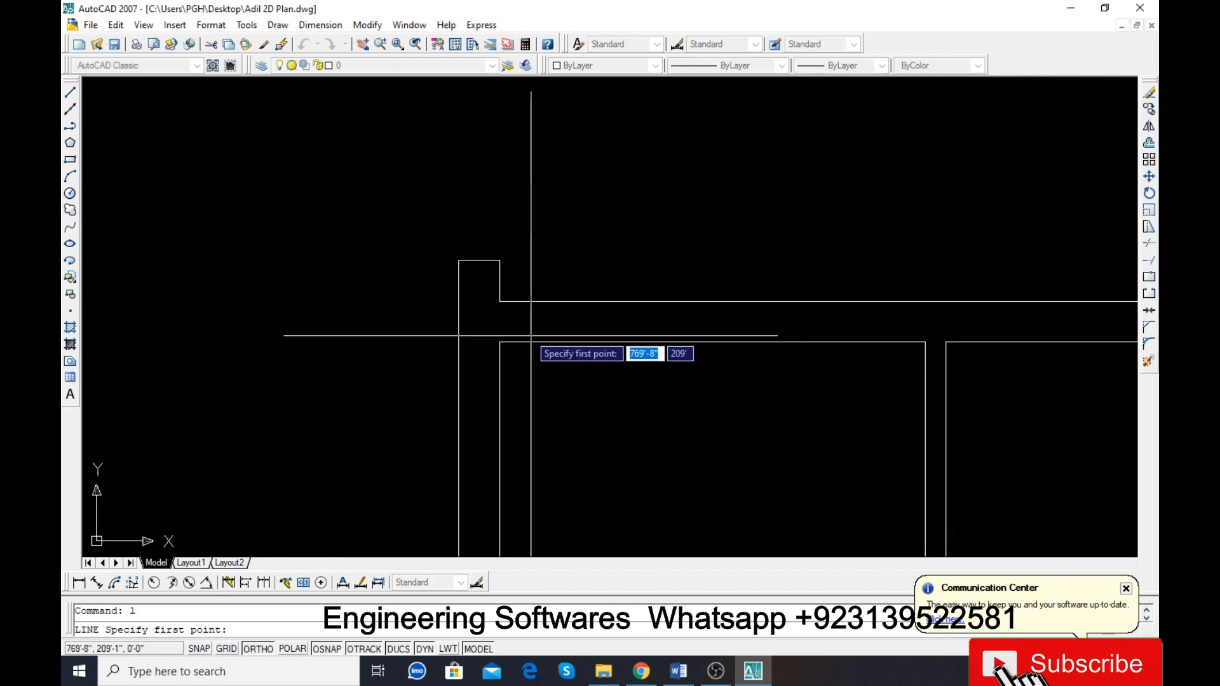
{"action": "left_click", "coordinate": [499, 301]}
{"action": "left_click", "coordinate": [499, 342]}
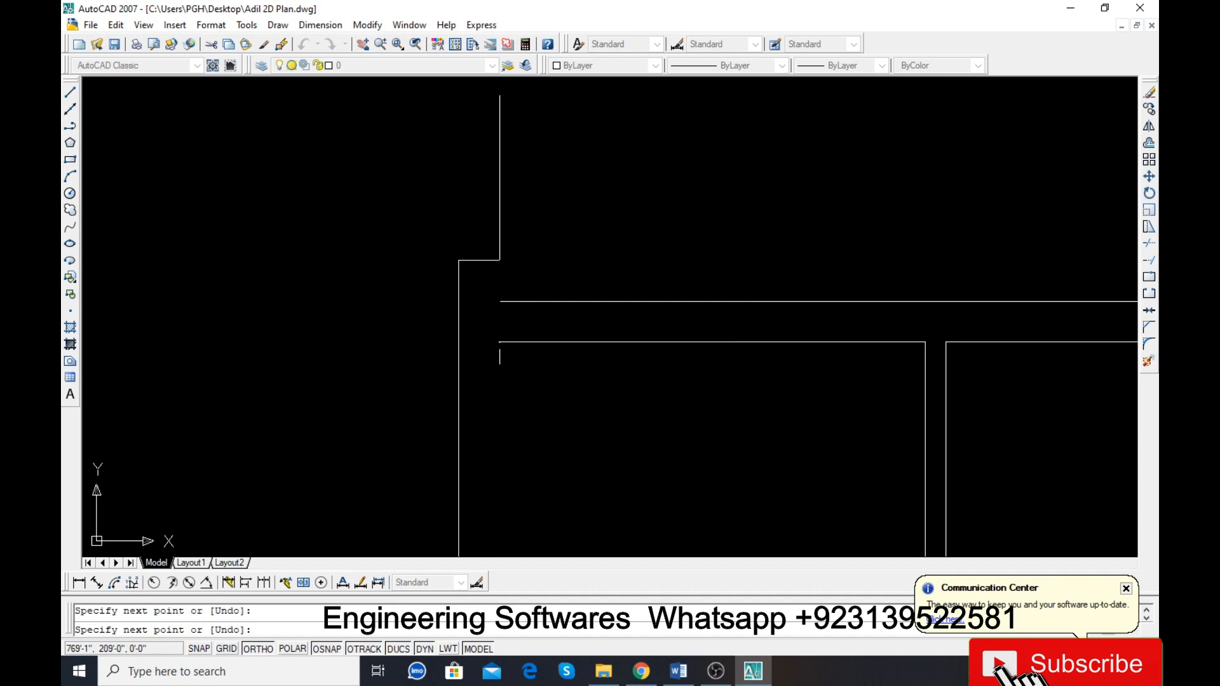
{"action": "key", "text": "Return"}
Step: Offset the short line across the bath wall 4.5" east and delete the original line
{"action": "type", "text": "o"}
{"action": "key", "text": "Return"}
{"action": "type", "text": "4.5"}
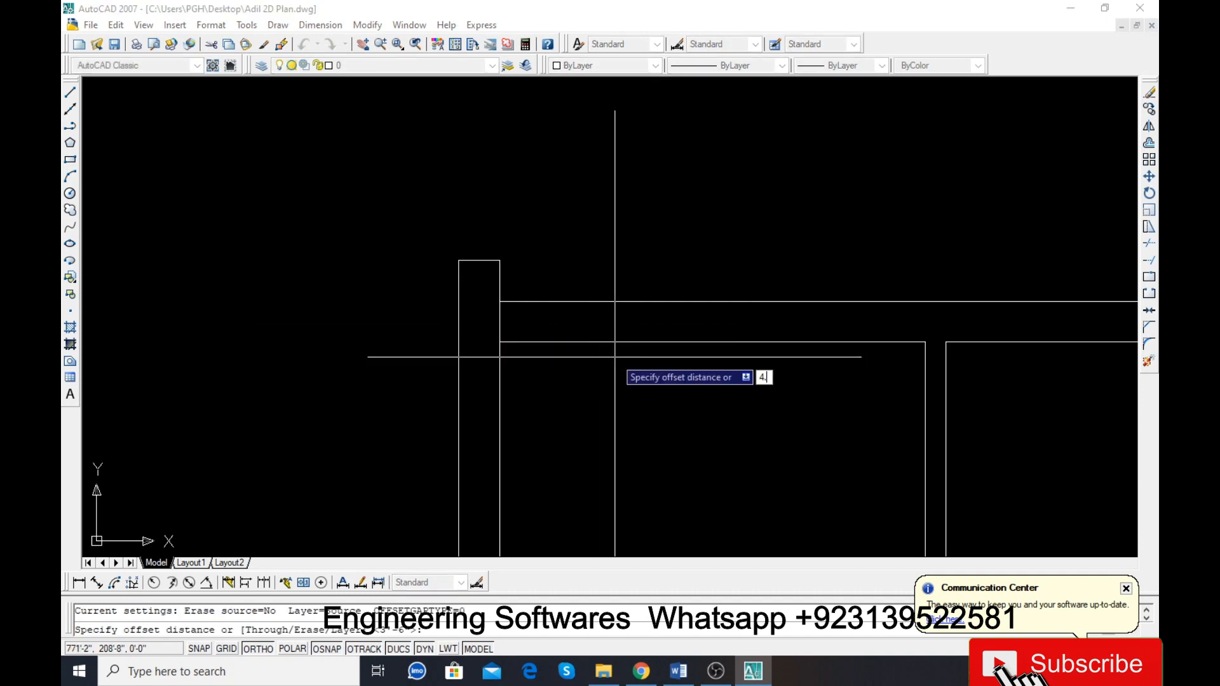
{"action": "key", "text": "Return"}
{"action": "left_click", "coordinate": [499, 321]}
{"action": "left_click", "coordinate": [512, 321]}
{"action": "key", "text": "Return"}
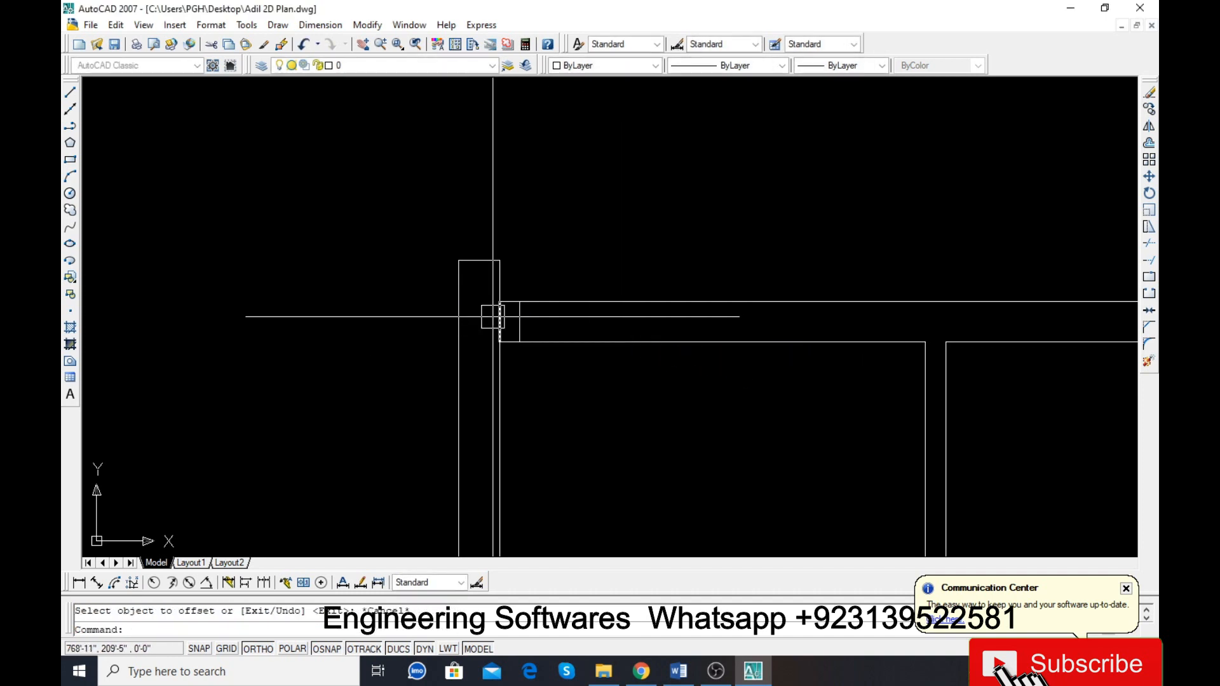
{"action": "left_click", "coordinate": [499, 321]}
{"action": "key", "text": "Delete"}
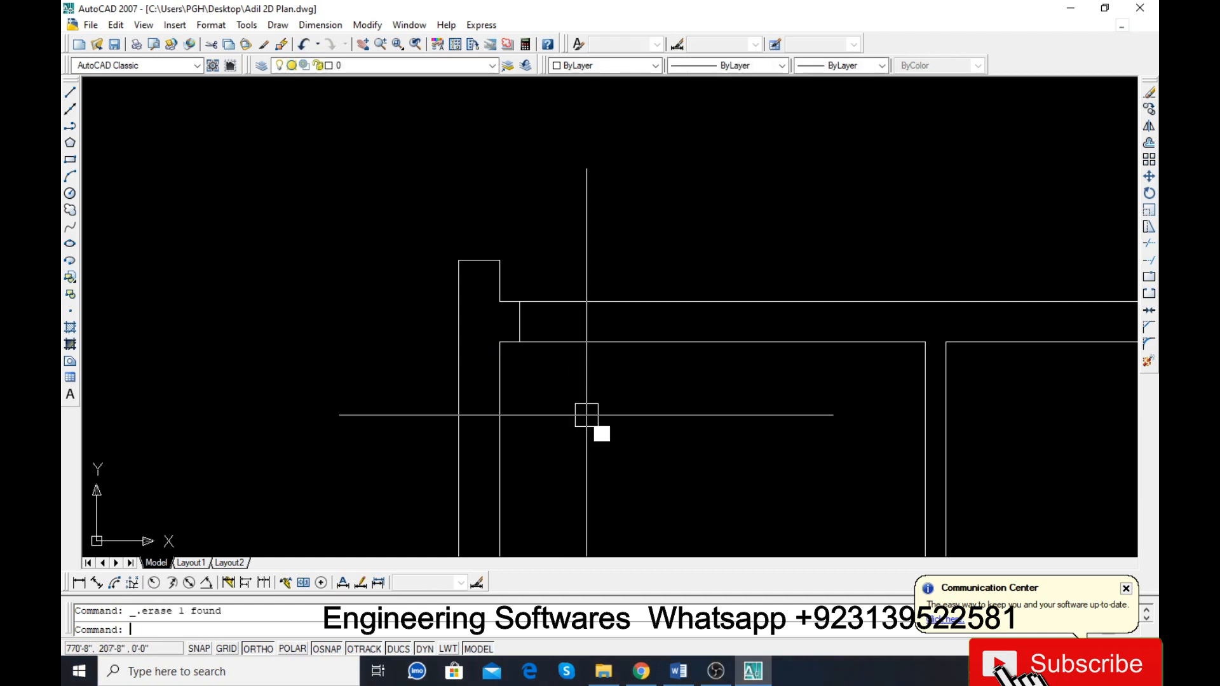
Step: Offset the remaining short line 30" east to mark the far side of the west bath's doorway
{"action": "type", "text": "o"}
{"action": "key", "text": "Return"}
{"action": "type", "text": "3"}
{"action": "key", "text": "Return"}
{"action": "left_click", "coordinate": [520, 331]}
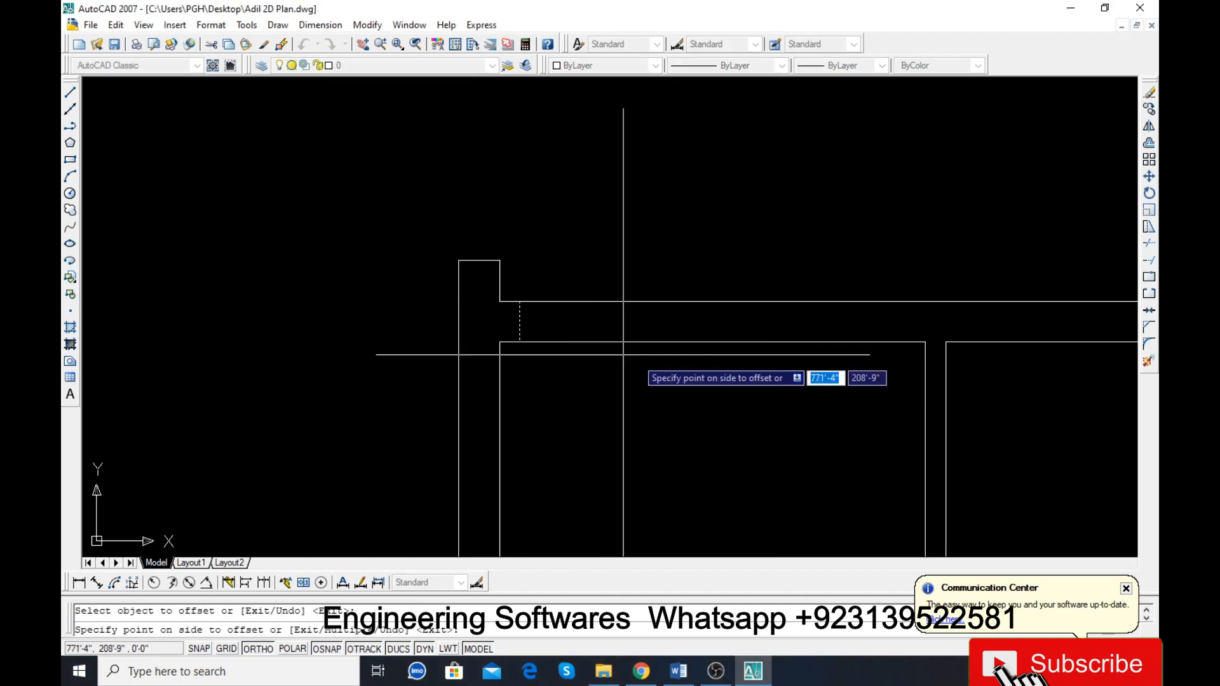
{"action": "left_click", "coordinate": [617, 356]}
{"action": "key", "text": "Escape"}
Step: Trim both wall lines between the two marks to open the west bath's doorway, and save the drawing
{"action": "key", "text": "Return"}
{"action": "key", "text": "Return"}
{"action": "scroll", "coordinate": [613, 364], "scroll_direction": "down", "scroll_amount": 6}
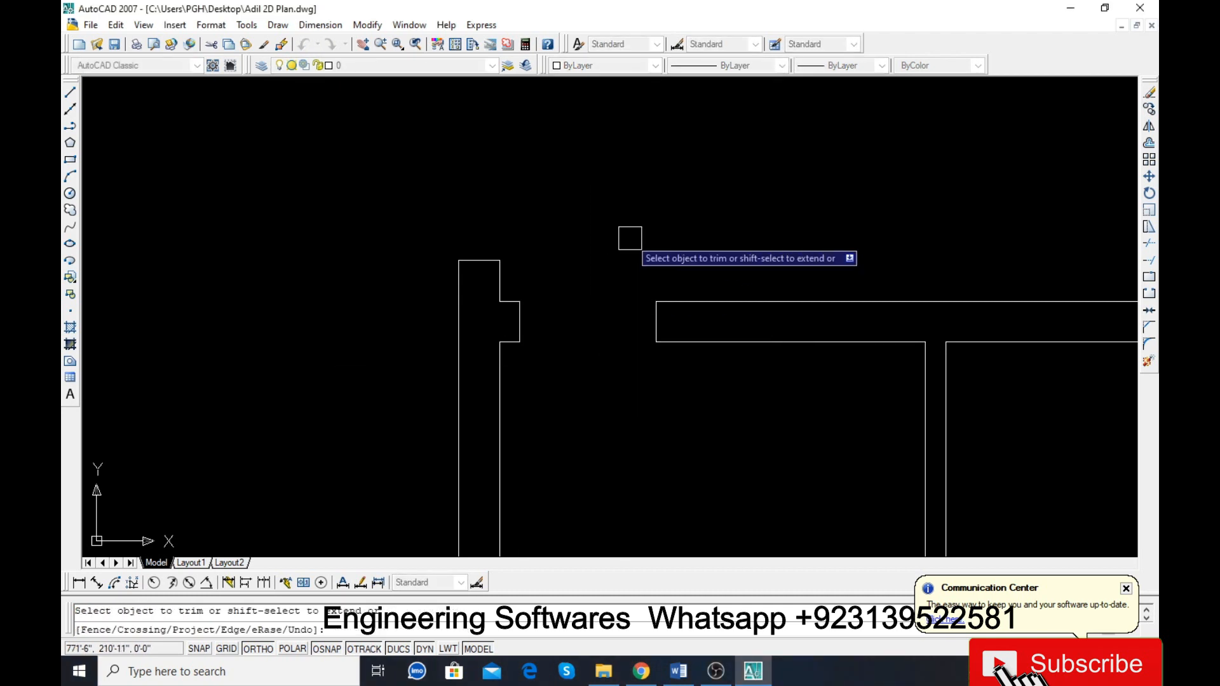
{"action": "key", "text": "Escape"}
{"action": "key", "text": "ctrl+s"}
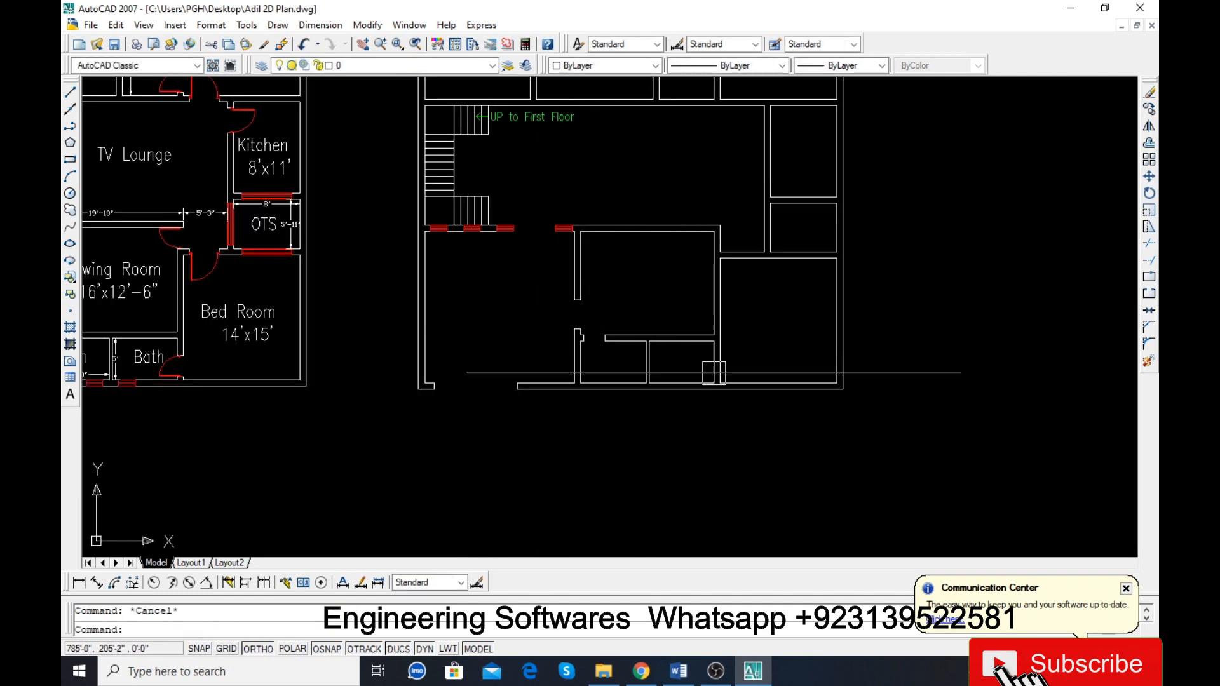
Step: Draw a short line across the south end of the wall between the east bath and the southeast bedroom
{"action": "scroll", "coordinate": [714, 373], "scroll_direction": "up", "scroll_amount": 5}
{"action": "type", "text": "l"}
{"action": "key", "text": "Return"}
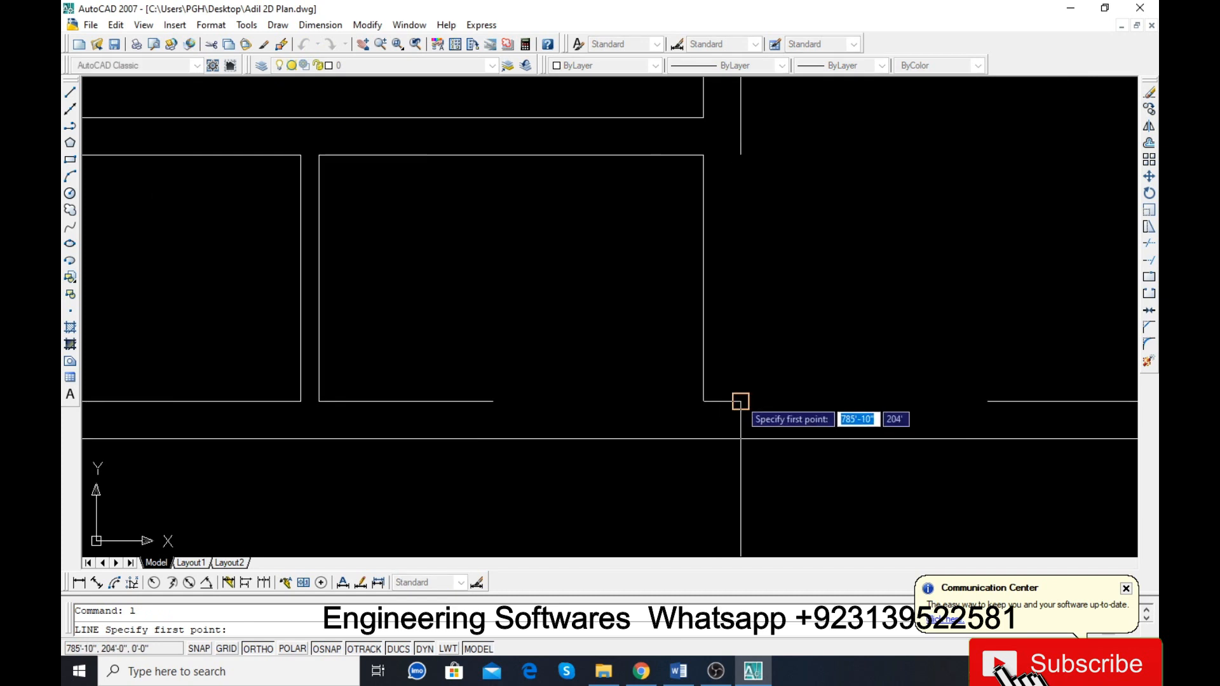
{"action": "left_click", "coordinate": [740, 400]}
{"action": "key", "text": "Return"}
Step: Offset the short line at the foot of the east bath's bedroom wall 4.5" north
{"action": "type", "text": "o"}
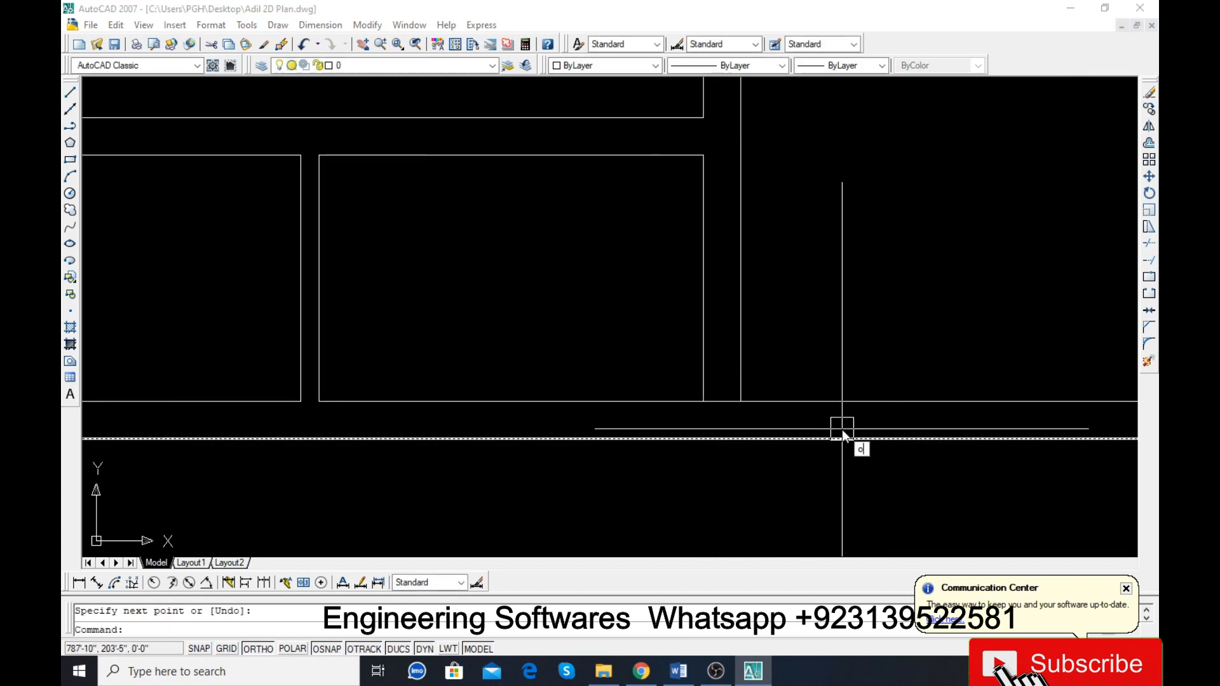
{"action": "key", "text": "Return"}
{"action": "type", "text": "4.5"}
{"action": "key", "text": "Return"}
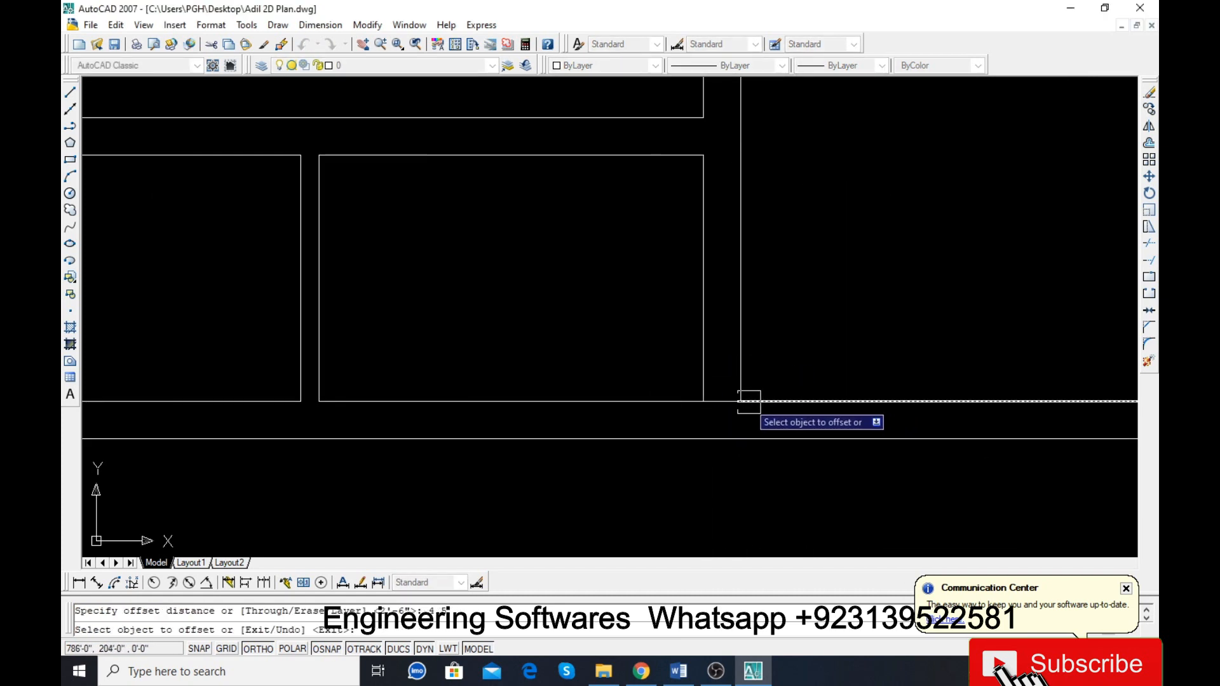
{"action": "left_click", "coordinate": [738, 399]}
{"action": "left_click", "coordinate": [730, 352]}
{"action": "key", "text": "Return"}
Step: Offset the new line in the east bath's bedroom wall 30" north to mark the doorway's other side
{"action": "key", "text": "Return"}
{"action": "type", "text": "30"}
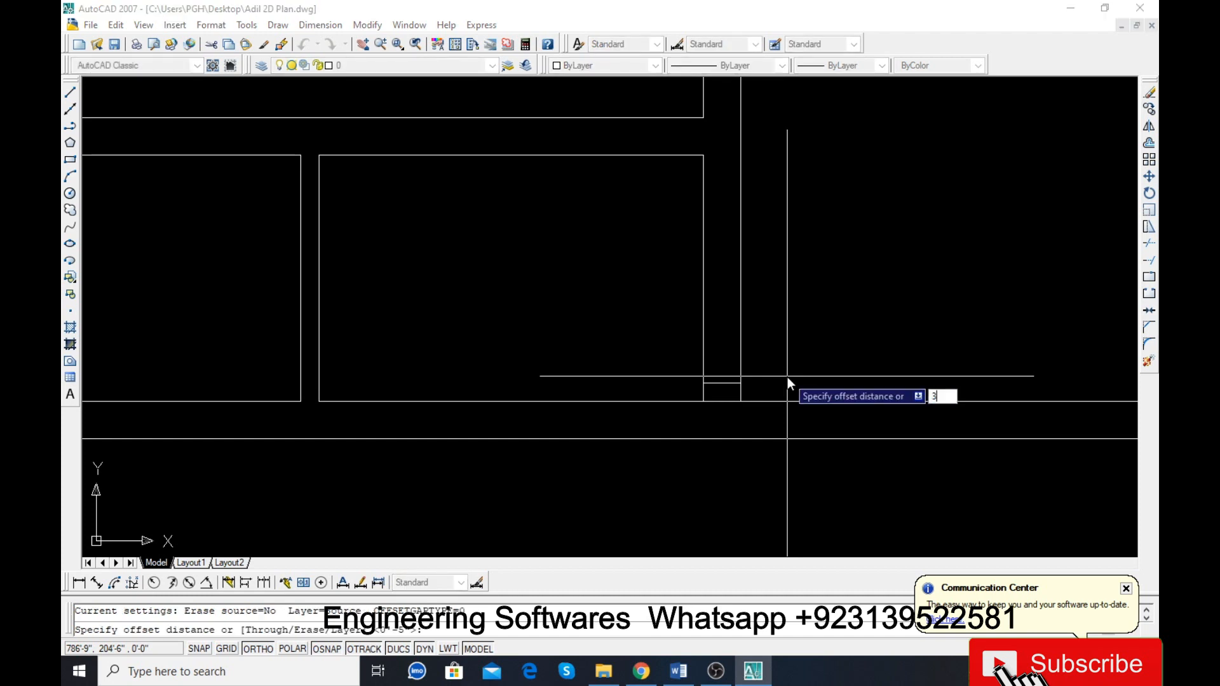
{"action": "key", "text": "Return"}
{"action": "left_click", "coordinate": [732, 382]}
{"action": "left_click", "coordinate": [753, 332]}
{"action": "key", "text": "Escape"}
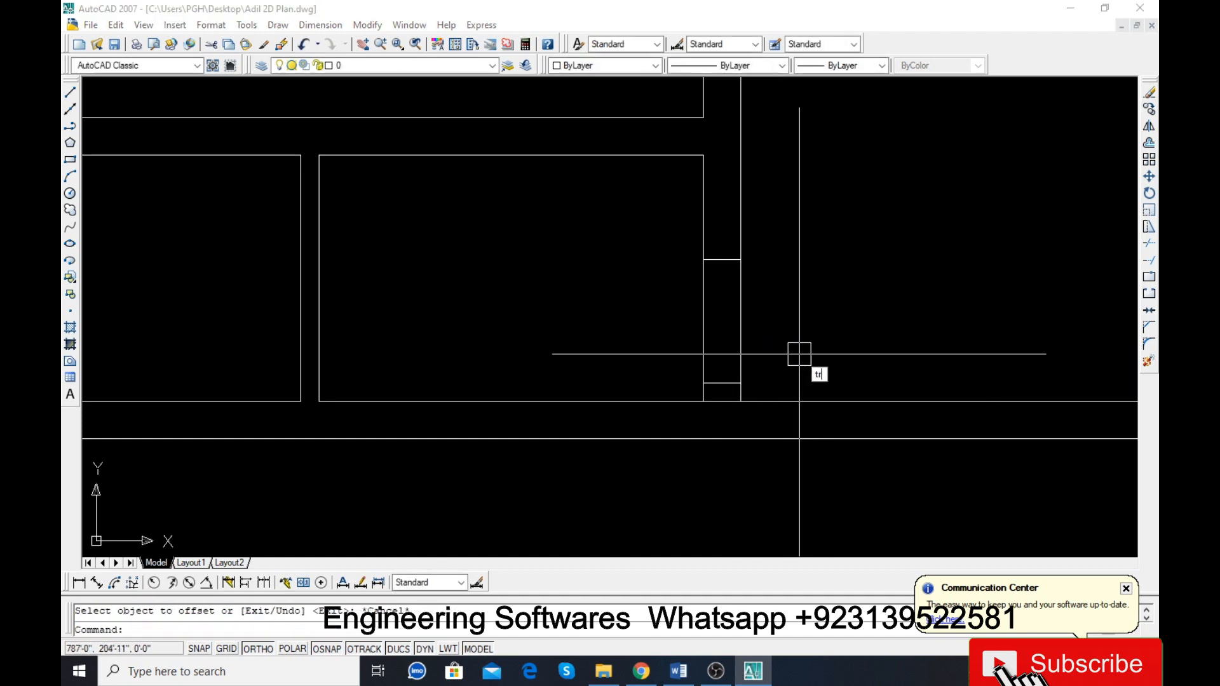
Step: Trim both wall lines between the two marks to open the doorway between the east bath and the bedroom
{"action": "key", "text": "Return"}
{"action": "key", "text": "Return"}
{"action": "left_click", "coordinate": [826, 340]}
{"action": "left_click", "coordinate": [605, 310]}
{"action": "key", "text": "Return"}
Step: Erase the leftover short line at the foot of the east bath's bedroom doorway and save the drawing
{"action": "scroll", "coordinate": [688, 393], "scroll_direction": "up", "scroll_amount": 3}
{"action": "left_click", "coordinate": [756, 409]}
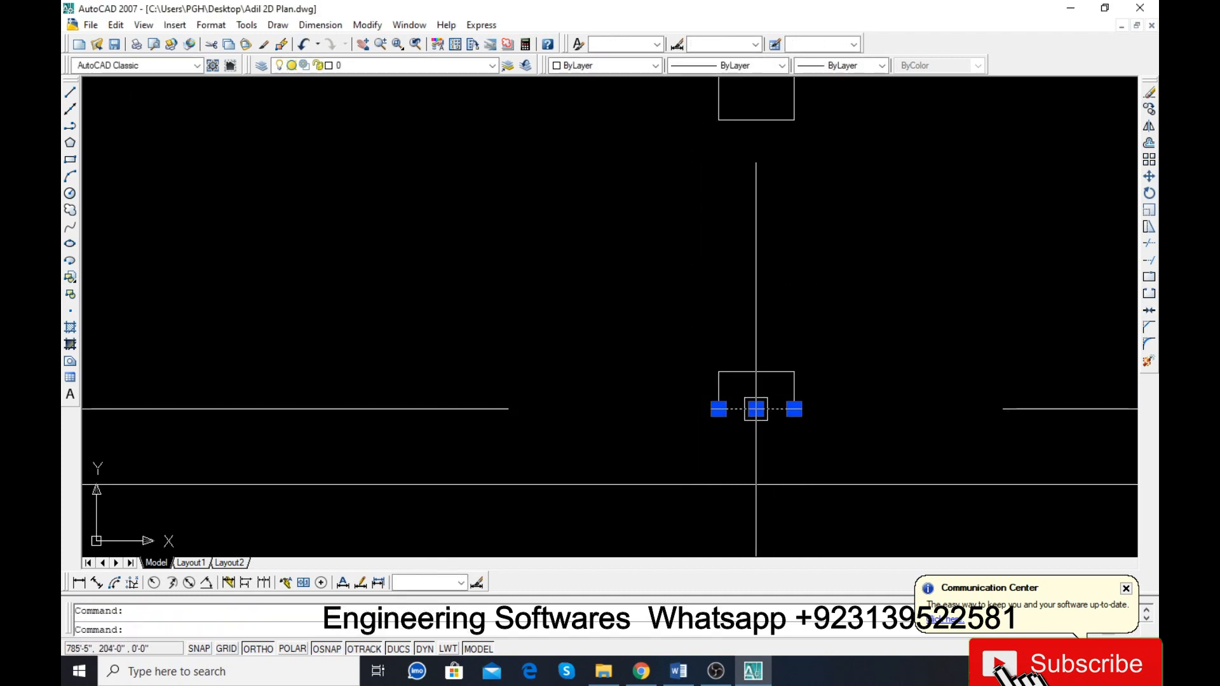
{"action": "key", "text": "Delete"}
{"action": "scroll", "coordinate": [752, 410], "scroll_direction": "down", "scroll_amount": 4}
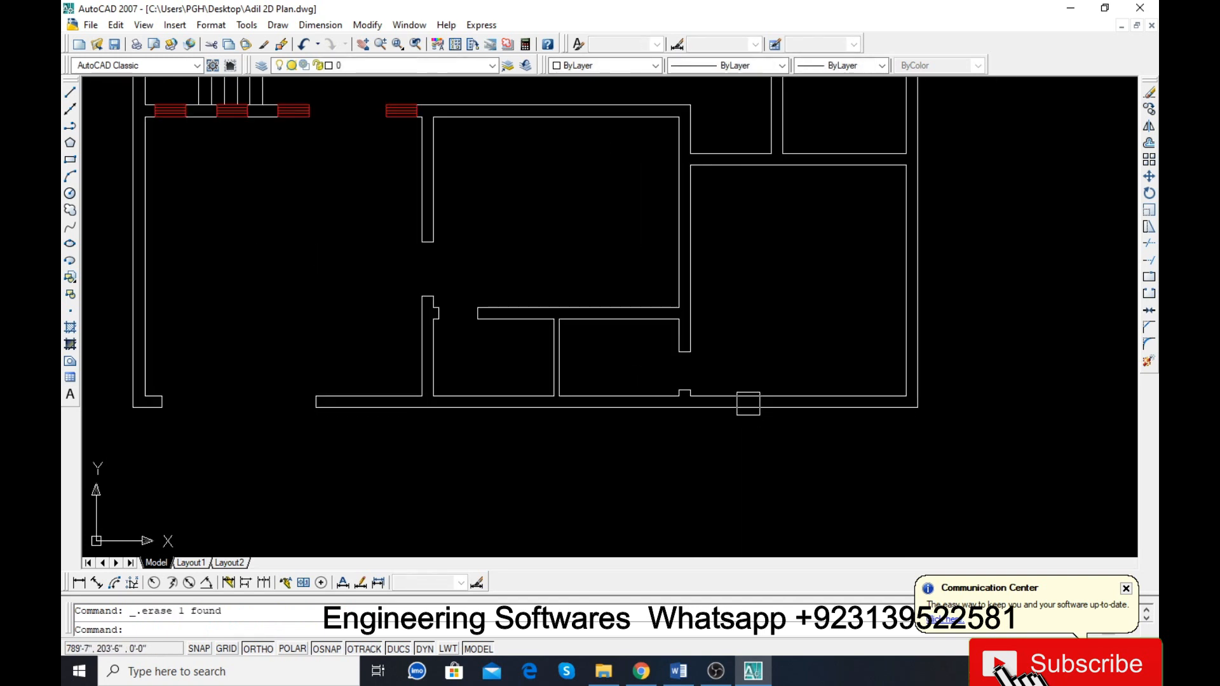
{"action": "key", "text": "ctrl+s"}
Step: Draw a short line across the middle of the wall segment between the car porch and the drawing room
{"action": "scroll", "coordinate": [714, 403], "scroll_direction": "down", "scroll_amount": 3}
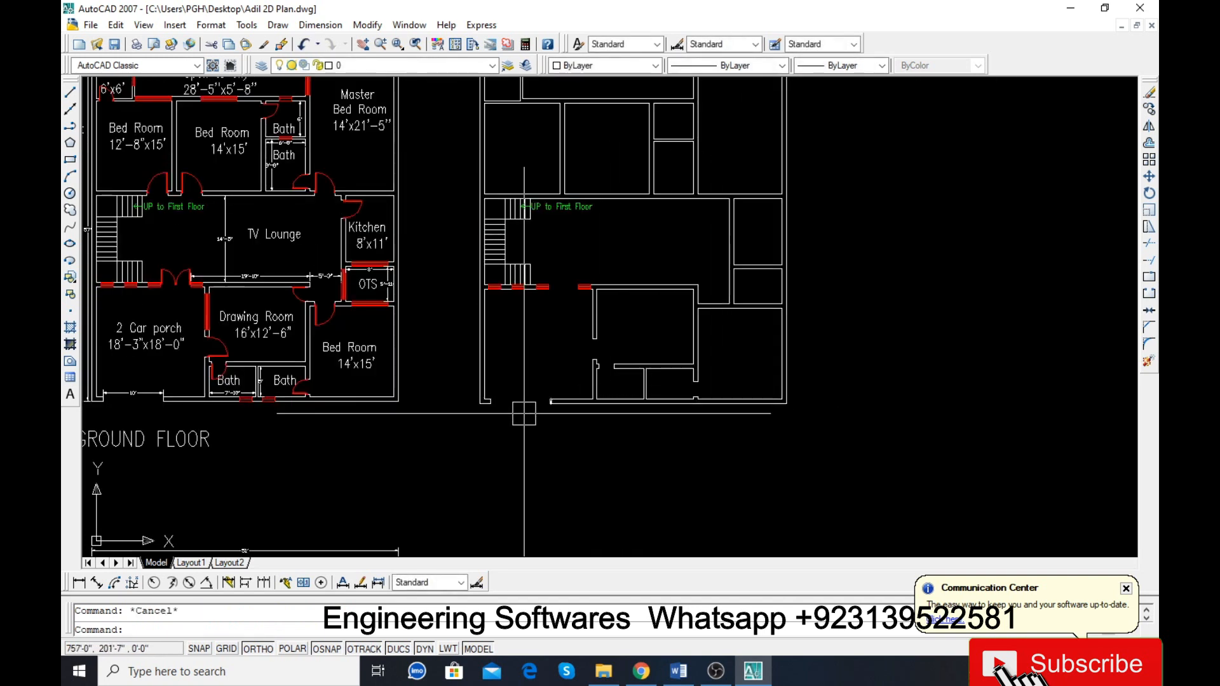
{"action": "scroll", "coordinate": [593, 324], "scroll_direction": "up", "scroll_amount": 5}
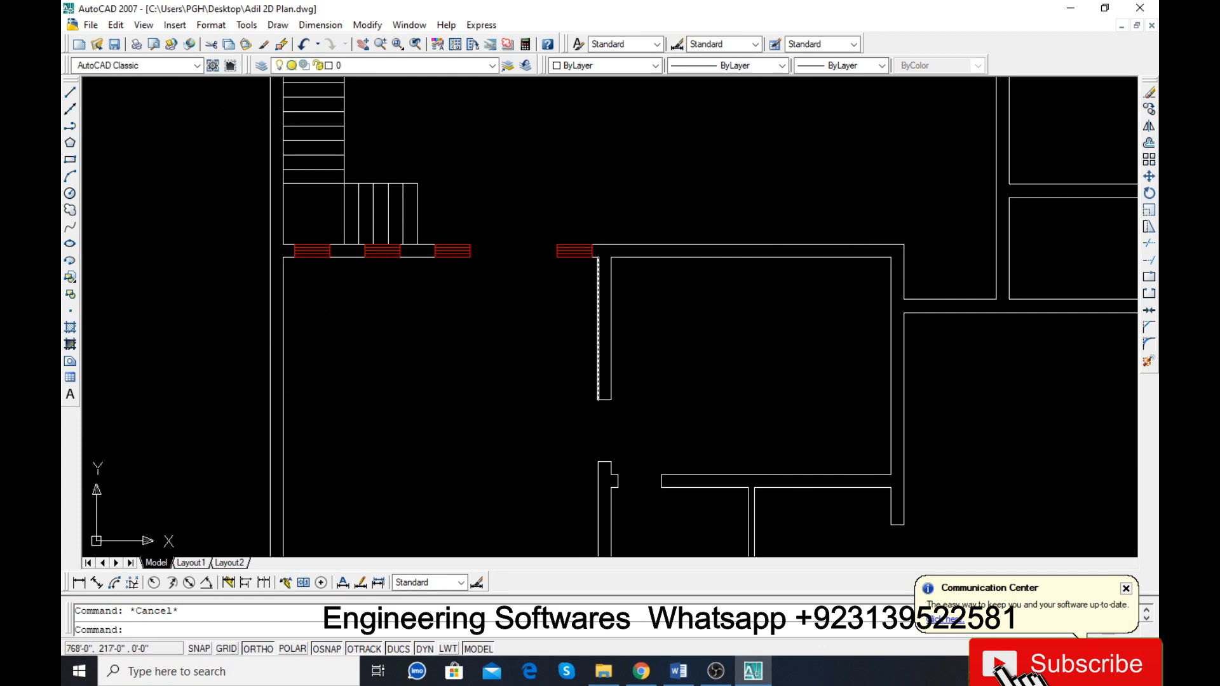
{"action": "scroll", "coordinate": [585, 264], "scroll_direction": "down", "scroll_amount": 3}
{"action": "scroll", "coordinate": [585, 280], "scroll_direction": "up", "scroll_amount": 4}
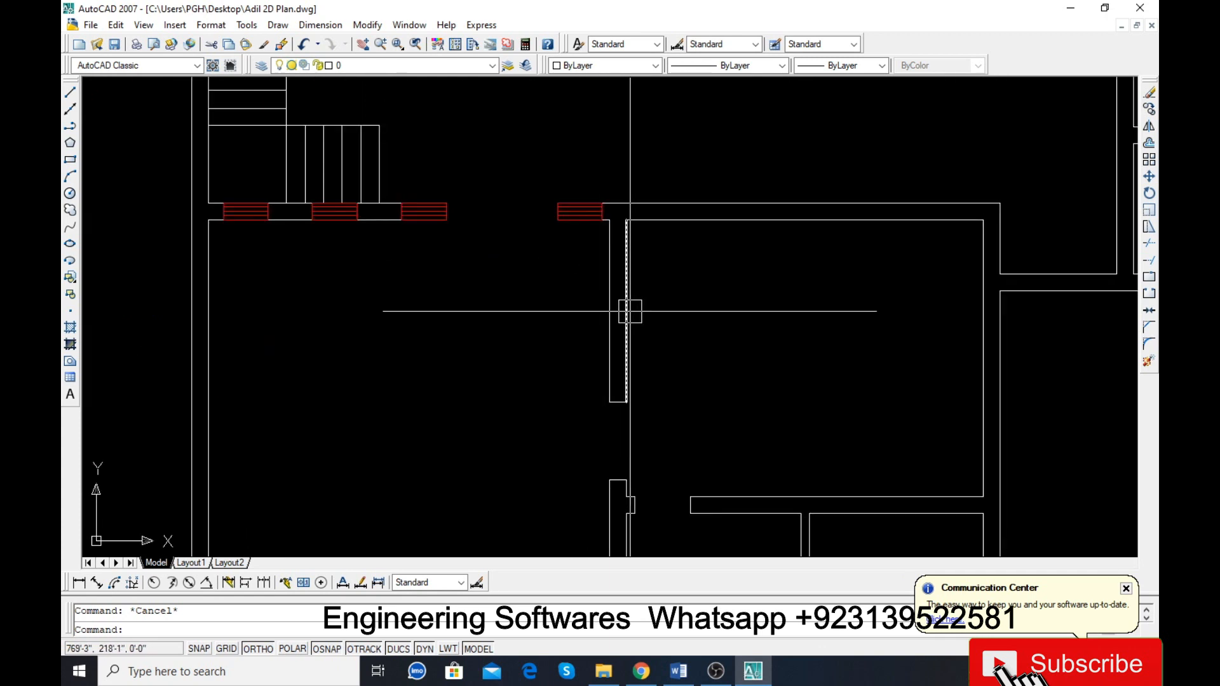
{"action": "type", "text": "l"}
{"action": "key", "text": "Return"}
{"action": "left_click", "coordinate": [627, 311]}
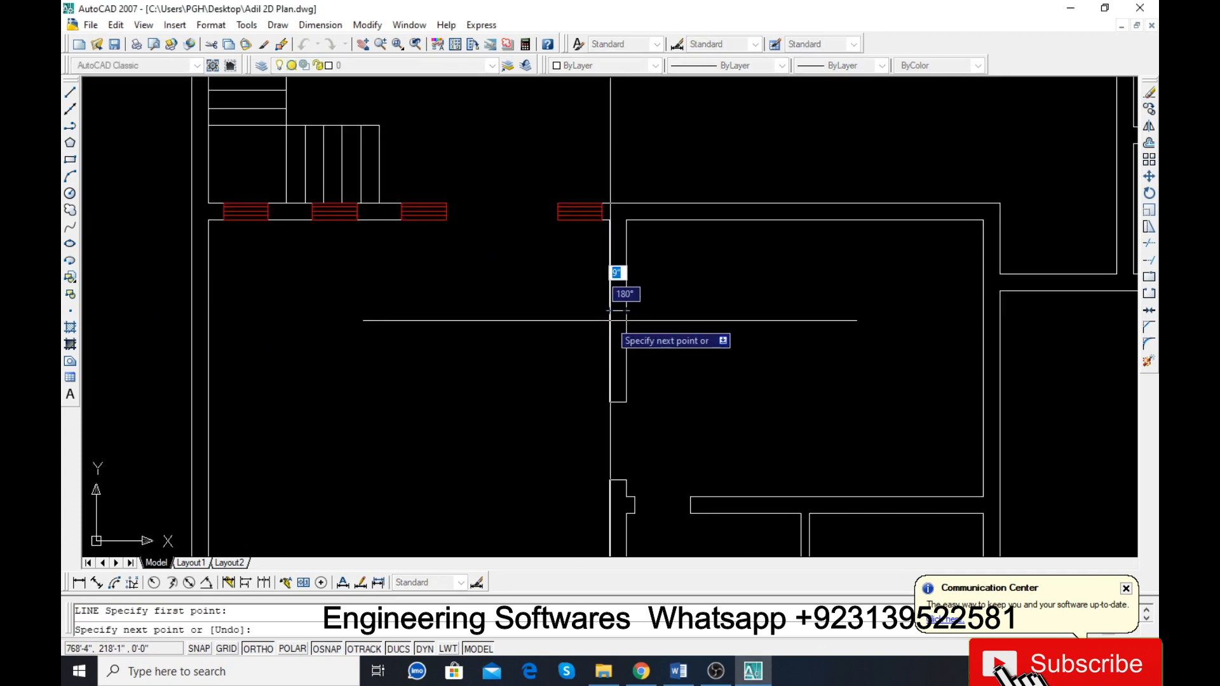
{"action": "left_click", "coordinate": [610, 311]}
{"action": "key", "text": "Return"}
Step: Offset the short line in the porch and drawing room wall 3' to the south and 3' to the north
{"action": "type", "text": "o"}
{"action": "key", "text": "Return"}
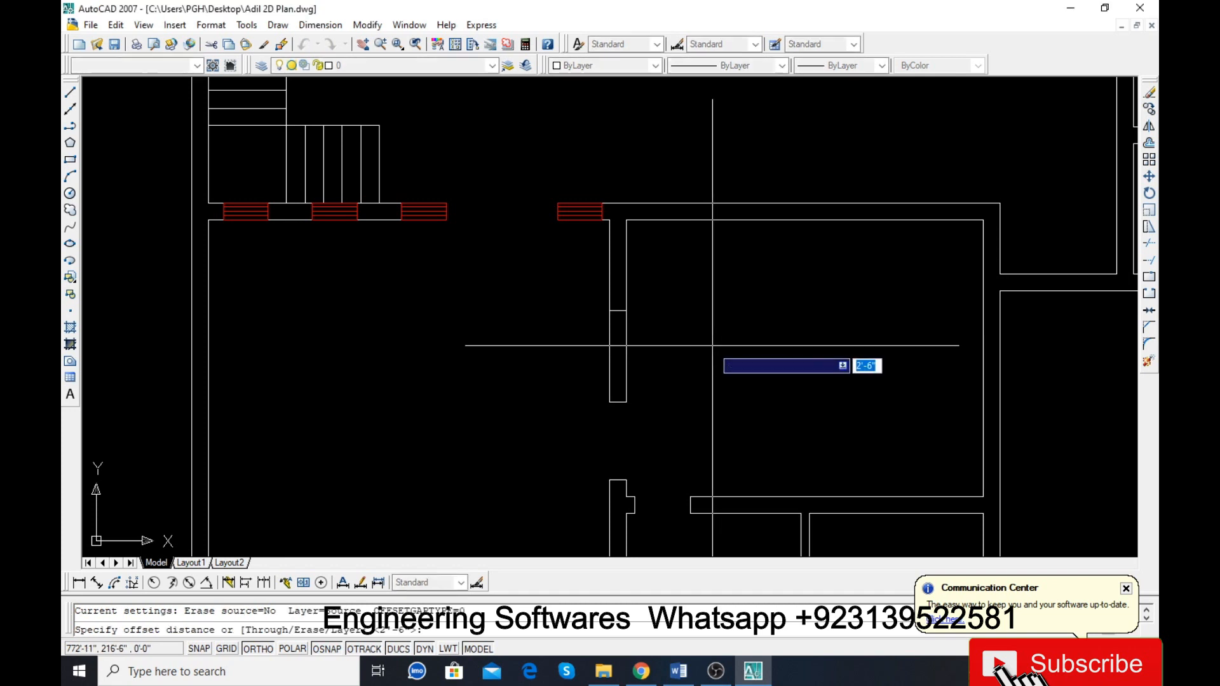
{"action": "type", "text": "3'"}
{"action": "key", "text": "Return"}
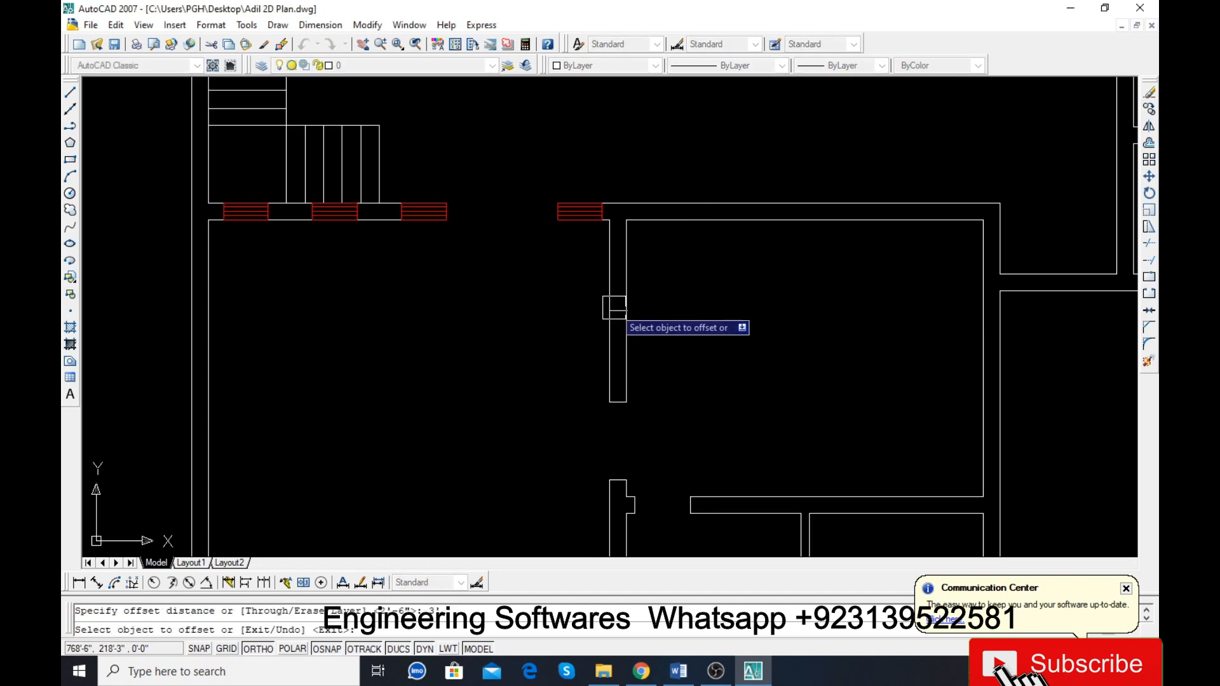
{"action": "left_click", "coordinate": [615, 309]}
{"action": "left_click", "coordinate": [619, 348]}
{"action": "left_click", "coordinate": [618, 309]}
{"action": "left_click", "coordinate": [621, 273]}
{"action": "key", "text": "Escape"}
Step: Erase the middle line and trim both wall faces between the two offset marks to open the drawing room window
{"action": "left_click", "coordinate": [567, 294]}
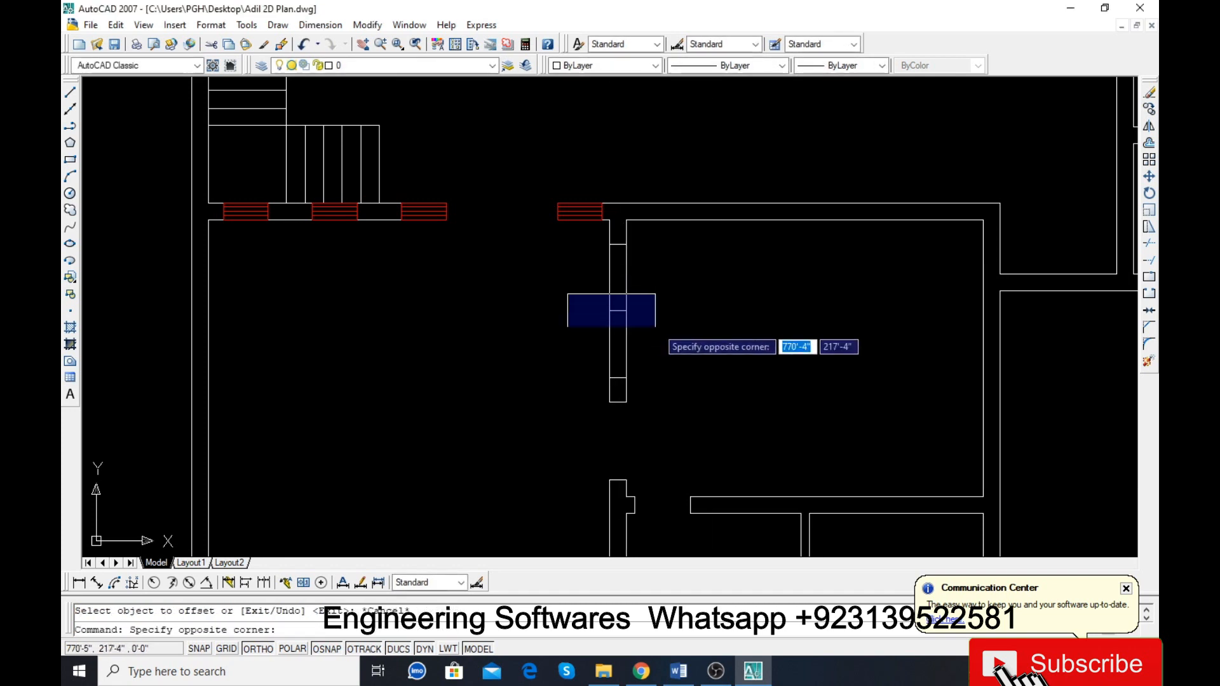
{"action": "left_click", "coordinate": [655, 327]}
{"action": "key", "text": "Delete"}
{"action": "type", "text": "tr"}
{"action": "key", "text": "Return"}
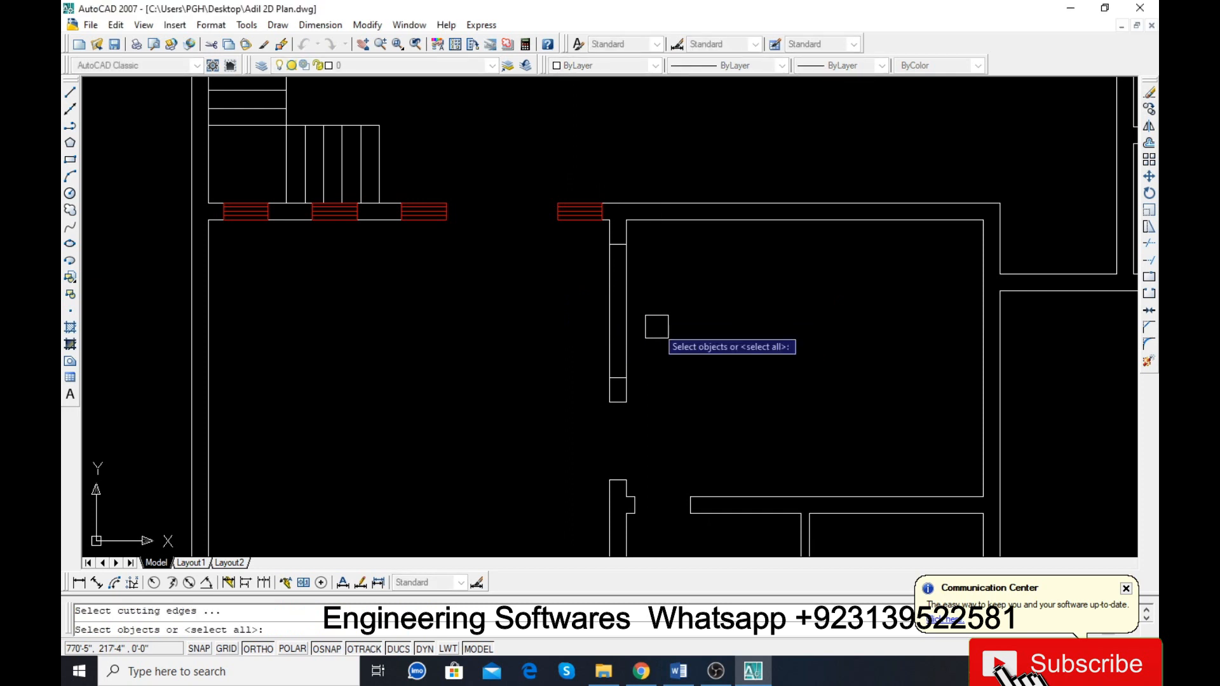
{"action": "key", "text": "Return"}
{"action": "left_click", "coordinate": [713, 313]}
{"action": "left_click", "coordinate": [474, 300]}
{"action": "key", "text": "Escape"}
Step: Draw two vertical lines closing the inner and outer faces of the drawing room window opening
{"action": "type", "text": "l"}
{"action": "key", "text": "Return"}
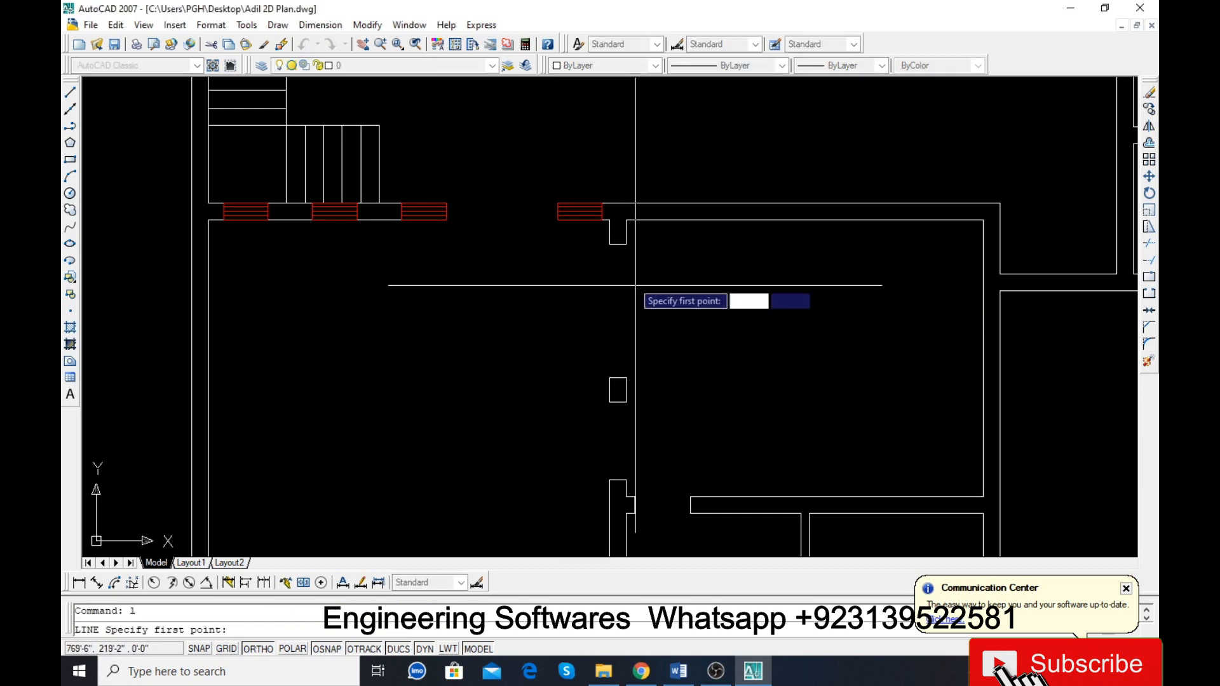
{"action": "left_click", "coordinate": [627, 244]}
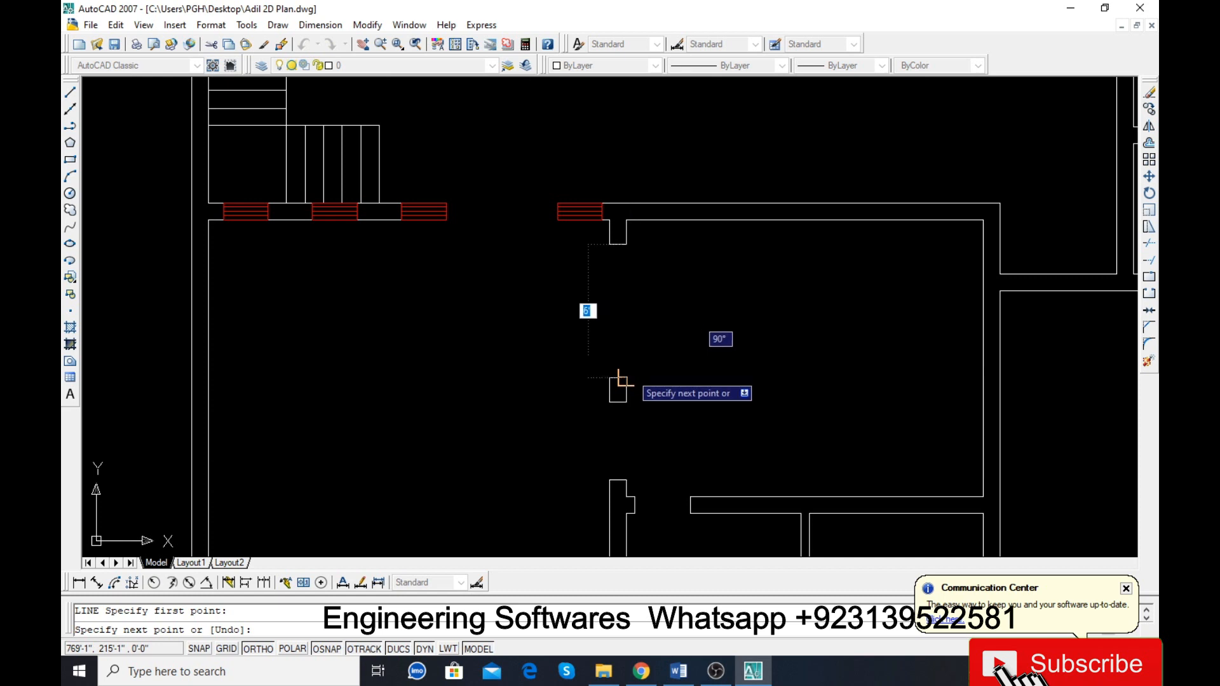
{"action": "left_click", "coordinate": [626, 378]}
{"action": "key", "text": "Return"}
{"action": "key", "text": "Return"}
{"action": "left_click", "coordinate": [609, 378]}
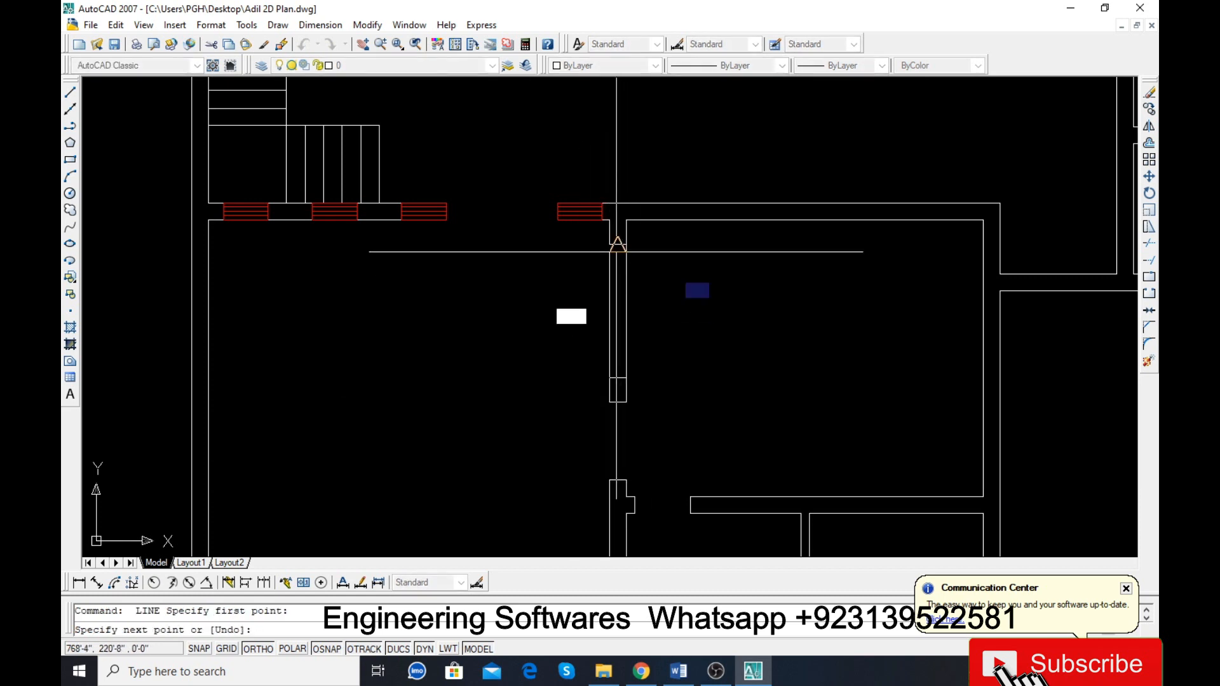
{"action": "left_click", "coordinate": [610, 245]}
{"action": "key", "text": "Return"}
Step: Draw a vertical centre line between the midpoints of the drawing room window's two end lines
{"action": "scroll", "coordinate": [615, 265], "scroll_direction": "up", "scroll_amount": 4}
{"action": "key", "text": "Return"}
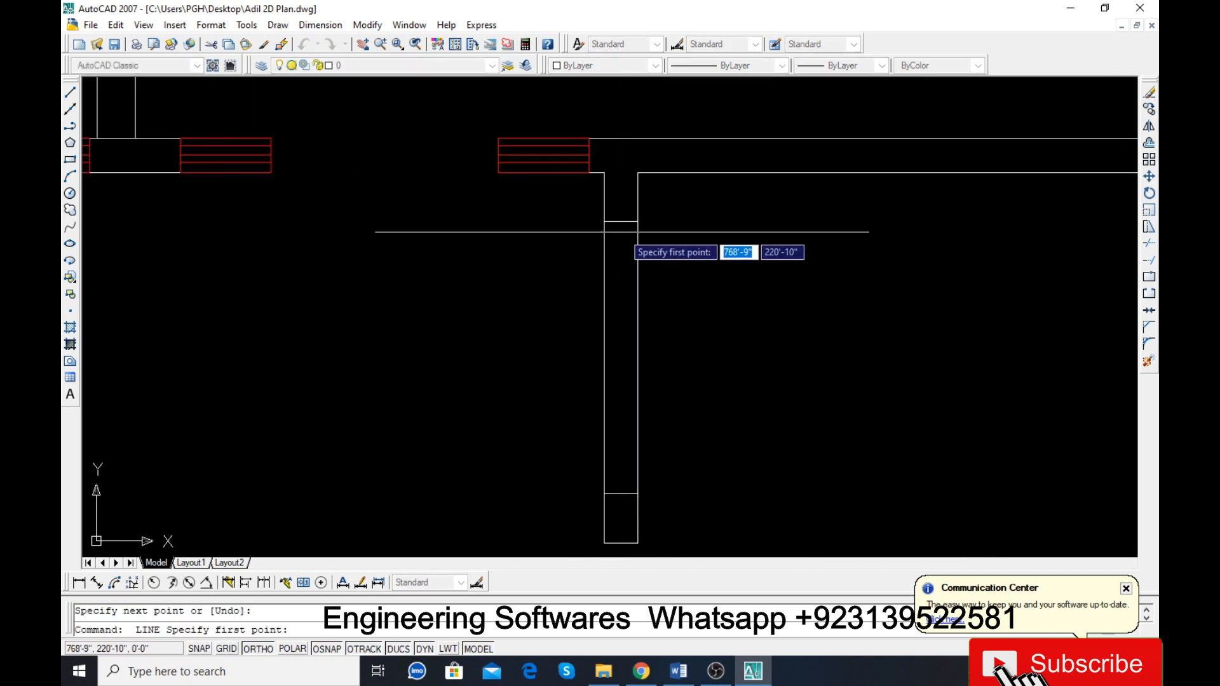
{"action": "left_click", "coordinate": [621, 221]}
{"action": "left_click", "coordinate": [620, 493]}
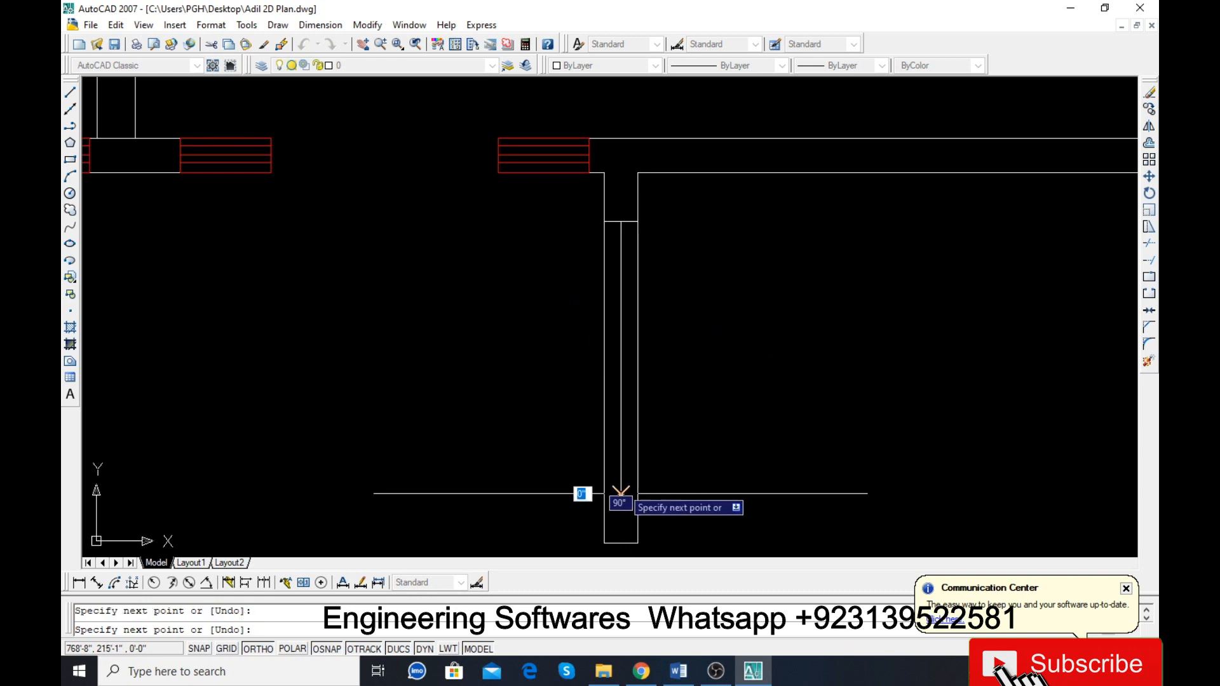
{"action": "key", "text": "Return"}
Step: Offset the drawing room window's centre line 2" to each side
{"action": "type", "text": "o"}
{"action": "key", "text": "Return"}
{"action": "type", "text": "2"}
{"action": "key", "text": "Return"}
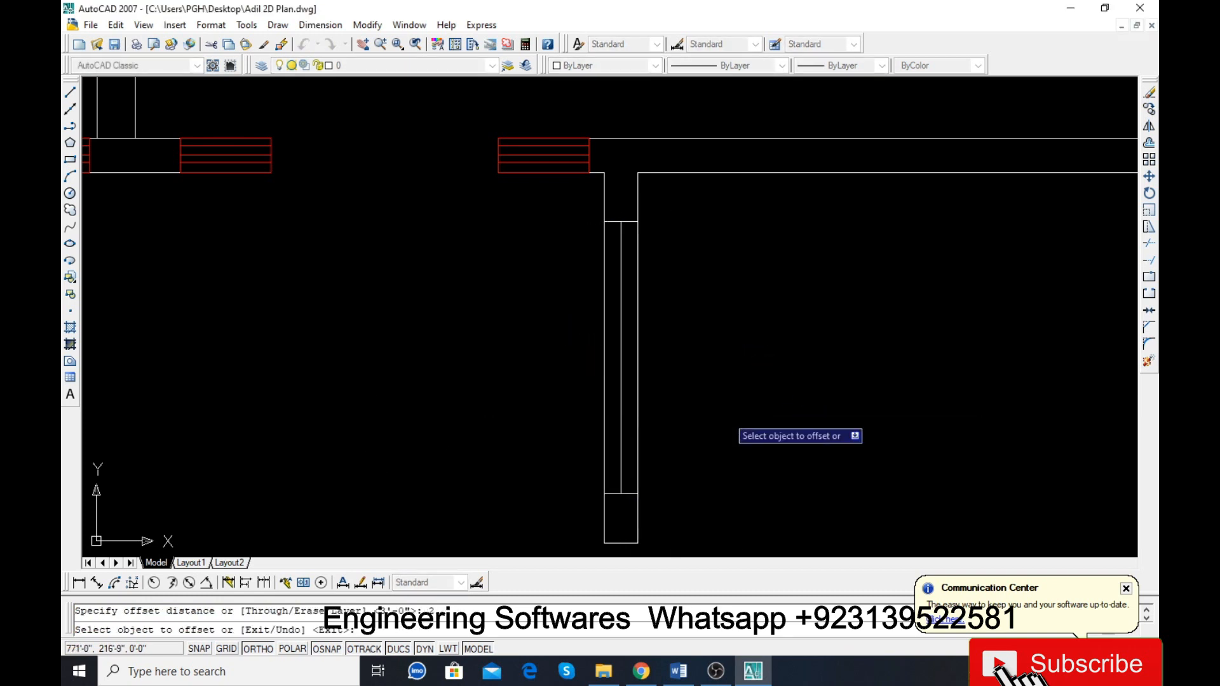
{"action": "left_click", "coordinate": [621, 372]}
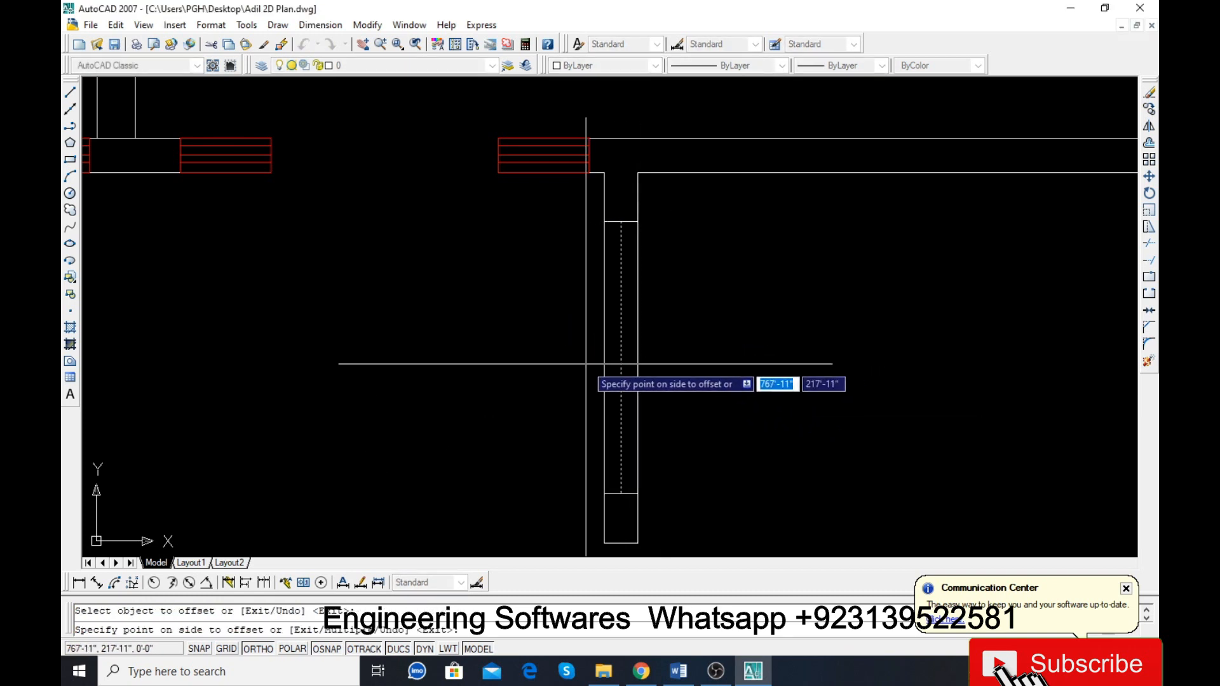
{"action": "left_click", "coordinate": [651, 364]}
{"action": "left_click", "coordinate": [643, 362]}
{"action": "left_click", "coordinate": [591, 367]}
{"action": "key", "text": "Escape"}
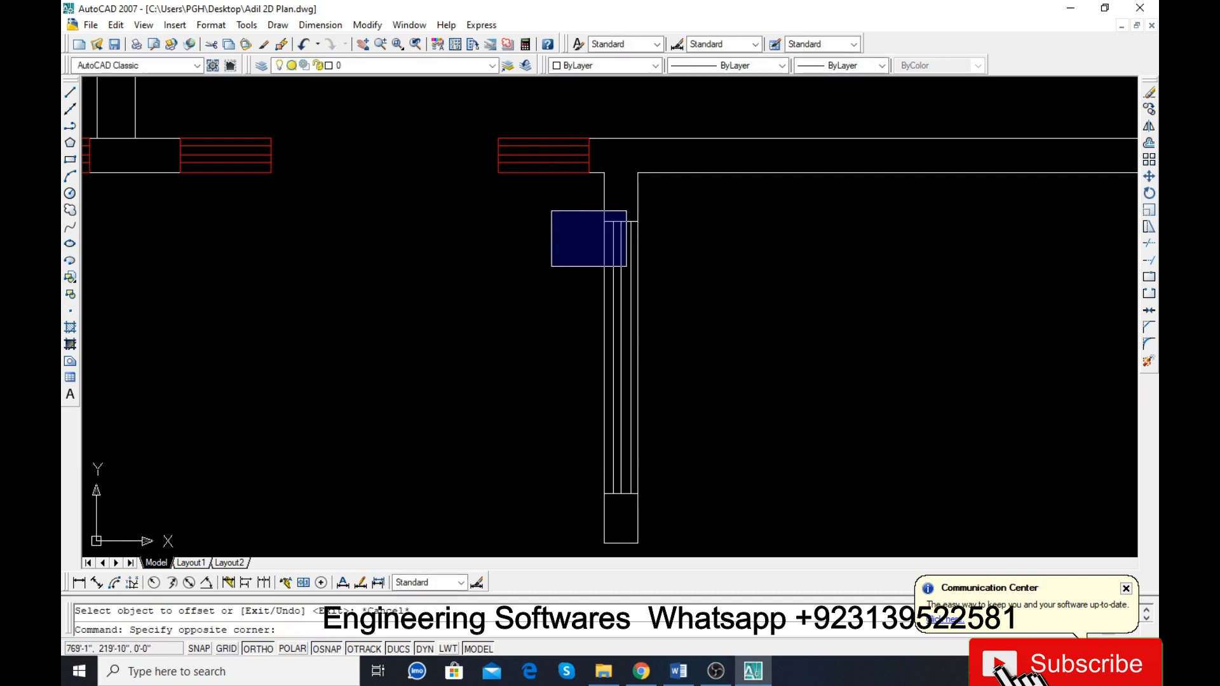
Step: Colour all lines of the drawing room window red and save the drawing
{"action": "left_click", "coordinate": [657, 503]}
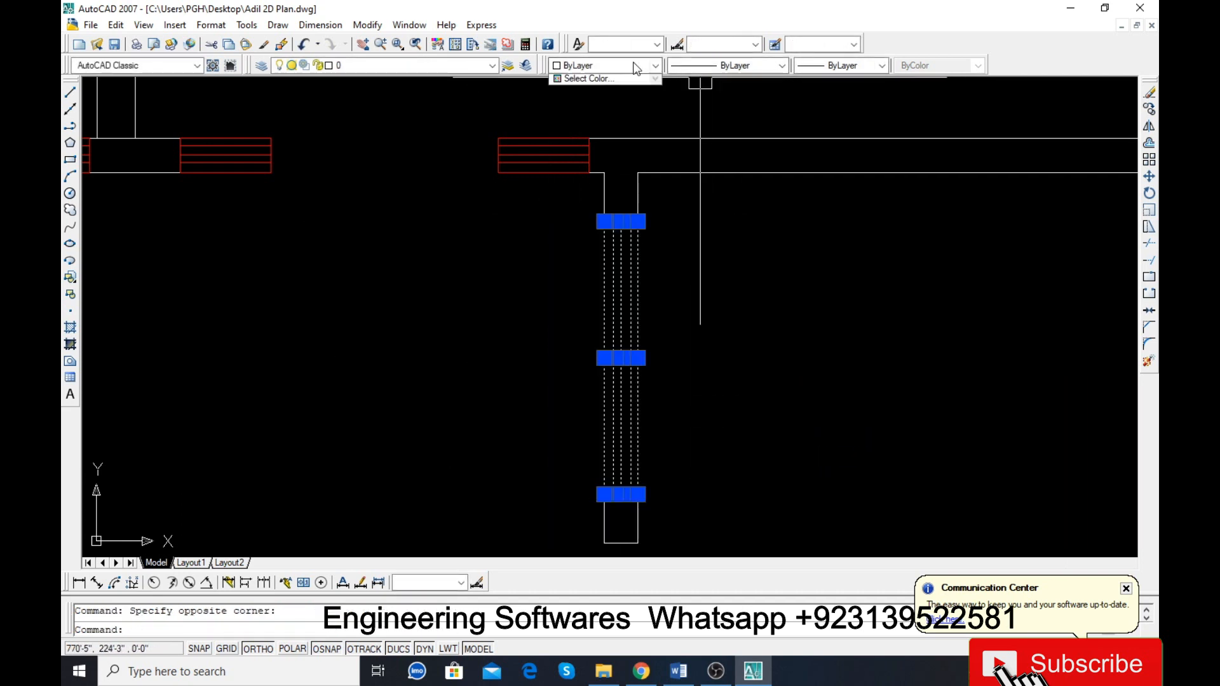
{"action": "left_click", "coordinate": [607, 104]}
{"action": "key", "text": "Escape"}
{"action": "scroll", "coordinate": [599, 273], "scroll_direction": "down", "scroll_amount": 3}
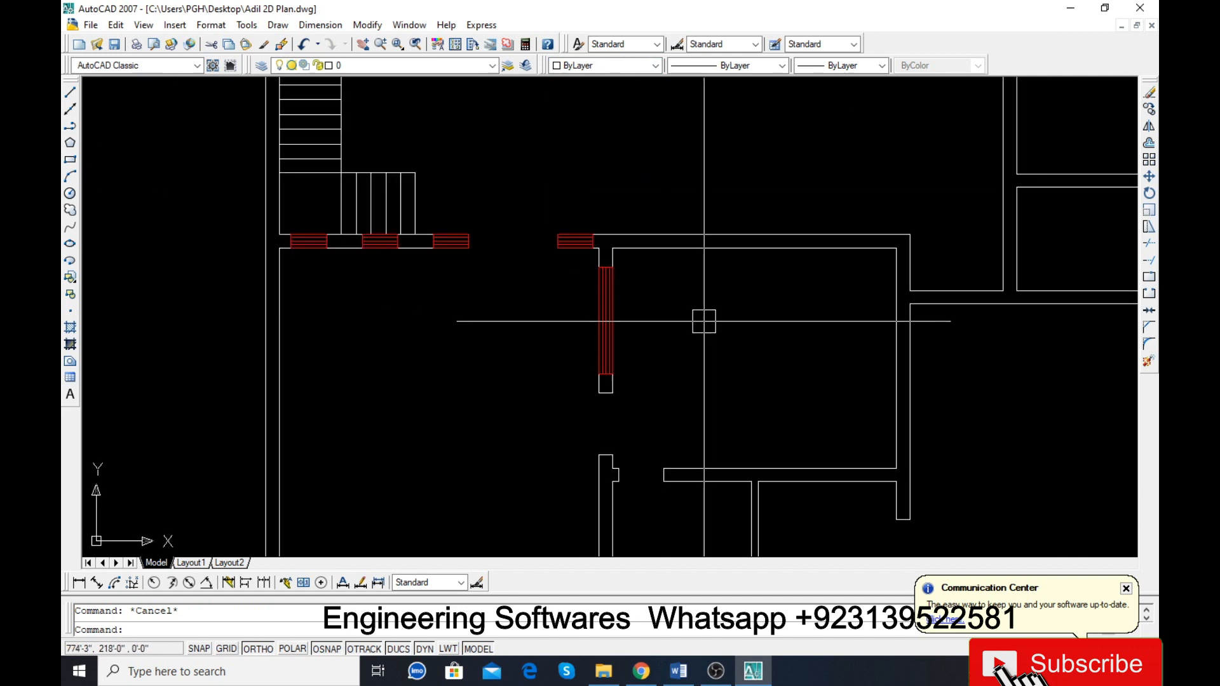
{"action": "scroll", "coordinate": [555, 221], "scroll_direction": "down", "scroll_amount": 2}
{"action": "key", "text": "ctrl+s"}
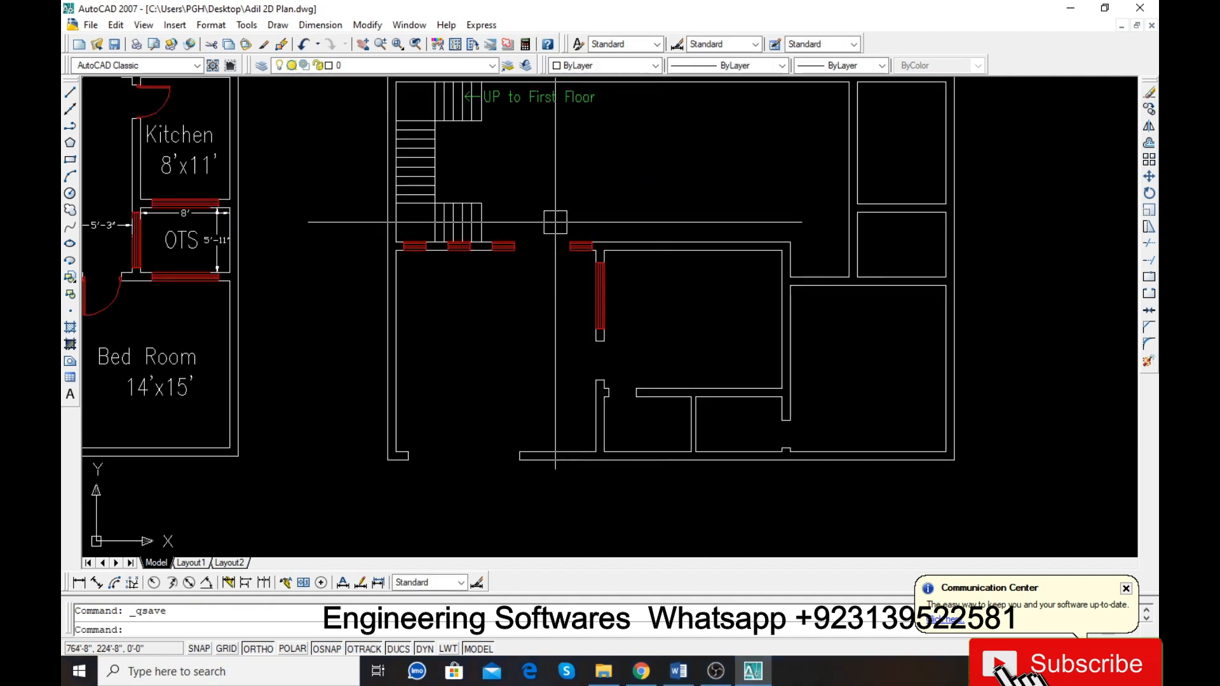
{"action": "scroll", "coordinate": [634, 477], "scroll_direction": "up", "scroll_amount": 3}
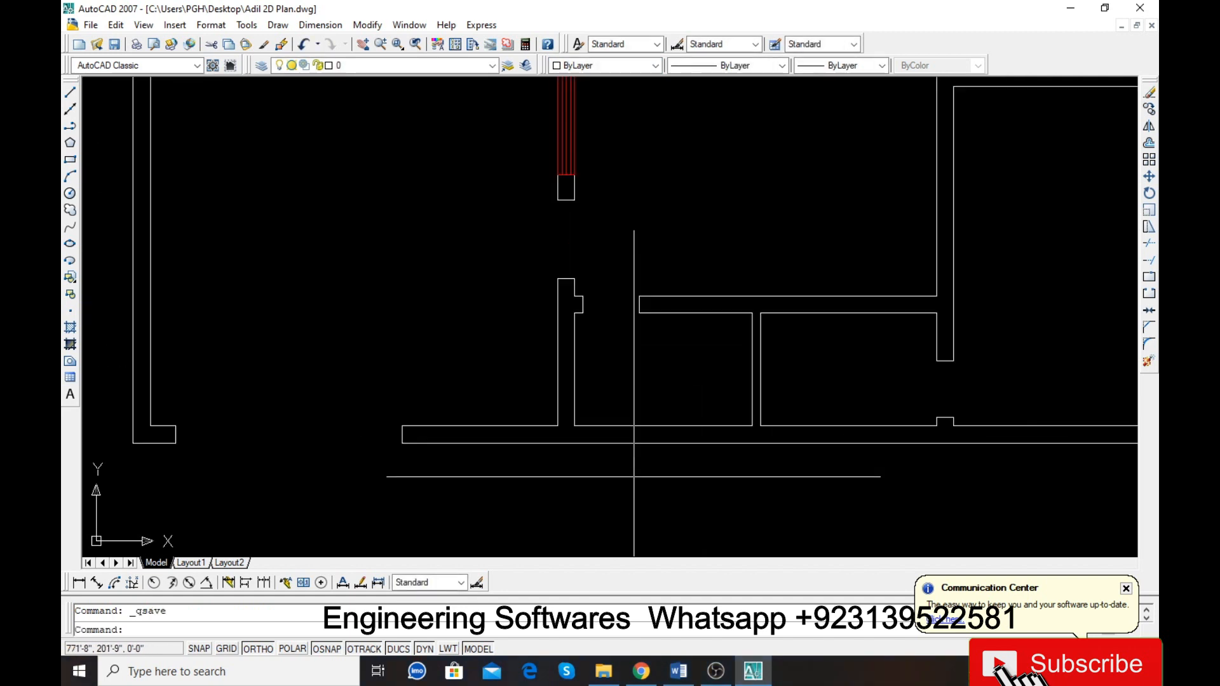
{"action": "type", "text": "l"}
{"action": "key", "text": "Return"}
{"action": "left_click", "coordinate": [662, 442]}
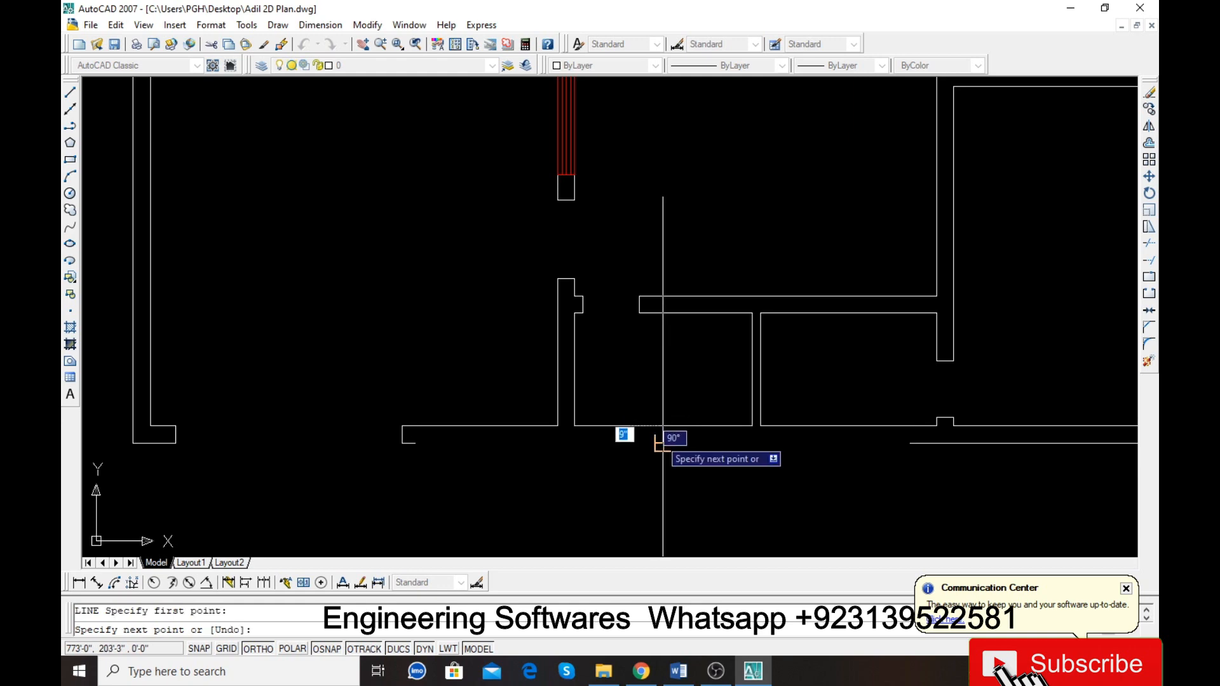
{"action": "scroll", "coordinate": [662, 443], "scroll_direction": "down", "scroll_amount": 6}
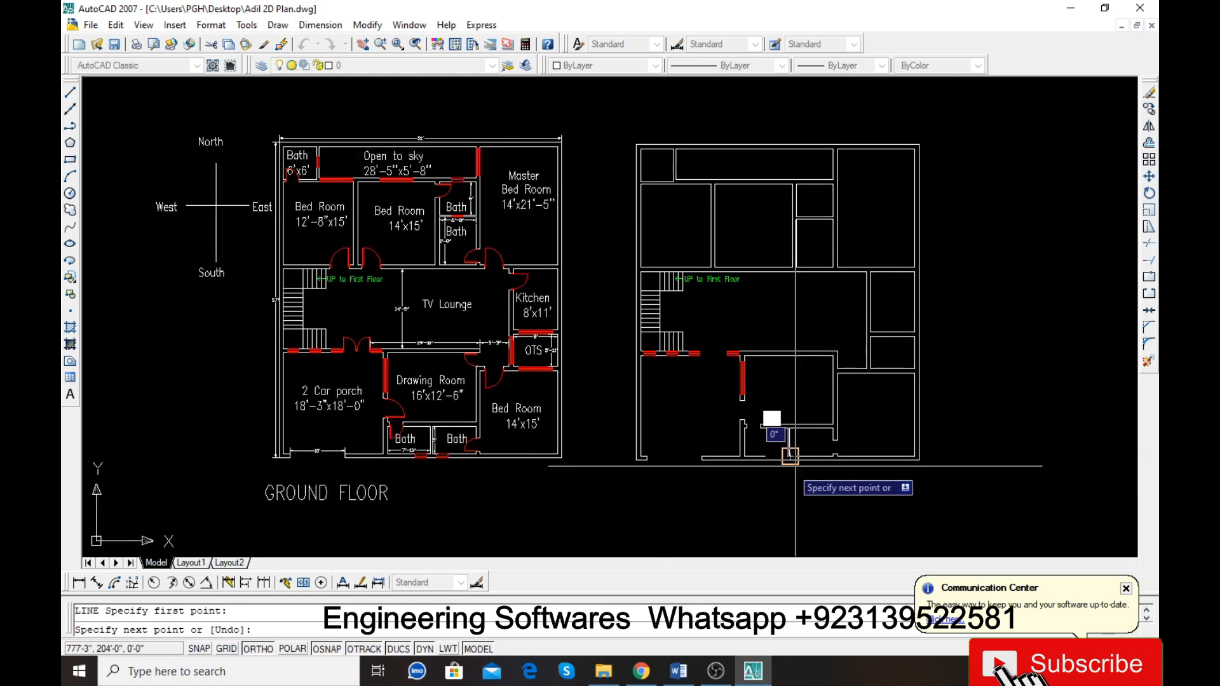
{"action": "scroll", "coordinate": [450, 464], "scroll_direction": "up", "scroll_amount": 6}
{"action": "key", "text": "Escape"}
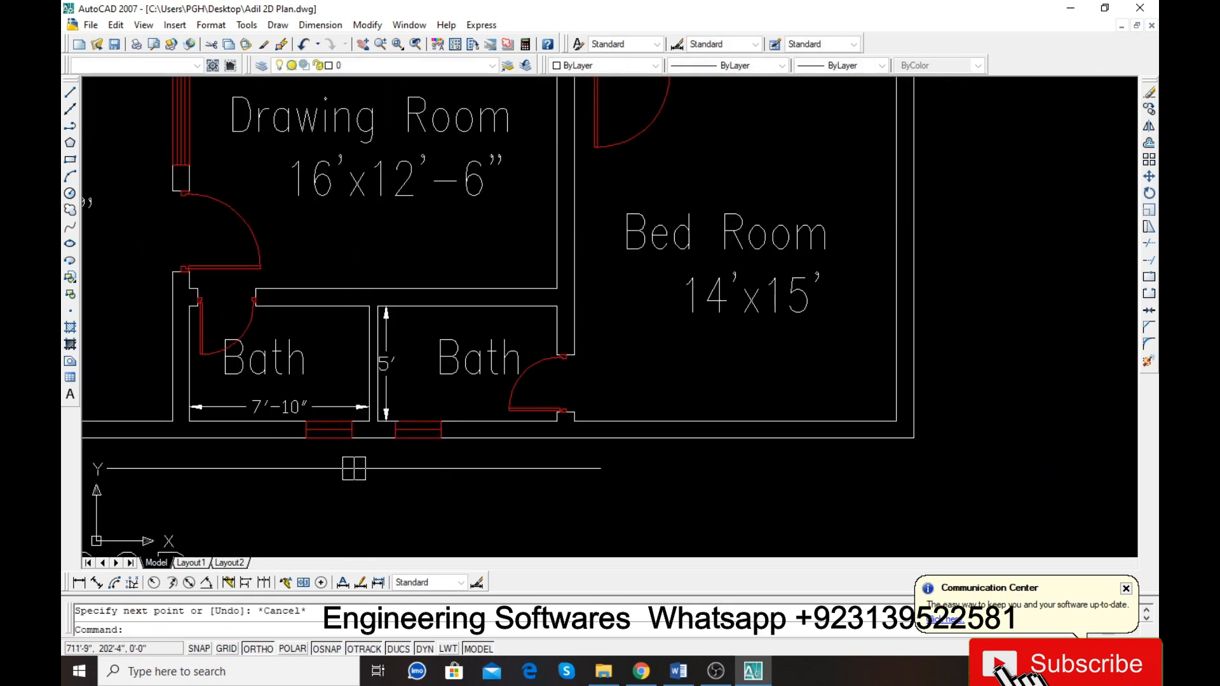
Step: Draw vertical lines from both faces of the partition between the two south baths down past the outer wall
{"action": "scroll", "coordinate": [460, 412], "scroll_direction": "down", "scroll_amount": 4}
{"action": "scroll", "coordinate": [1046, 429], "scroll_direction": "up", "scroll_amount": 5}
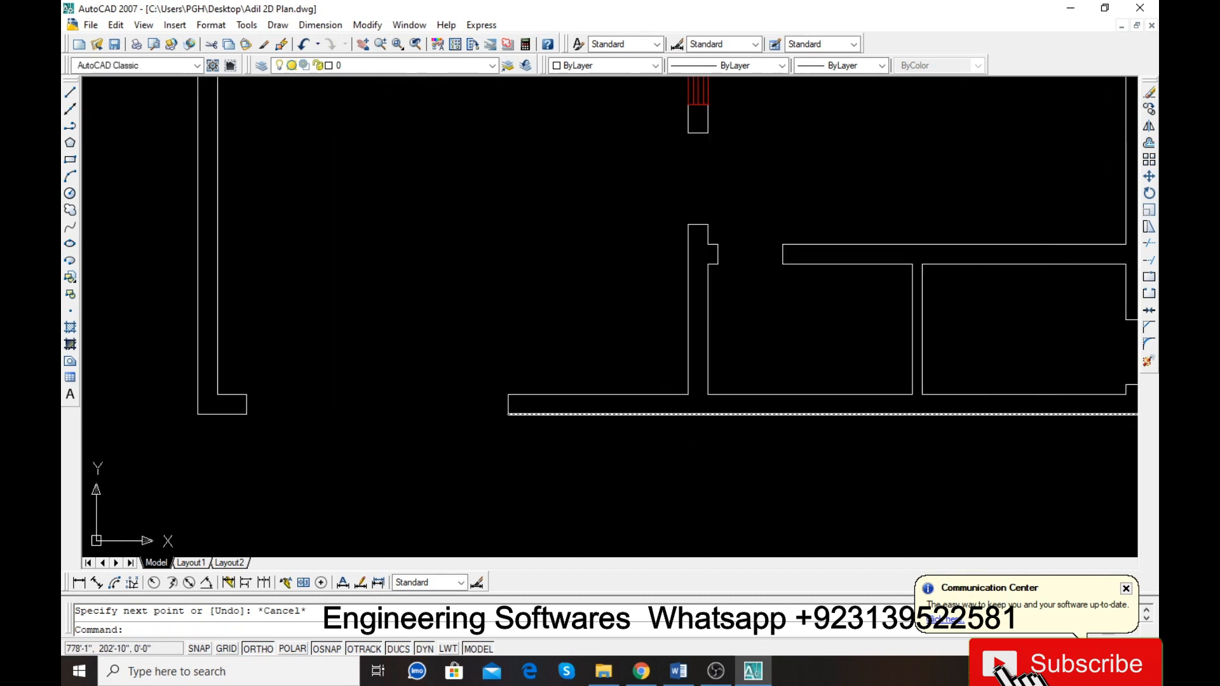
{"action": "type", "text": "l"}
{"action": "key", "text": "Return"}
{"action": "left_click", "coordinate": [912, 394]}
{"action": "left_click", "coordinate": [904, 472]}
{"action": "key", "text": "Return"}
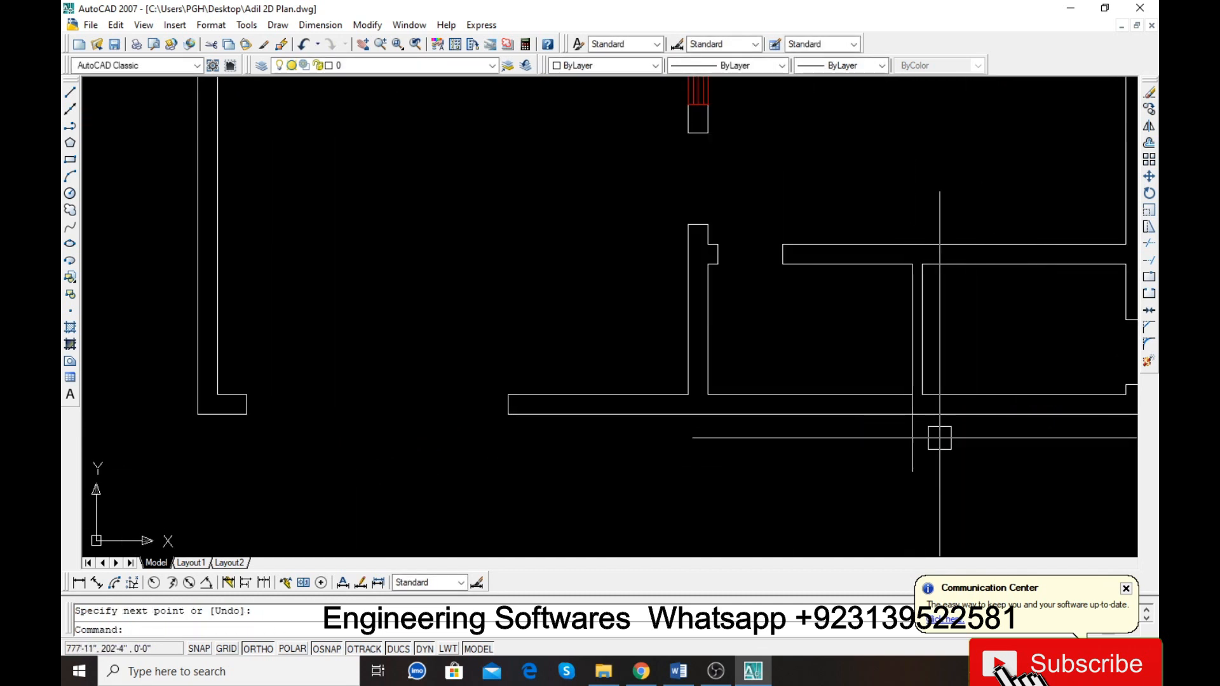
{"action": "key", "text": "Return"}
{"action": "left_click", "coordinate": [922, 394]}
{"action": "left_click", "coordinate": [924, 506]}
{"action": "key", "text": "Return"}
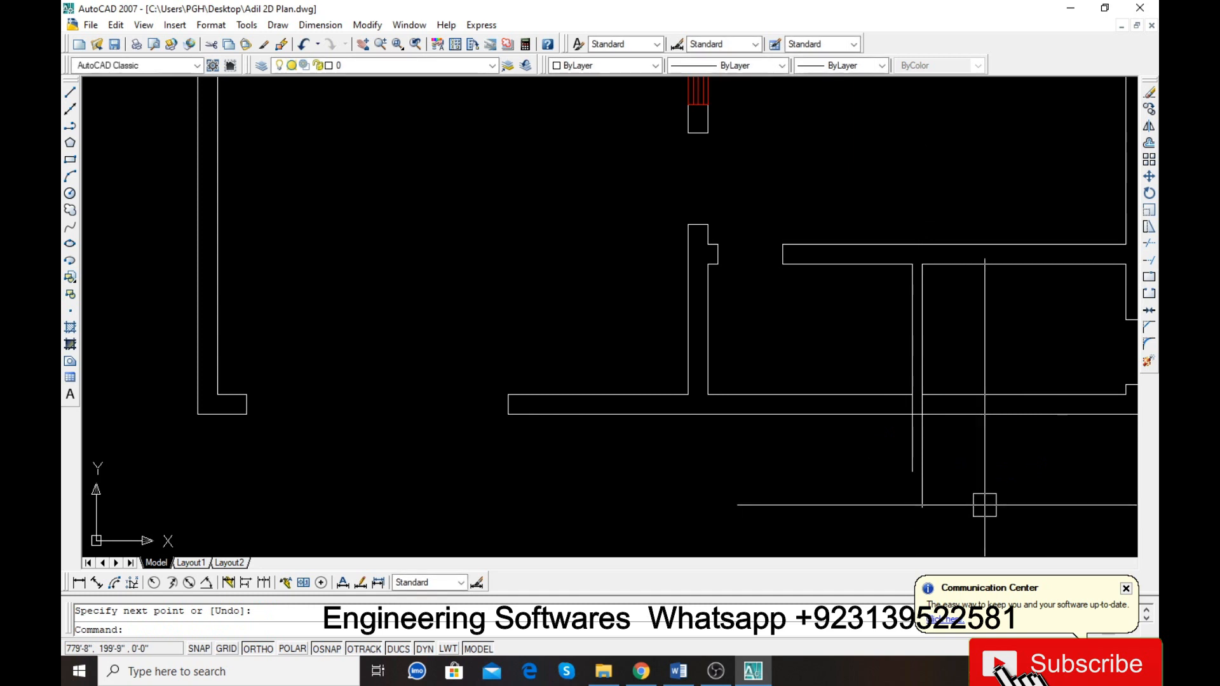
Step: Offset the two vertical lines below the bath partition 9" outward and erase the original pair
{"action": "type", "text": "o"}
{"action": "key", "text": "Return"}
{"action": "type", "text": "9"}
{"action": "key", "text": "Return"}
{"action": "left_click", "coordinate": [923, 476]}
{"action": "left_click", "coordinate": [958, 479]}
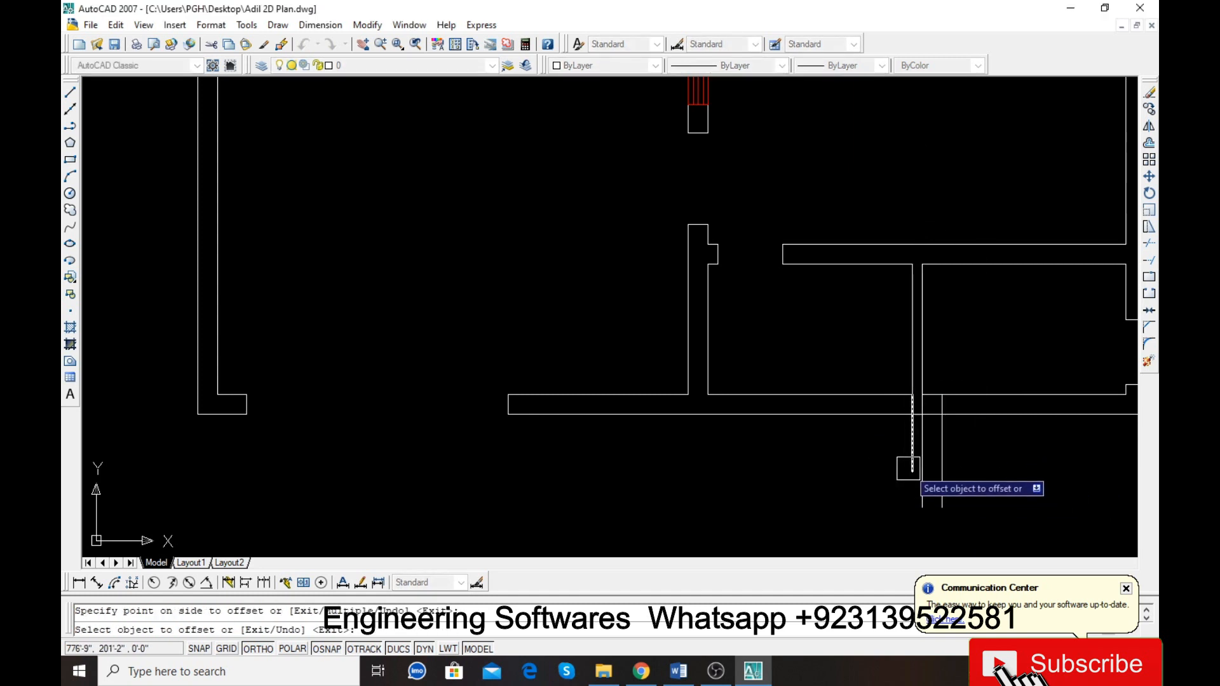
{"action": "left_click", "coordinate": [910, 469]}
{"action": "left_click", "coordinate": [899, 475]}
{"action": "key", "text": "Return"}
{"action": "left_click", "coordinate": [921, 483]}
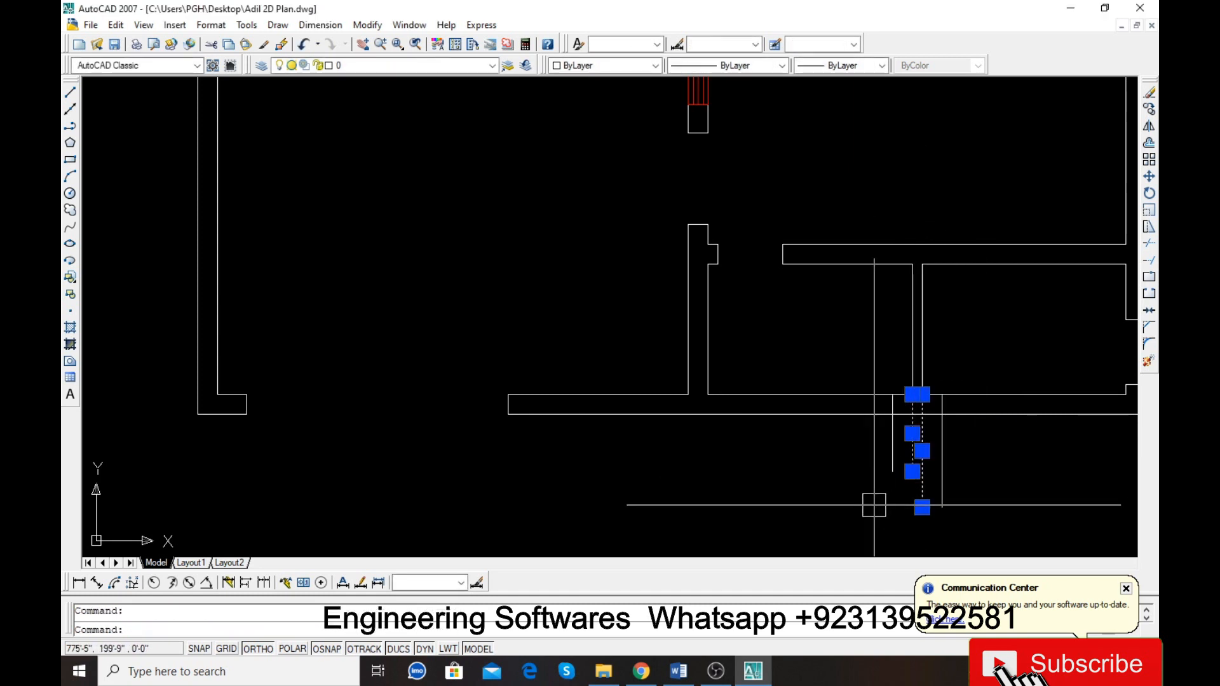
{"action": "key", "text": "Delete"}
Step: Offset the two remaining vertical lines 24" outward to mark the far sides of both bath windows
{"action": "type", "text": "o"}
{"action": "key", "text": "Return"}
{"action": "type", "text": "24"}
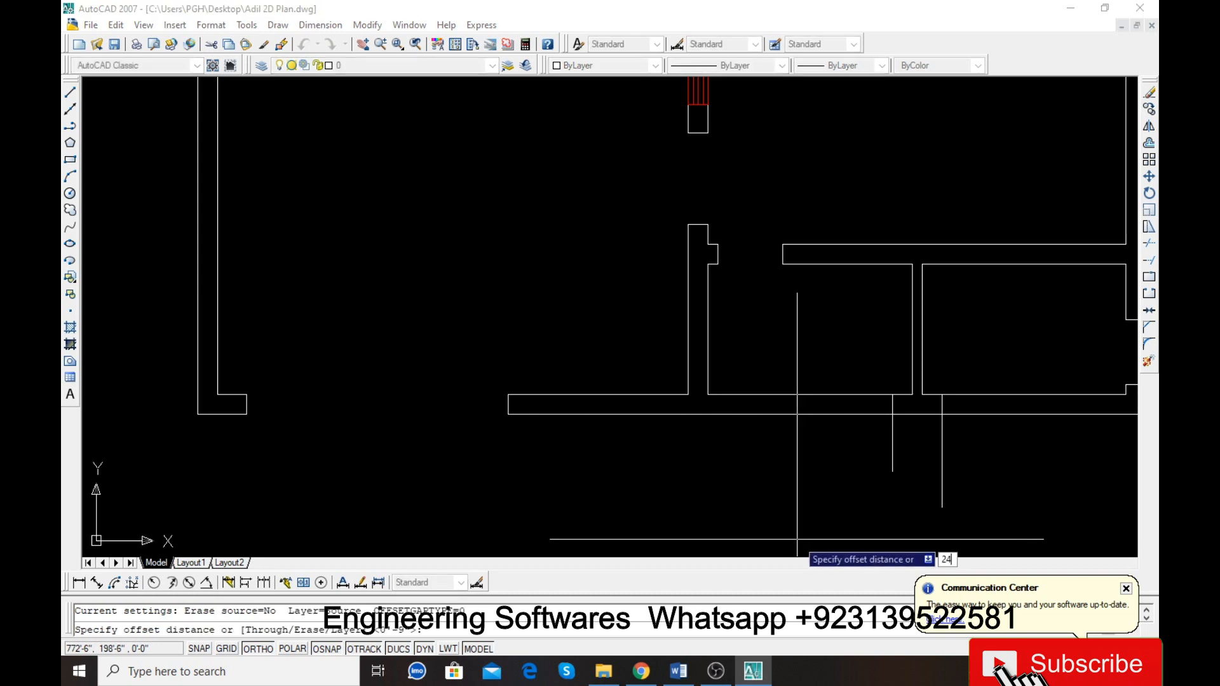
{"action": "key", "text": "Return"}
{"action": "left_click", "coordinate": [942, 475]}
{"action": "left_click", "coordinate": [949, 480]}
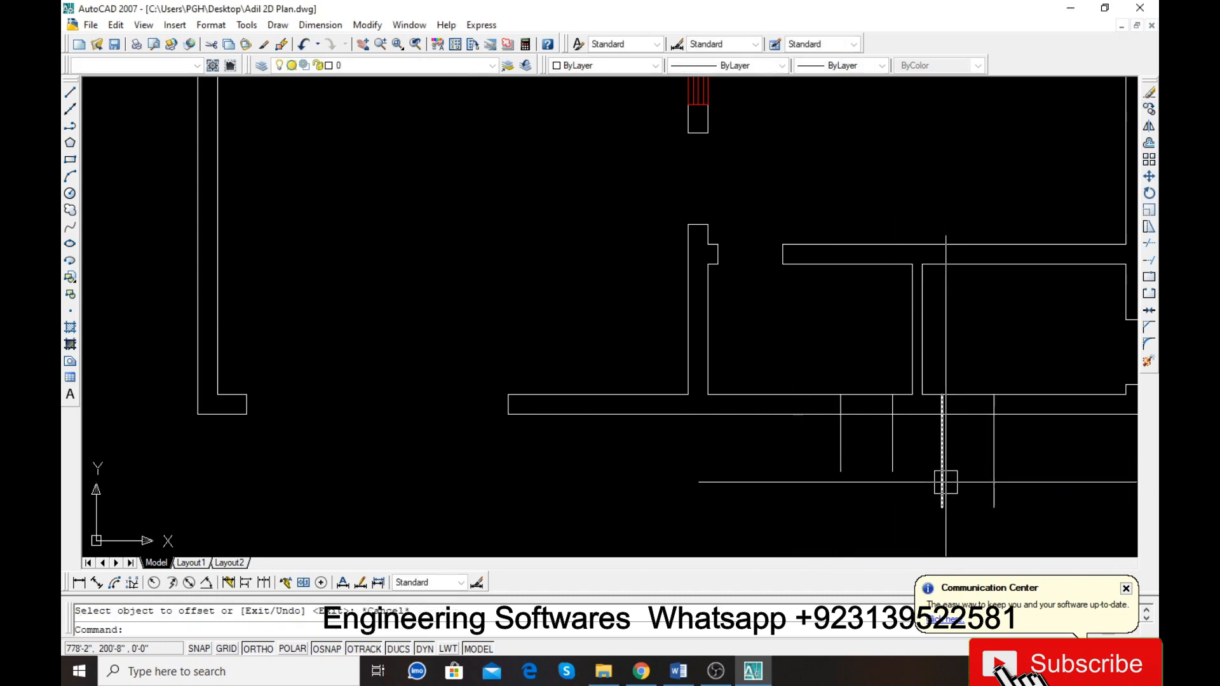
{"action": "key", "text": "Return"}
Step: Trim off the ends of the four vertical window marks that overhang south of the outer wall
{"action": "type", "text": "tr"}
{"action": "key", "text": "Return"}
{"action": "key", "text": "Return"}
{"action": "left_click", "coordinate": [1081, 465]}
{"action": "left_click", "coordinate": [781, 451]}
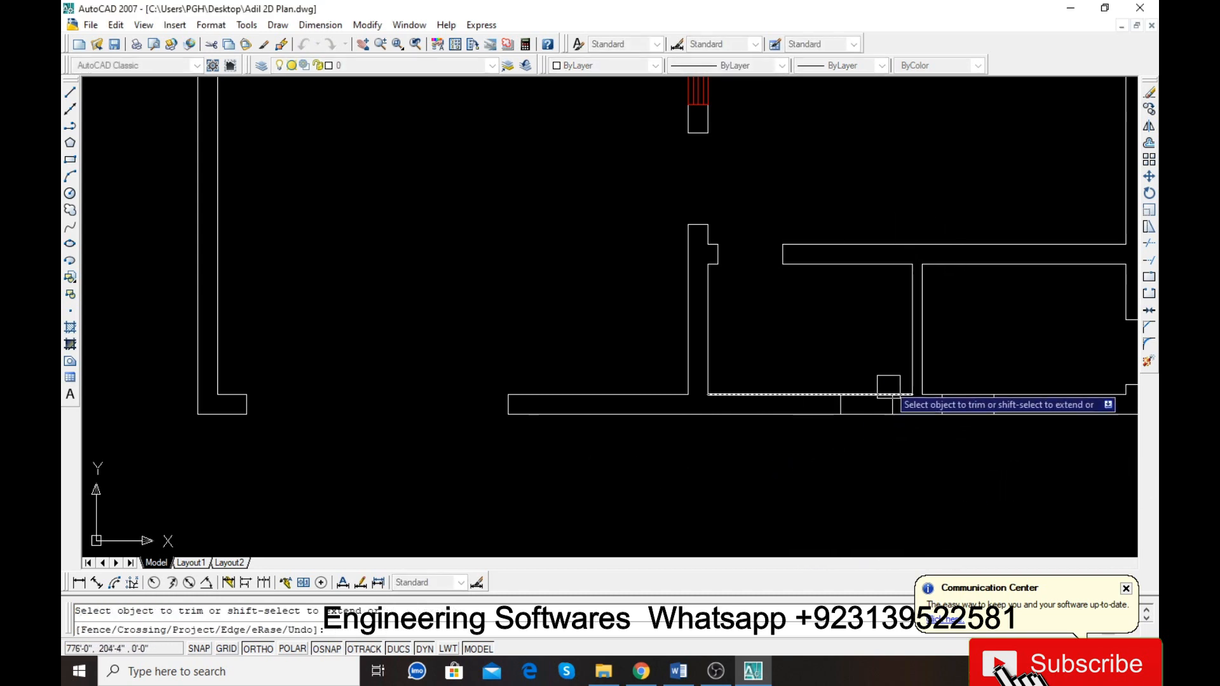
Step: Trim the south wall lines between each pair of marks to open both bath windows
{"action": "left_click", "coordinate": [870, 352]}
{"action": "left_click", "coordinate": [860, 468]}
{"action": "left_click", "coordinate": [983, 357]}
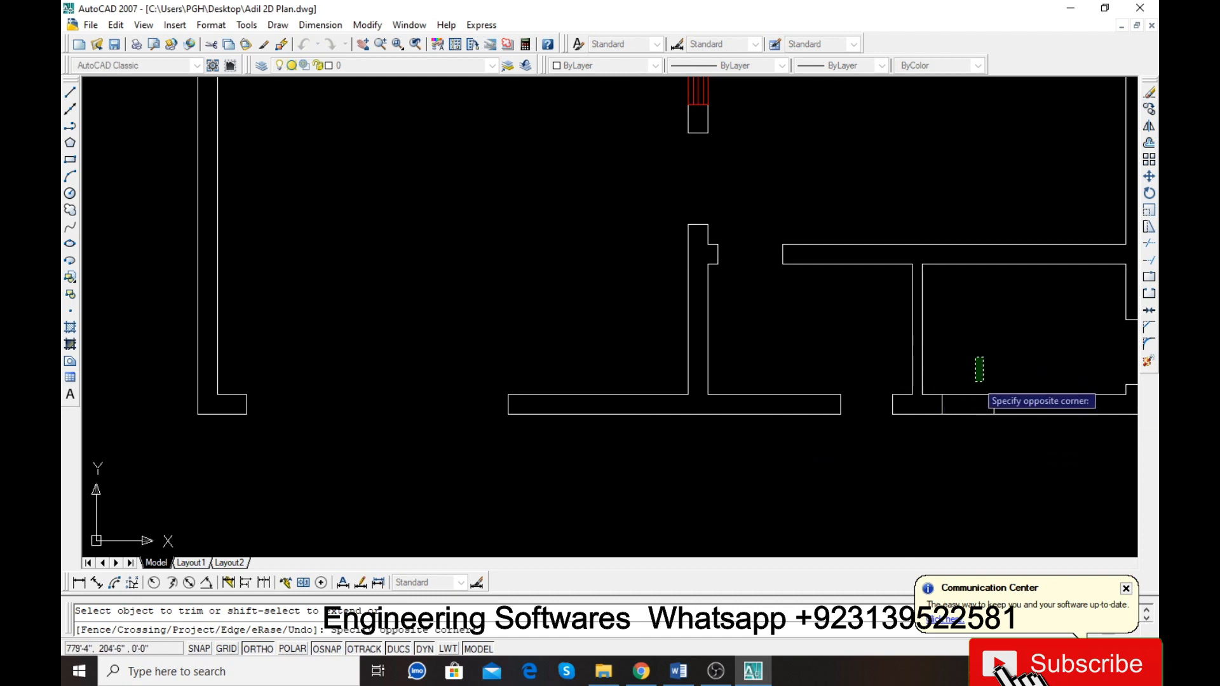
{"action": "left_click", "coordinate": [972, 440]}
{"action": "key", "text": "Return"}
Step: Draw three horizontal lines across the western bath window opening, one at each wall face and one midway between them
{"action": "type", "text": "l"}
{"action": "key", "text": "Return"}
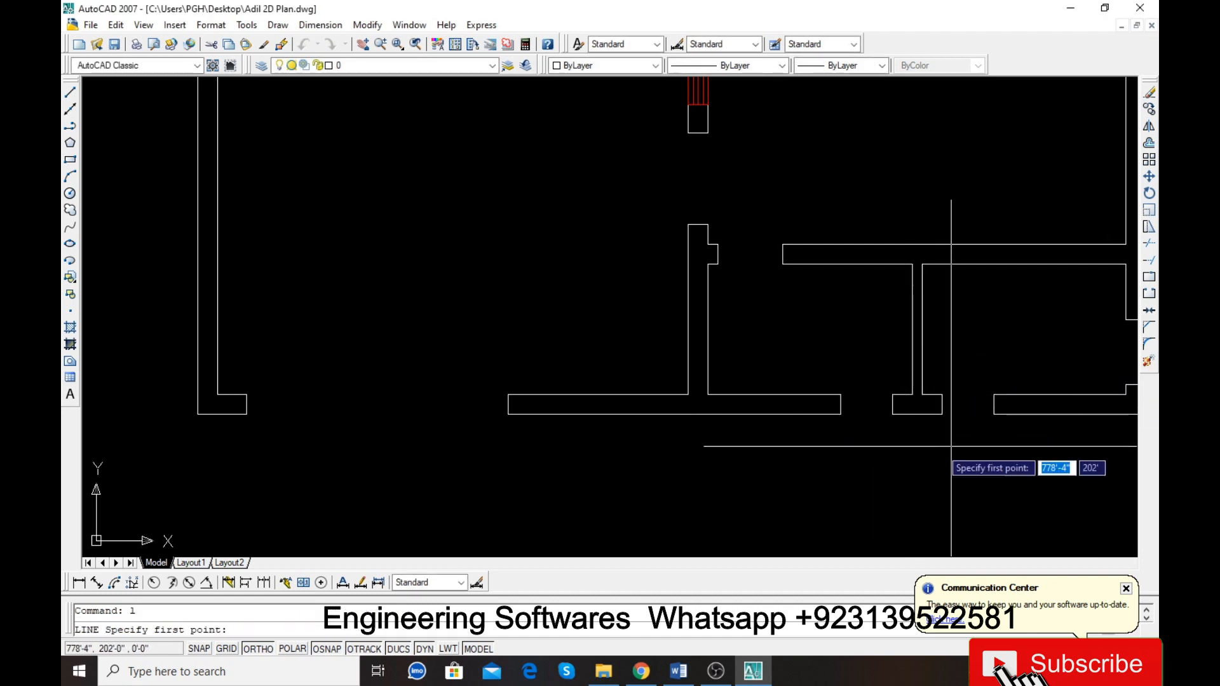
{"action": "scroll", "coordinate": [893, 410], "scroll_direction": "up", "scroll_amount": 3}
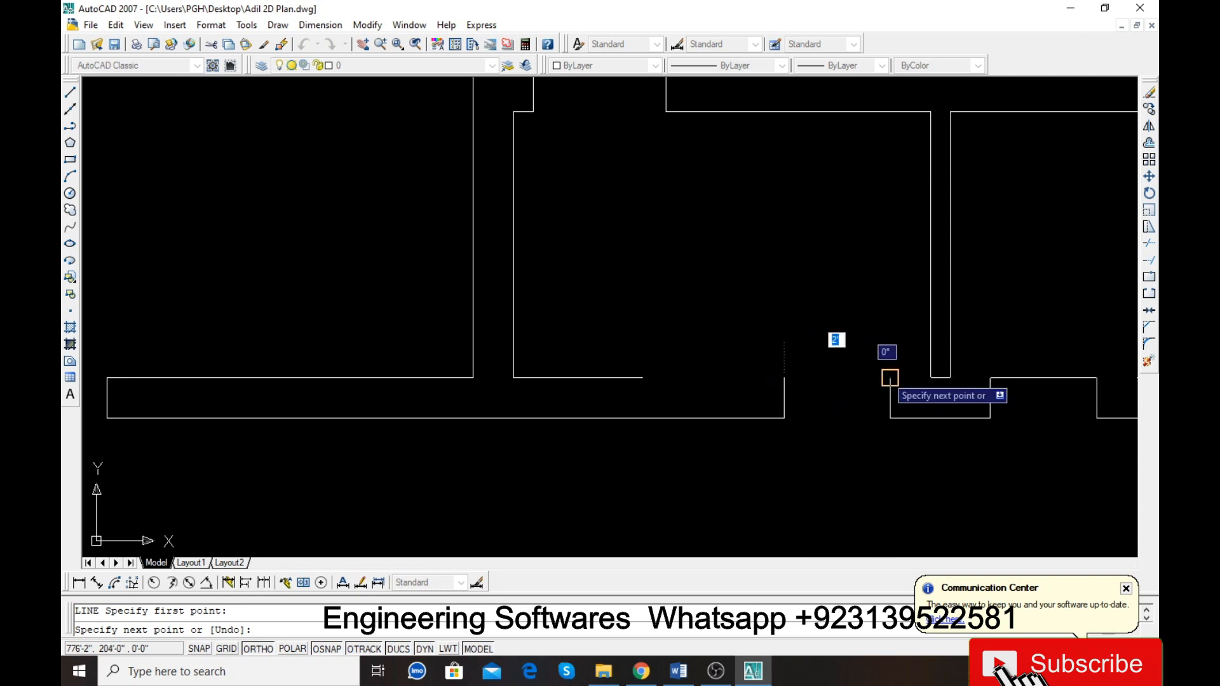
{"action": "key", "text": "Return"}
{"action": "key", "text": "Return"}
{"action": "left_click", "coordinate": [889, 418]}
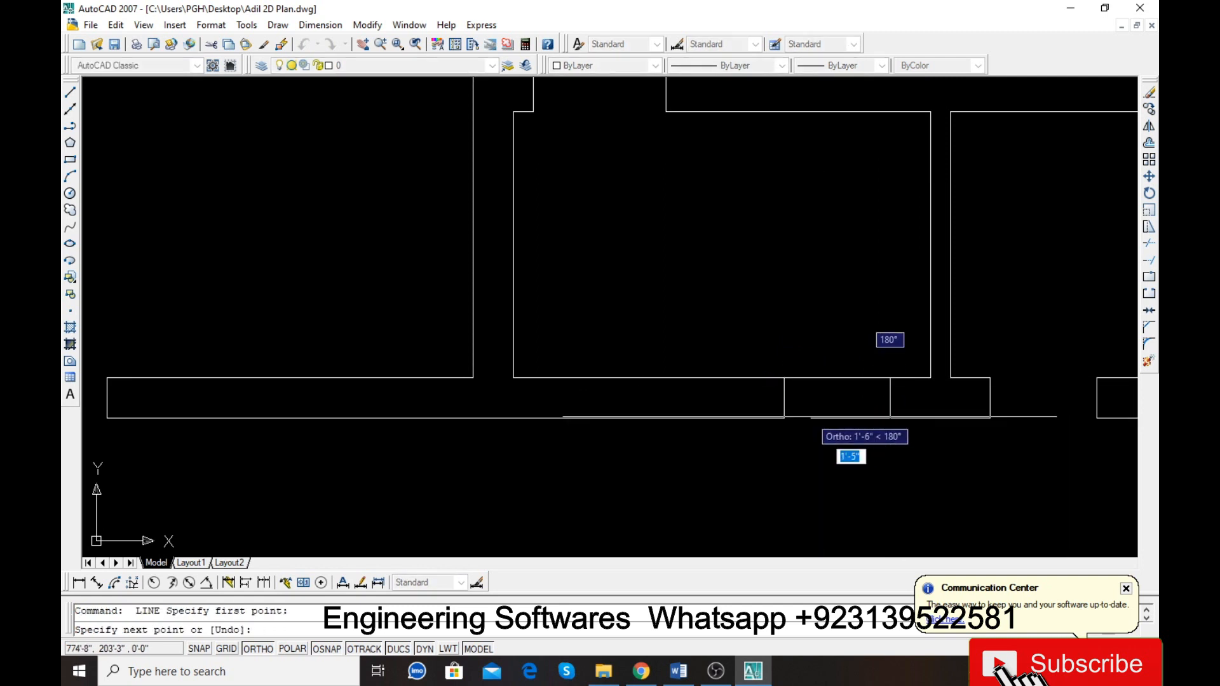
{"action": "key", "text": "Return"}
{"action": "key", "text": "Return"}
{"action": "left_click", "coordinate": [784, 398]}
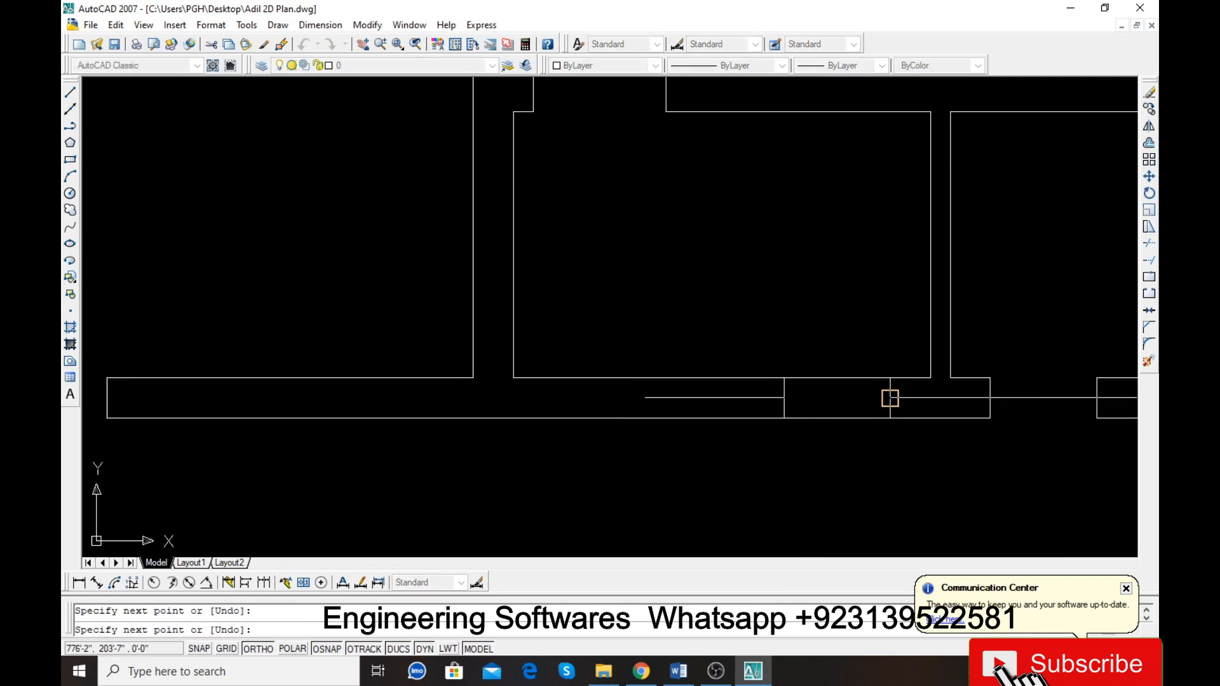
{"action": "left_click", "coordinate": [890, 398]}
{"action": "key", "text": "Return"}
Step: Color all lines of the western bath window red
{"action": "left_click", "coordinate": [762, 332]}
{"action": "left_click", "coordinate": [909, 463]}
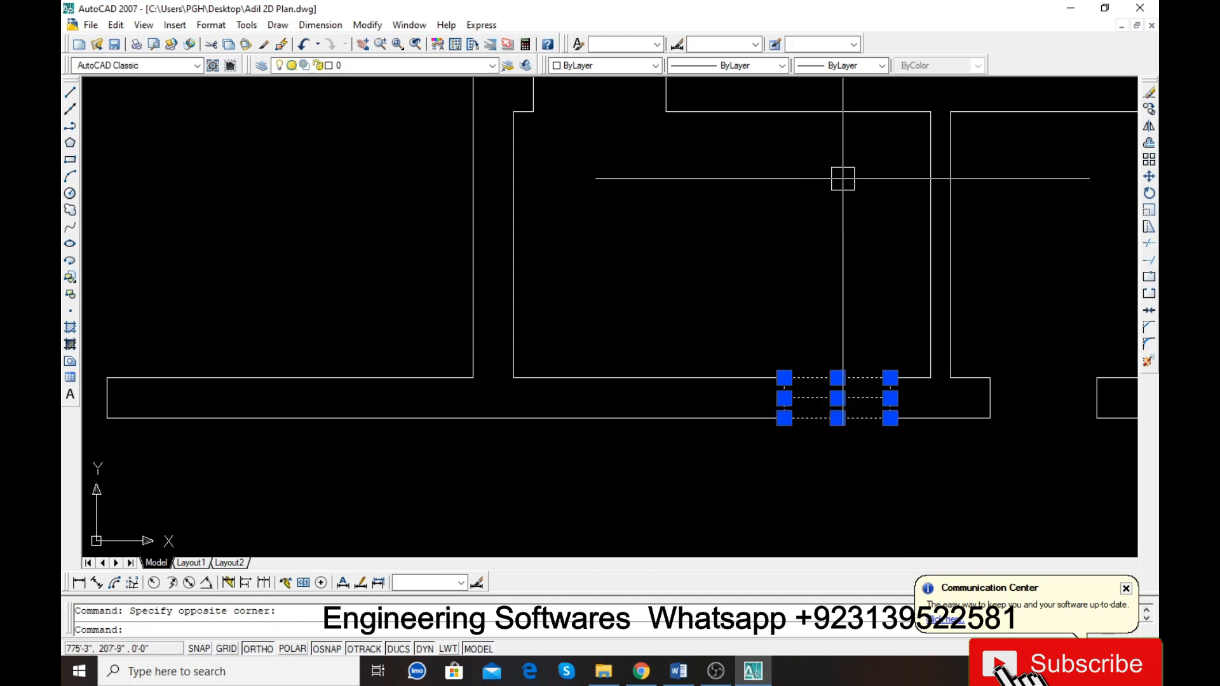
{"action": "left_click", "coordinate": [870, 169]}
{"action": "left_click", "coordinate": [803, 180]}
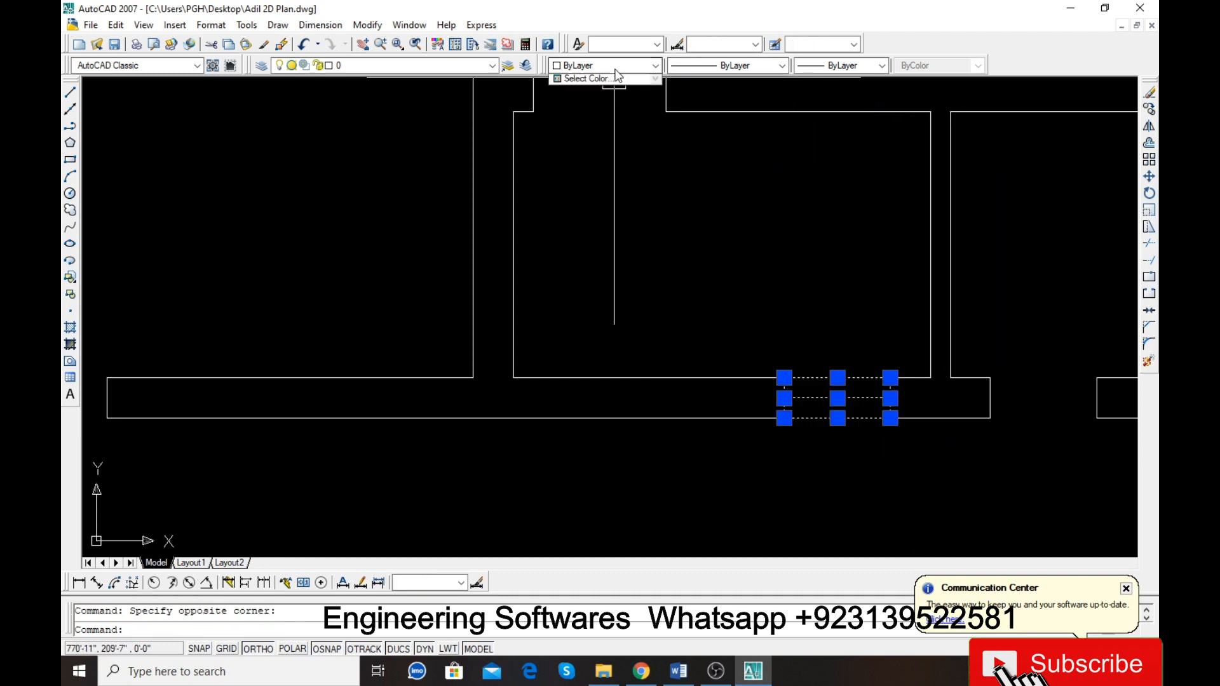
{"action": "left_click", "coordinate": [581, 104]}
{"action": "key", "text": "Escape"}
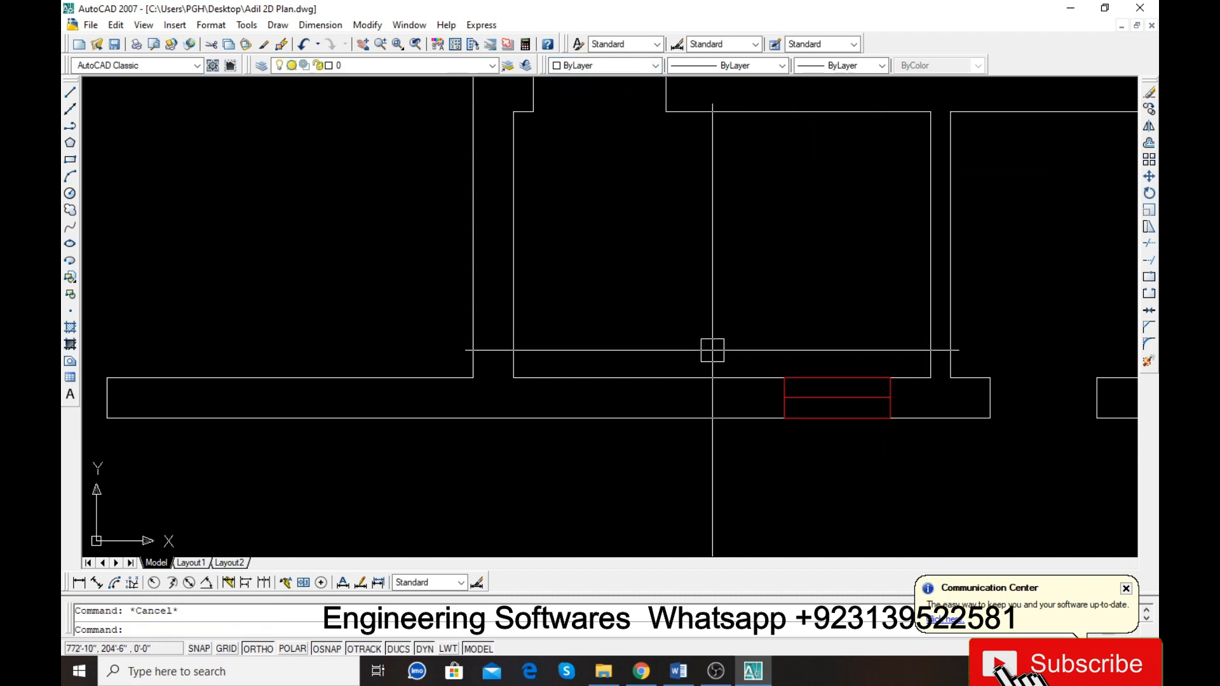
Step: Copy the red window symbol into the eastern bath's window opening and save the drawing
{"action": "type", "text": "co"}
{"action": "key", "text": "Return"}
{"action": "left_click", "coordinate": [892, 474]}
{"action": "key", "text": "Return"}
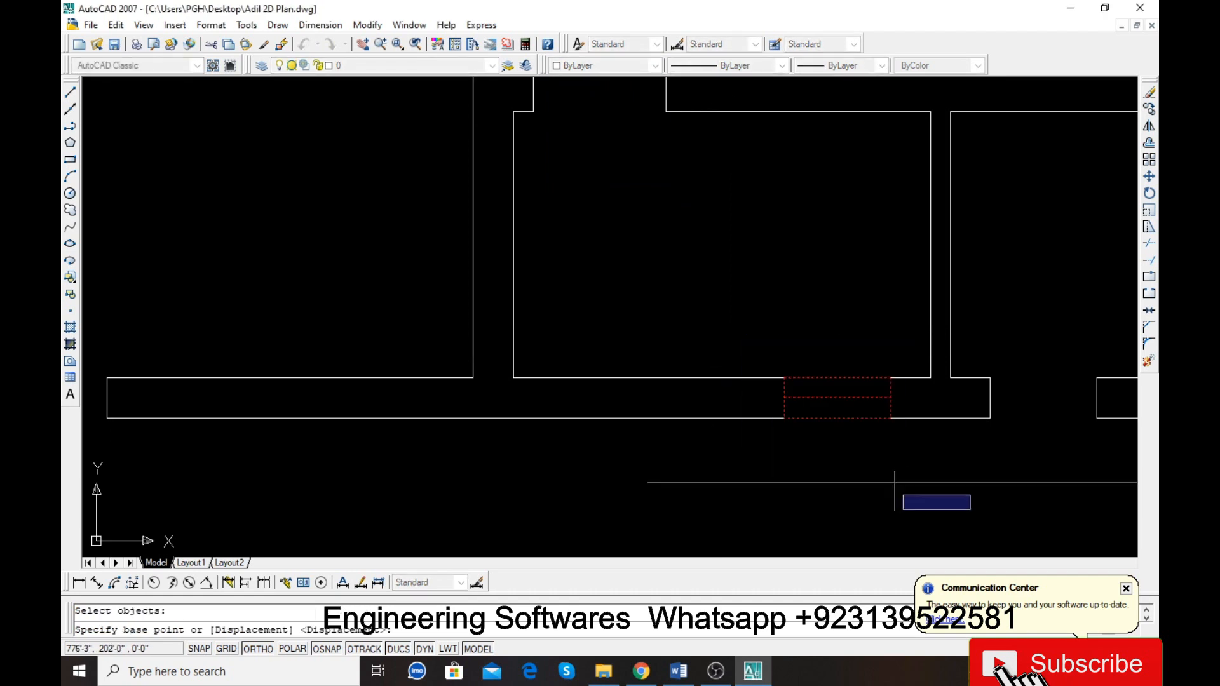
{"action": "left_click", "coordinate": [784, 418]}
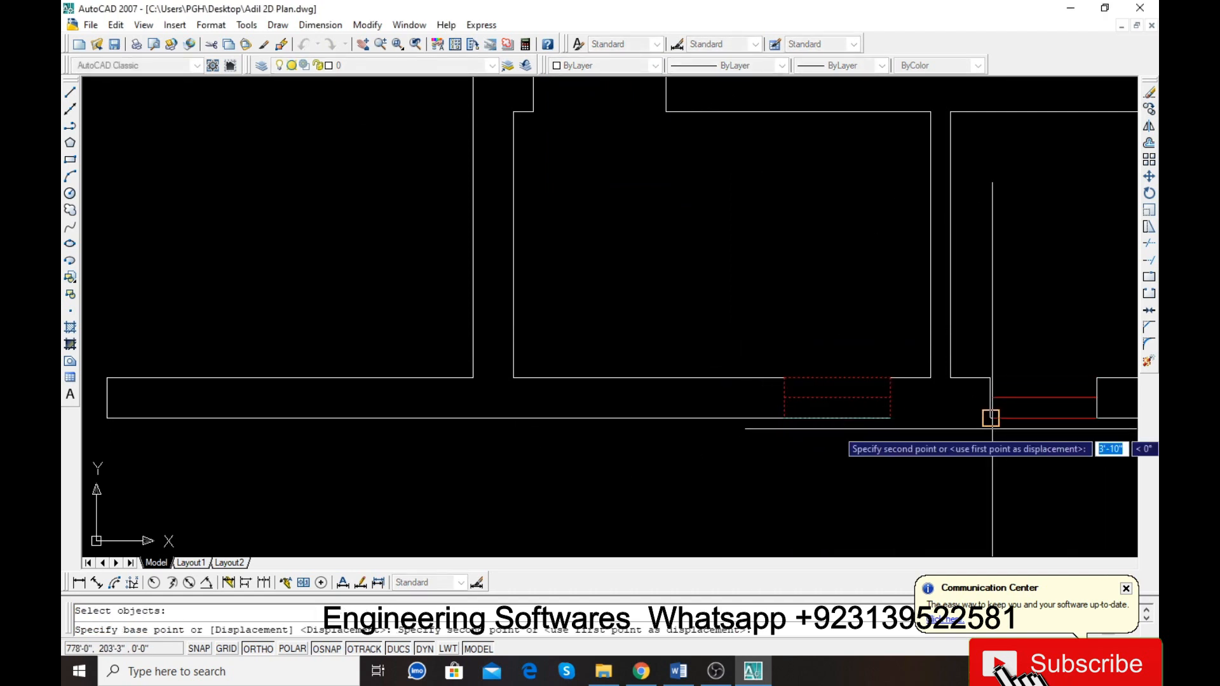
{"action": "left_click", "coordinate": [990, 418]}
{"action": "key", "text": "Escape"}
{"action": "scroll", "coordinate": [653, 417], "scroll_direction": "down", "scroll_amount": 4}
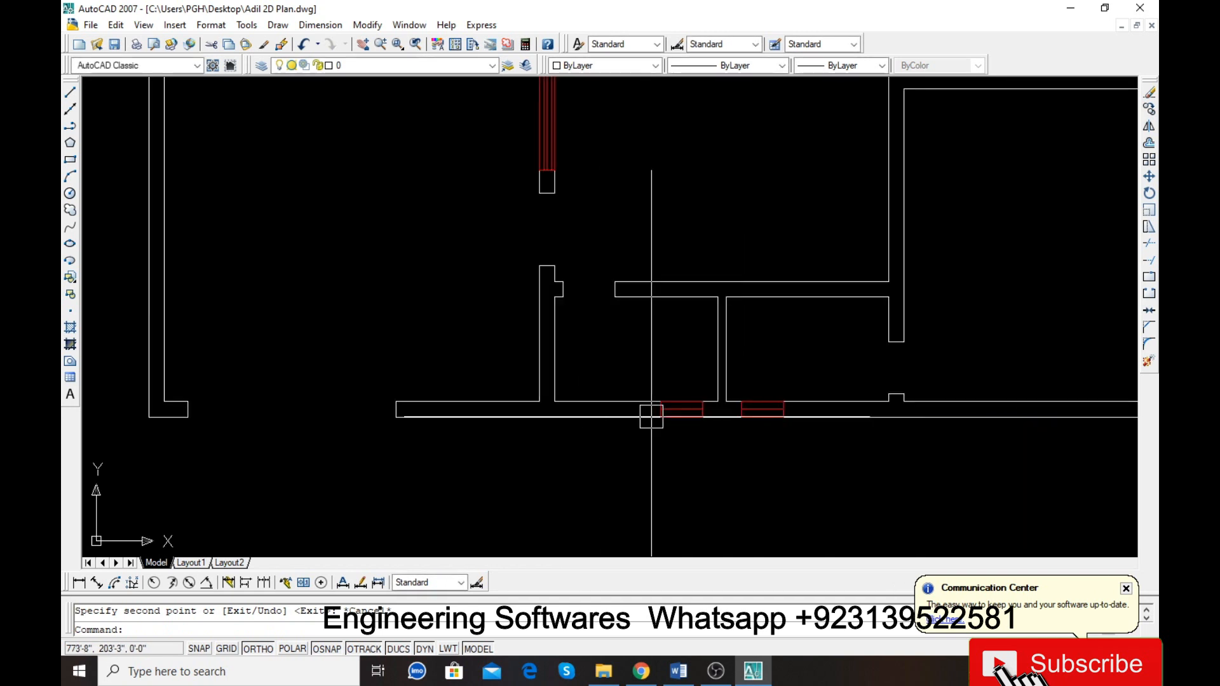
{"action": "key", "text": "ctrl+s"}
{"action": "scroll", "coordinate": [755, 401], "scroll_direction": "down", "scroll_amount": 4}
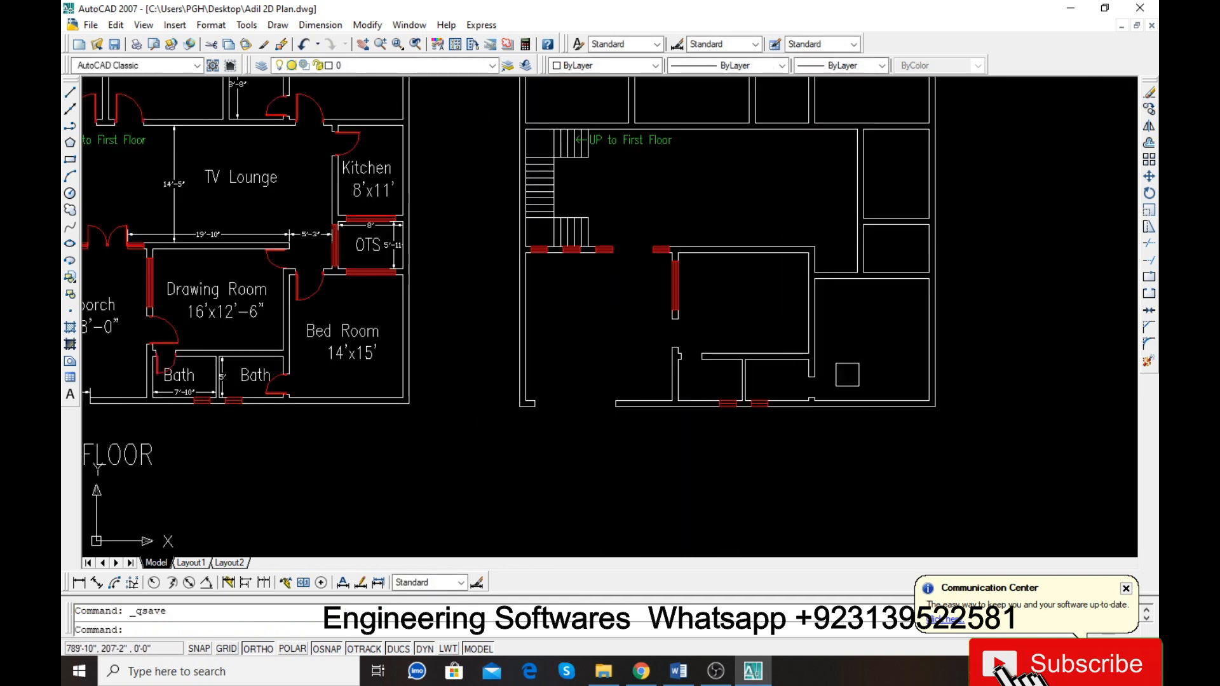
Step: Draw a short line from the drawing room's inner northeast corner across the wall thickness to the east wall's outer face
{"action": "key", "text": "Escape"}
{"action": "scroll", "coordinate": [820, 252], "scroll_direction": "up", "scroll_amount": 3}
{"action": "scroll", "coordinate": [809, 259], "scroll_direction": "up", "scroll_amount": 6}
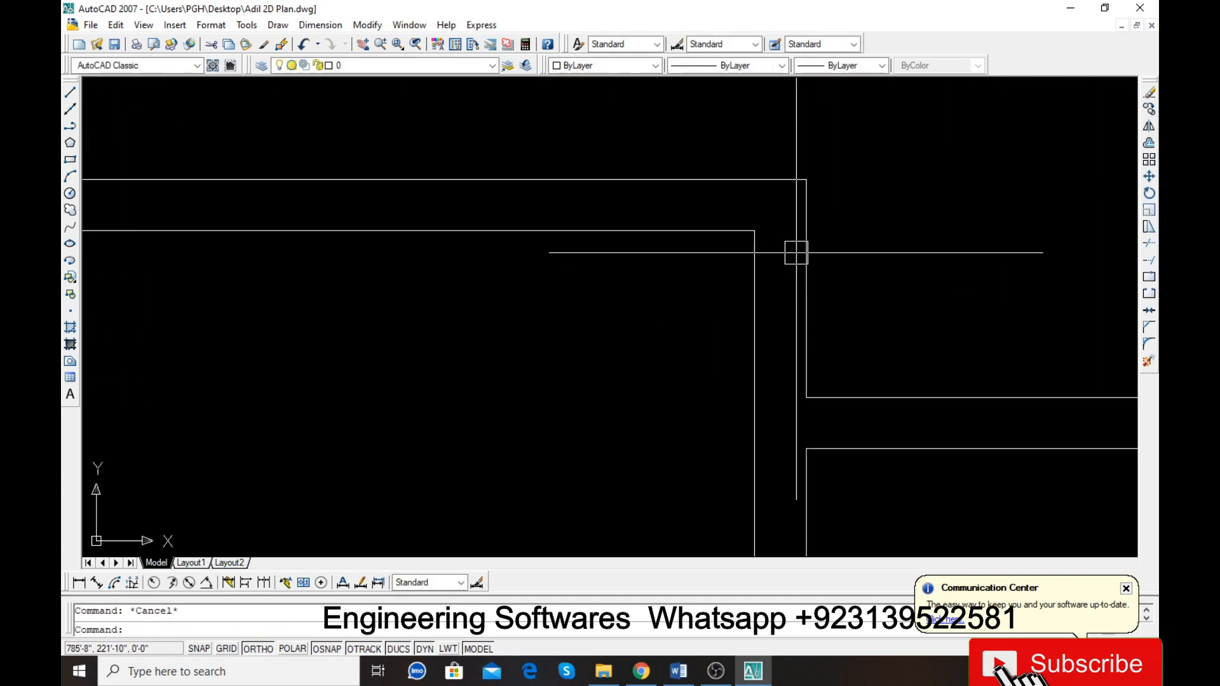
{"action": "type", "text": "l"}
{"action": "key", "text": "Return"}
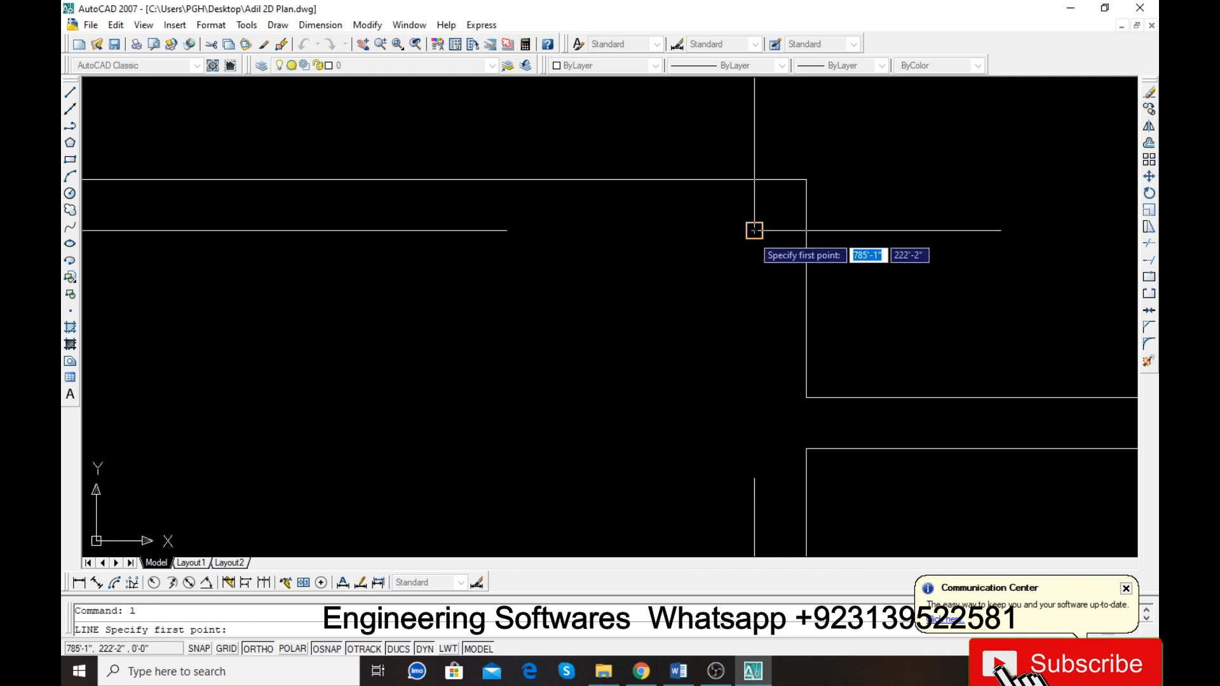
{"action": "left_click", "coordinate": [754, 230]}
{"action": "left_click", "coordinate": [803, 231]}
{"action": "key", "text": "Return"}
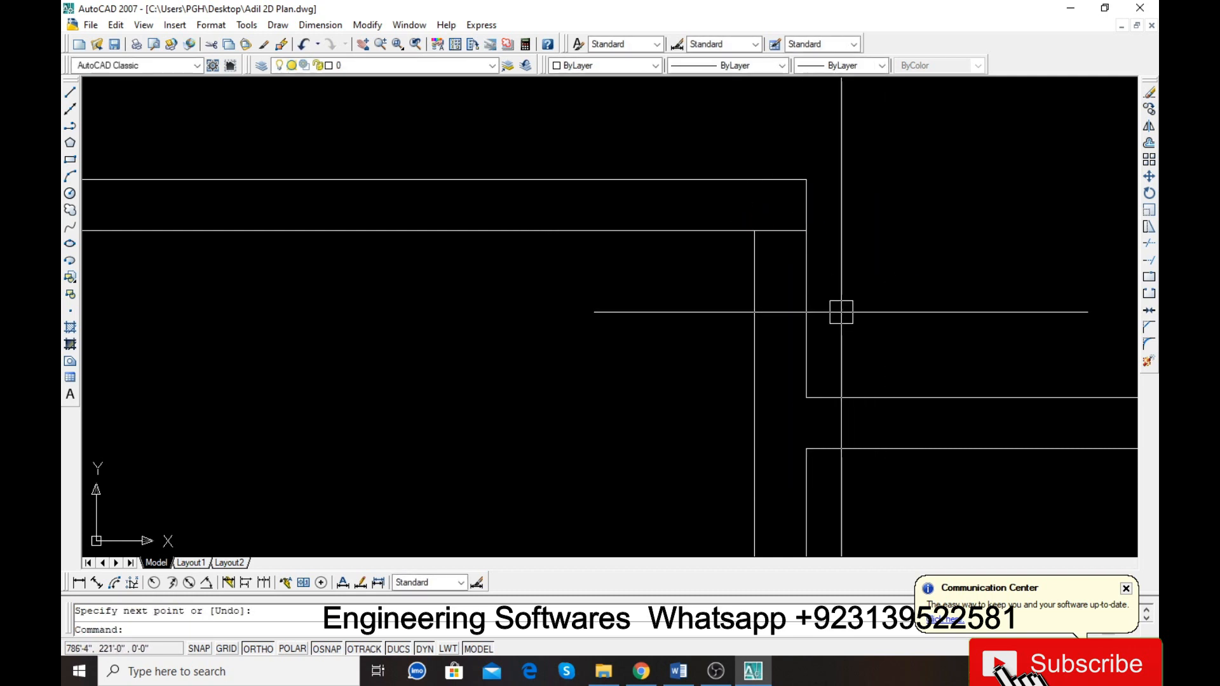
Step: Measure the stretch of wall between the drawing room's north wall and the bedroom wall with an aligned dimension, then erase it
{"action": "type", "text": "dal"}
{"action": "key", "text": "Return"}
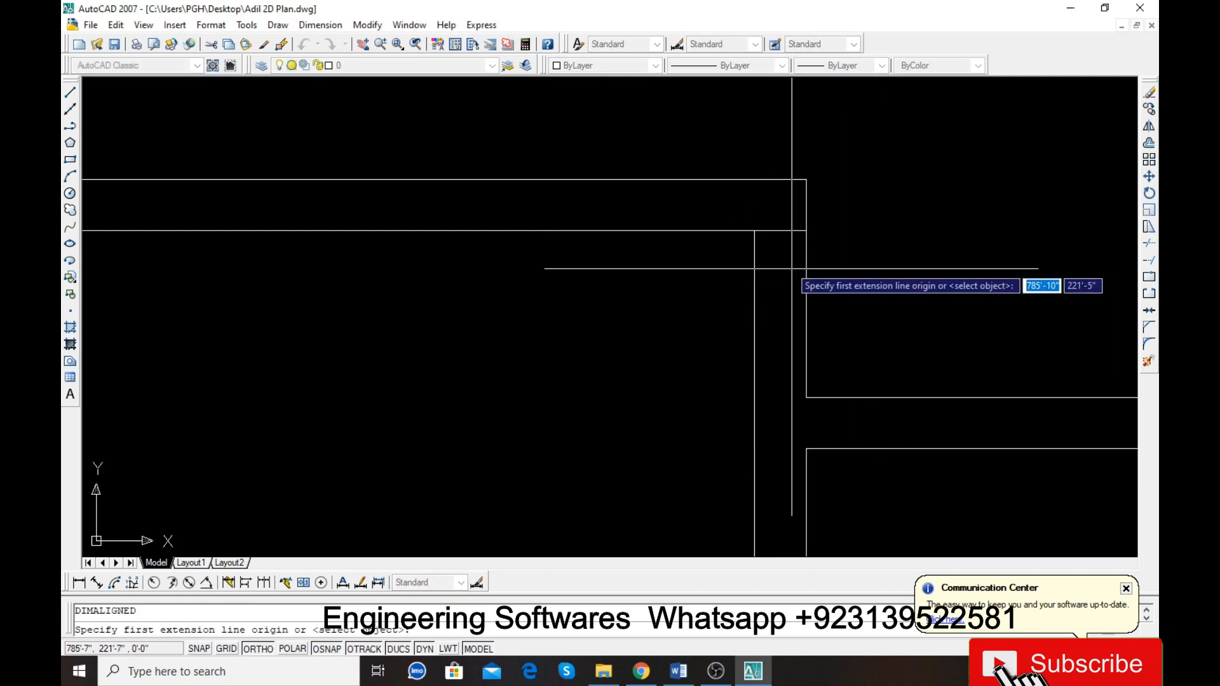
{"action": "left_click", "coordinate": [806, 230]}
{"action": "left_click", "coordinate": [806, 398]}
{"action": "left_click", "coordinate": [882, 435]}
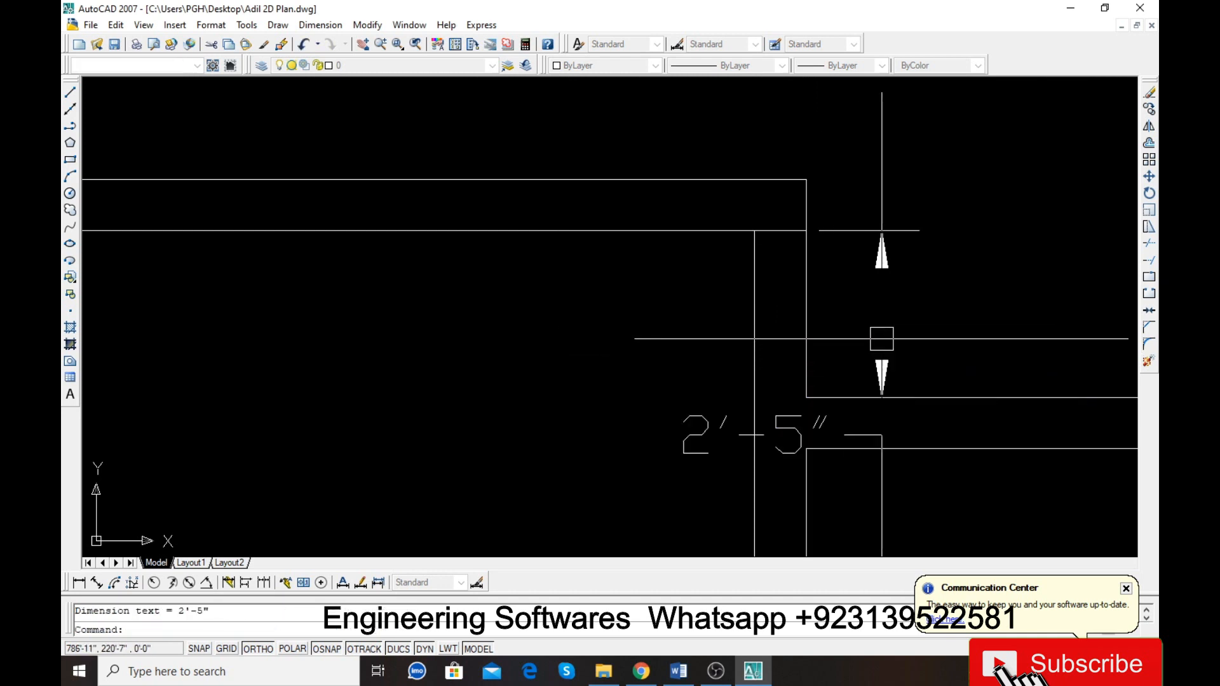
{"action": "left_click", "coordinate": [935, 294]}
{"action": "left_click", "coordinate": [866, 294]}
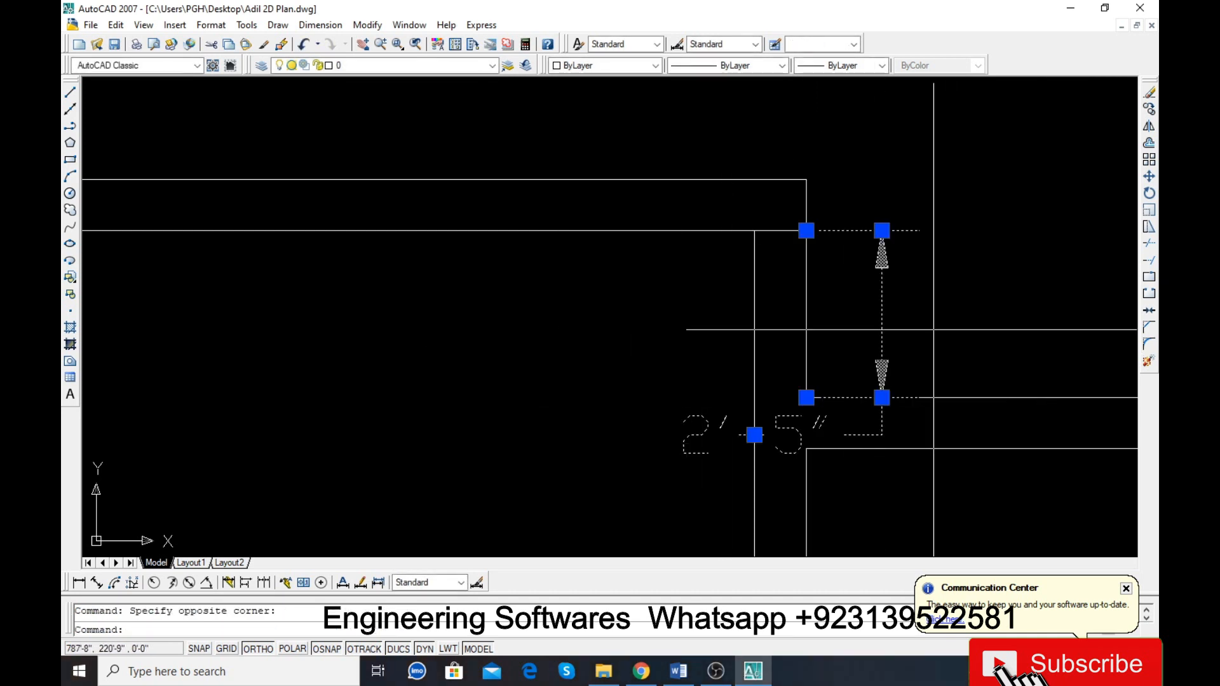
{"action": "key", "text": "Delete"}
Step: Dismiss the Communication Center notice and examine the walls around the drawing room's northeast corner
{"action": "scroll", "coordinate": [935, 329], "scroll_direction": "down", "scroll_amount": 5}
{"action": "middle_click_drag", "start_coordinate": [483, 348], "coordinate": [682, 347]}
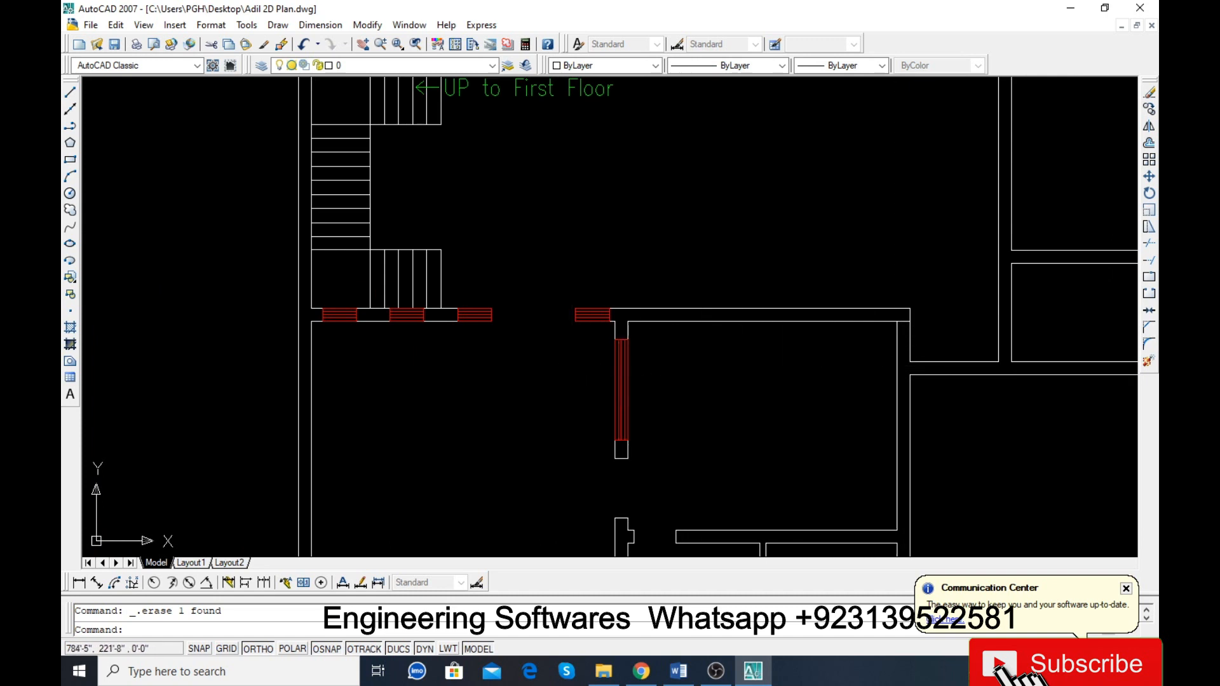
{"action": "scroll", "coordinate": [886, 328], "scroll_direction": "up", "scroll_amount": 2}
{"action": "scroll", "coordinate": [928, 323], "scroll_direction": "up", "scroll_amount": 2}
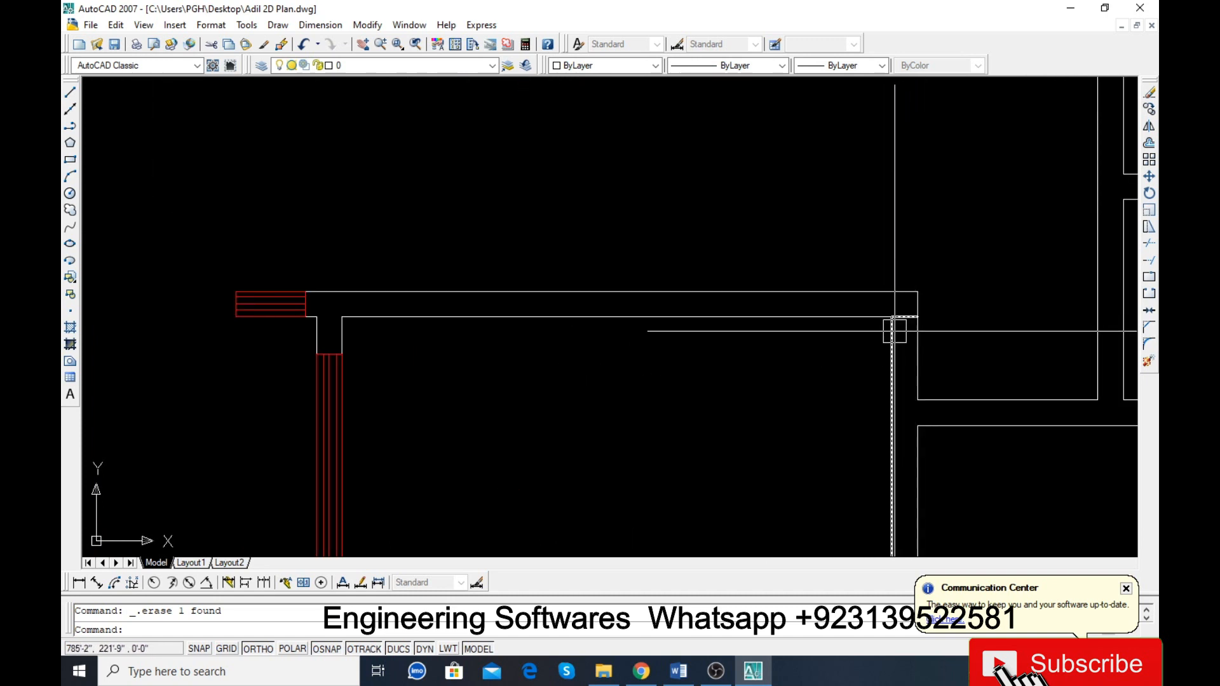
{"action": "scroll", "coordinate": [889, 346], "scroll_direction": "down", "scroll_amount": 6}
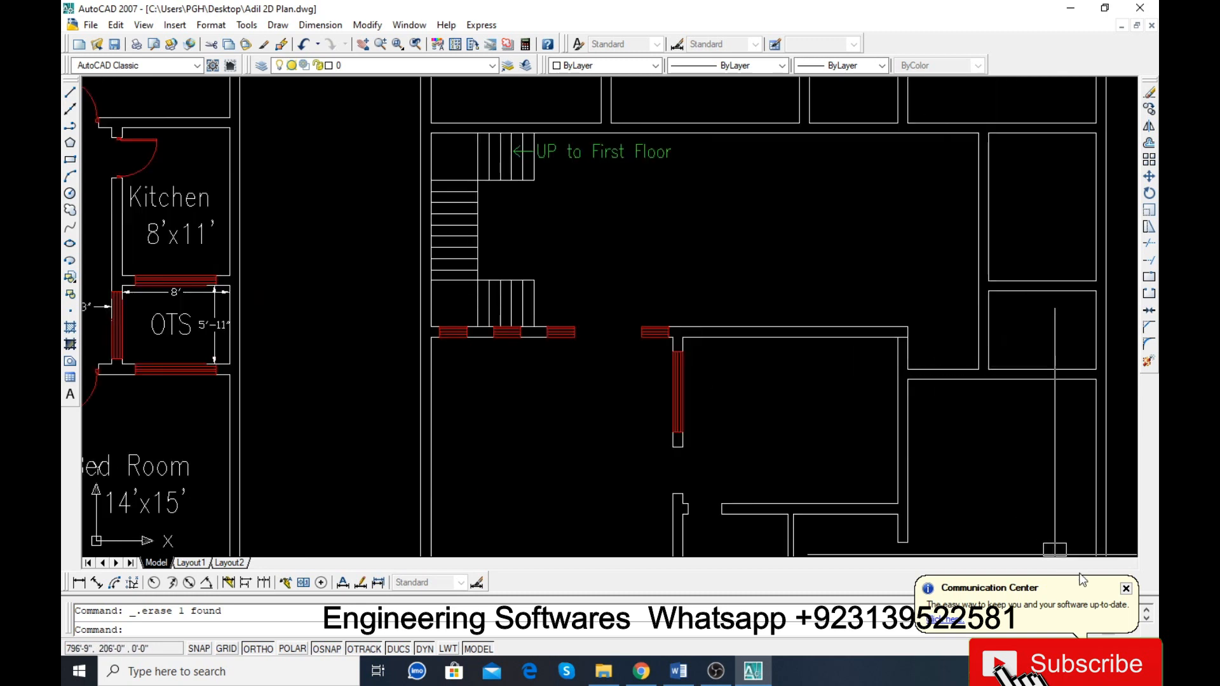
{"action": "left_click", "coordinate": [1126, 589]}
{"action": "scroll", "coordinate": [820, 362], "scroll_direction": "down", "scroll_amount": 4}
{"action": "scroll", "coordinate": [821, 361], "scroll_direction": "up", "scroll_amount": 5}
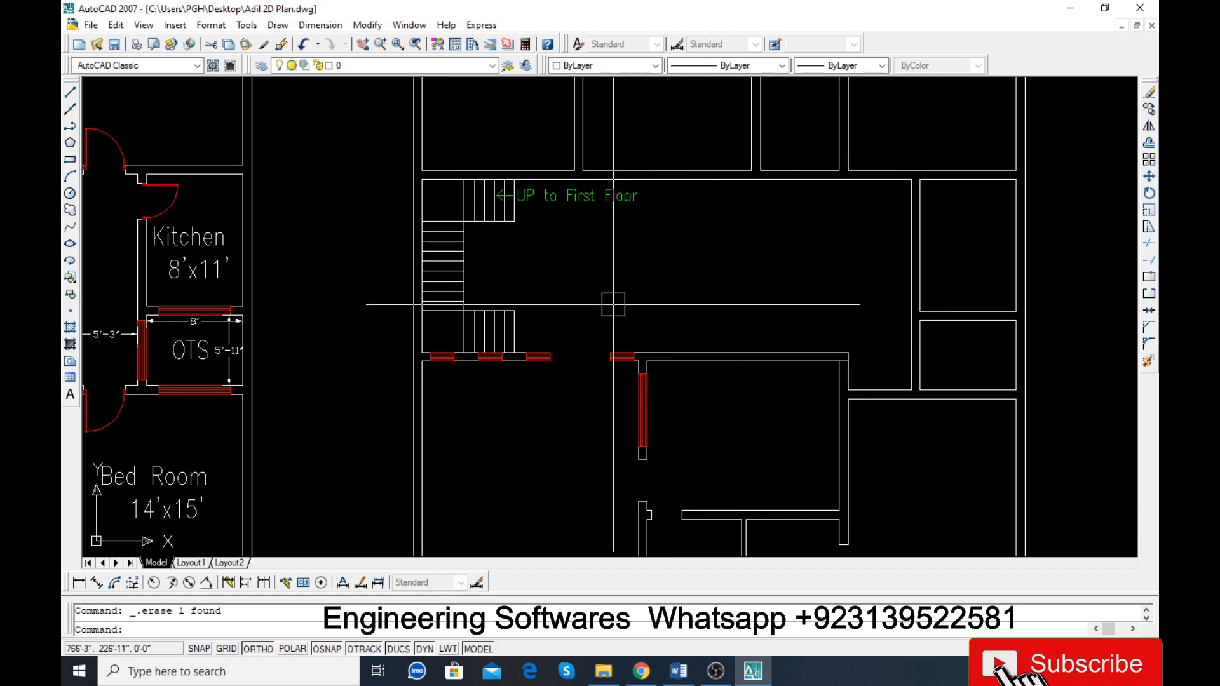
{"action": "scroll", "coordinate": [854, 353], "scroll_direction": "up", "scroll_amount": 6}
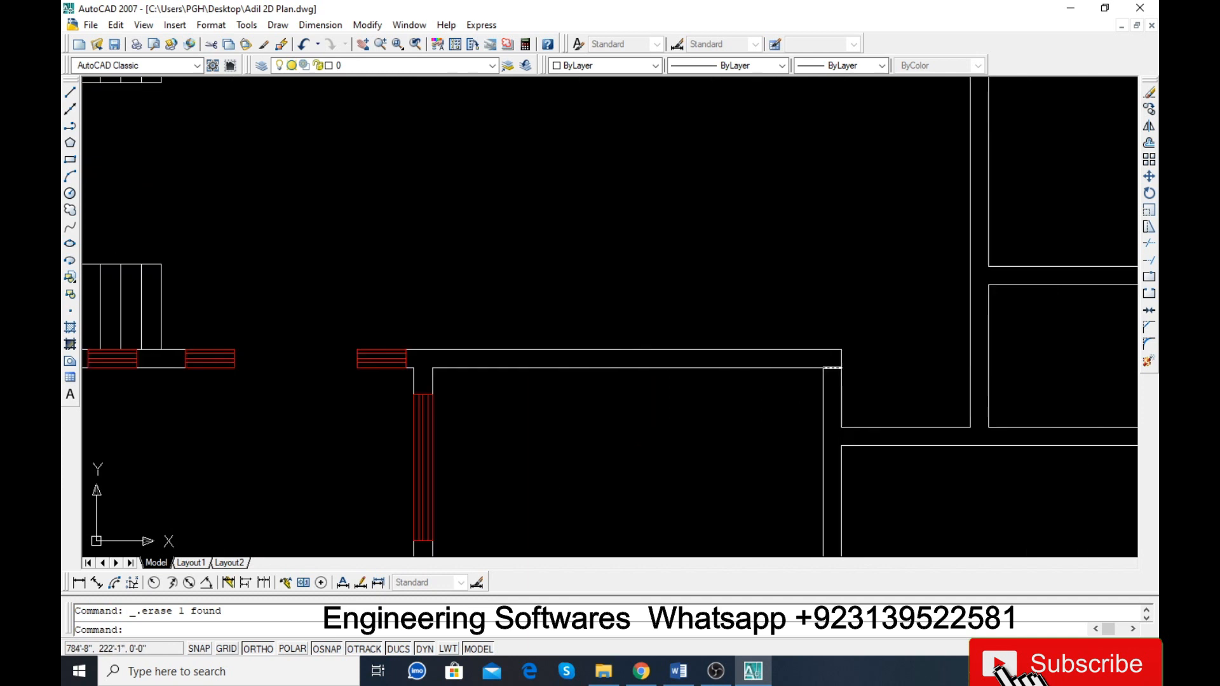
{"action": "scroll", "coordinate": [855, 350], "scroll_direction": "down", "scroll_amount": 2}
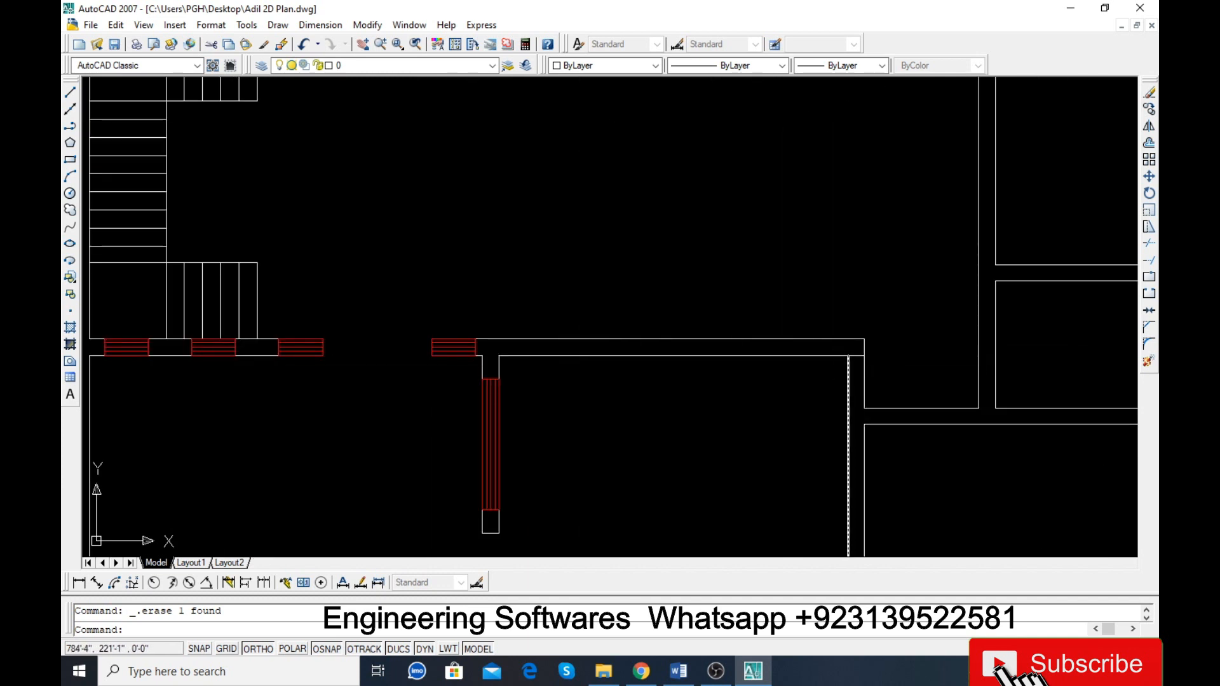
Step: Draw a short line from the bedroom north wall's outer line west across the drawing room's east wall
{"action": "scroll", "coordinate": [848, 414], "scroll_direction": "up", "scroll_amount": 3}
{"action": "type", "text": "l"}
{"action": "key", "text": "Return"}
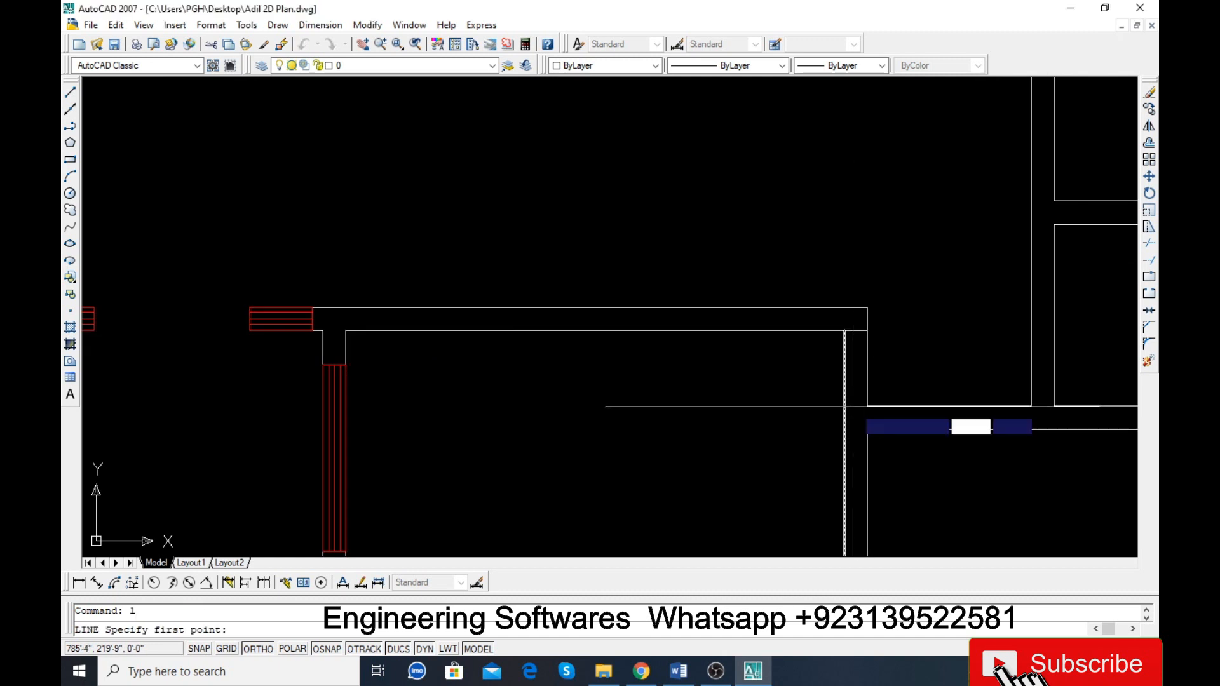
{"action": "scroll", "coordinate": [873, 405], "scroll_direction": "up", "scroll_amount": 2}
{"action": "left_click", "coordinate": [873, 406]}
{"action": "left_click", "coordinate": [825, 406]}
{"action": "key", "text": "Return"}
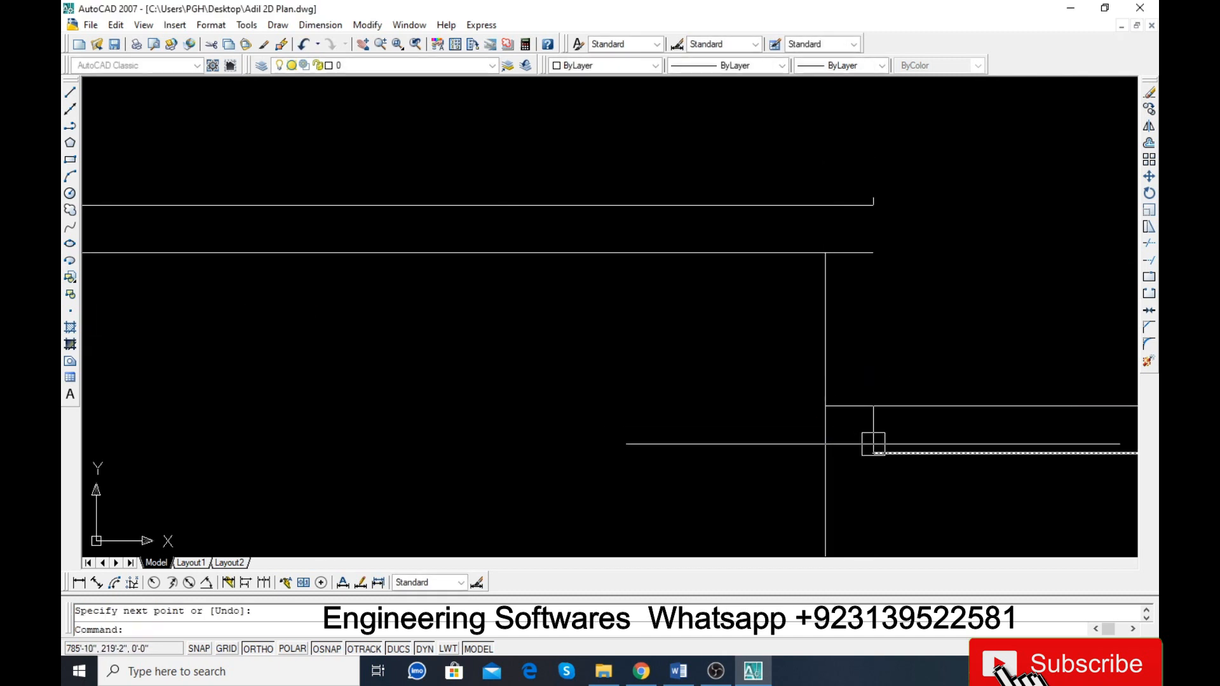
Step: Trim both east wall lines between the two short cross lines to open the drawing room's northeast doorway
{"action": "type", "text": "y"}
{"action": "key", "text": "BackSpace"}
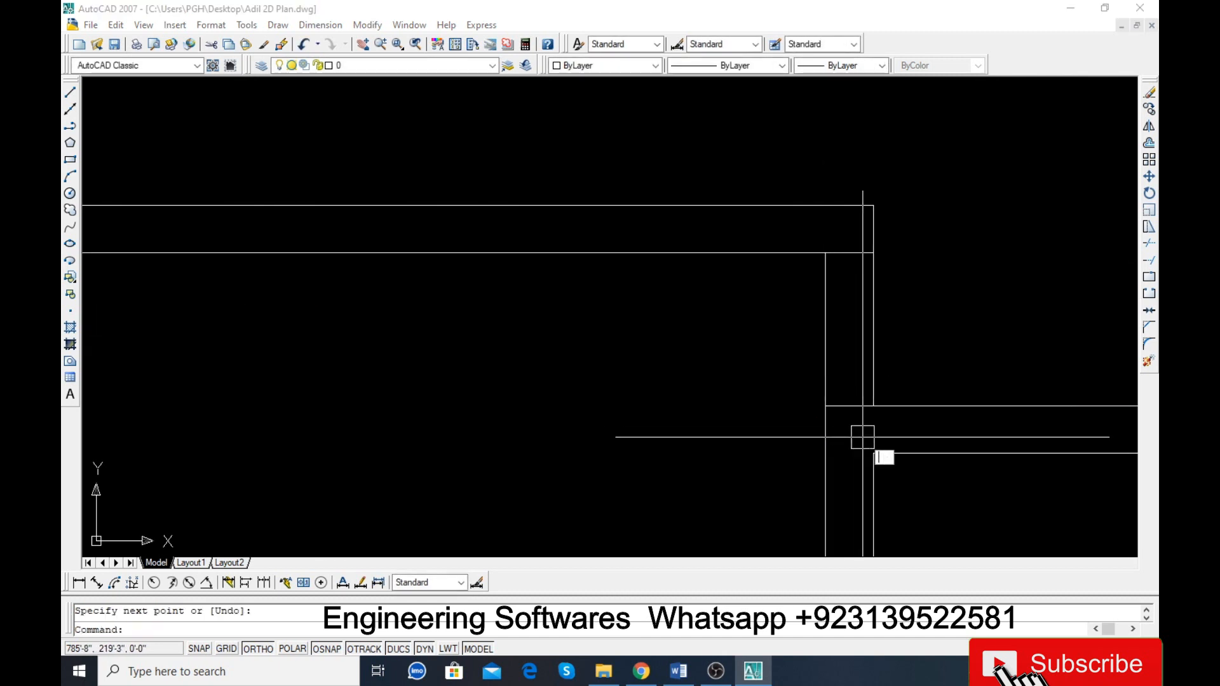
{"action": "type", "text": "tr"}
{"action": "key", "text": "Return"}
{"action": "key", "text": "Return"}
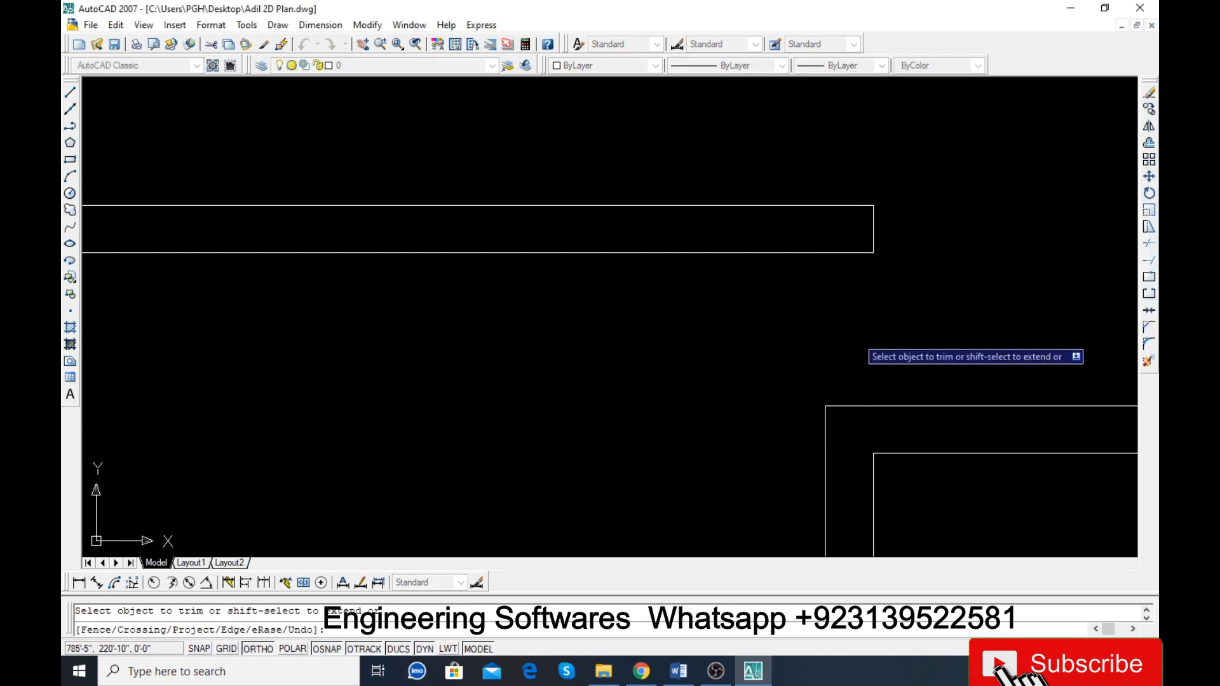
{"action": "key", "text": "Escape"}
{"action": "scroll", "coordinate": [737, 343], "scroll_direction": "down", "scroll_amount": 3}
{"action": "scroll", "coordinate": [720, 341], "scroll_direction": "up", "scroll_amount": 2}
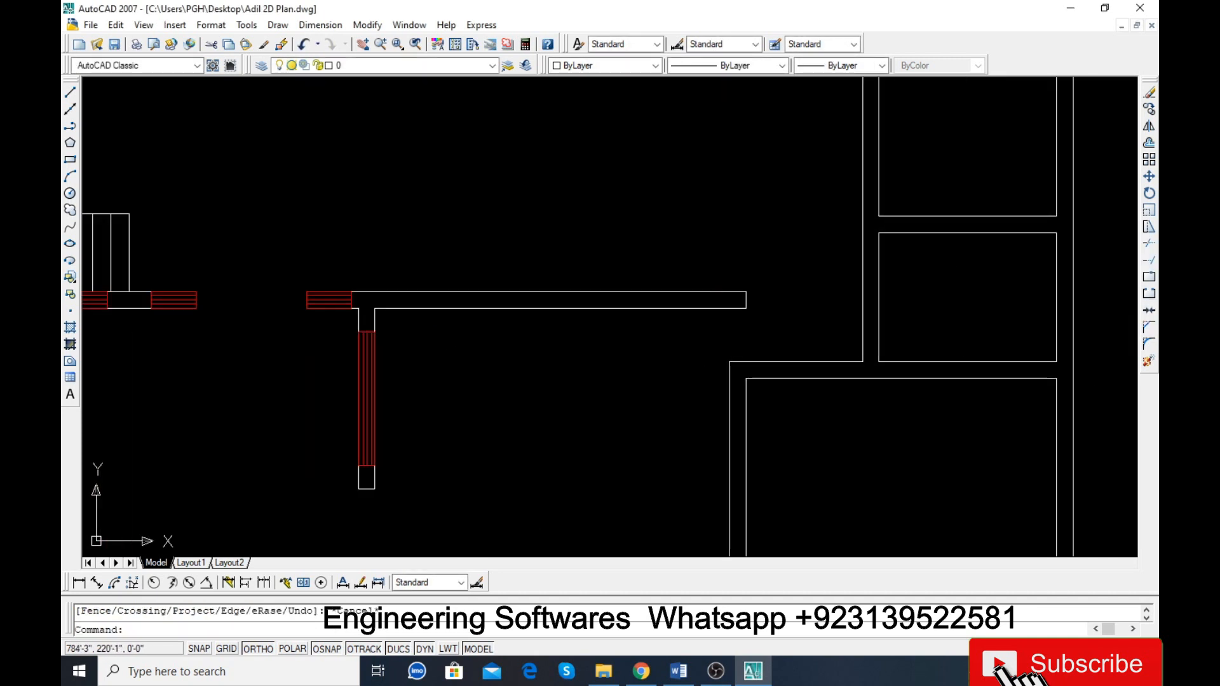
Step: Draw a vertical line north from the southeast bedroom's inner northwest corner, crossing its north wall
{"action": "scroll", "coordinate": [768, 394], "scroll_direction": "up", "scroll_amount": 3}
{"action": "type", "text": "l"}
{"action": "key", "text": "Return"}
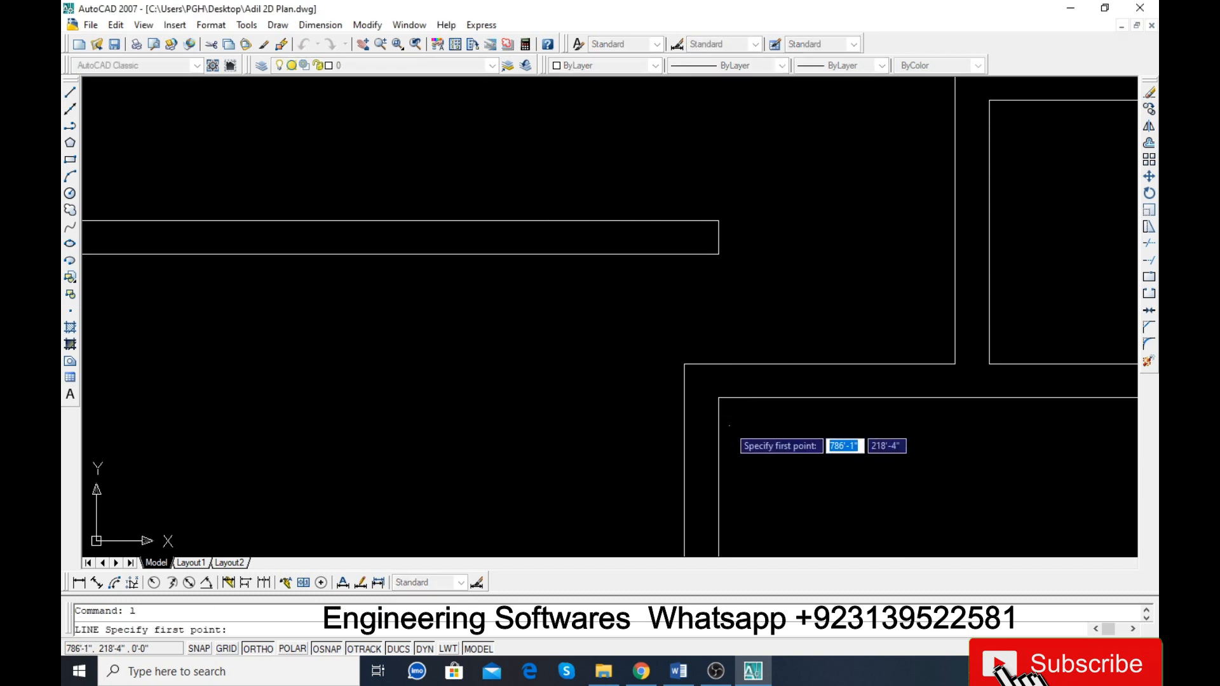
{"action": "left_click", "coordinate": [718, 398]}
{"action": "left_click", "coordinate": [731, 305]}
{"action": "key", "text": "Return"}
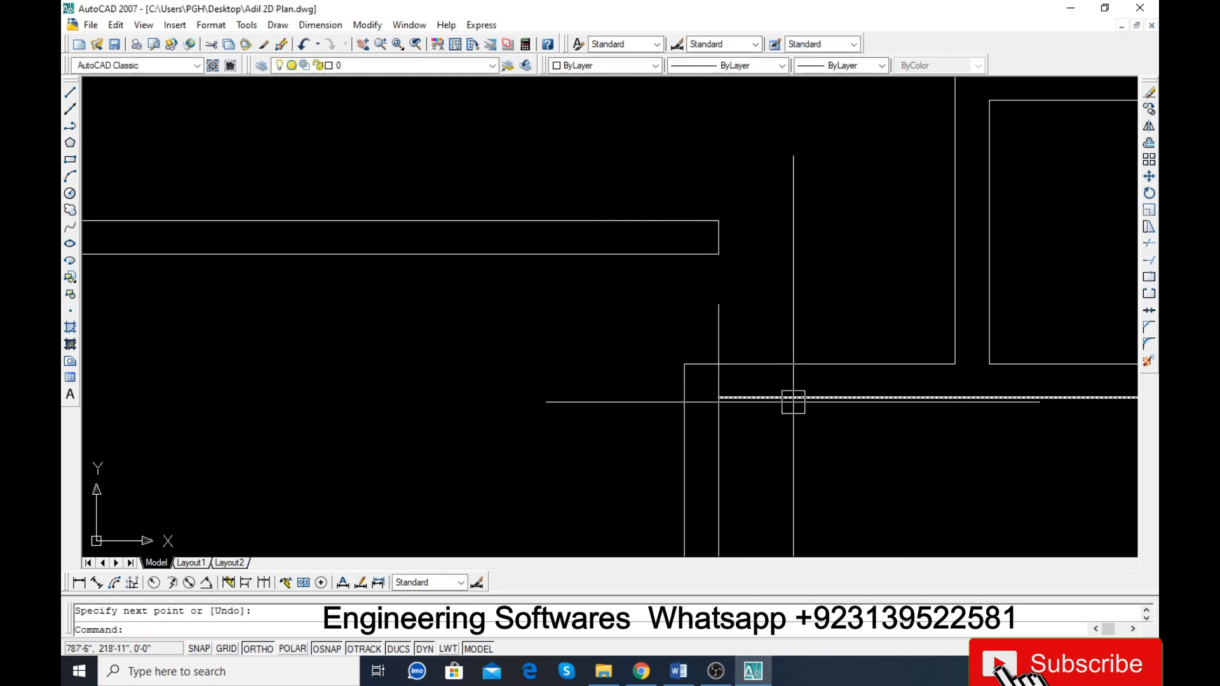
Step: Offset the vertical line 9" east to mark the bedroom door's near side and erase the original line
{"action": "type", "text": "o"}
{"action": "key", "text": "Return"}
{"action": "type", "text": "9"}
{"action": "key", "text": "Return"}
{"action": "left_click", "coordinate": [728, 349]}
{"action": "left_click", "coordinate": [772, 356]}
{"action": "key", "text": "Return"}
{"action": "left_click", "coordinate": [724, 344]}
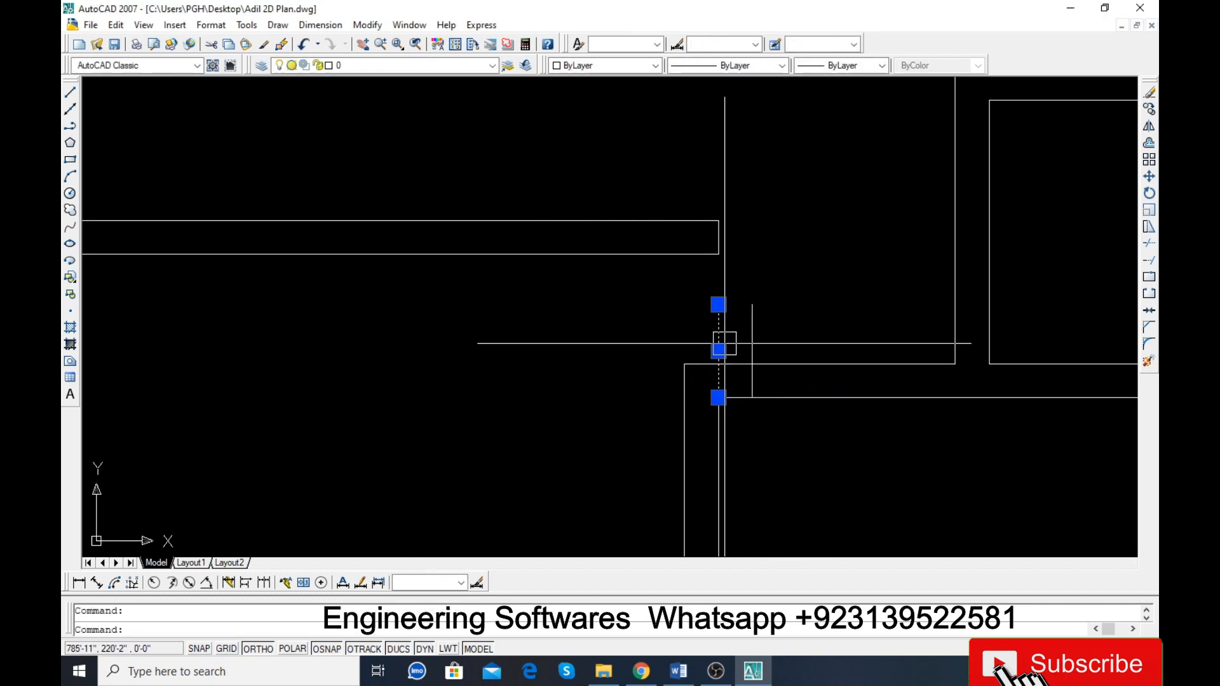
{"action": "key", "text": "Delete"}
Step: Offset the remaining vertical mark 3.5' east to set the far side of the bedroom door
{"action": "type", "text": "o"}
{"action": "key", "text": "Return"}
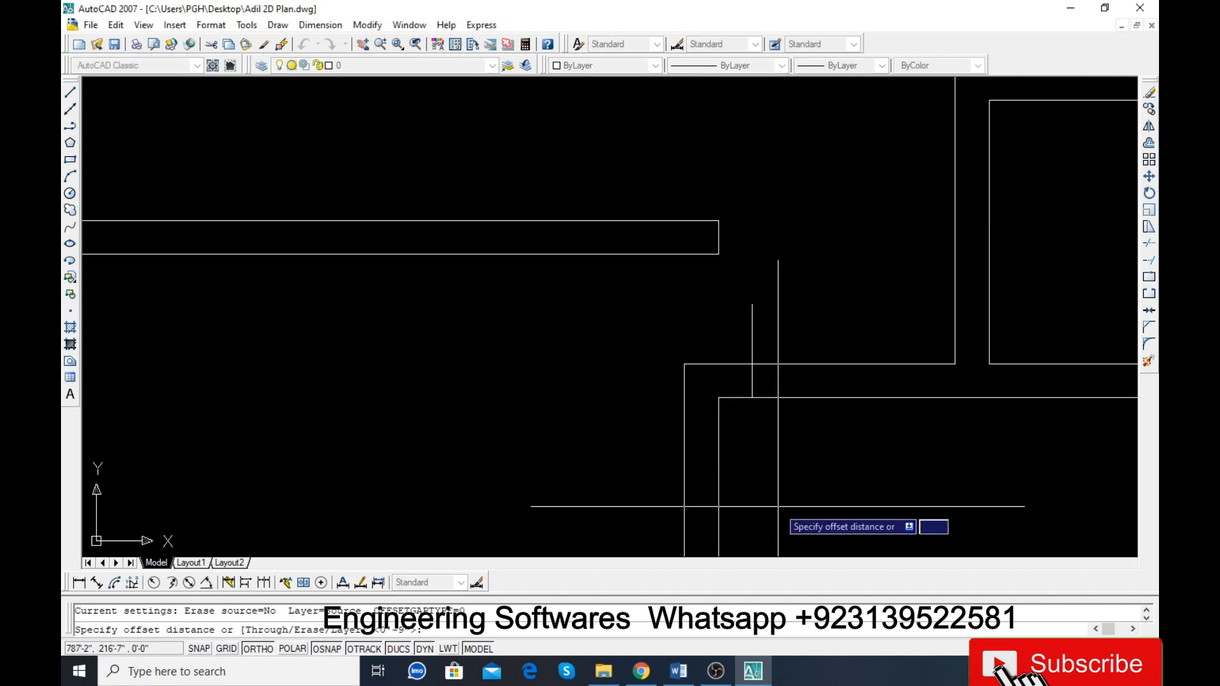
{"action": "type", "text": "3.5"}
{"action": "key", "text": "Return"}
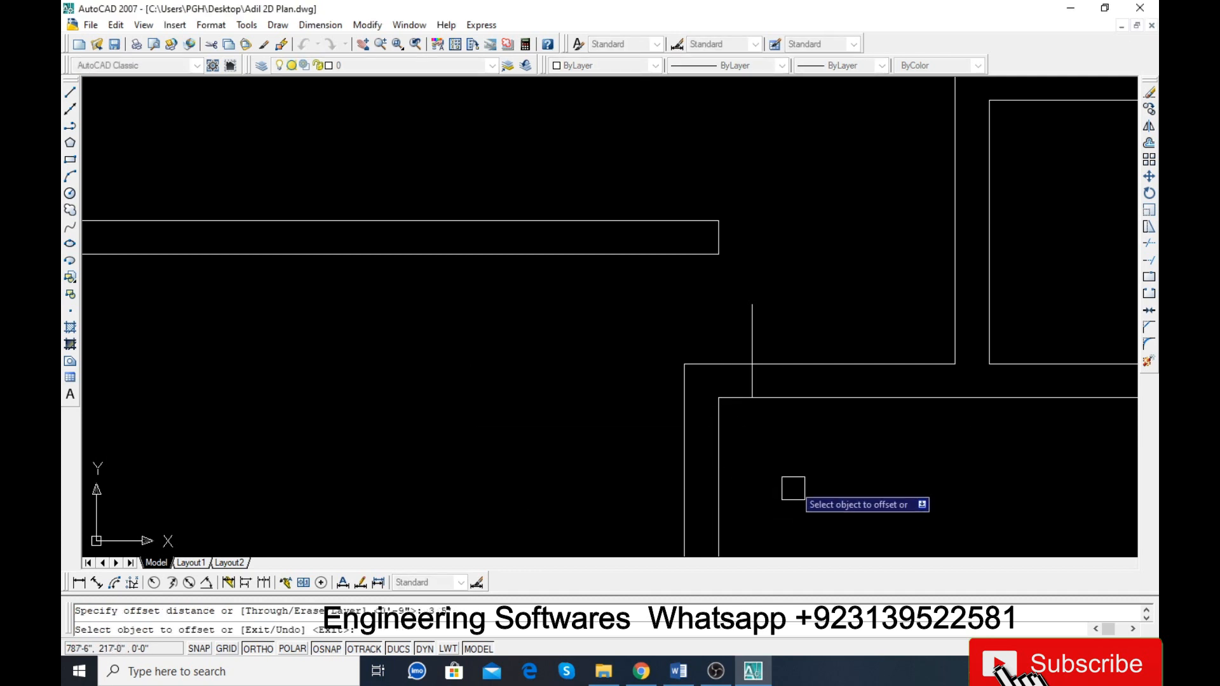
{"action": "left_click", "coordinate": [751, 343]}
{"action": "left_click", "coordinate": [810, 368]}
{"action": "key", "text": "Escape"}
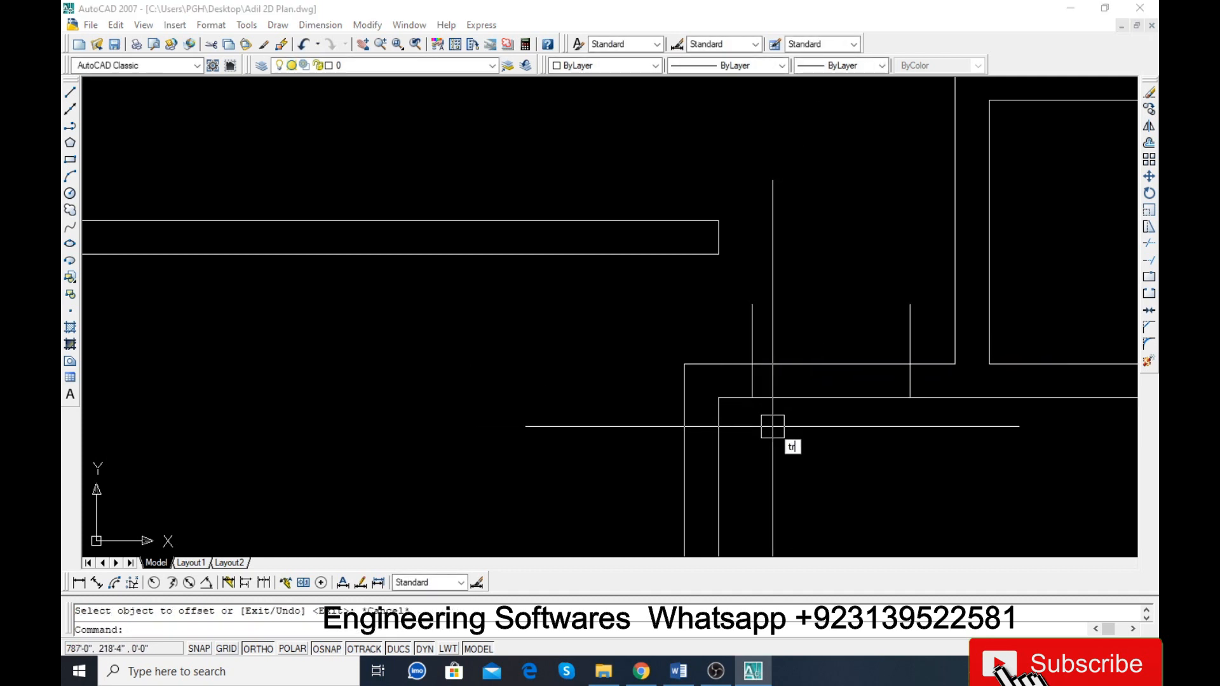
Step: Trim the bedroom's north wall between the marks and their overhanging ends to open the doorway, and save the drawing
{"action": "key", "text": "Return"}
{"action": "key", "text": "Return"}
{"action": "left_click", "coordinate": [807, 402]}
{"action": "left_click", "coordinate": [817, 363]}
{"action": "left_click", "coordinate": [751, 330]}
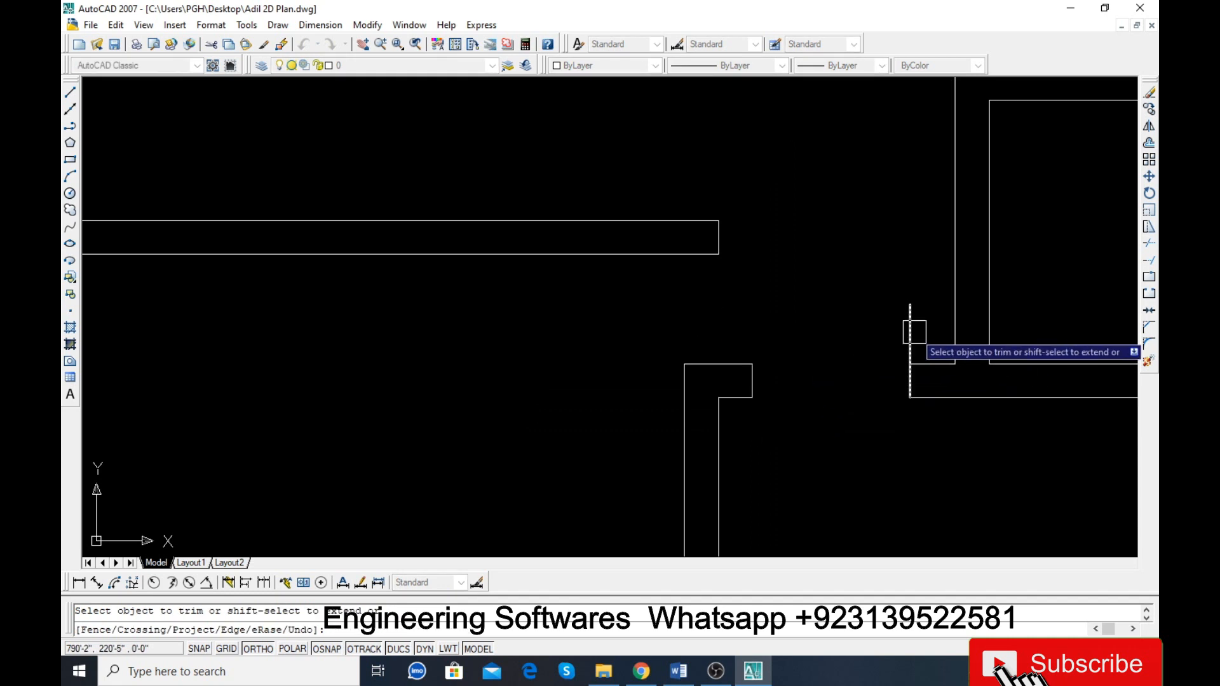
{"action": "scroll", "coordinate": [914, 331], "scroll_direction": "down", "scroll_amount": 5}
{"action": "scroll", "coordinate": [861, 354], "scroll_direction": "down", "scroll_amount": 1}
{"action": "key", "text": "Escape"}
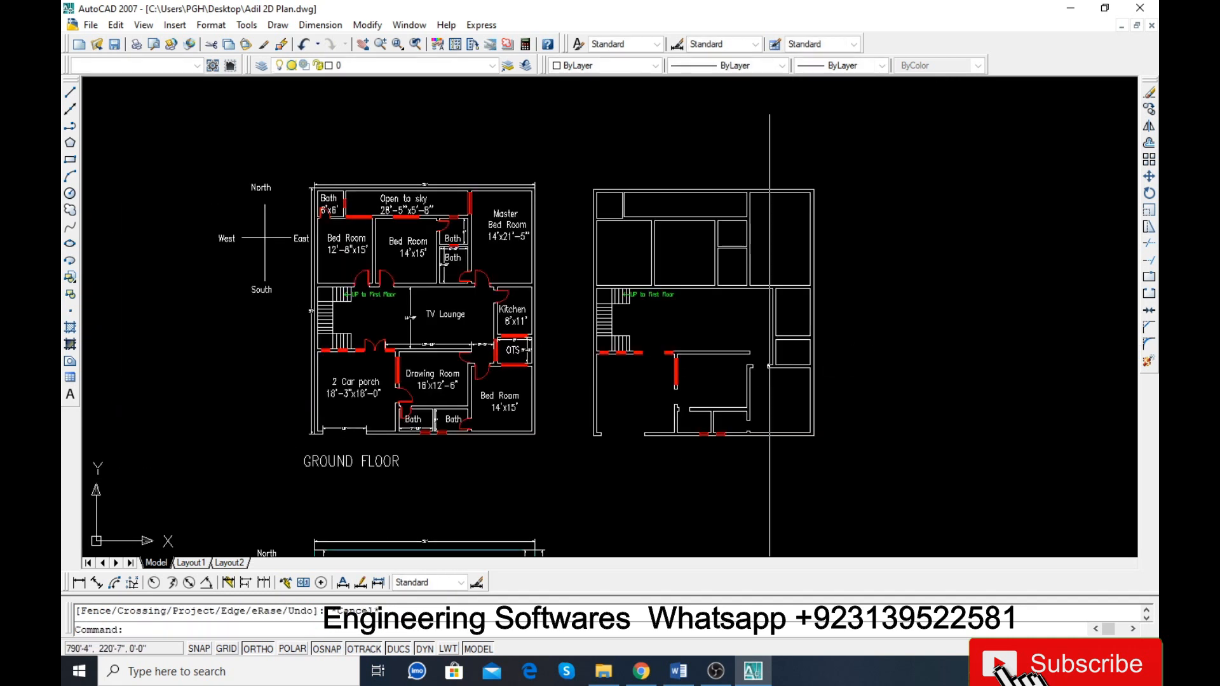
{"action": "key", "text": "ctrl+s"}
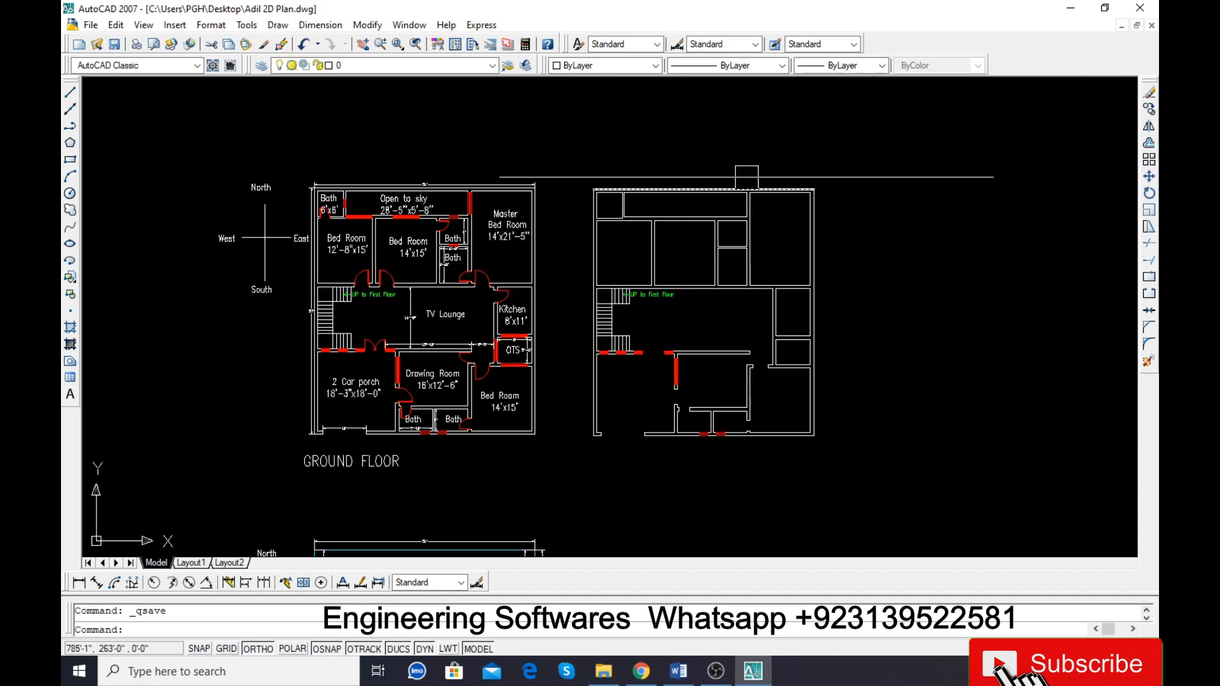
{"action": "scroll", "coordinate": [753, 184], "scroll_direction": "up", "scroll_amount": 2}
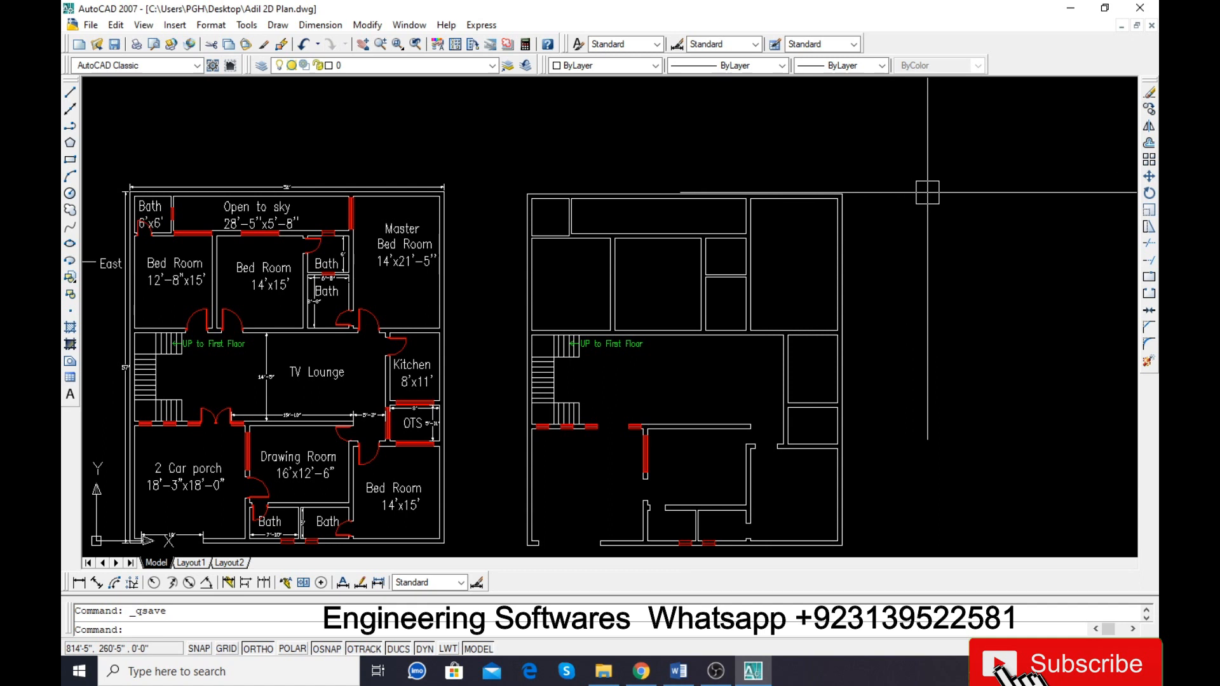